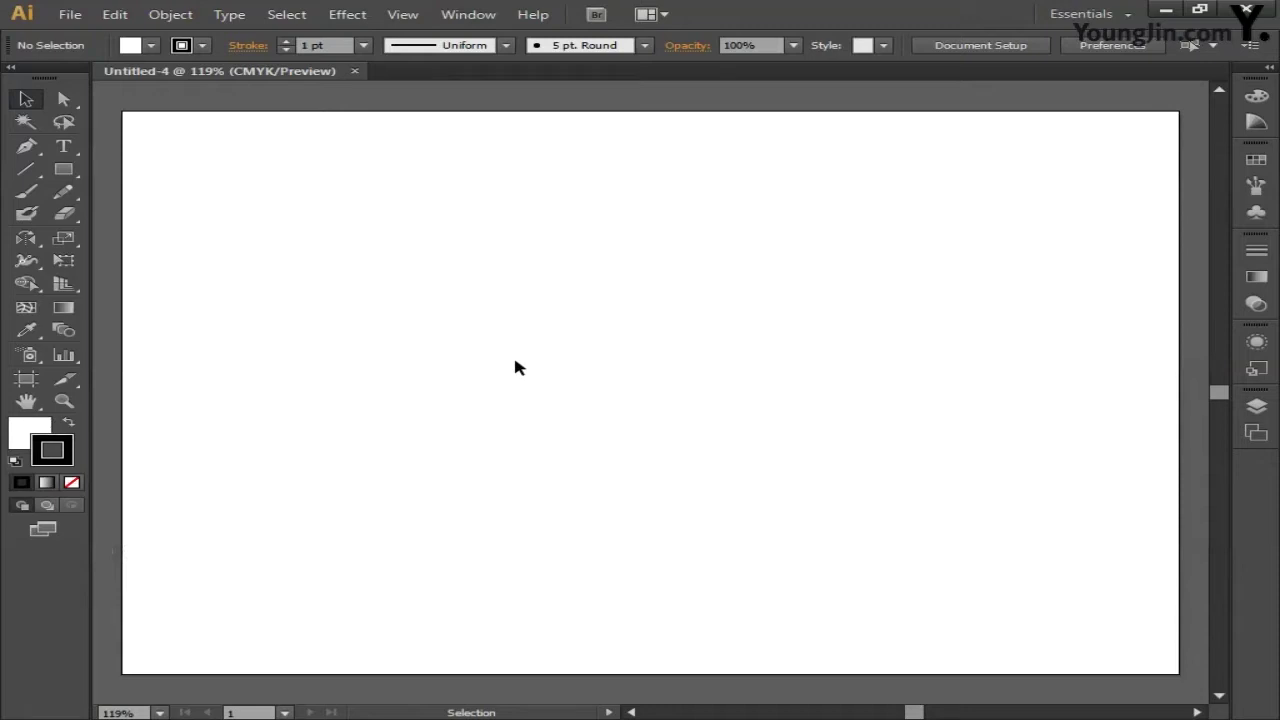
# Create a 245 × 172 mm rectangular grid with 3 horizontal and 3 vertical dividers using the Rectangular Grid tool.
pyautogui.moveTo(26, 168); pyautogui.dragTo(148, 238)
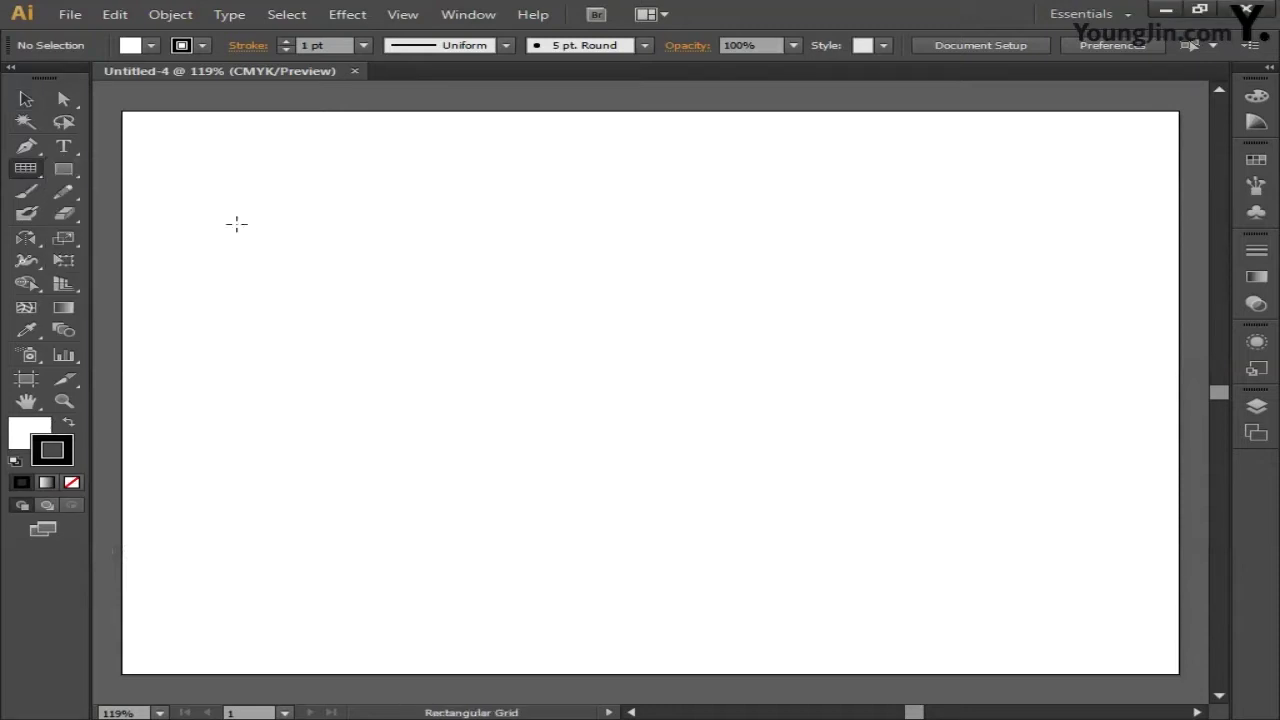
pyautogui.click(185, 151)
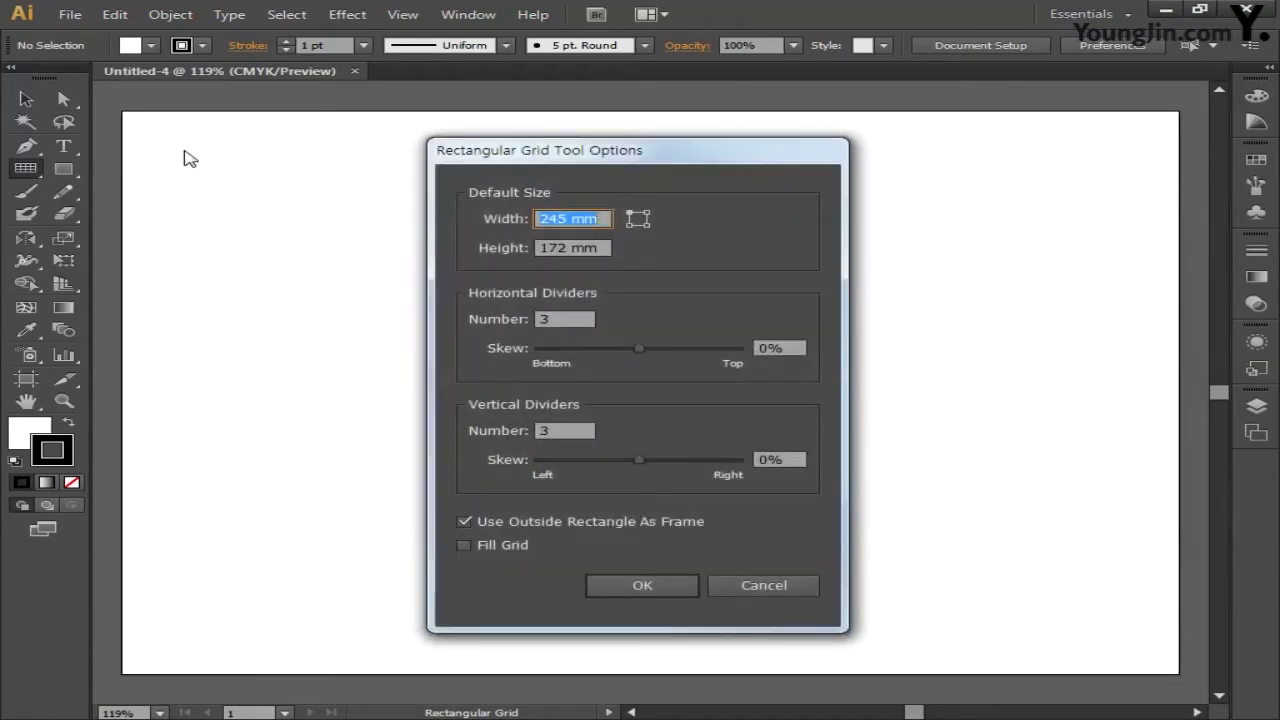
pyautogui.click(597, 218)
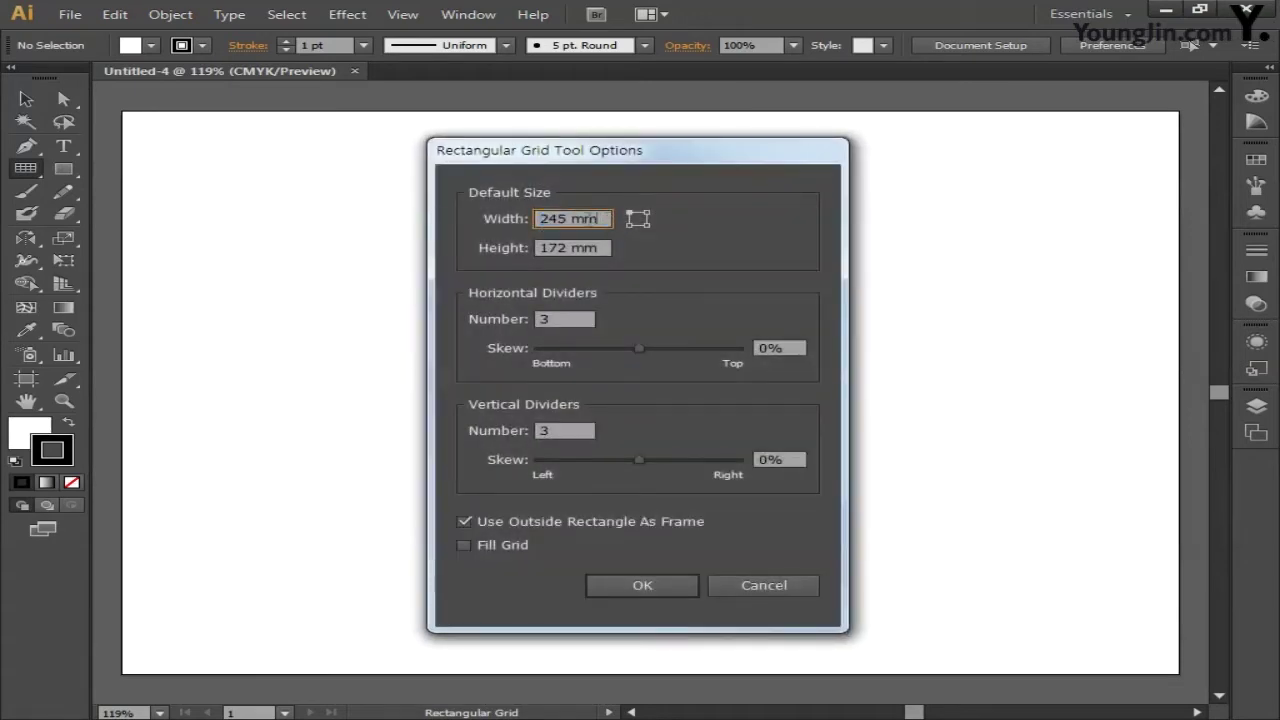
pyautogui.moveTo(597, 218); pyautogui.dragTo(455, 218)
pyautogui.write('245')
pyautogui.press('Tab')
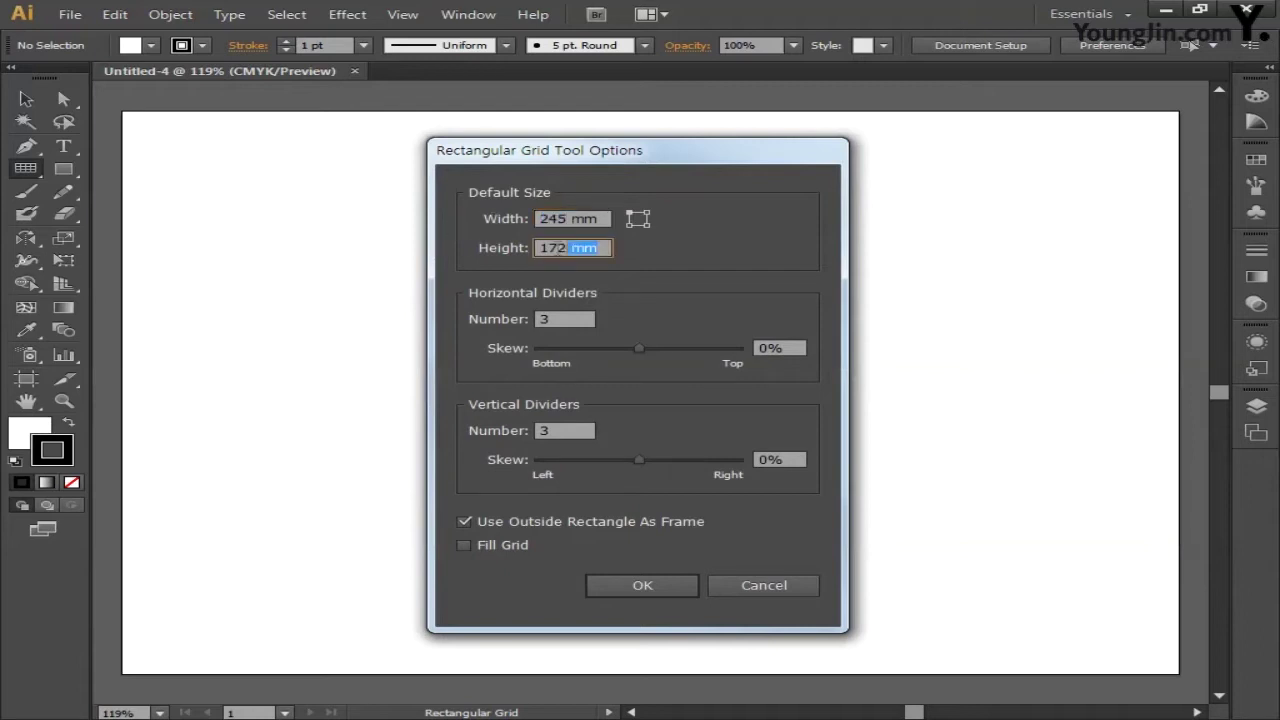
pyautogui.write('1')
pyautogui.press('Tab')
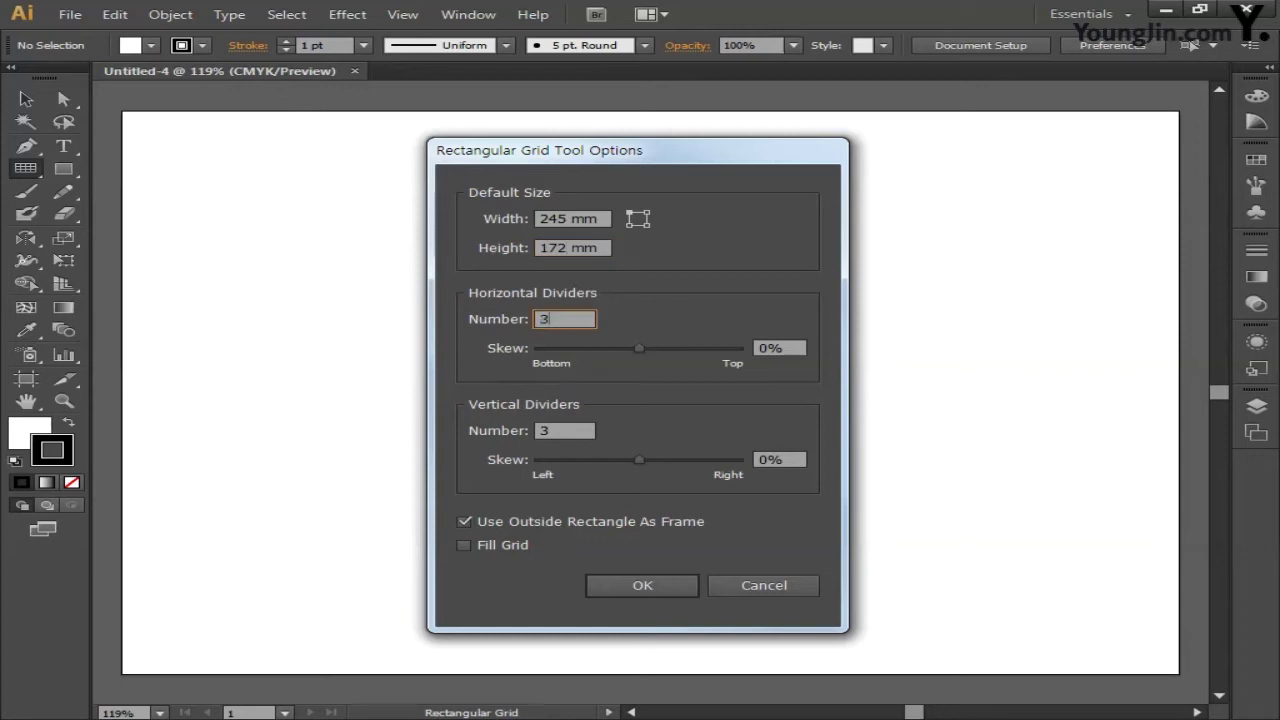
pyautogui.press('Tab')
pyautogui.write('3')
pyautogui.click(636, 584)
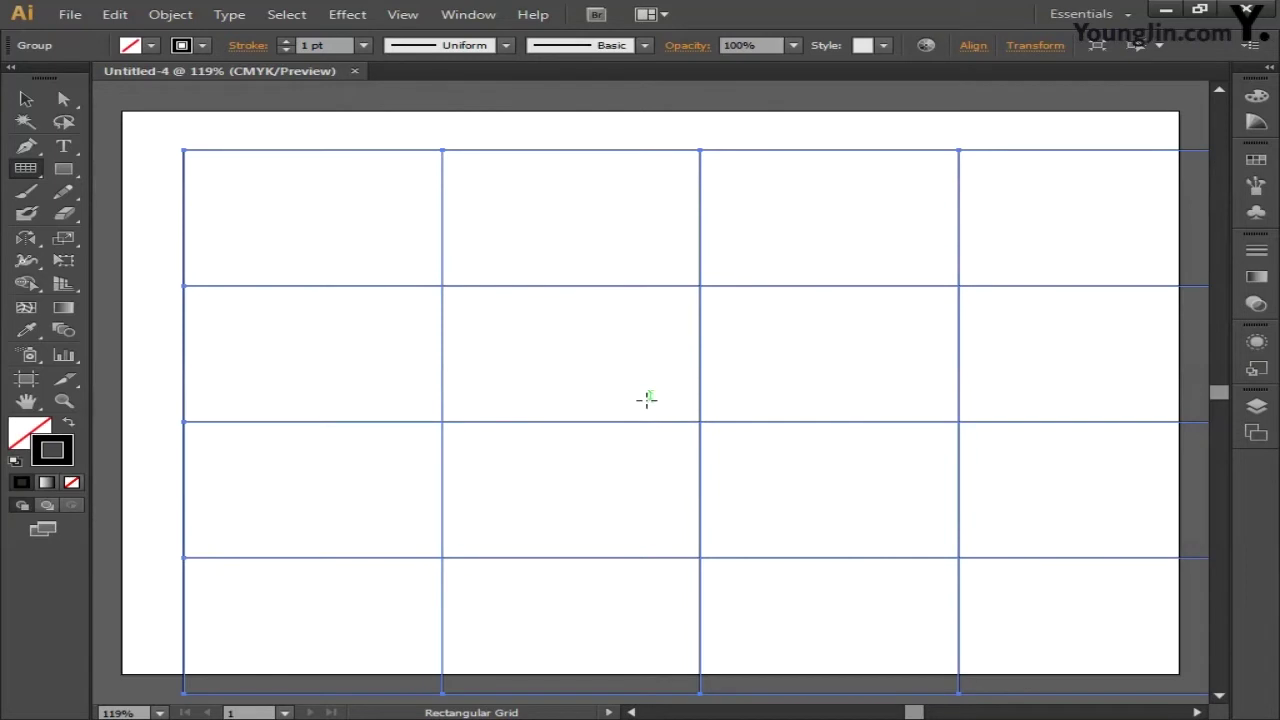
# Center the grid horizontally and vertically on the artboard, and lock it so that nothing remains selected.
pyautogui.click(477, 16)
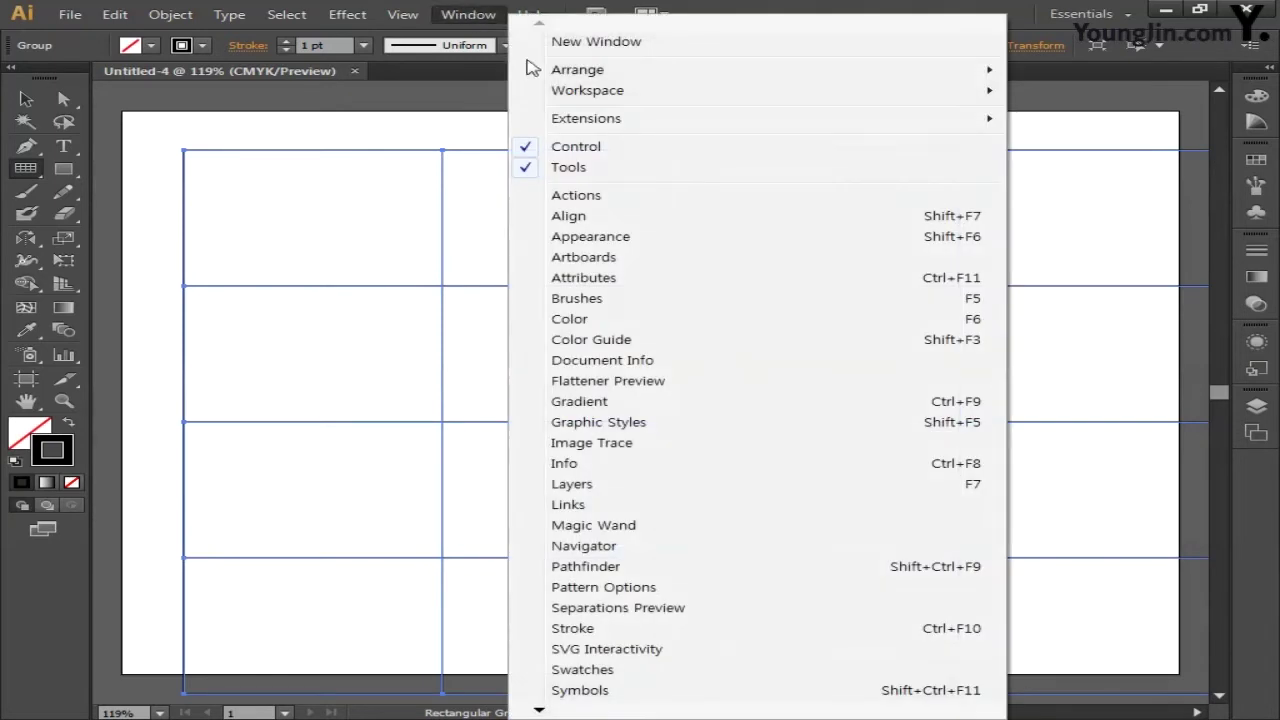
pyautogui.click(583, 215)
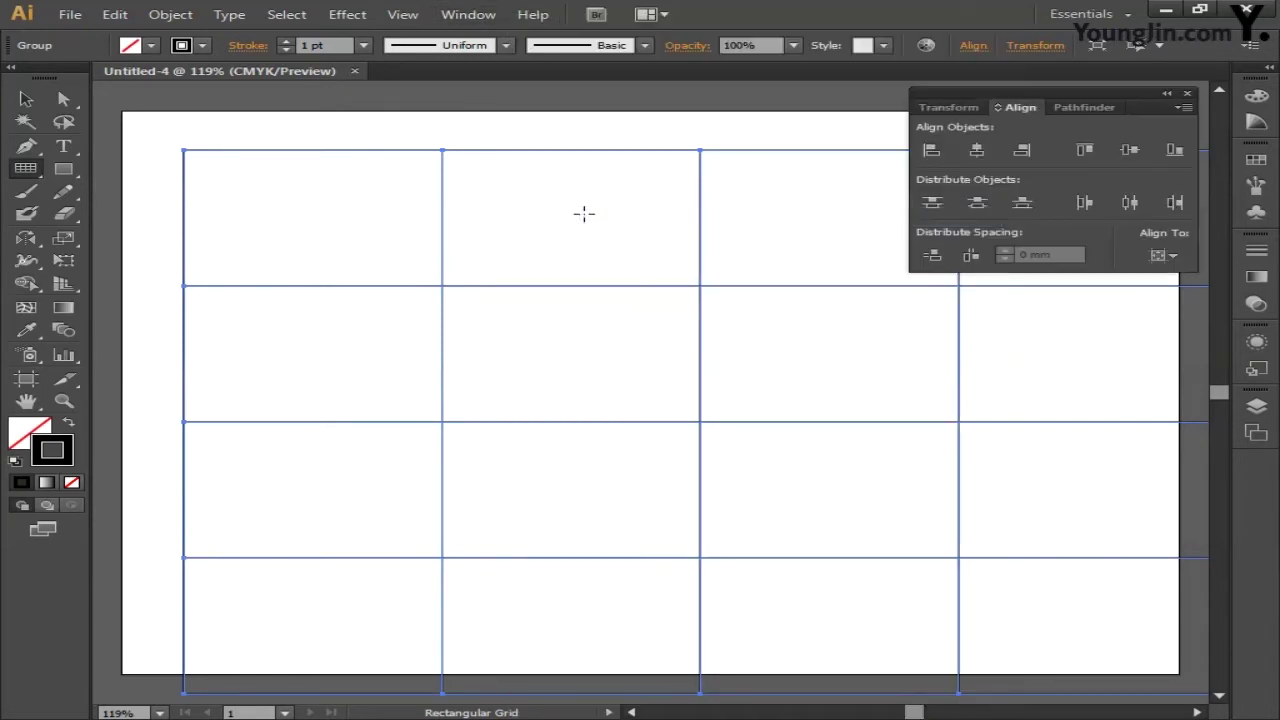
pyautogui.click(1168, 256)
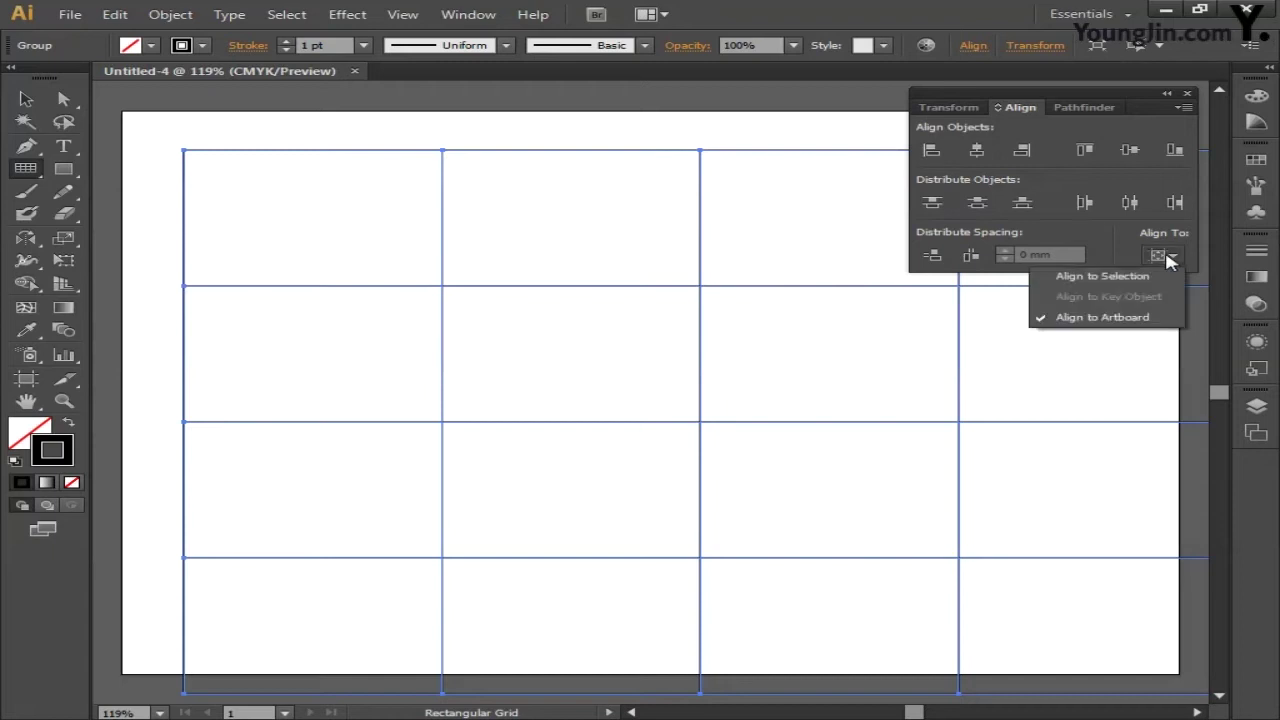
pyautogui.click(1116, 320)
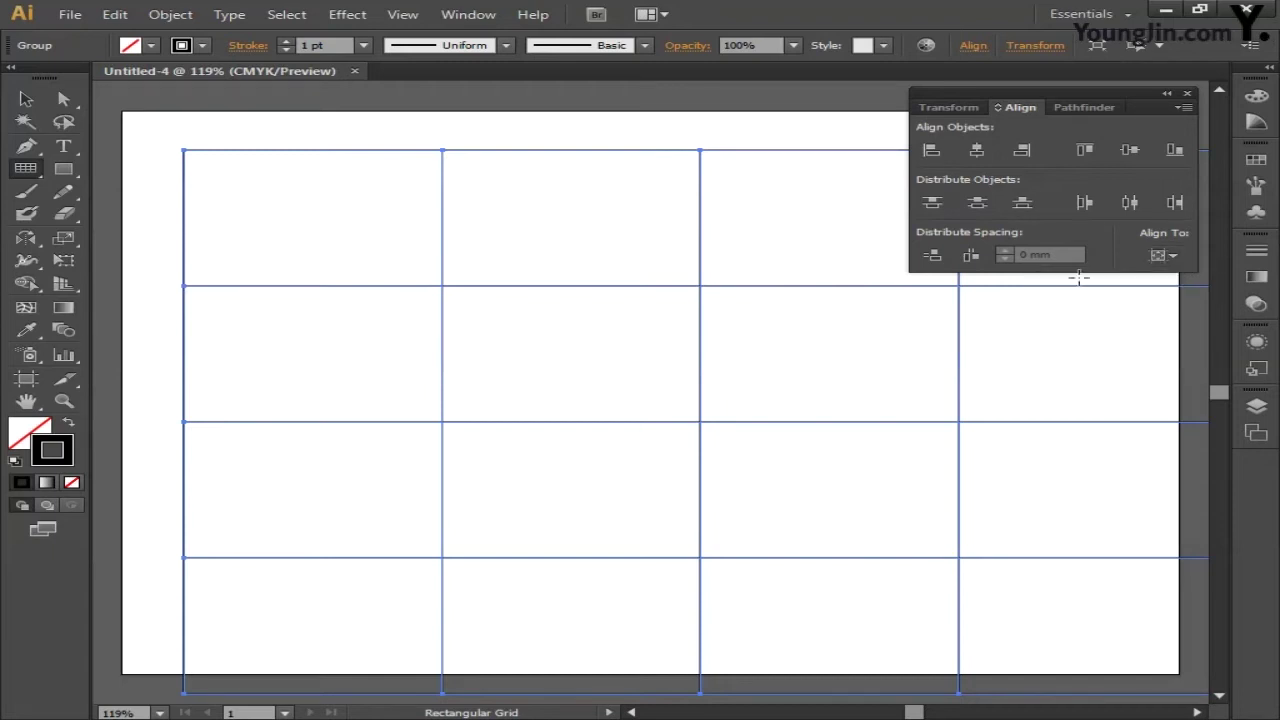
pyautogui.click(978, 151)
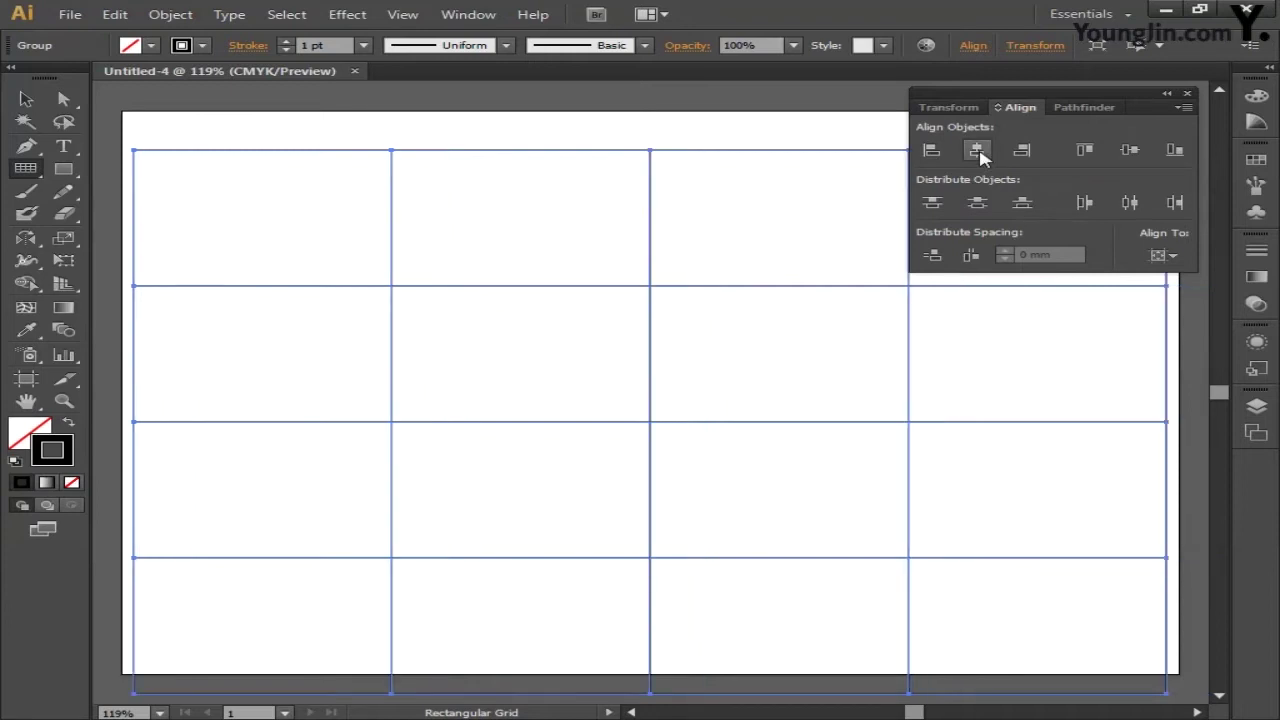
pyautogui.click(1128, 151)
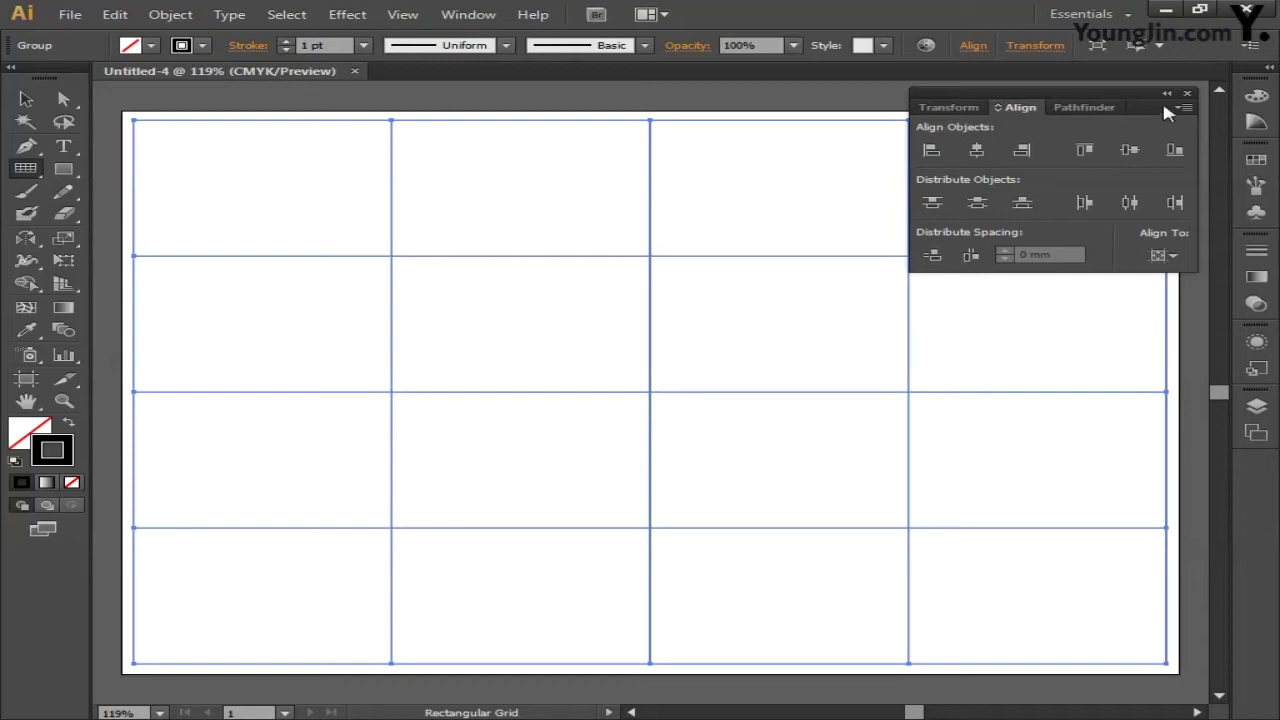
pyautogui.click(1187, 93)
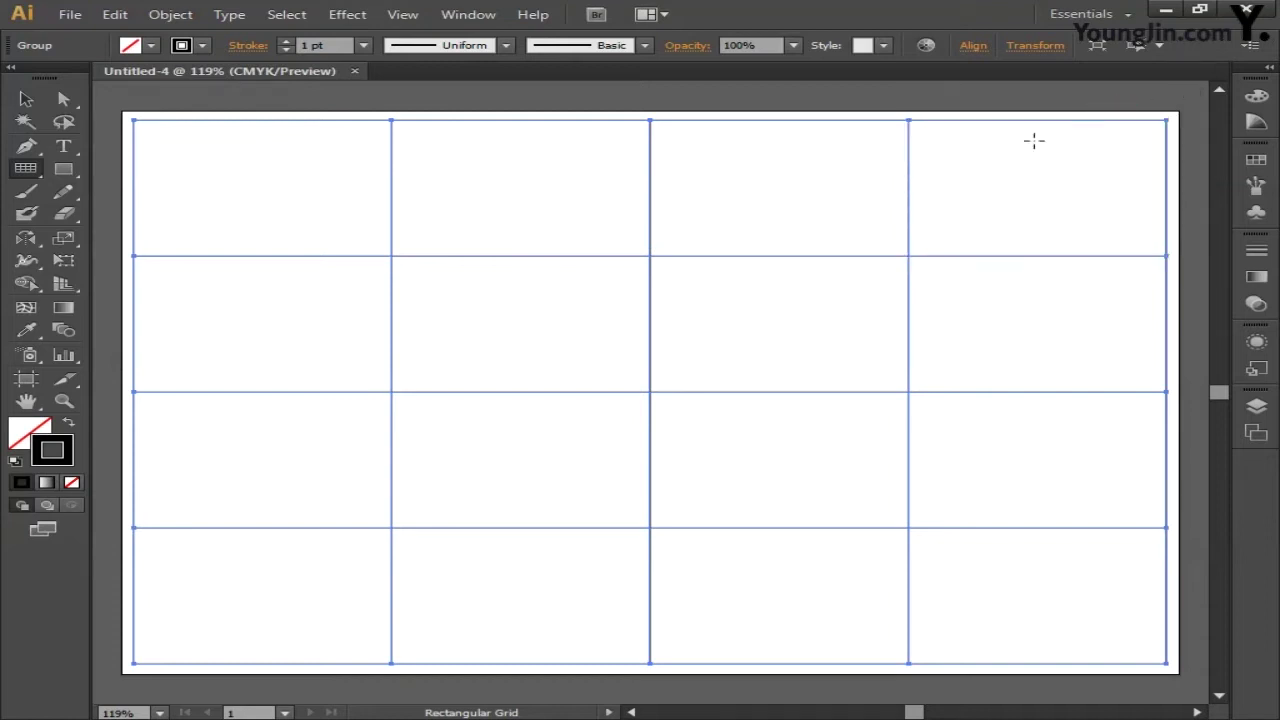
pyautogui.keyDown('ctrl'); pyautogui.click(754, 237); pyautogui.keyUp('ctrl')
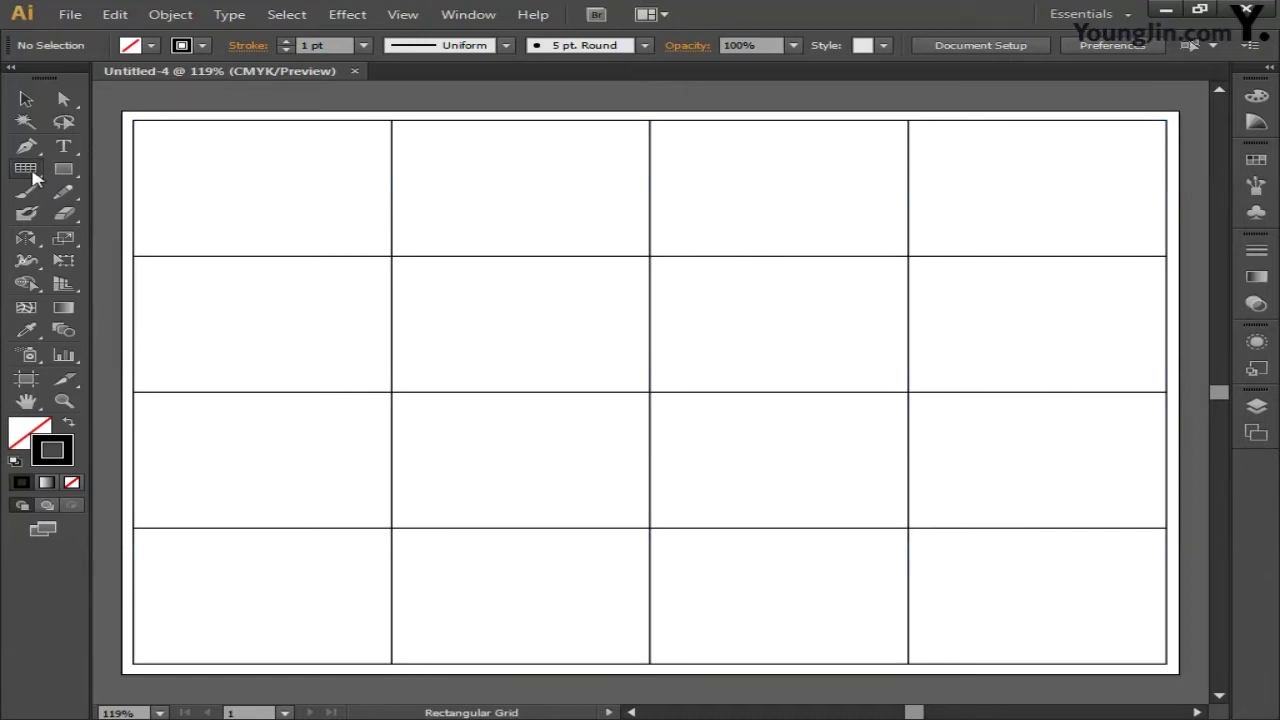
# Draw seven parallel diagonal line segments from the grid points on the left and top edges, descending rightward through the cell corners.
pyautogui.moveTo(25, 168); pyautogui.dragTo(127, 172)
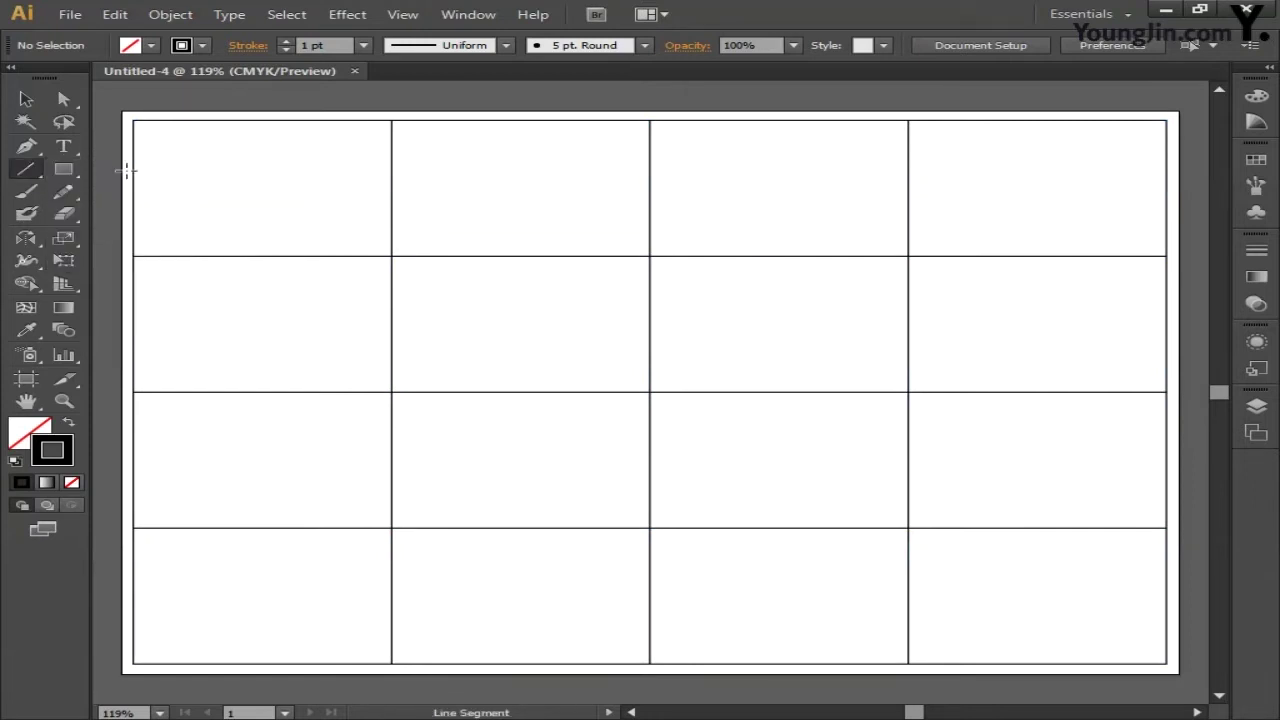
pyautogui.moveTo(133, 121); pyautogui.dragTo(1166, 663)
pyautogui.moveTo(134, 257)
pyautogui.mouseDown()
pyautogui.moveTo(834, 640)
pyautogui.moveTo(907, 663)
pyautogui.mouseUp()
pyautogui.moveTo(134, 392); pyautogui.dragTo(650, 663)
pyautogui.moveTo(134, 527); pyautogui.dragTo(391, 663)
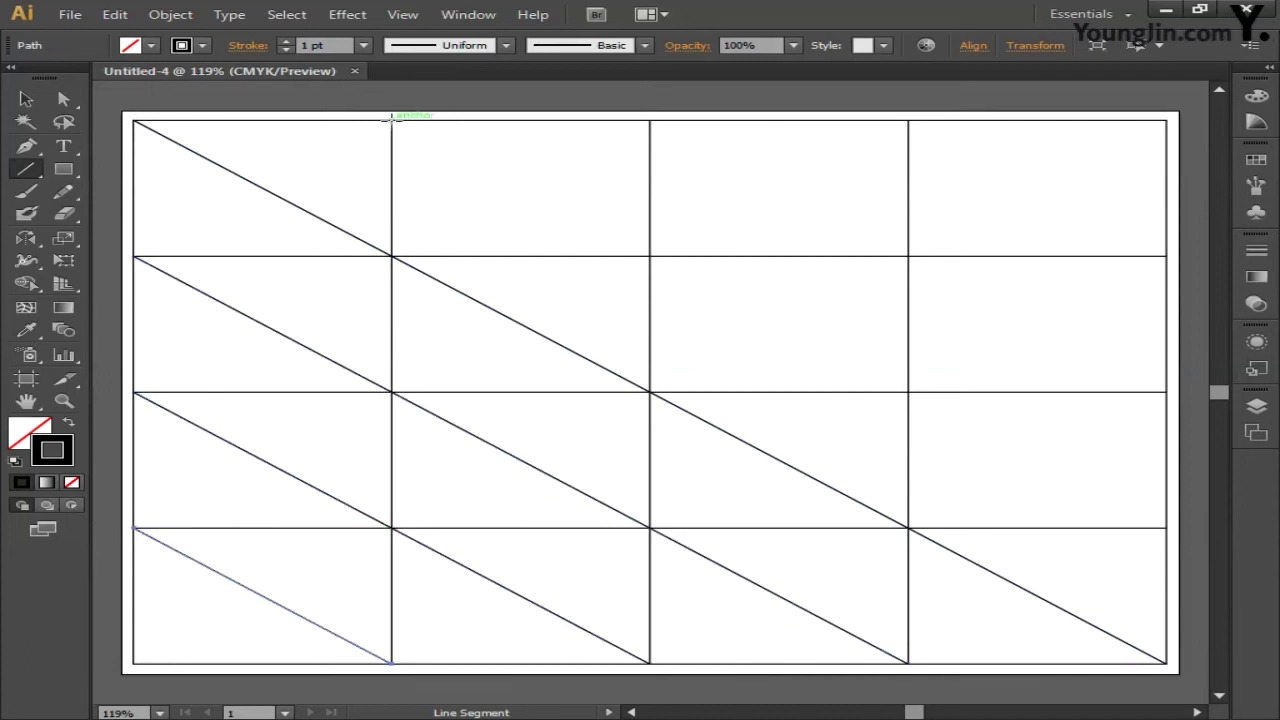
pyautogui.moveTo(391, 120); pyautogui.dragTo(1157, 522)
pyautogui.moveTo(650, 120); pyautogui.dragTo(1166, 391)
pyautogui.moveTo(908, 120); pyautogui.dragTo(1166, 256)
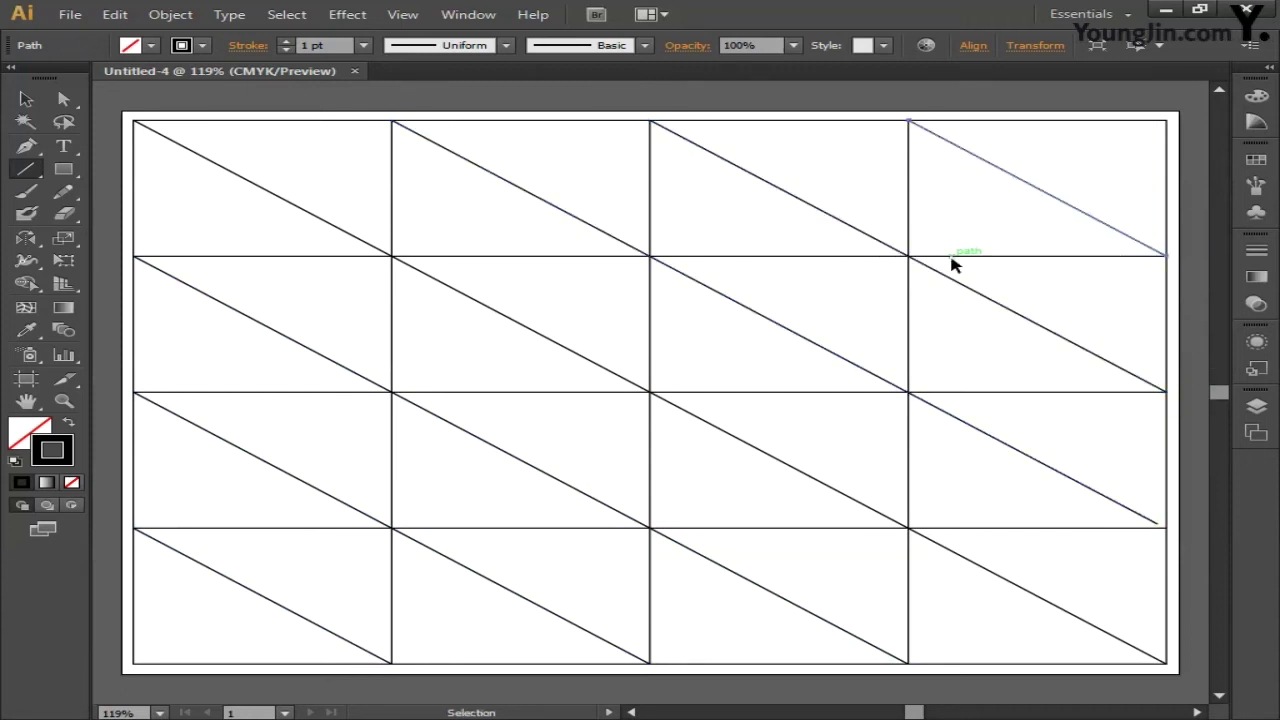
# Select all the diagonal lines and create a reflected copy of them across the vertical axis.
pyautogui.hotkey('ctrl', 'a')
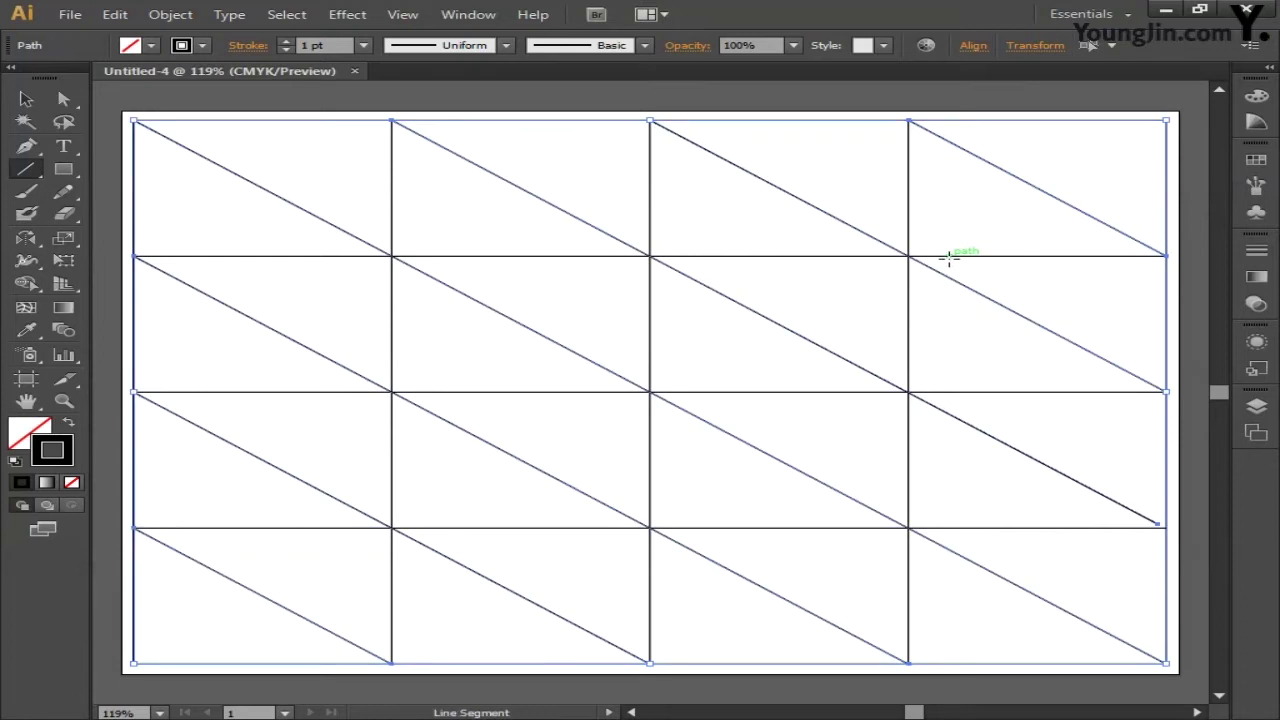
pyautogui.hotkey('ctrl', 'shift', 'b')
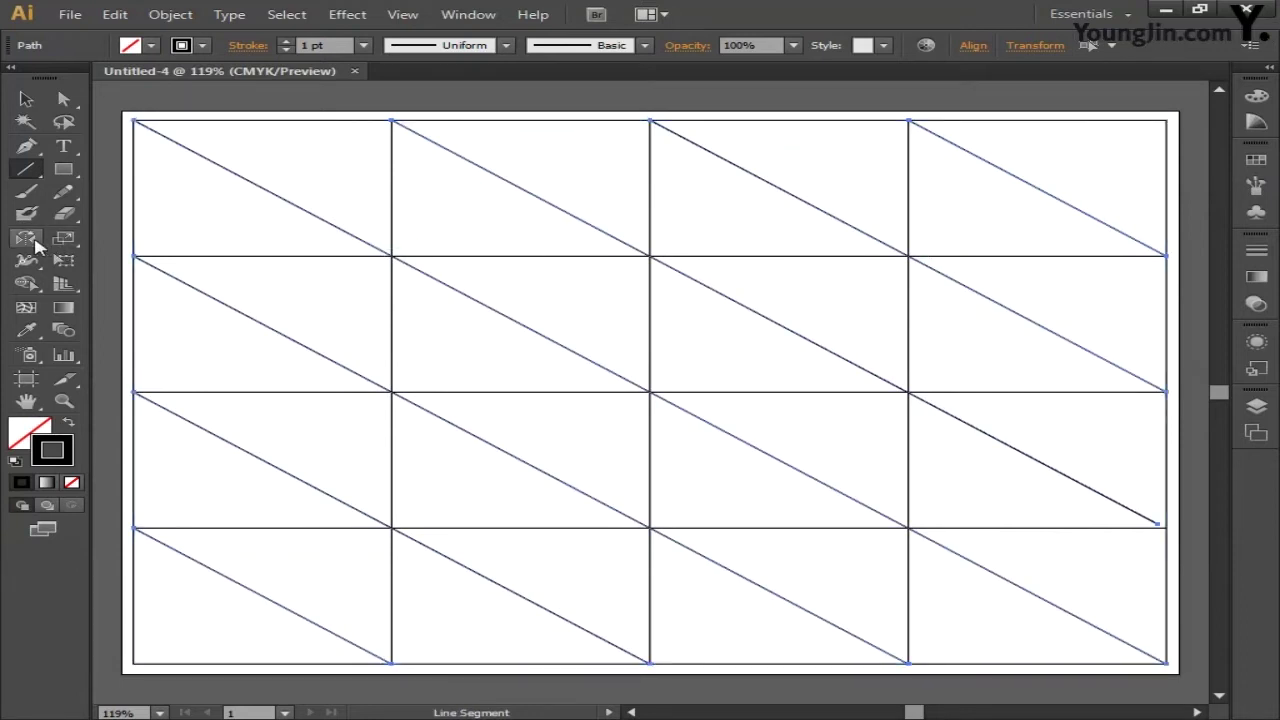
pyautogui.moveTo(36, 246); pyautogui.dragTo(95, 252)
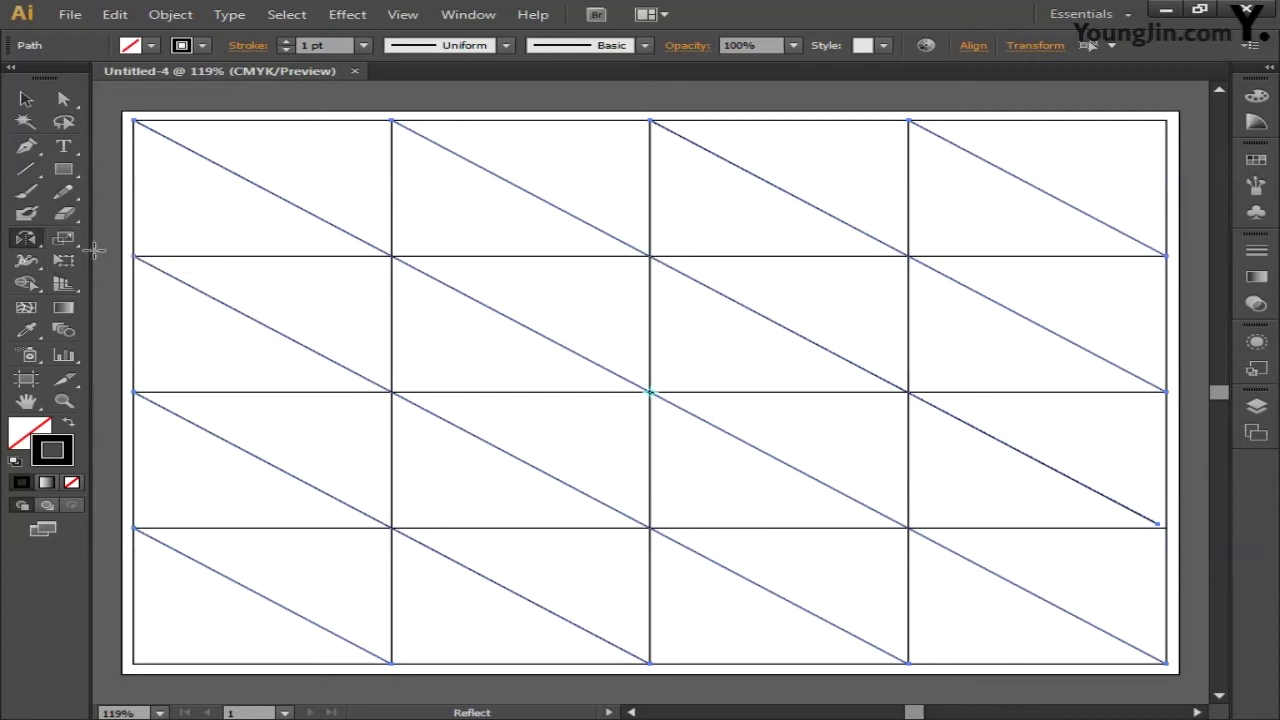
pyautogui.doubleClick(26, 239)
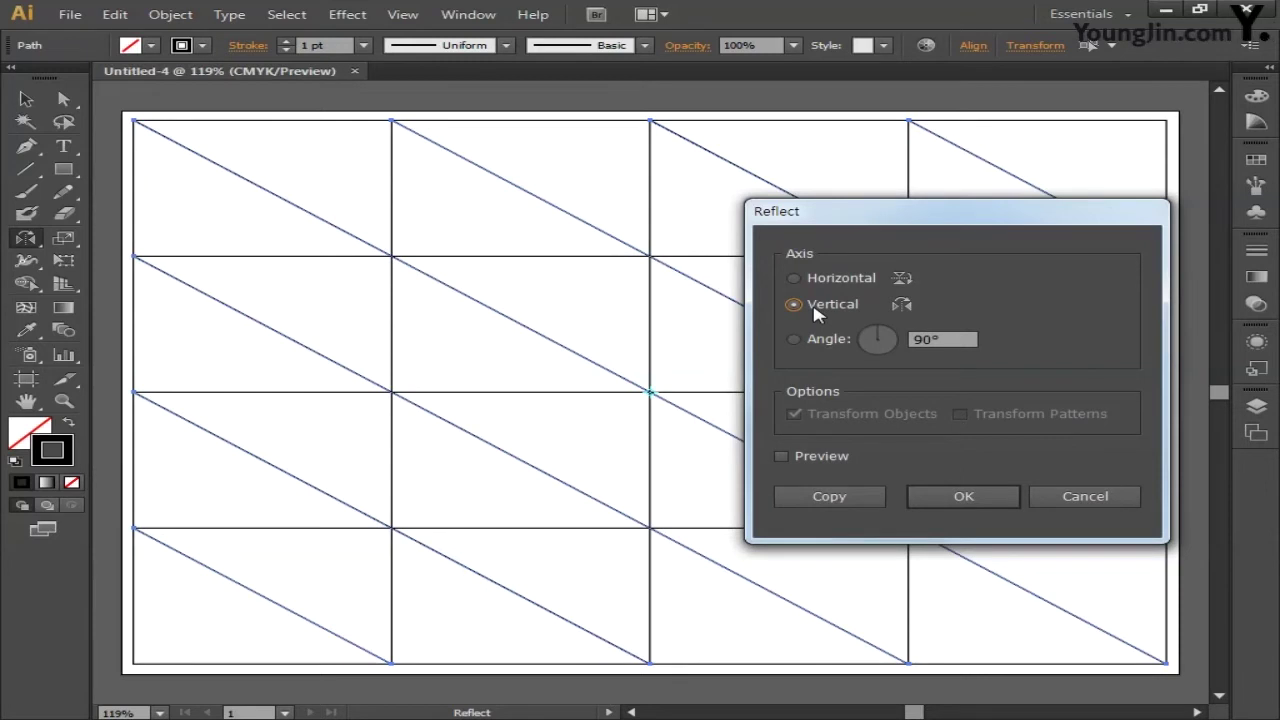
pyautogui.click(845, 496)
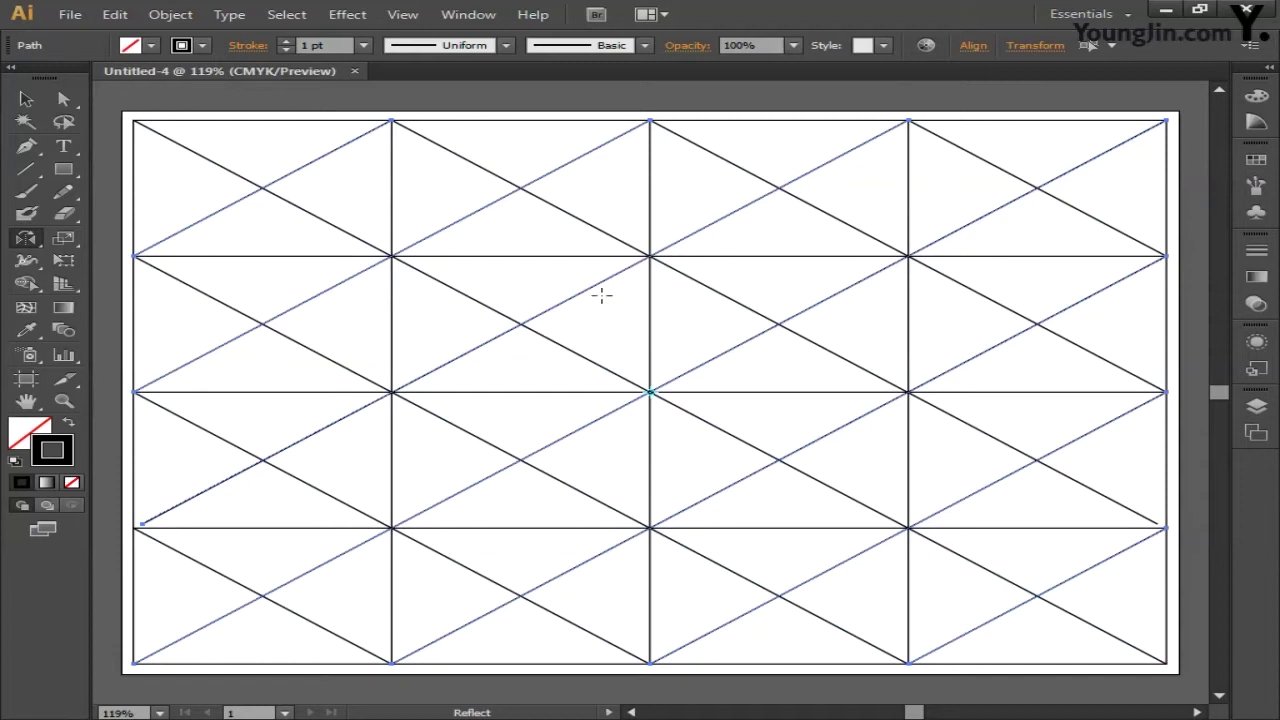
# Unlock the rectangular grid and select it together with all the diagonal lines.
pyautogui.click(170, 14)
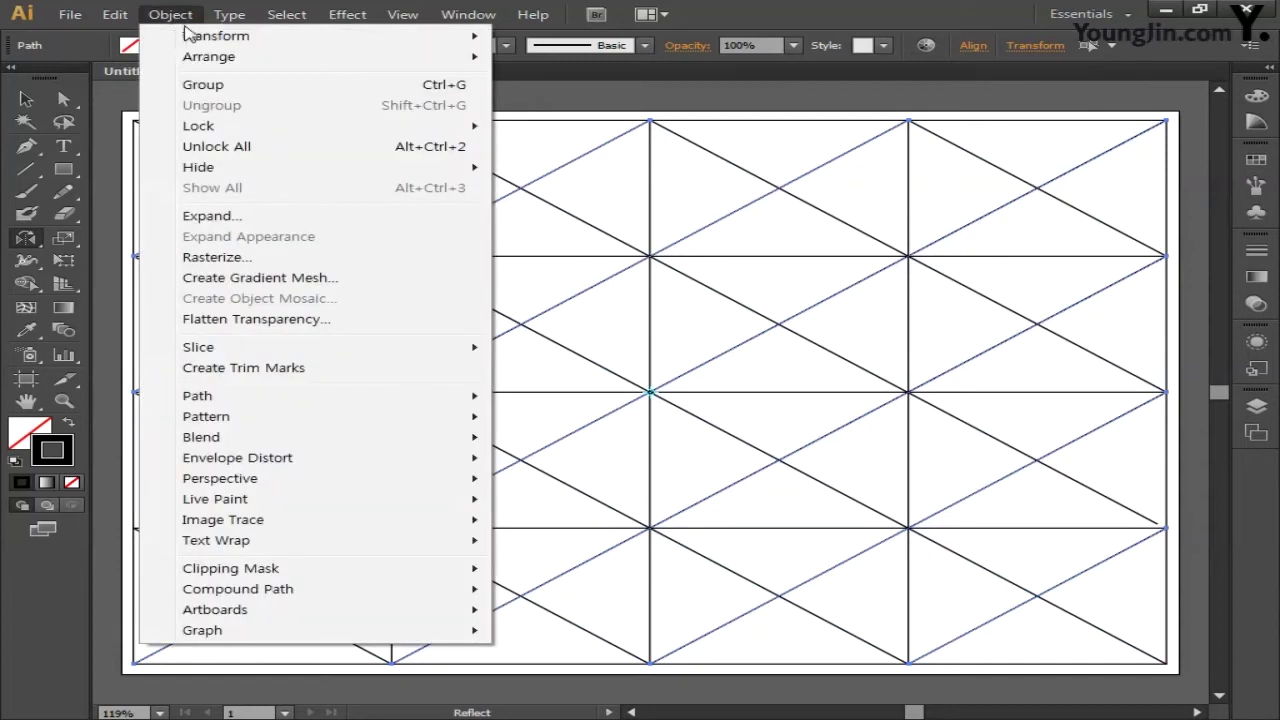
pyautogui.click(236, 150)
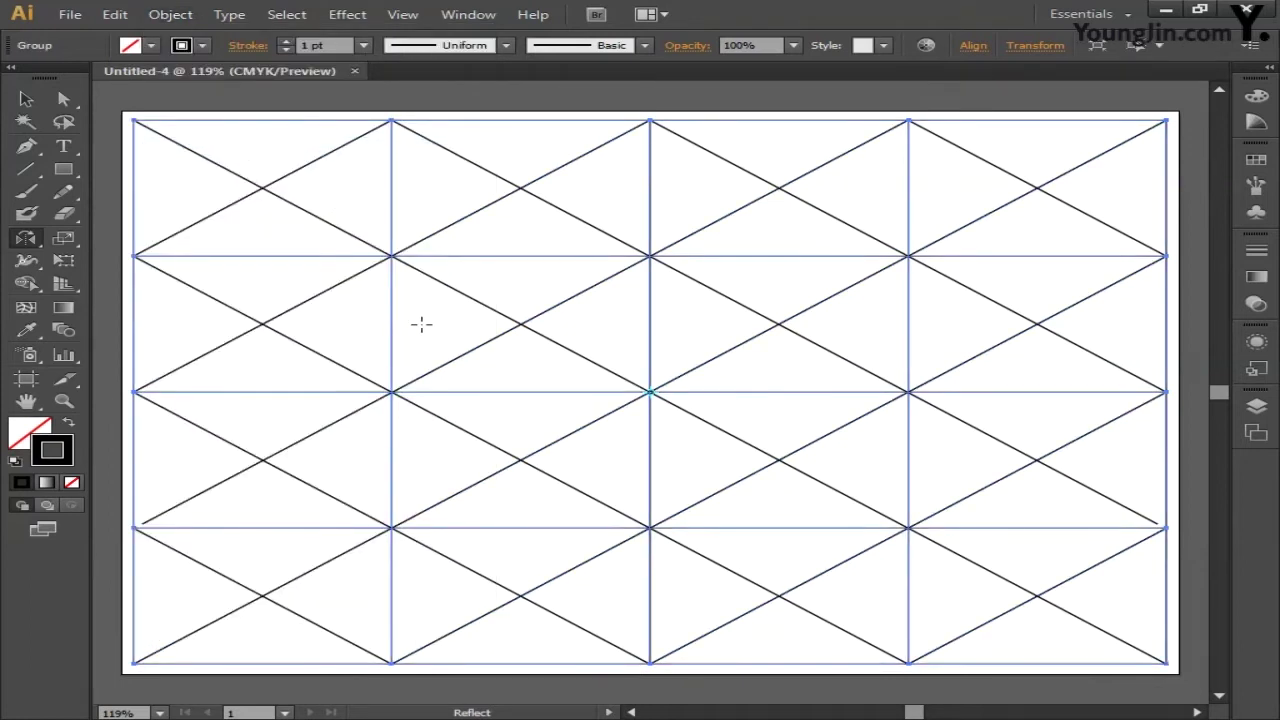
pyautogui.hotkey('ctrl', 'a')
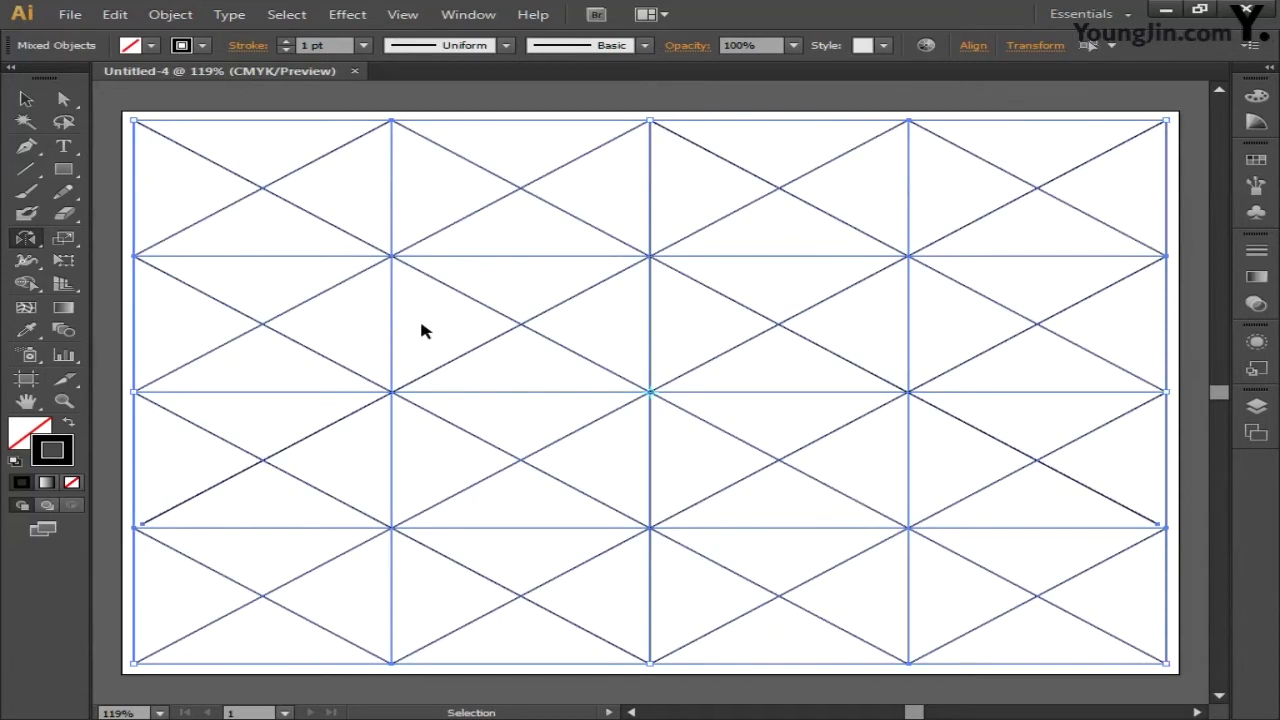
# Change the stroke of all selected grid and diagonal lines to bright red and group them.
pyautogui.doubleClick(68, 462)
pyautogui.click(700, 312)
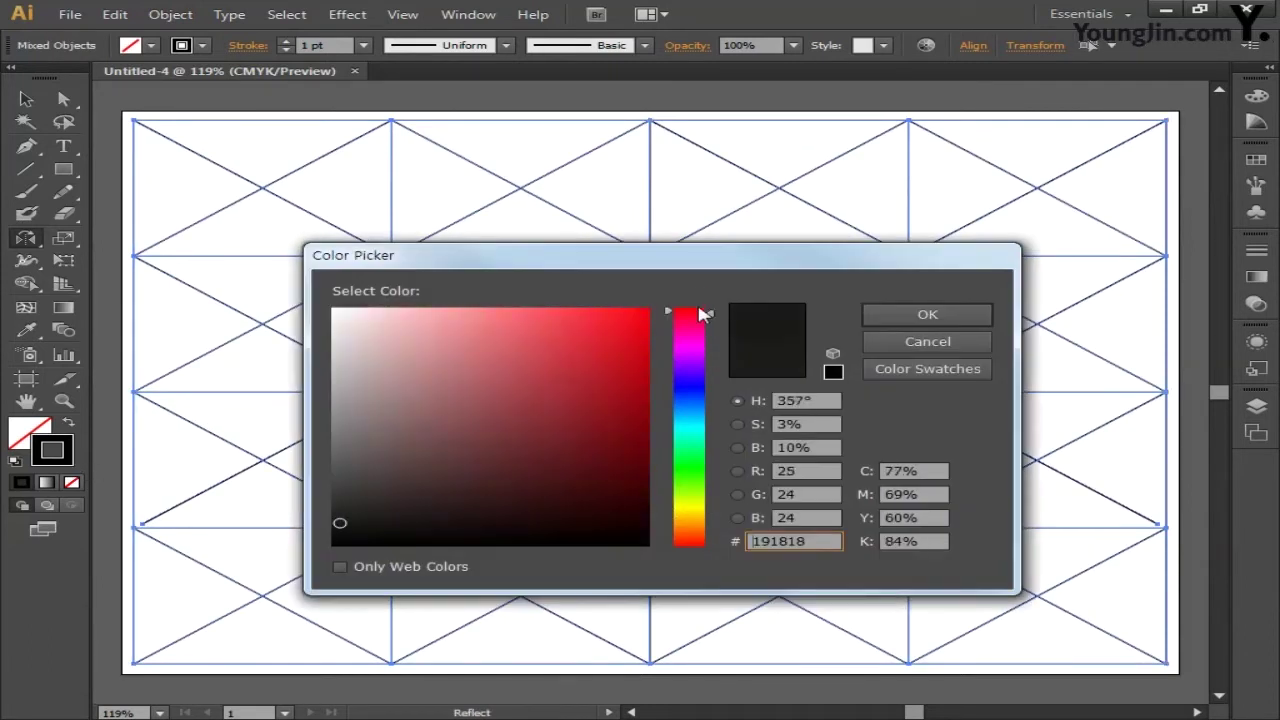
pyautogui.moveTo(623, 333); pyautogui.dragTo(681, 291)
pyautogui.click(926, 314)
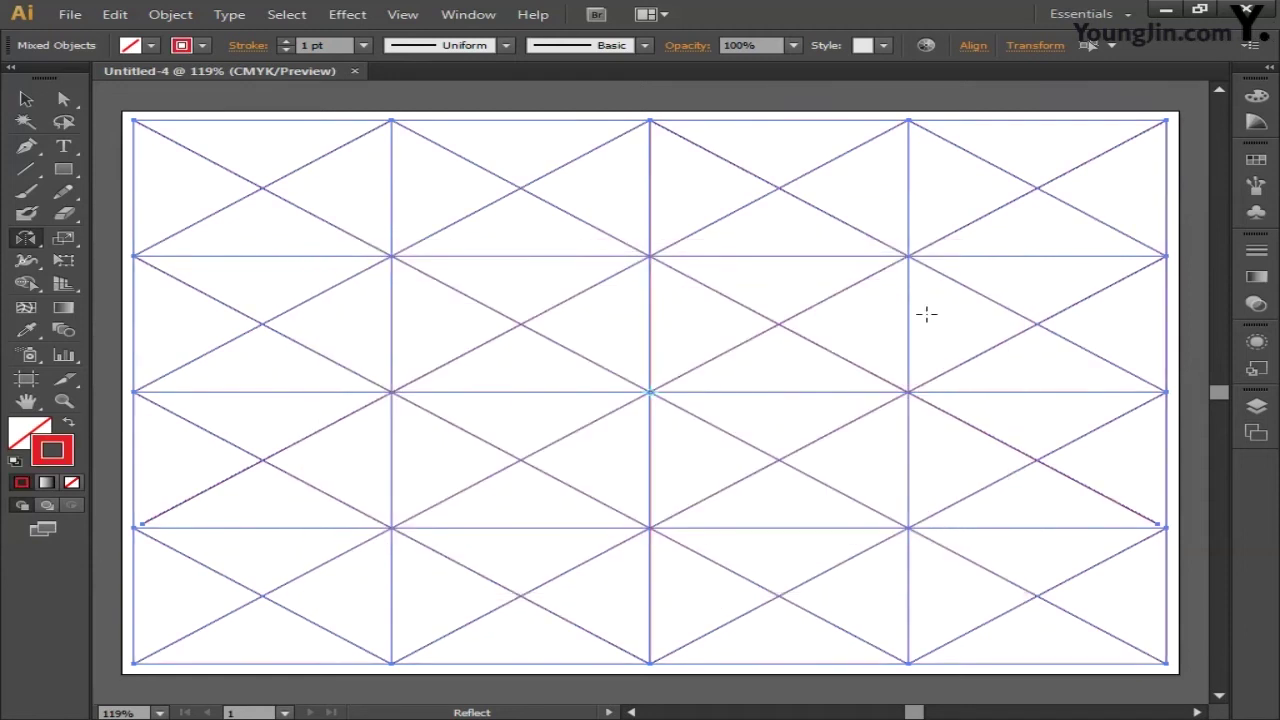
pyautogui.press('v')
pyautogui.hotkey('ctrl', 'g')
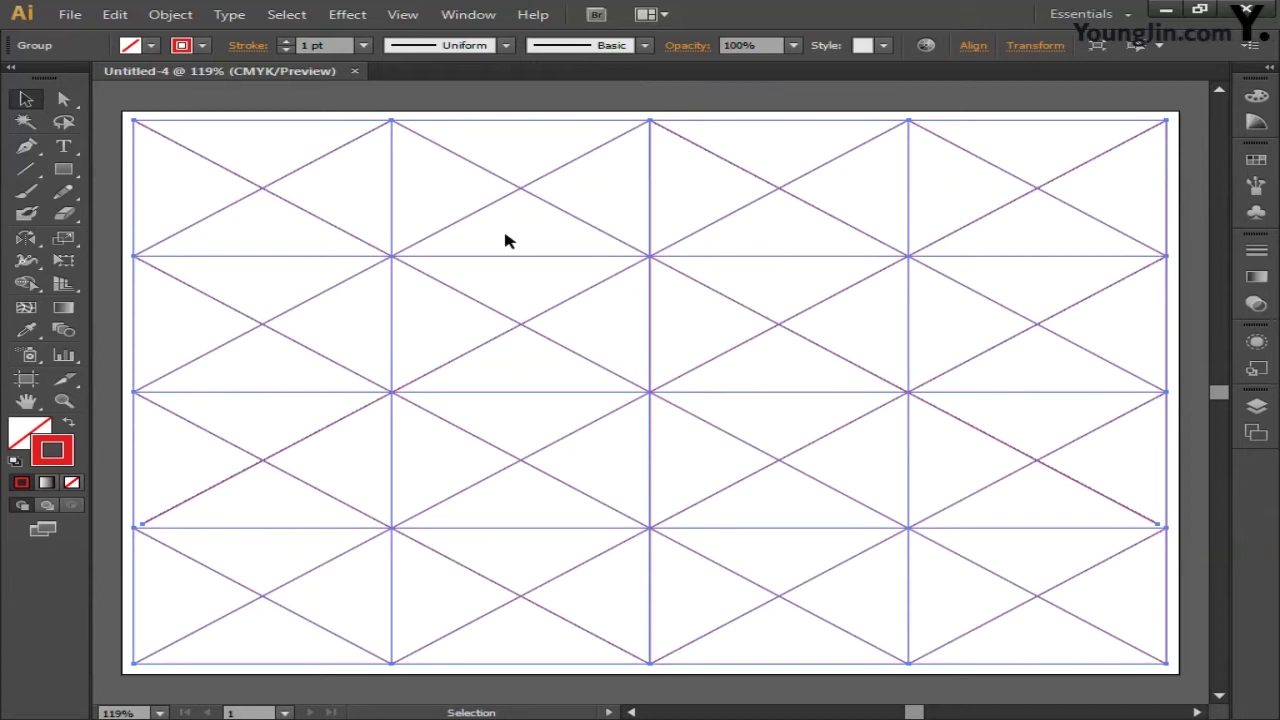
# Save the document as 일러스트작업.ai in the 작업 folder, replacing the existing file and keeping the Illustrator CS6 version options.
pyautogui.click(69, 14)
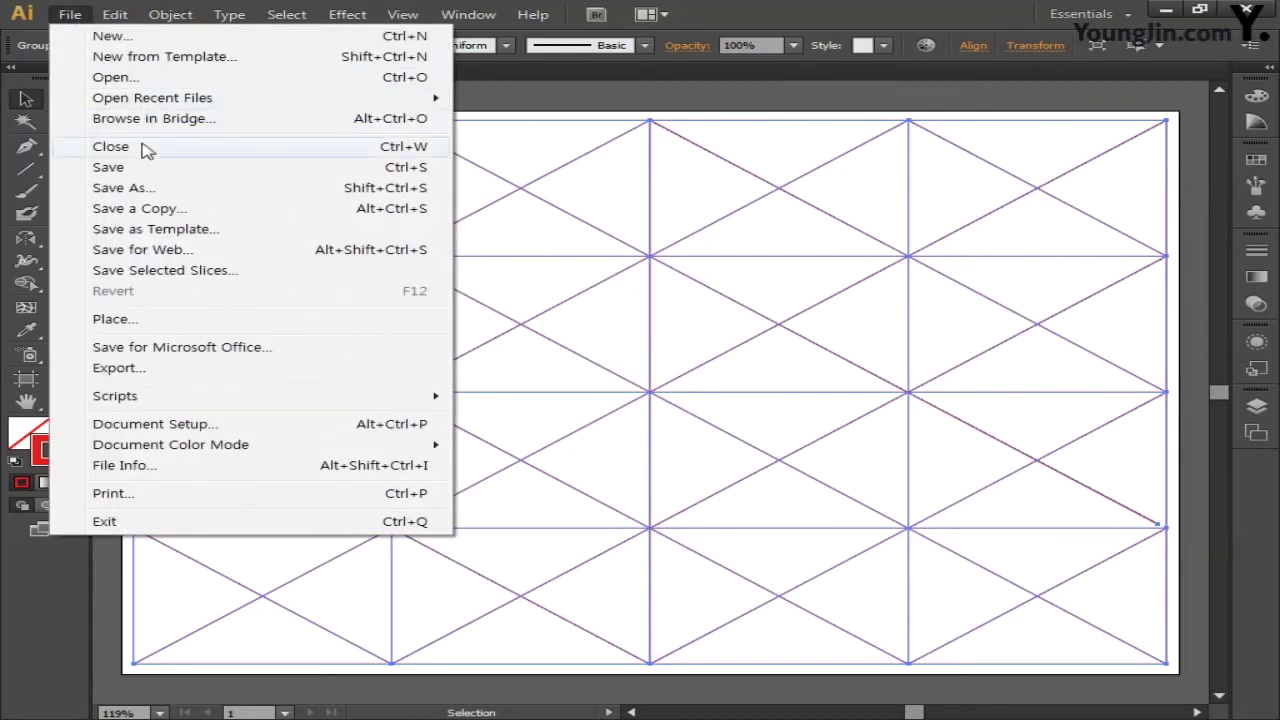
pyautogui.click(143, 167)
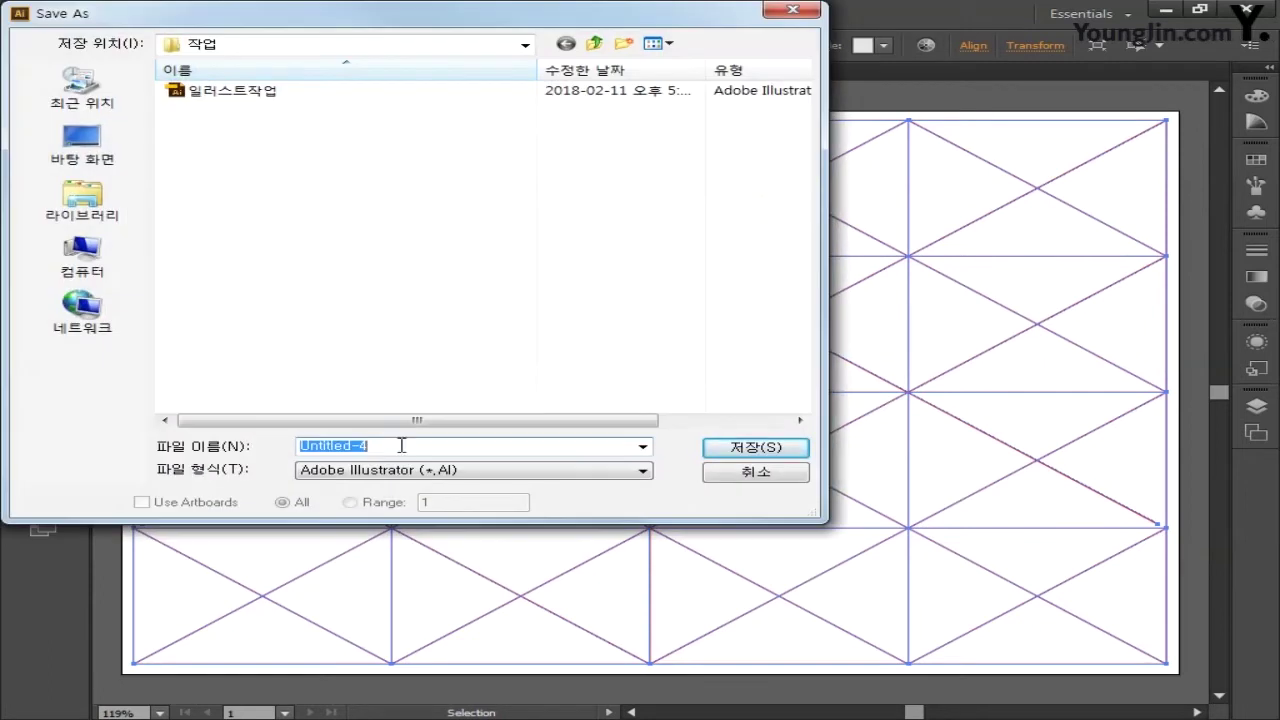
pyautogui.doubleClick(401, 445)
pyautogui.press('BackSpace')
pyautogui.write('일러스트작ㅇ')
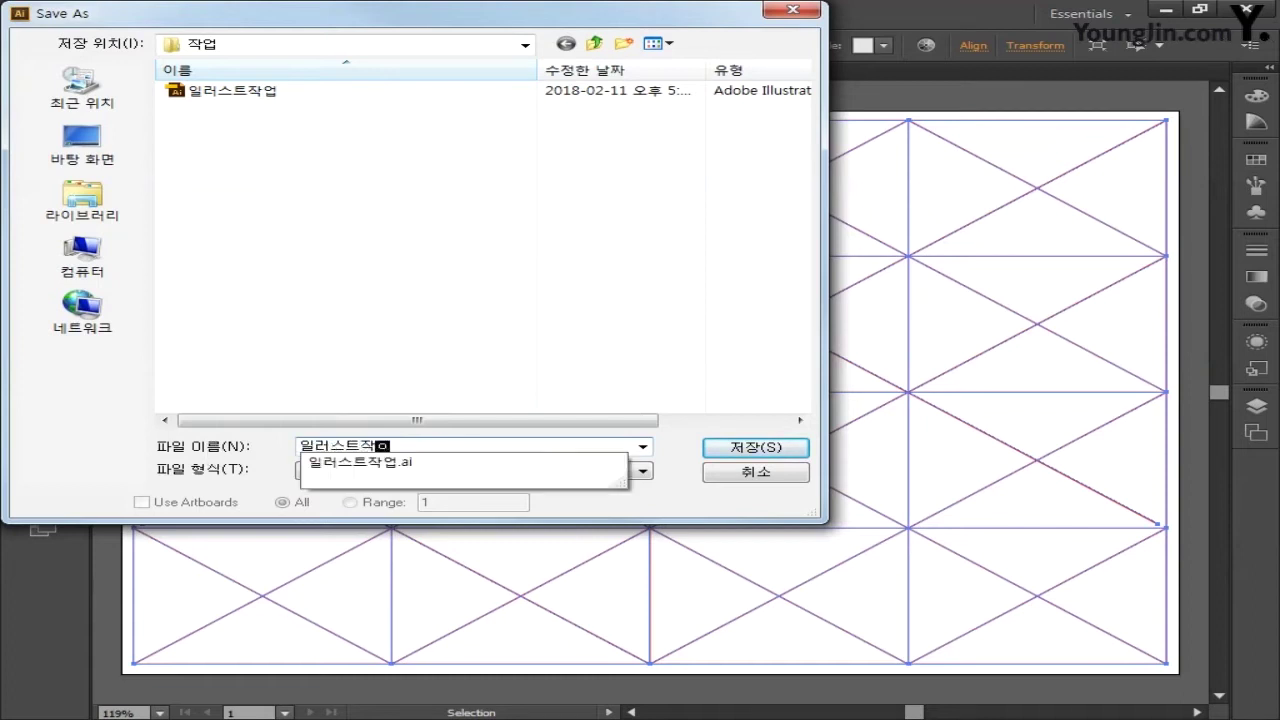
pyautogui.press('Down')
pyautogui.press('Return')
pyautogui.press('Return')
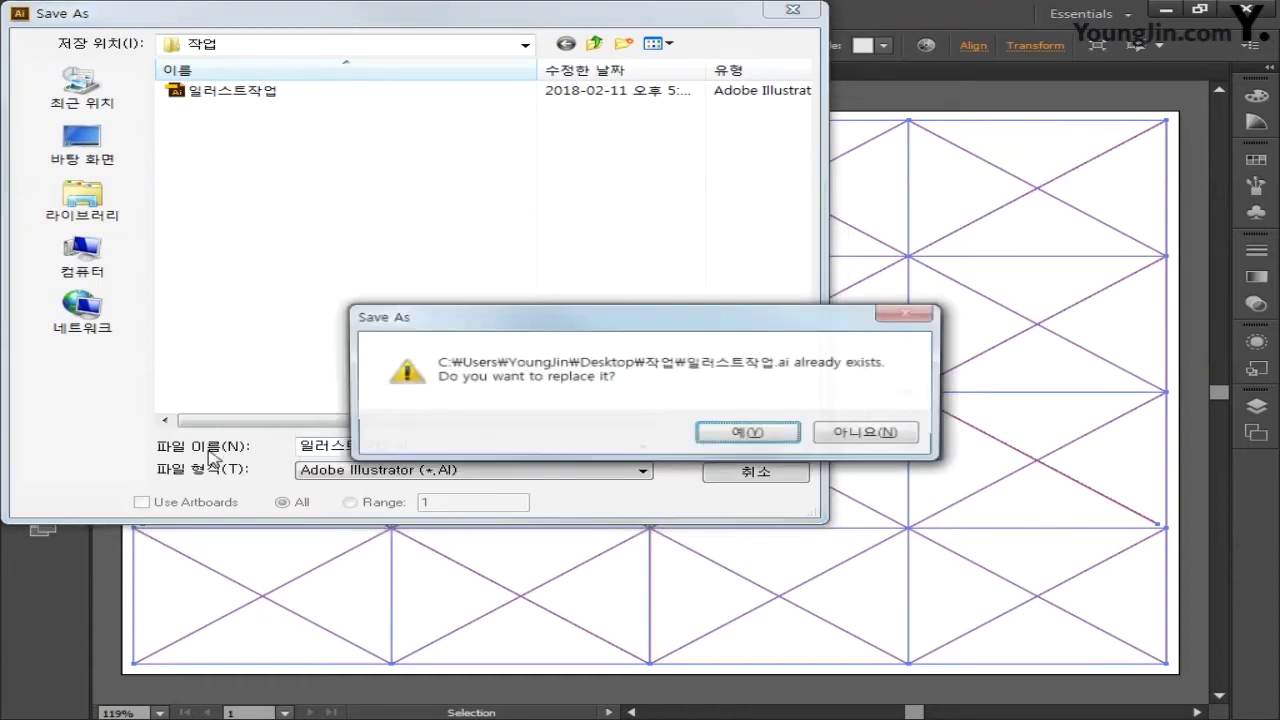
pyautogui.click(729, 441)
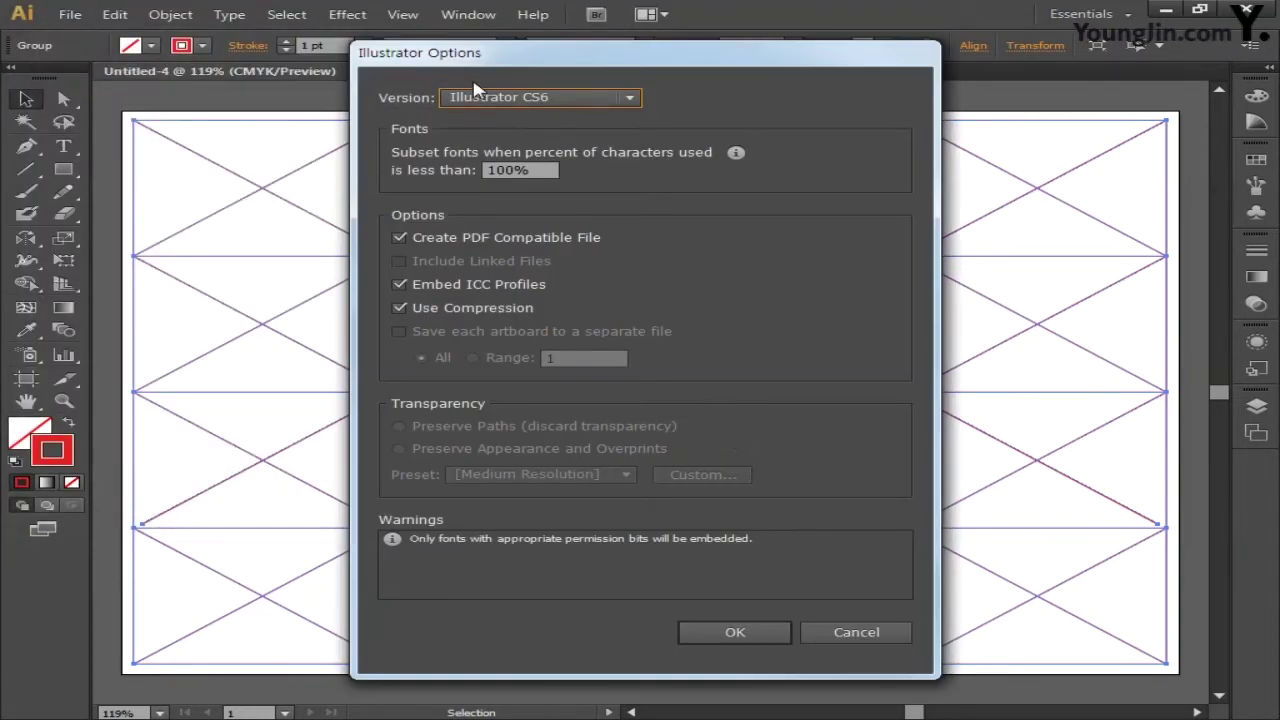
pyautogui.click(740, 632)
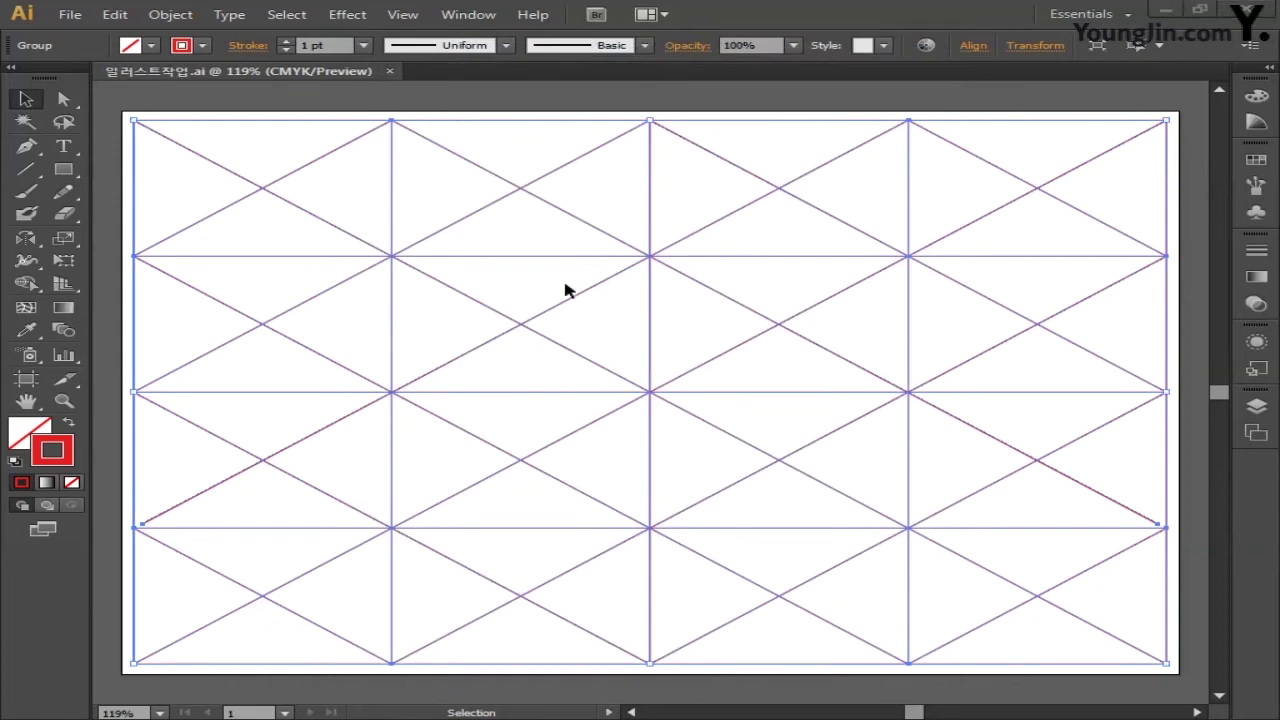
# Rename the layer holding the red grid as 그리드.
pyautogui.click(1257, 406)
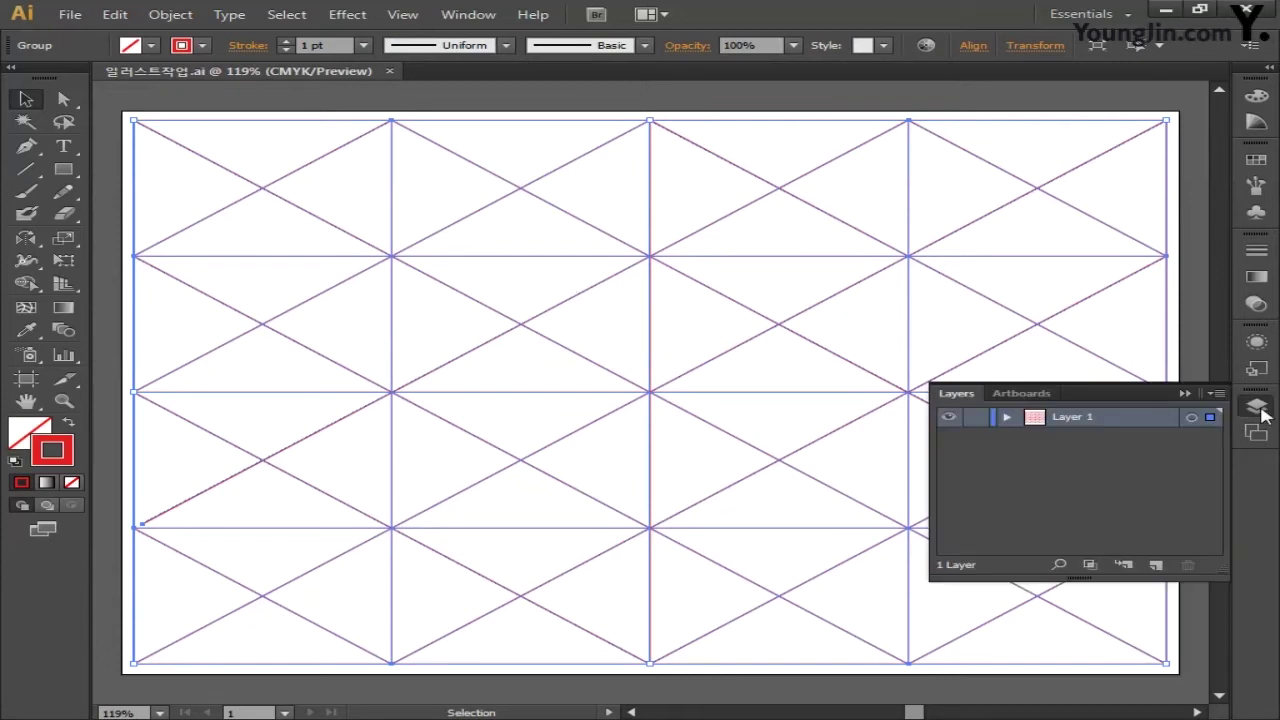
pyautogui.doubleClick(1071, 418)
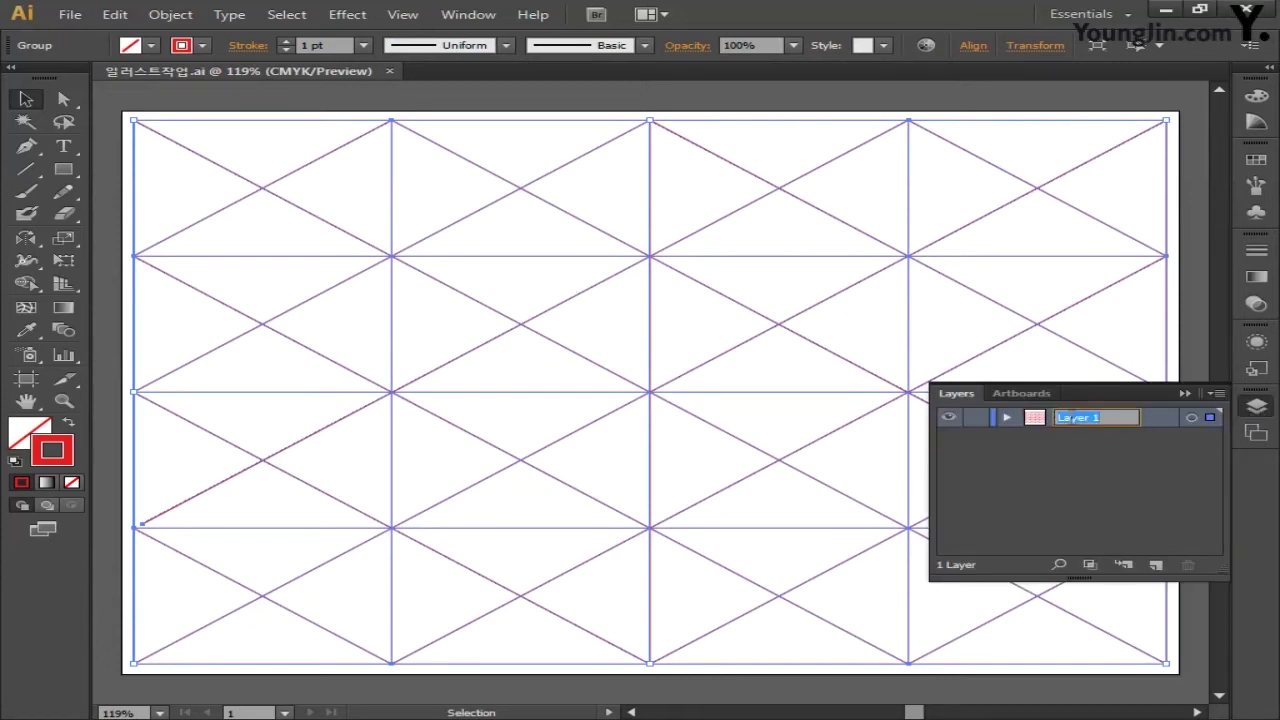
pyautogui.press('BackSpace')
pyautogui.write('그리드')
pyautogui.press('Return')
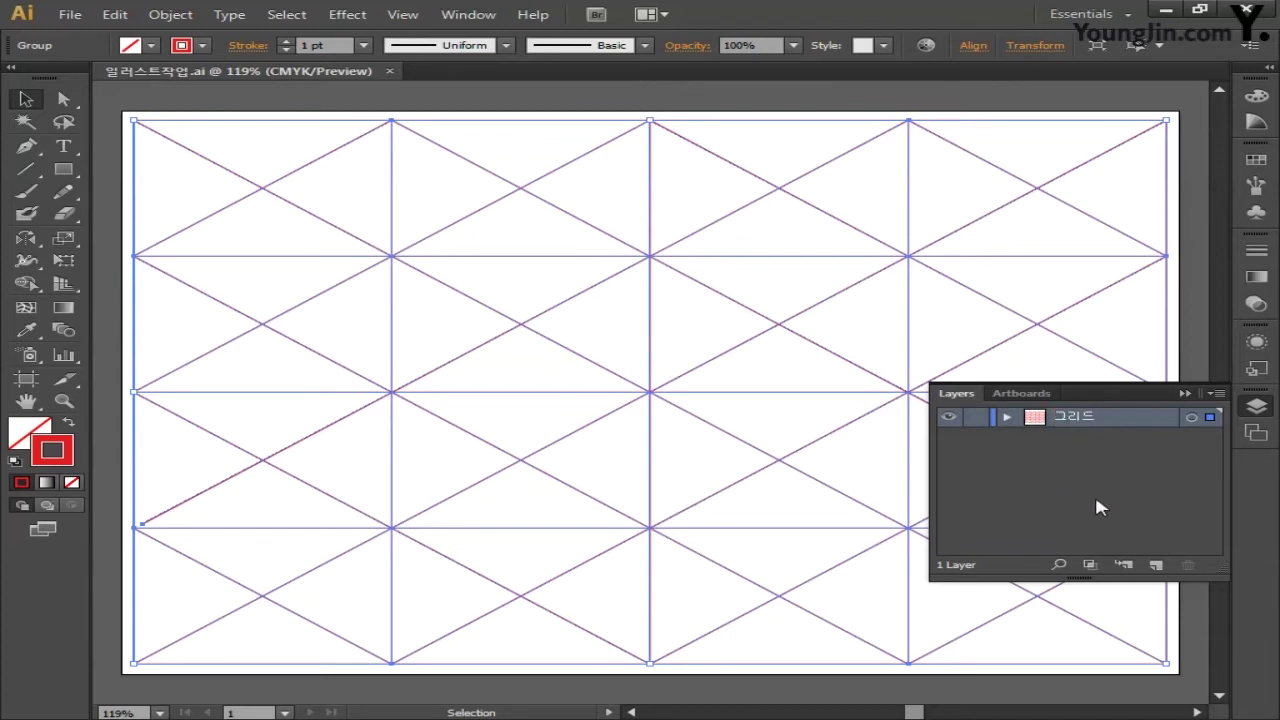
# Add a new layer and name it 도형.
pyautogui.click(1156, 565)
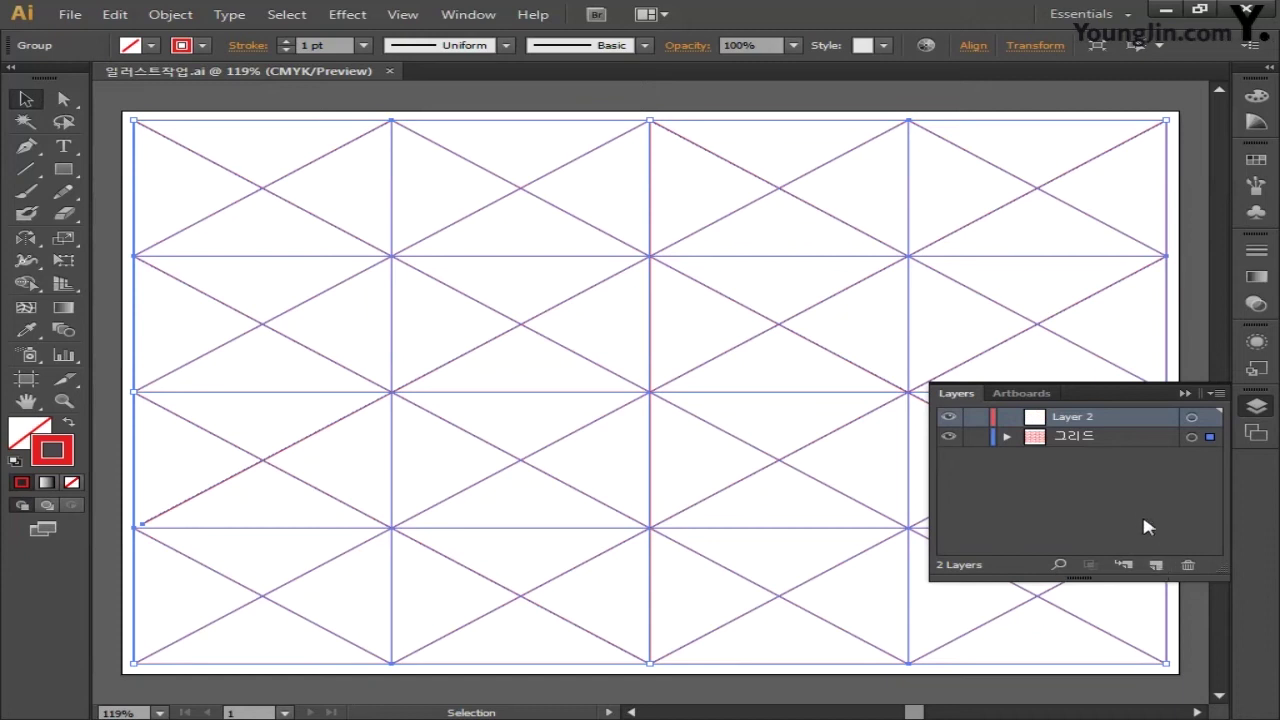
pyautogui.doubleClick(1078, 418)
pyautogui.write('도형')
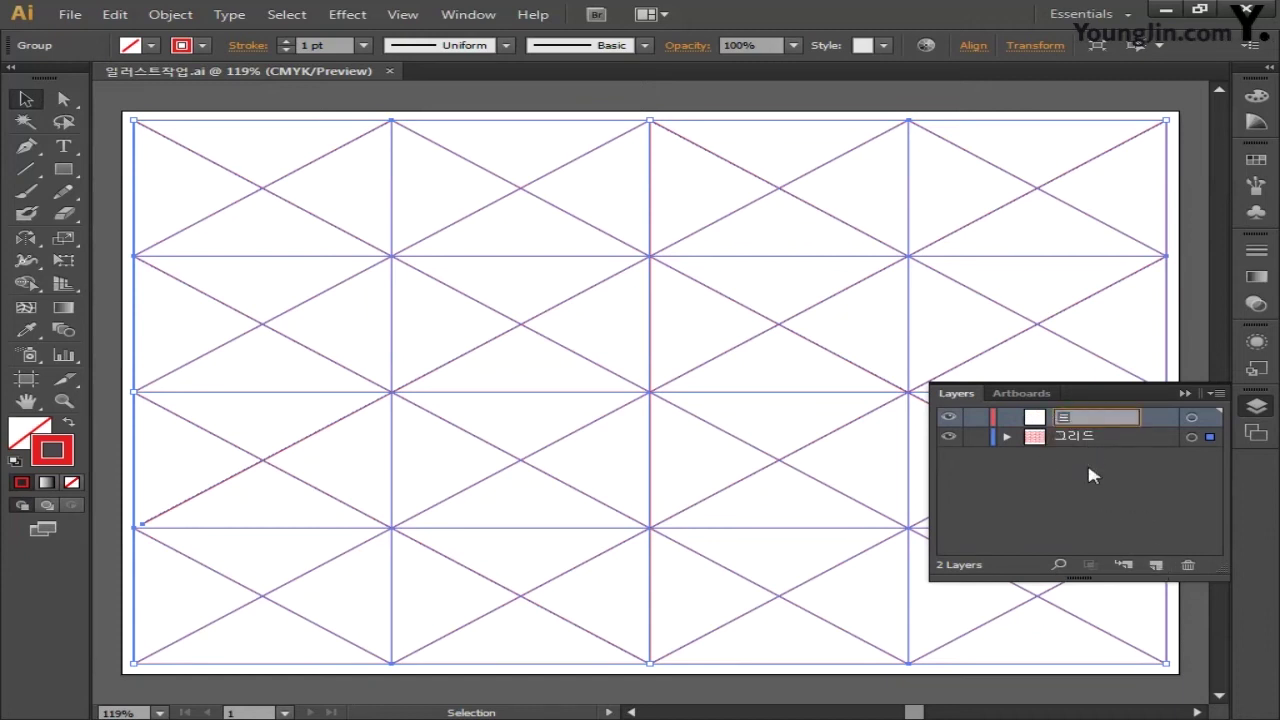
pyautogui.press('Return')
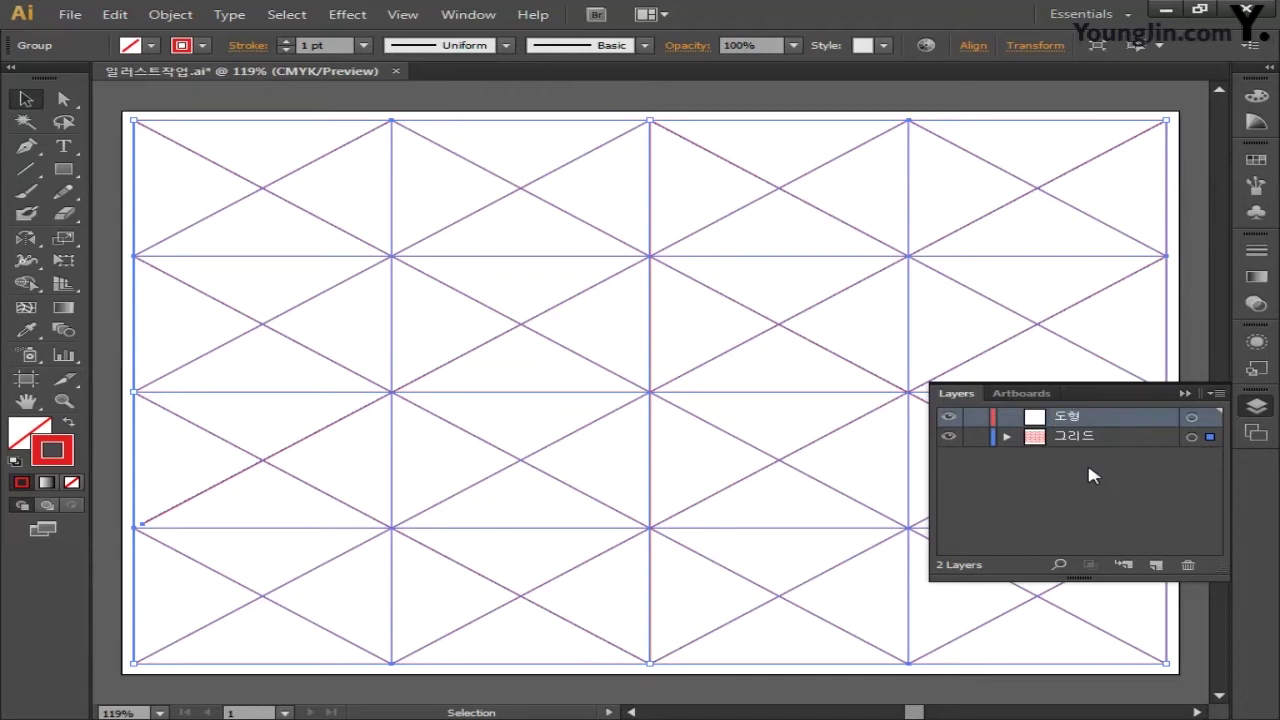
# Place the 도형 layer beneath 그리드, lock the 그리드 layer, and make 도형 the active layer.
pyautogui.moveTo(1086, 421); pyautogui.dragTo(1085, 444)
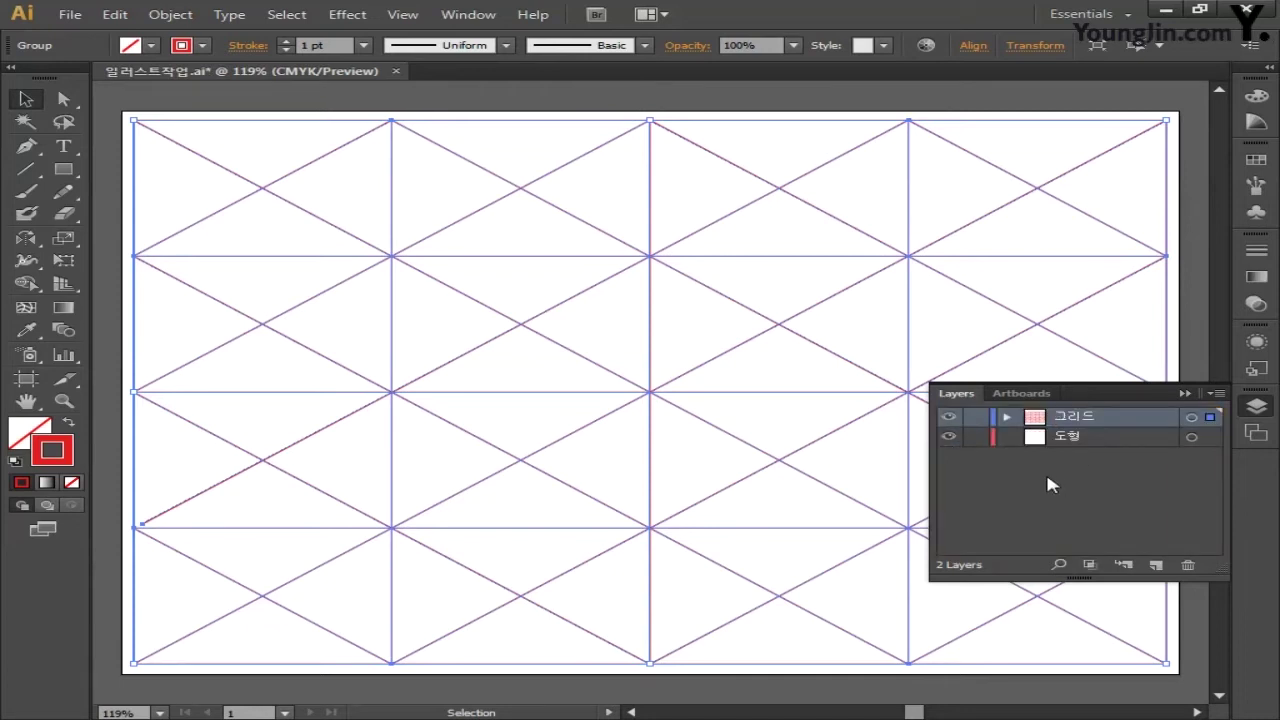
pyautogui.click(975, 418)
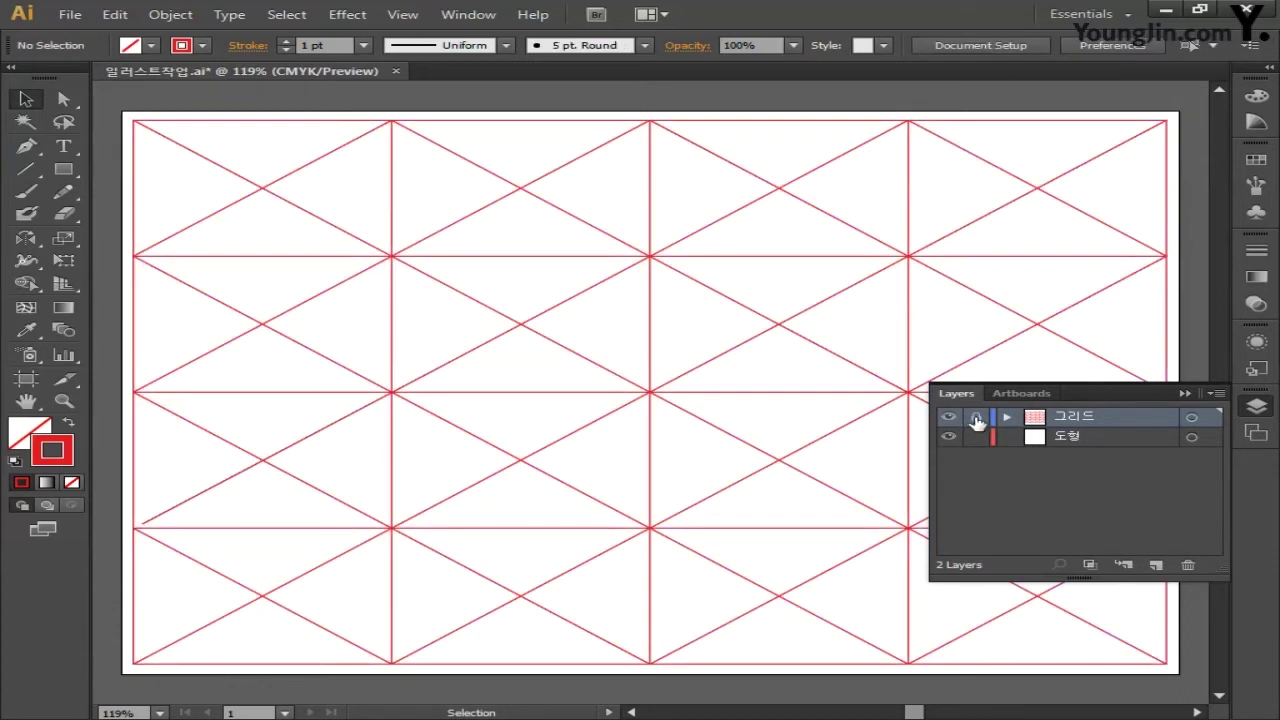
pyautogui.click(1062, 439)
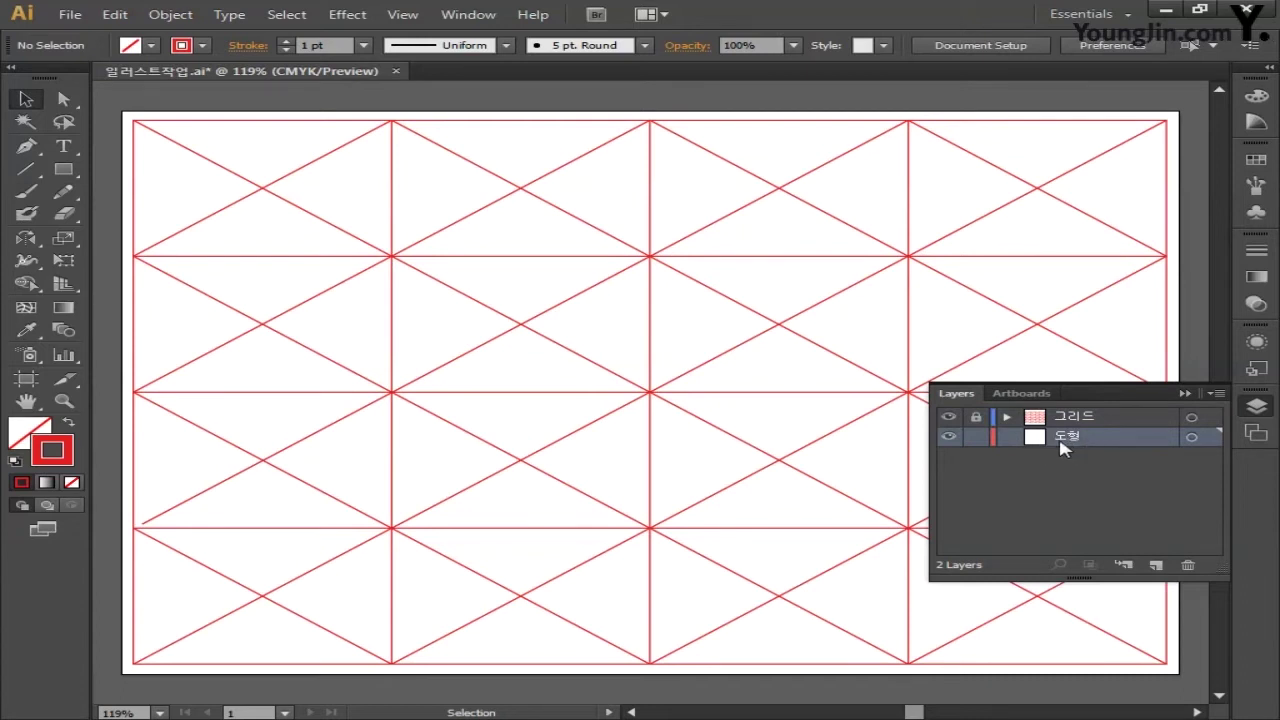
pyautogui.click(1256, 406)
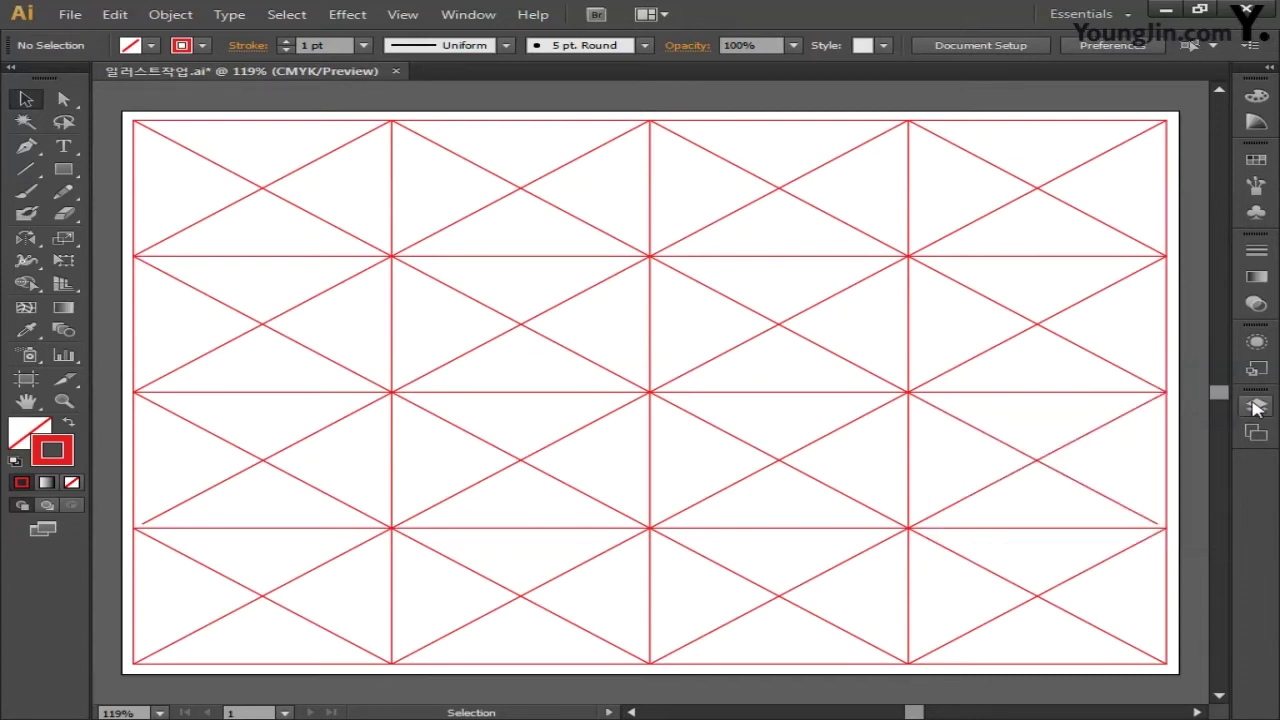
# Draw a closed straight-segment Pen path around the artboard's left and bottom sides, its outer corners beyond the artboard and its inner edge crossing the grid.
pyautogui.hotkey('ctrl', '1')
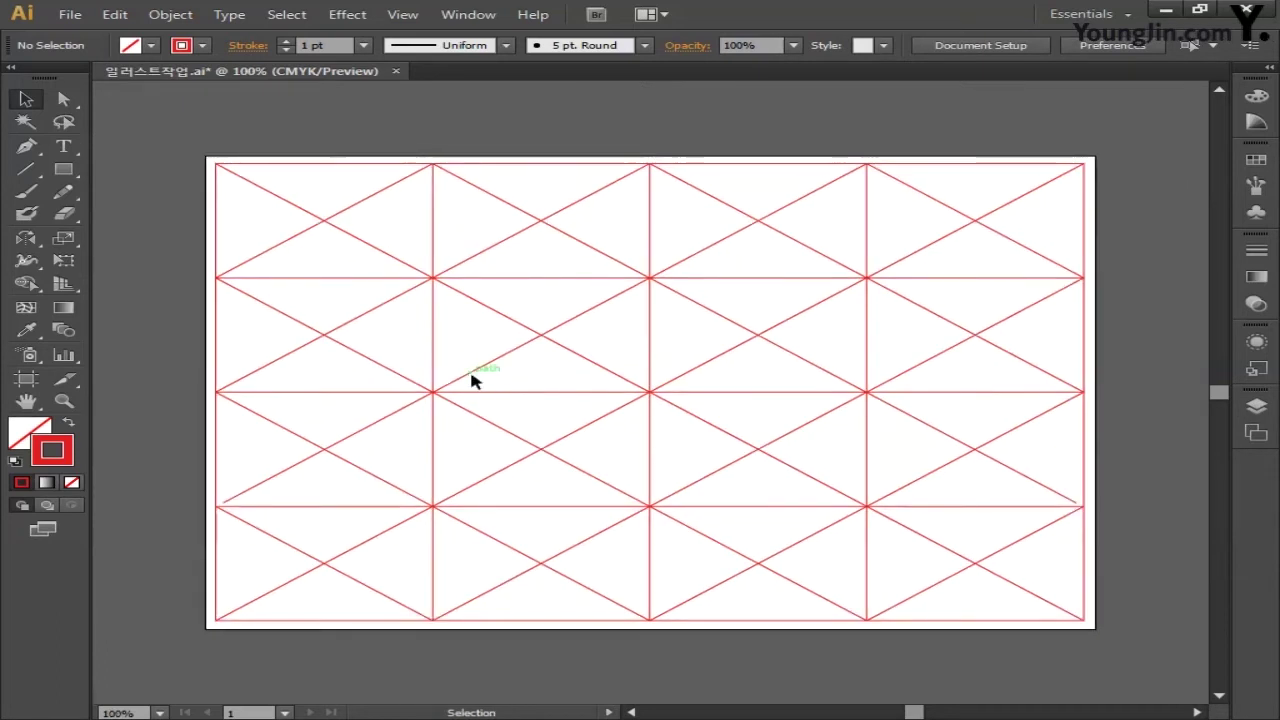
pyautogui.click(34, 146)
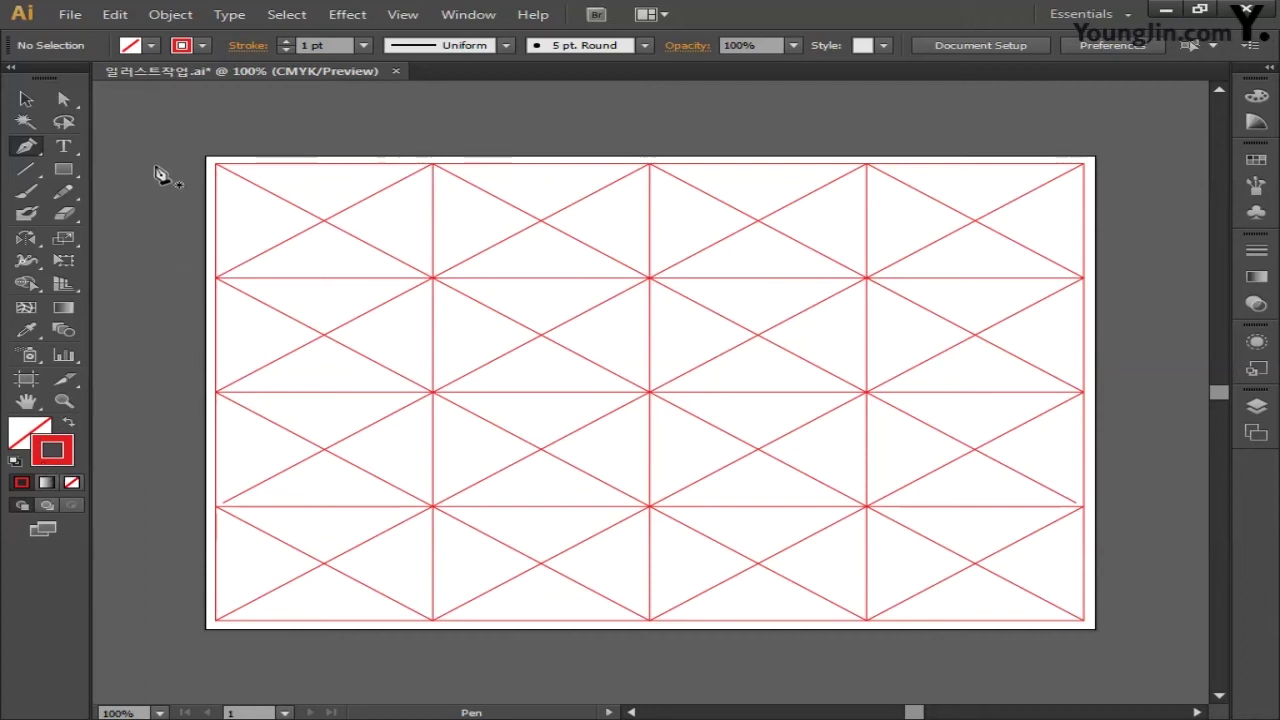
pyautogui.click(166, 117)
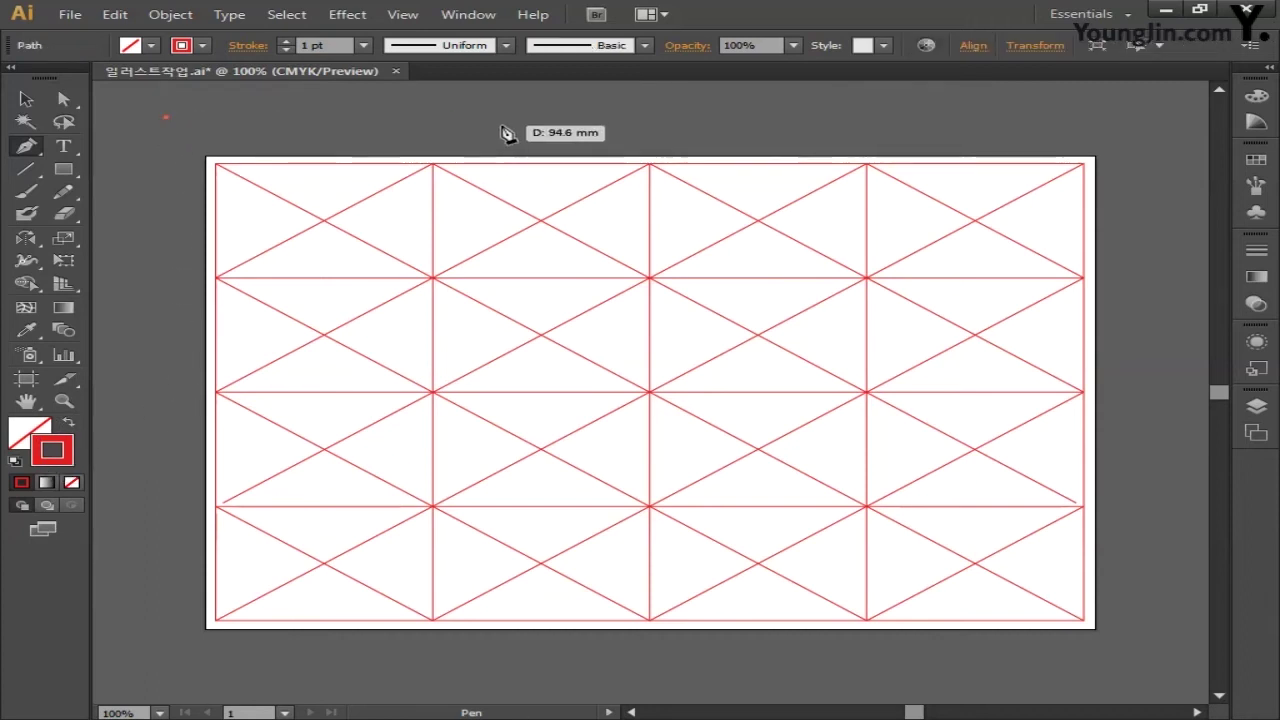
pyautogui.click(477, 117)
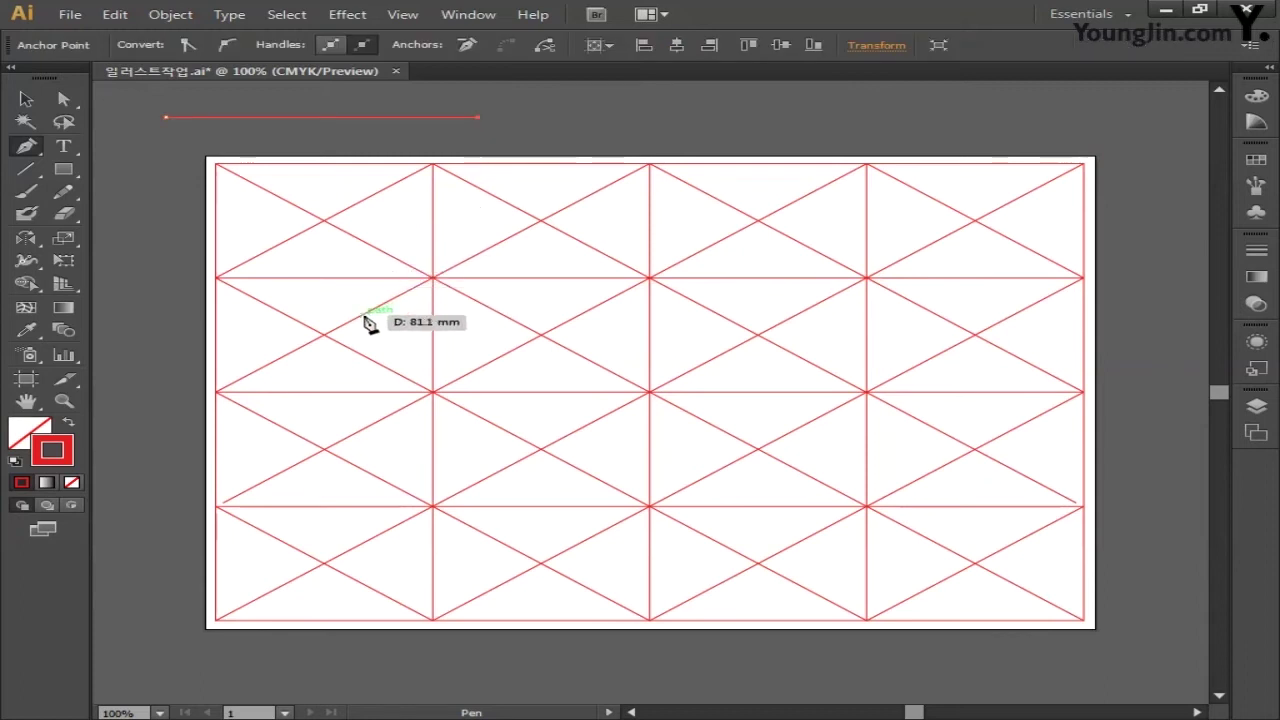
pyautogui.click(371, 350)
pyautogui.click(380, 519)
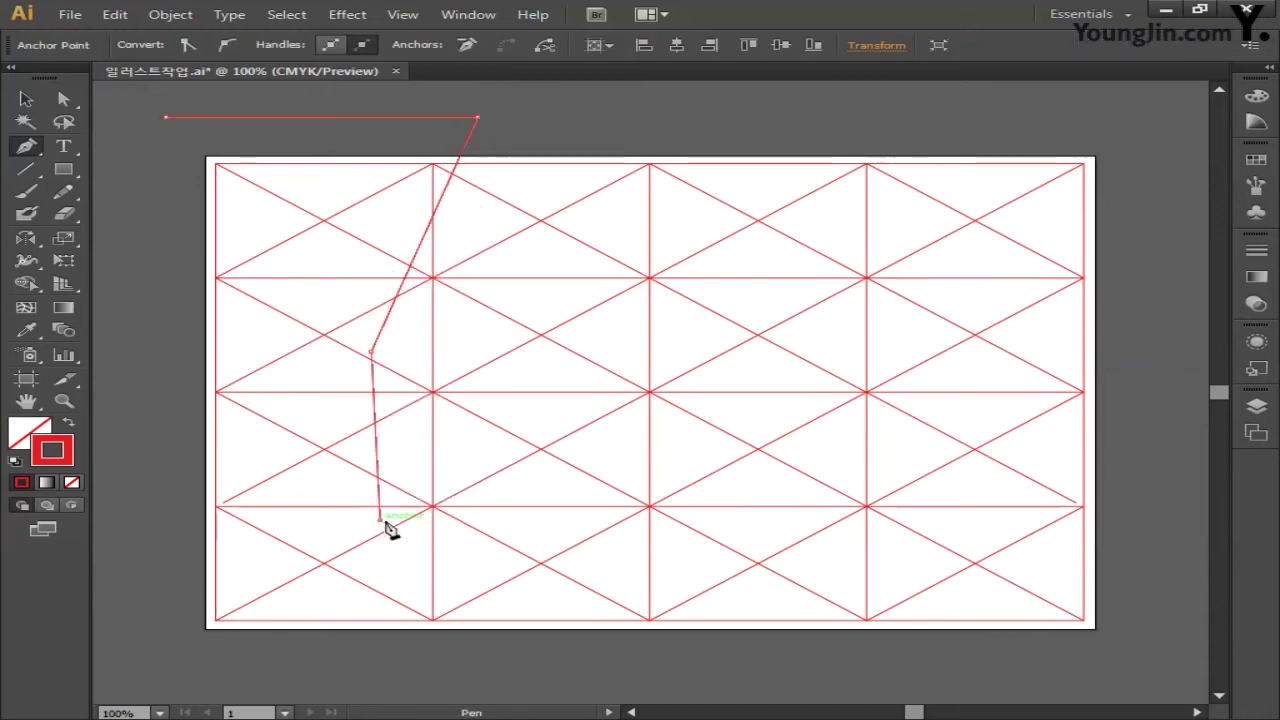
pyautogui.click(579, 596)
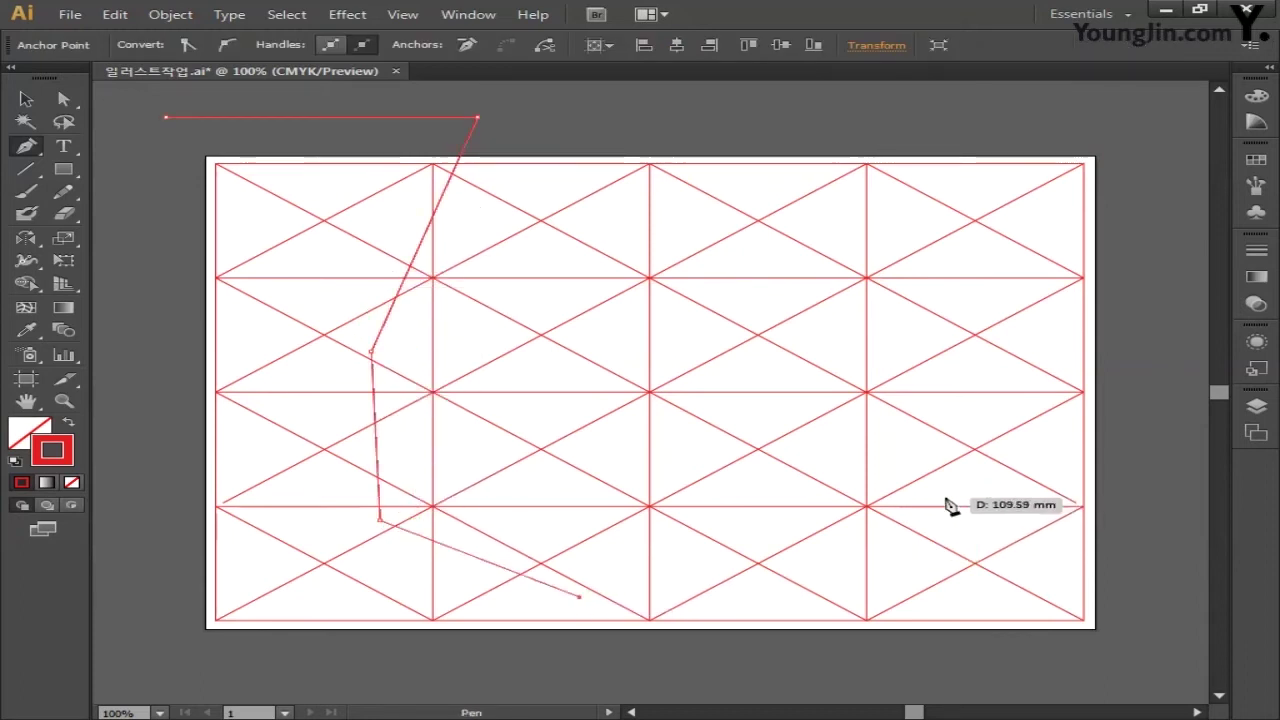
pyautogui.click(944, 498)
pyautogui.click(1142, 502)
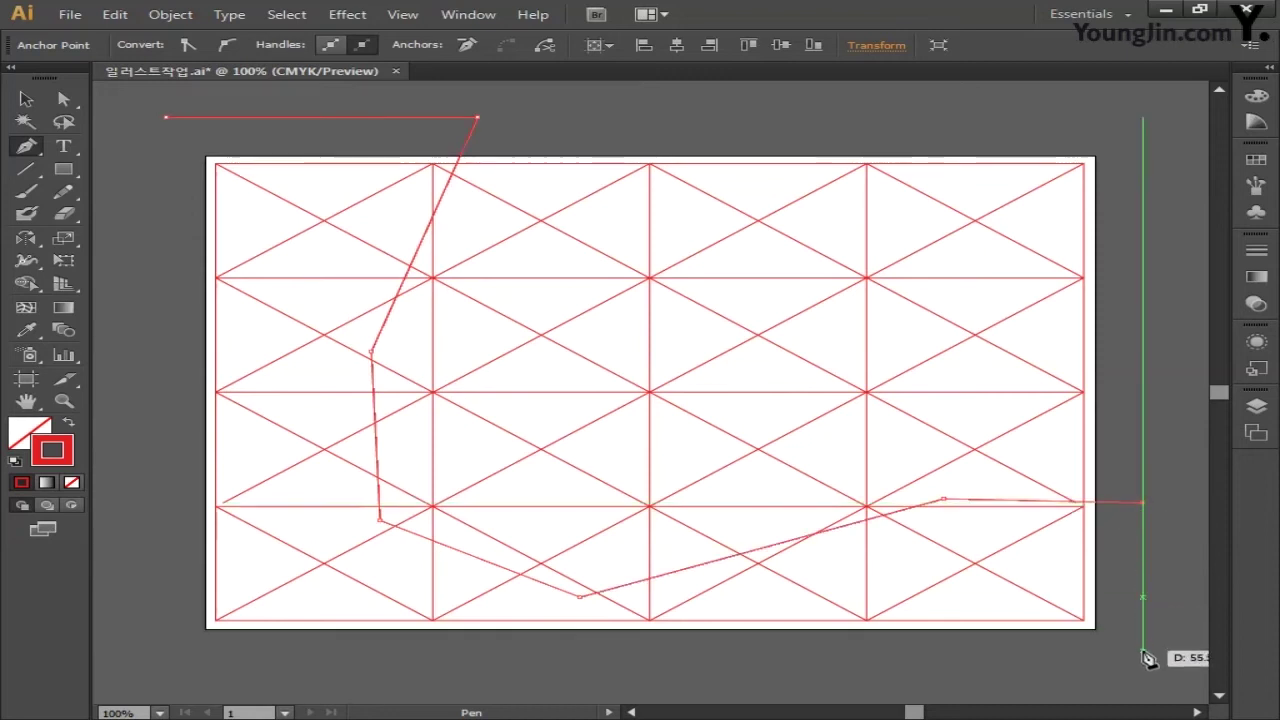
pyautogui.click(1142, 651)
pyautogui.click(165, 651)
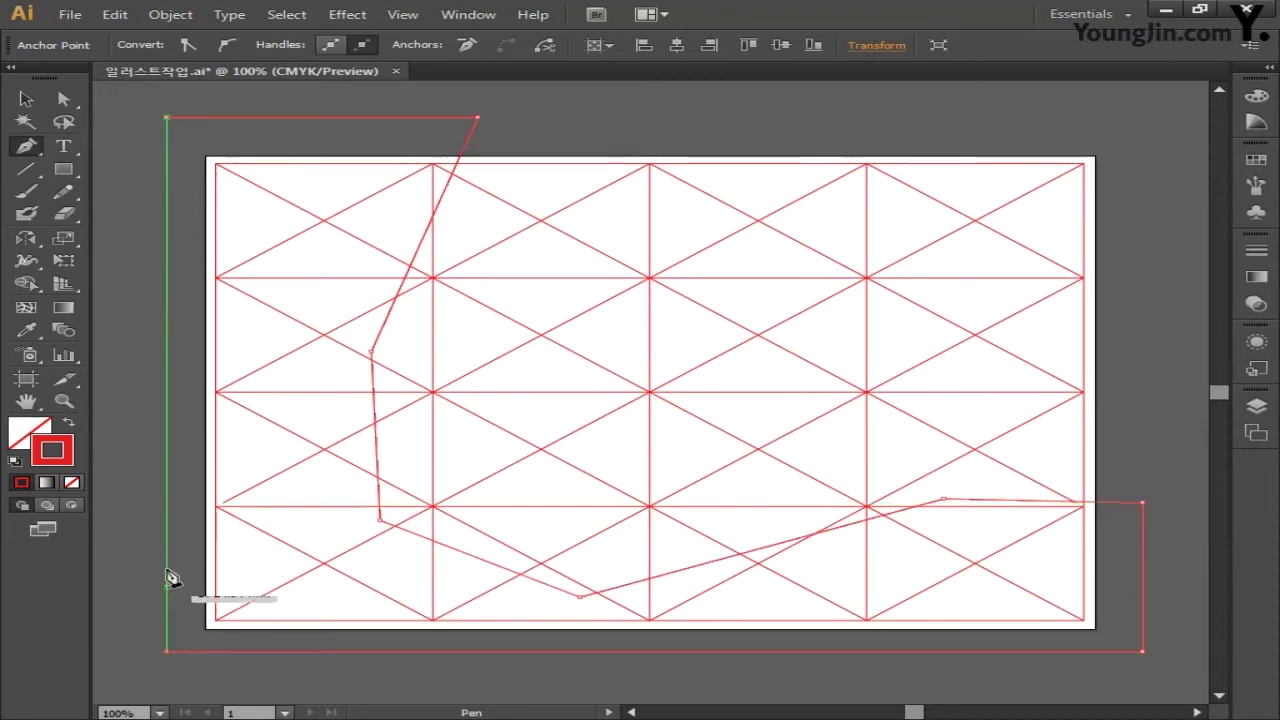
pyautogui.click(166, 120)
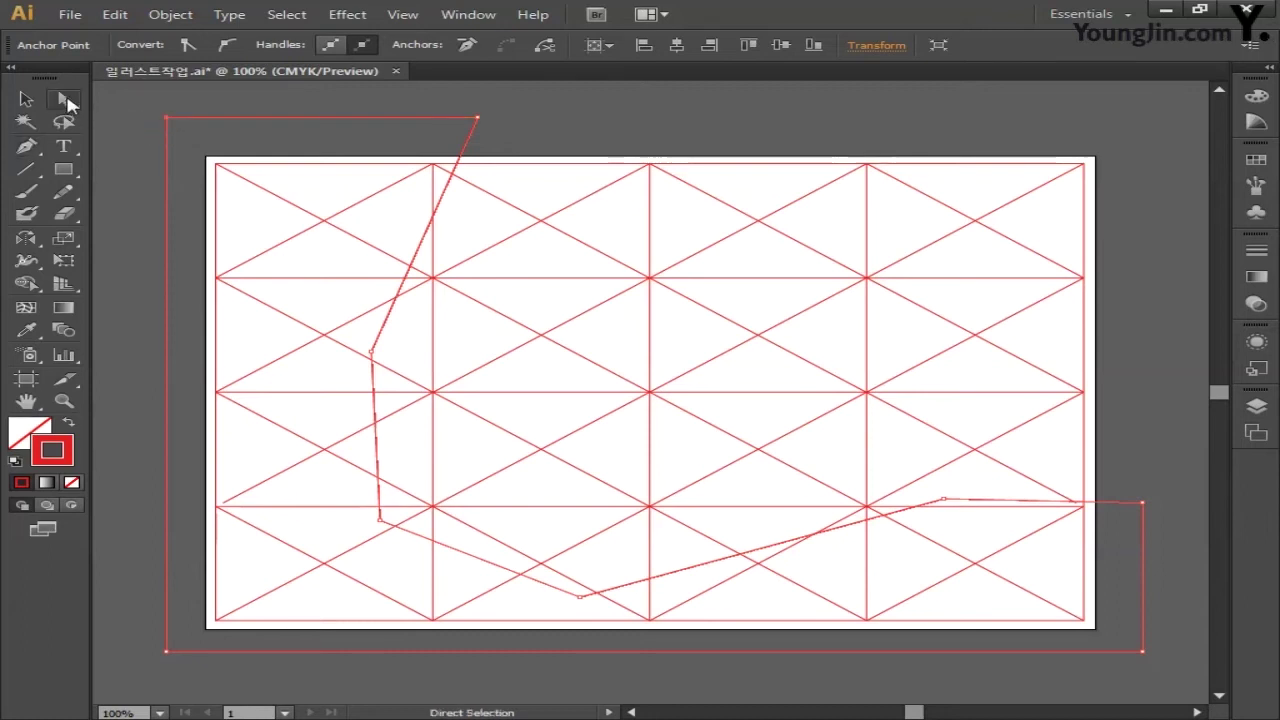
# Convert the four inner anchor points of the path to smooth points so its inner edge becomes a flowing curve.
pyautogui.click(26, 146)
pyautogui.press('ctrl')
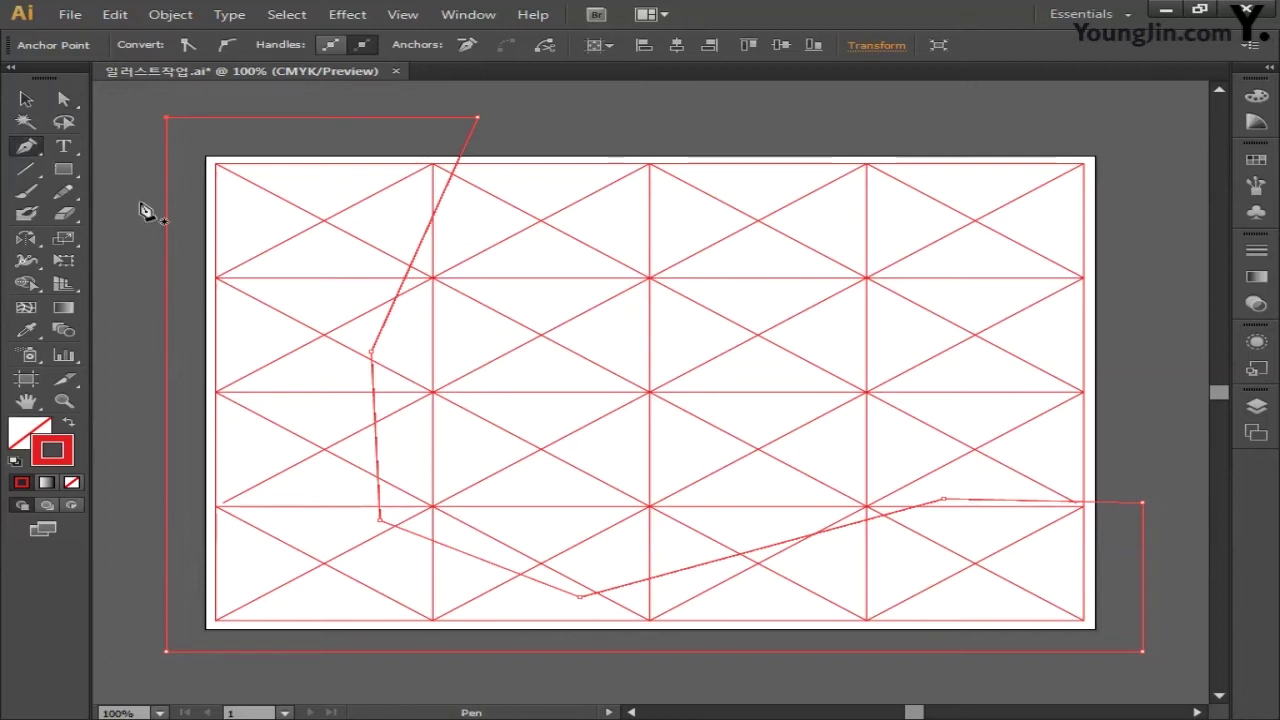
pyautogui.press('alt')
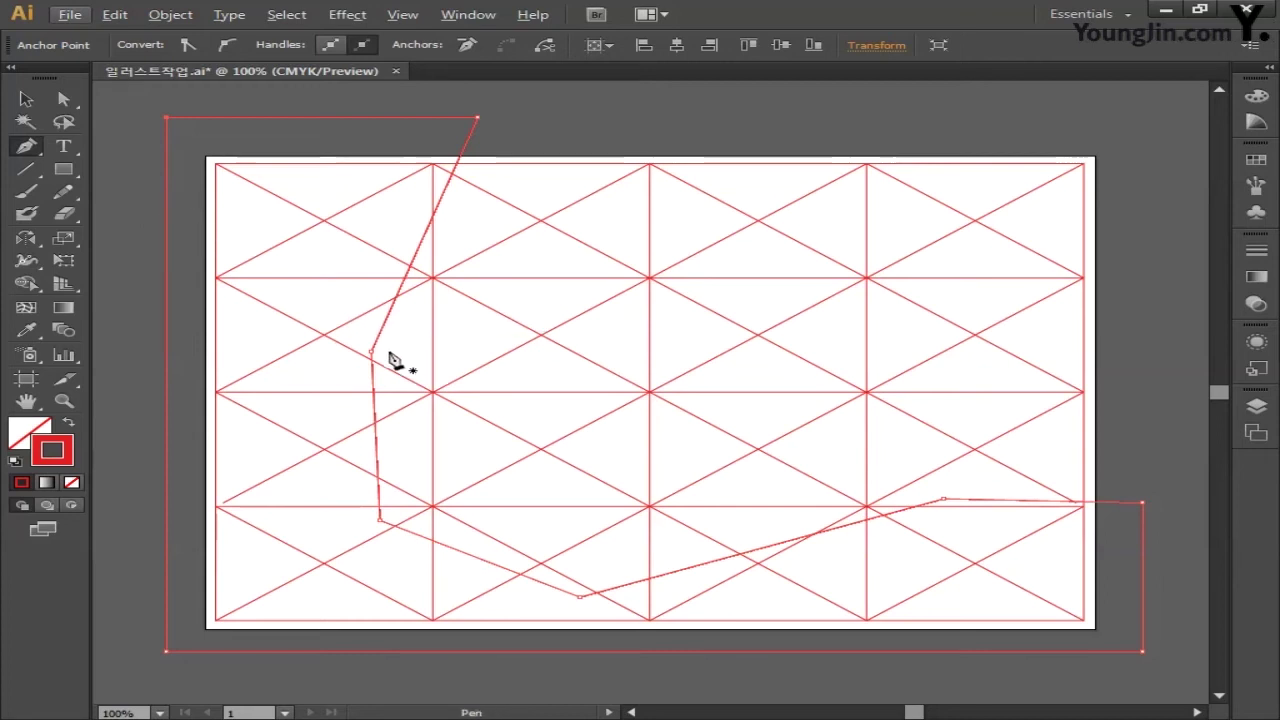
pyautogui.press('alt')
pyautogui.moveTo(372, 353); pyautogui.dragTo(369, 430)
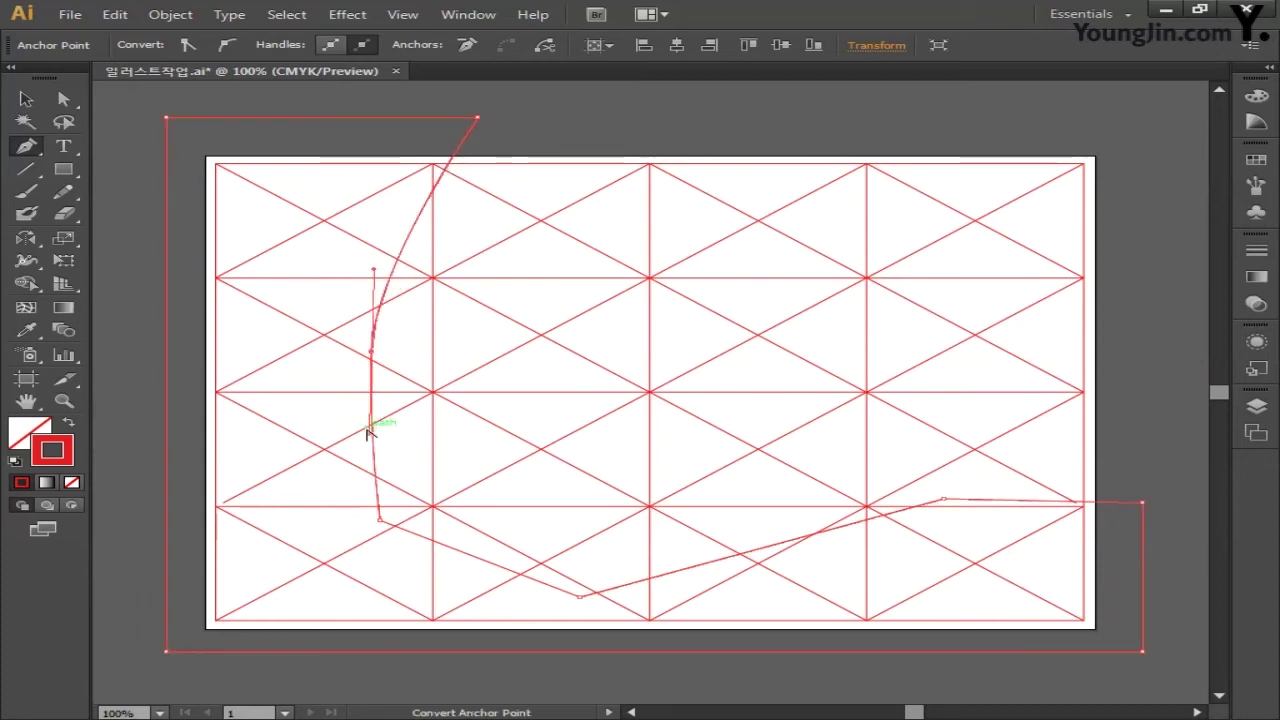
pyautogui.moveTo(379, 519); pyautogui.dragTo(422, 567)
pyautogui.moveTo(580, 597); pyautogui.dragTo(651, 597)
pyautogui.moveTo(946, 505); pyautogui.dragTo(1022, 494)
# Reposition the four smooth anchor points, widening the curve toward the artboard's left side and lowering it along the bottom.
pyautogui.moveTo(369, 354); pyautogui.dragTo(286, 351)
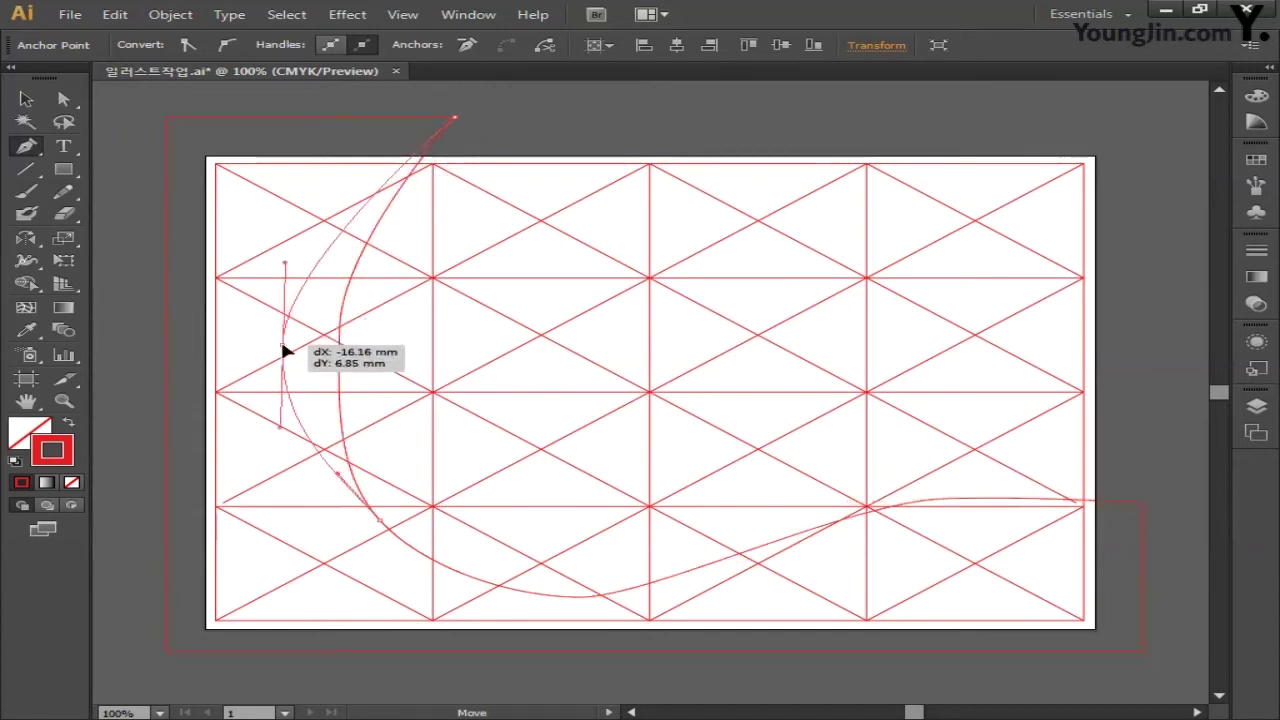
pyautogui.moveTo(379, 519); pyautogui.dragTo(357, 549)
pyautogui.moveTo(580, 597); pyautogui.dragTo(581, 609)
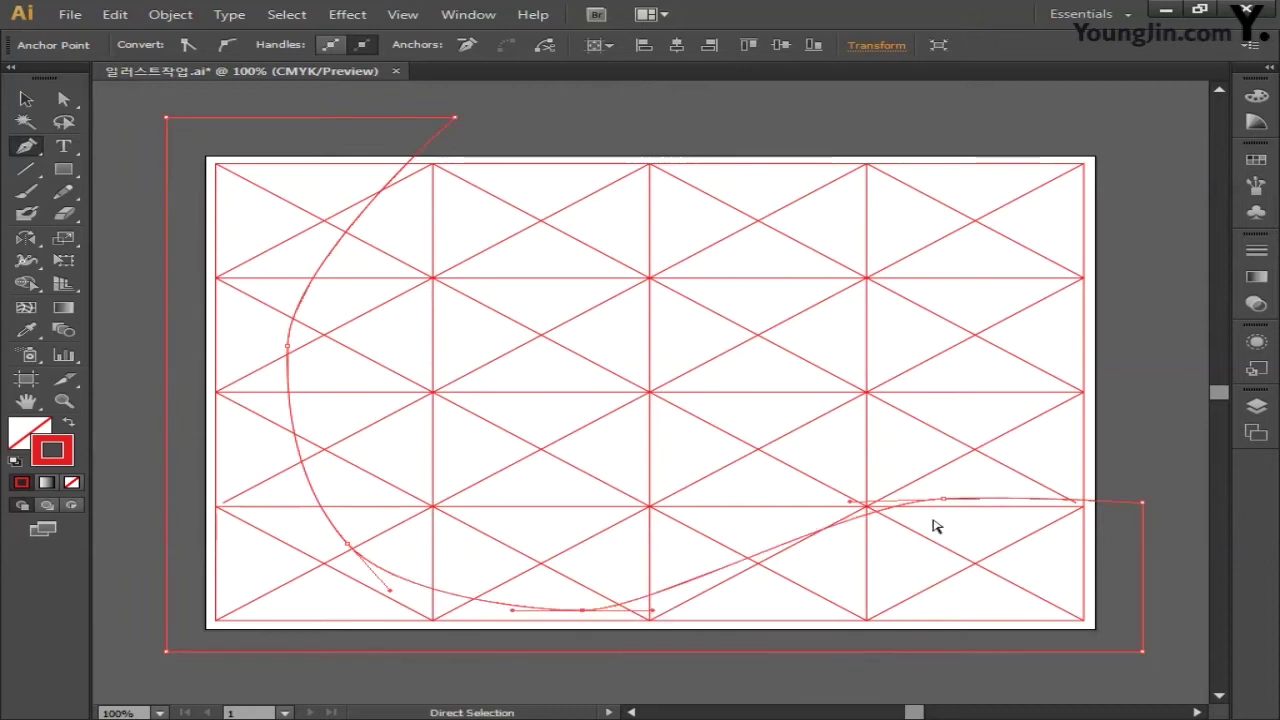
pyautogui.moveTo(946, 500); pyautogui.dragTo(946, 519)
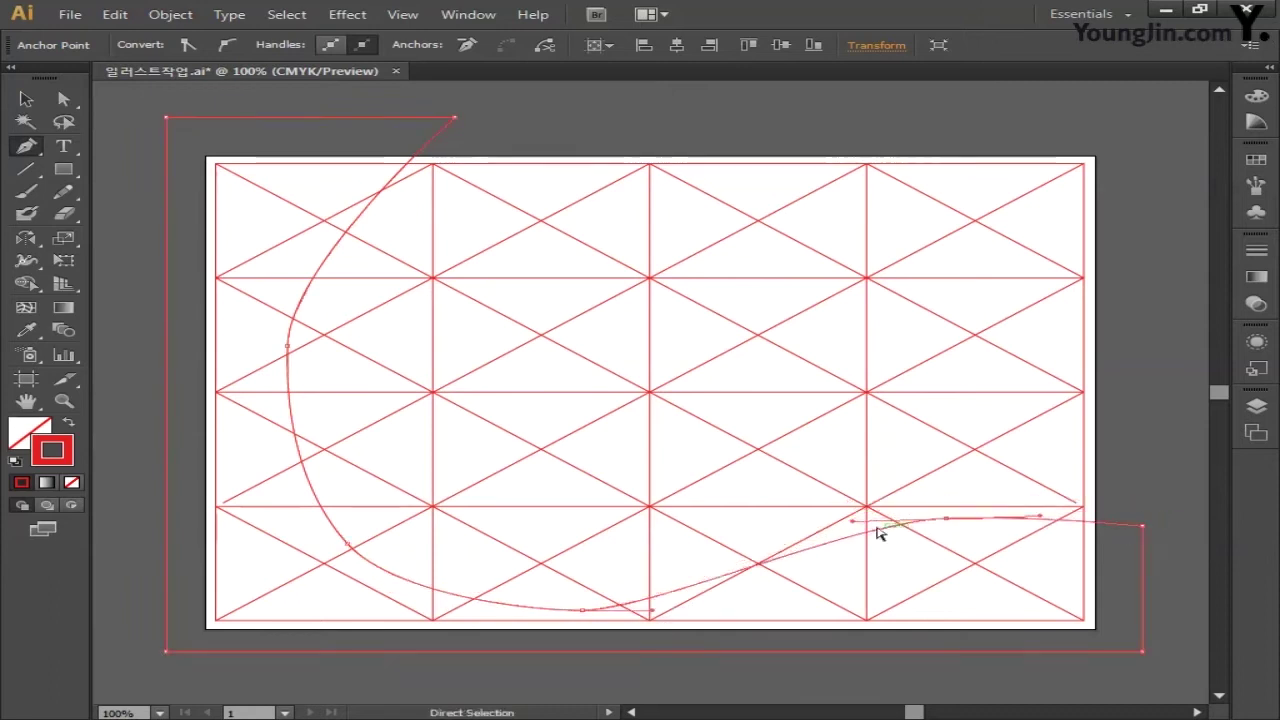
# Refine the curve by lengthening the direction handles of its smooth points and nudging the lower-right anchor.
pyautogui.moveTo(652, 609); pyautogui.dragTo(715, 609)
pyautogui.moveTo(786, 531); pyautogui.dragTo(937, 523)
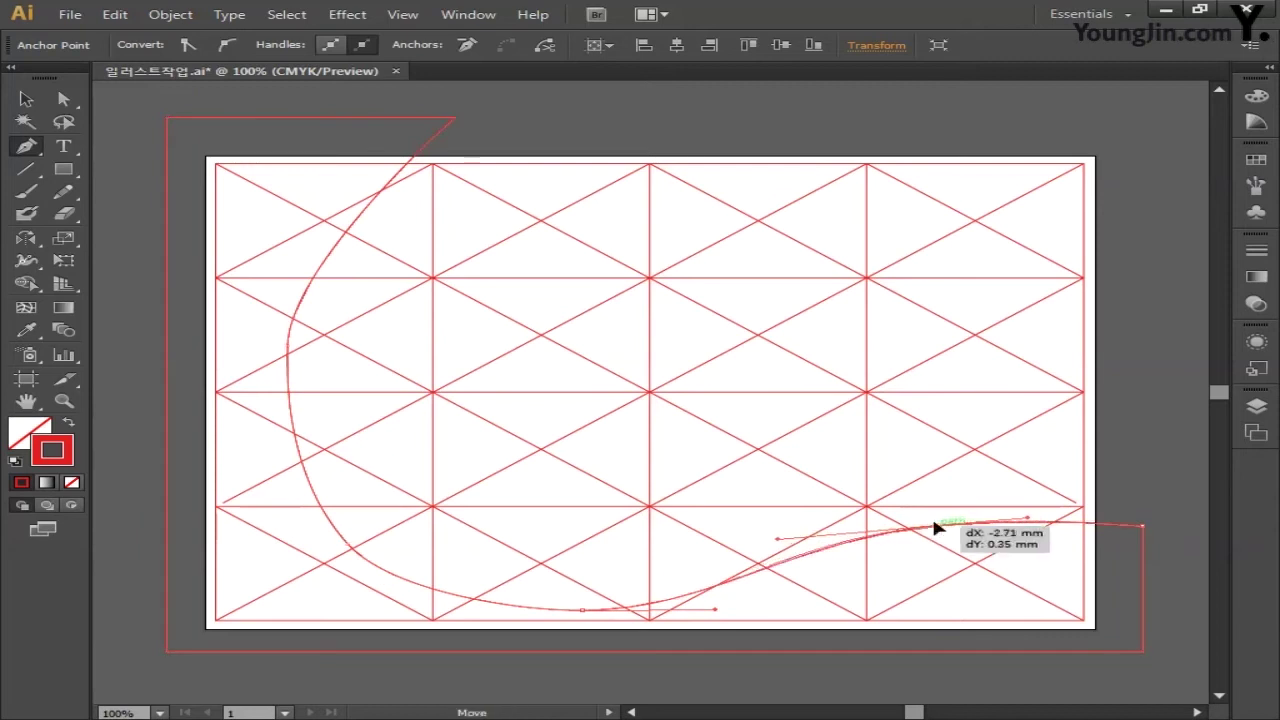
pyautogui.click(349, 551)
pyautogui.moveTo(293, 270); pyautogui.dragTo(303, 243)
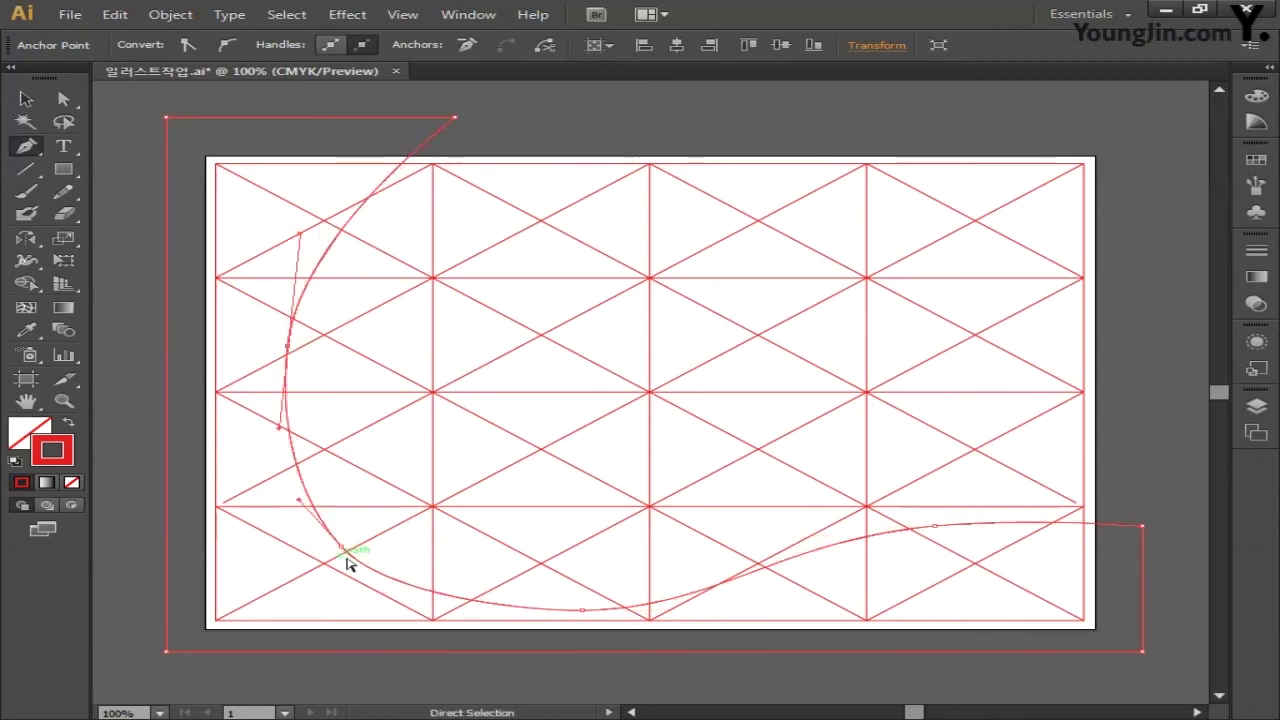
pyautogui.moveTo(346, 560); pyautogui.dragTo(393, 608)
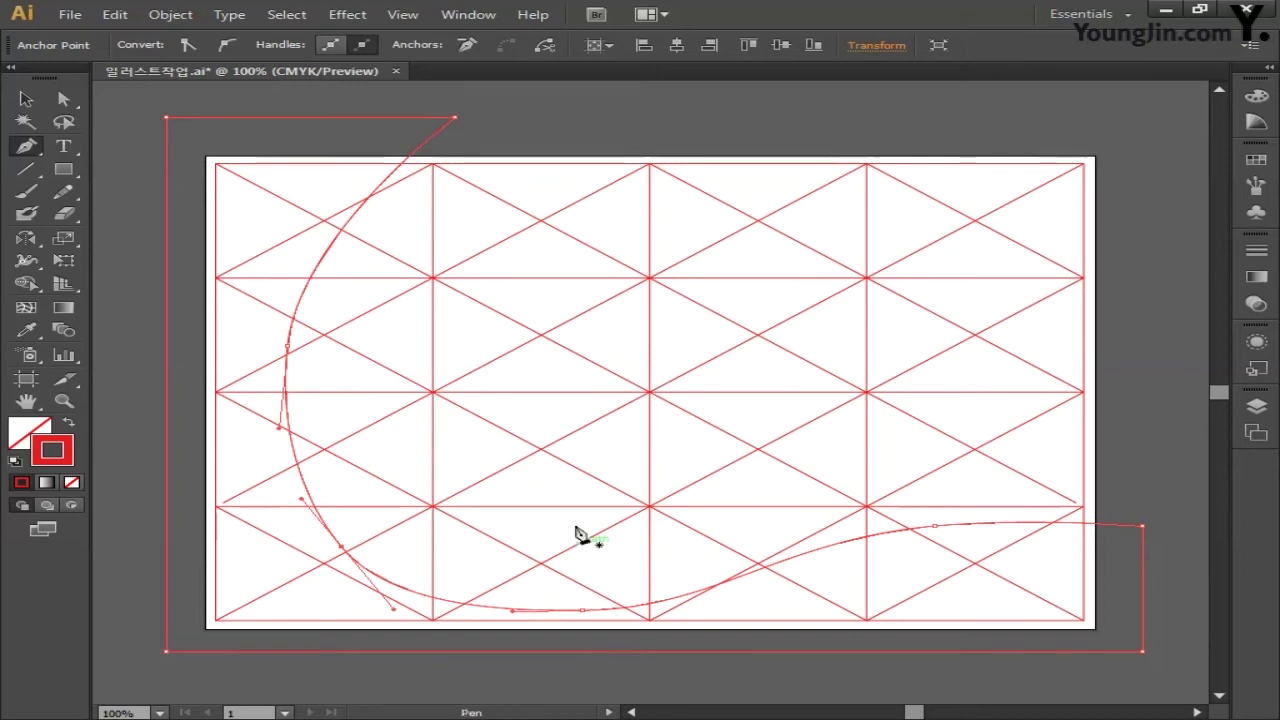
# Fill the curved shape with pale blue, C 11%, M 3%, Y 0%, K 0%.
pyautogui.press('v')
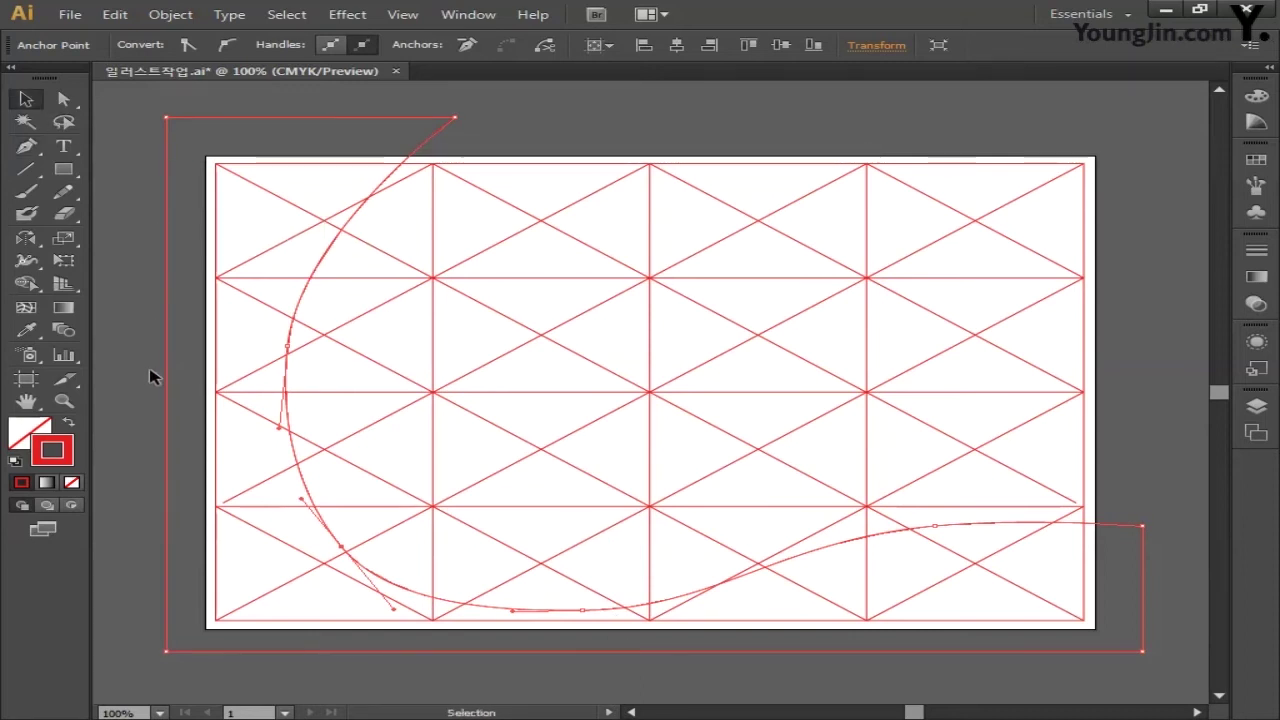
pyautogui.doubleClick(28, 432)
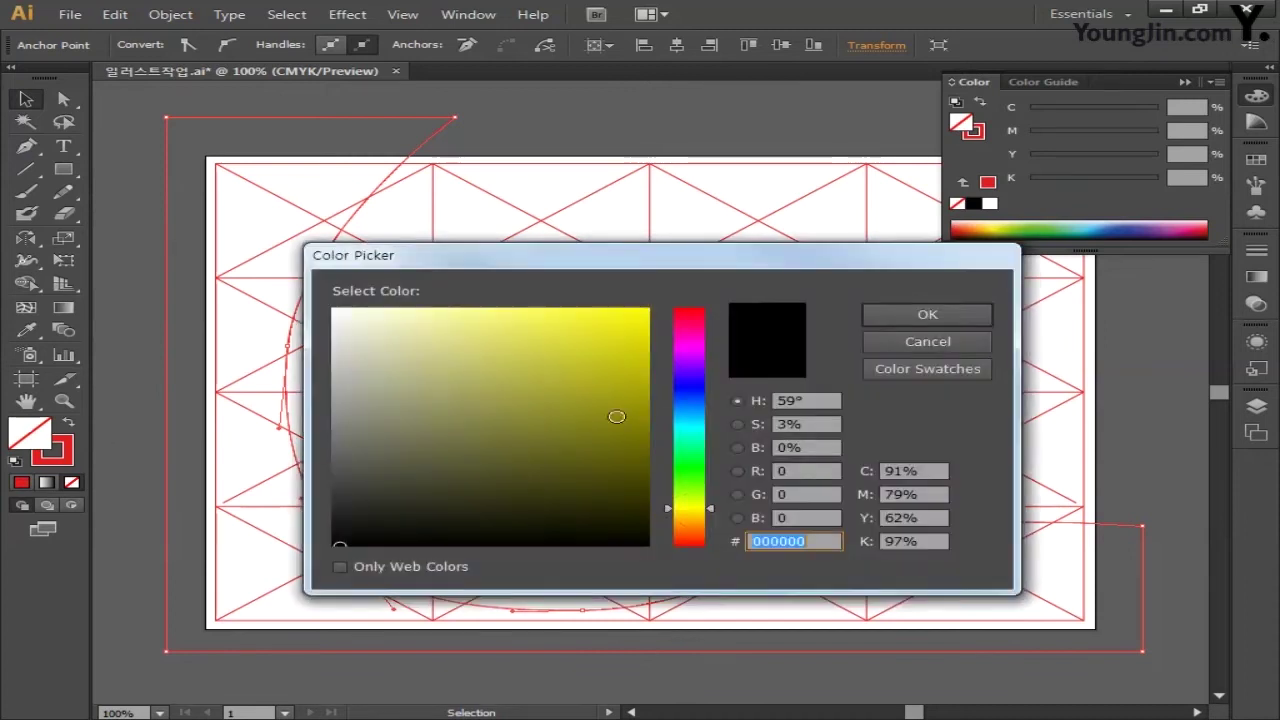
pyautogui.click(903, 471)
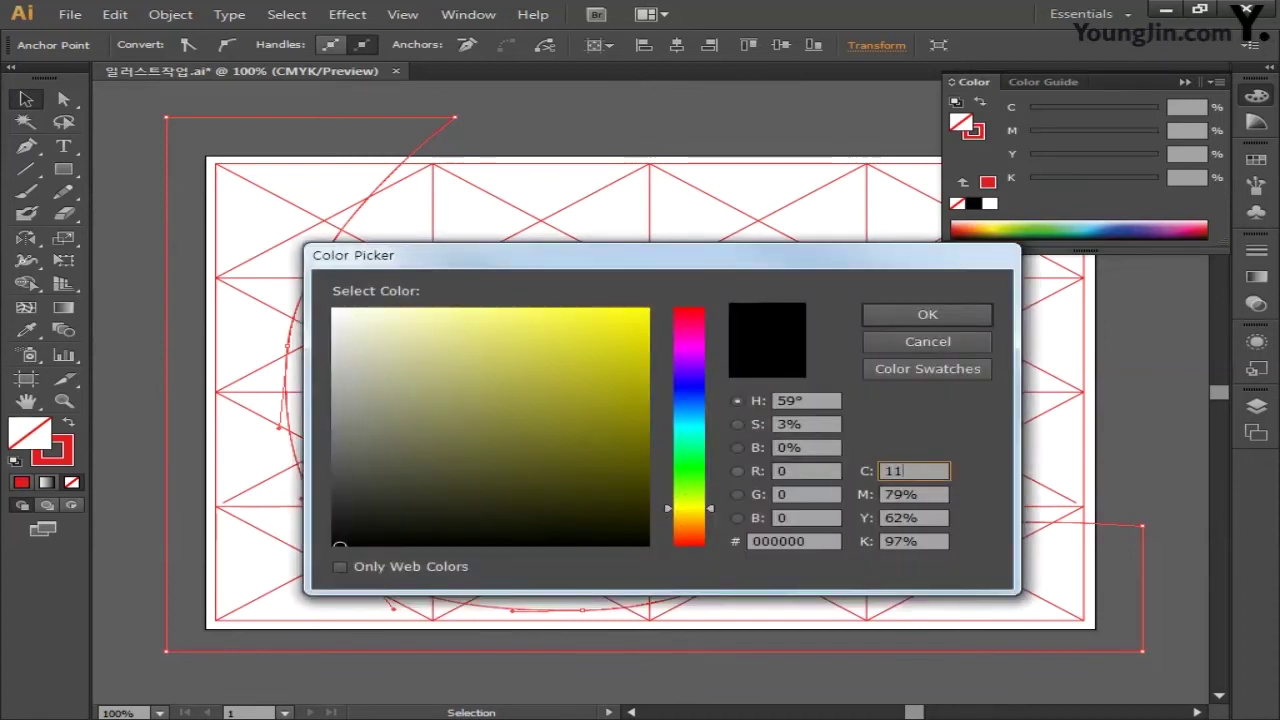
pyautogui.press('Tab')
pyautogui.write('3')
pyautogui.press('Tab')
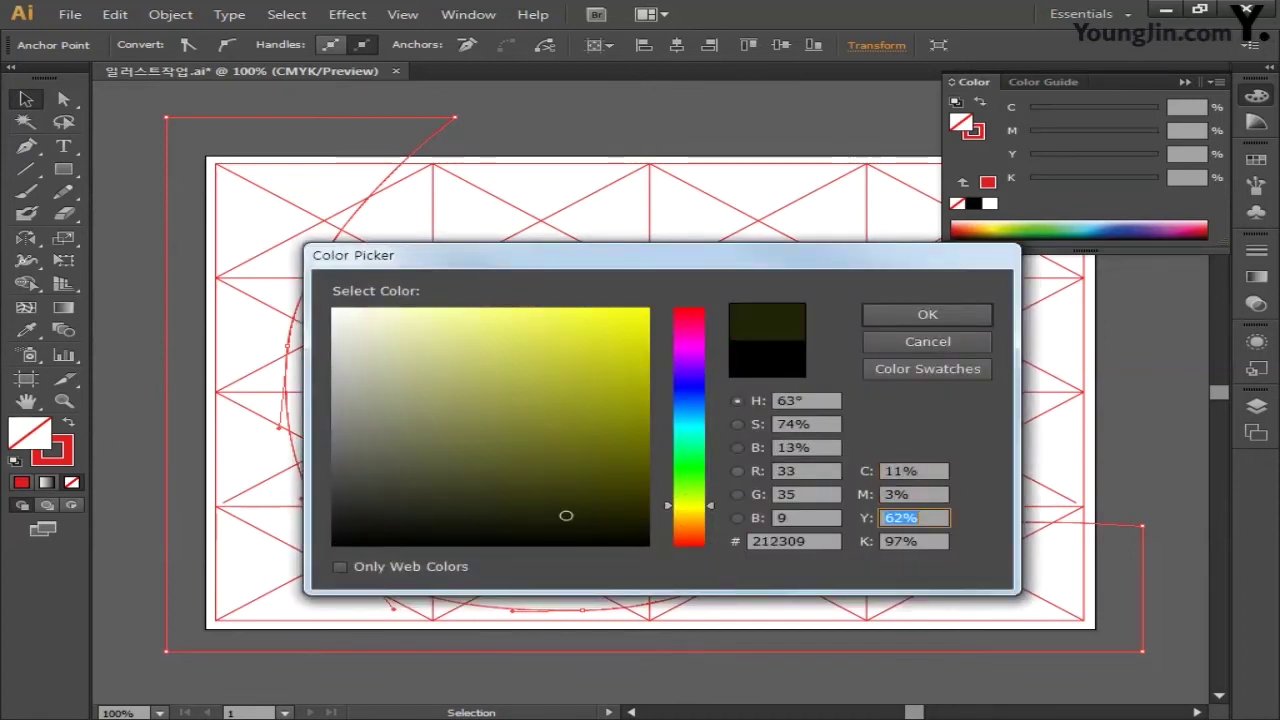
pyautogui.write('0')
pyautogui.press('Tab')
pyautogui.write('0')
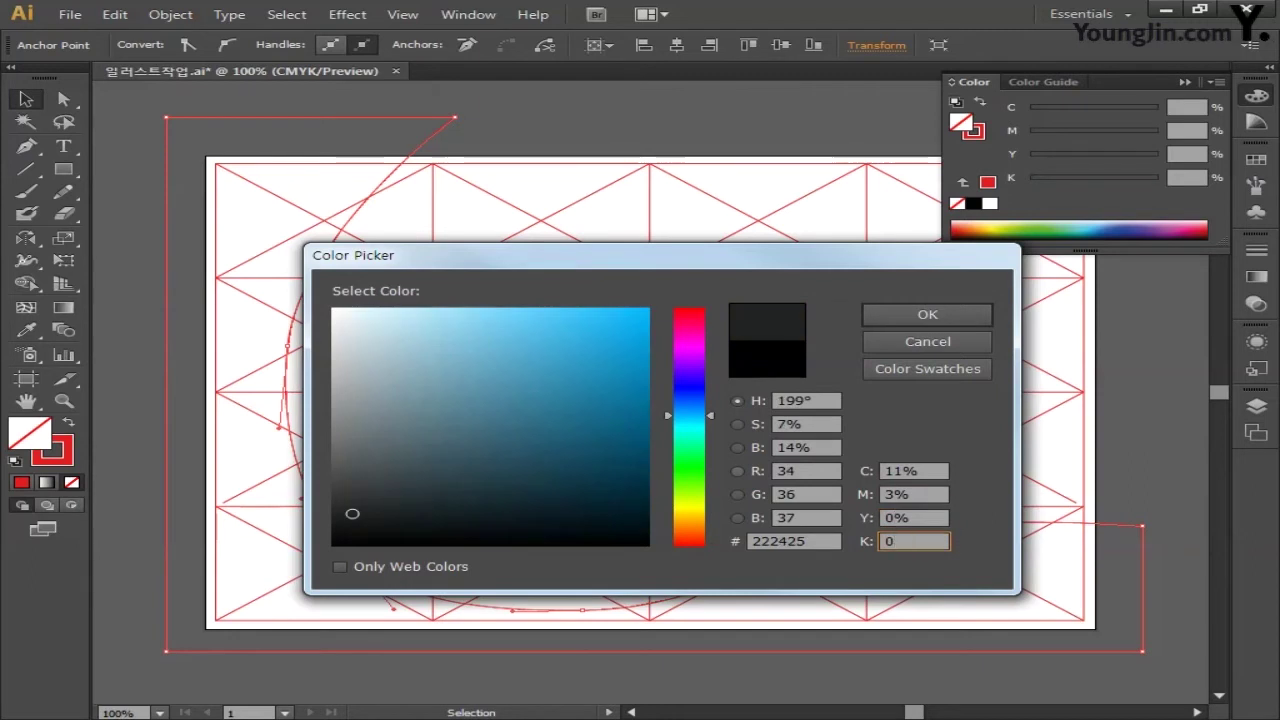
pyautogui.click(935, 315)
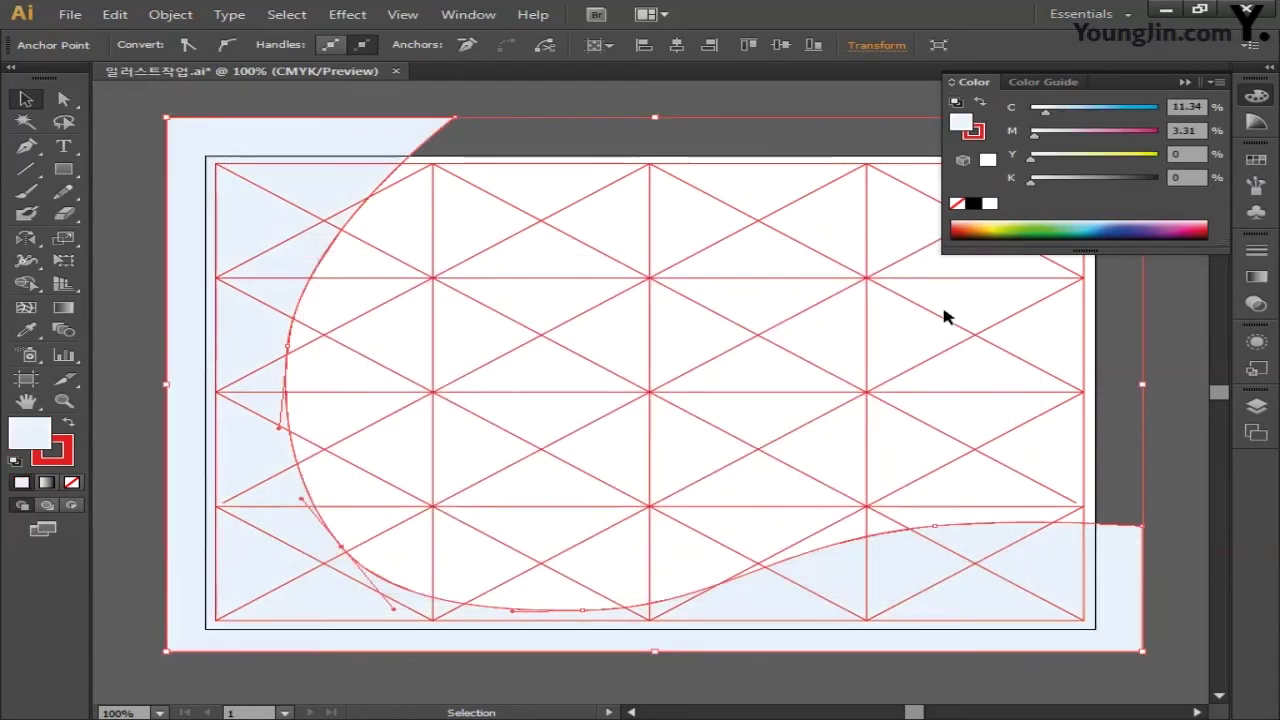
pyautogui.click(1254, 98)
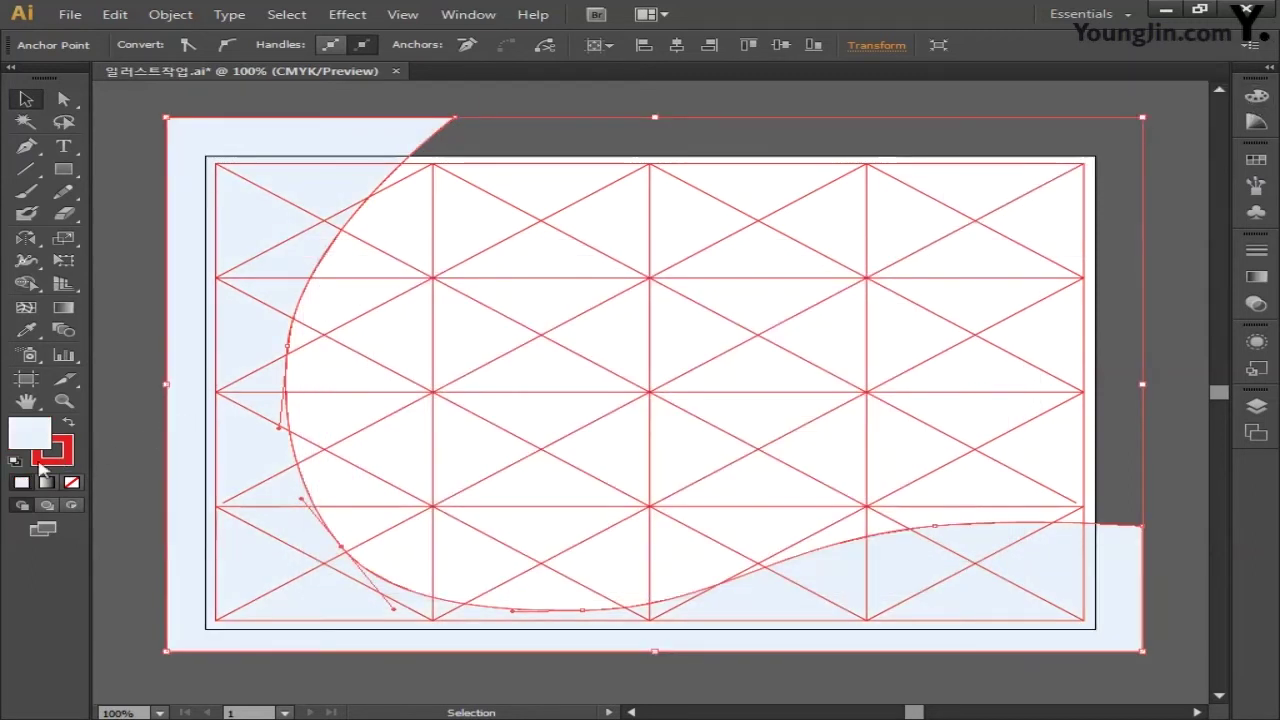
# Remove the stroke from the pale blue curved shape and deselect it.
pyautogui.click(57, 462)
pyautogui.click(72, 483)
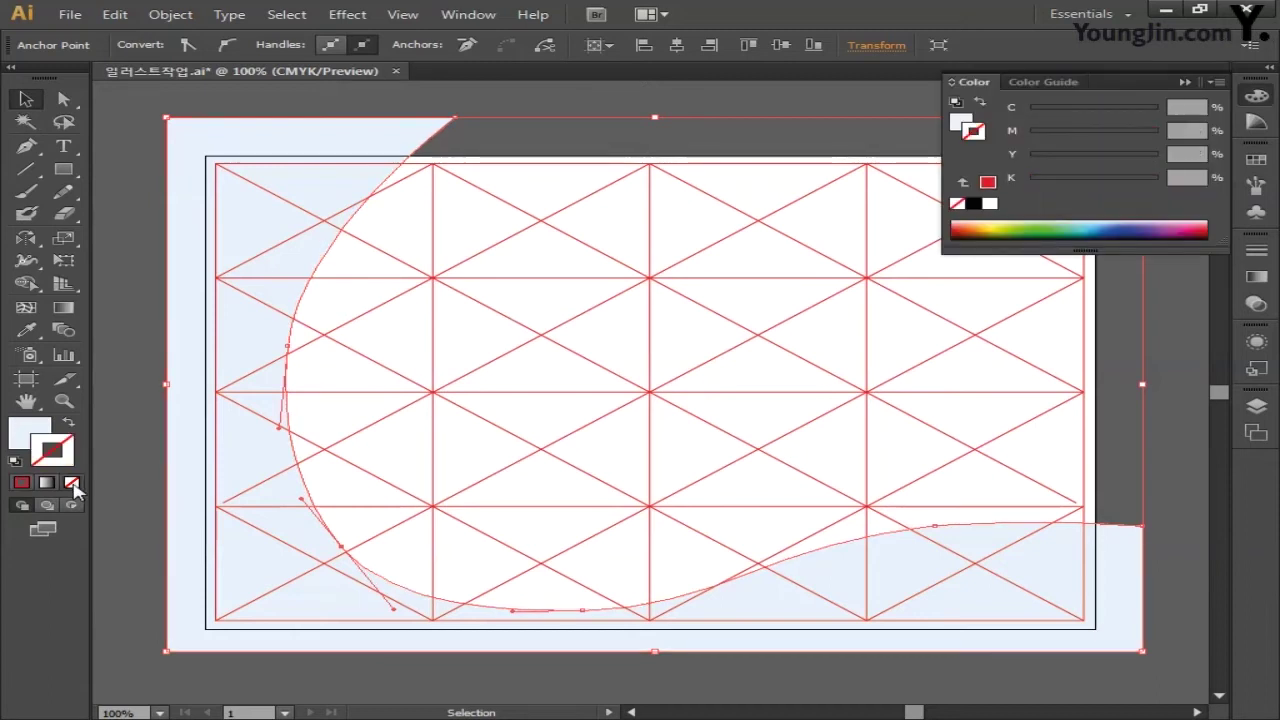
pyautogui.click(1256, 96)
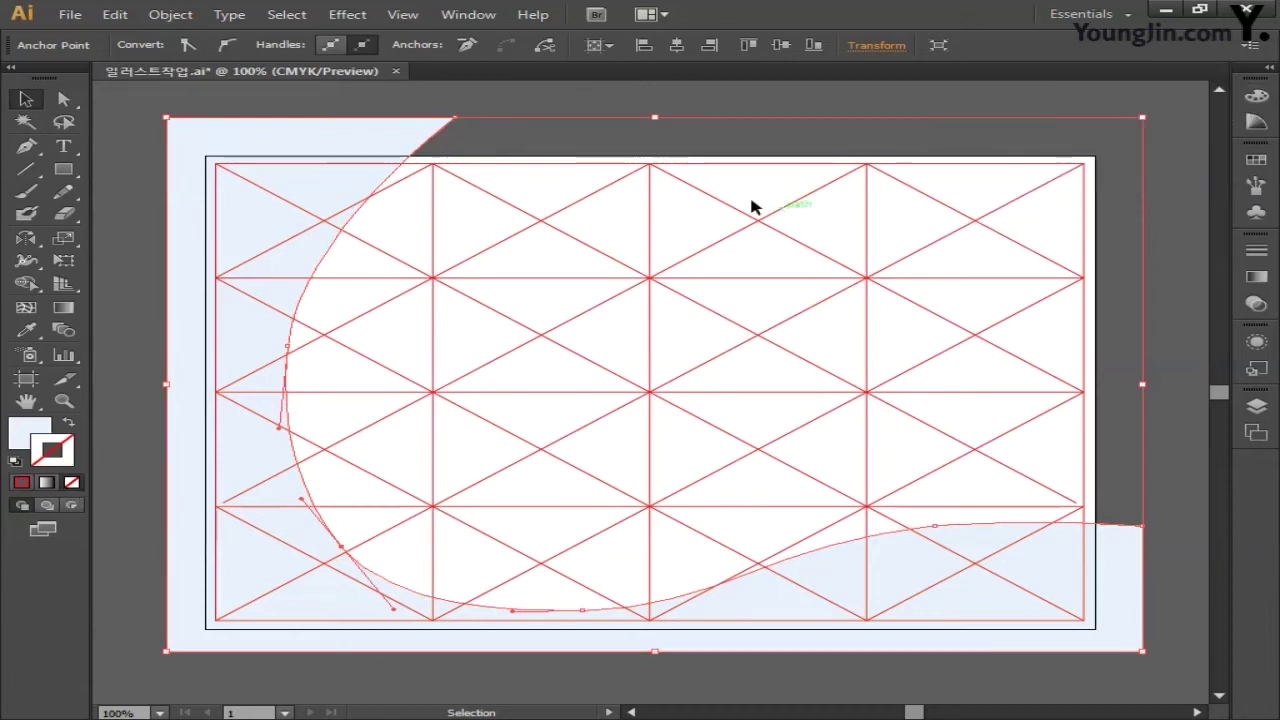
pyautogui.click(571, 114)
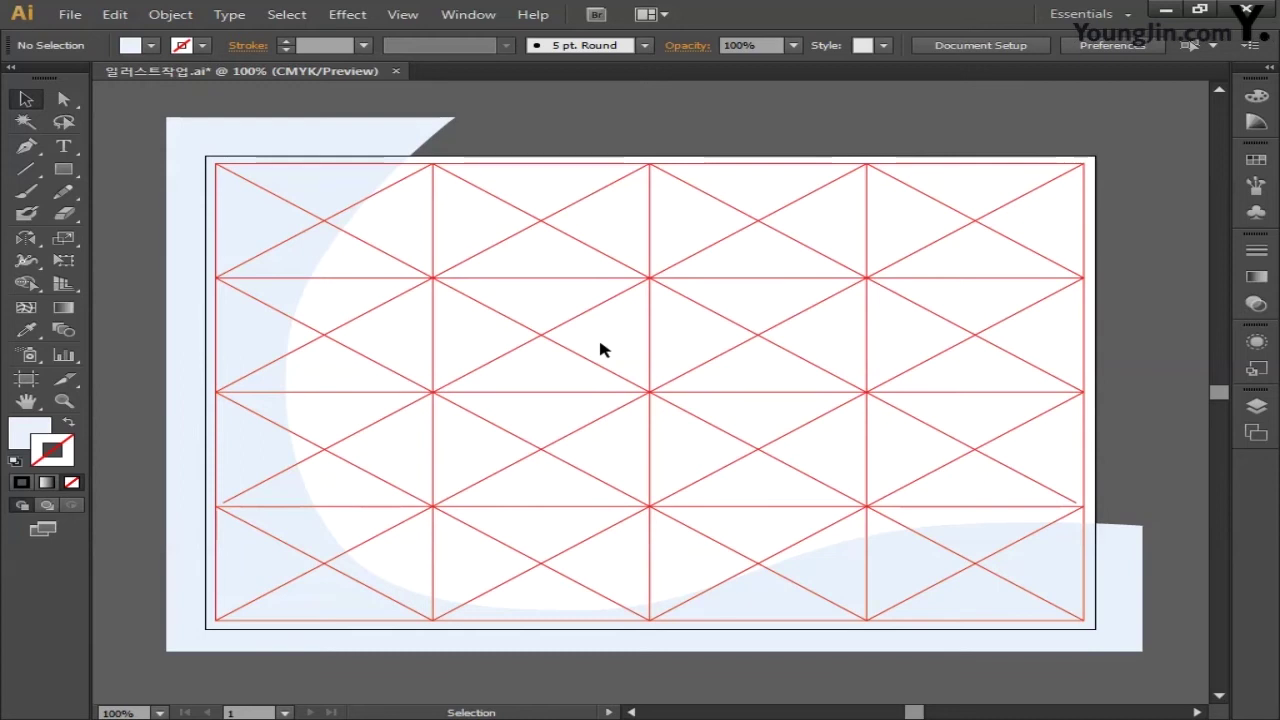
pyautogui.click(377, 139)
pyautogui.hotkey('ctrl', 'shift', 'a')
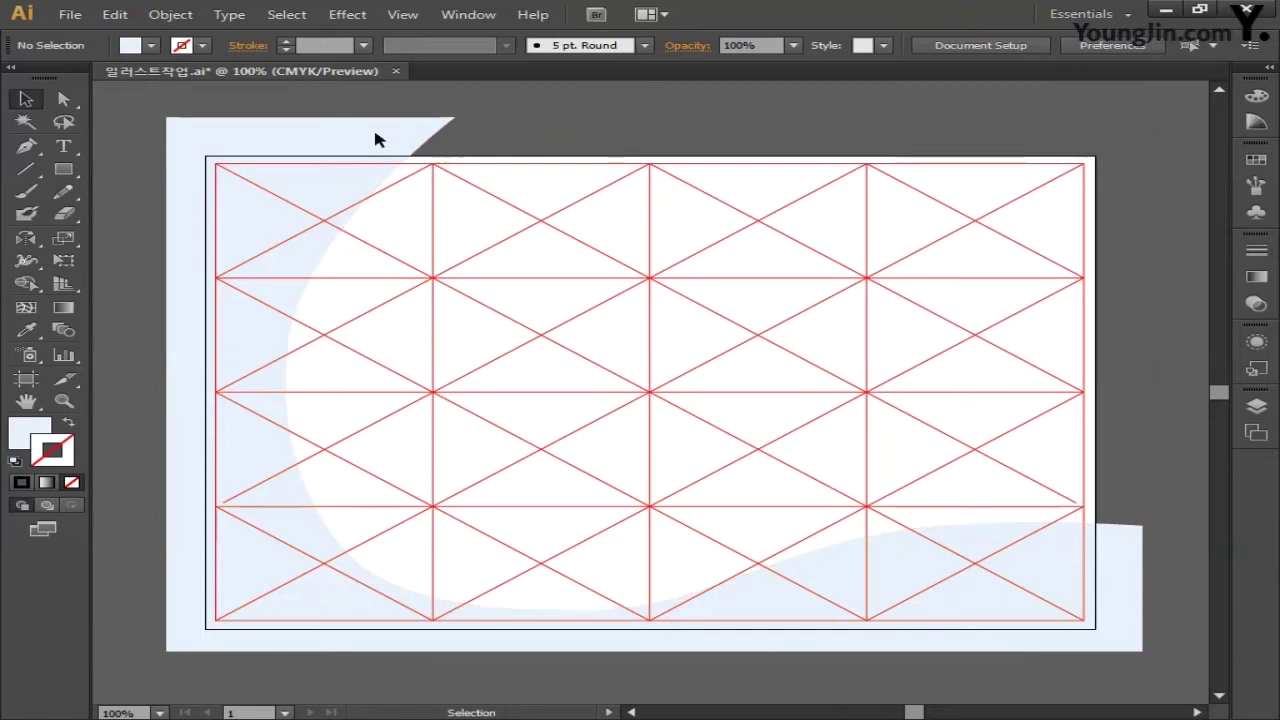
# Draw a second closed straight-segment path with the Pen tool, its inner edge slightly inside the pale shape and its outer corners matching.
pyautogui.press('p')
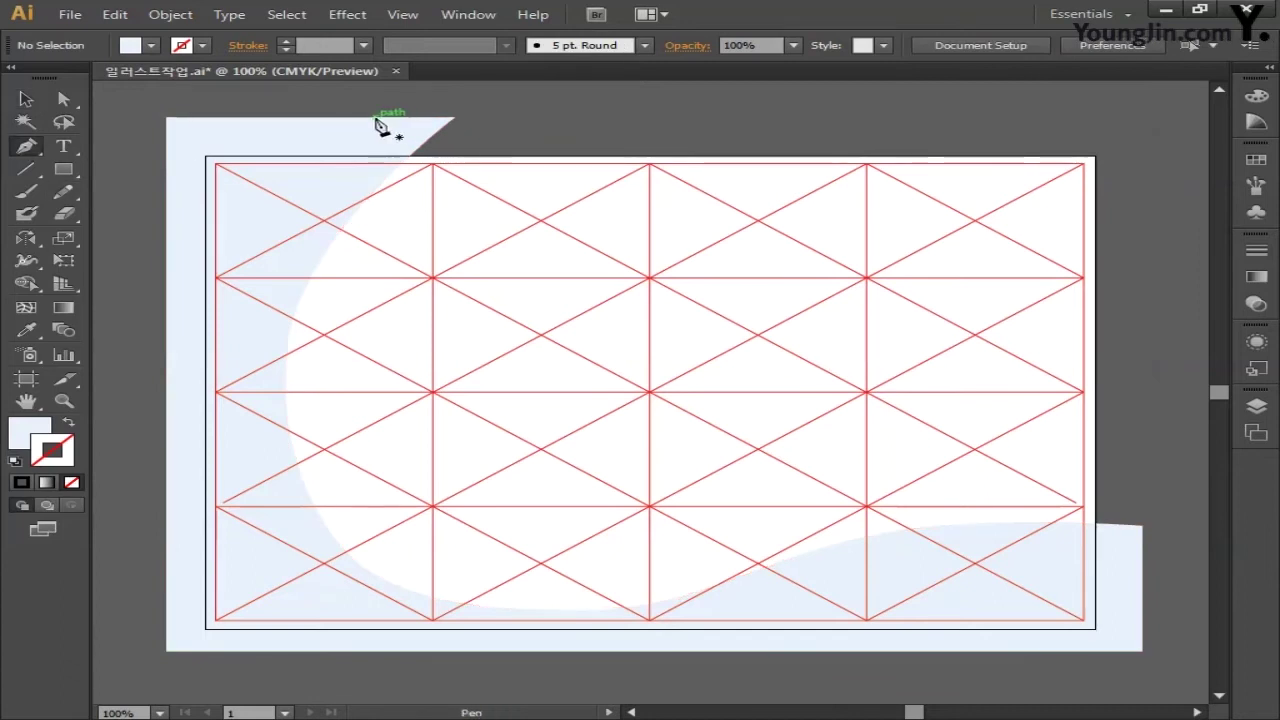
pyautogui.click(375, 117)
pyautogui.click(269, 489)
pyautogui.click(349, 586)
pyautogui.click(694, 608)
pyautogui.click(1039, 543)
pyautogui.click(1142, 548)
pyautogui.click(1142, 651)
pyautogui.click(166, 651)
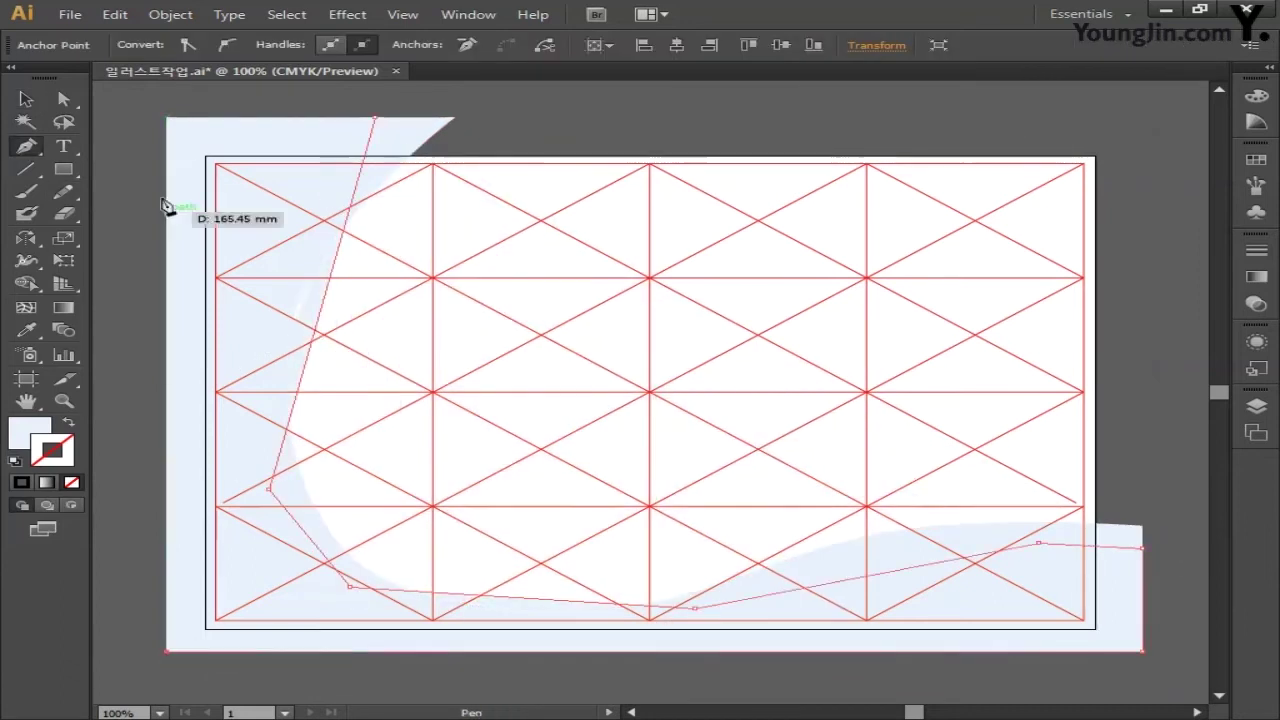
pyautogui.click(166, 117)
pyautogui.click(375, 117)
# Convert the second path's four inner anchors to smooth points and adjust them and the right-edge anchor into a flowing curve.
pyautogui.moveTo(269, 489); pyautogui.dragTo(223, 289)
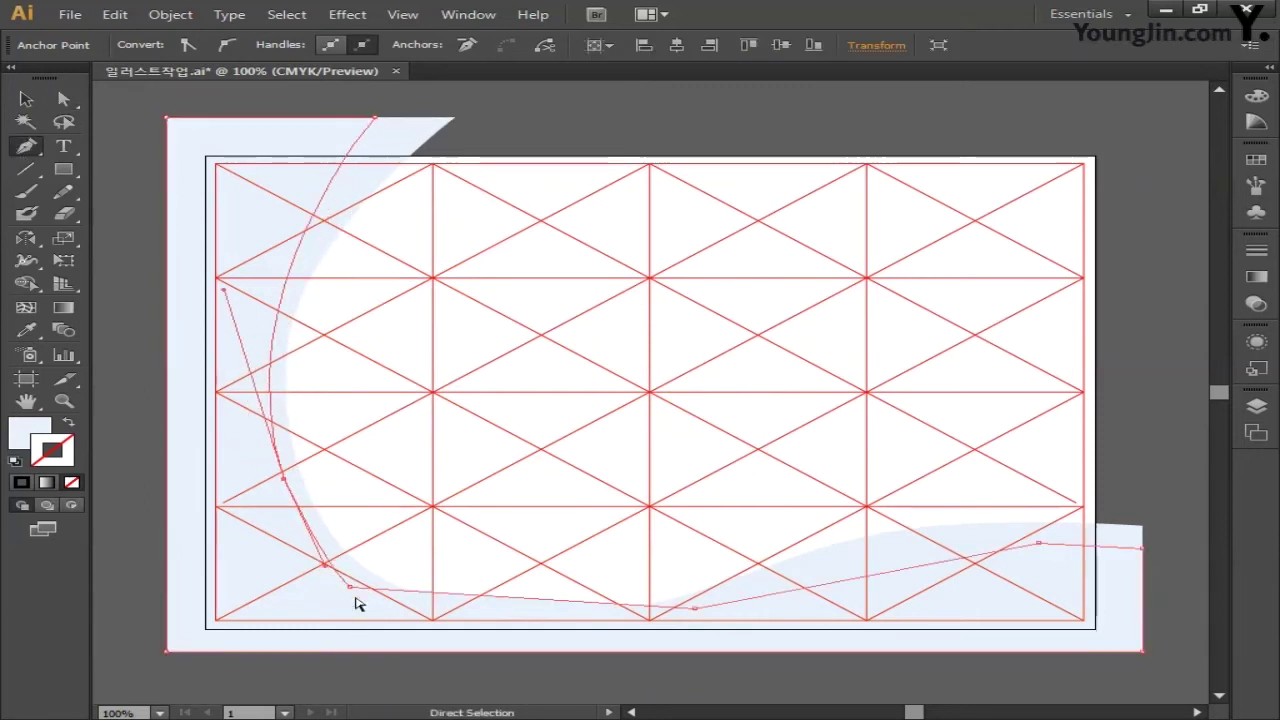
pyautogui.moveTo(323, 571); pyautogui.dragTo(220, 251)
pyautogui.moveTo(358, 594); pyautogui.dragTo(373, 604)
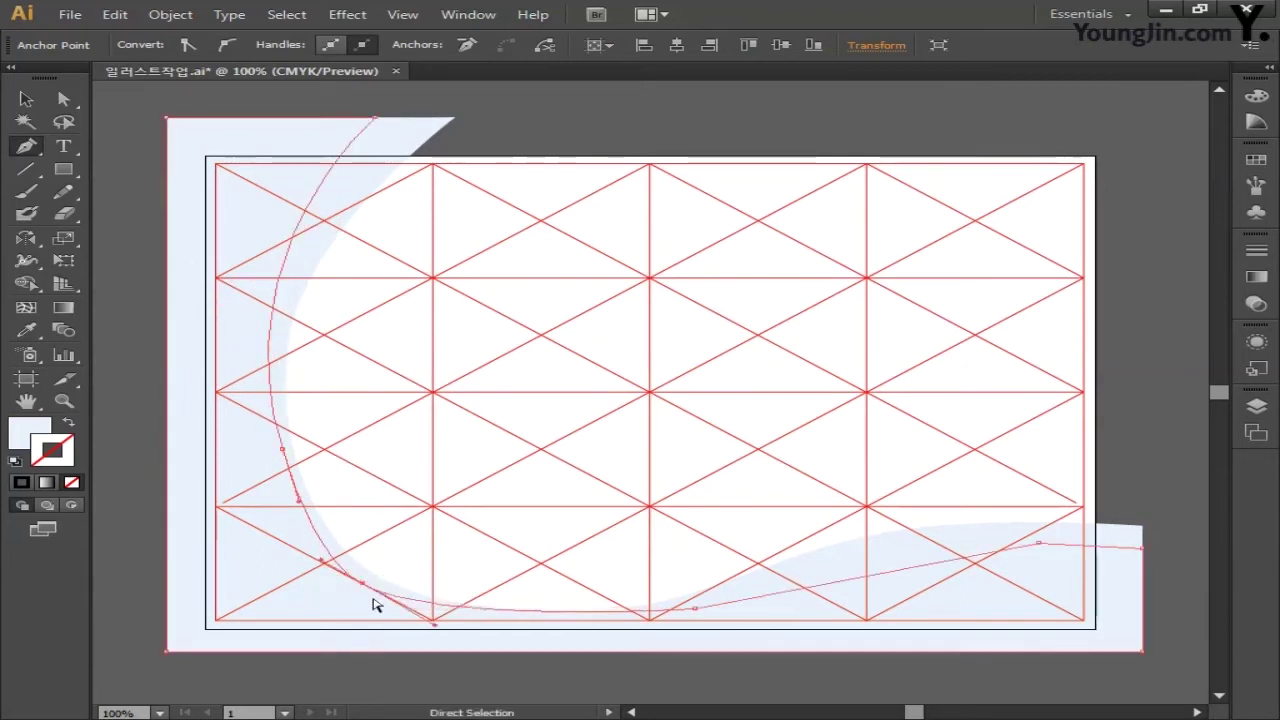
pyautogui.click(300, 491)
pyautogui.press('Delete')
pyautogui.press('p')
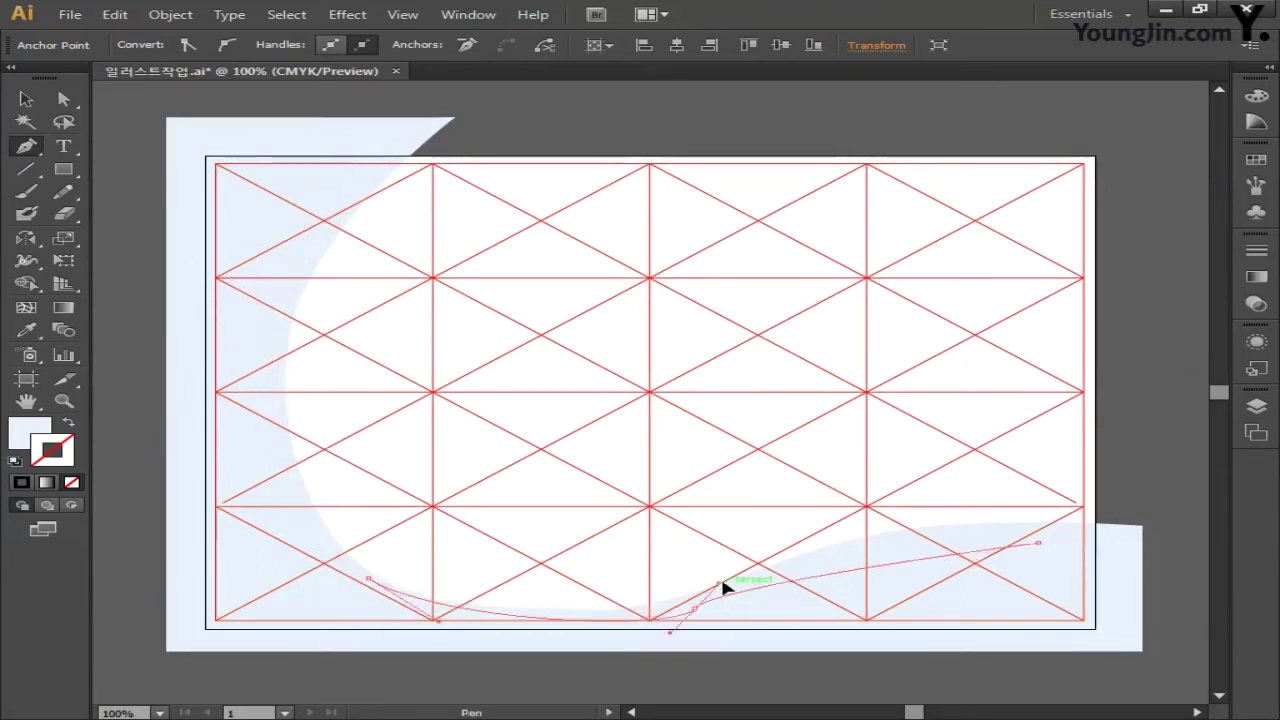
pyautogui.hotkey('ctrl', 'z')
pyautogui.moveTo(1145, 561); pyautogui.dragTo(1148, 565)
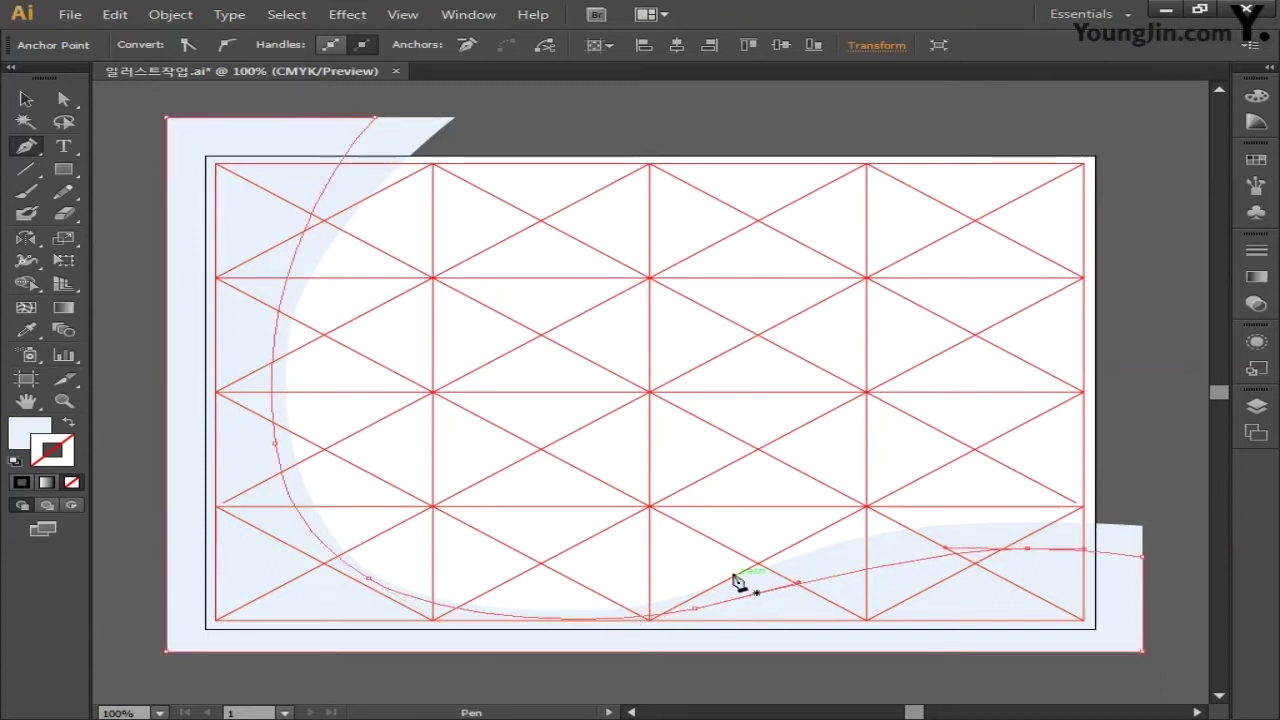
# Fill the second curved shape with light blue, C 25%, M 8%, Y 0%, K 0%.
pyautogui.doubleClick(30, 433)
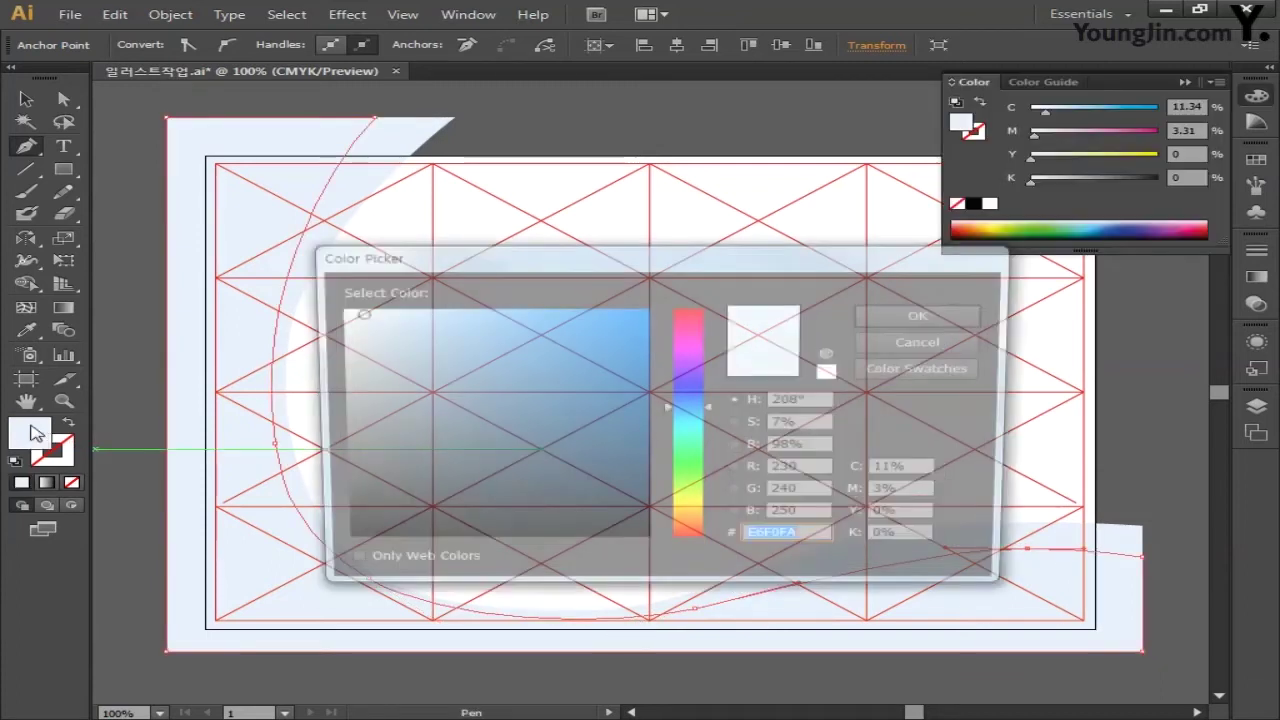
pyautogui.click(925, 476)
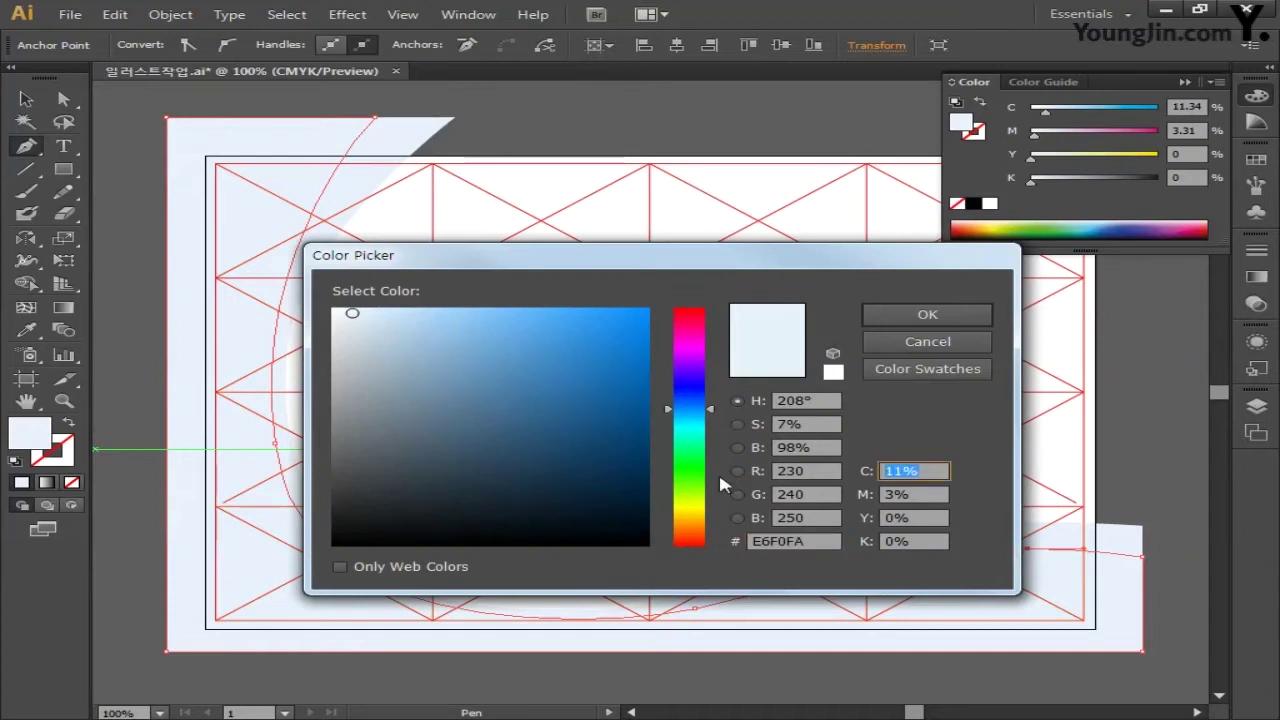
pyautogui.write('25')
pyautogui.press('Tab')
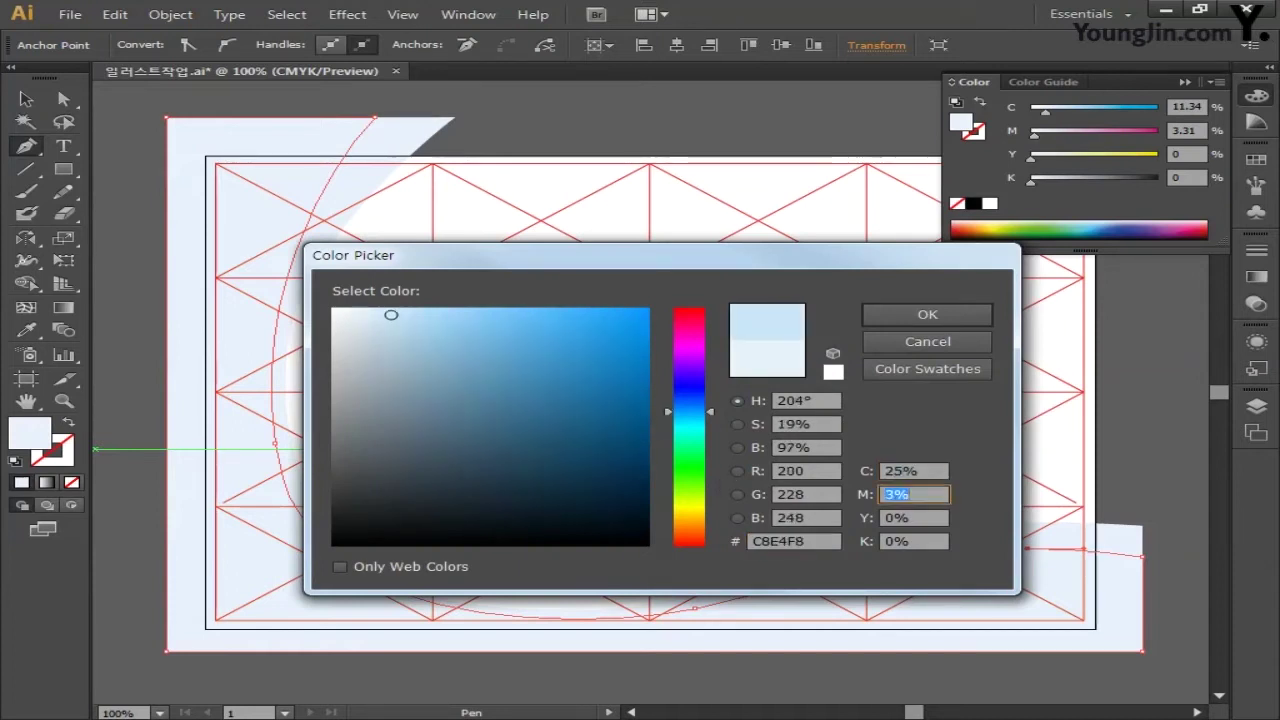
pyautogui.write('8')
pyautogui.press('Tab')
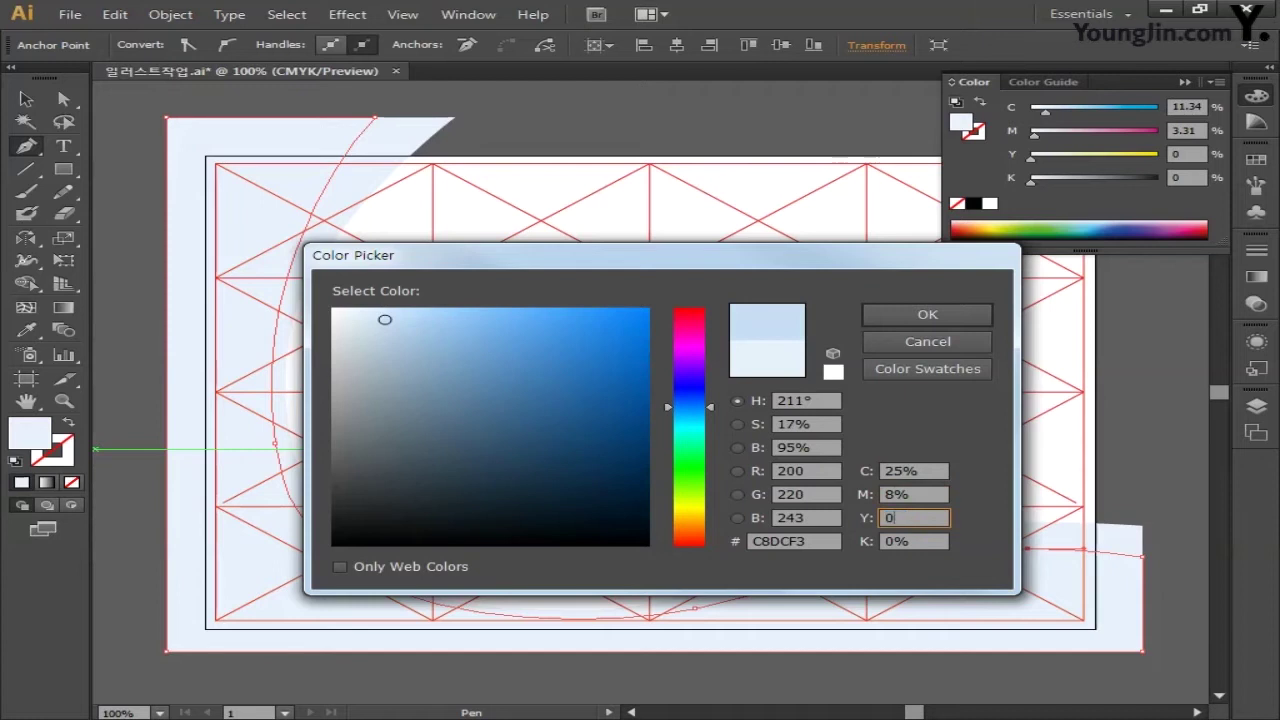
pyautogui.click(928, 314)
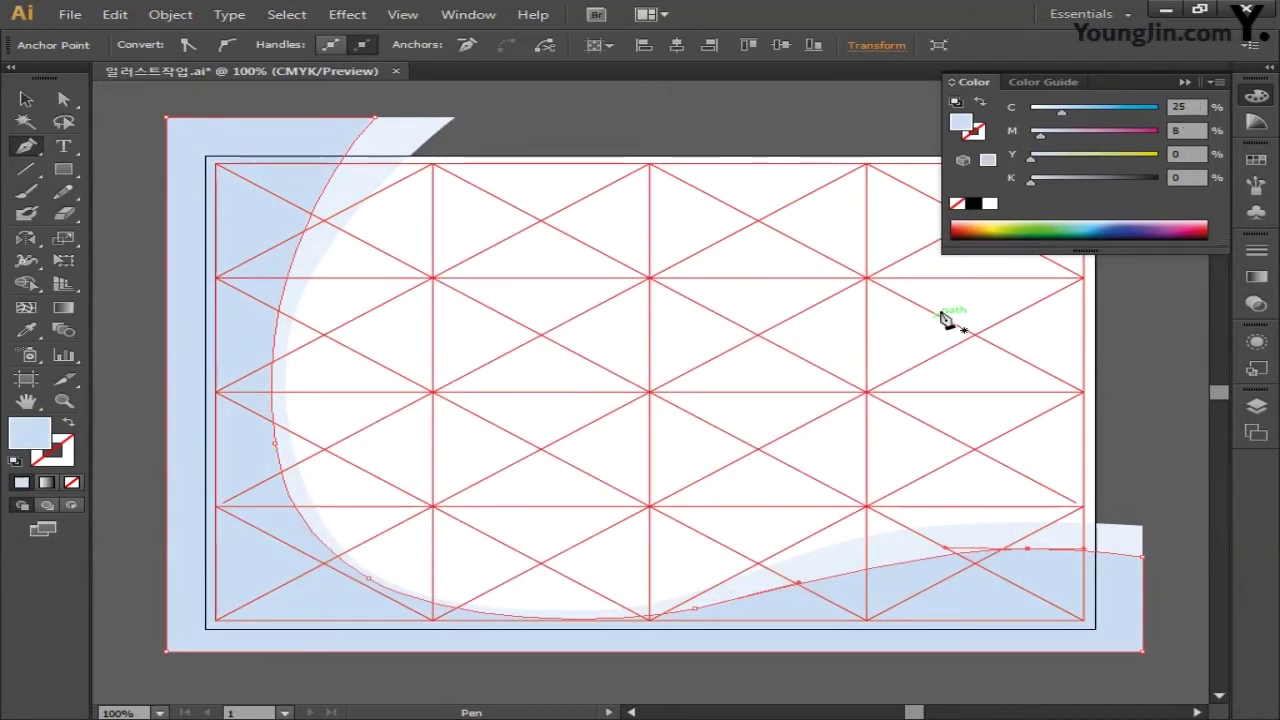
pyautogui.click(1246, 98)
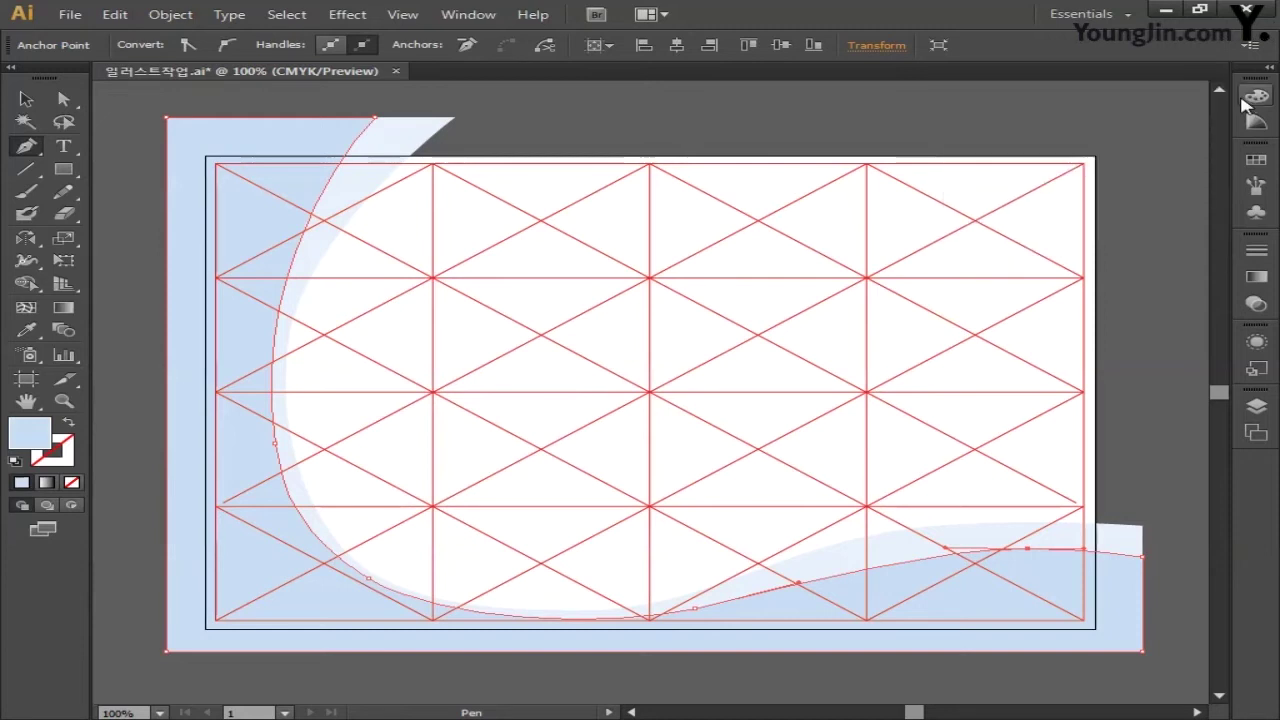
# Draw a third closed straight-segment path with the Pen tool, its inner edge nearer the artboard's left and bottom edges than the second shape's.
pyautogui.click(267, 118)
pyautogui.click(230, 343)
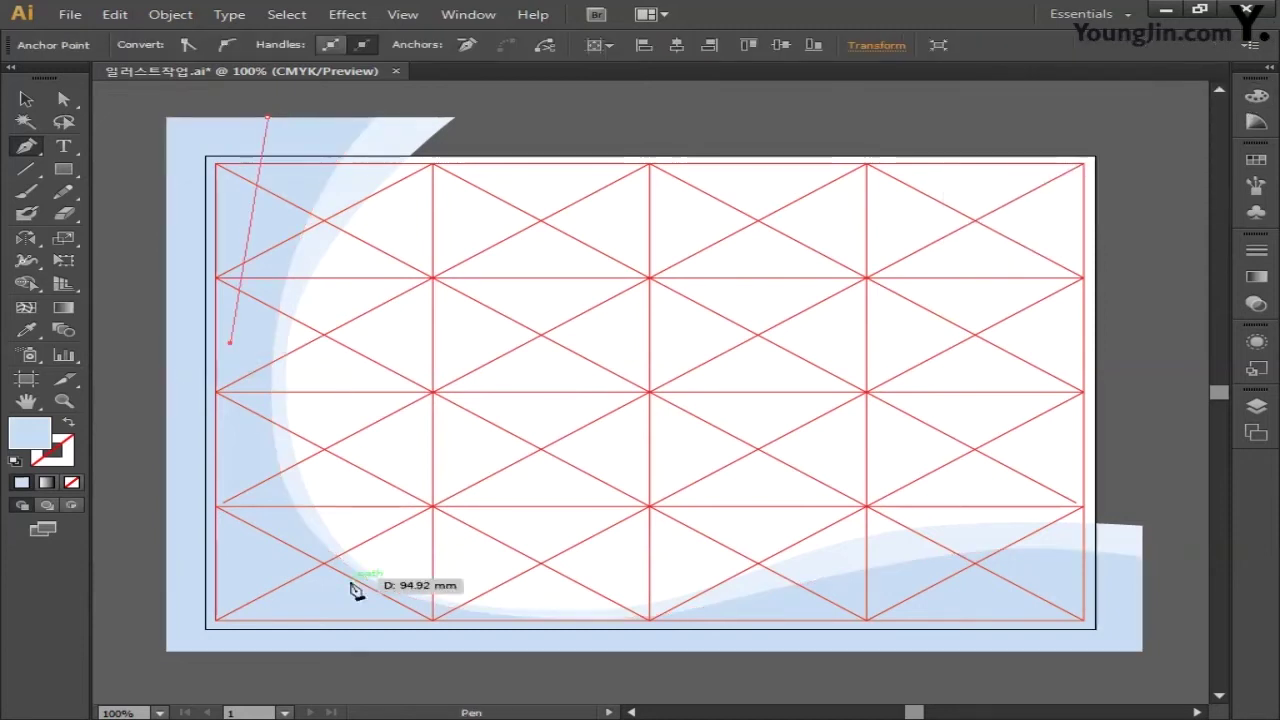
pyautogui.click(338, 601)
pyautogui.click(655, 628)
pyautogui.click(1030, 568)
pyautogui.click(1142, 580)
pyautogui.click(1142, 651)
pyautogui.click(166, 651)
pyautogui.click(166, 118)
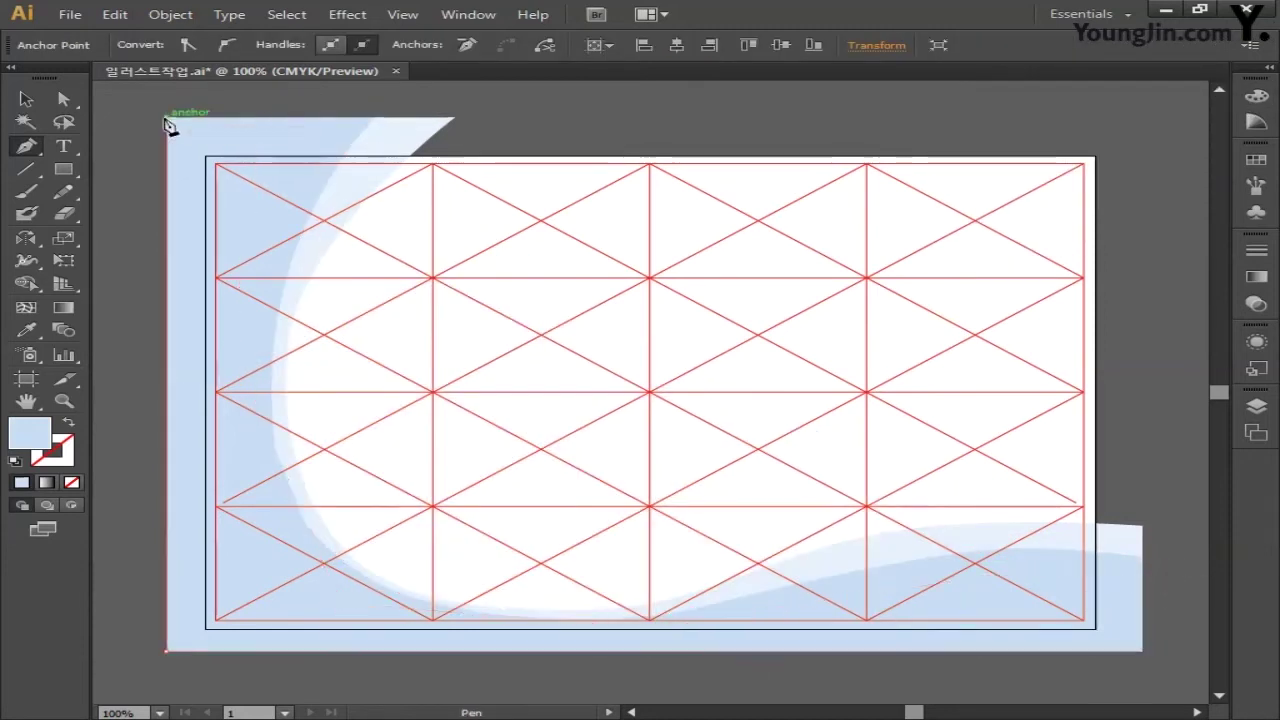
pyautogui.click(267, 118)
# Convert the third path's inner anchors to smooth points and shift its upper edge anchor slightly to the right.
pyautogui.moveTo(230, 343); pyautogui.dragTo(230, 280)
pyautogui.moveTo(267, 118)
pyautogui.mouseDown()
pyautogui.moveTo(304, 118)
pyautogui.moveTo(287, 118)
pyautogui.mouseUp()
pyautogui.moveTo(232, 347); pyautogui.dragTo(223, 434)
pyautogui.moveTo(338, 601); pyautogui.dragTo(417, 623)
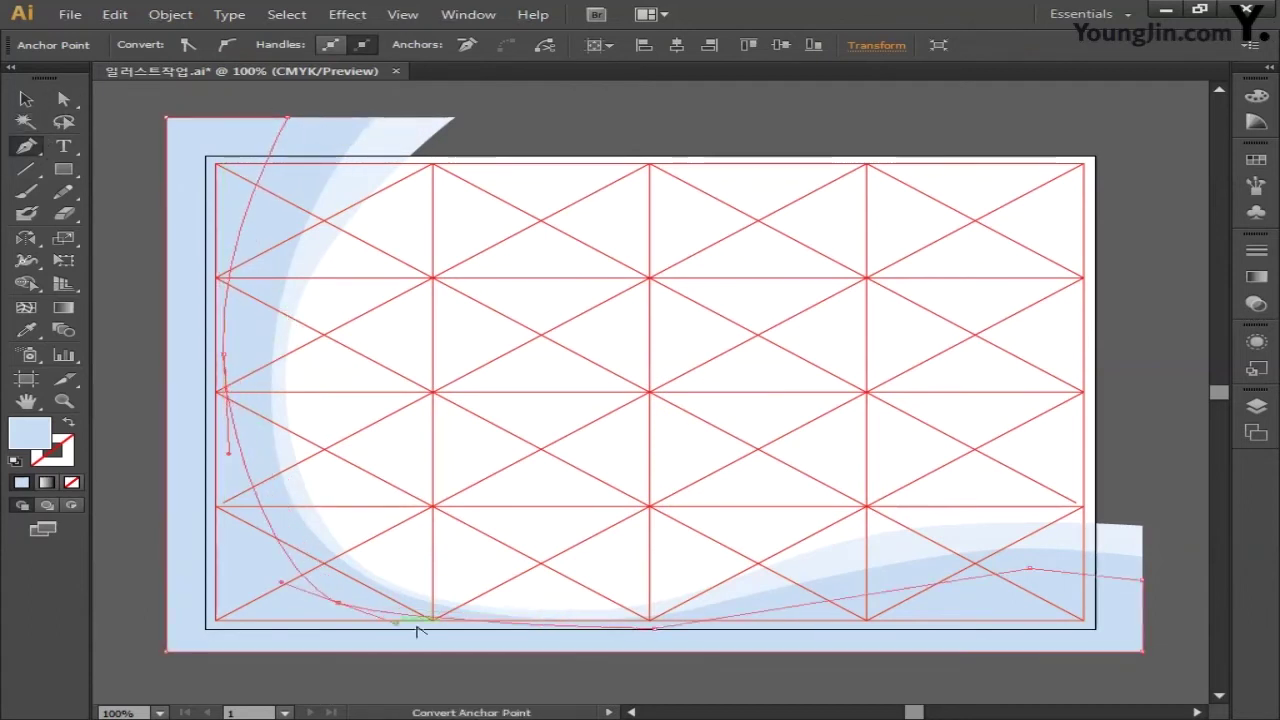
pyautogui.moveTo(655, 628); pyautogui.dragTo(731, 616)
pyautogui.moveTo(1030, 568); pyautogui.dragTo(1066, 566)
# Refine the third curve by repositioning its inner anchors and right-edge anchor so it follows the second shape's curve.
pyautogui.moveTo(1151, 586); pyautogui.dragTo(1157, 588)
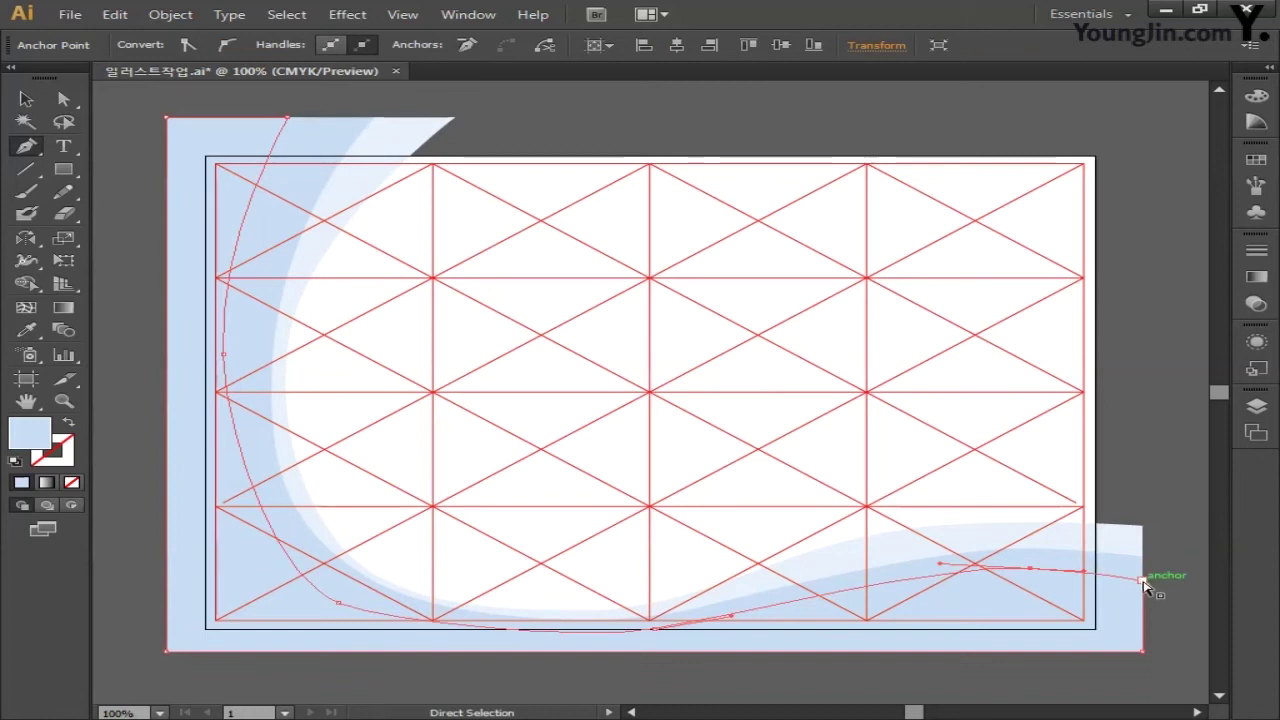
pyautogui.moveTo(655, 640); pyautogui.dragTo(700, 623)
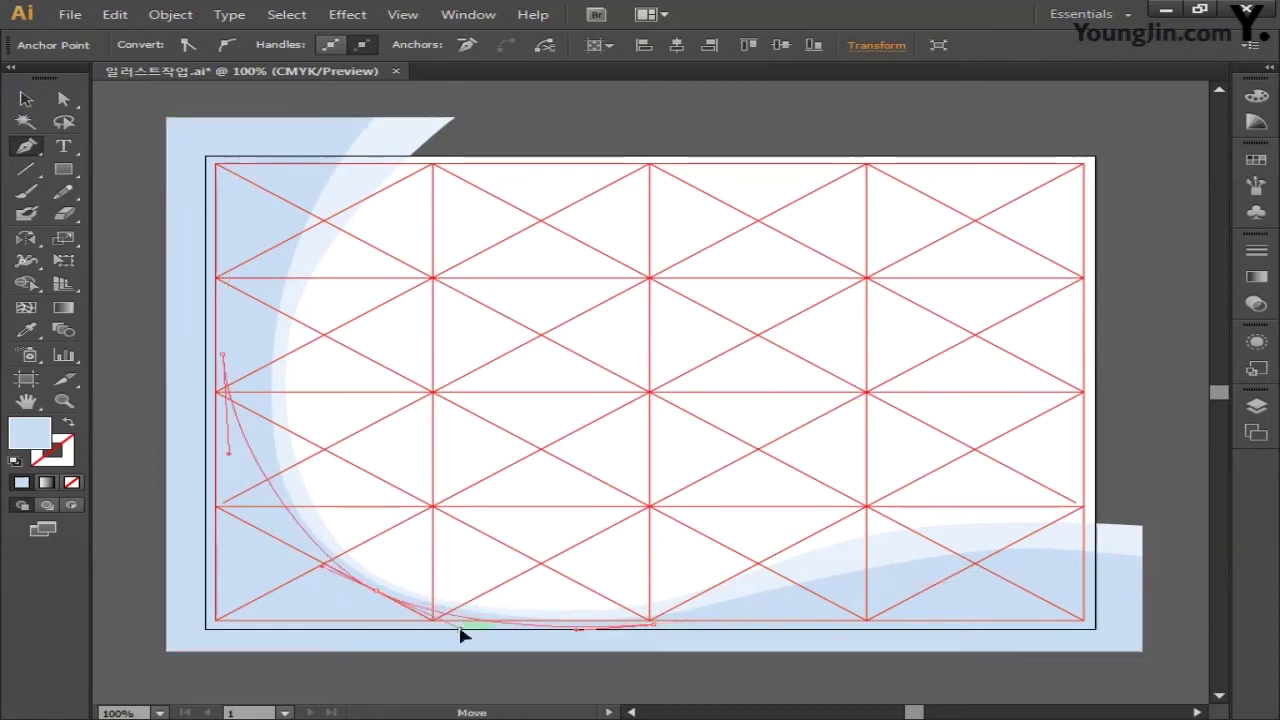
pyautogui.moveTo(228, 360); pyautogui.dragTo(238, 360)
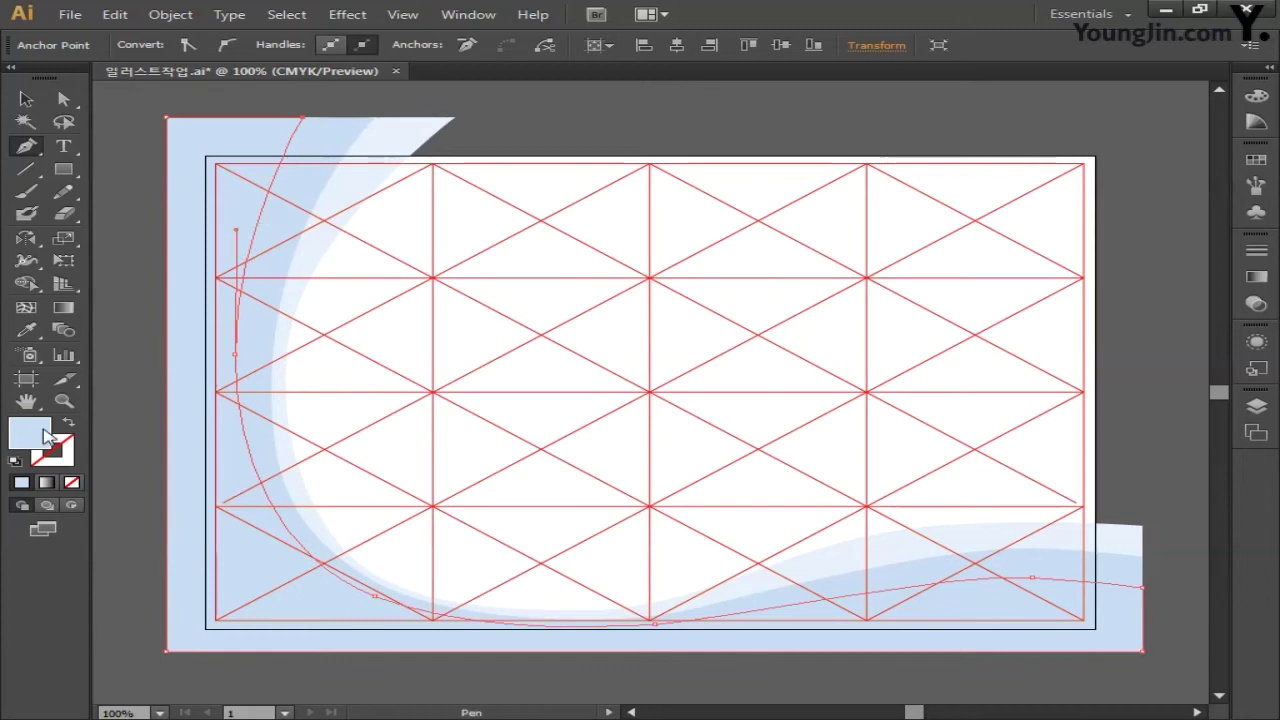
# Fill the third curved shape with medium light blue, C 35%, M 10%, Y 0%, K 0%, and deselect it.
pyautogui.doubleClick(45, 435)
pyautogui.click(919, 472)
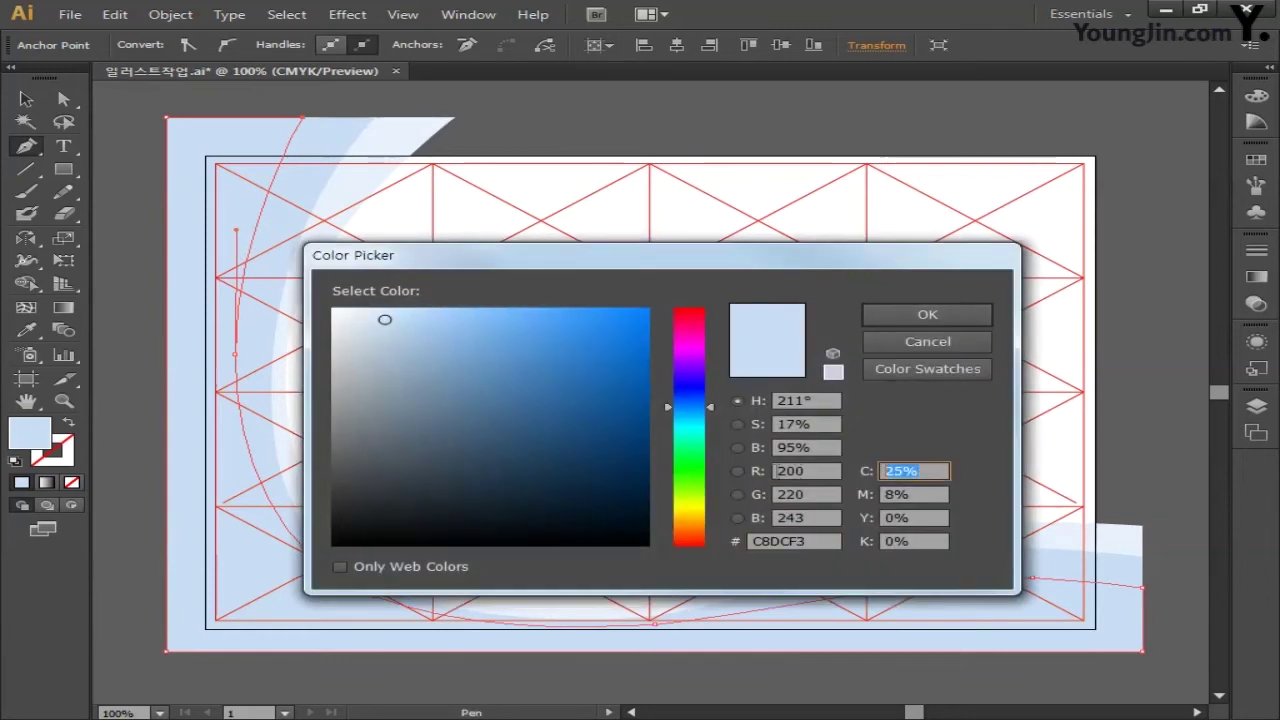
pyautogui.press('Tab')
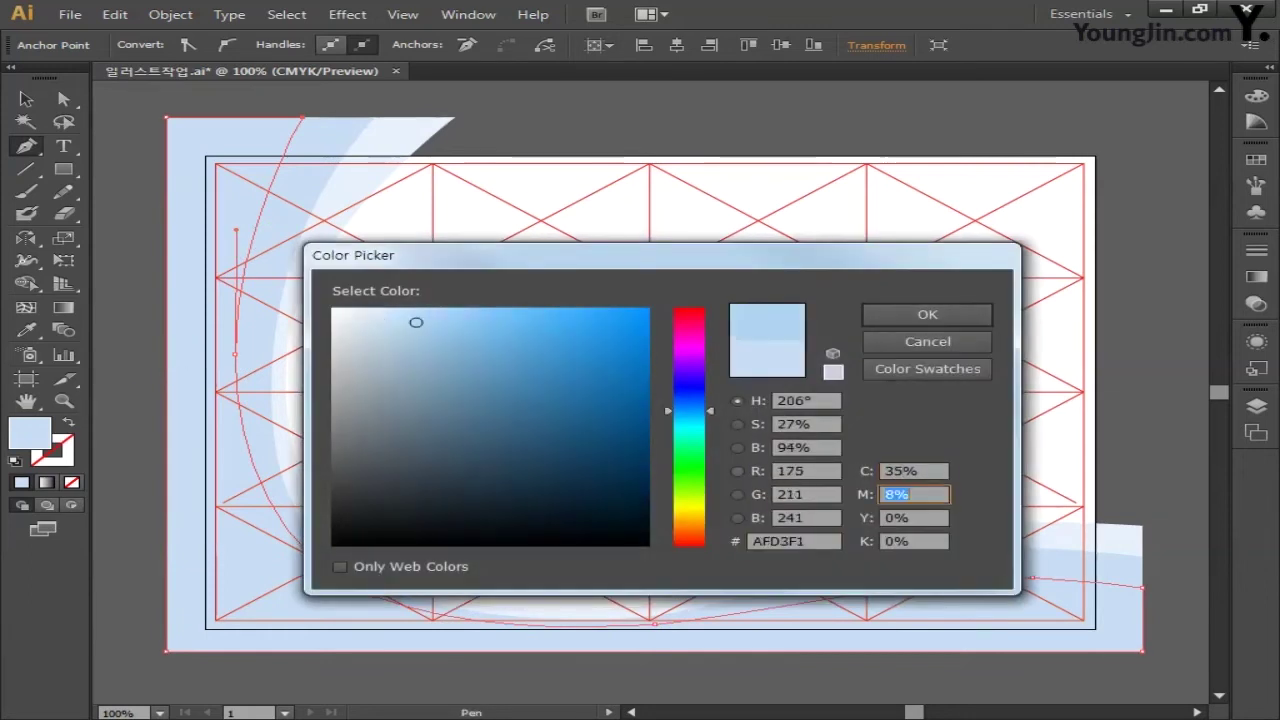
pyautogui.write('10')
pyautogui.press('Tab')
pyautogui.press('Tab')
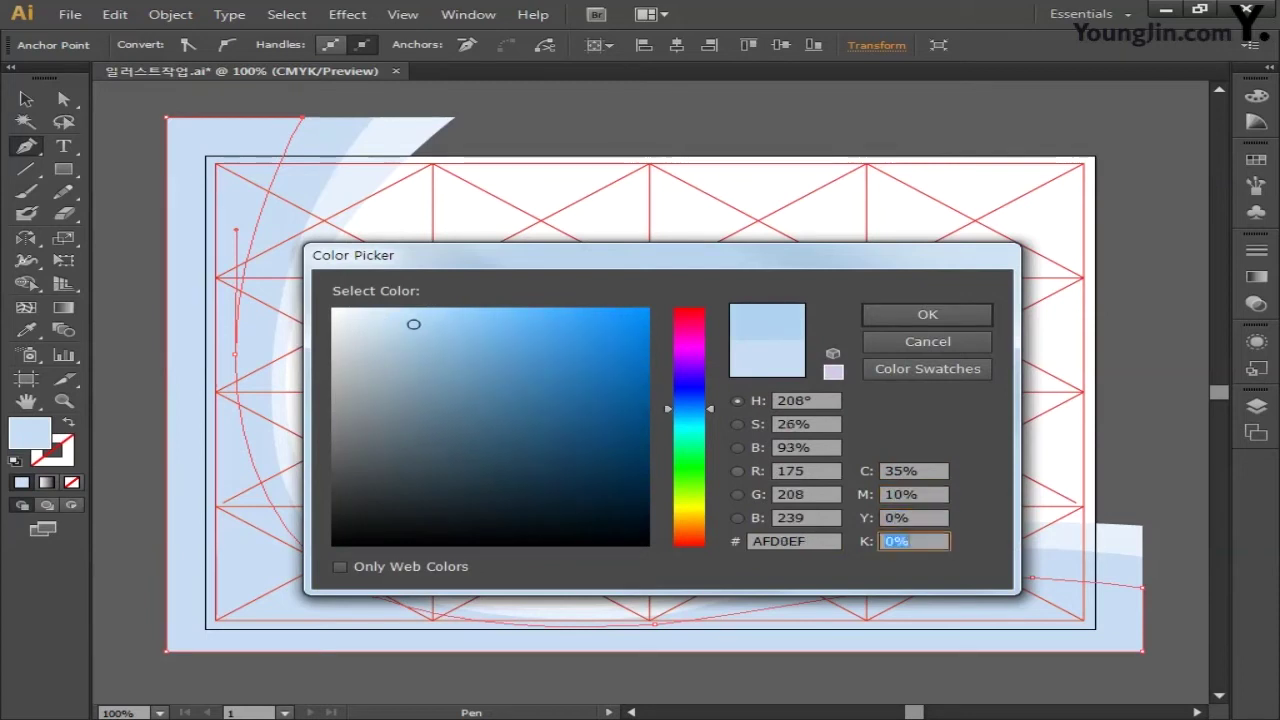
pyautogui.write('0')
pyautogui.click(940, 314)
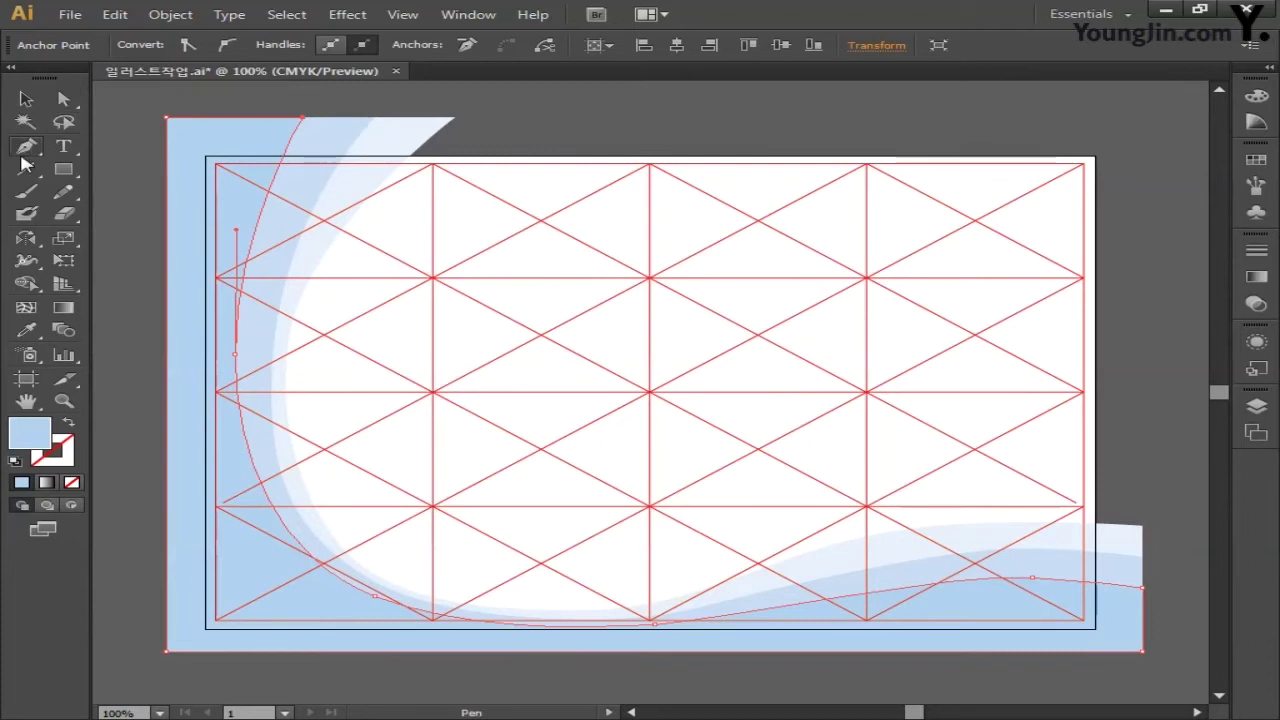
pyautogui.press('ctrl')
pyautogui.keyDown('ctrl'); pyautogui.click(340, 184); pyautogui.keyUp('ctrl')
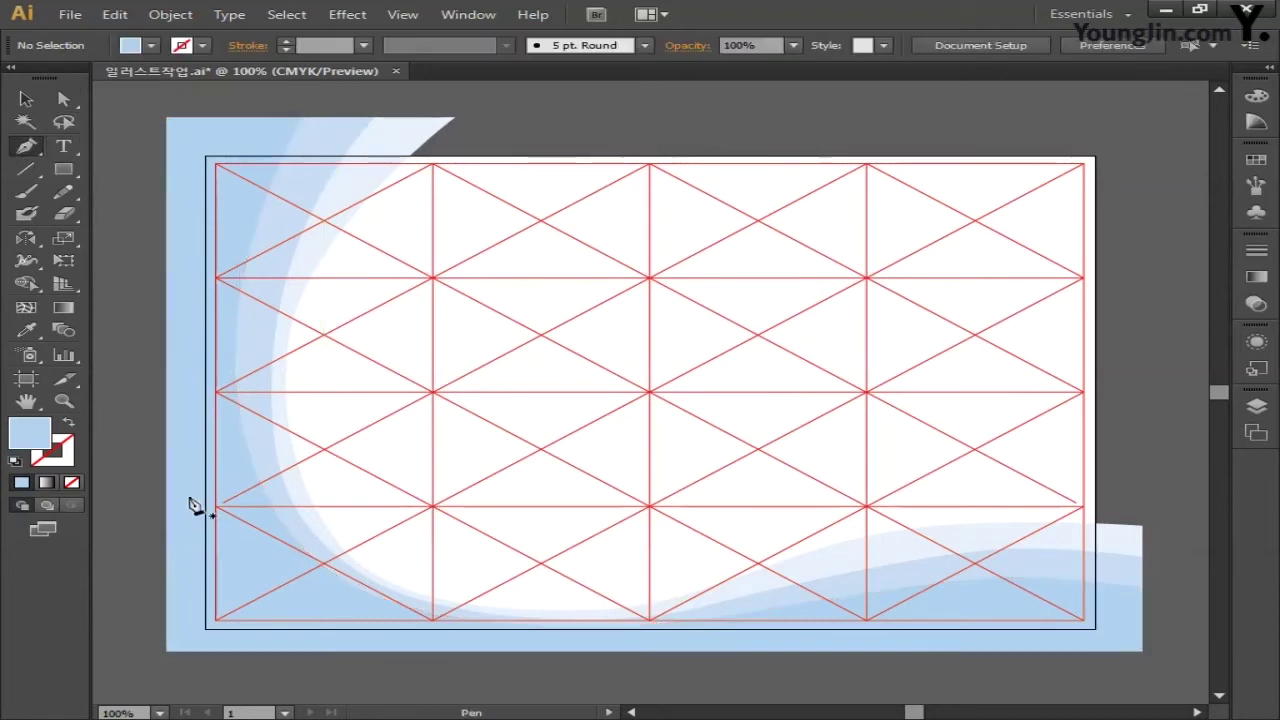
# Draw a closed triangular shape over the artwork's lower-left corner and bow its diagonal edge inward as a smooth curve.
pyautogui.keyDown('ctrl'); pyautogui.click(471, 651); pyautogui.keyUp('ctrl')
pyautogui.keyDown('ctrl'); pyautogui.click(171, 655); pyautogui.keyUp('ctrl')
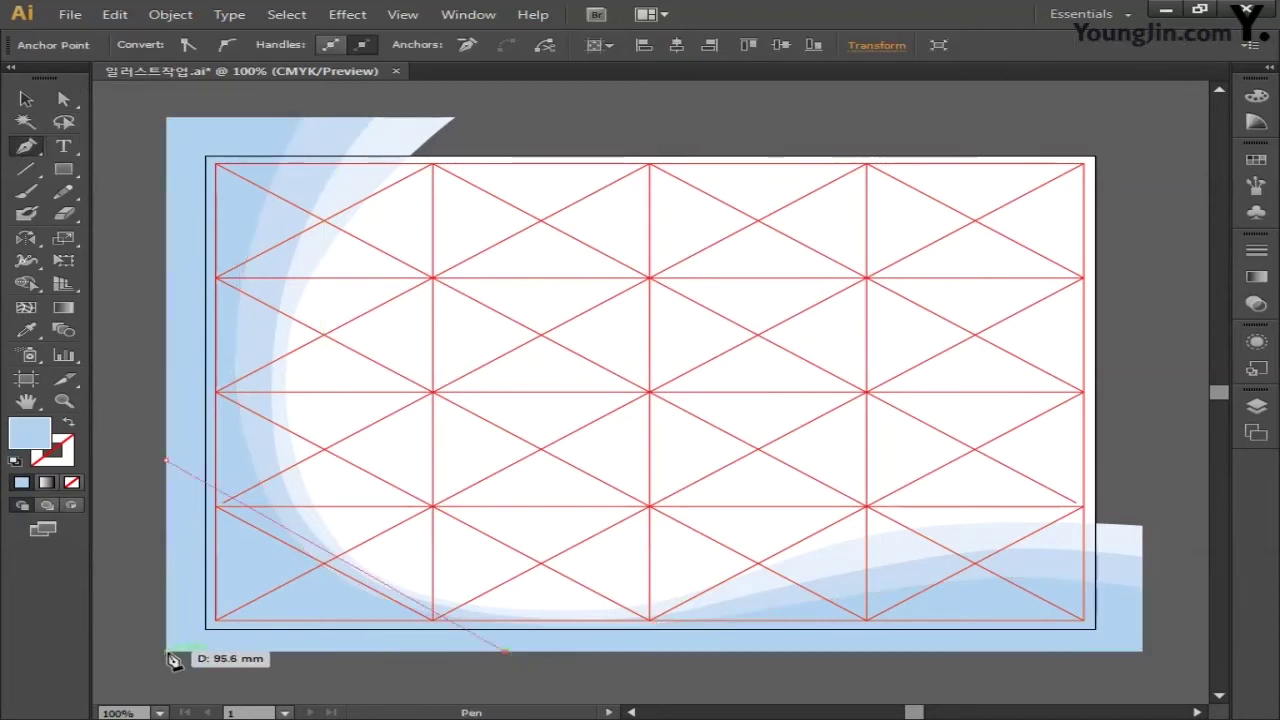
pyautogui.moveTo(333, 560); pyautogui.dragTo(292, 590)
# Fill the lower-left corner shape with a darker blue, C 50%, M 20%, Y 0%, K 0%, and deselect it.
pyautogui.click(26, 98)
pyautogui.doubleClick(29, 433)
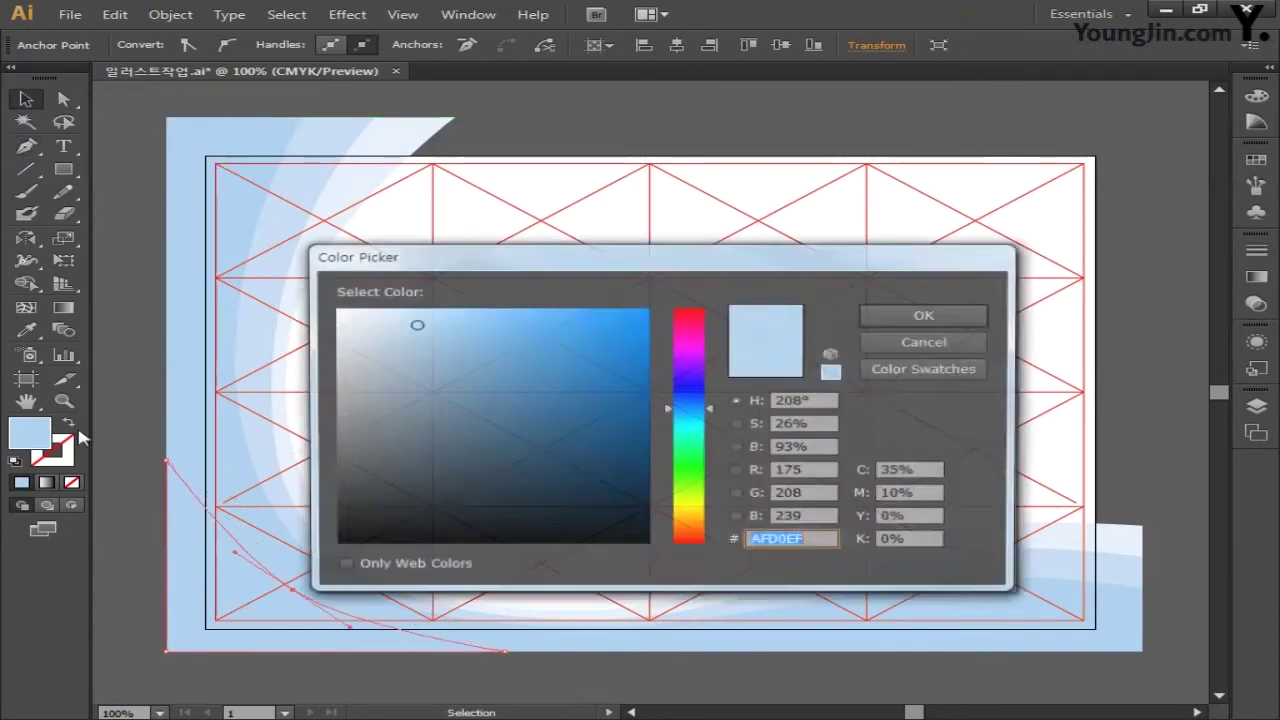
pyautogui.doubleClick(927, 472)
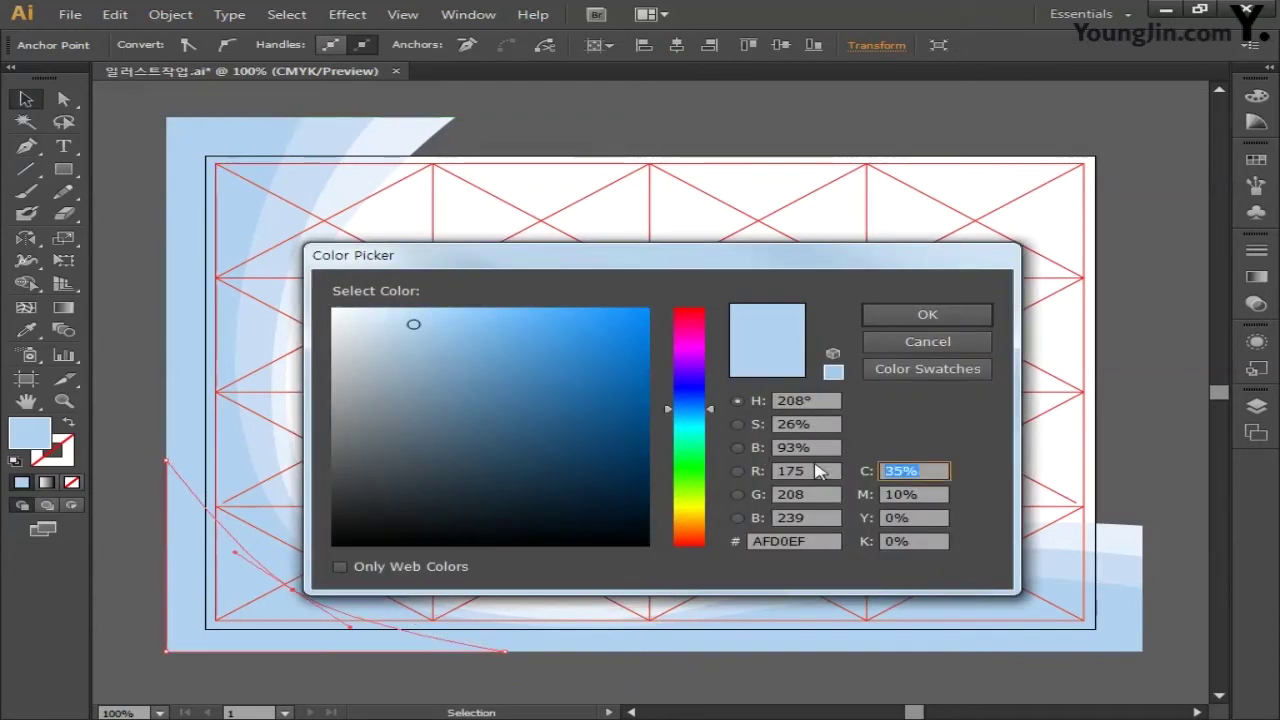
pyautogui.write('50')
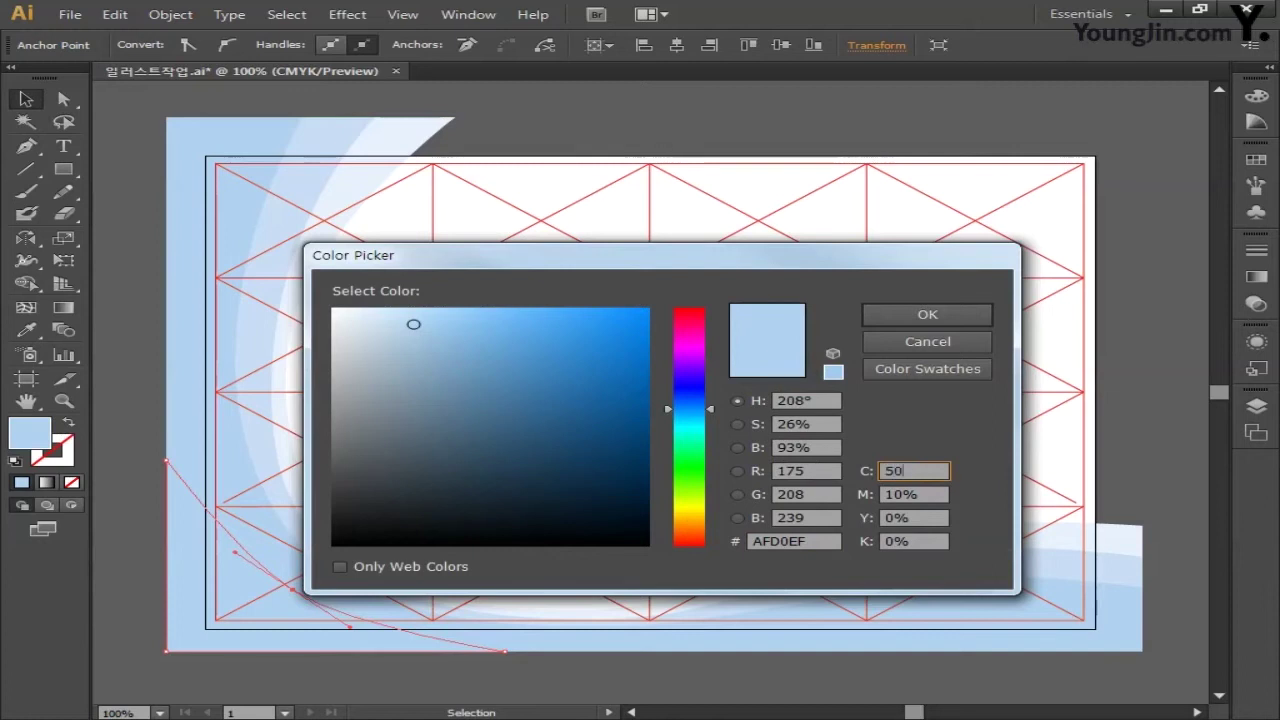
pyautogui.press('Tab')
pyautogui.write('20')
pyautogui.press('Tab')
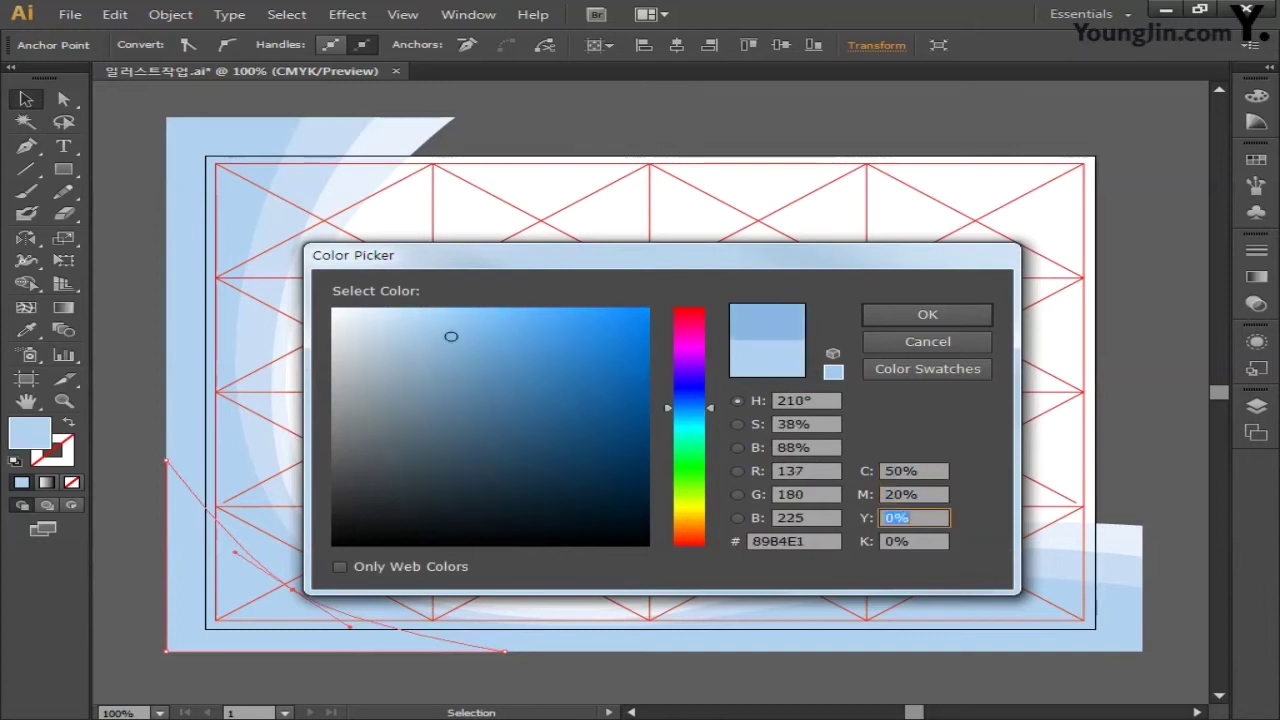
pyautogui.press('Tab')
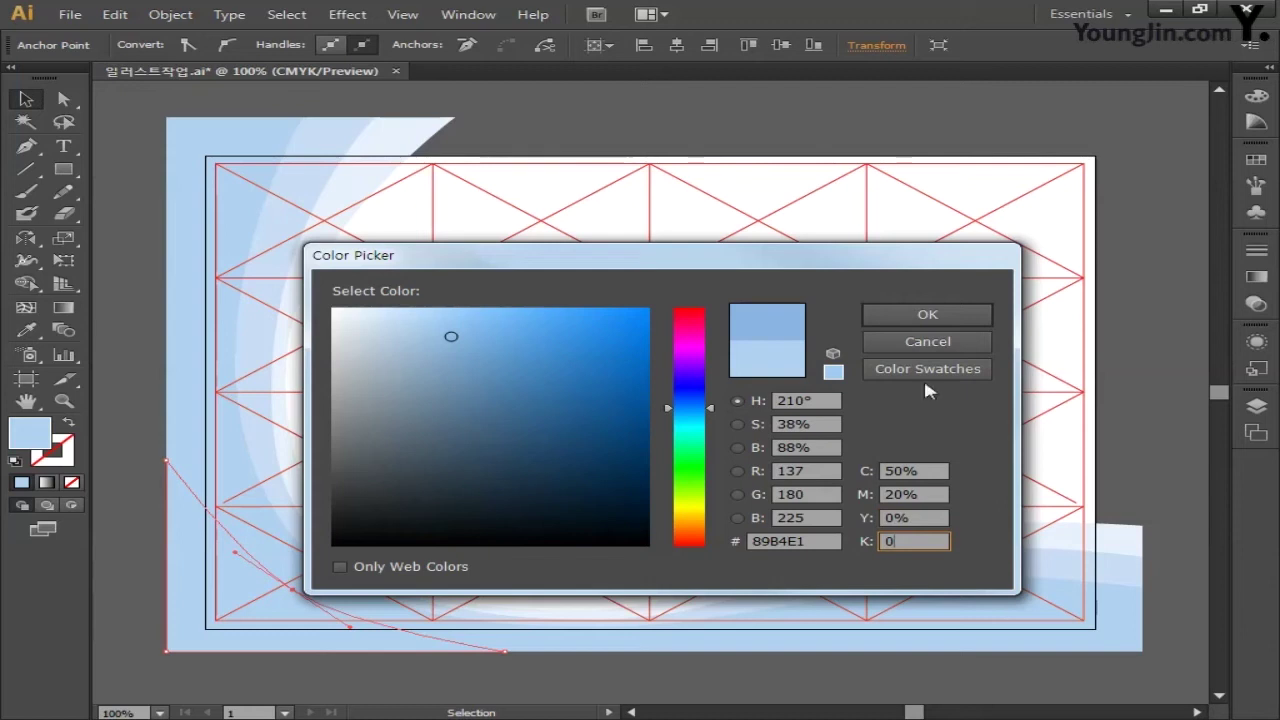
pyautogui.click(917, 315)
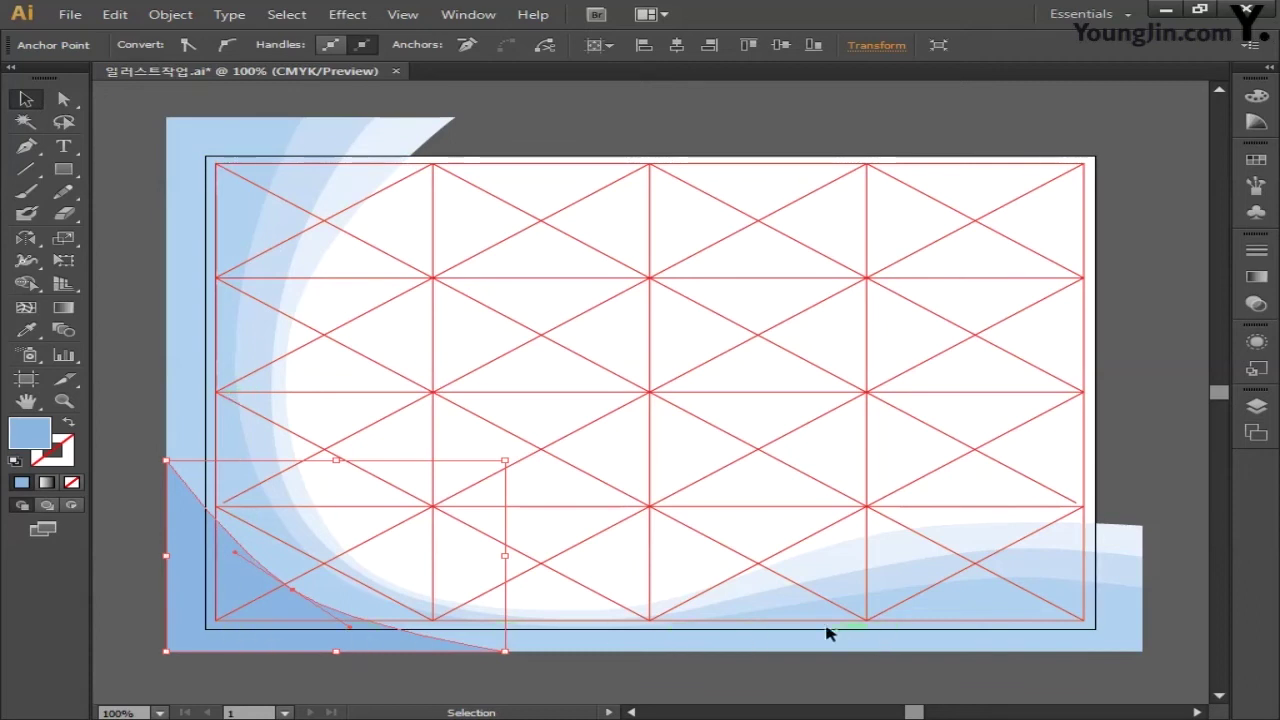
pyautogui.click(130, 400)
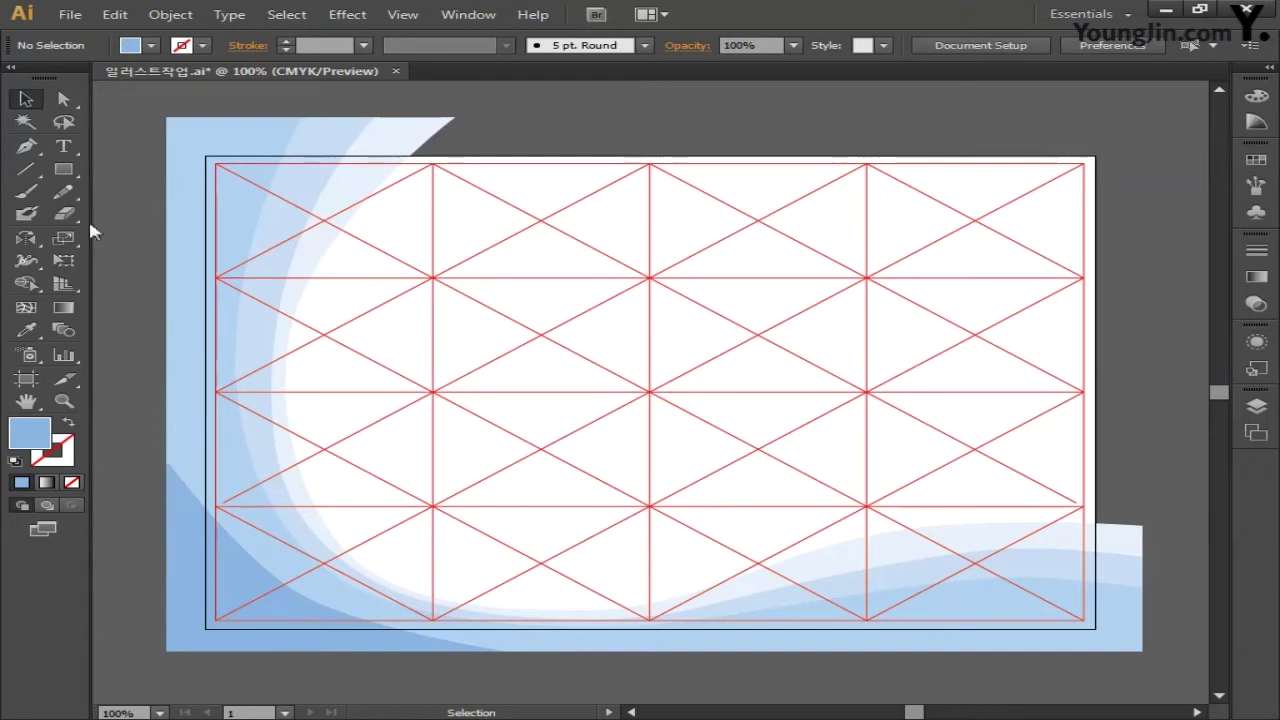
# Draw a rectangle exactly covering the artboard and give it no fill and no stroke.
pyautogui.click(70, 172)
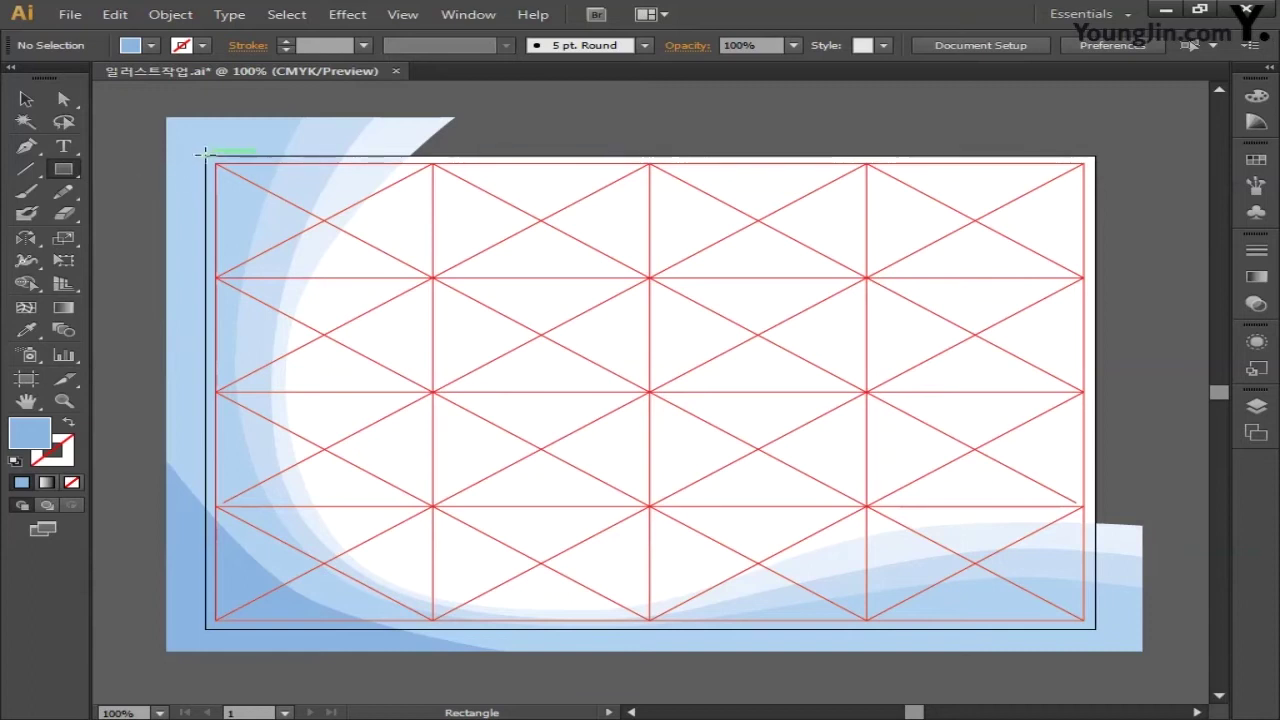
pyautogui.moveTo(206, 156); pyautogui.dragTo(1095, 630)
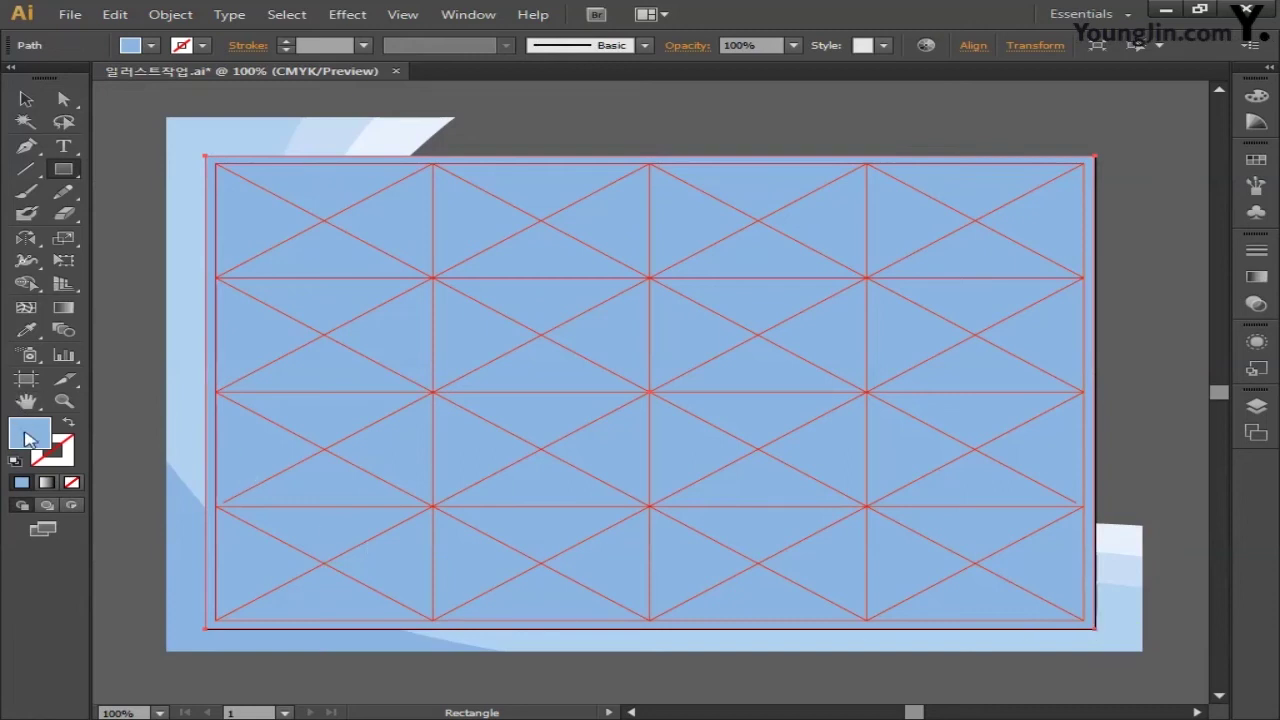
pyautogui.click(72, 483)
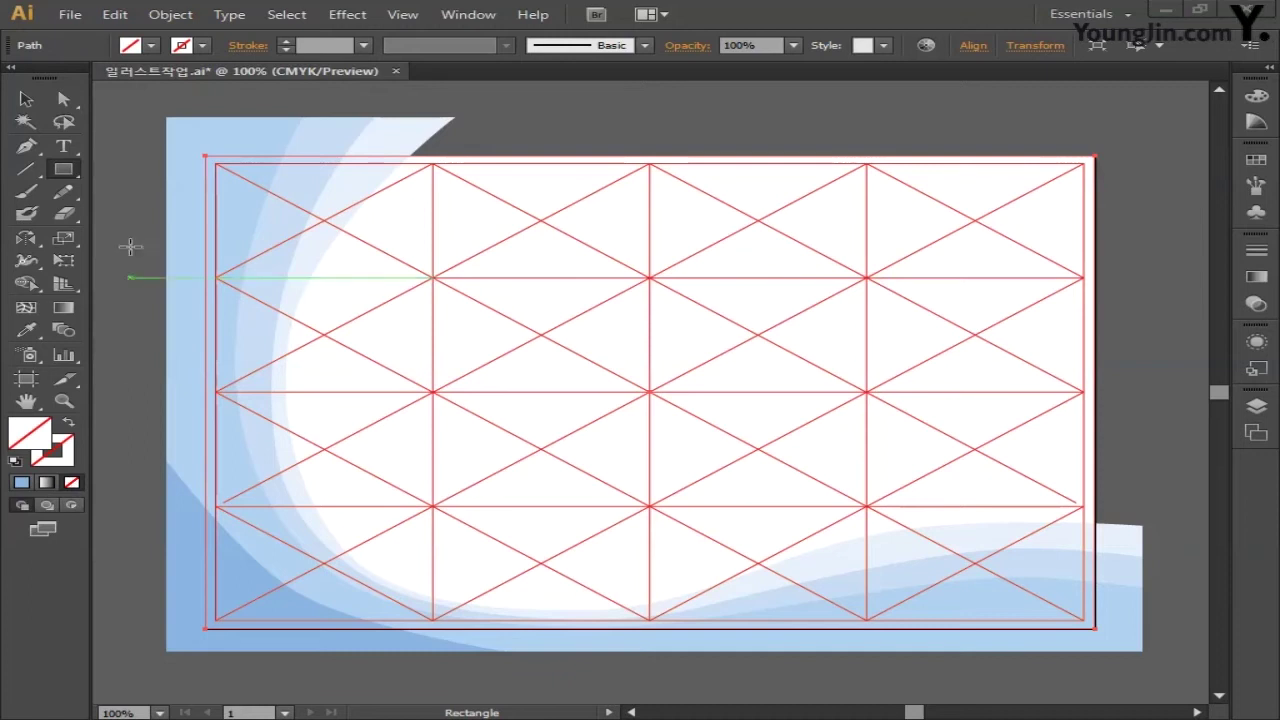
# Unlock all the curved background shapes and select them together with the artboard-sized rectangle.
pyautogui.click(170, 14)
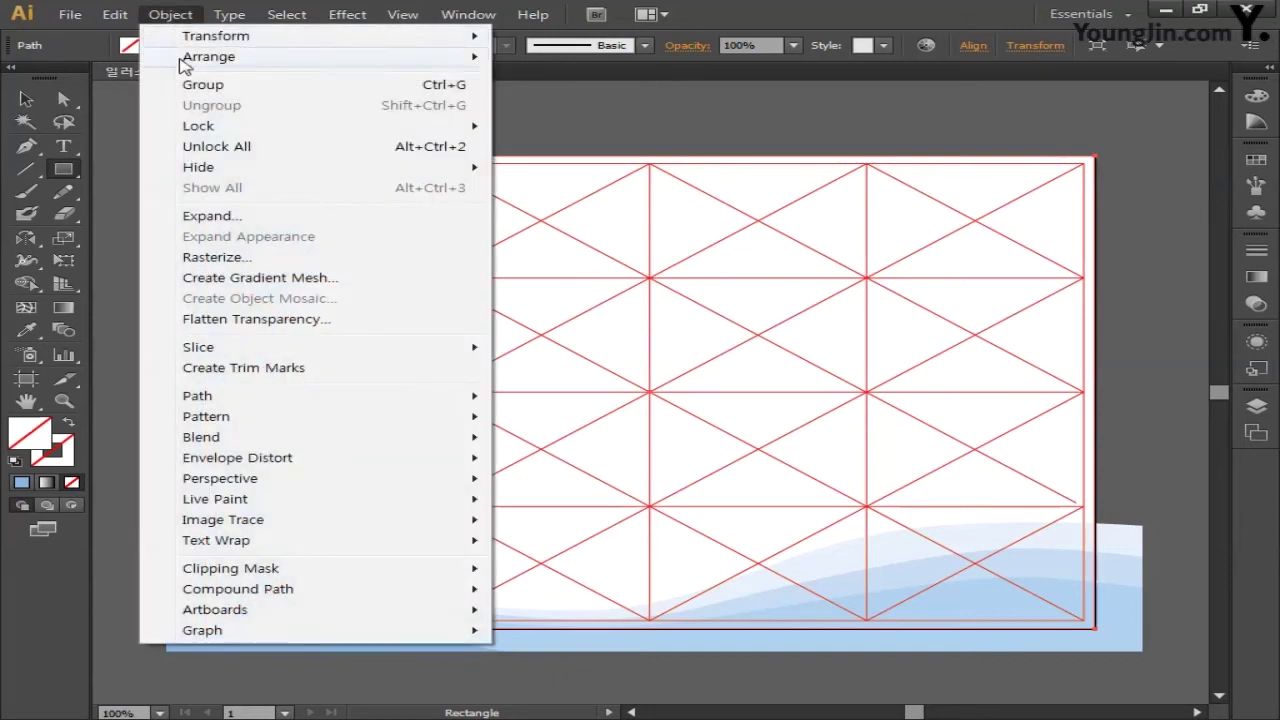
pyautogui.click(212, 147)
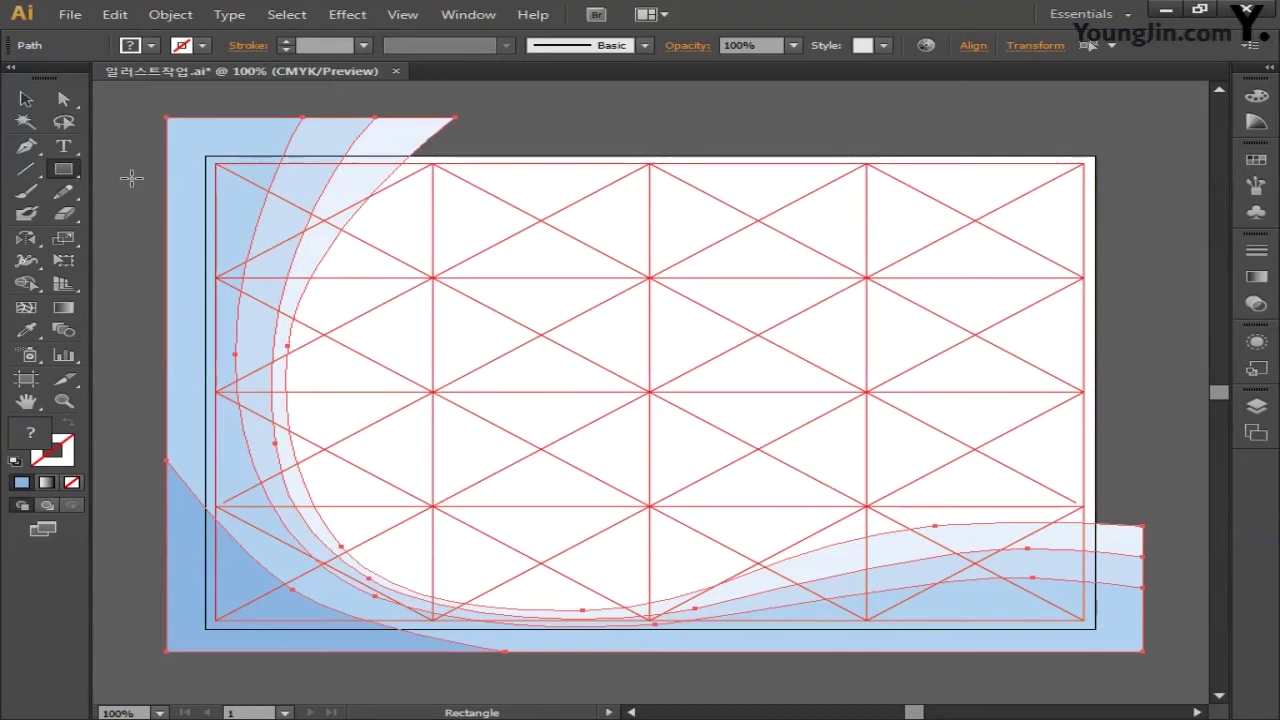
pyautogui.click(26, 99)
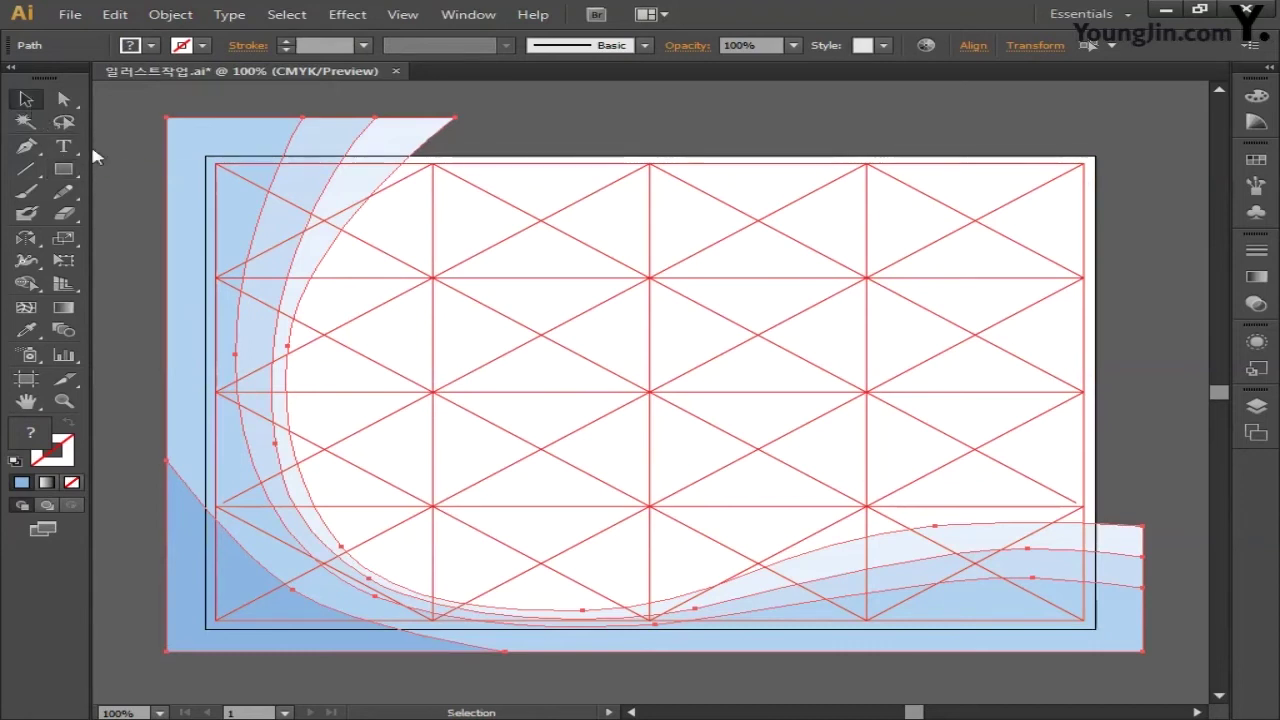
pyautogui.hotkey('ctrl', 'a')
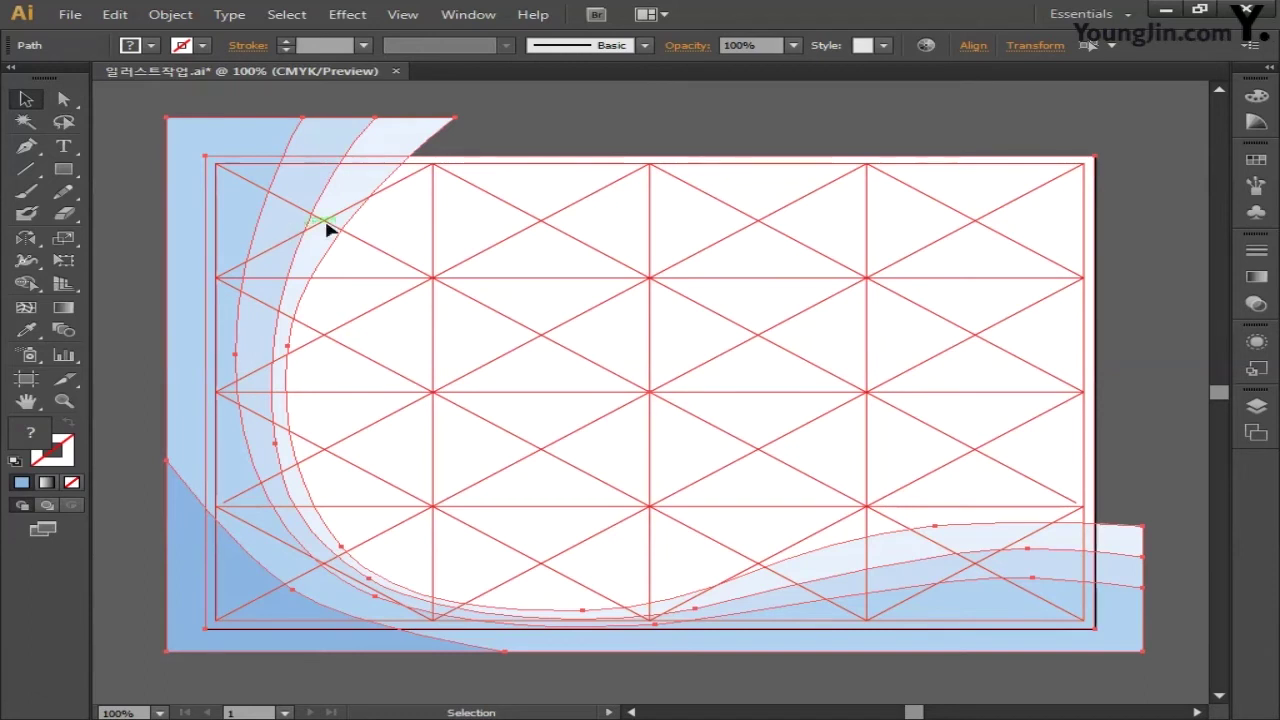
# Crop the selected curved shapes to the rectangle with Pathfinder Crop, deselect the result, and put the Pathfinder controls away.
pyautogui.click(470, 14)
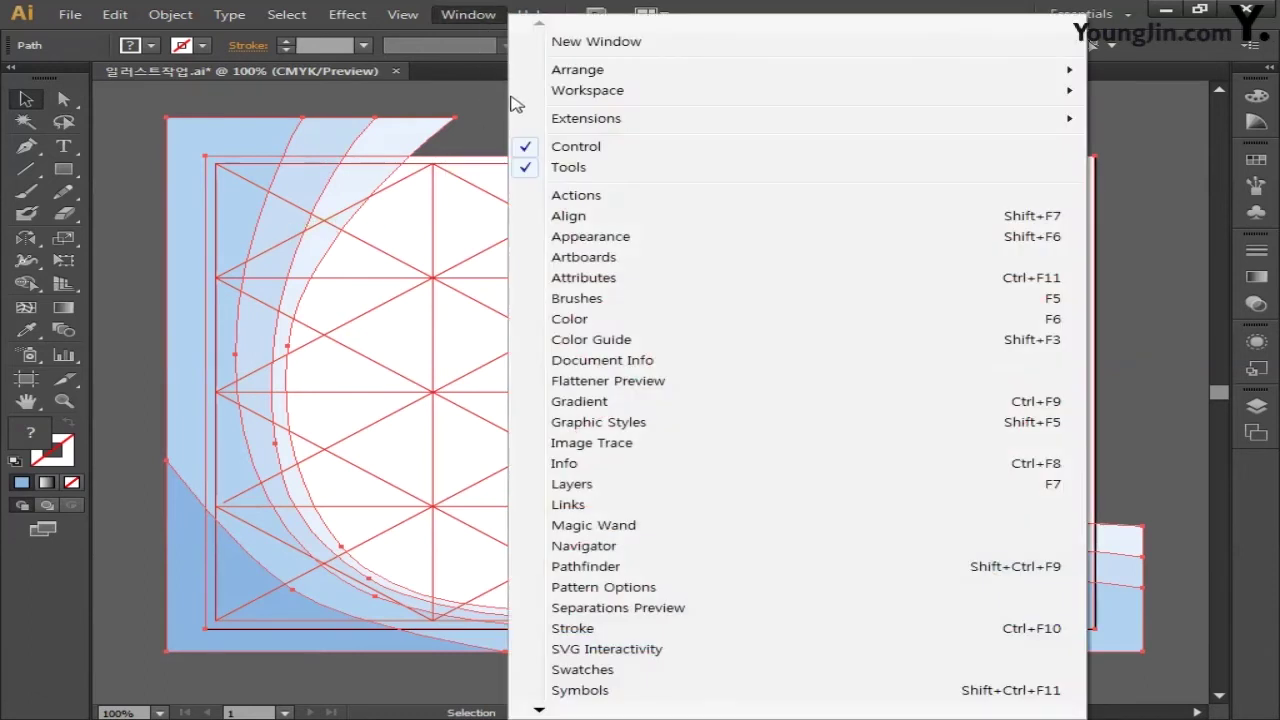
pyautogui.click(592, 568)
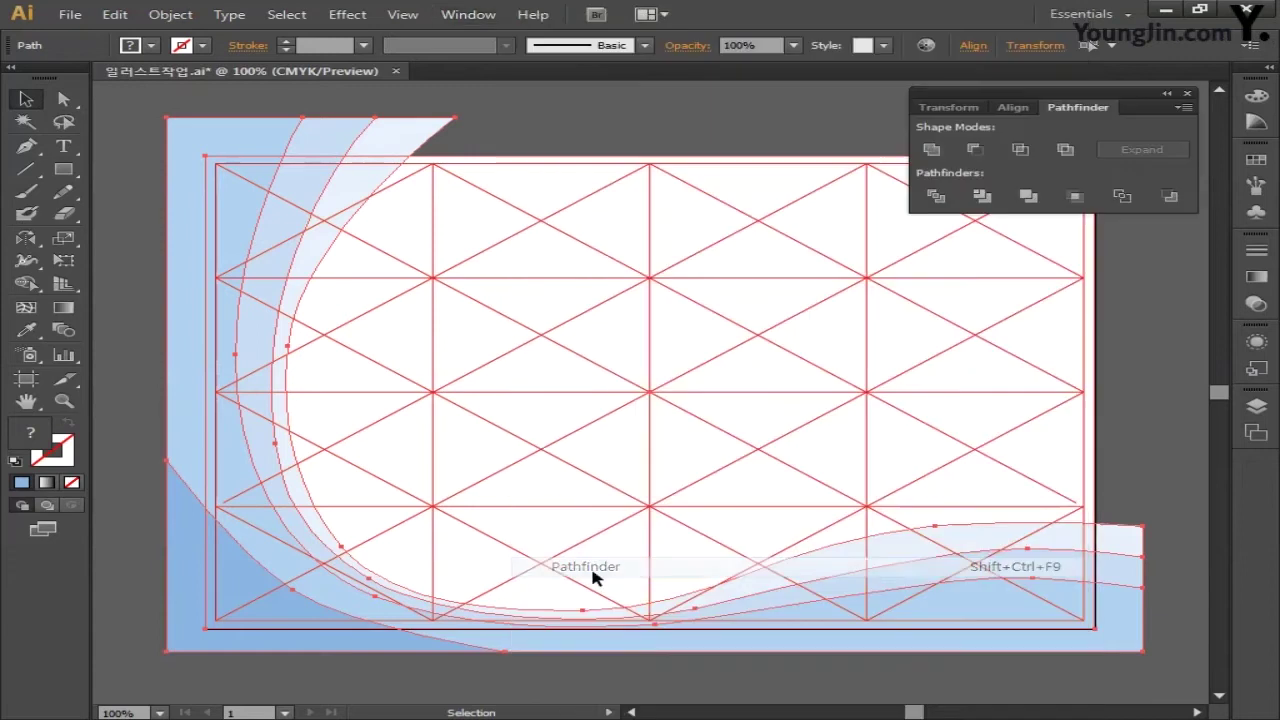
pyautogui.click(1076, 197)
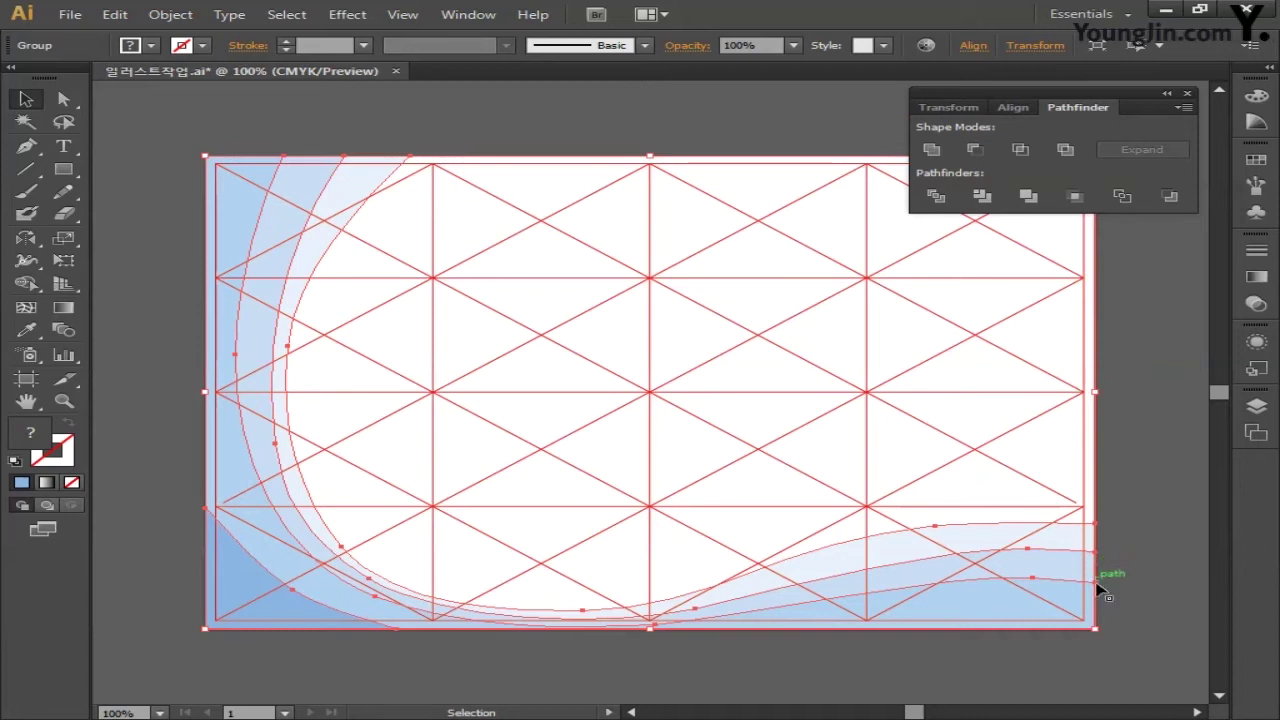
pyautogui.click(832, 627)
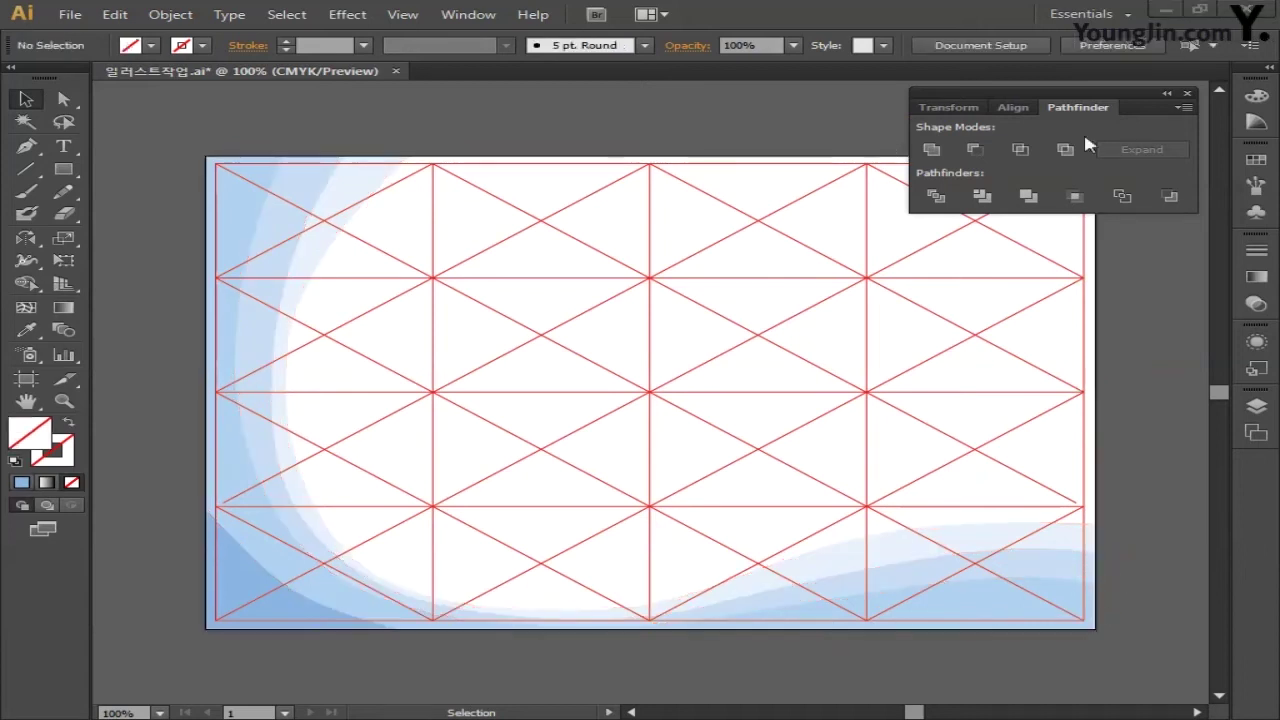
pyautogui.click(1186, 96)
# Select the unfilled leftover path over the artboard's white area with Direct Selection, and clear the selection.
pyautogui.click(63, 98)
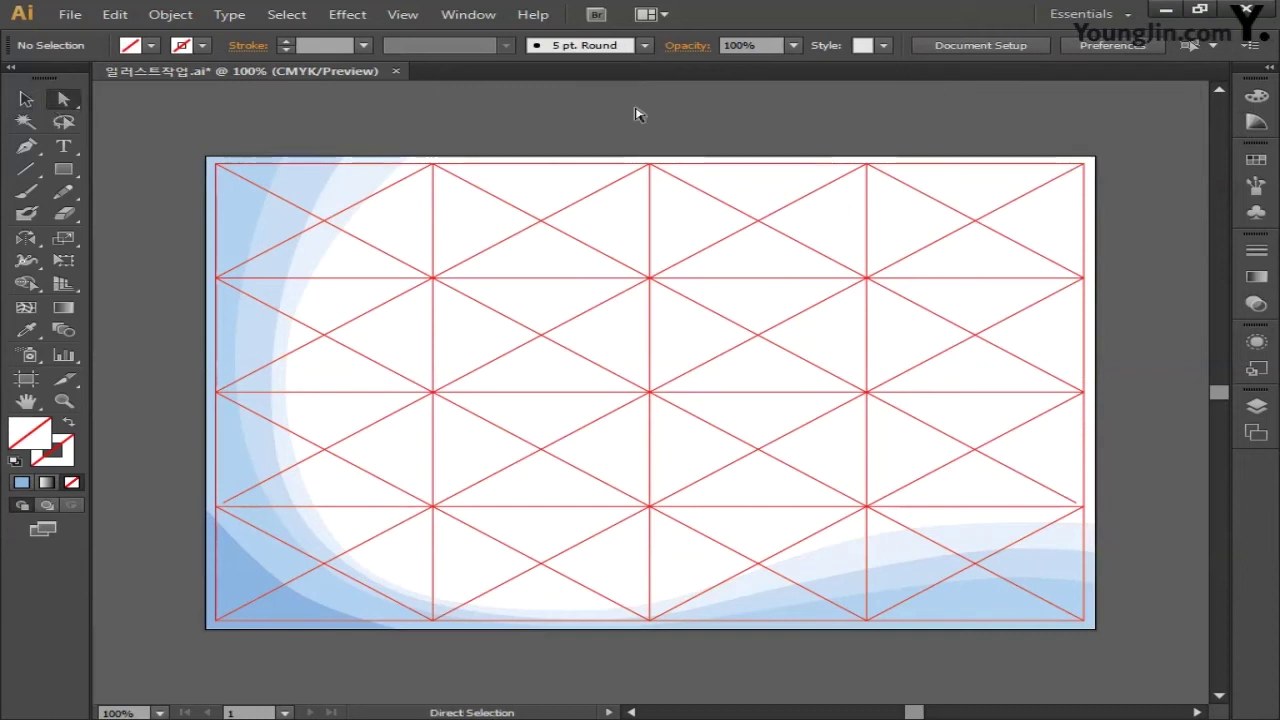
pyautogui.moveTo(875, 106); pyautogui.dragTo(1150, 248)
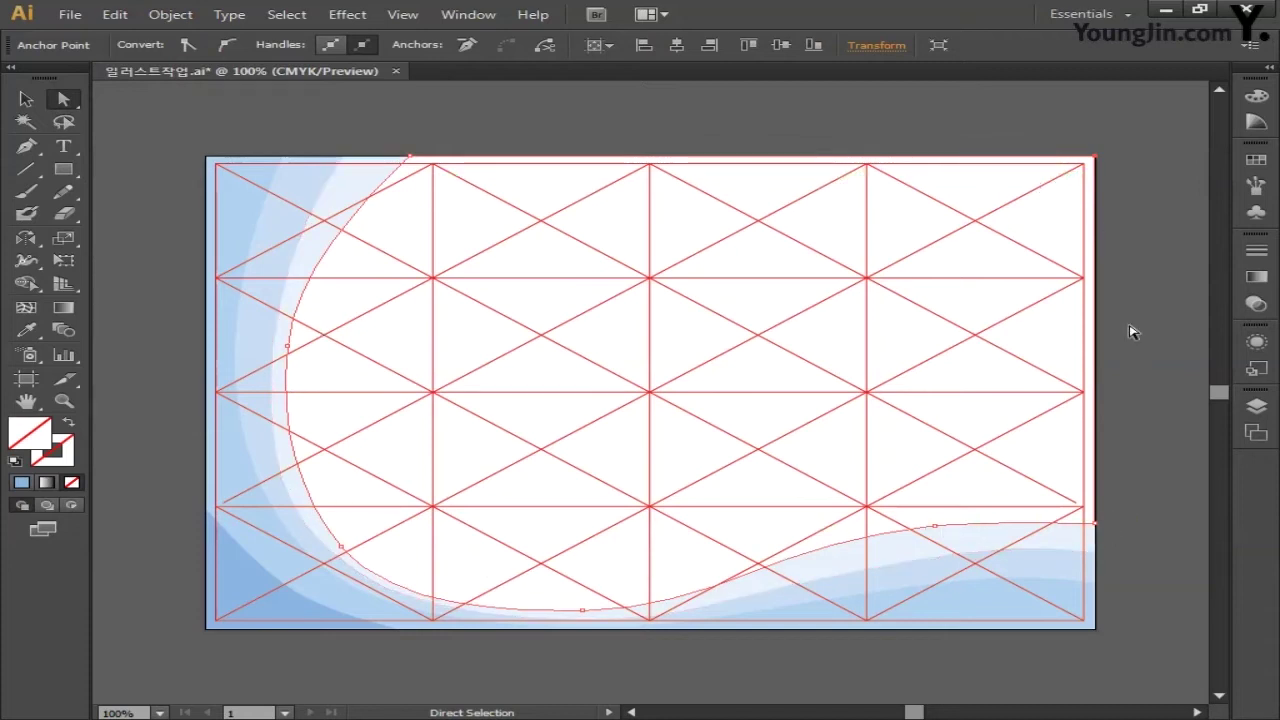
pyautogui.click(1133, 213)
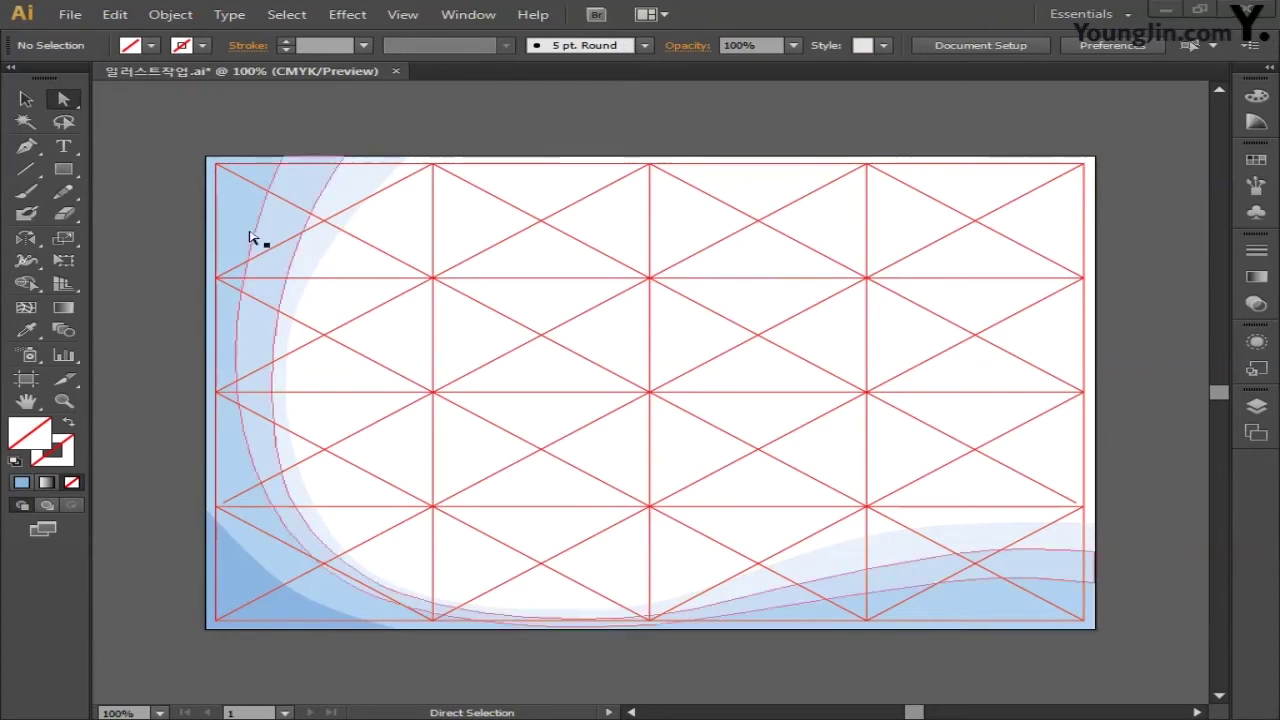
# Draw a closed straight-edged ribbon with the Pen tool, running from beyond the artboard's upper-right corner to its lower centre and back past the right edge.
pyautogui.click(30, 147)
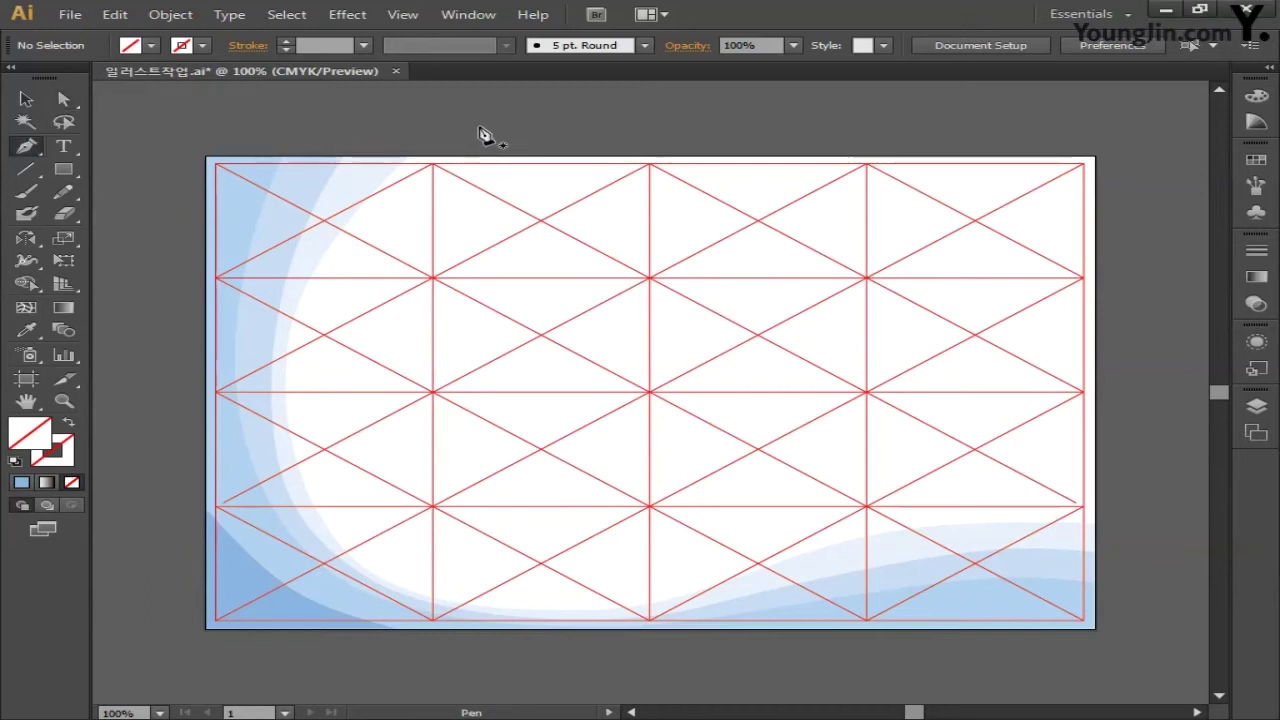
pyautogui.moveTo(1049, 112); pyautogui.dragTo(1063, 257)
pyautogui.click(719, 381)
pyautogui.click(565, 492)
pyautogui.click(611, 497)
pyautogui.click(754, 408)
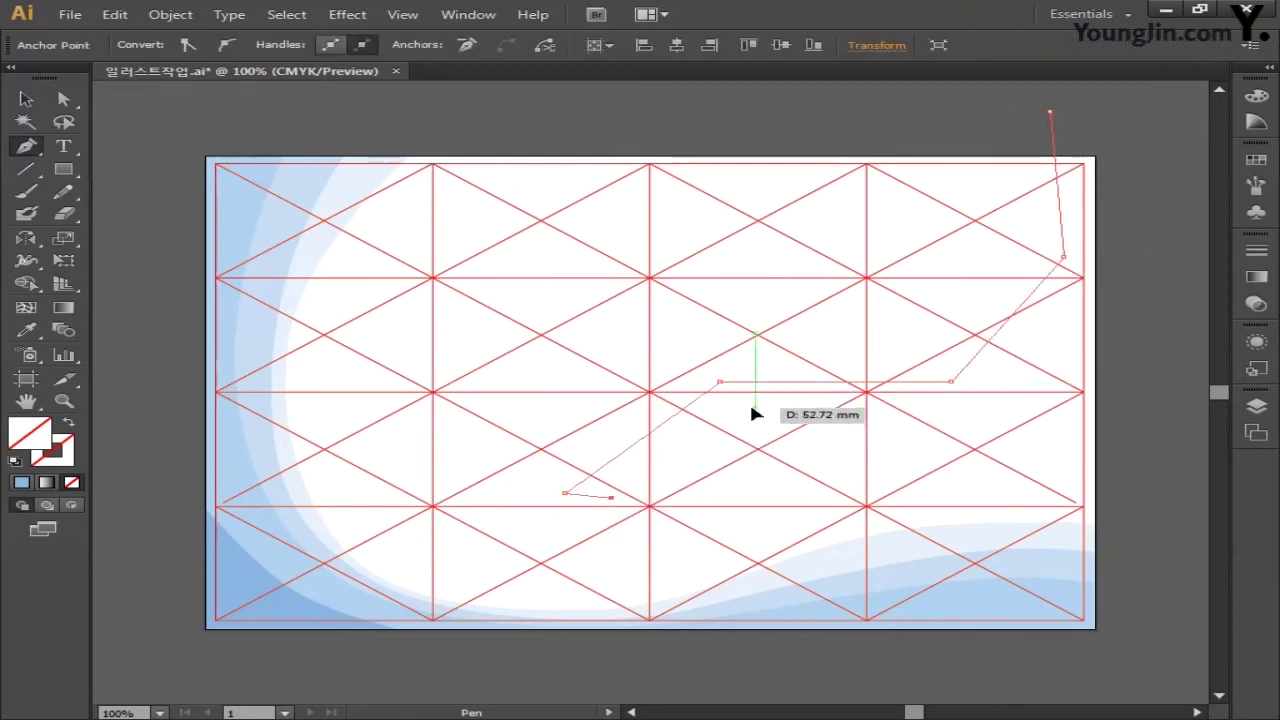
pyautogui.click(1117, 420)
pyautogui.click(1124, 112)
pyautogui.click(1049, 112)
pyautogui.moveTo(1117, 422); pyautogui.dragTo(1127, 420)
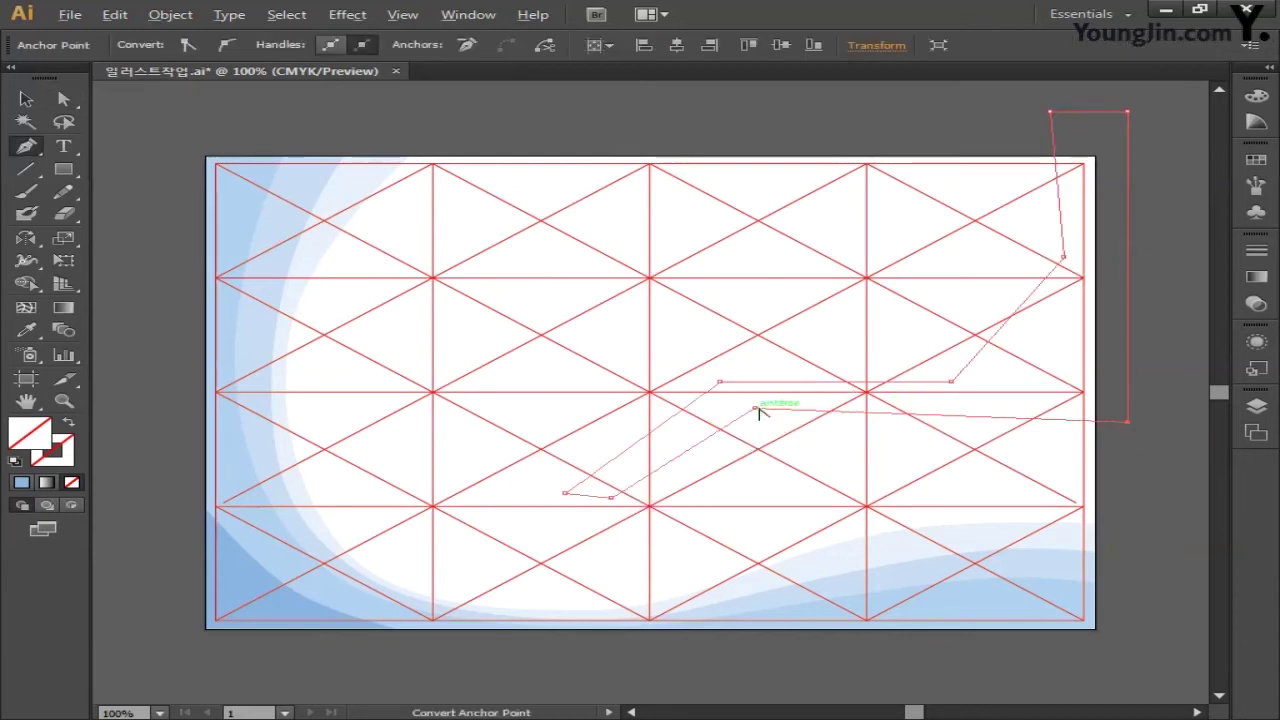
# Convert the ribbon's inner corners to smooth points and adjust its anchors and handles into a flowing S-shaped band.
pyautogui.moveTo(754, 408); pyautogui.dragTo(799, 400)
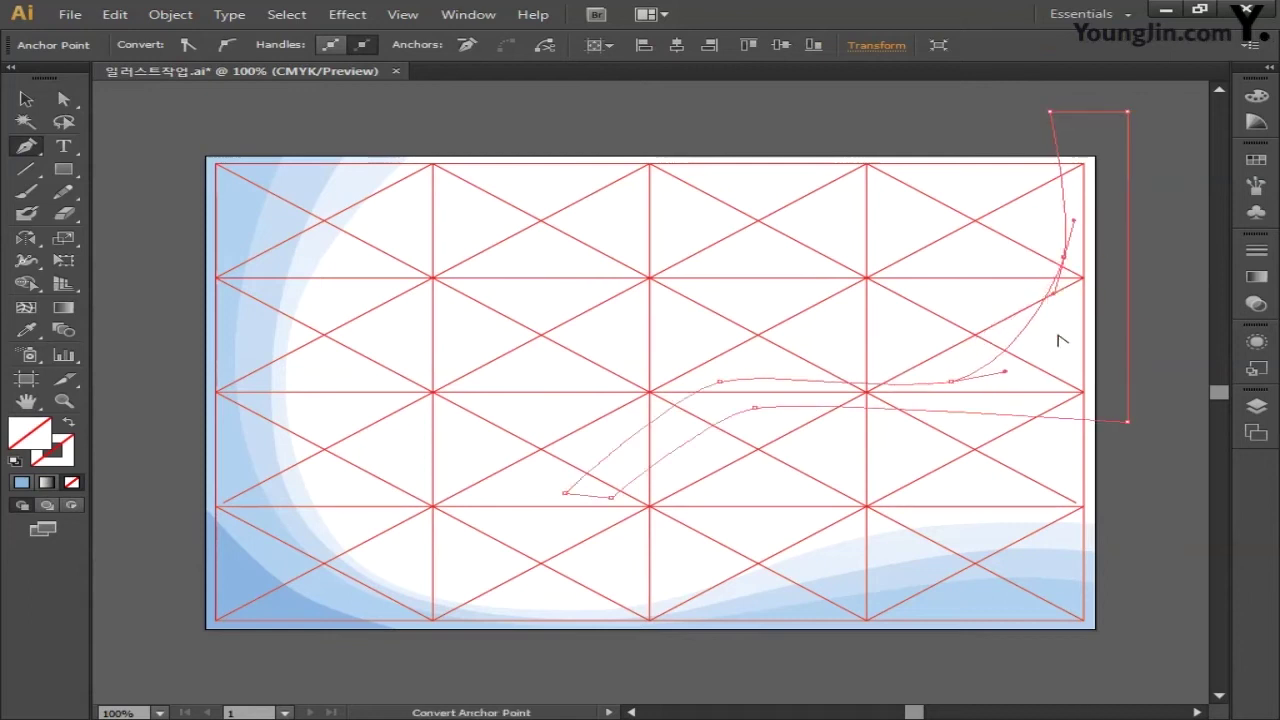
pyautogui.moveTo(1068, 265); pyautogui.dragTo(1090, 252)
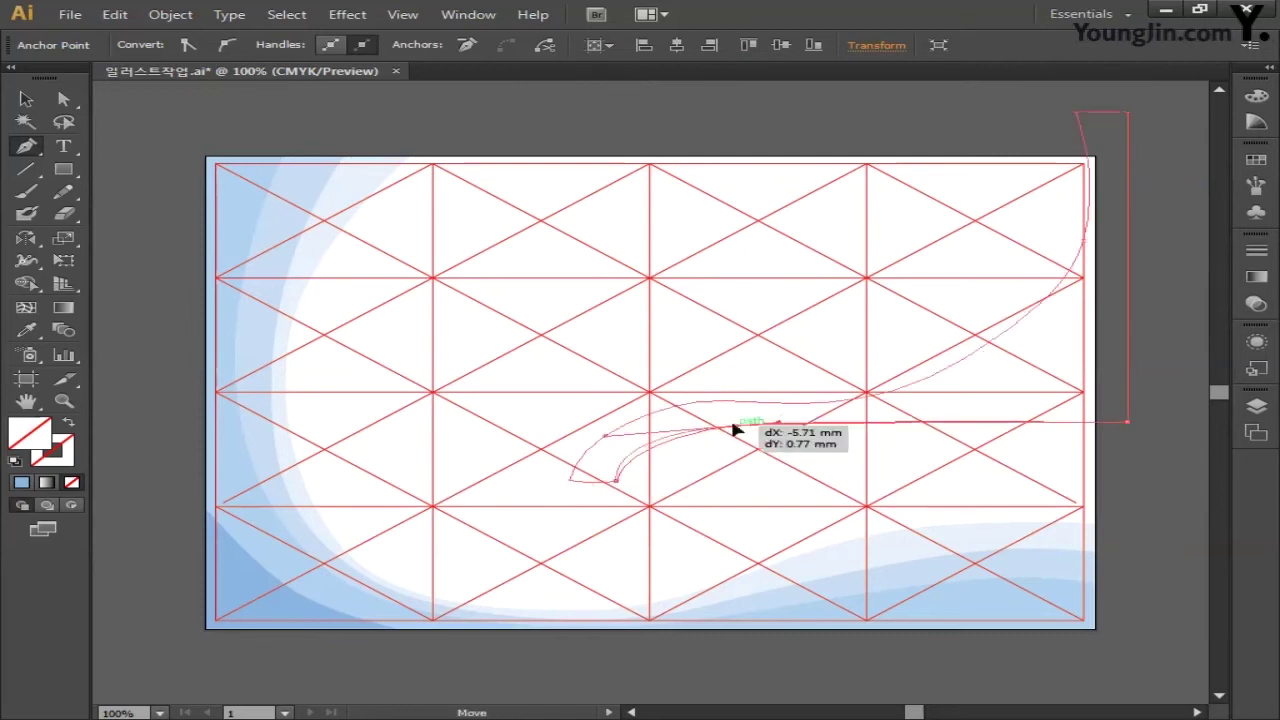
pyautogui.moveTo(735, 430); pyautogui.dragTo(729, 428)
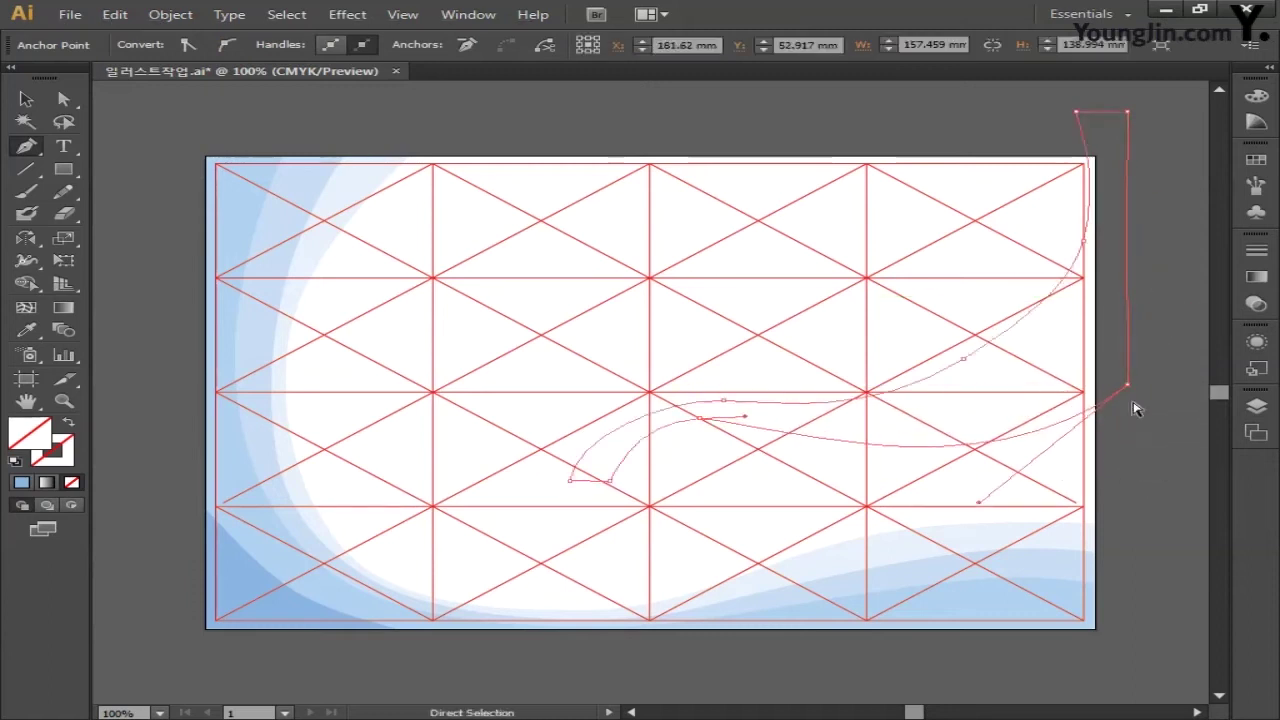
pyautogui.moveTo(706, 428); pyautogui.dragTo(715, 428)
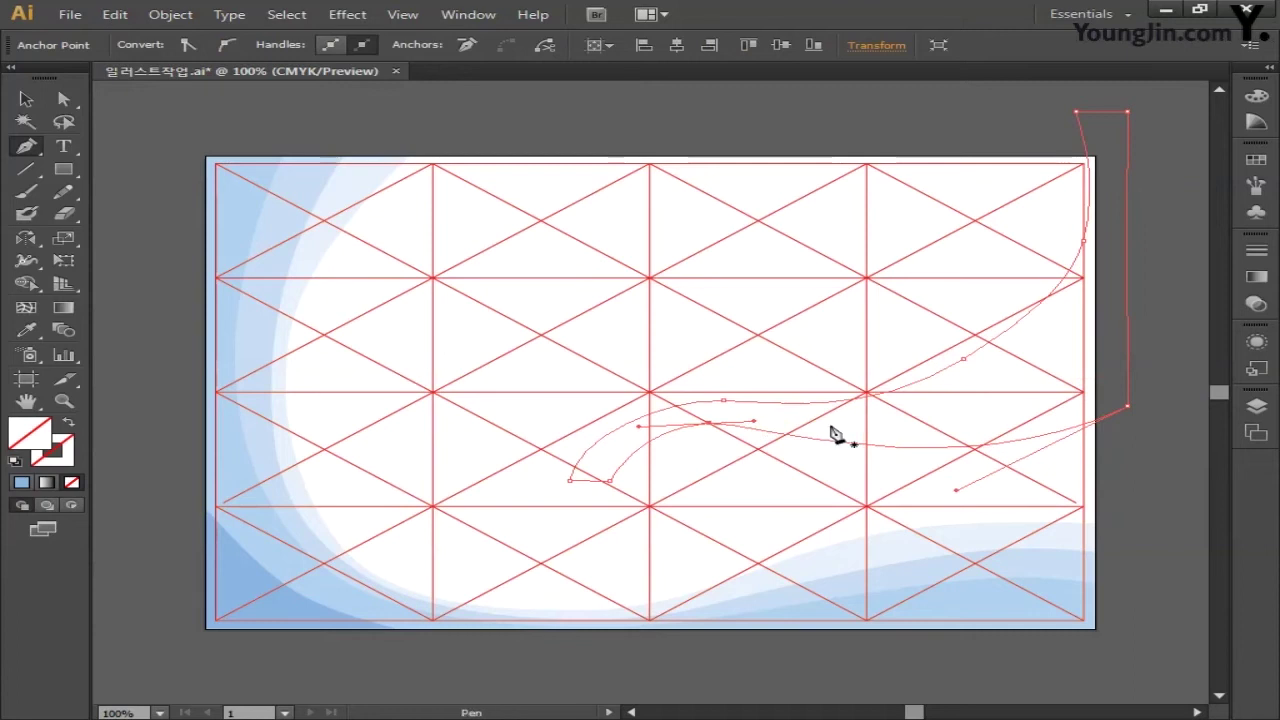
# Give the ribbon a black stroke, #000000, with no fill, and deselect it.
pyautogui.click(26, 99)
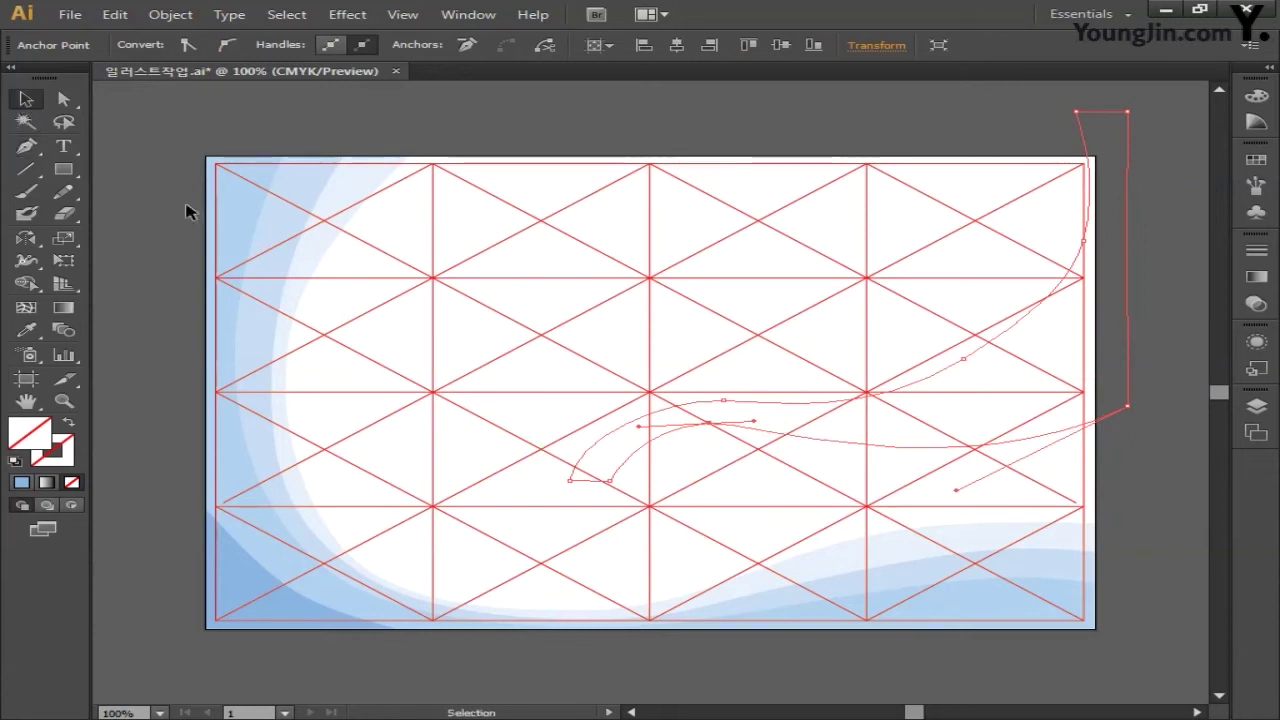
pyautogui.click(26, 146)
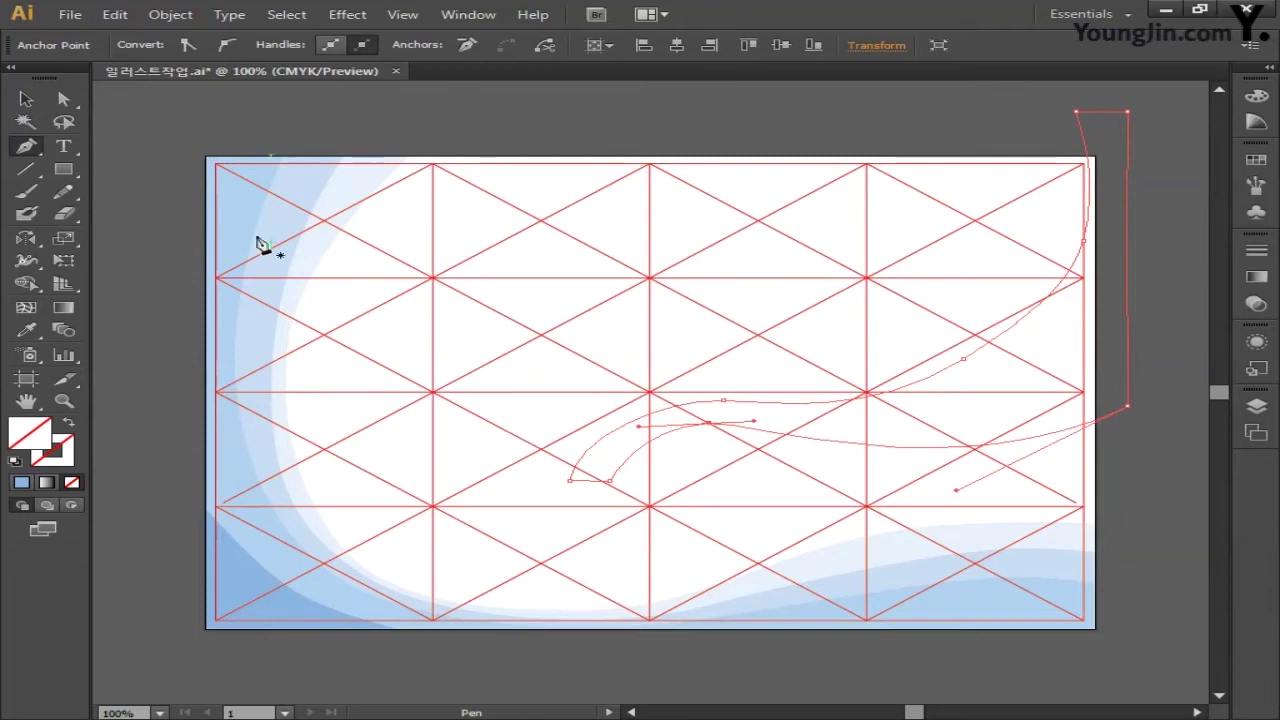
pyautogui.click(26, 99)
pyautogui.doubleClick(72, 462)
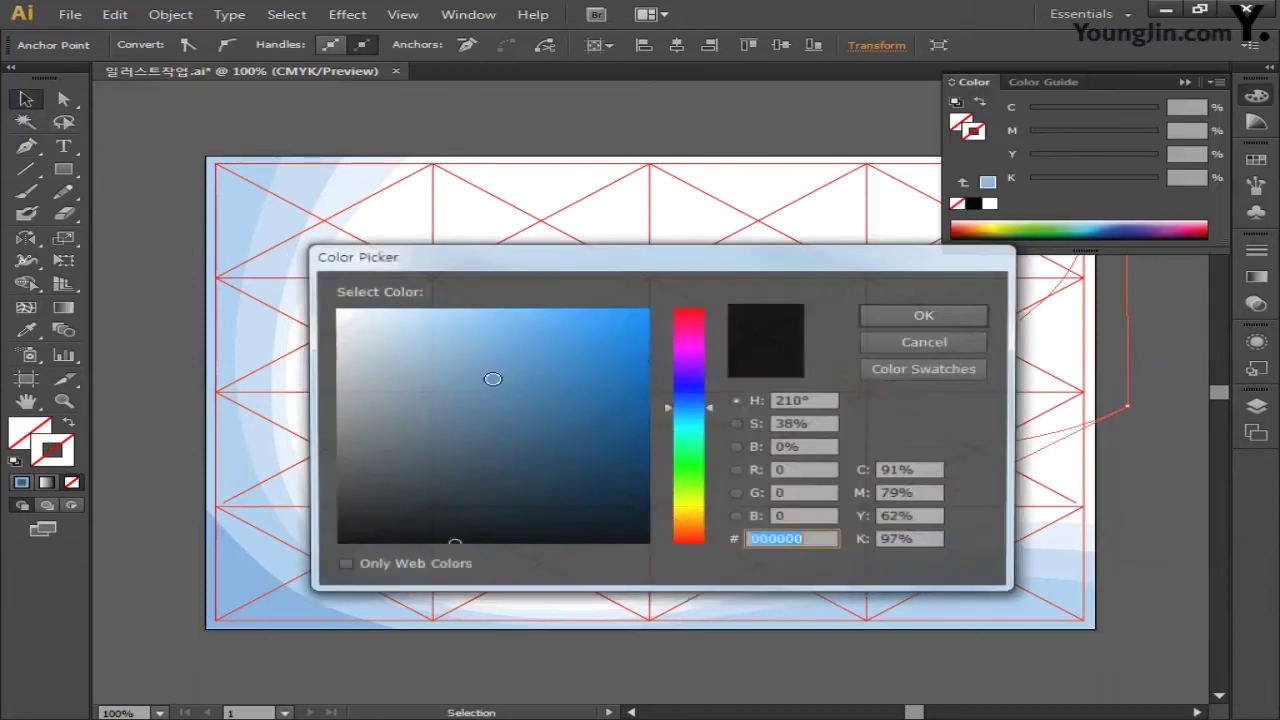
pyautogui.moveTo(489, 374)
pyautogui.mouseDown()
pyautogui.moveTo(586, 374)
pyautogui.moveTo(620, 491)
pyautogui.moveTo(666, 553)
pyautogui.mouseUp()
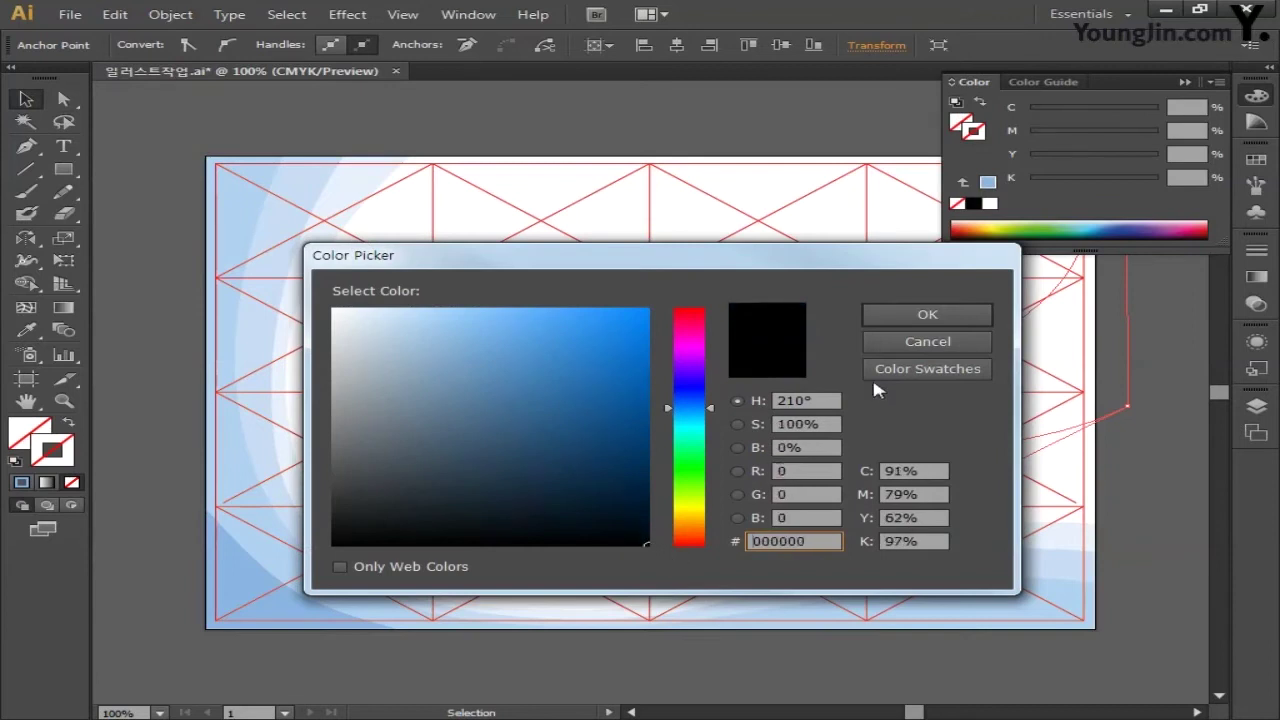
pyautogui.click(916, 317)
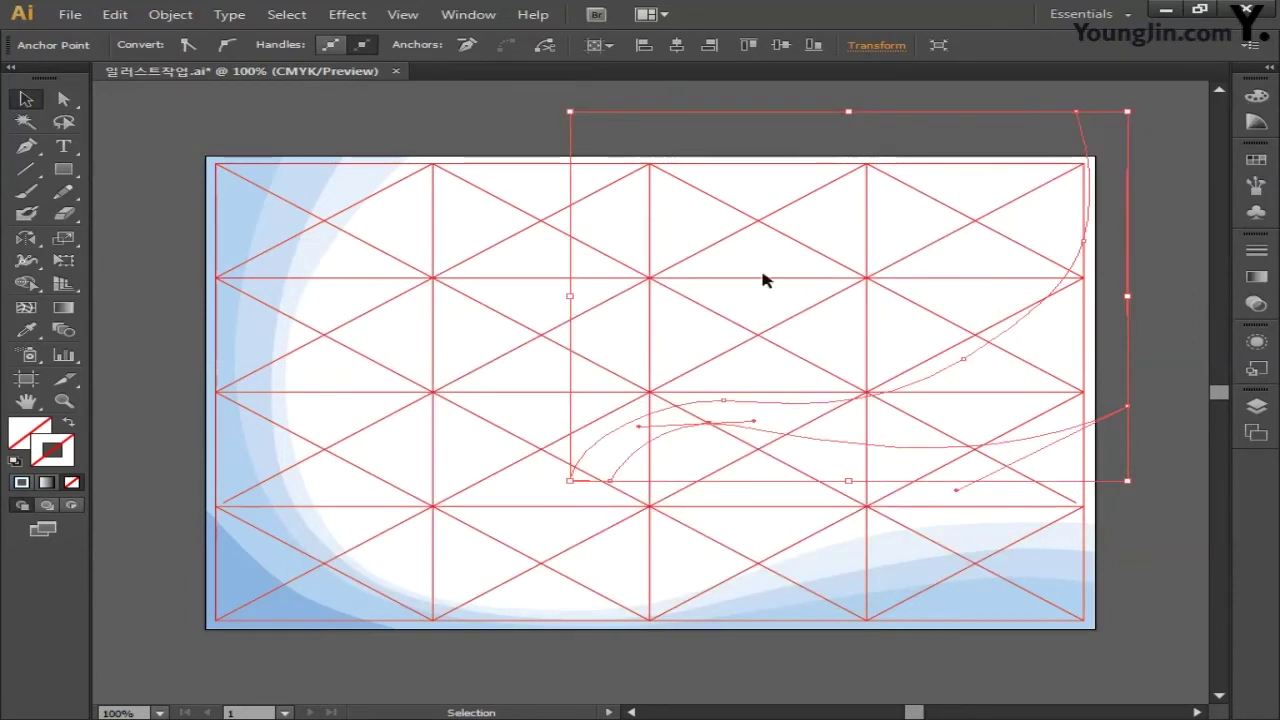
pyautogui.doubleClick(56, 458)
pyautogui.moveTo(580, 495); pyautogui.dragTo(640, 523)
pyautogui.click(927, 314)
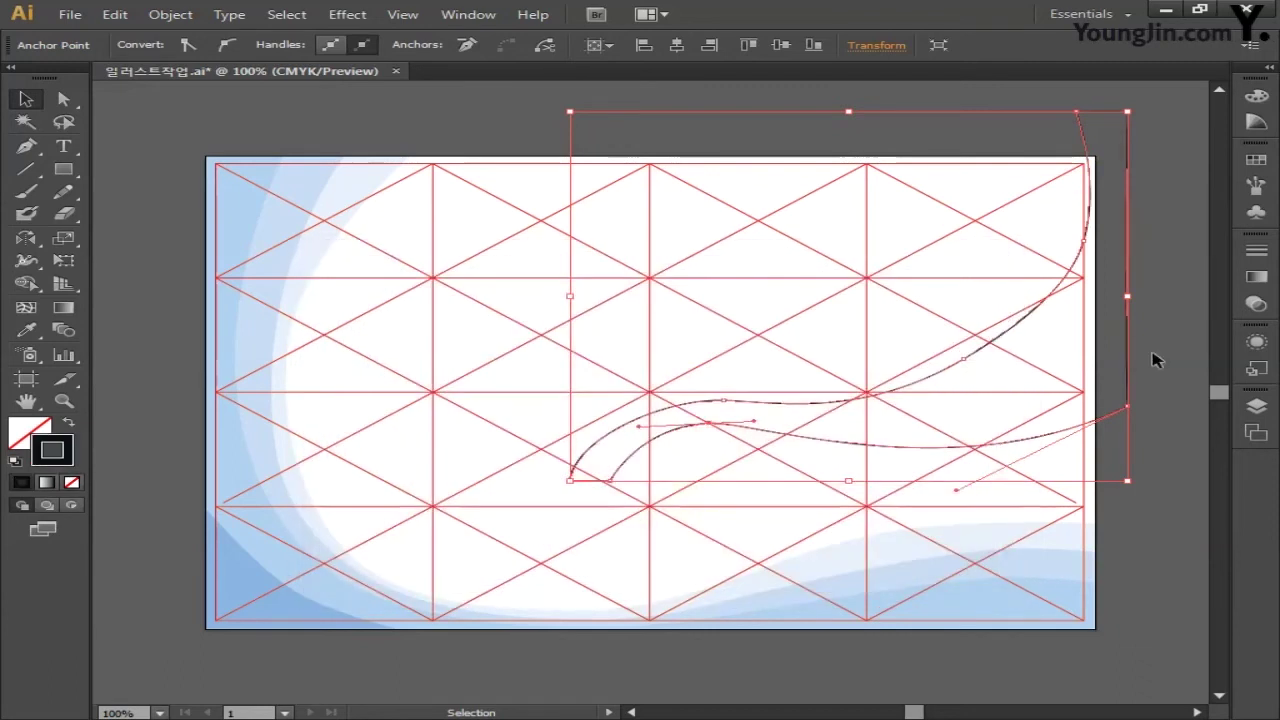
pyautogui.click(1155, 360)
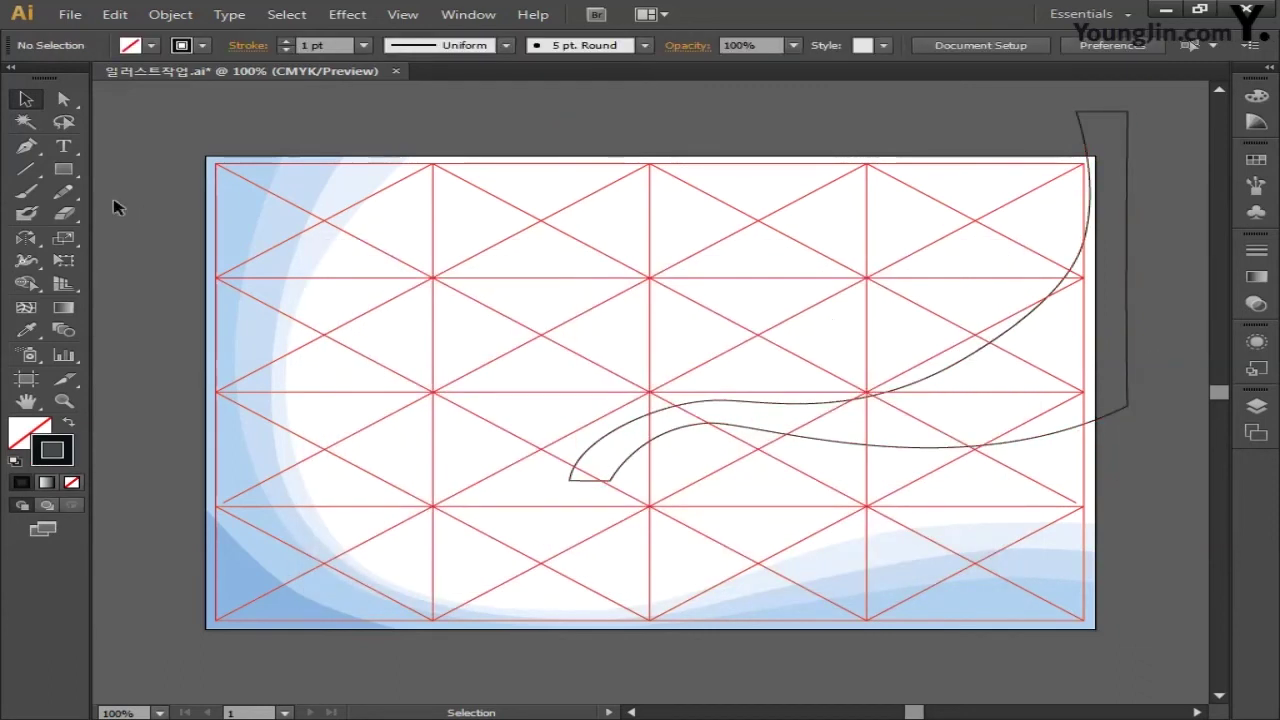
# Draw a second, narrower closed ribbon with straight segments inside the first, extending past the artboard's right edge.
pyautogui.click(26, 146)
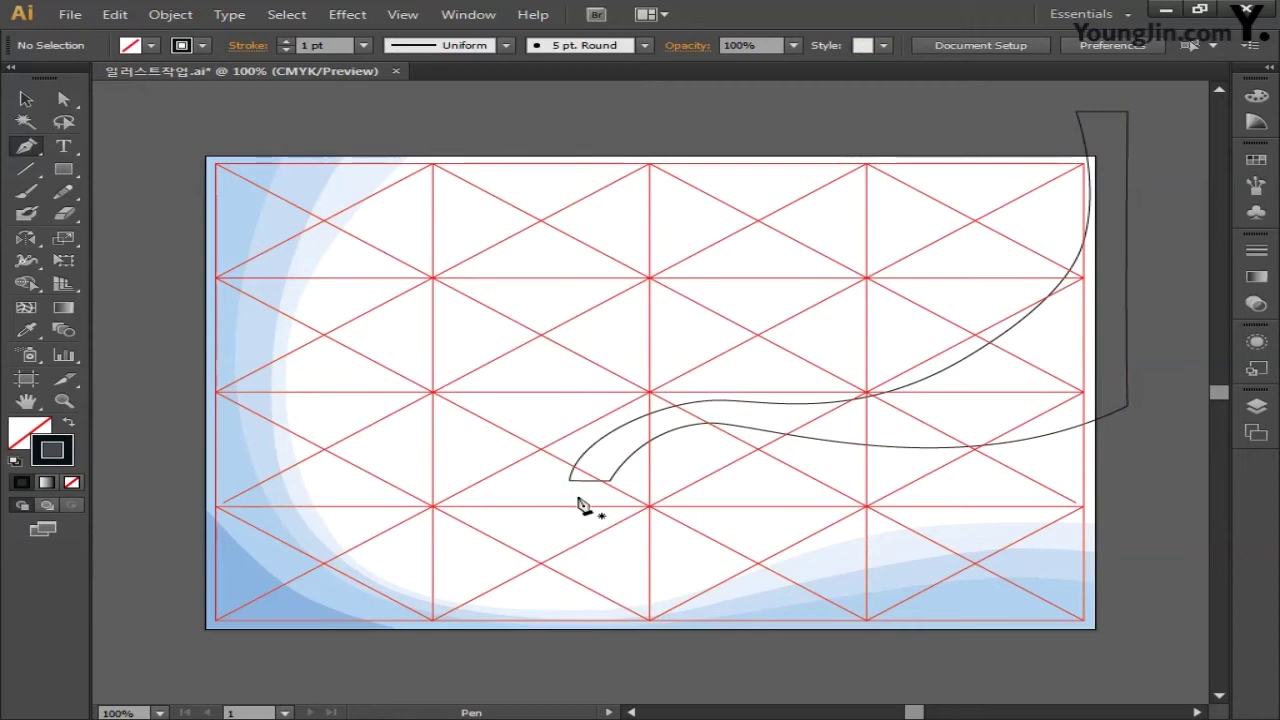
pyautogui.moveTo(570, 495); pyautogui.dragTo(678, 424)
pyautogui.moveTo(1154, 337); pyautogui.dragTo(1143, 309)
pyautogui.moveTo(819, 425); pyautogui.dragTo(680, 425)
pyautogui.moveTo(570, 495); pyautogui.dragTo(605, 480)
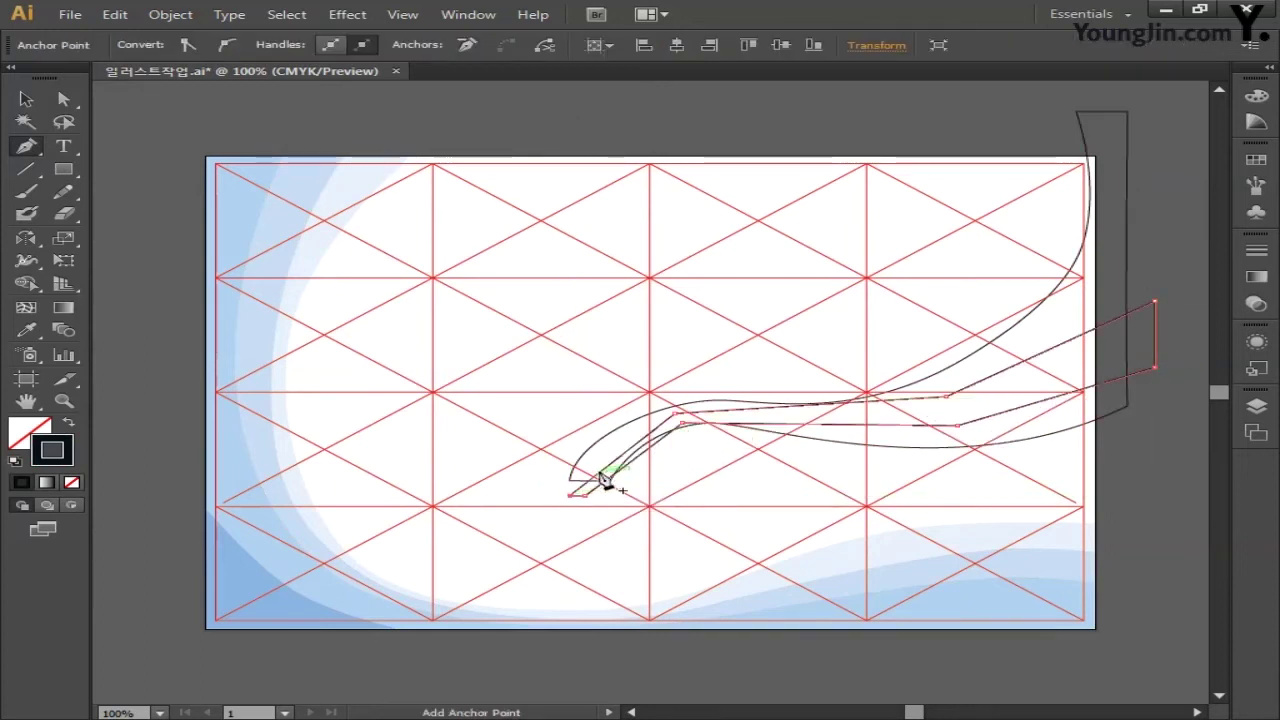
# Turn off Smart Guides and move the narrow ribbon's upper-edge anchors near its left end further outward.
pyautogui.click(416, 24)
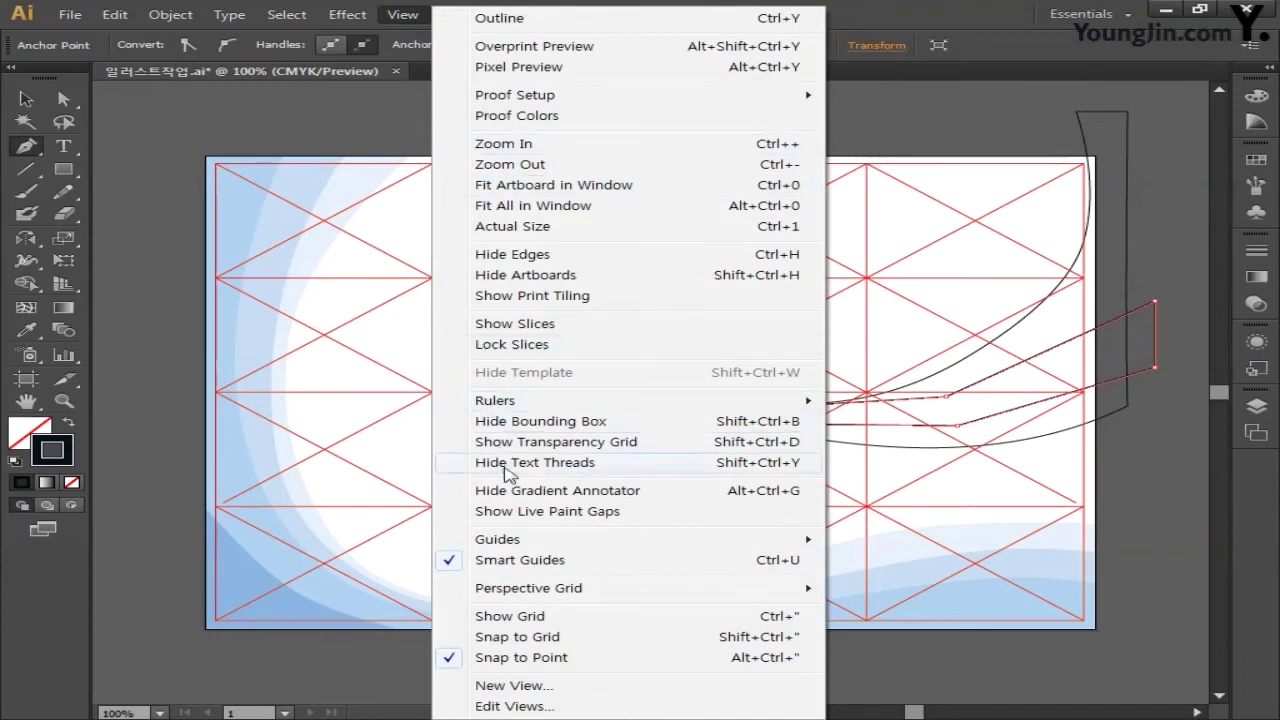
pyautogui.click(519, 562)
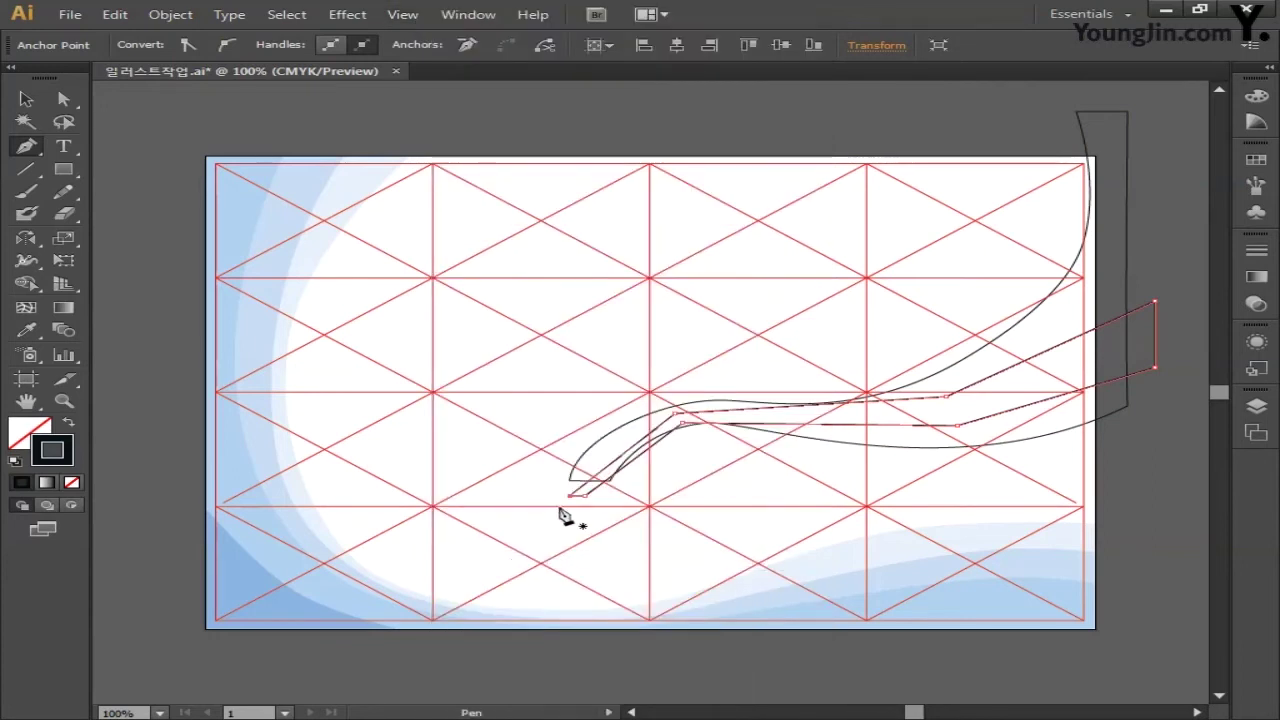
pyautogui.click(63, 99)
pyautogui.click(26, 145)
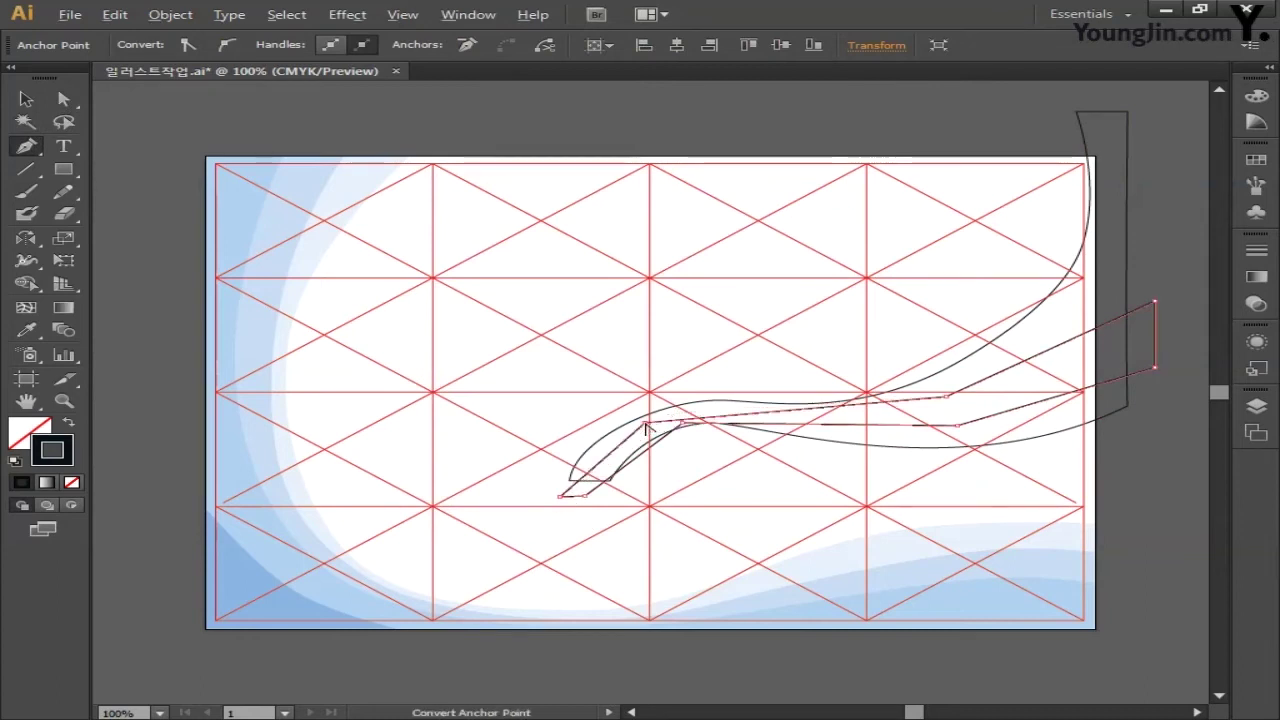
# Curve both long edges of the narrow ribbon and adjust its anchors so it flows along the larger ribbon.
pyautogui.moveTo(651, 426); pyautogui.dragTo(690, 403)
pyautogui.moveTo(588, 496); pyautogui.dragTo(686, 429)
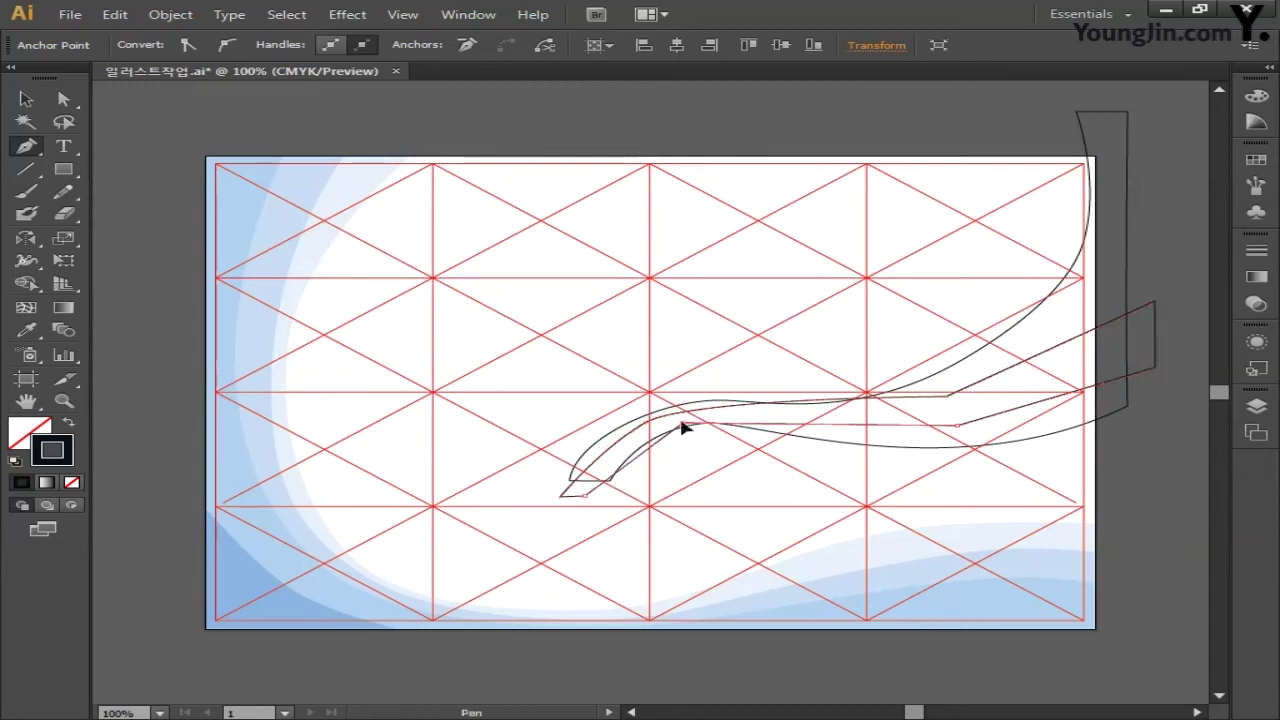
pyautogui.moveTo(948, 400); pyautogui.dragTo(960, 435)
pyautogui.moveTo(594, 494)
pyautogui.mouseDown()
pyautogui.moveTo(657, 434)
pyautogui.moveTo(686, 440)
pyautogui.moveTo(577, 503)
pyautogui.moveTo(686, 423)
pyautogui.moveTo(595, 505)
pyautogui.mouseUp()
pyautogui.keyDown('ctrl'); pyautogui.click(945, 435); pyautogui.keyUp('ctrl')
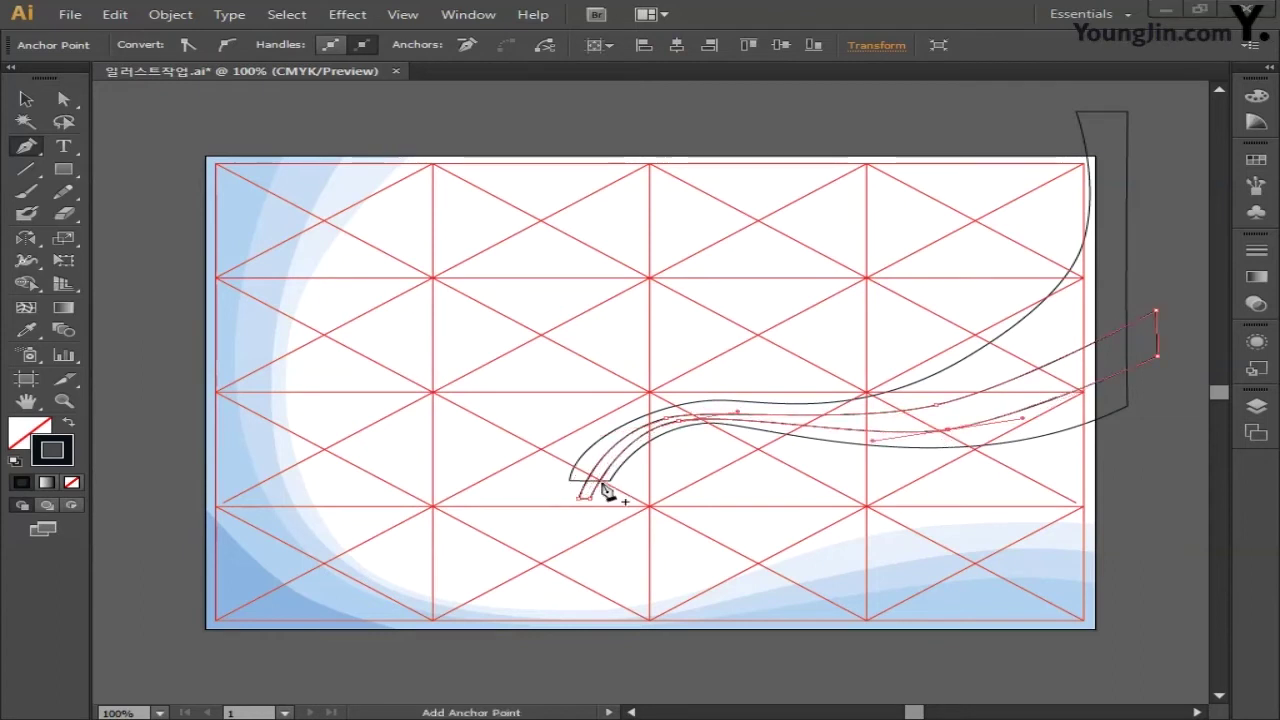
# Select both overlapping ribbons and split them into separate pieces with the Pathfinder Divide operation.
pyautogui.click(26, 99)
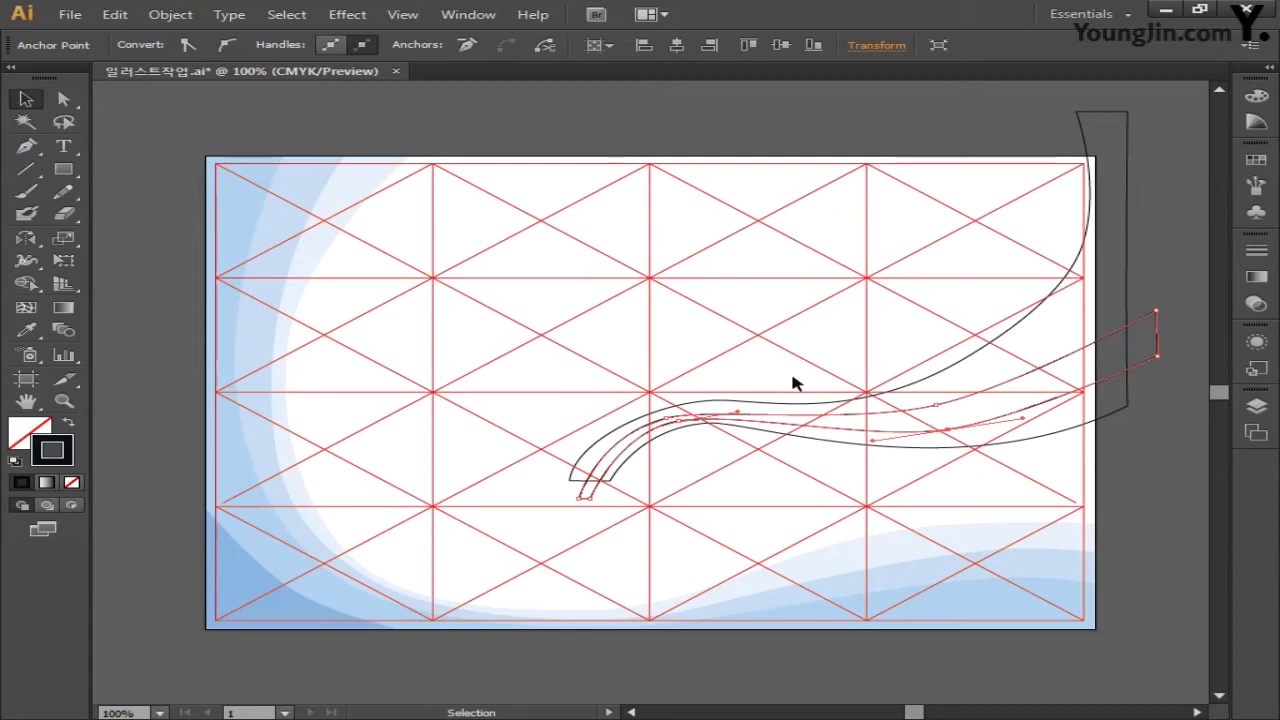
pyautogui.click(468, 15)
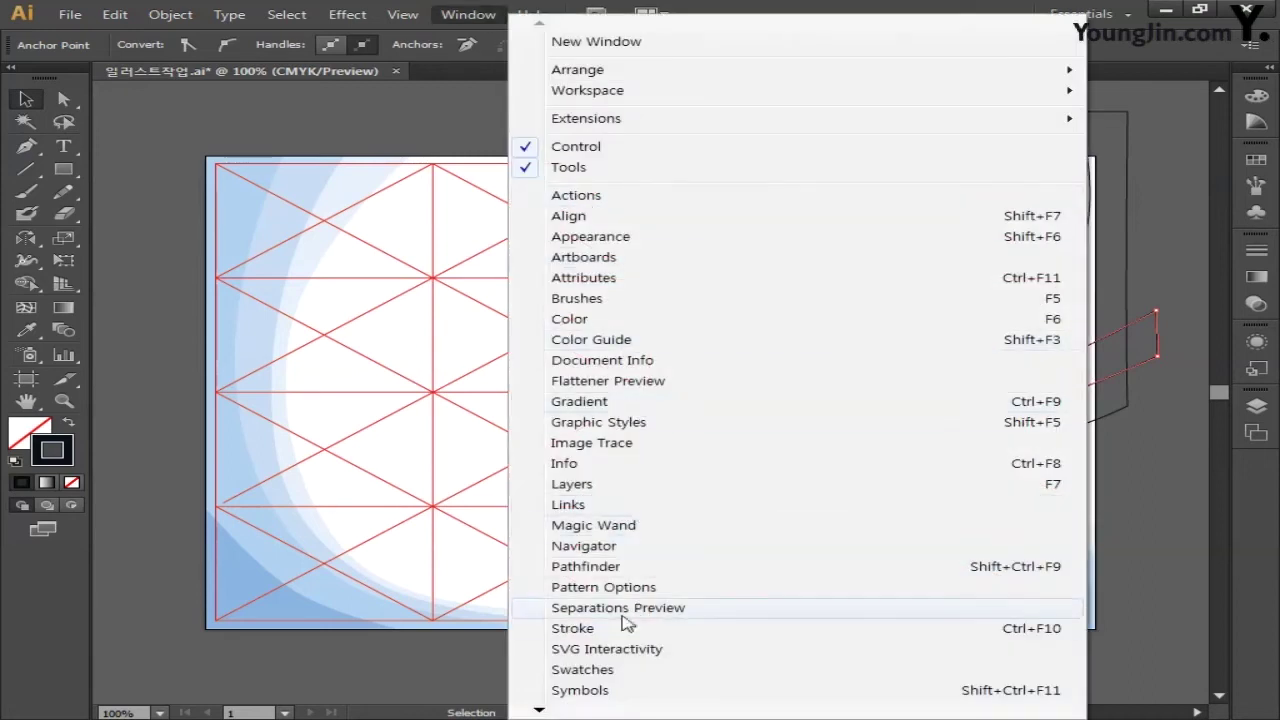
pyautogui.click(619, 566)
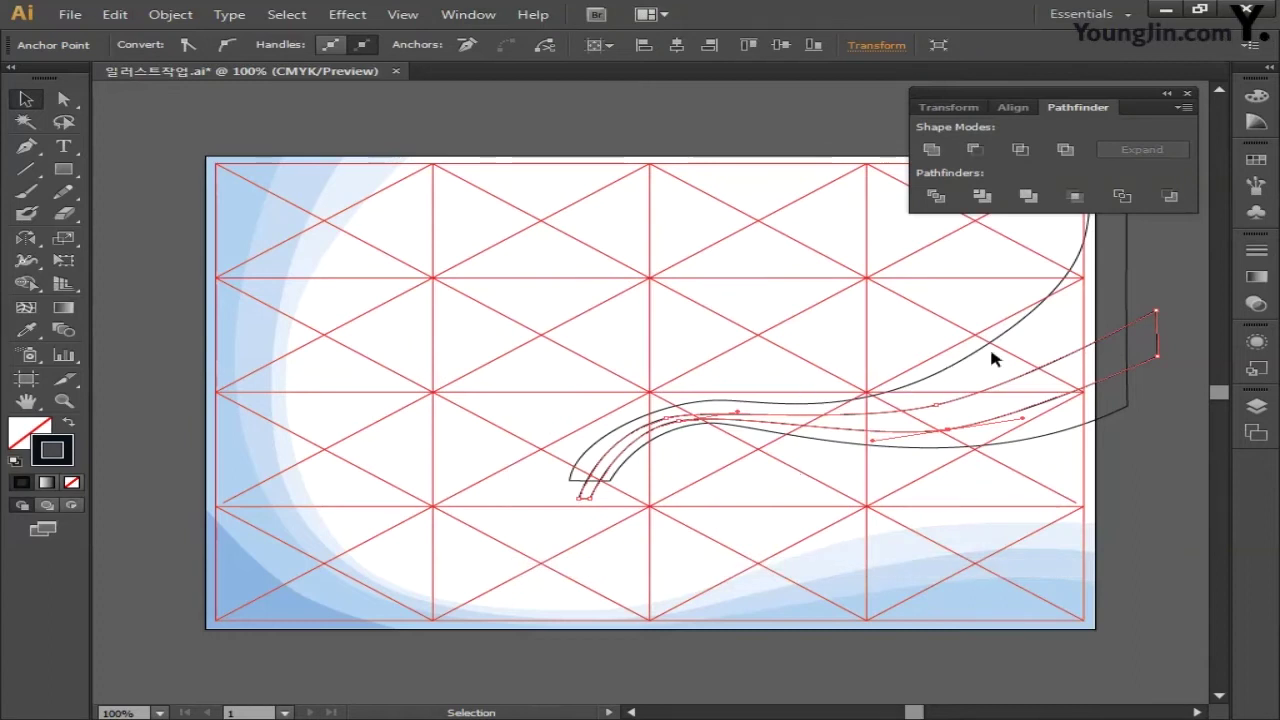
pyautogui.click(1156, 304)
pyautogui.moveTo(1136, 400); pyautogui.dragTo(1123, 323)
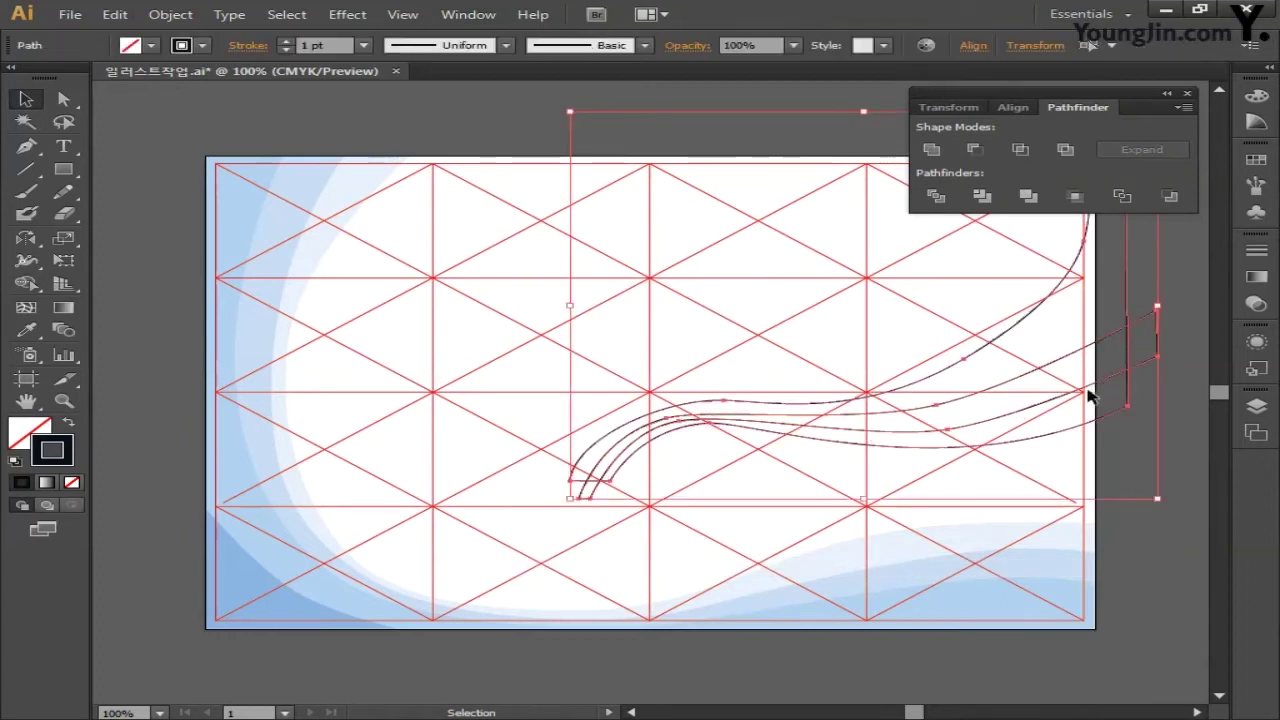
pyautogui.click(934, 196)
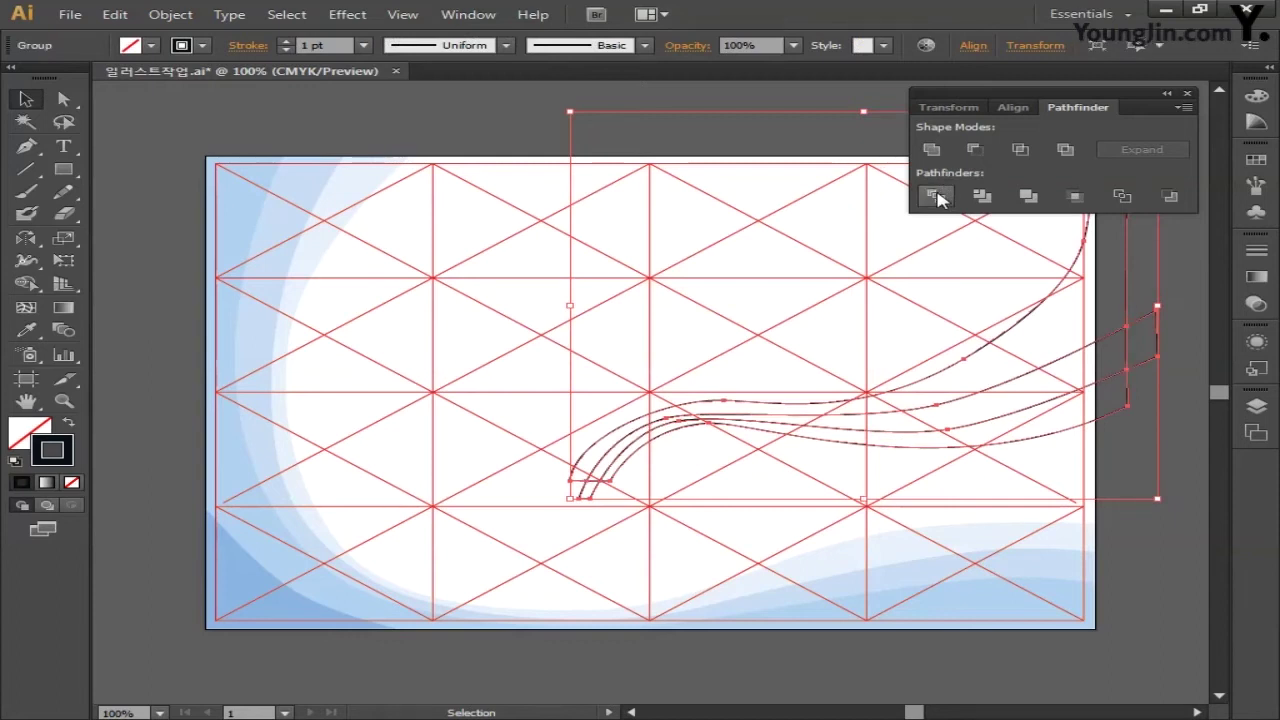
# Fill only the upper band of the divided ribbon with CMYK 18, 4, 0, 0.
pyautogui.click(63, 99)
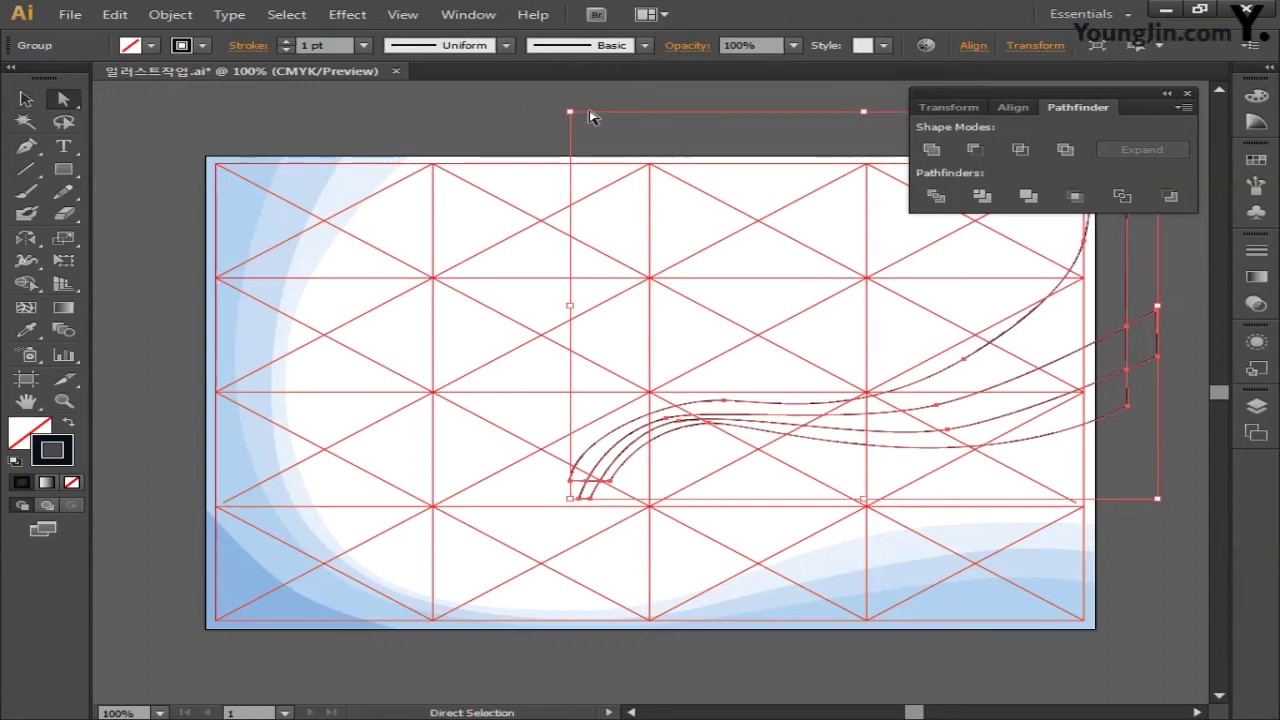
pyautogui.click(589, 113)
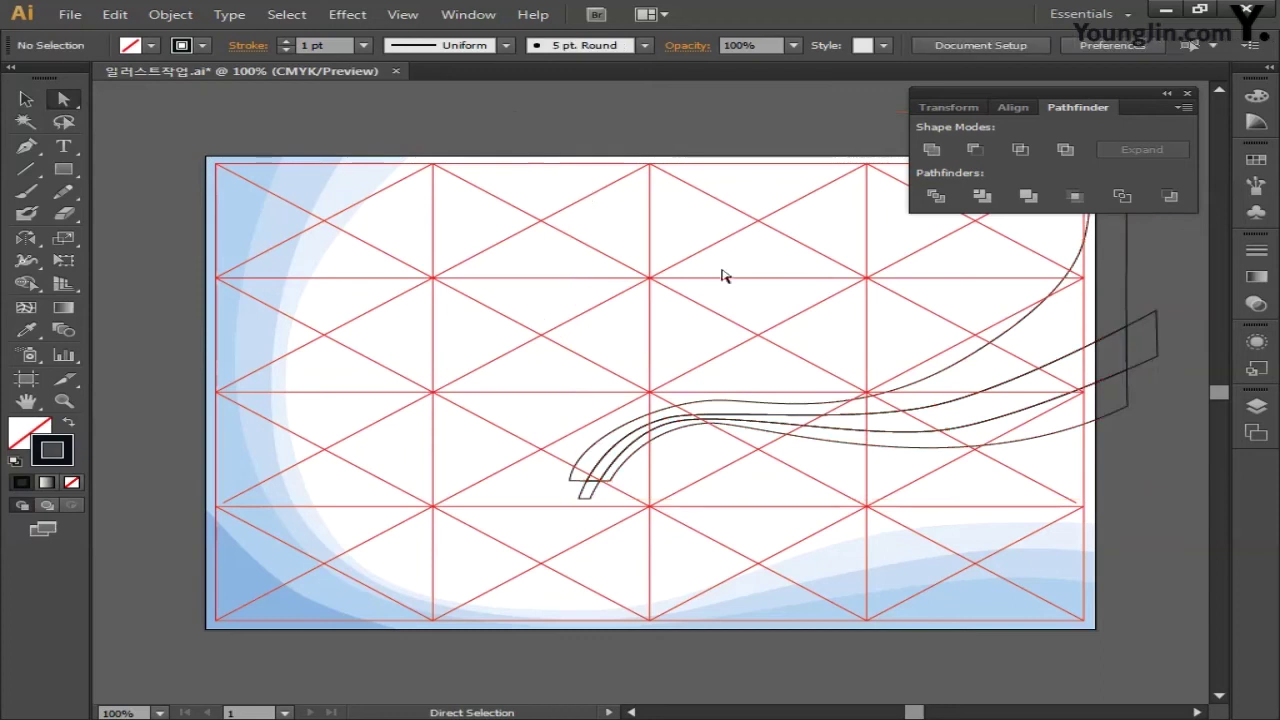
pyautogui.click(1127, 316)
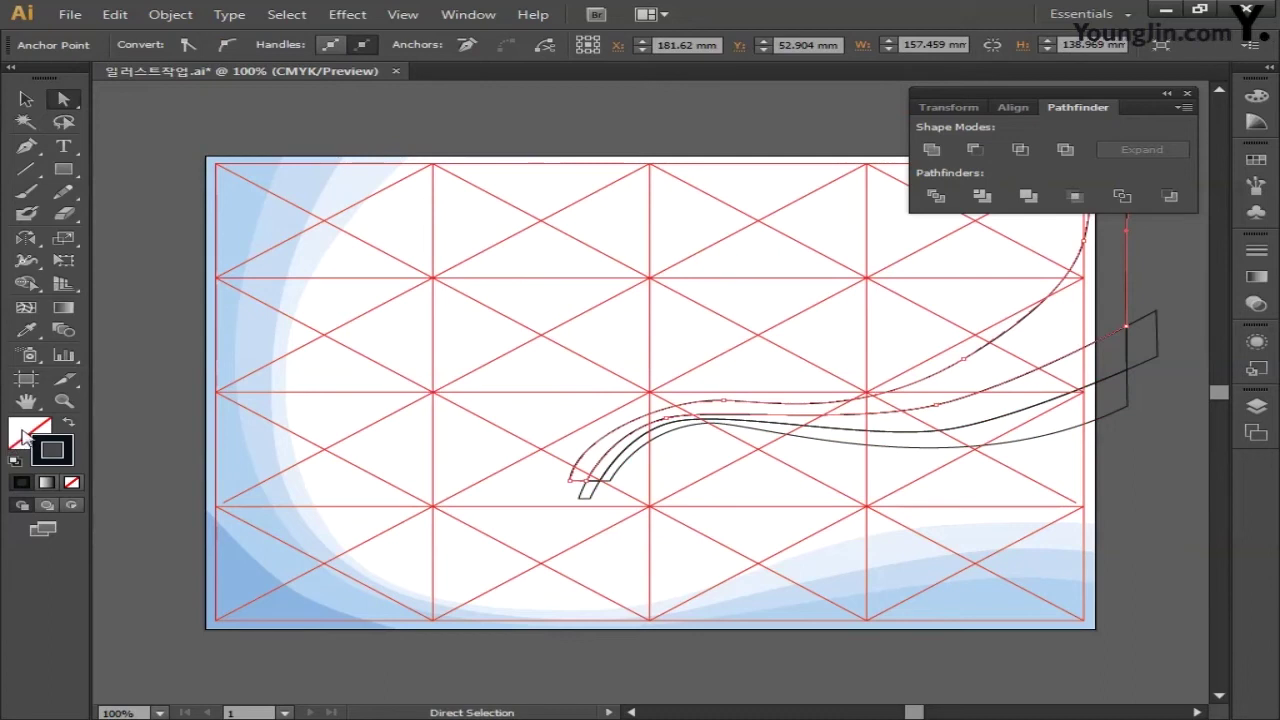
pyautogui.doubleClick(28, 433)
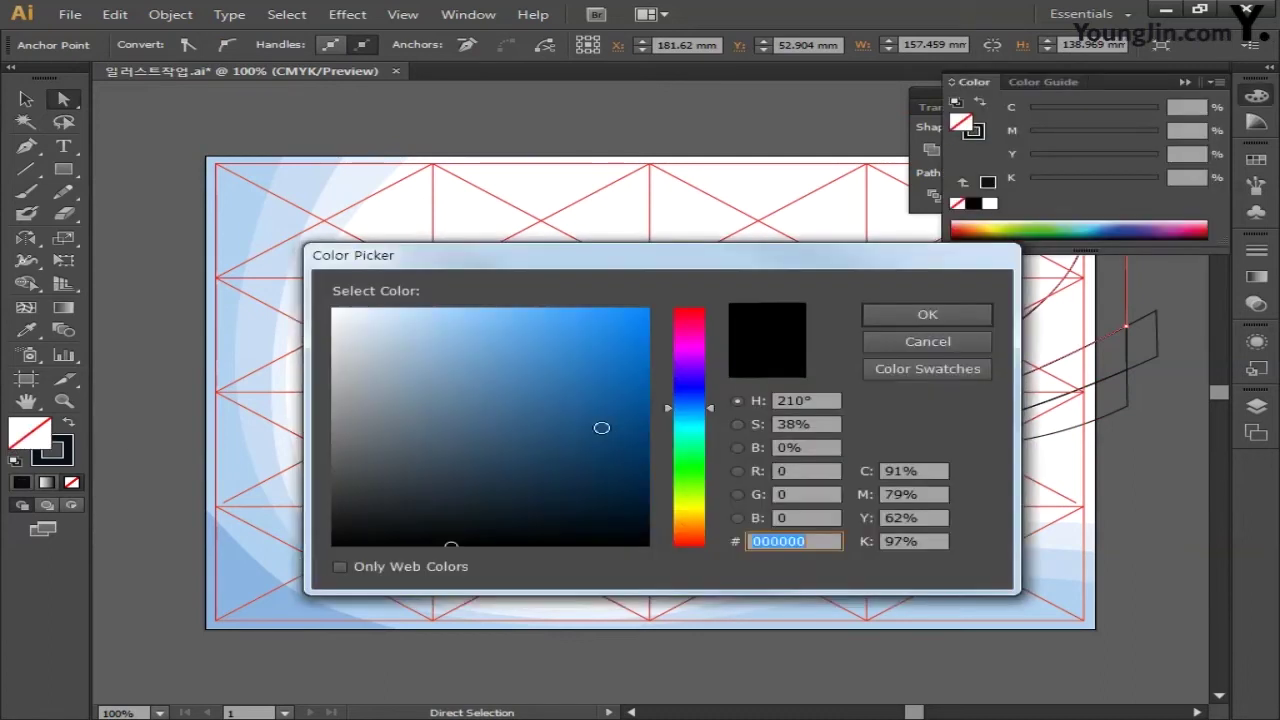
pyautogui.click(901, 471)
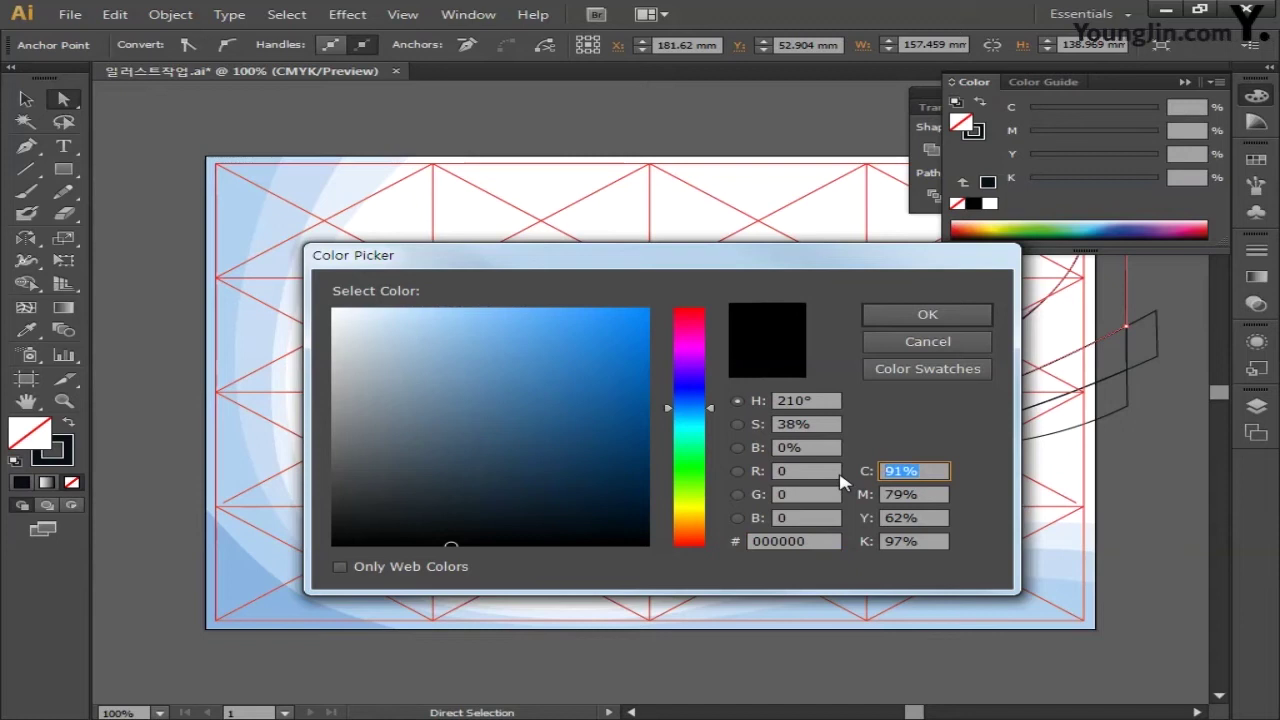
pyautogui.write('18')
pyautogui.press('Tab')
pyautogui.write('4')
pyautogui.press('Tab')
pyautogui.write('0')
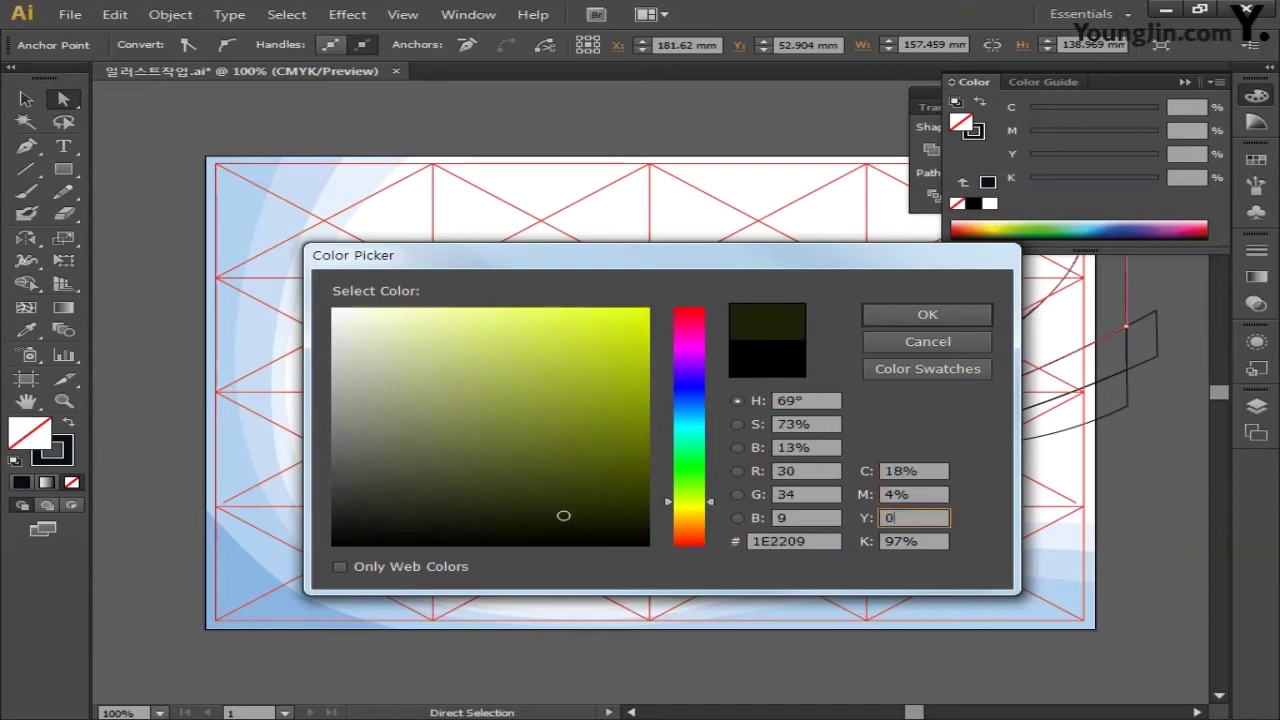
pyautogui.press('Tab')
pyautogui.write('0')
pyautogui.press('Return')
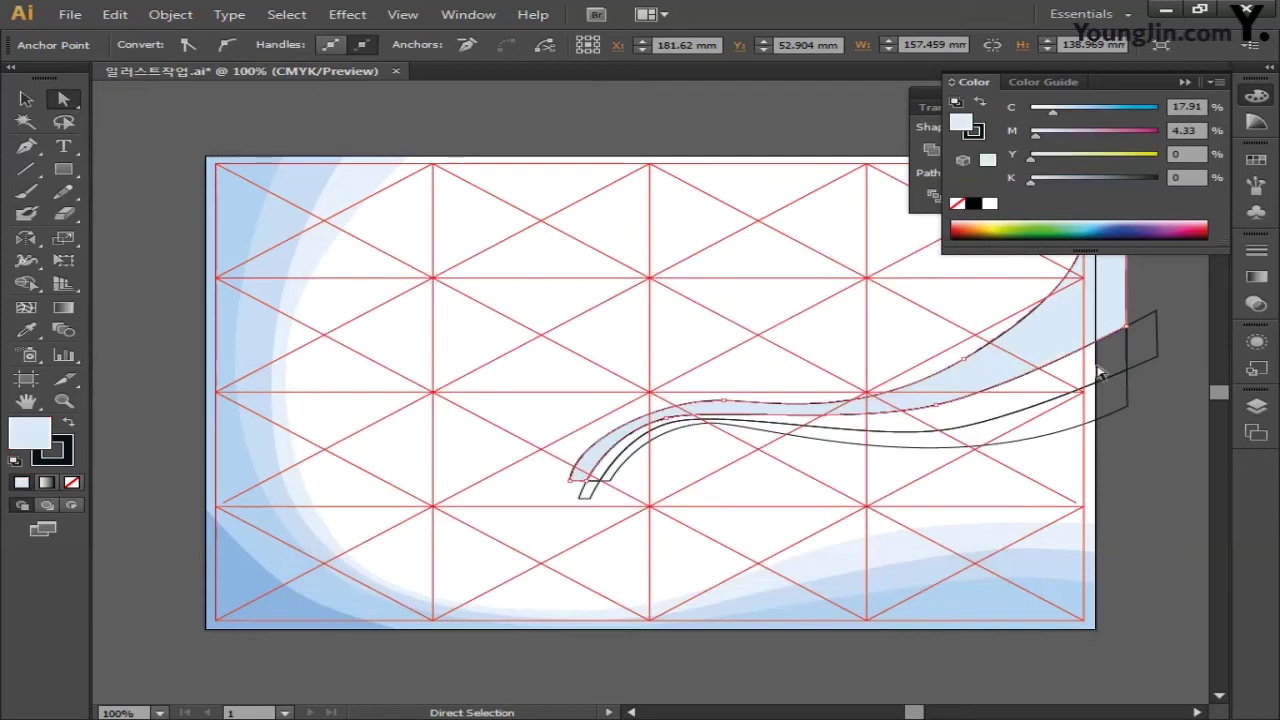
# Fill the middle band of the ribbon with CMYK 24, 4, 0, 0.
pyautogui.click(1128, 367)
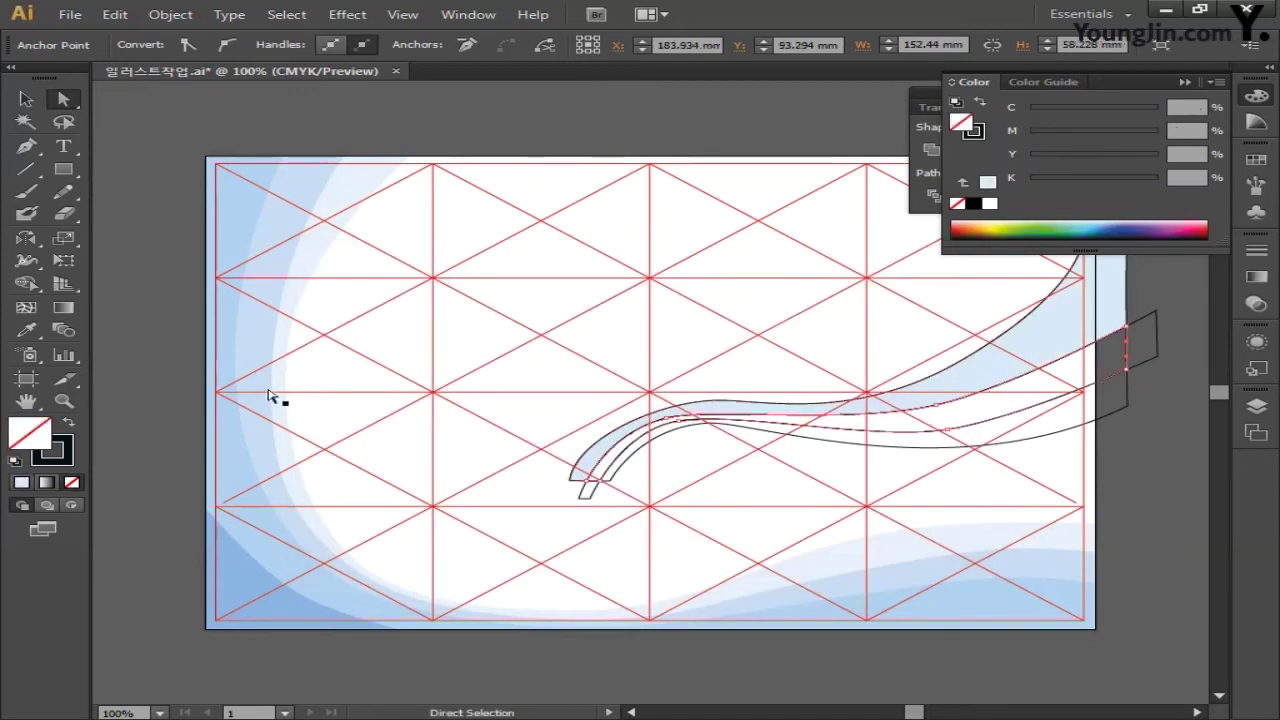
pyautogui.doubleClick(30, 432)
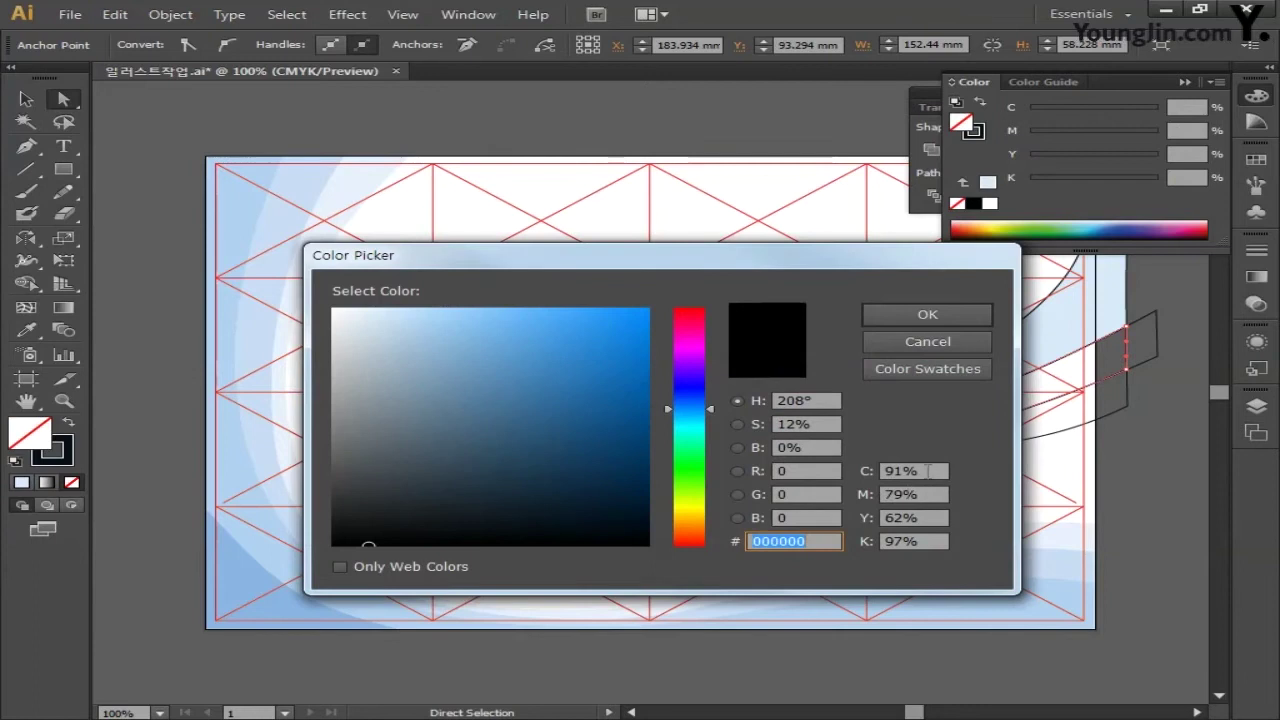
pyautogui.click(928, 470)
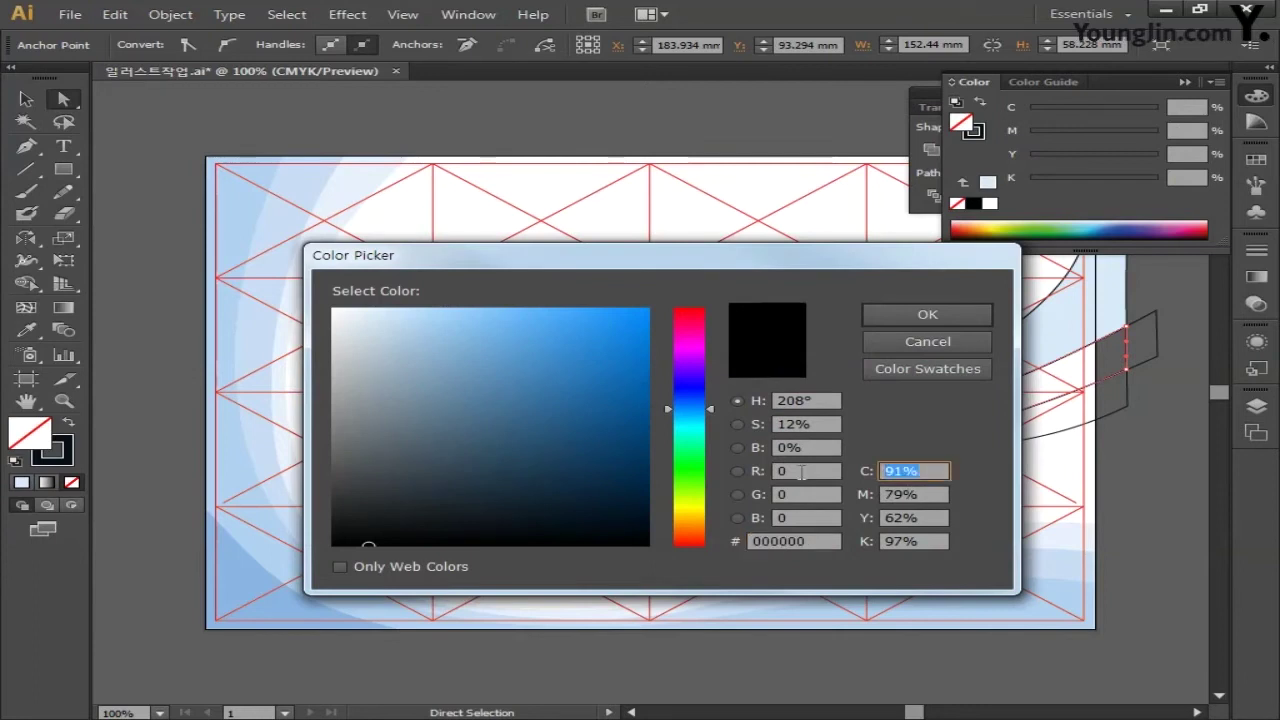
pyautogui.write('24')
pyautogui.press('Tab')
pyautogui.write('4')
pyautogui.press('Tab')
pyautogui.write('0')
pyautogui.press('Tab')
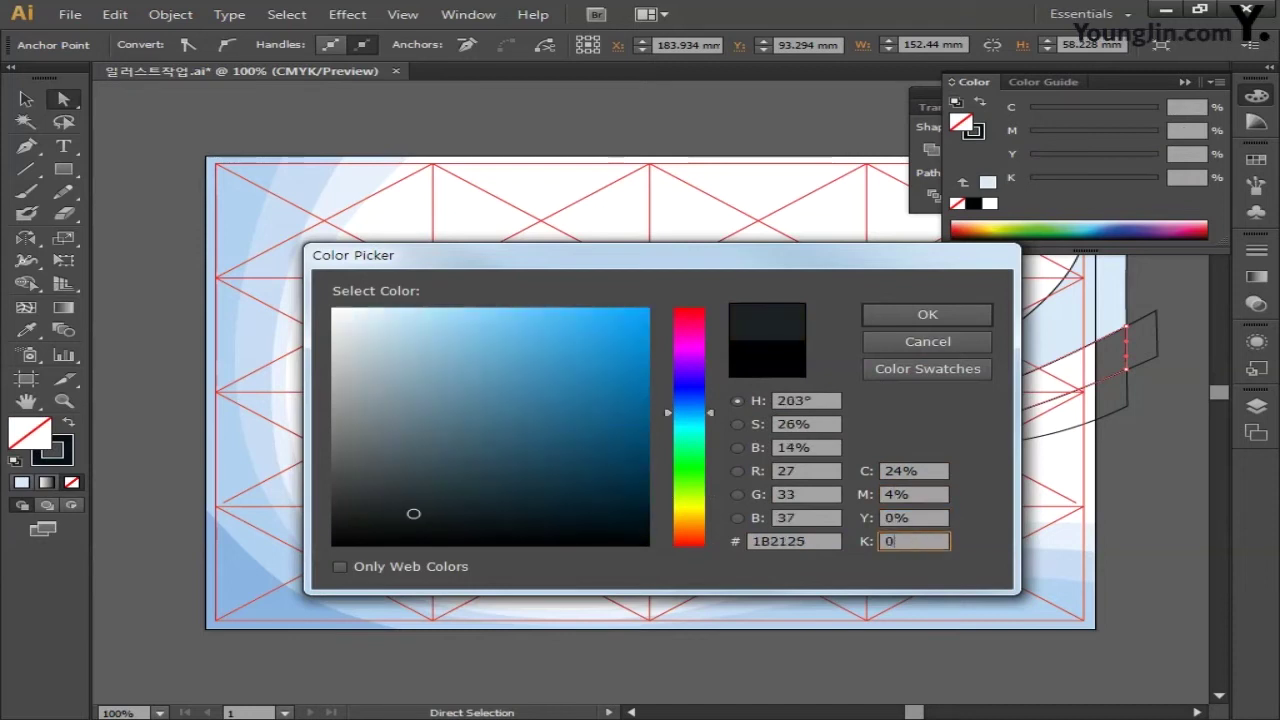
pyautogui.write('0')
pyautogui.press('Return')
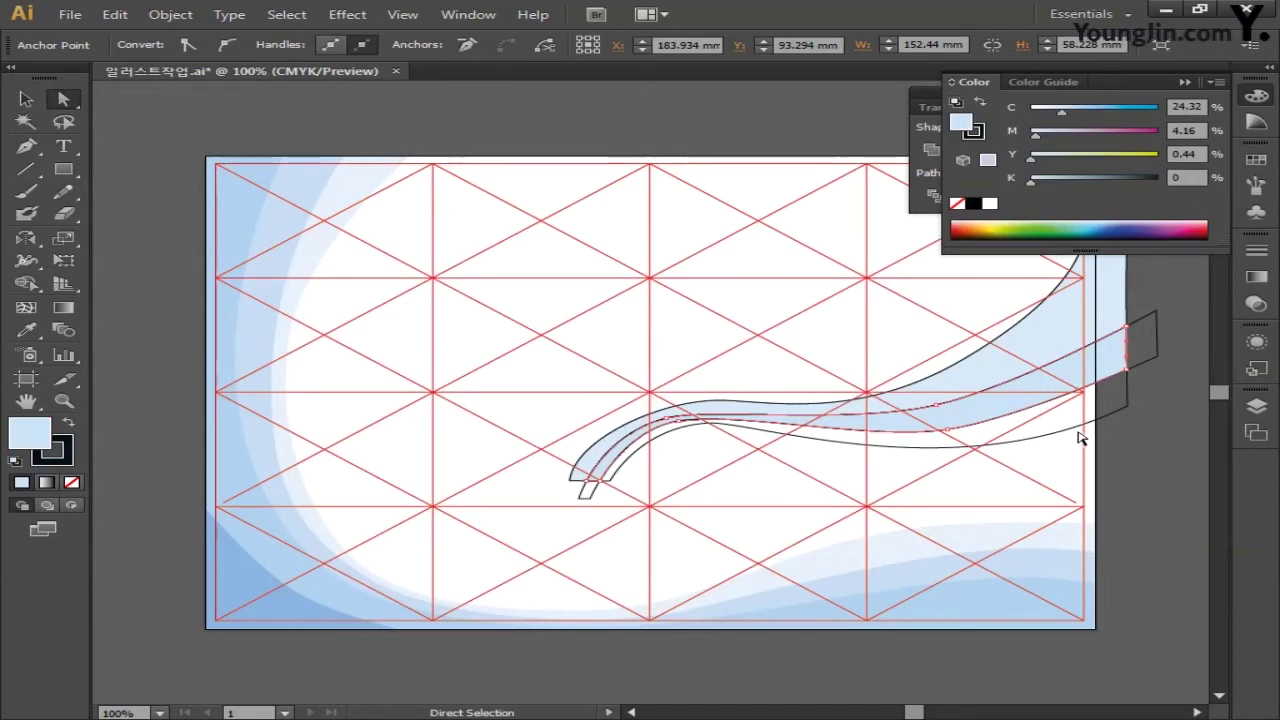
# Fill the lower band of the ribbon with CMYK 29, 5, 0, 0 and deselect it.
pyautogui.click(1079, 435)
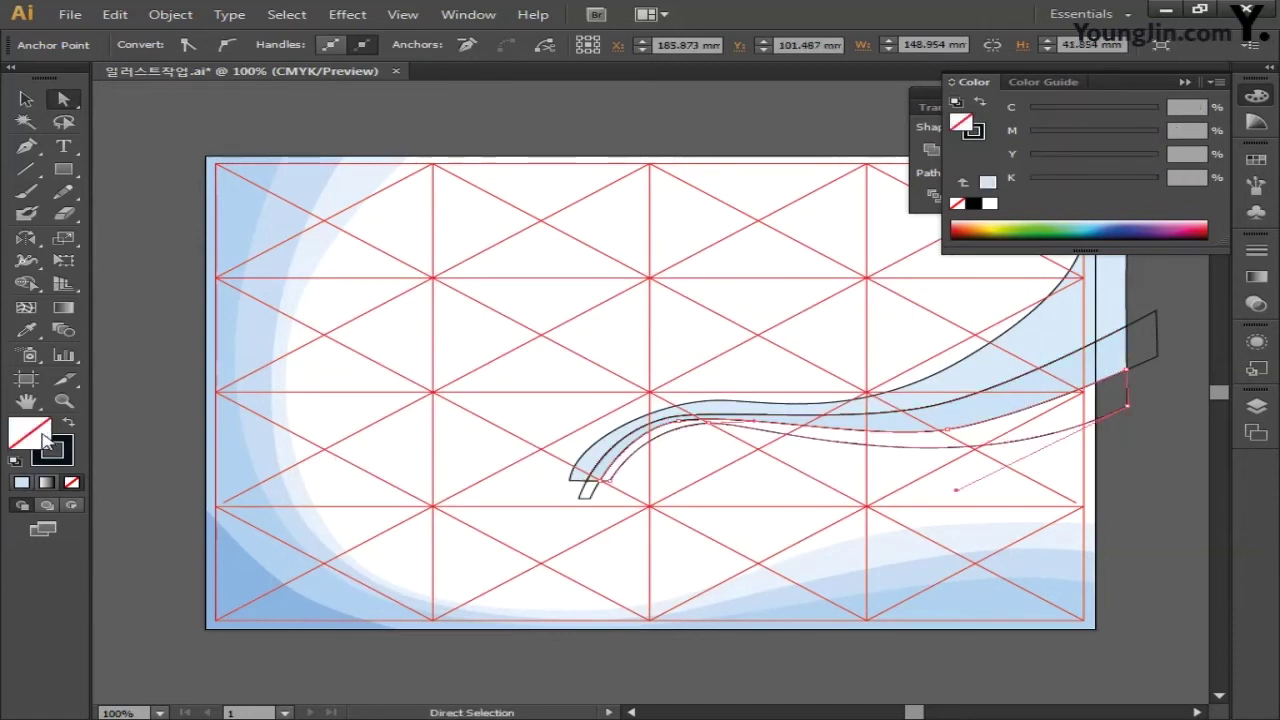
pyautogui.doubleClick(43, 437)
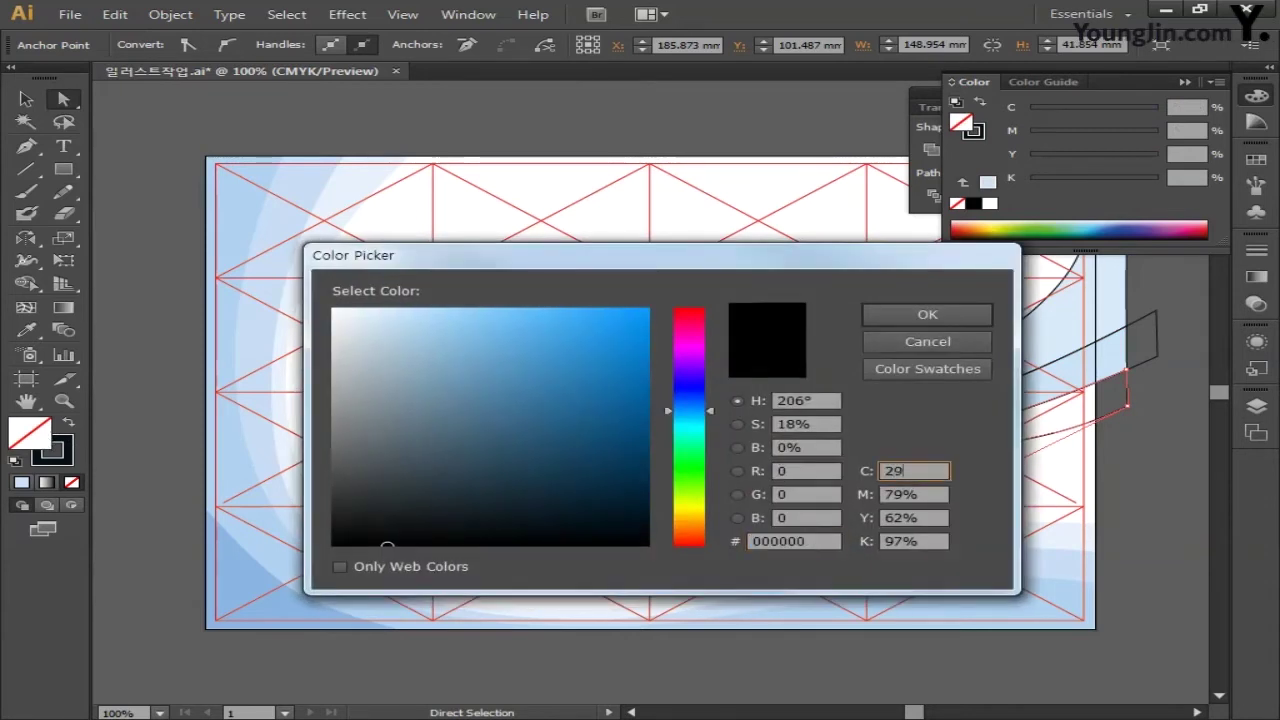
pyautogui.write('29')
pyautogui.press('Tab')
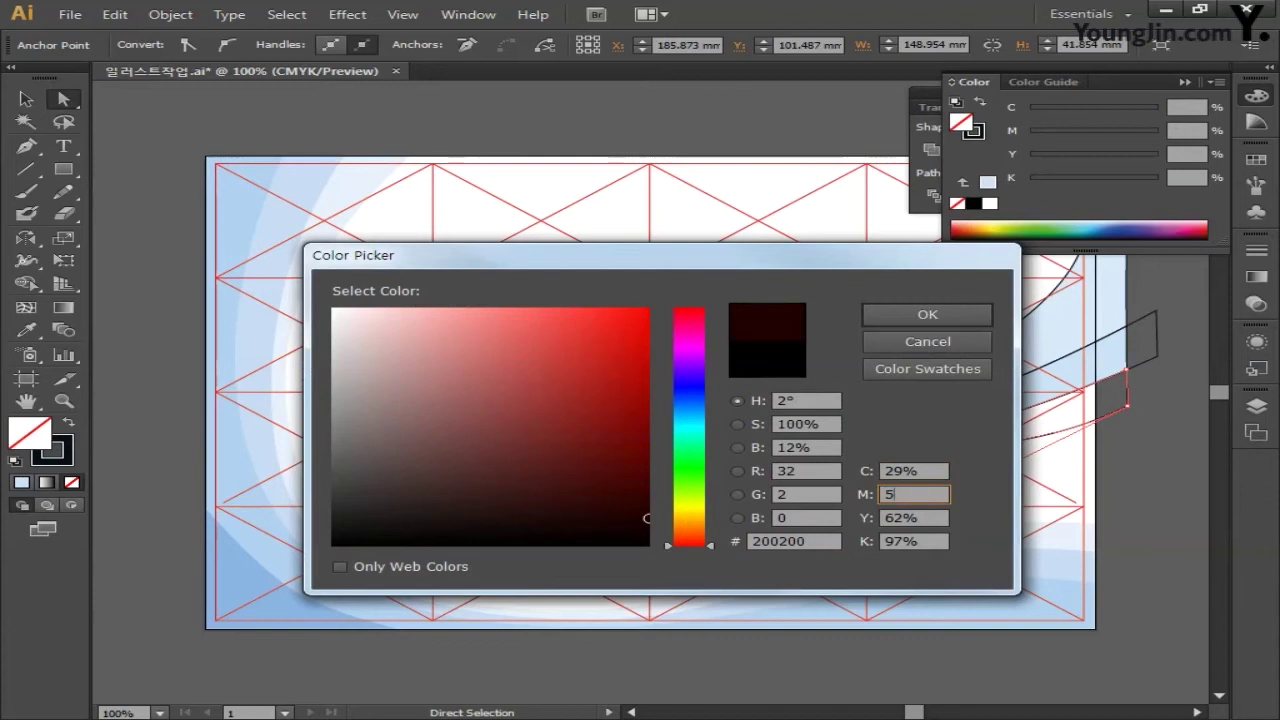
pyautogui.write('5')
pyautogui.press('Tab')
pyautogui.write('0')
pyautogui.press('Tab')
pyautogui.write('0')
pyautogui.press('Return')
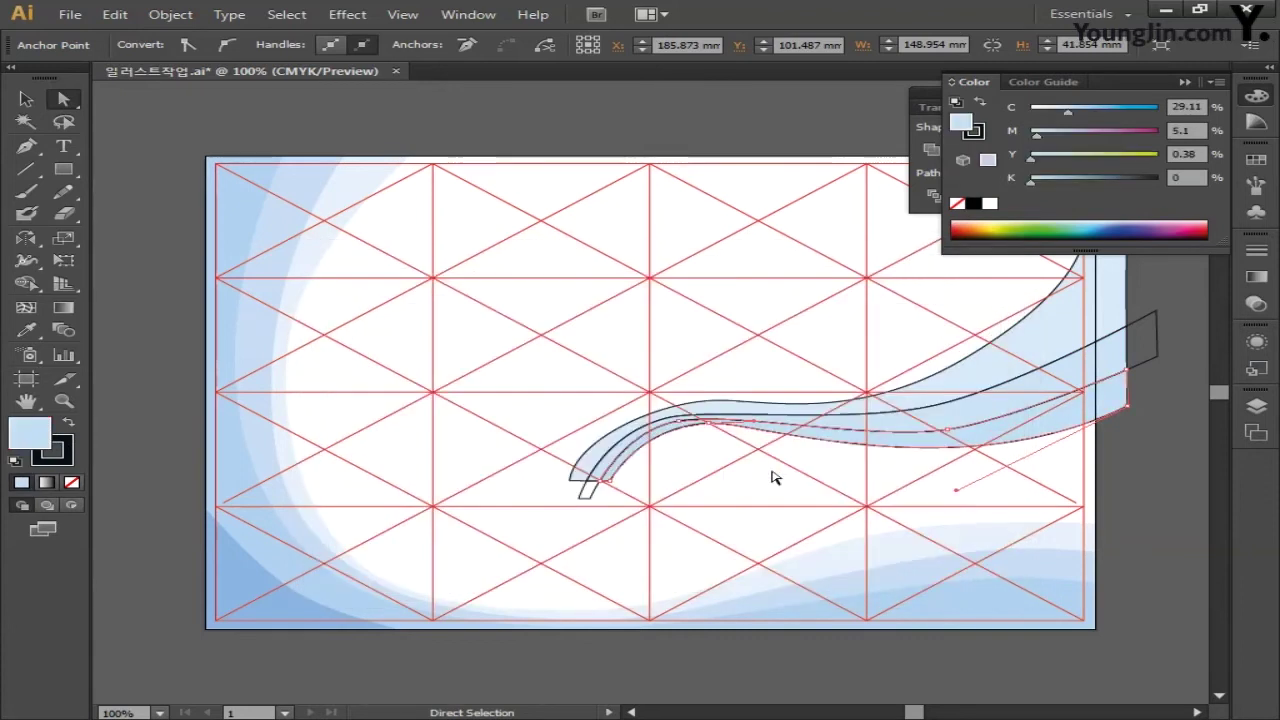
pyautogui.click(26, 99)
pyautogui.click(1158, 453)
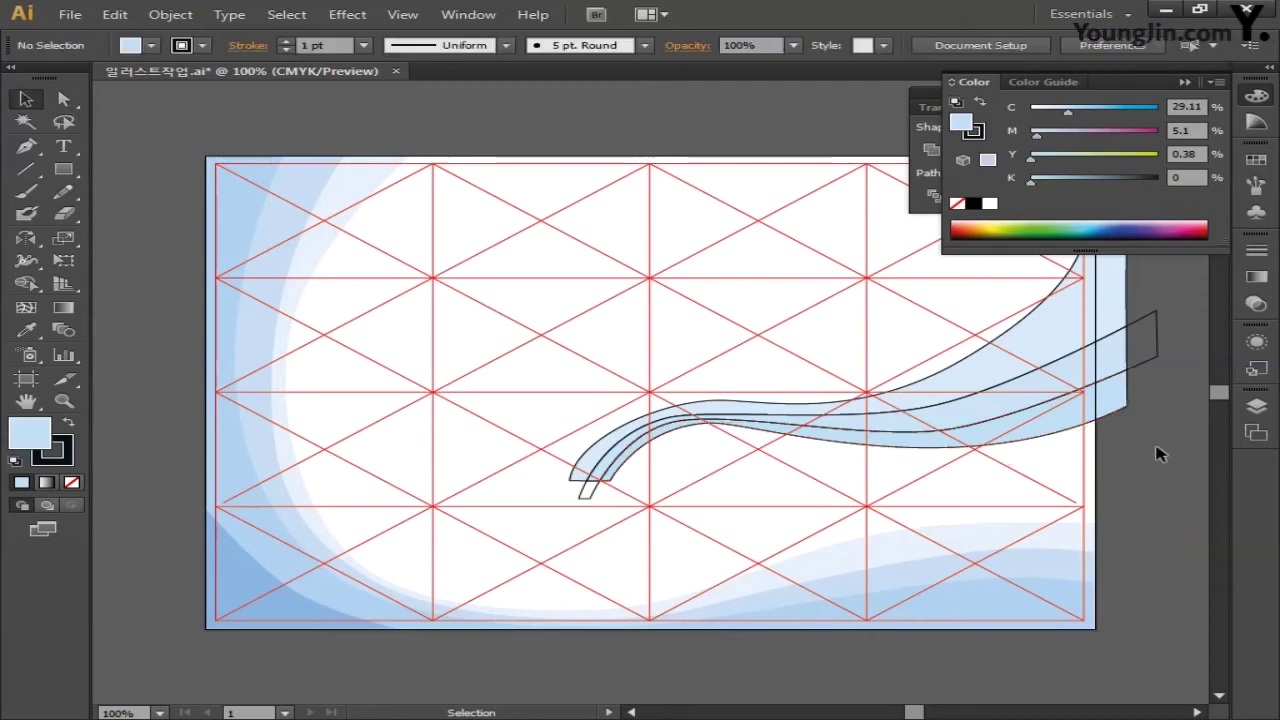
# Remove the stroke from the whole ribbon group, close the colour settings and deselect the group.
pyautogui.click(1117, 295)
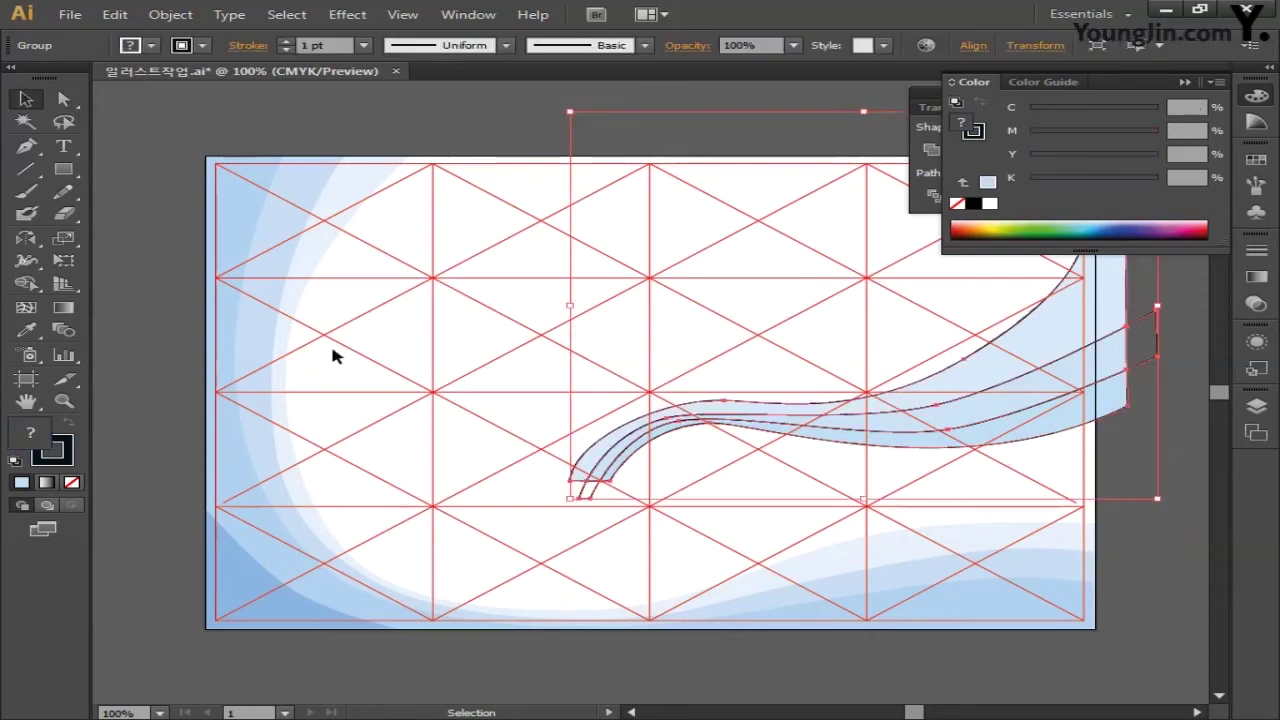
pyautogui.click(72, 482)
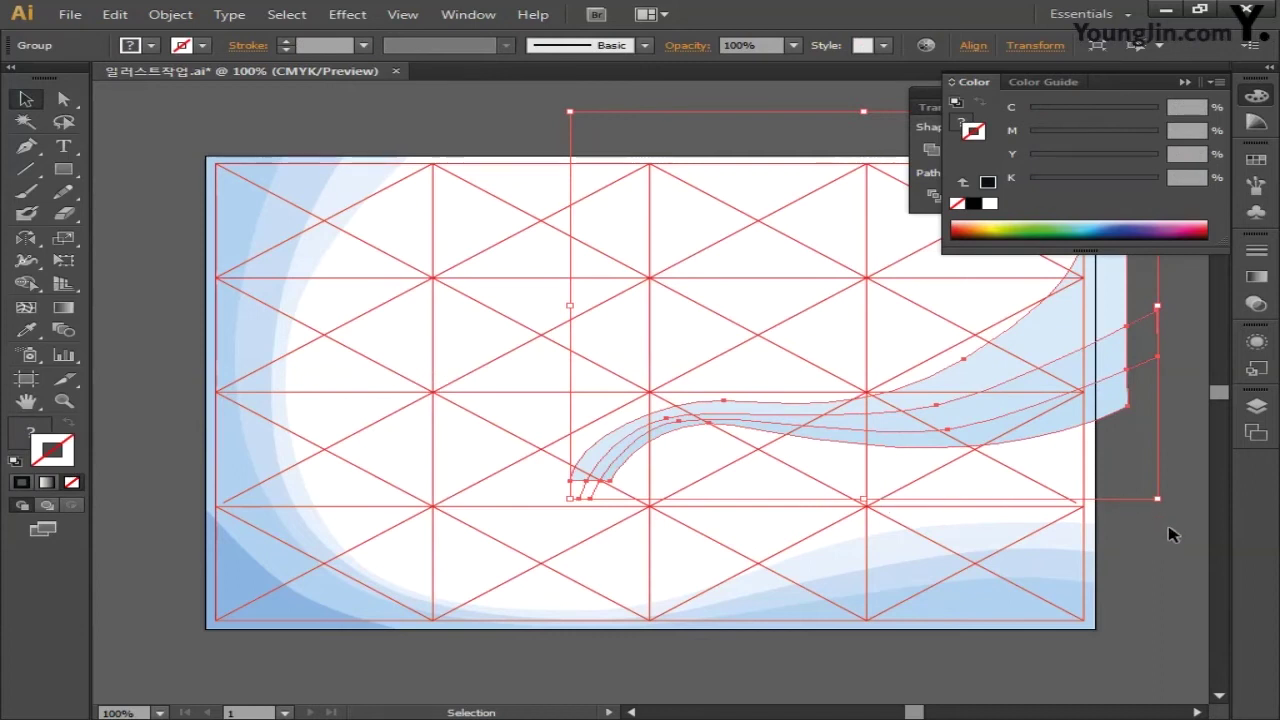
pyautogui.click(1257, 95)
pyautogui.click(1194, 94)
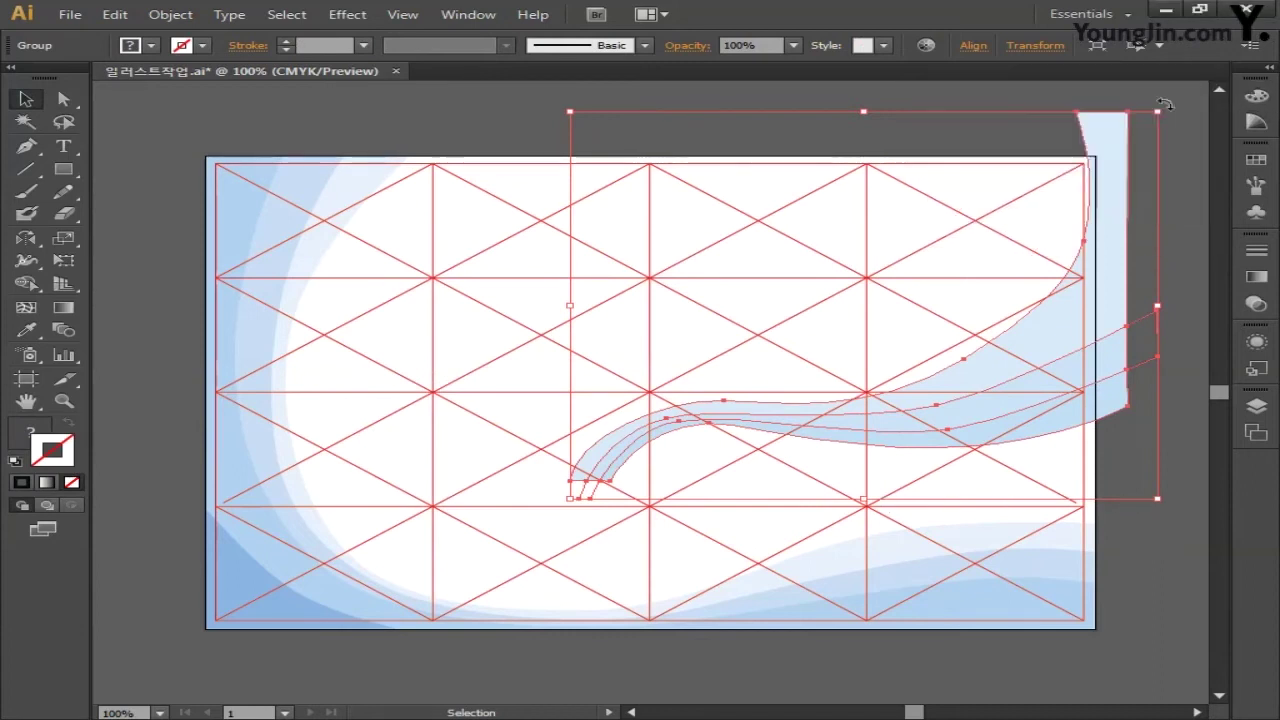
pyautogui.click(877, 137)
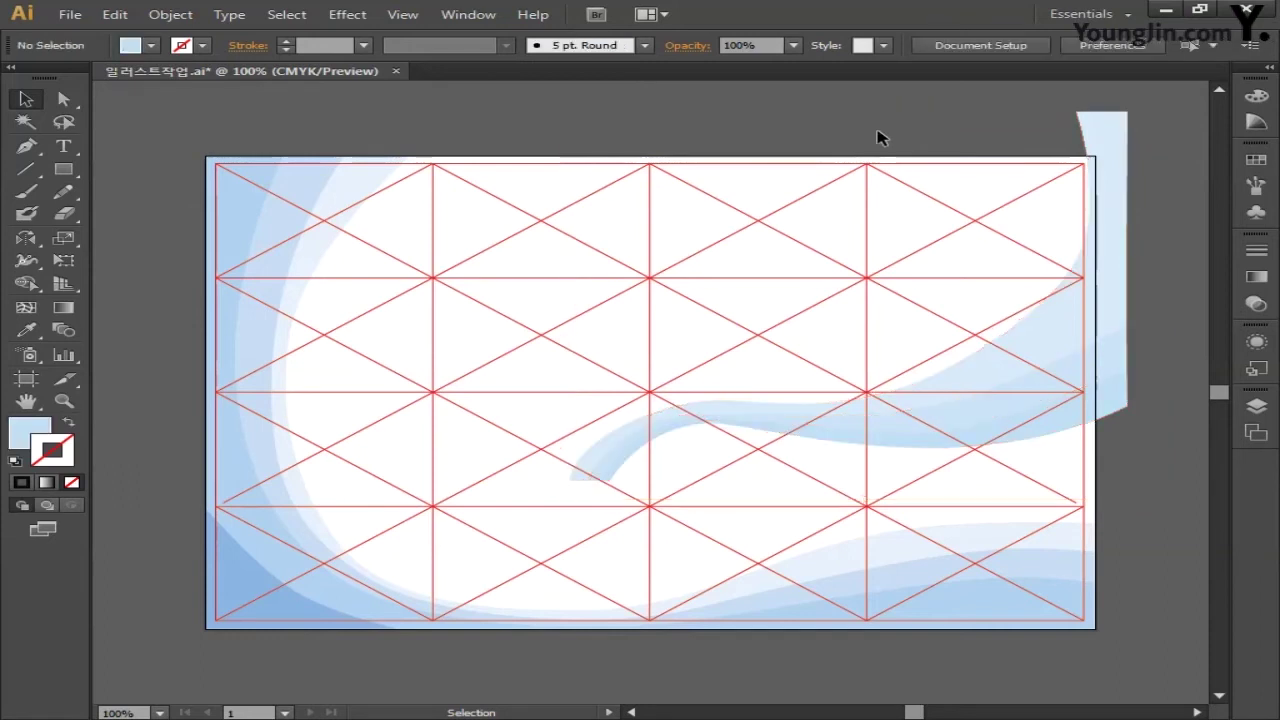
# Turn on Smart Guides and draw a rectangle over the ribbon, flush with the artboard's top and right edges.
pyautogui.click(63, 170)
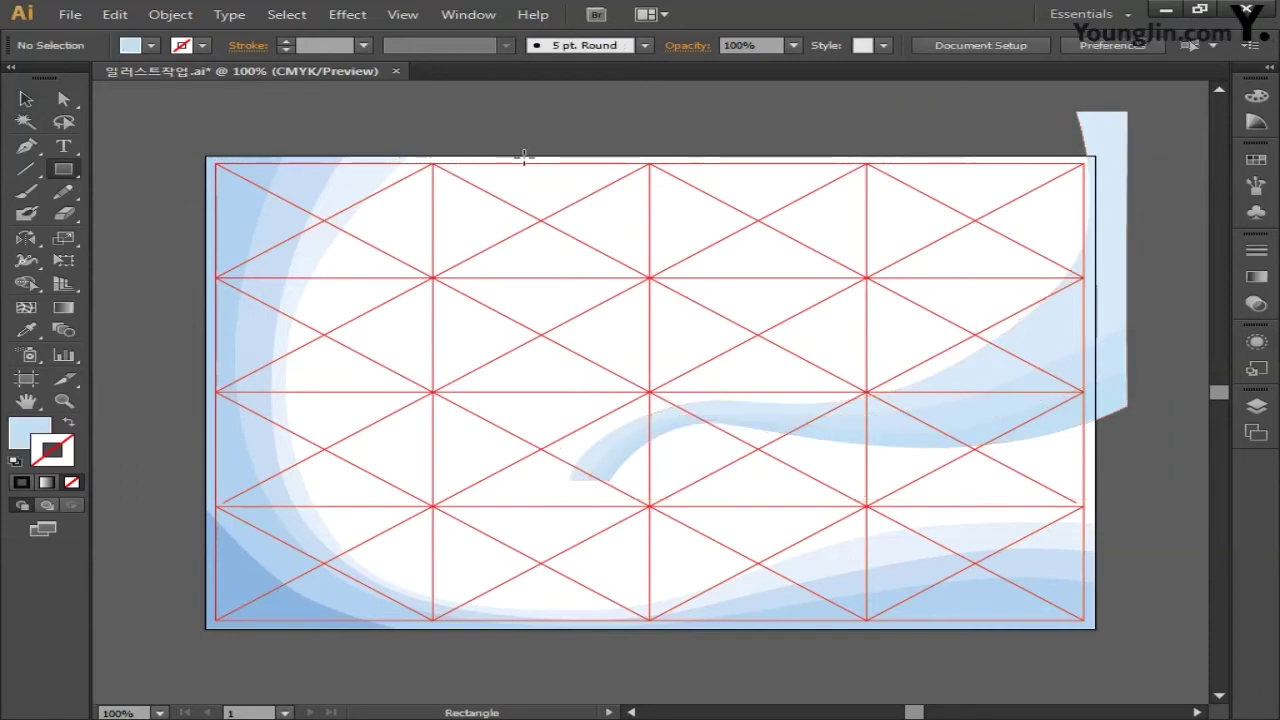
pyautogui.click(403, 15)
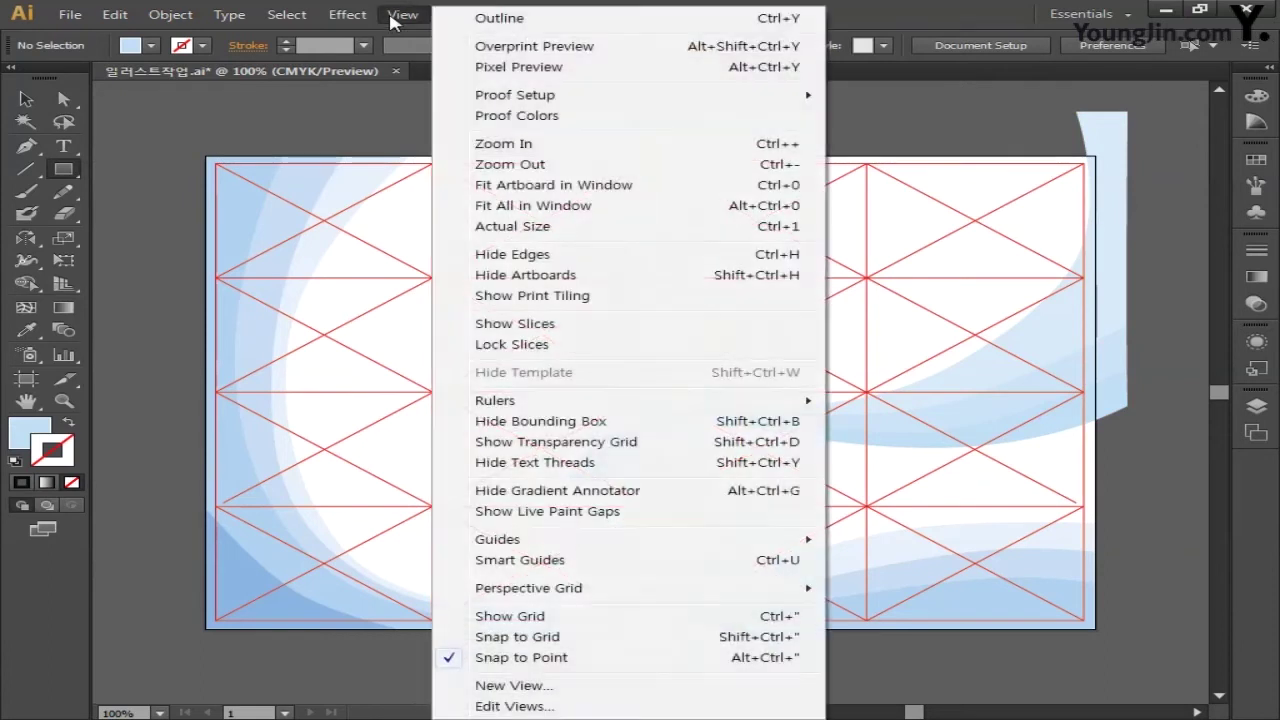
pyautogui.click(517, 560)
pyautogui.moveTo(540, 155); pyautogui.dragTo(1094, 488)
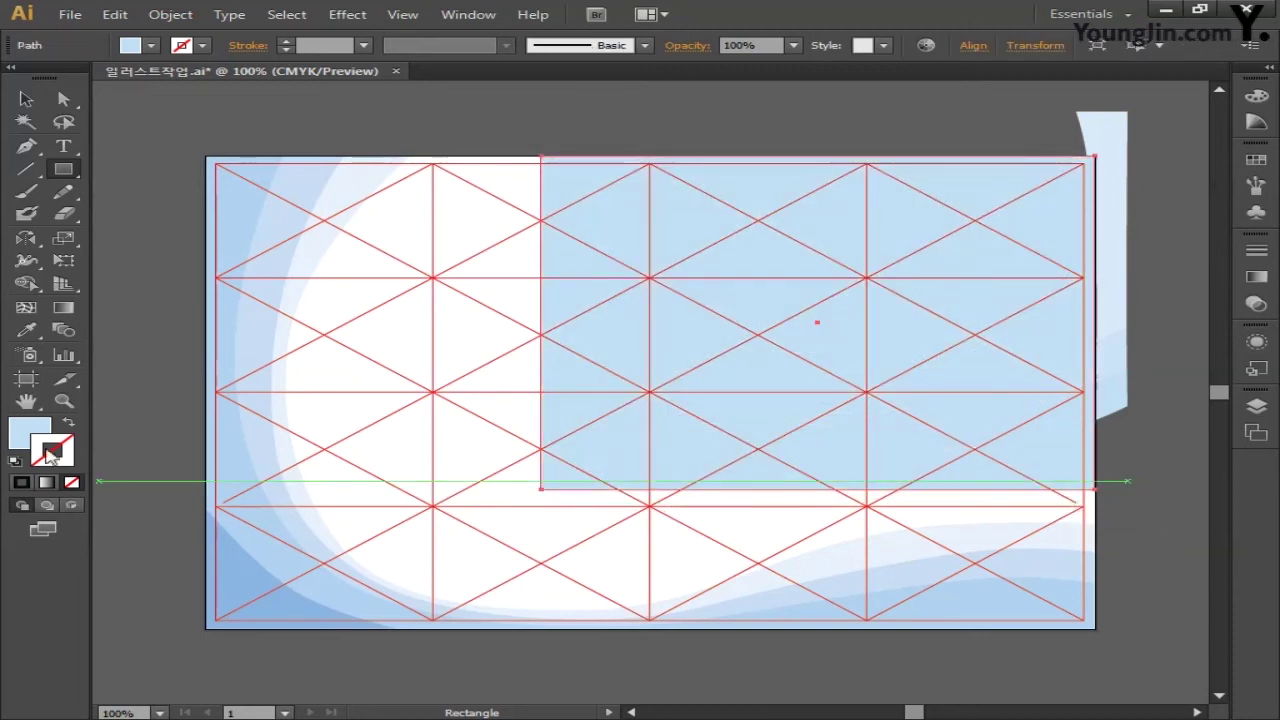
# Remove the rectangle's fill so it has neither fill nor stroke, and deselect it.
pyautogui.click(27, 442)
pyautogui.click(71, 483)
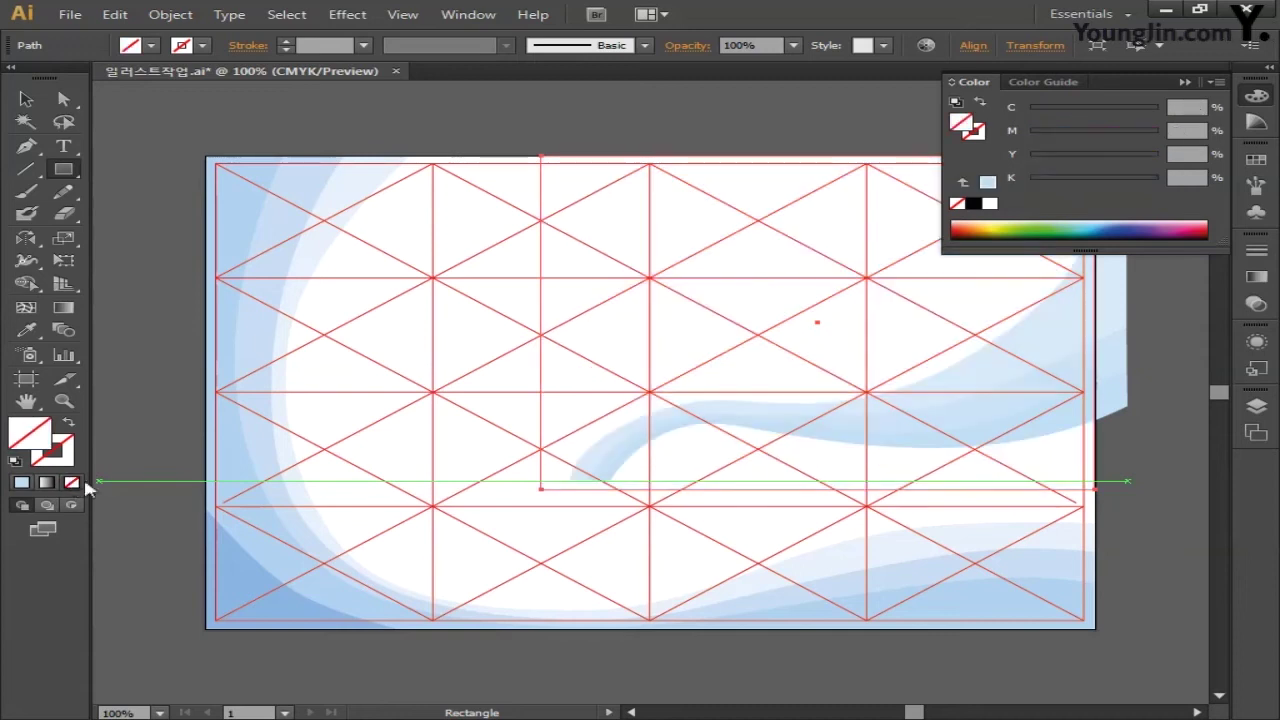
pyautogui.click(1258, 98)
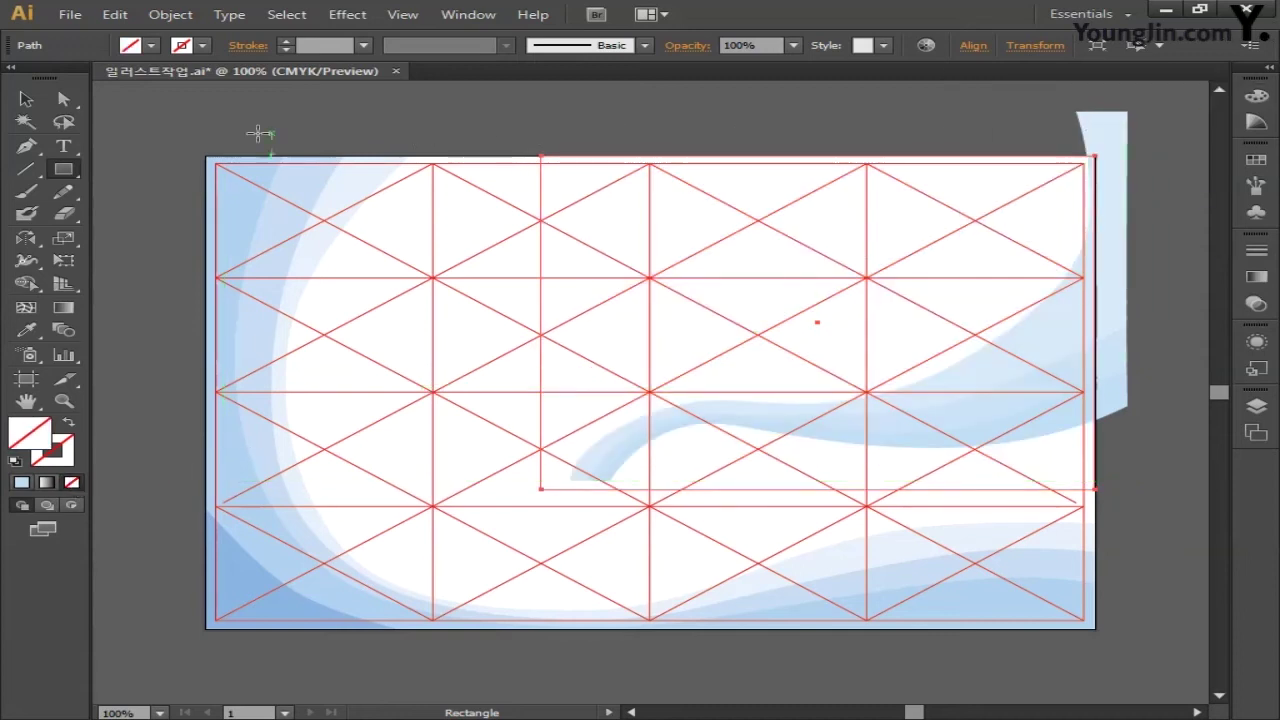
pyautogui.click(26, 98)
pyautogui.click(632, 106)
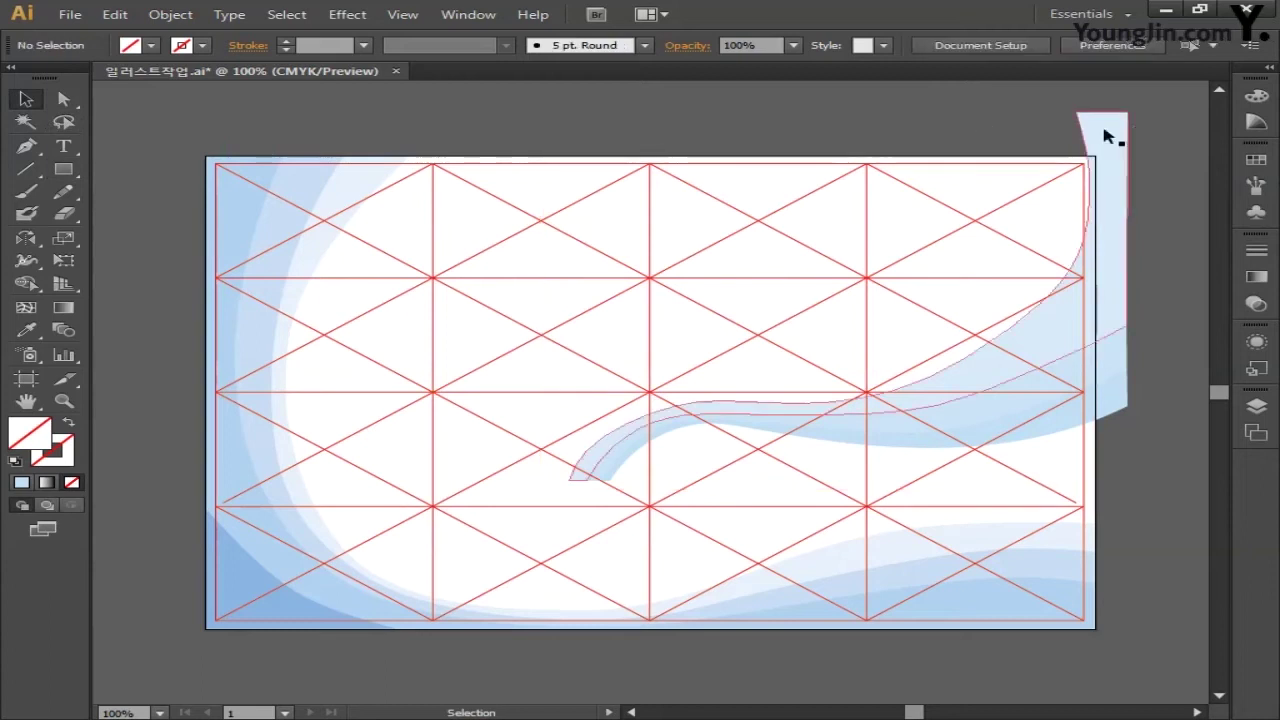
# Crop the three-band ribbon to the unfilled rectangle with the Pathfinder Crop operation, deselect it and close the Pathfinder settings.
pyautogui.moveTo(812, 132); pyautogui.dragTo(1150, 460)
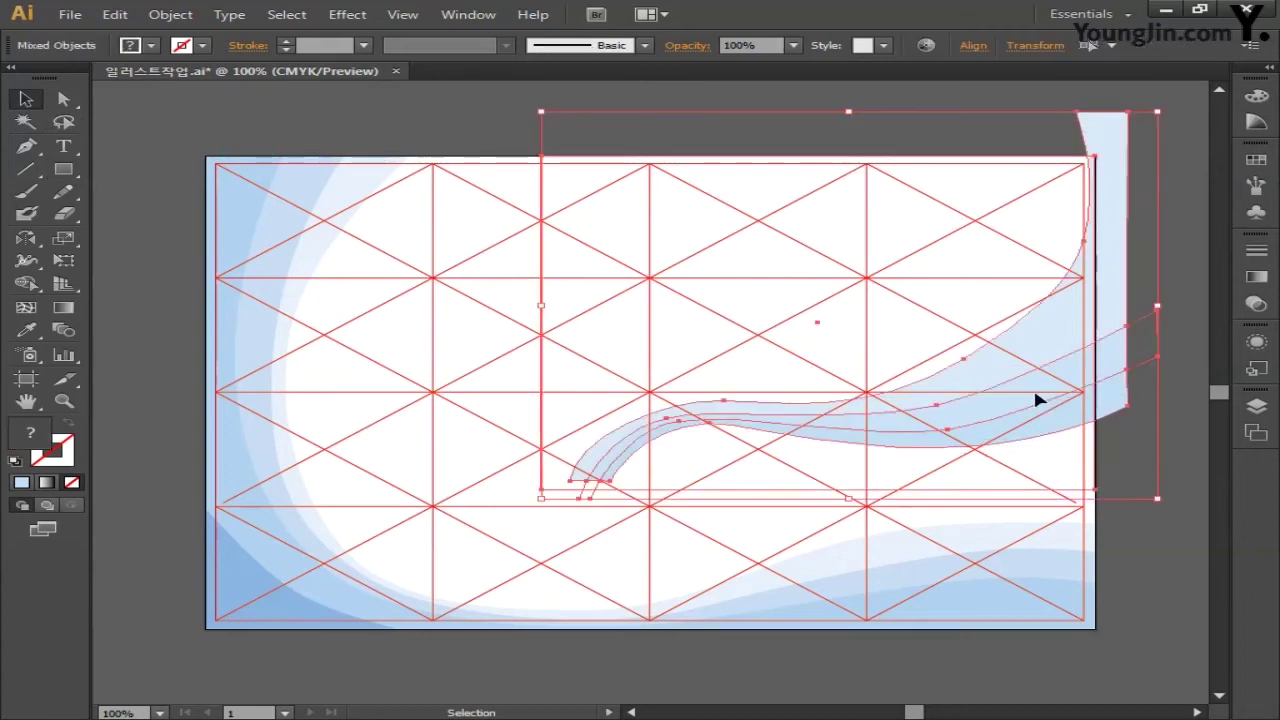
pyautogui.click(468, 14)
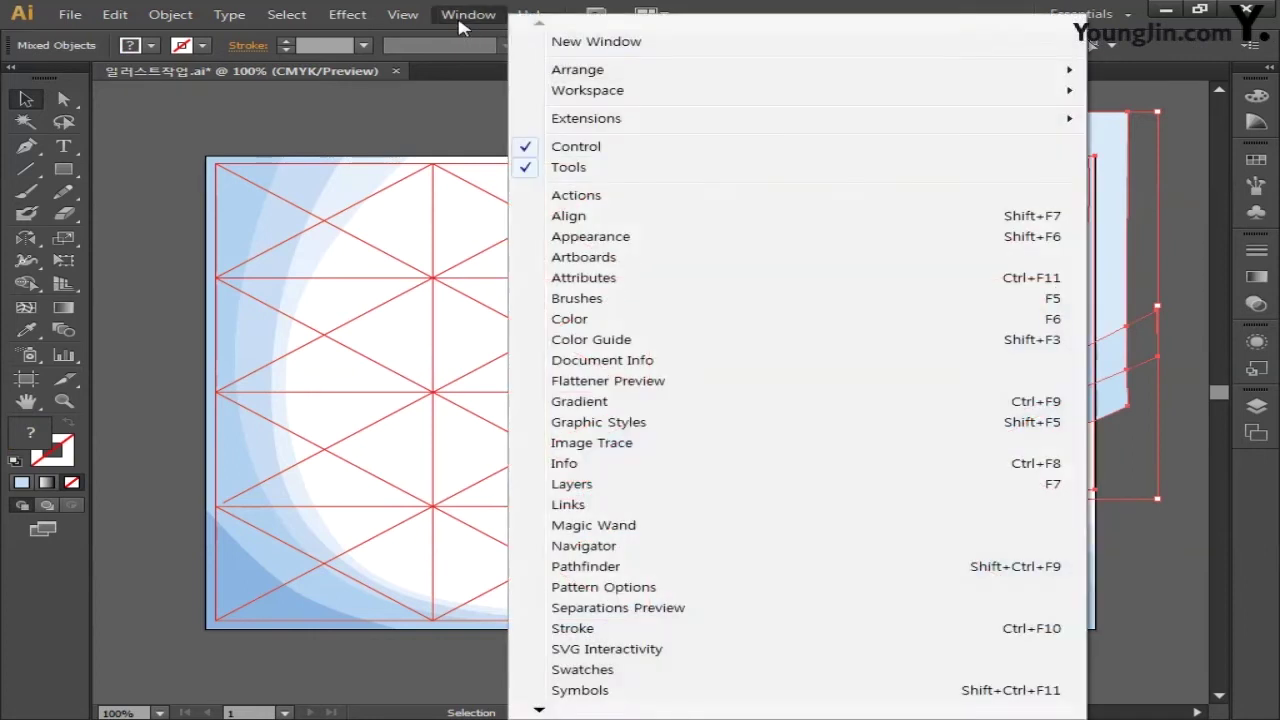
pyautogui.click(609, 567)
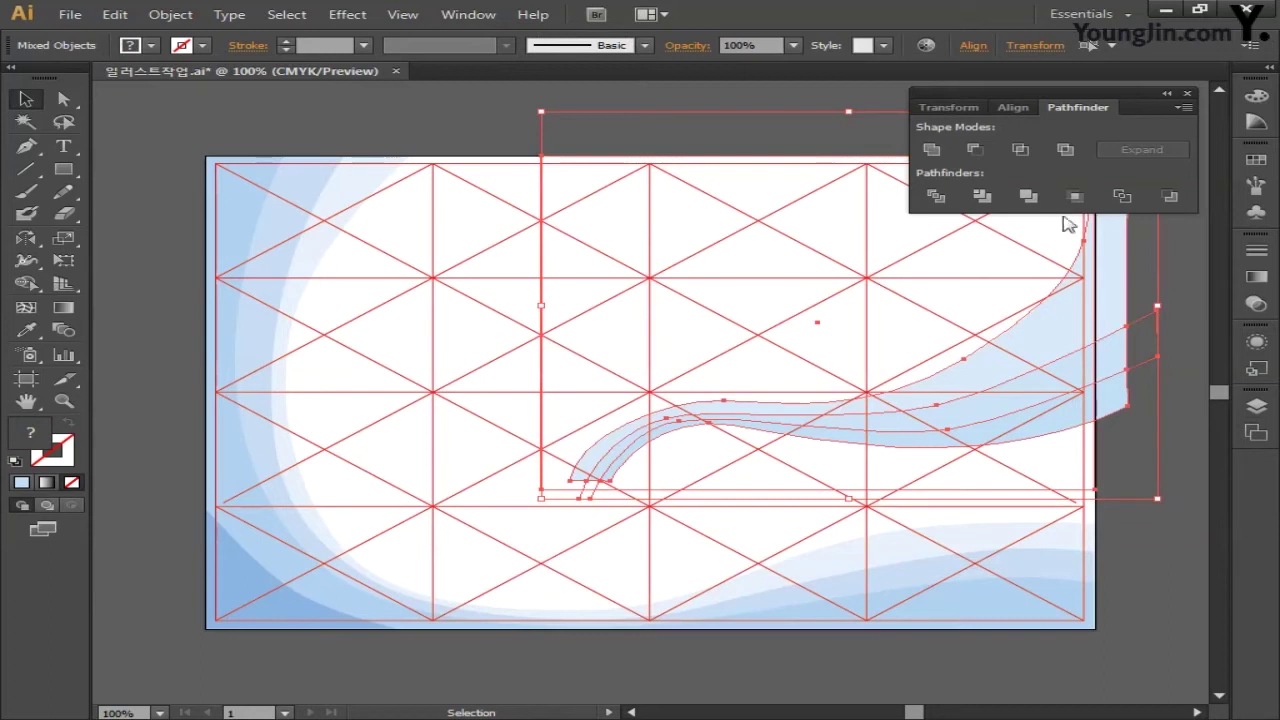
pyautogui.click(1075, 196)
pyautogui.click(1147, 295)
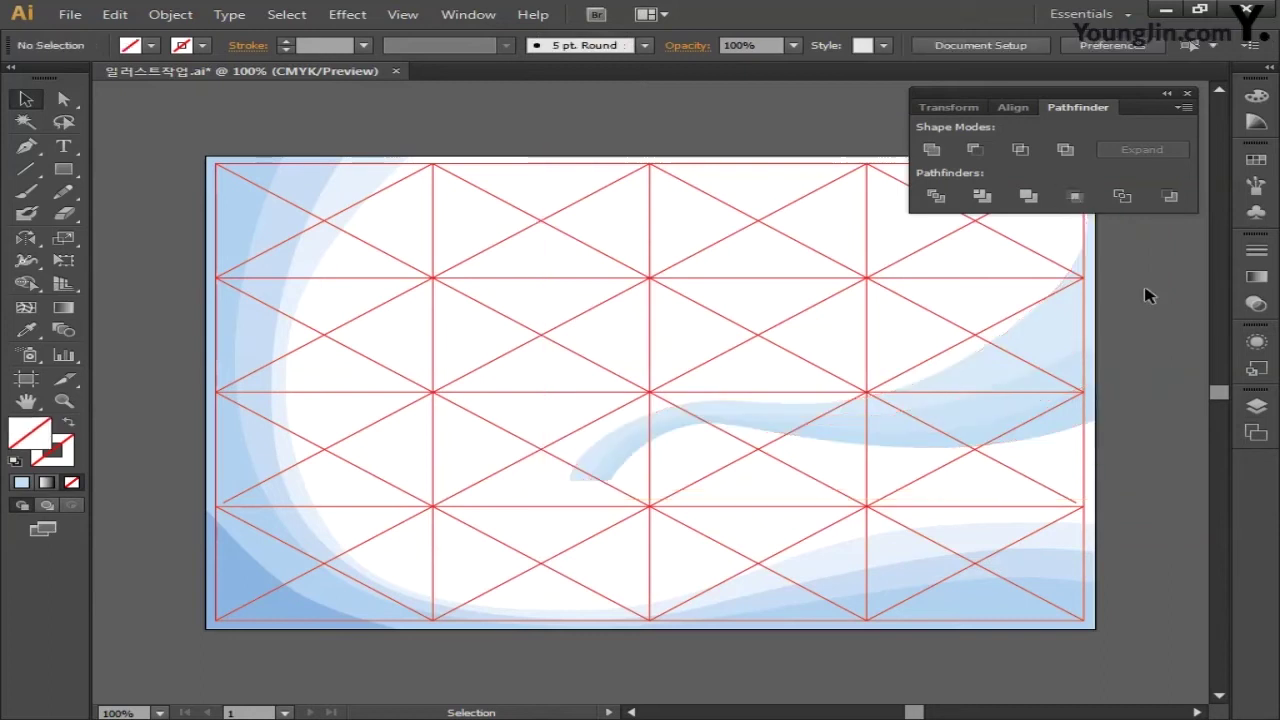
pyautogui.click(1188, 96)
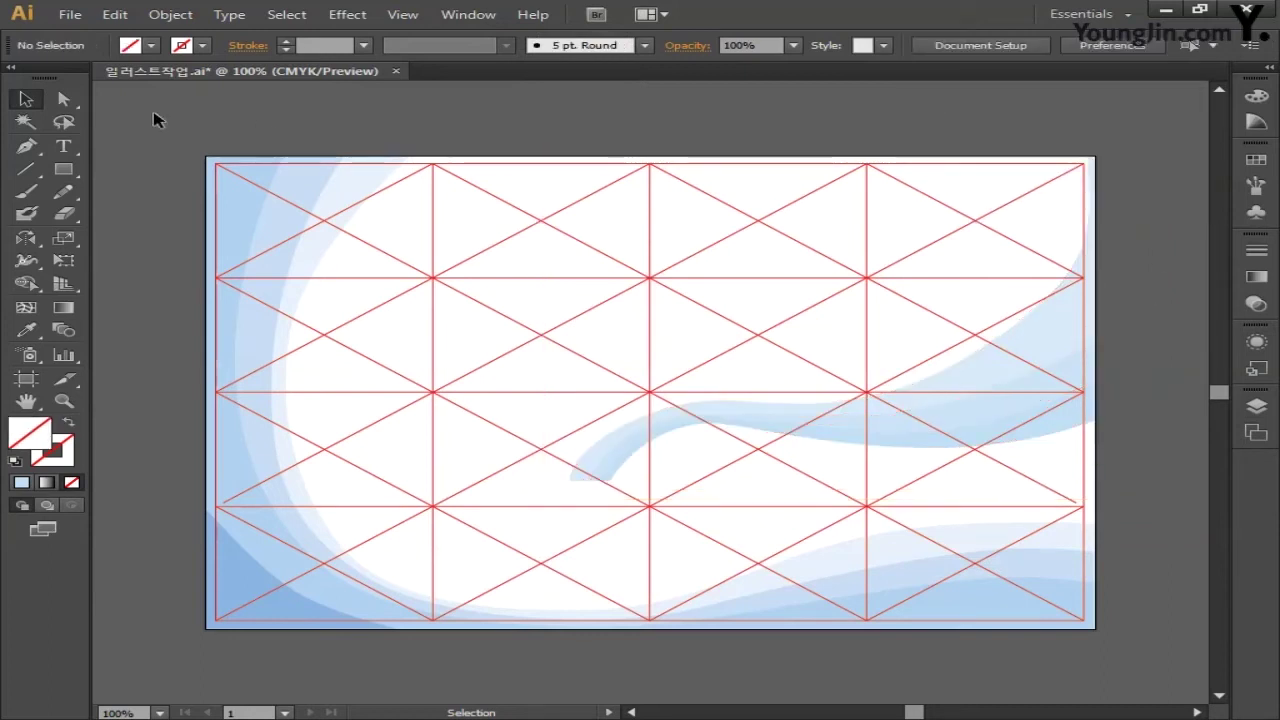
# Select the invisible crop frame around the ribbon with the Direct Selection tool, clear the selection and save the document.
pyautogui.click(63, 99)
pyautogui.moveTo(498, 125); pyautogui.dragTo(678, 271)
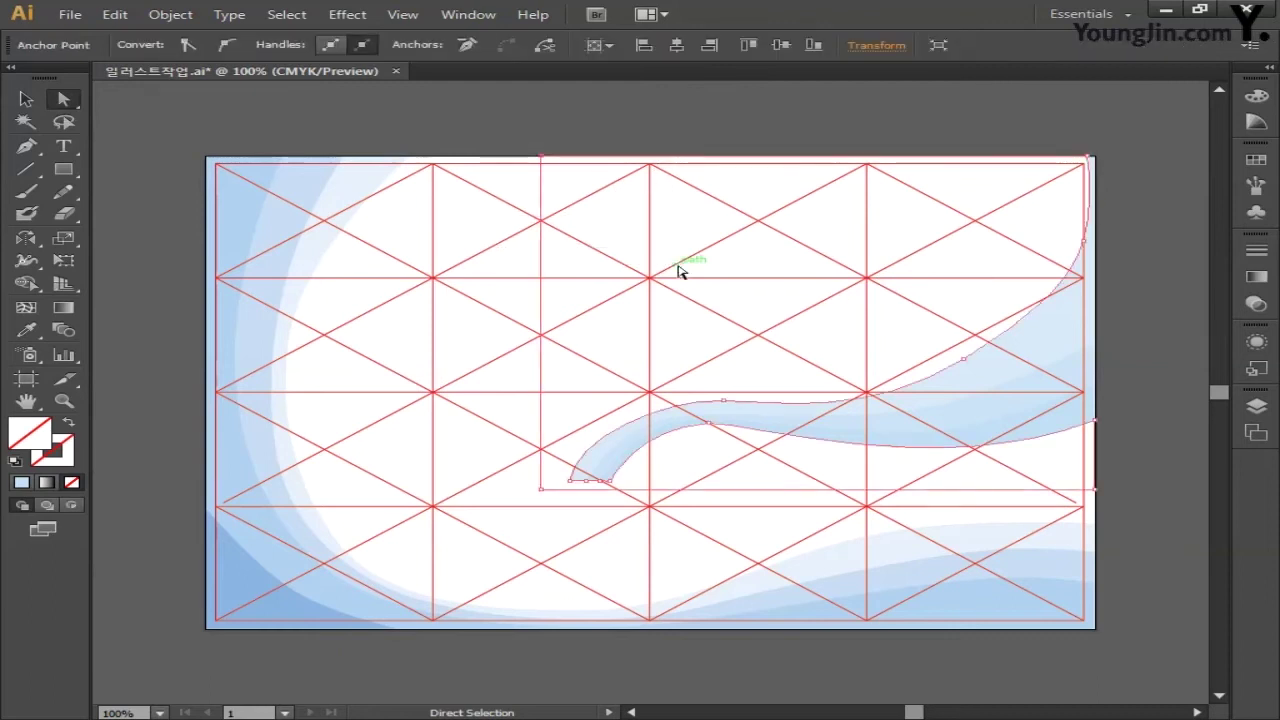
pyautogui.click(678, 270)
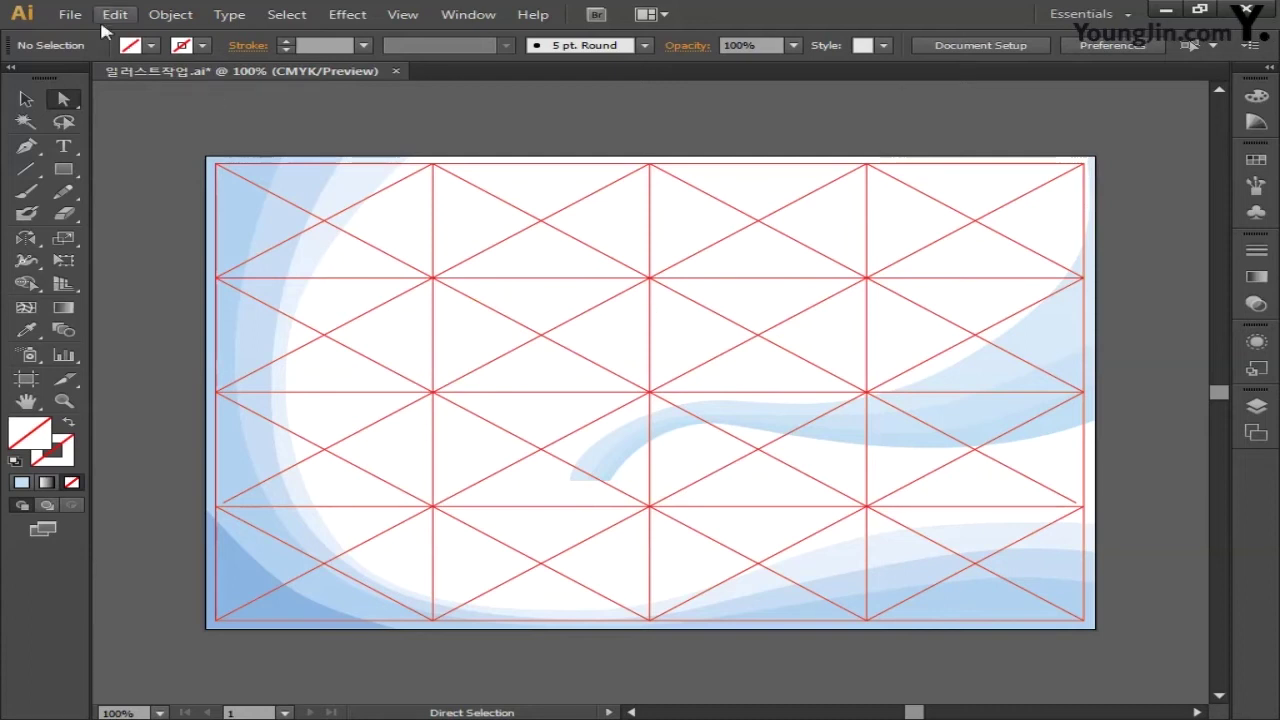
pyautogui.click(70, 14)
pyautogui.click(131, 166)
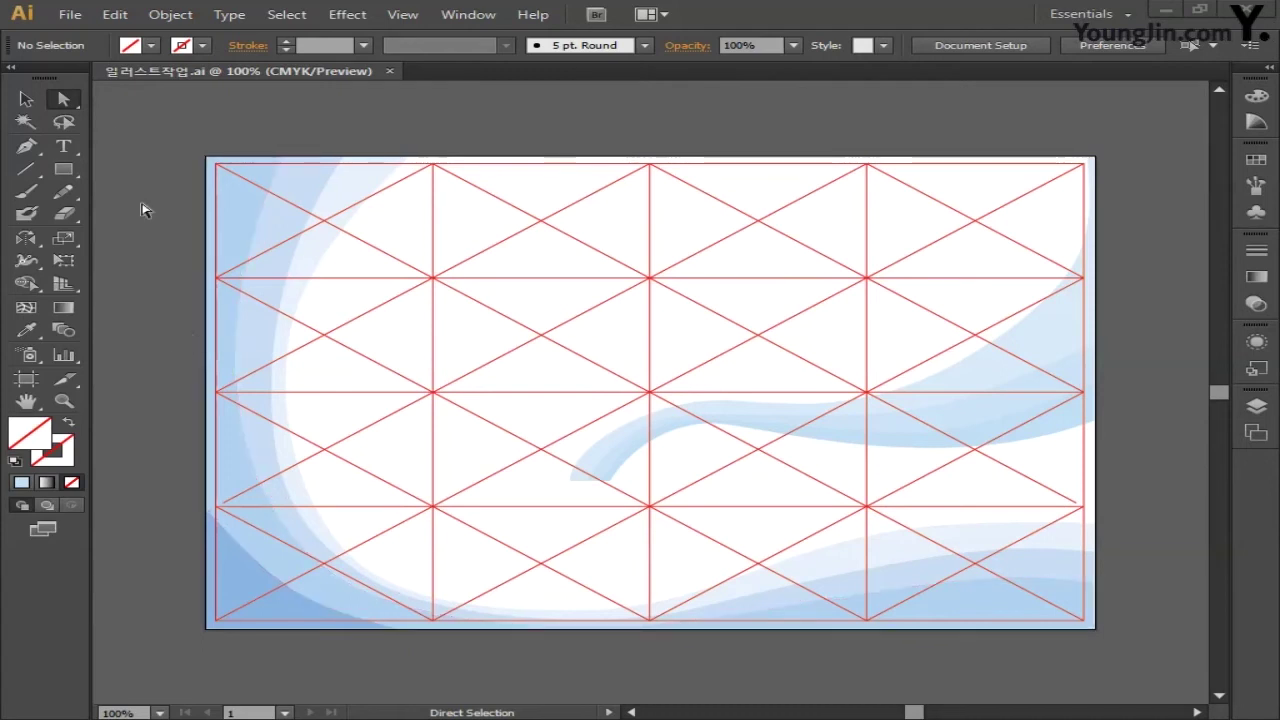
# Turn on Overprint Preview with an empty area beside the artboard in view.
pyautogui.press('v')
pyautogui.press('space')
pyautogui.moveTo(177, 343); pyautogui.dragTo(608, 342)
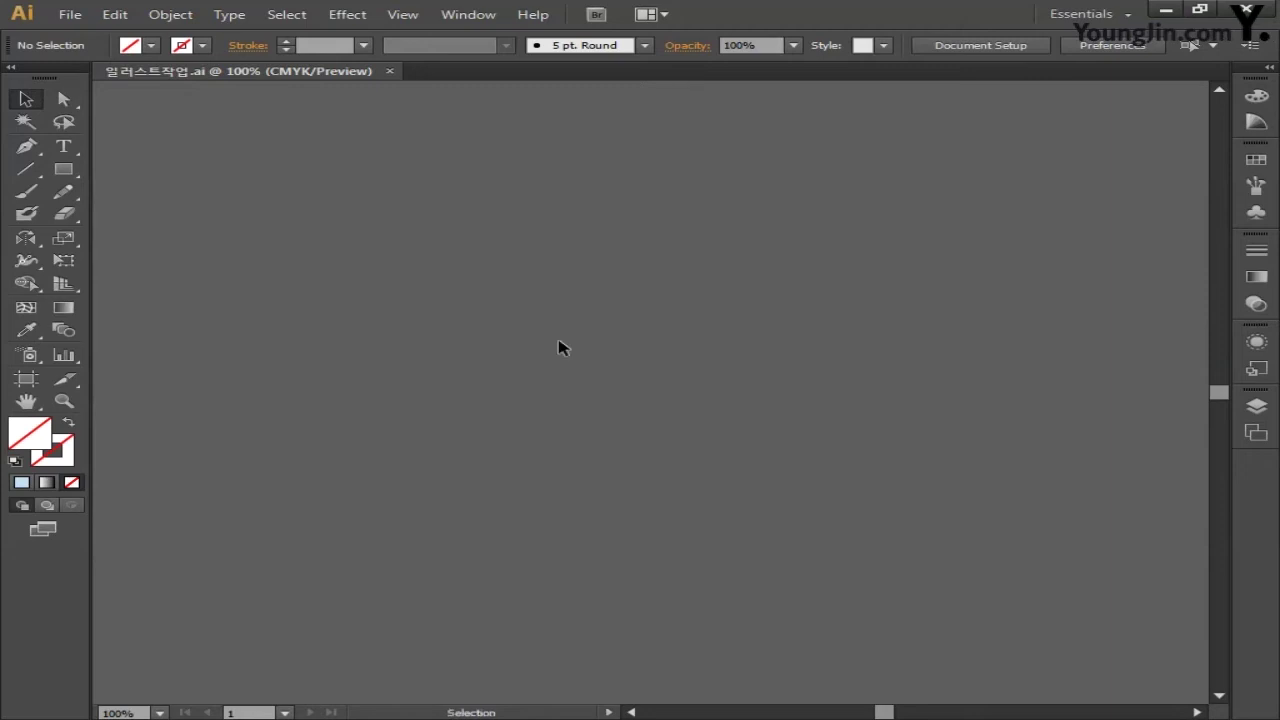
pyautogui.click(410, 18)
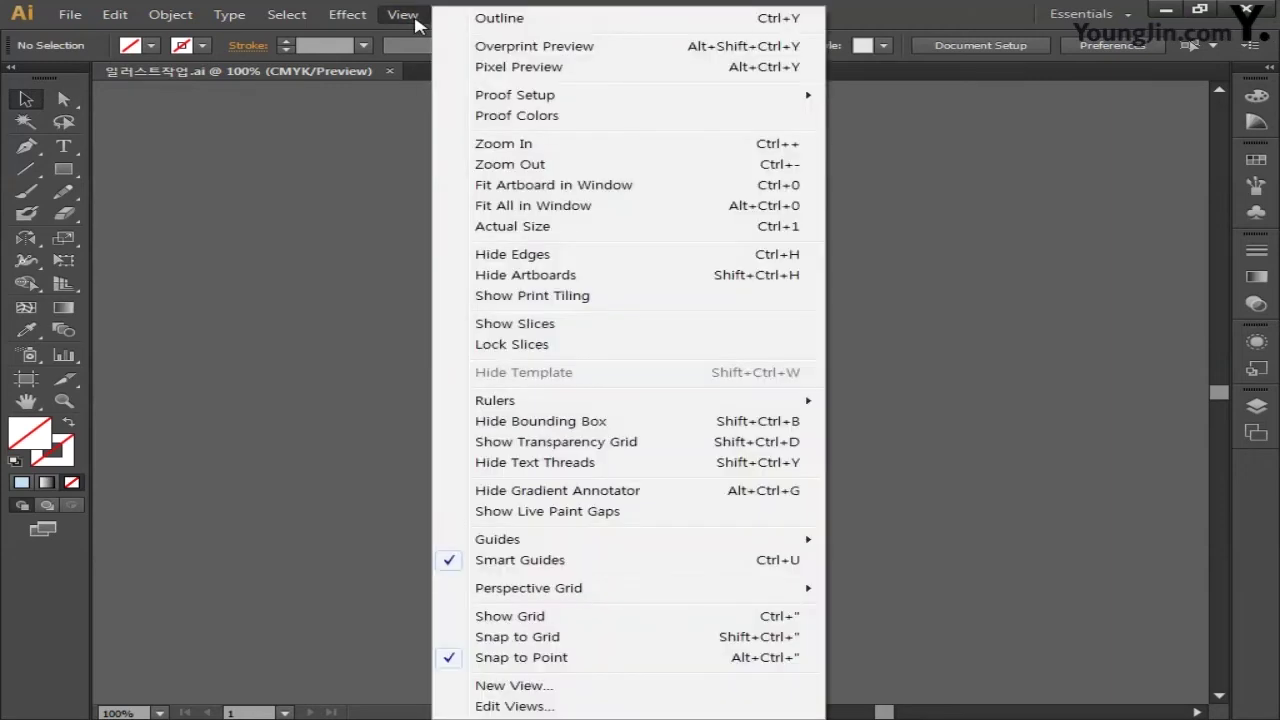
pyautogui.click(478, 48)
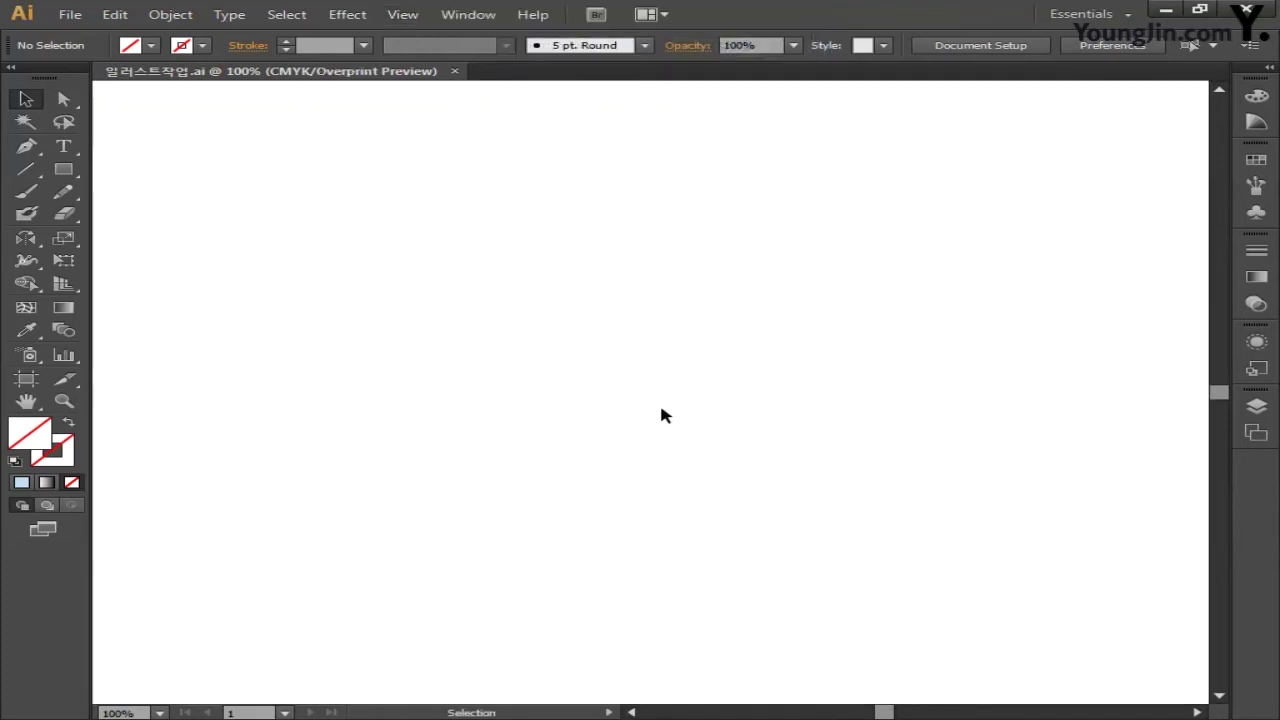
# Show the rulers and place one horizontal and one vertical guide crossing near the middle of the empty area.
pyautogui.click(406, 17)
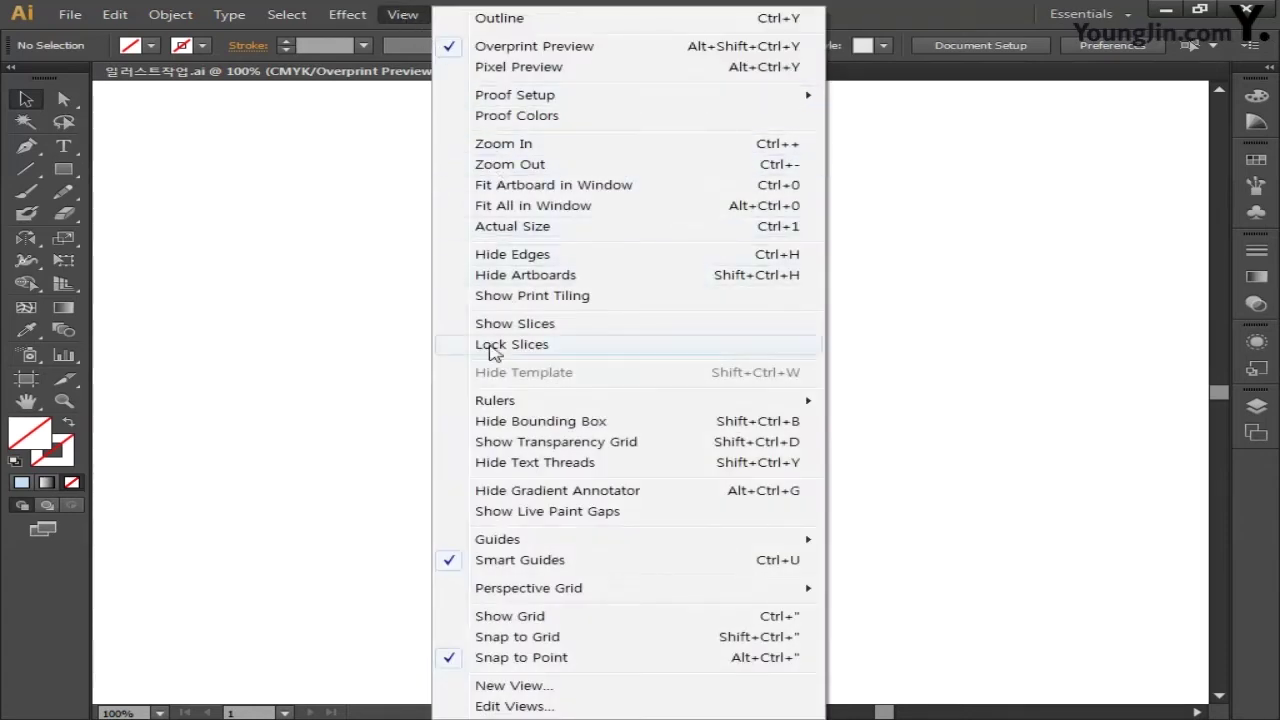
pyautogui.moveTo(503, 402)
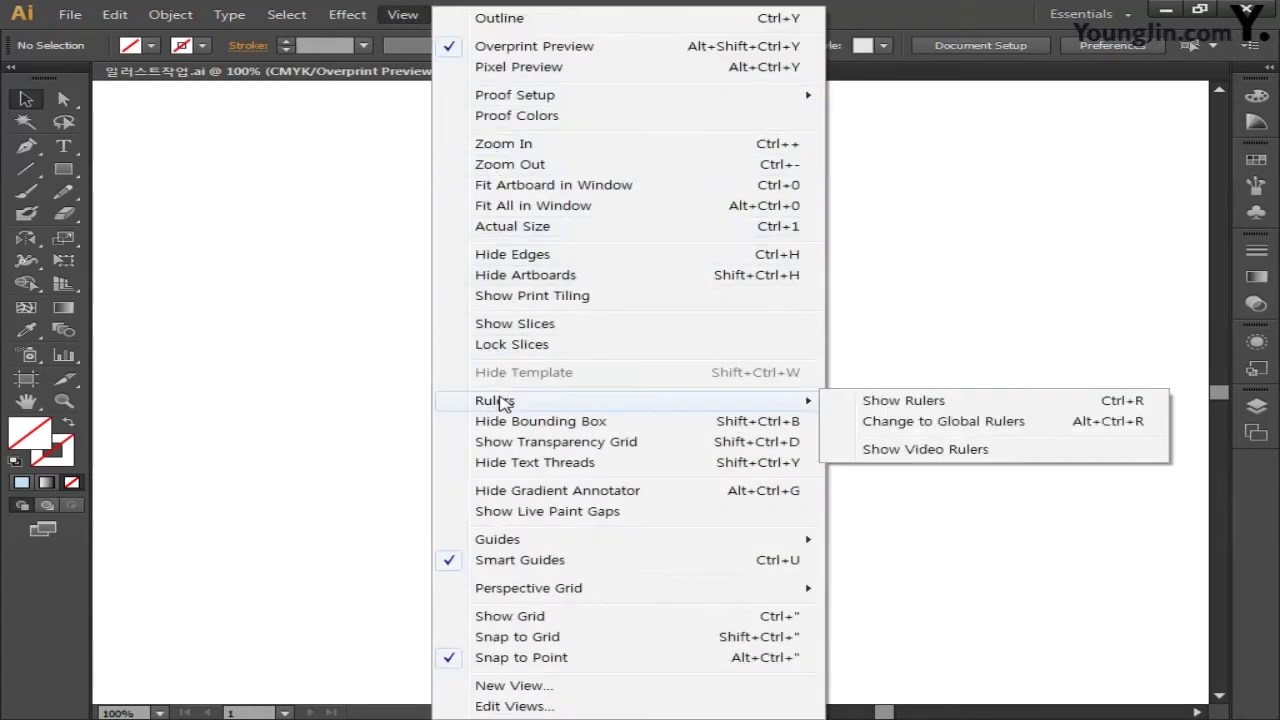
pyautogui.click(866, 402)
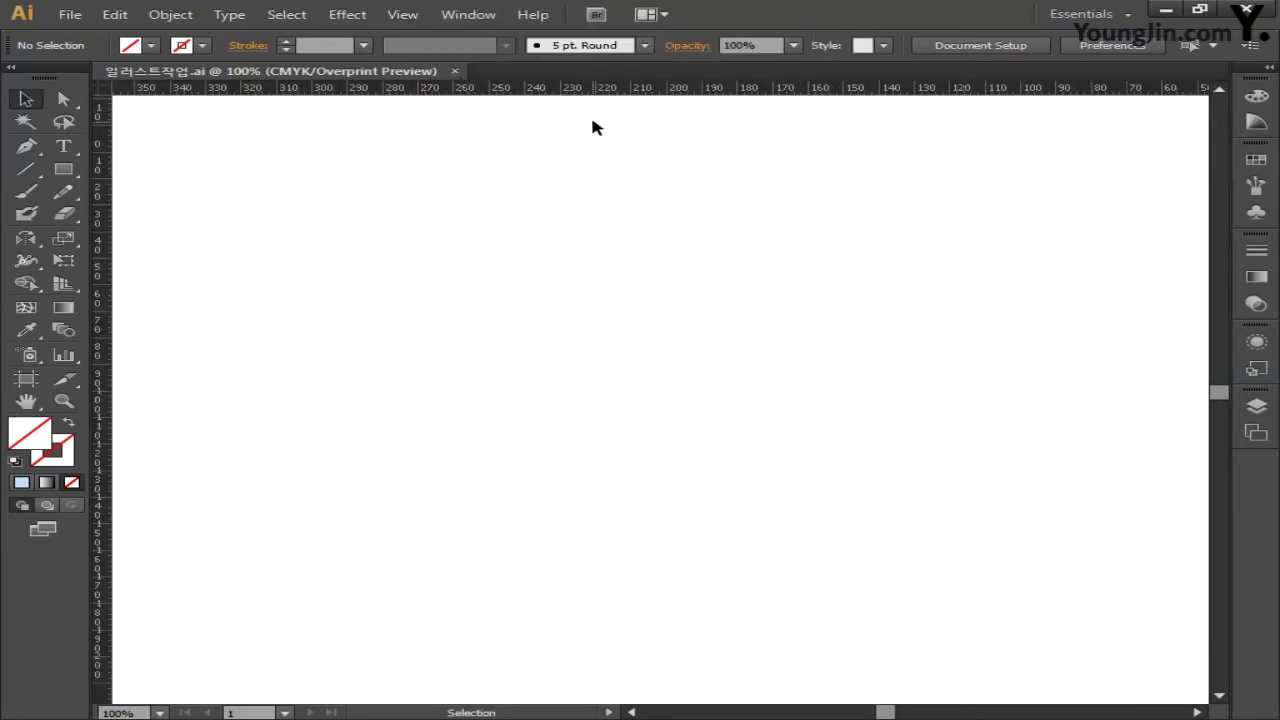
pyautogui.moveTo(605, 93); pyautogui.dragTo(607, 383)
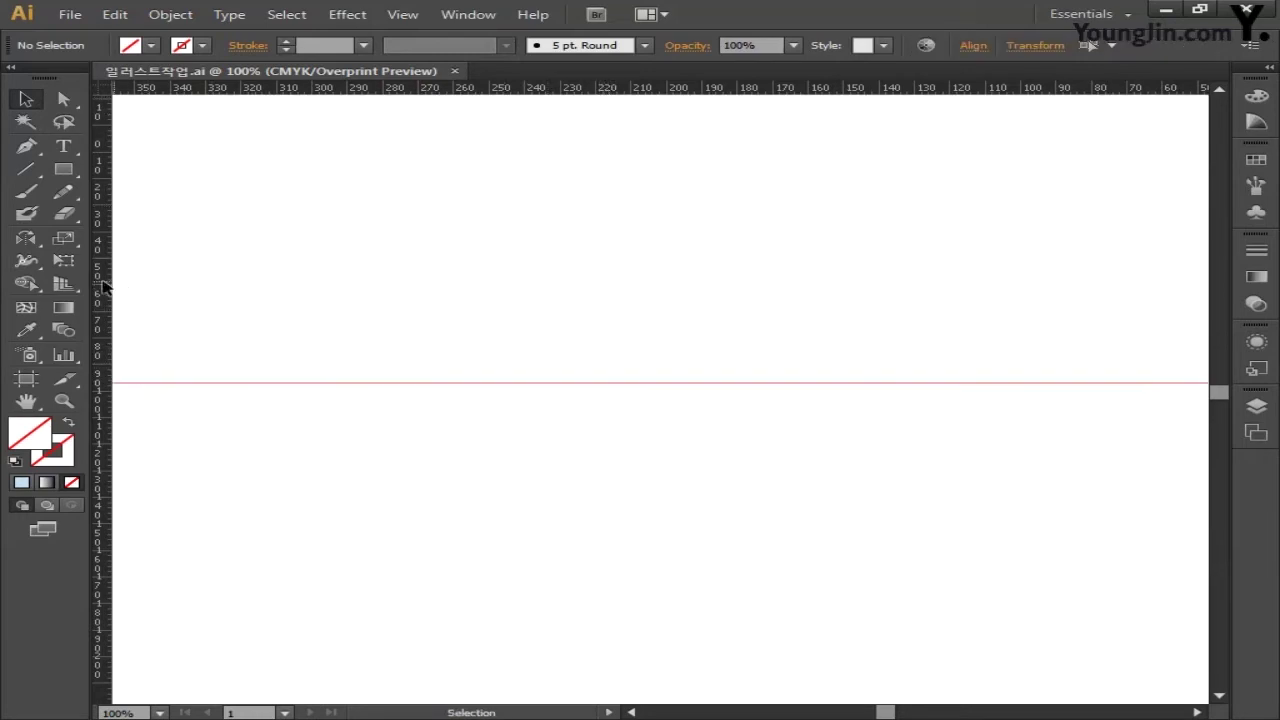
pyautogui.moveTo(103, 287); pyautogui.dragTo(650, 333)
pyautogui.click(650, 333)
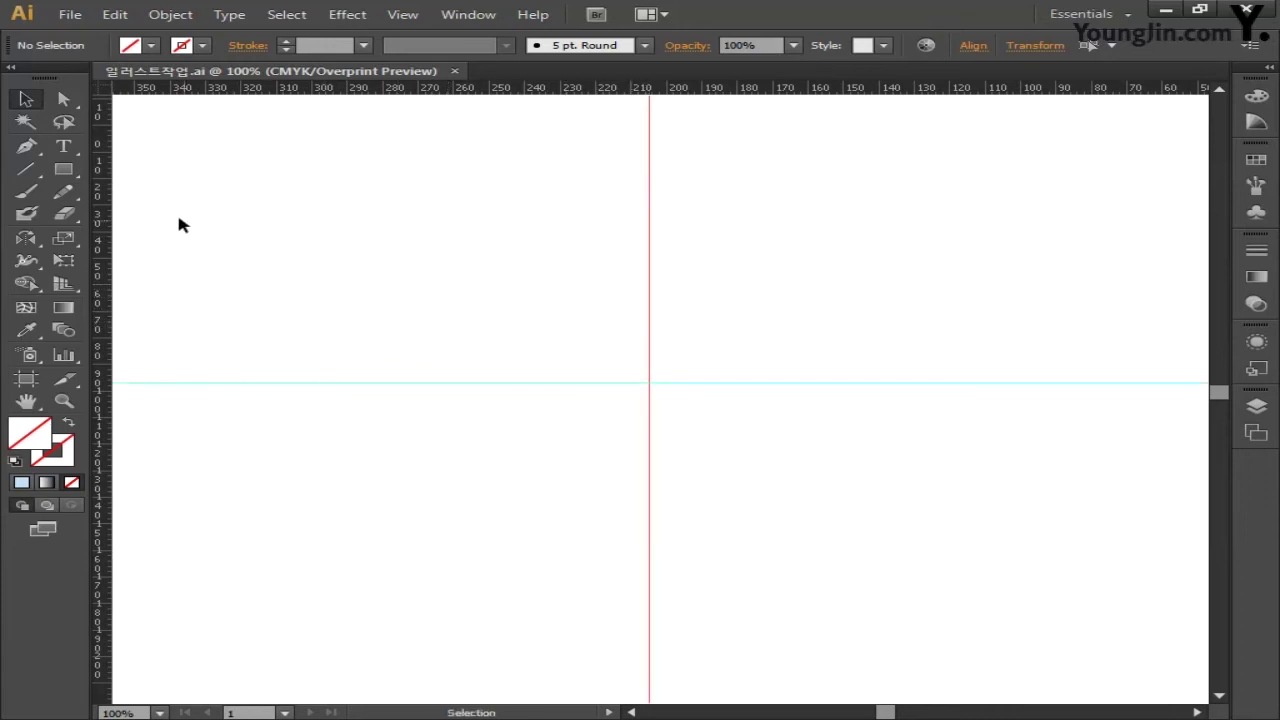
# Draw a circle about 140 mm in diameter centred on the crossing of the two guides with the Ellipse tool.
pyautogui.click(66, 172)
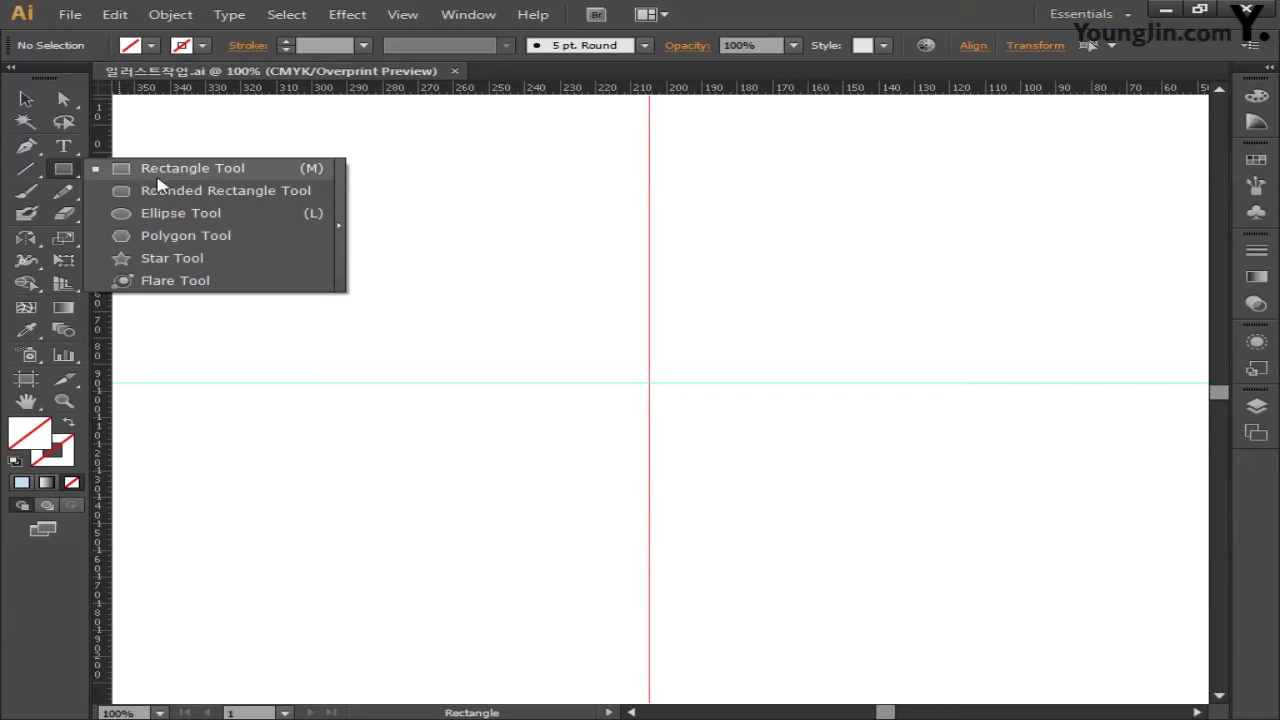
pyautogui.click(165, 213)
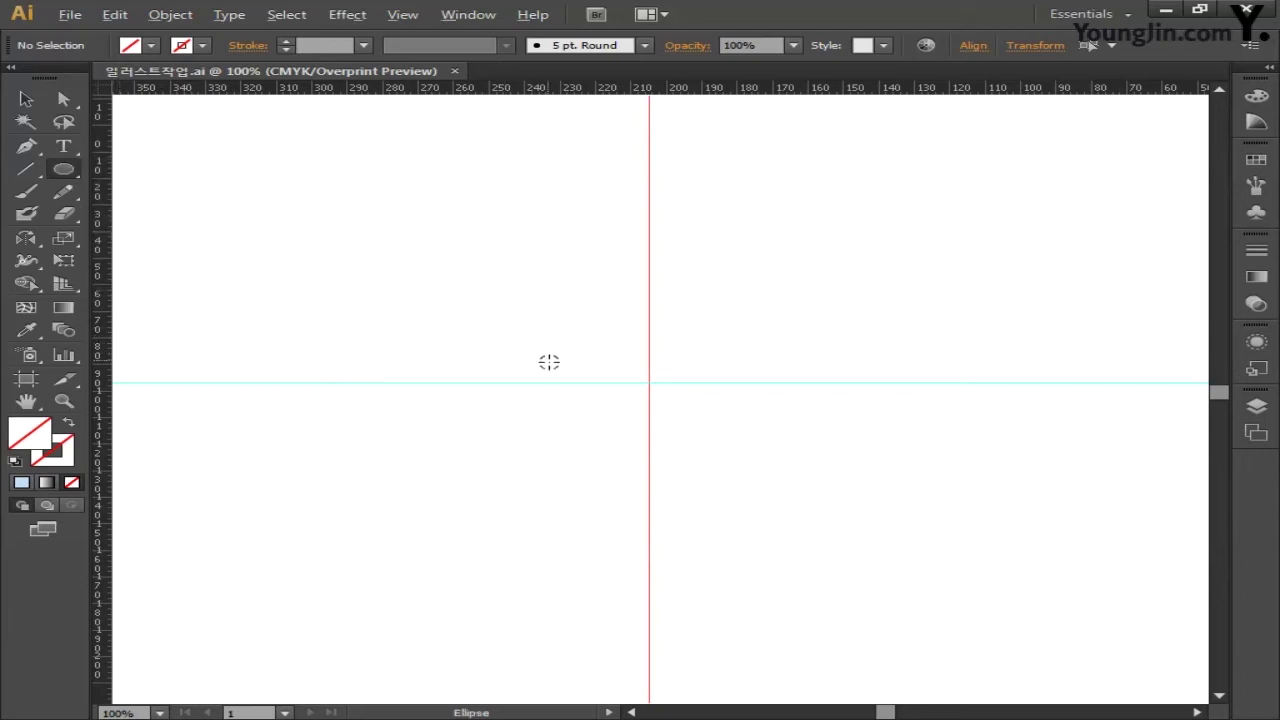
pyautogui.moveTo(643, 383); pyautogui.dragTo(896, 197)
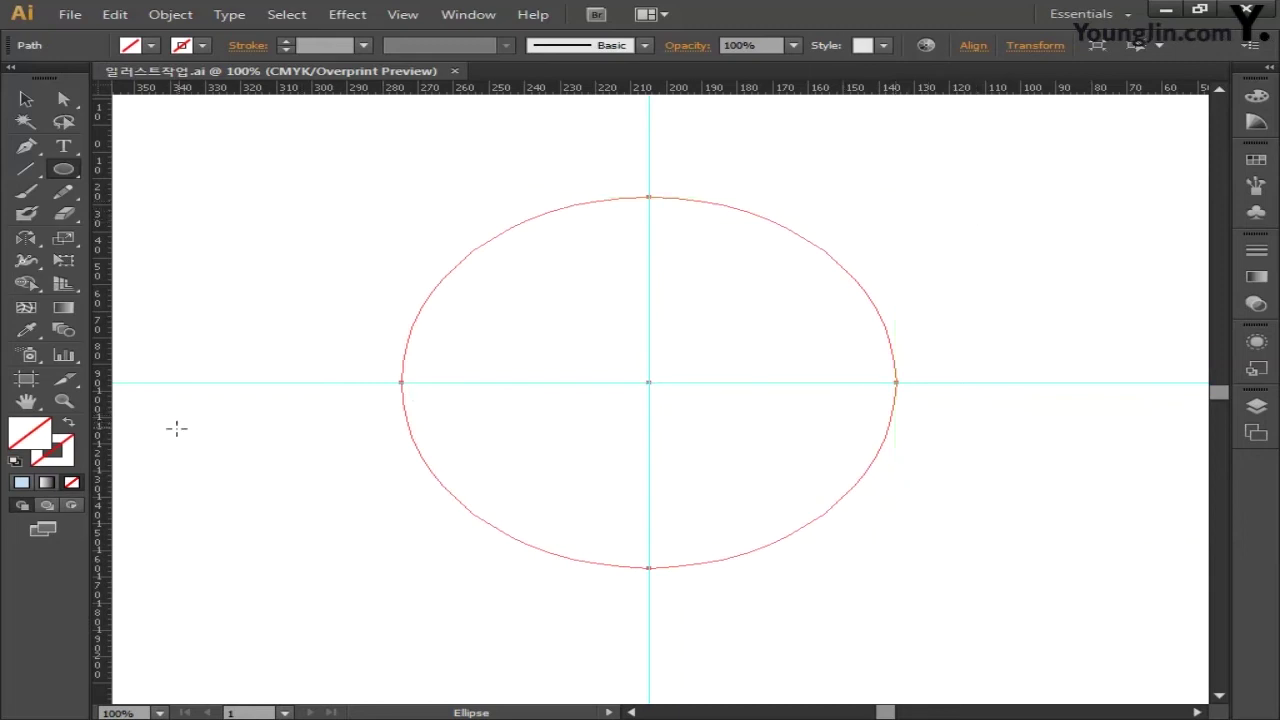
# Fill the circle with a medium blue, without a stroke, and clear the selection.
pyautogui.doubleClick(40, 440)
pyautogui.click(557, 388)
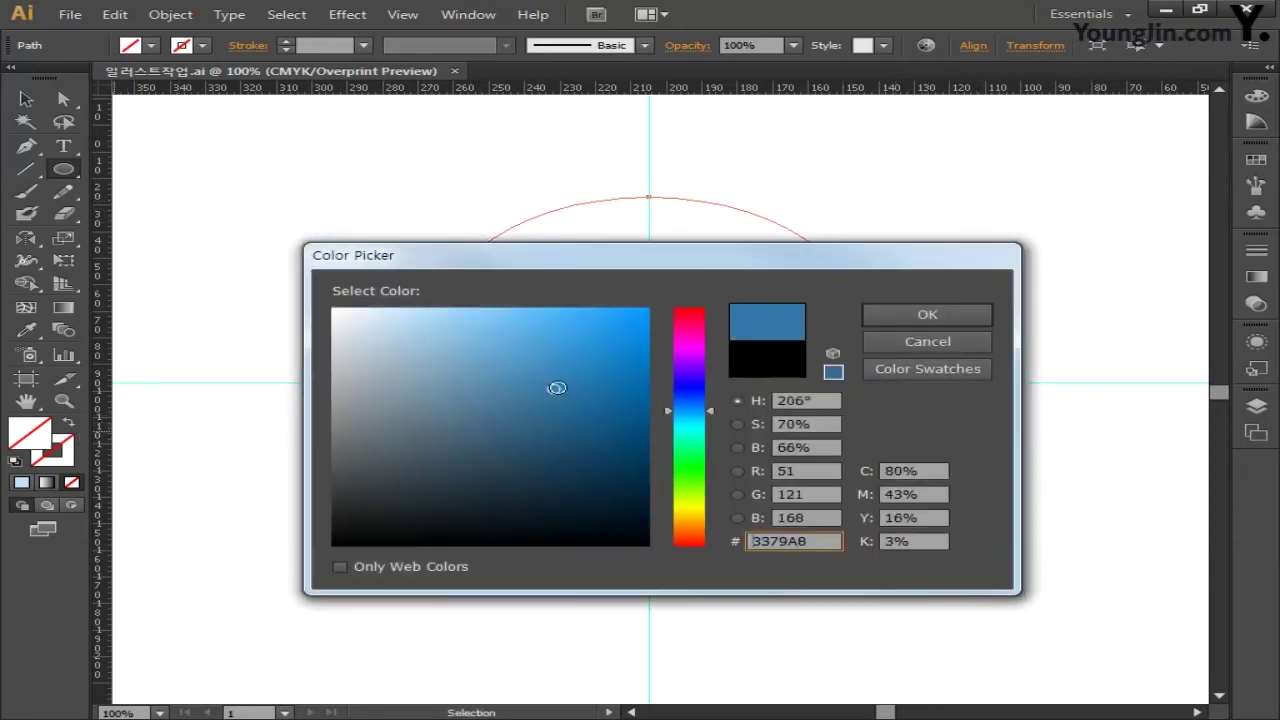
pyautogui.click(893, 318)
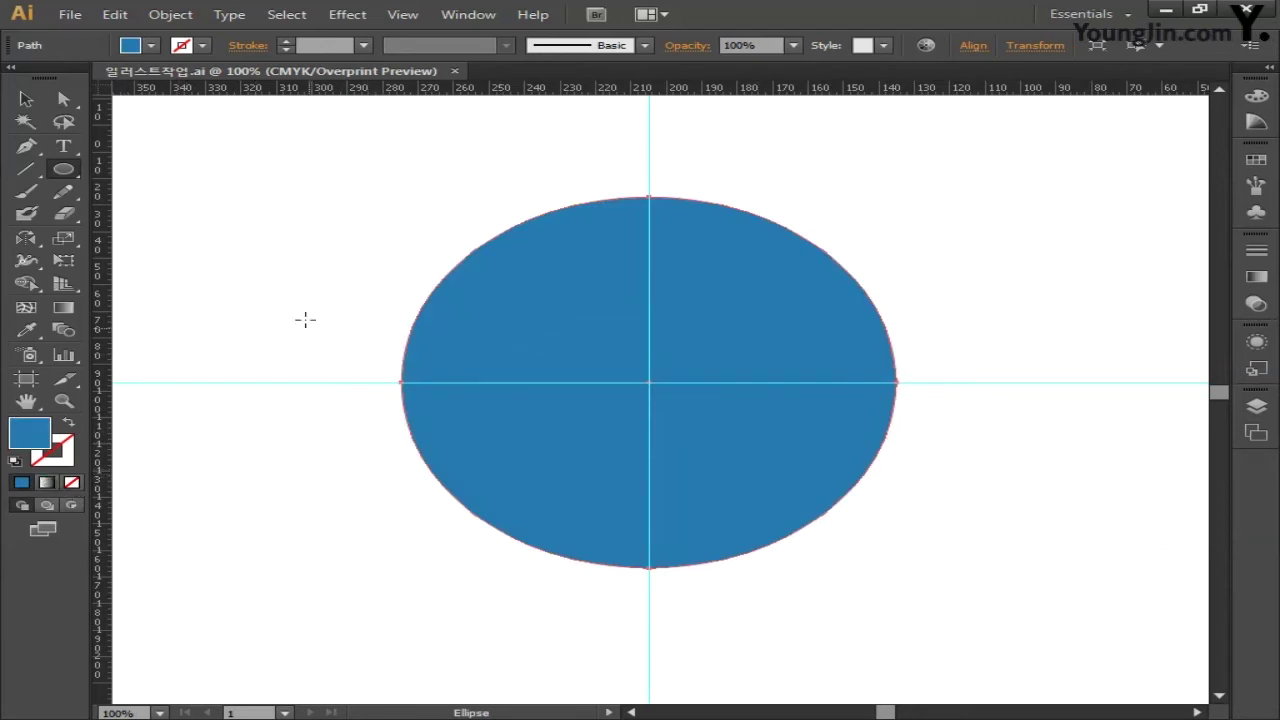
pyautogui.click(26, 99)
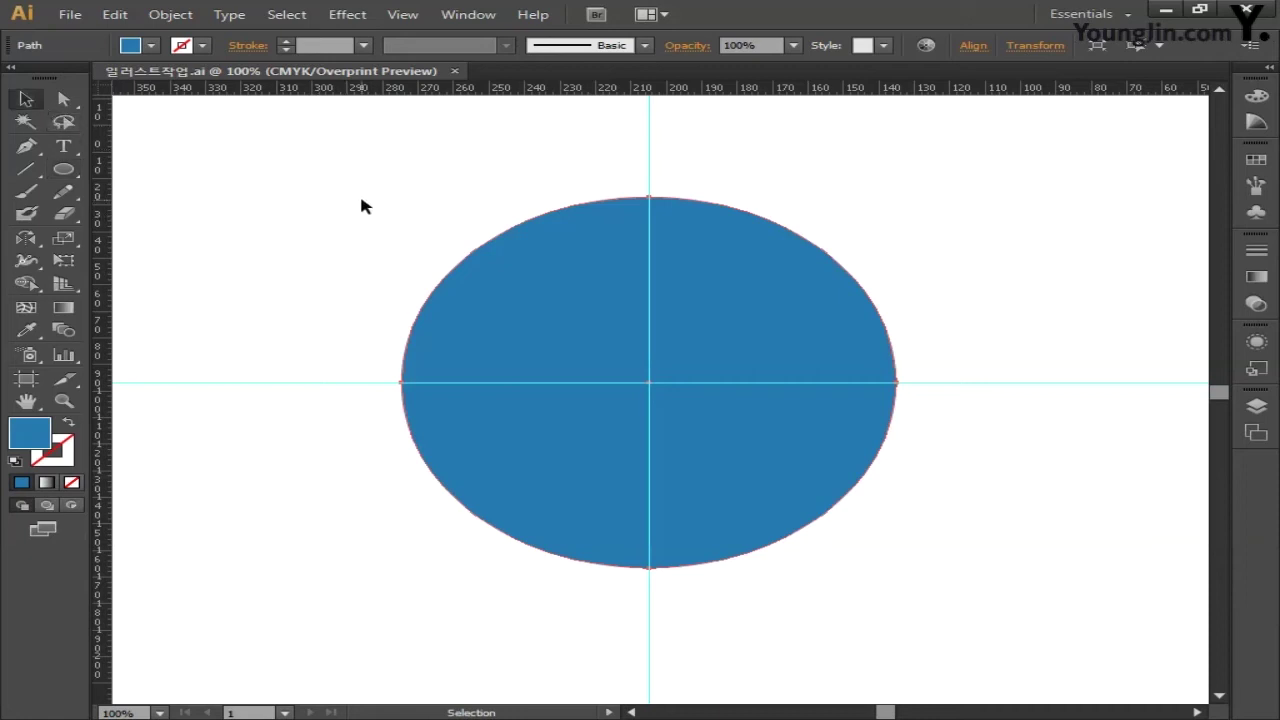
pyautogui.moveTo(363, 187); pyautogui.dragTo(953, 612)
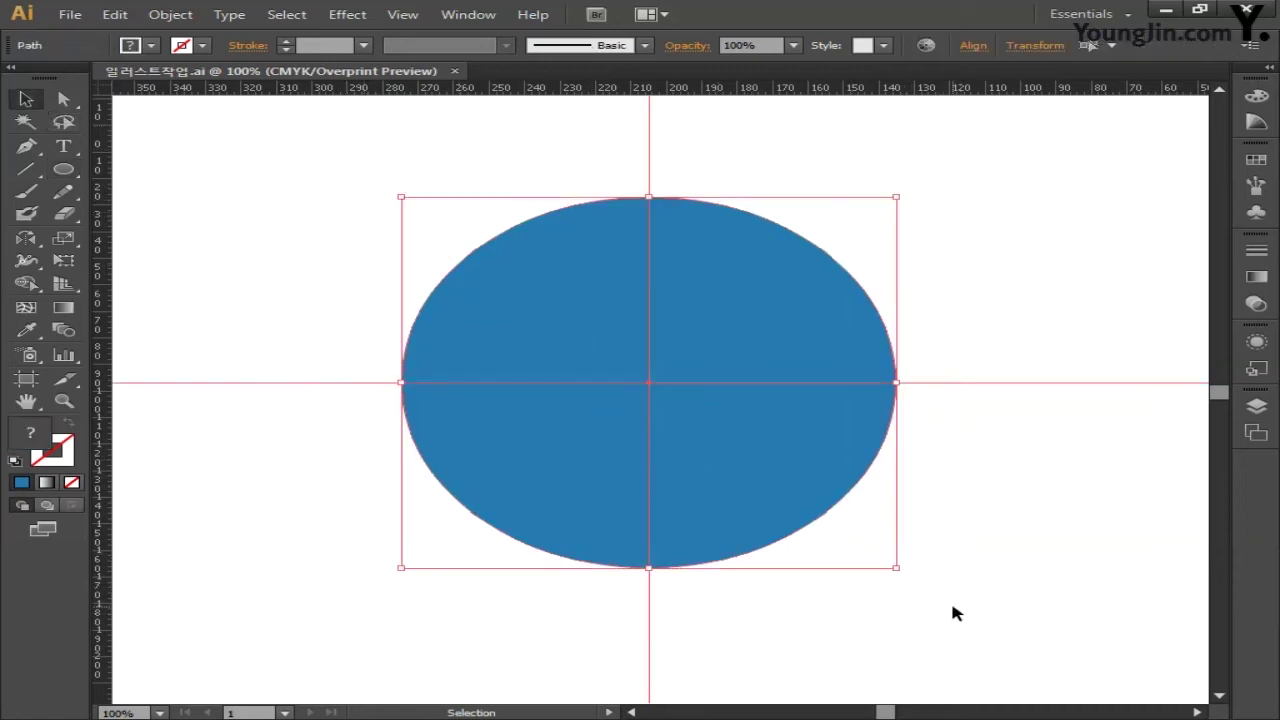
pyautogui.hotkey('ctrl', 'shift', 'a')
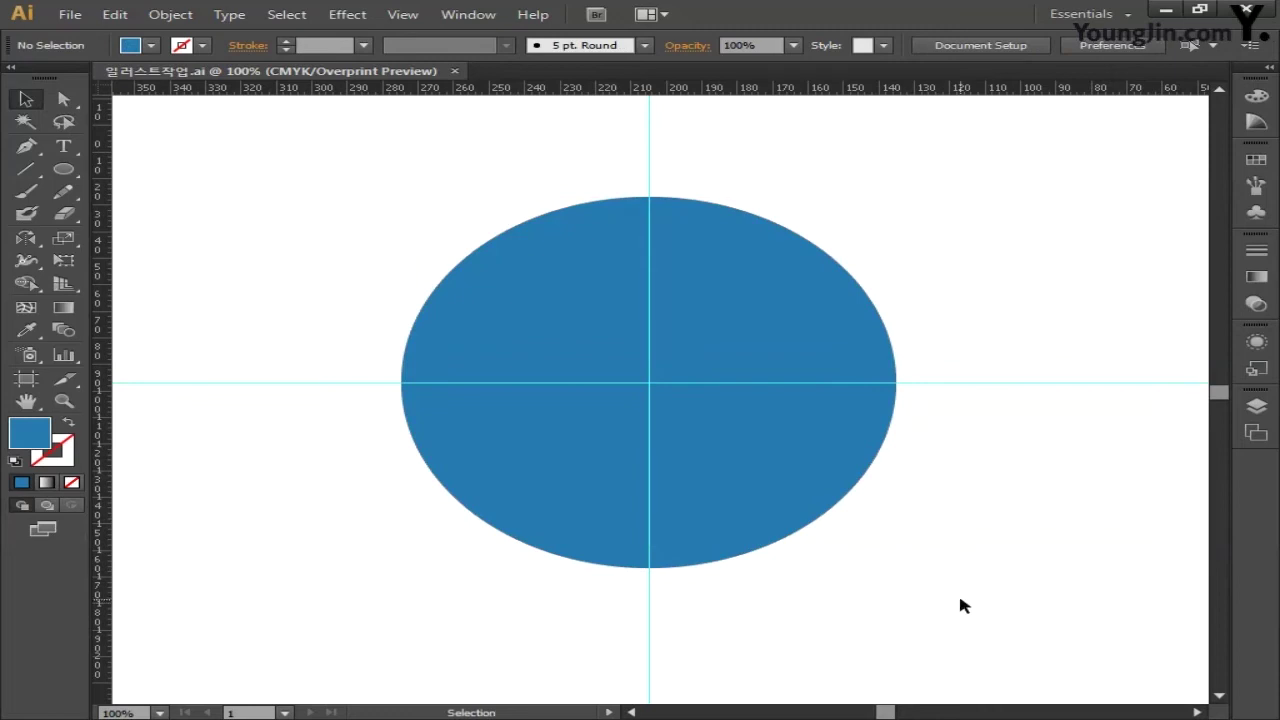
# Set the Pen tool to no fill and a near-black stroke of CMYK 90, 76, 61, 94, and close the colour settings.
pyautogui.click(36, 148)
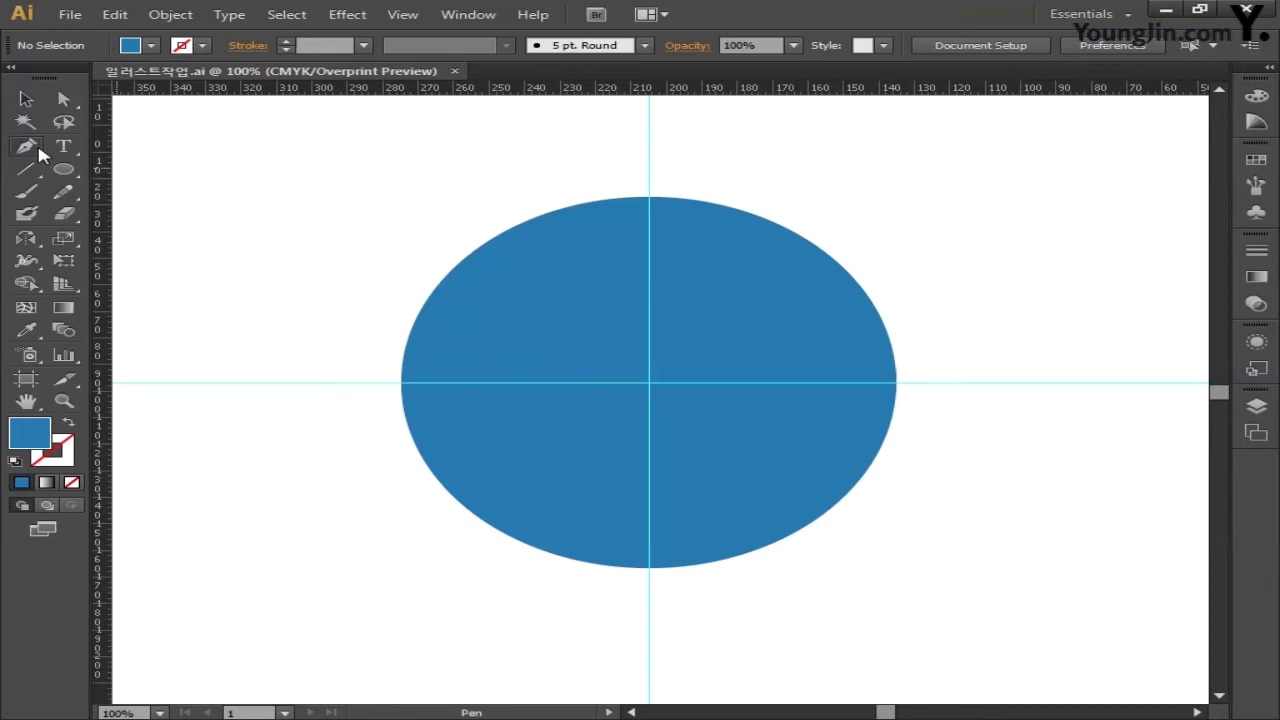
pyautogui.click(72, 482)
pyautogui.doubleClick(60, 460)
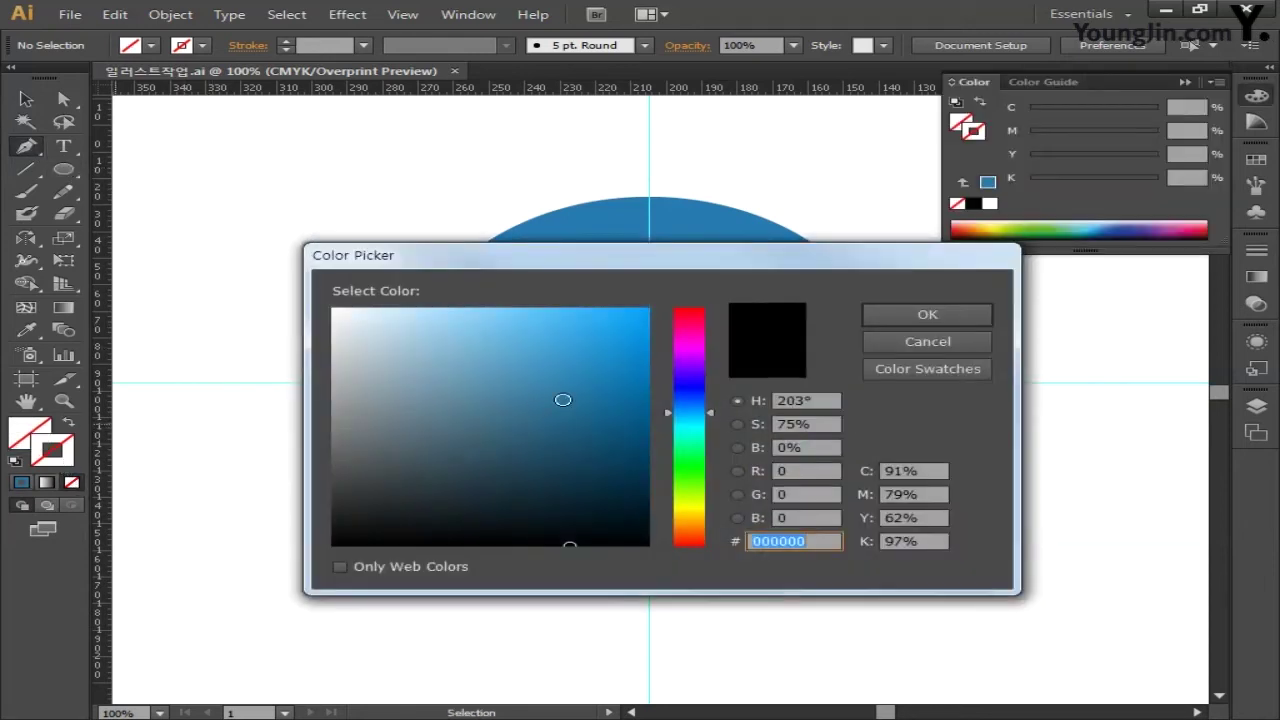
pyautogui.moveTo(598, 508); pyautogui.dragTo(608, 537)
pyautogui.click(927, 316)
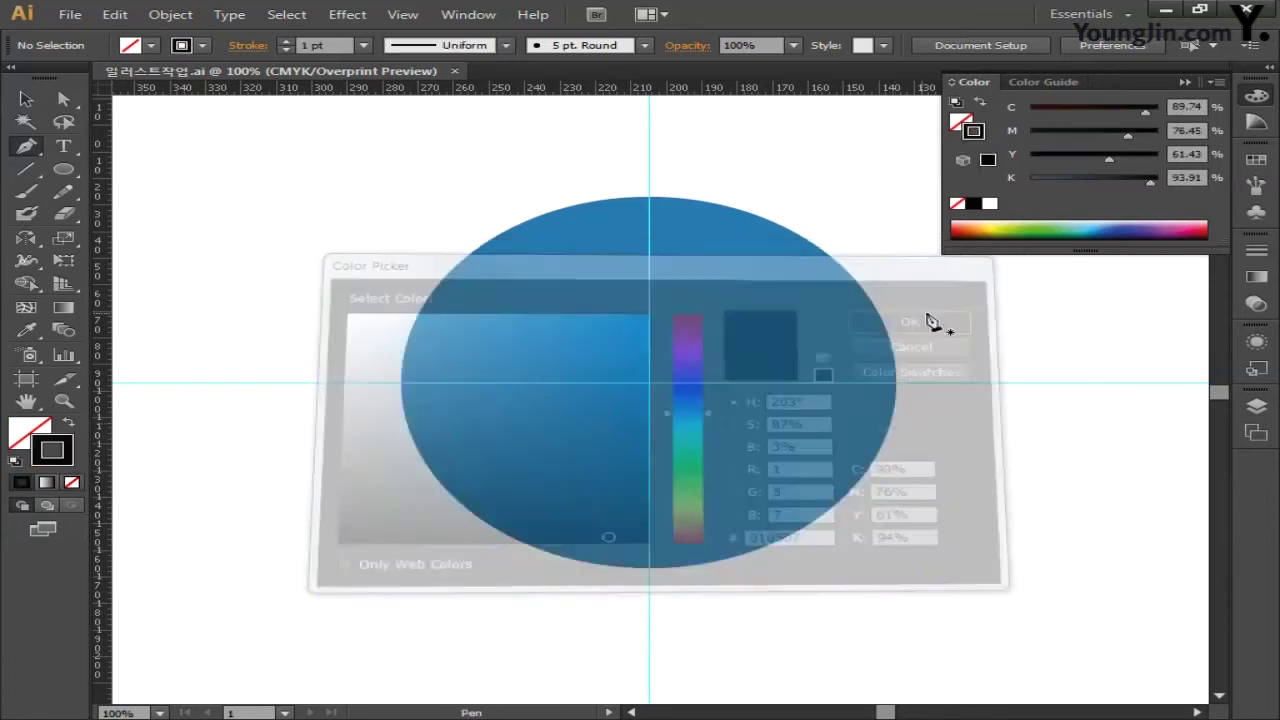
pyautogui.click(1256, 95)
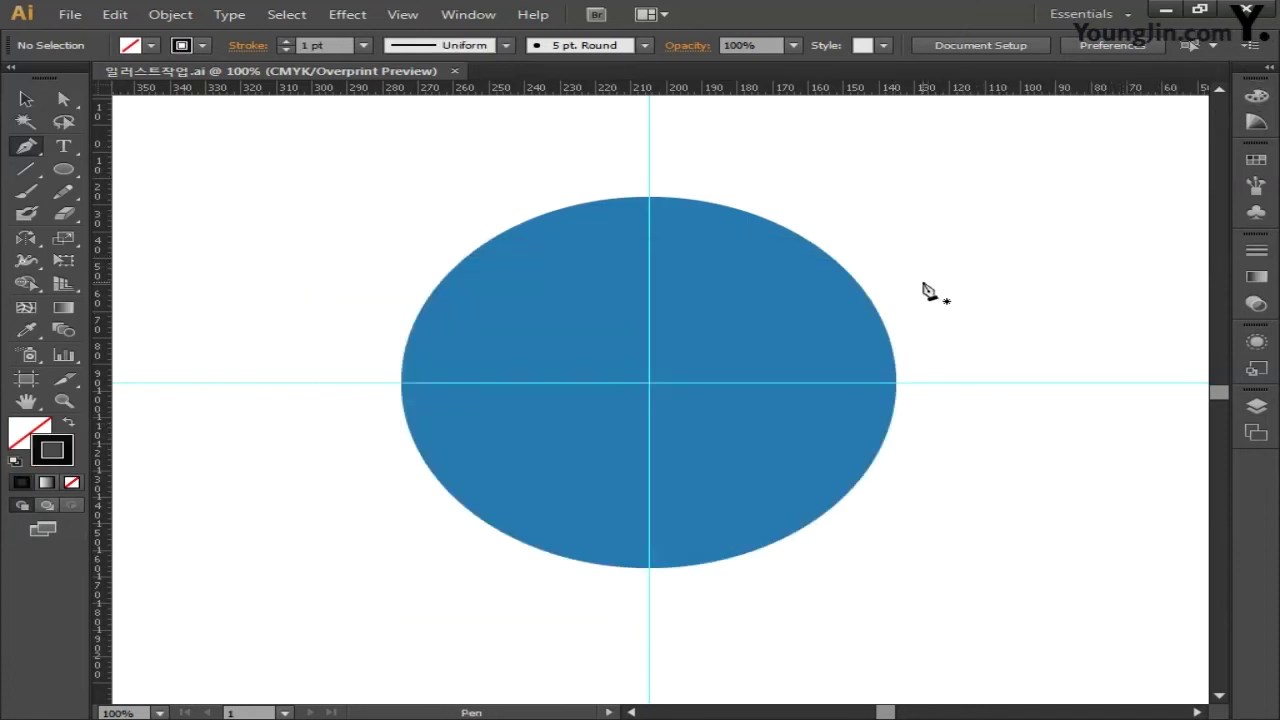
# Draw a closed, straight-sided zigzag outline over the circle, running past its upper-left, right and lower edges.
pyautogui.click(457, 214)
pyautogui.click(567, 243)
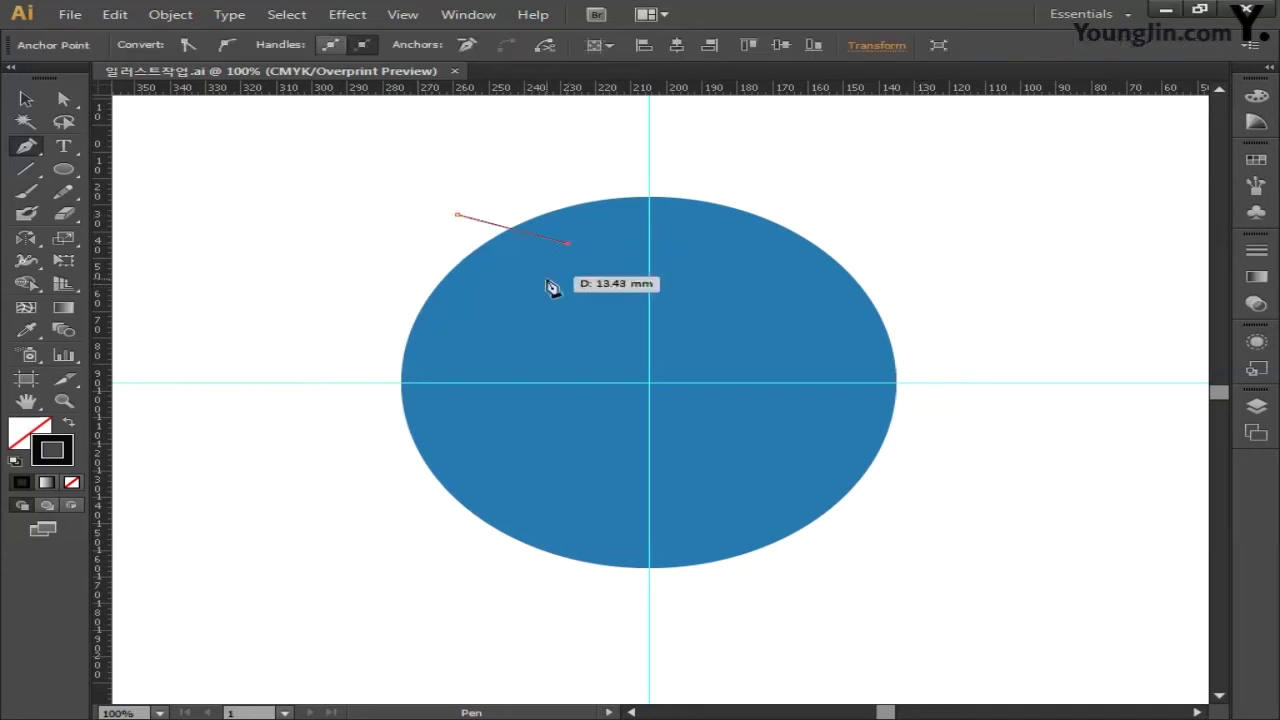
pyautogui.click(522, 313)
pyautogui.click(765, 289)
pyautogui.click(961, 328)
pyautogui.click(945, 397)
pyautogui.click(736, 327)
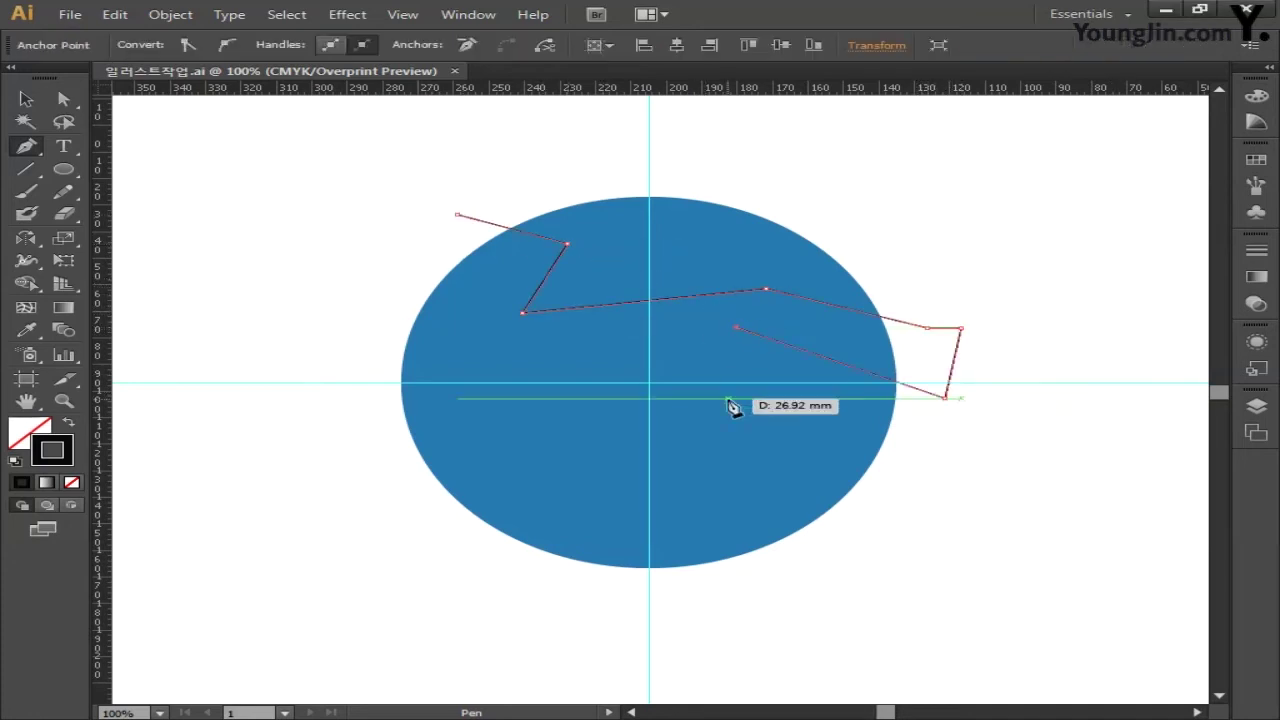
pyautogui.click(730, 398)
pyautogui.click(598, 458)
pyautogui.click(612, 487)
pyautogui.click(719, 493)
pyautogui.click(698, 540)
pyautogui.click(763, 588)
pyautogui.click(502, 567)
pyautogui.click(583, 538)
pyautogui.click(507, 453)
pyautogui.click(665, 372)
pyautogui.click(677, 323)
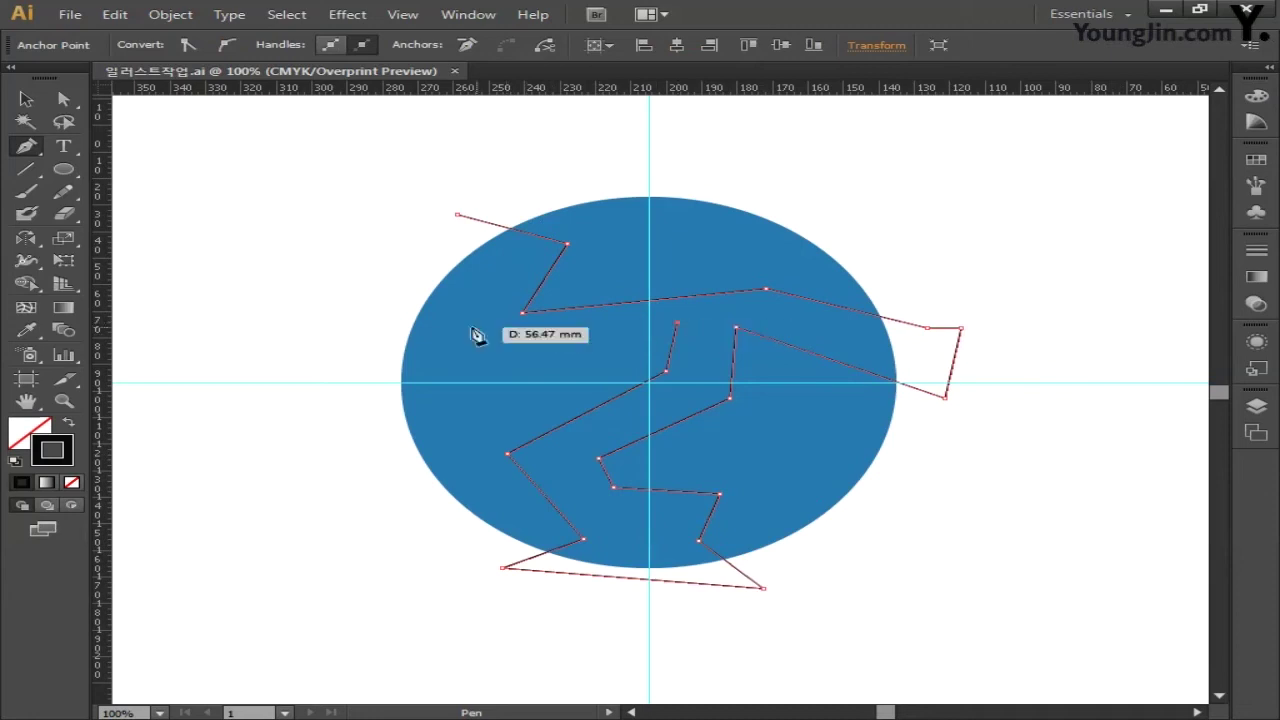
pyautogui.click(457, 214)
# Convert the corner points along the outline's upper band and inner bend into smooth curves.
pyautogui.moveTo(522, 313); pyautogui.dragTo(800, 286)
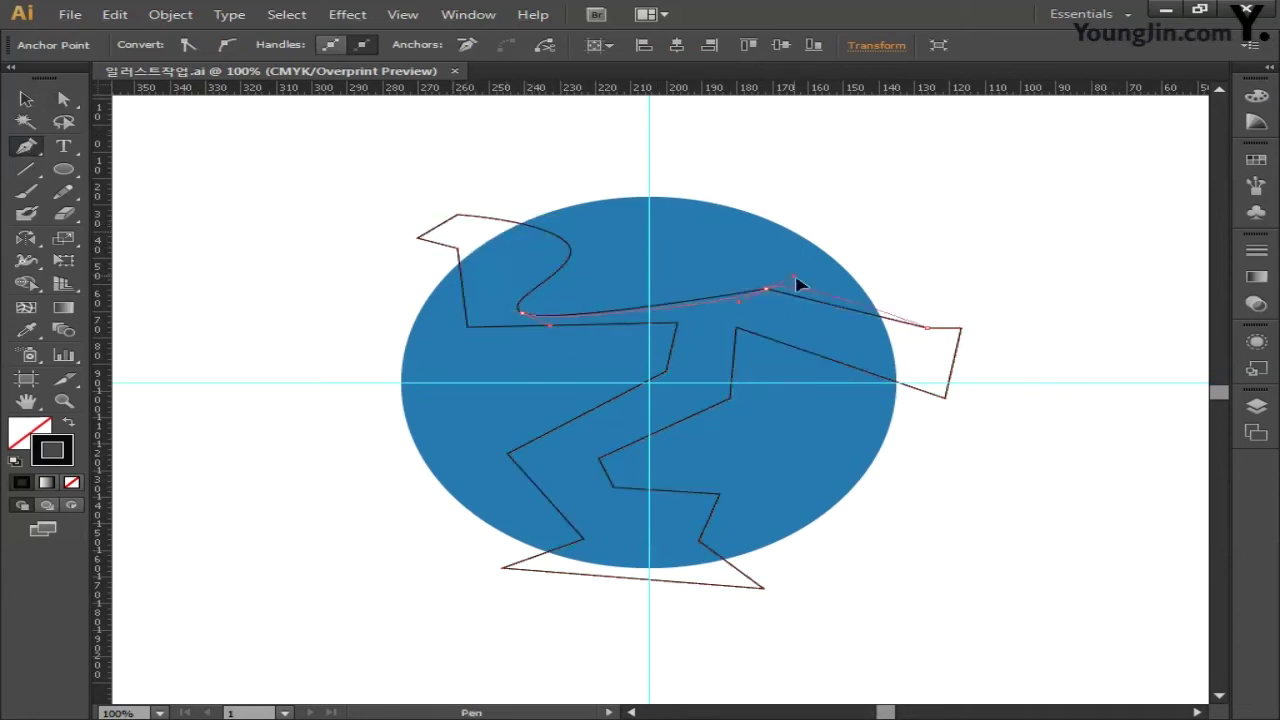
pyautogui.click(736, 335)
pyautogui.press('Return')
pyautogui.moveTo(677, 323); pyautogui.dragTo(654, 320)
pyautogui.moveTo(665, 372); pyautogui.dragTo(674, 349)
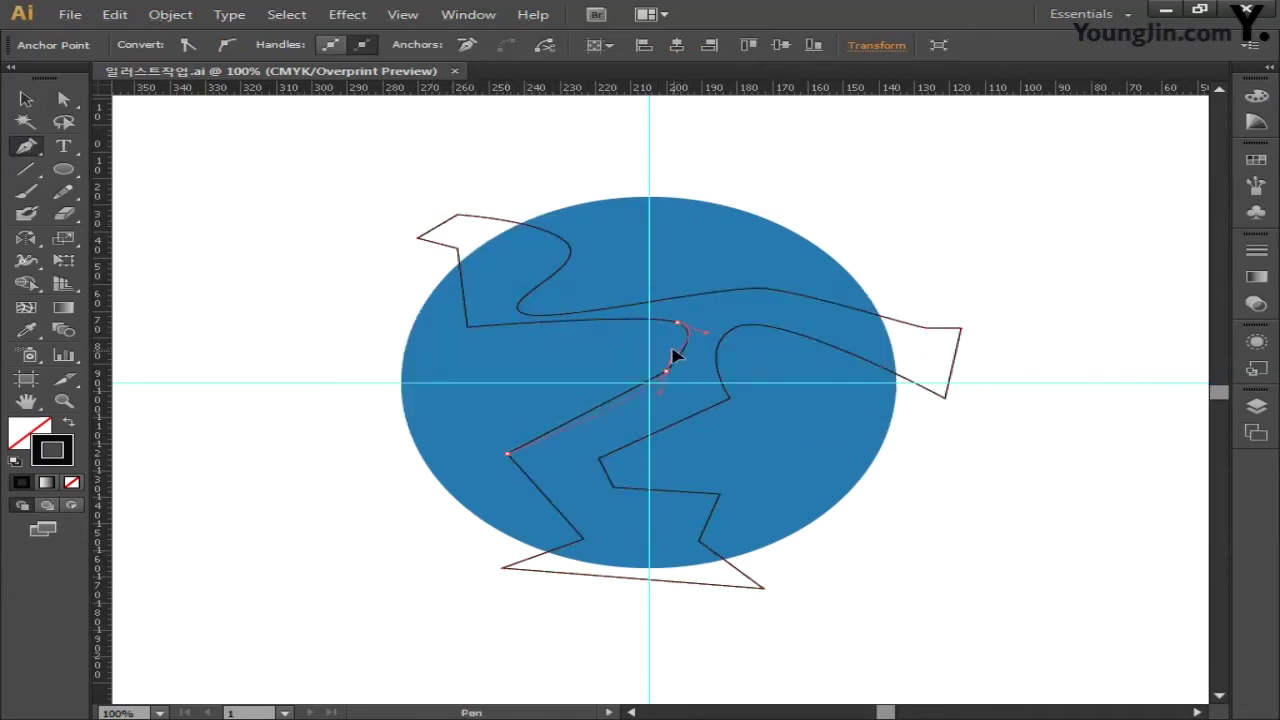
# Smooth the corners of the outline's lower winding part and refine the curve at its upper-left end.
pyautogui.moveTo(507, 453); pyautogui.dragTo(524, 408)
pyautogui.moveTo(583, 538); pyautogui.dragTo(583, 515)
pyautogui.moveTo(598, 458); pyautogui.dragTo(608, 437)
pyautogui.moveTo(613, 487); pyautogui.dragTo(640, 490)
pyautogui.moveTo(719, 493); pyautogui.dragTo(740, 509)
pyautogui.moveTo(698, 540); pyautogui.dragTo(705, 555)
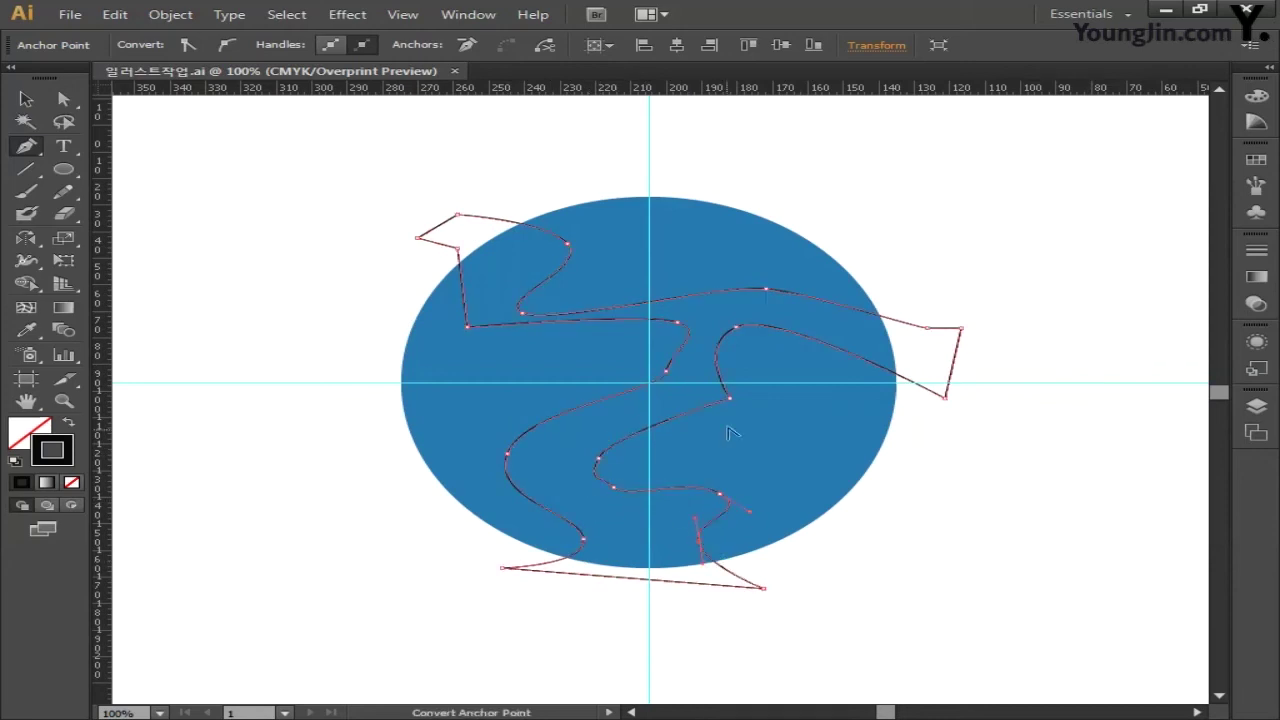
pyautogui.moveTo(729, 398); pyautogui.dragTo(745, 377)
pyautogui.moveTo(567, 243); pyautogui.dragTo(575, 258)
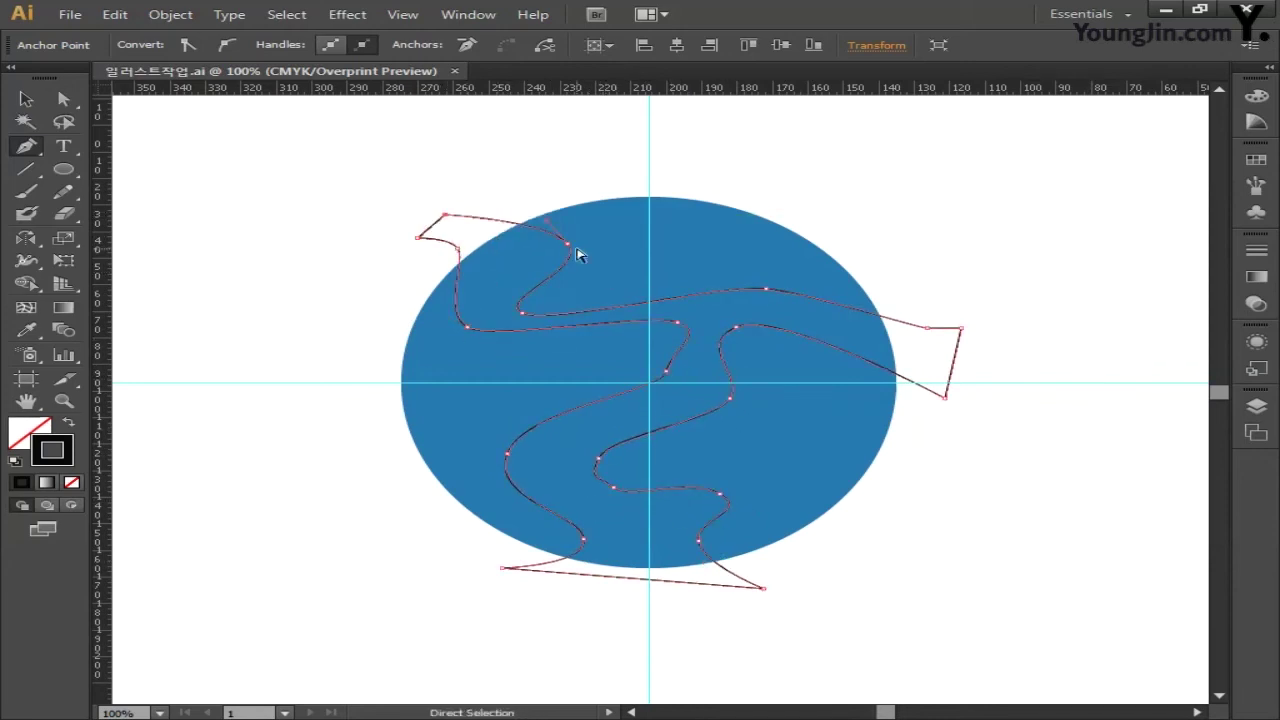
# Reposition the anchor points and end corners of the outline's upper-left arm to form a more even, flowing S-shaped band.
pyautogui.moveTo(522, 313); pyautogui.dragTo(501, 301)
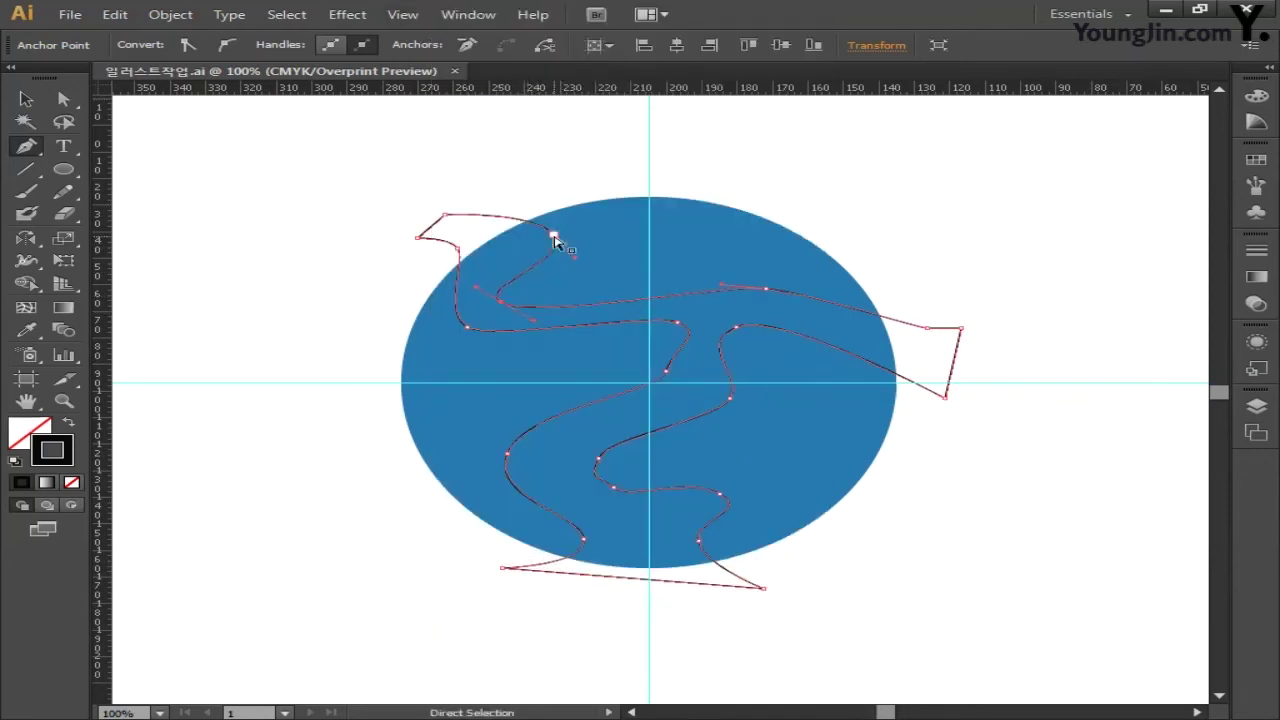
pyautogui.moveTo(553, 234); pyautogui.dragTo(563, 232)
pyautogui.moveTo(457, 248); pyautogui.dragTo(507, 253)
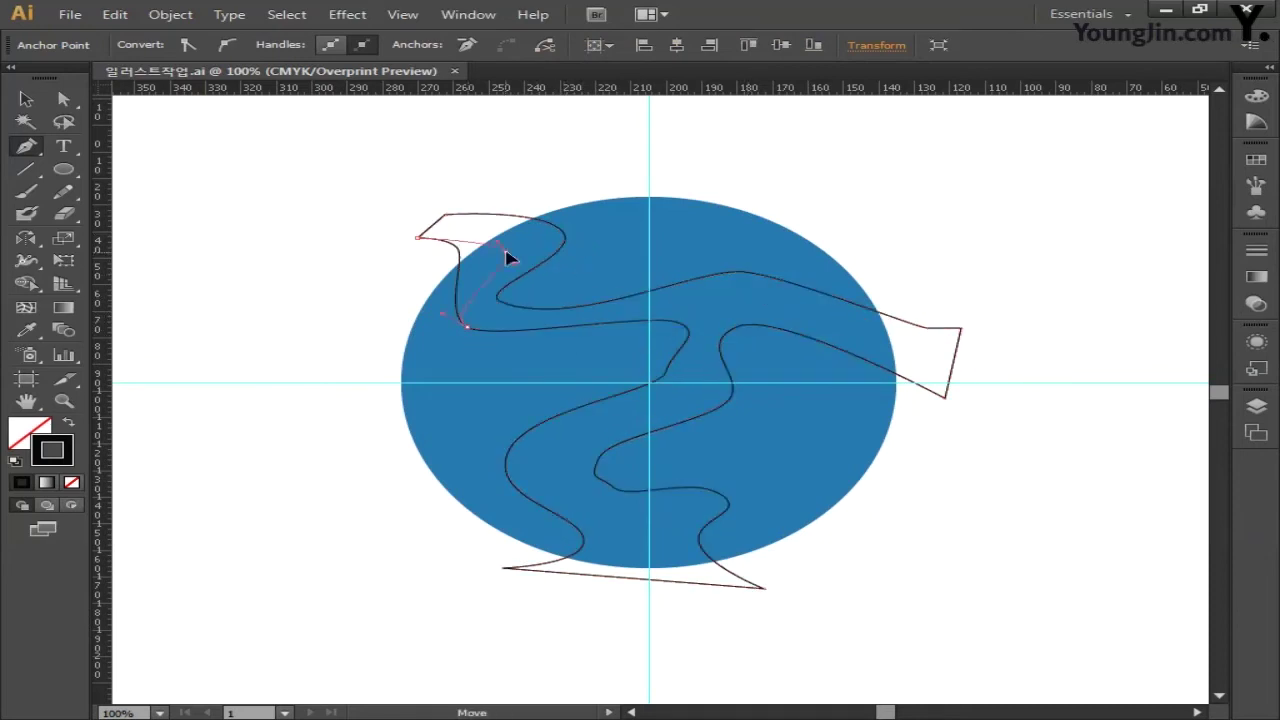
pyautogui.moveTo(417, 237); pyautogui.dragTo(420, 259)
pyautogui.moveTo(444, 215); pyautogui.dragTo(436, 226)
pyautogui.moveTo(466, 327); pyautogui.dragTo(459, 346)
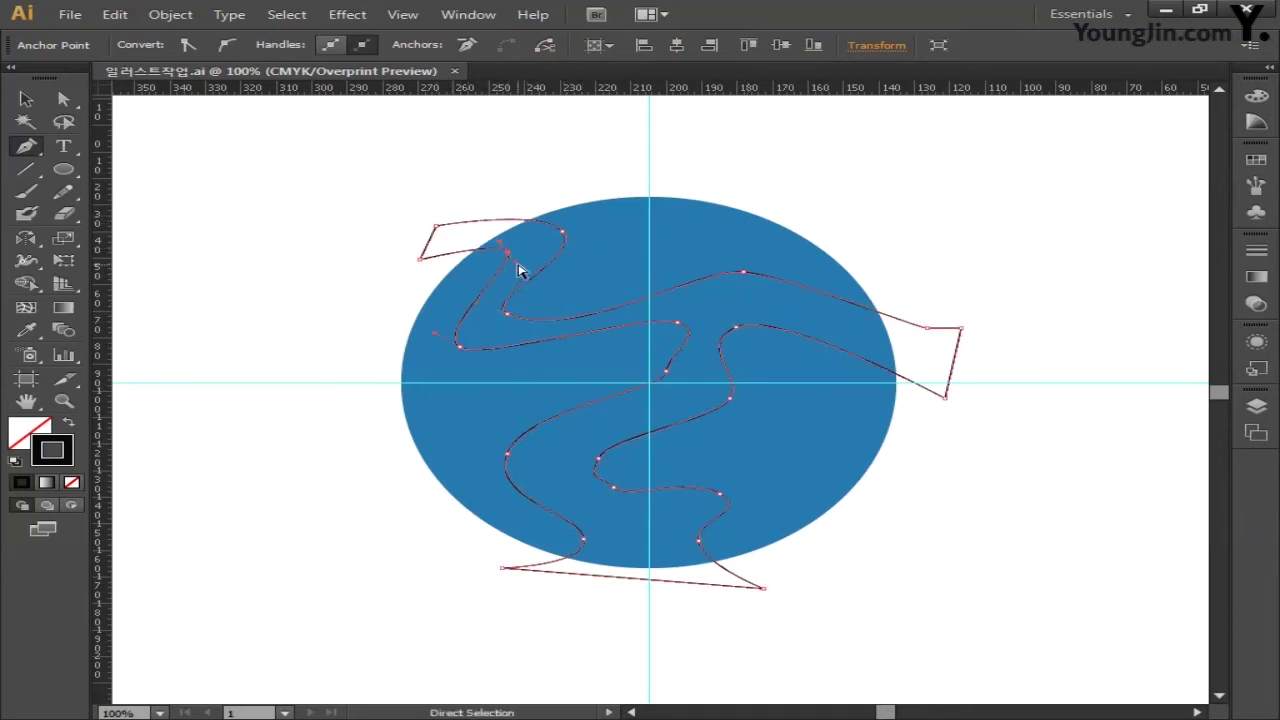
pyautogui.click(491, 360)
# Raise the crest of the outline's right arm and reshape both its edges so the band flares at the right end.
pyautogui.click(743, 275)
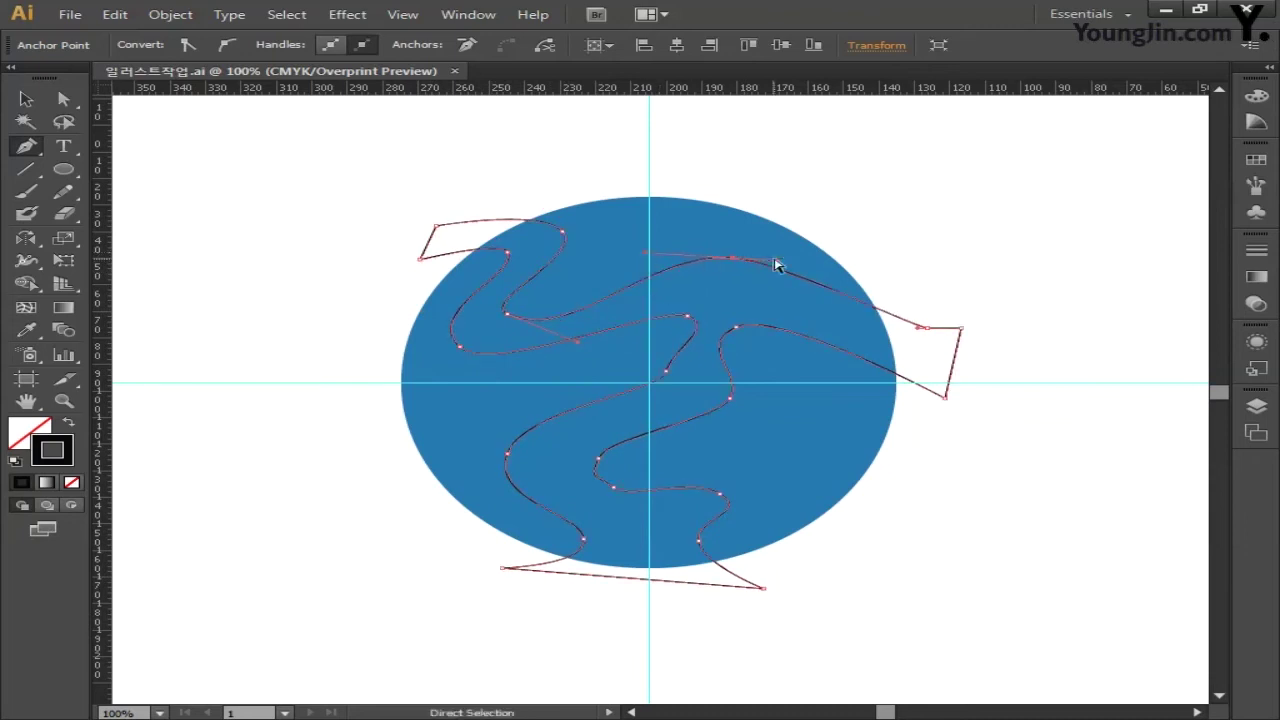
pyautogui.moveTo(774, 266); pyautogui.dragTo(623, 258)
pyautogui.click(634, 330)
pyautogui.moveTo(925, 327); pyautogui.dragTo(929, 304)
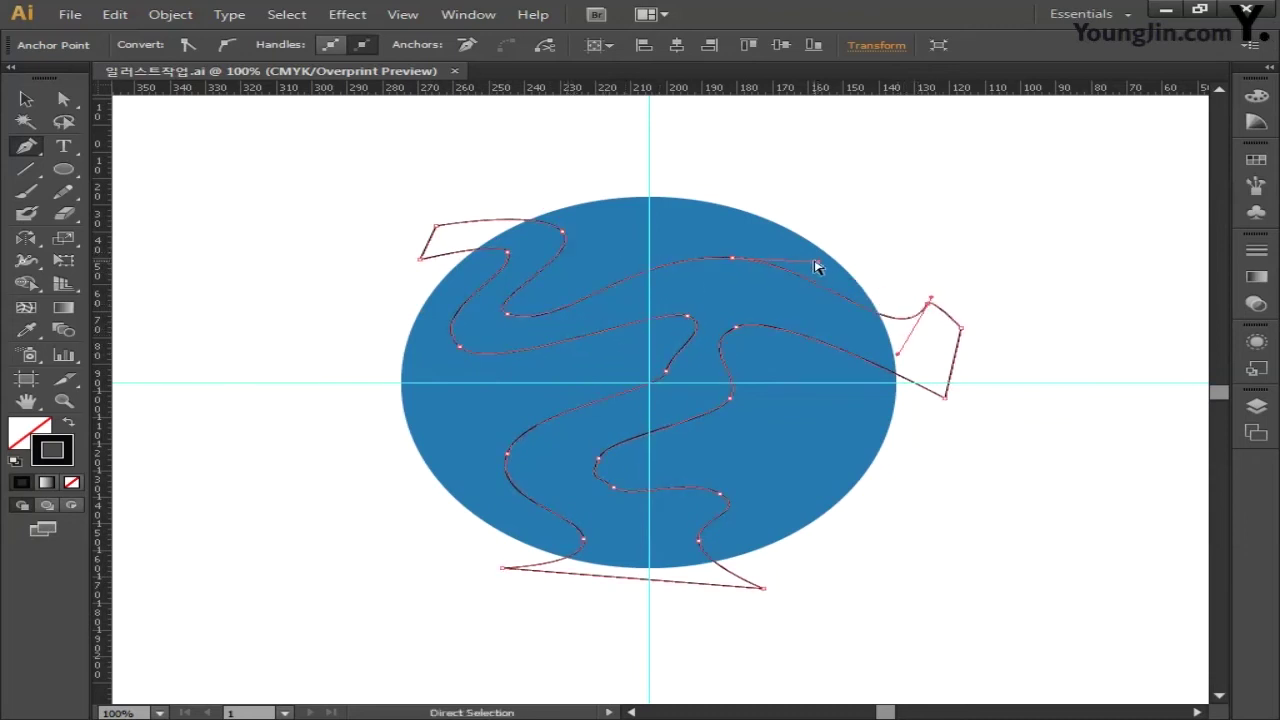
pyautogui.moveTo(736, 326); pyautogui.dragTo(751, 292)
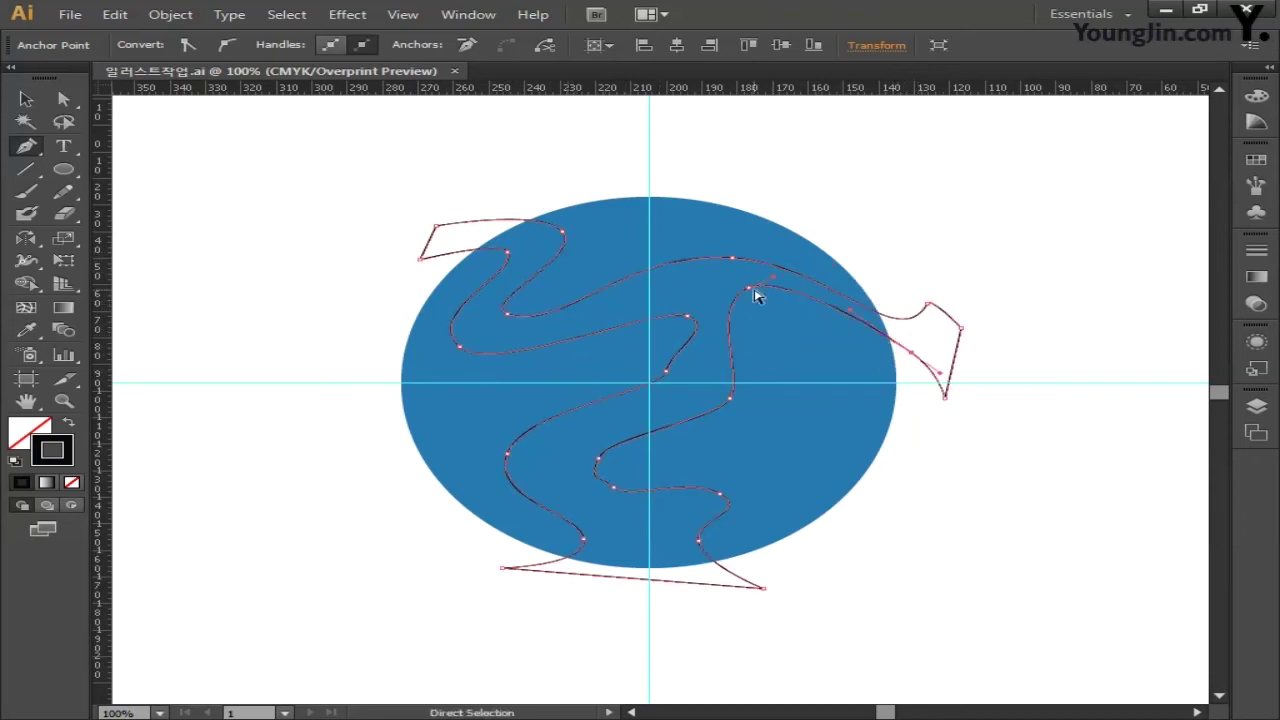
pyautogui.click(910, 360)
# Adjust the anchor points and handles on both sides of the outline's central bend near the guide intersection to round the curves.
pyautogui.moveTo(730, 398); pyautogui.dragTo(682, 303)
pyautogui.click(686, 314)
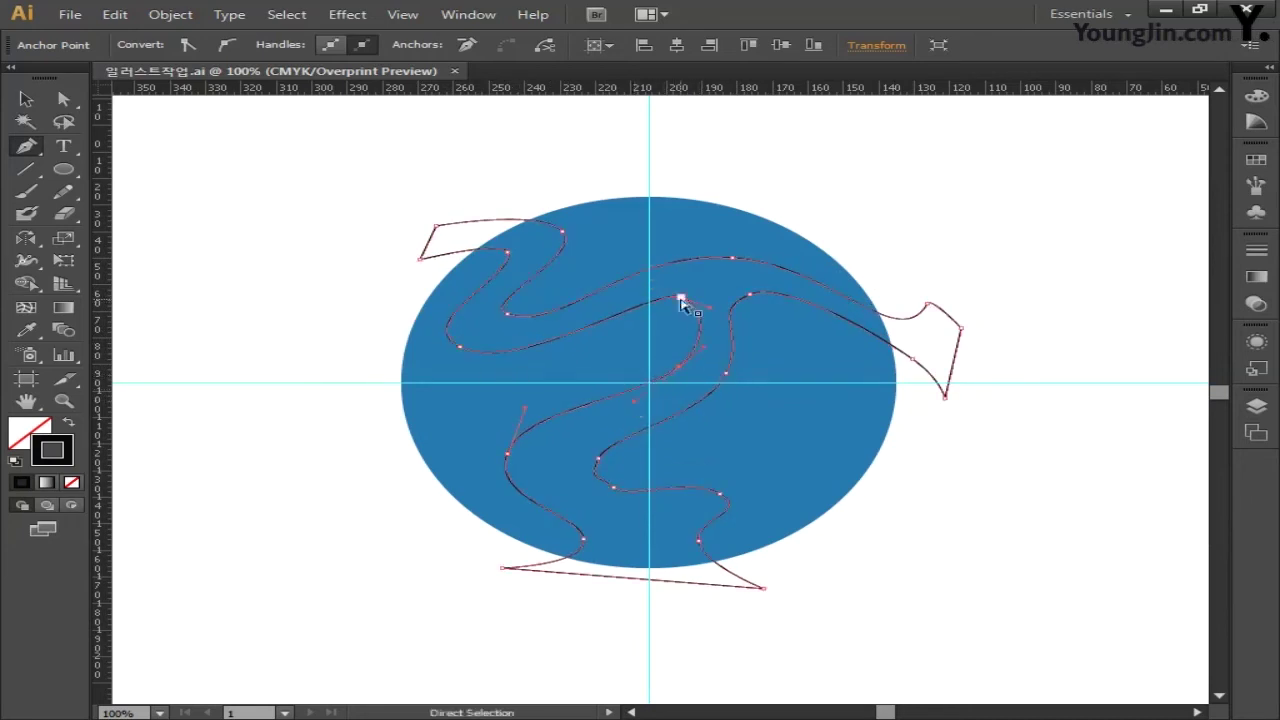
pyautogui.click(751, 363)
pyautogui.click(749, 294)
pyautogui.click(737, 371)
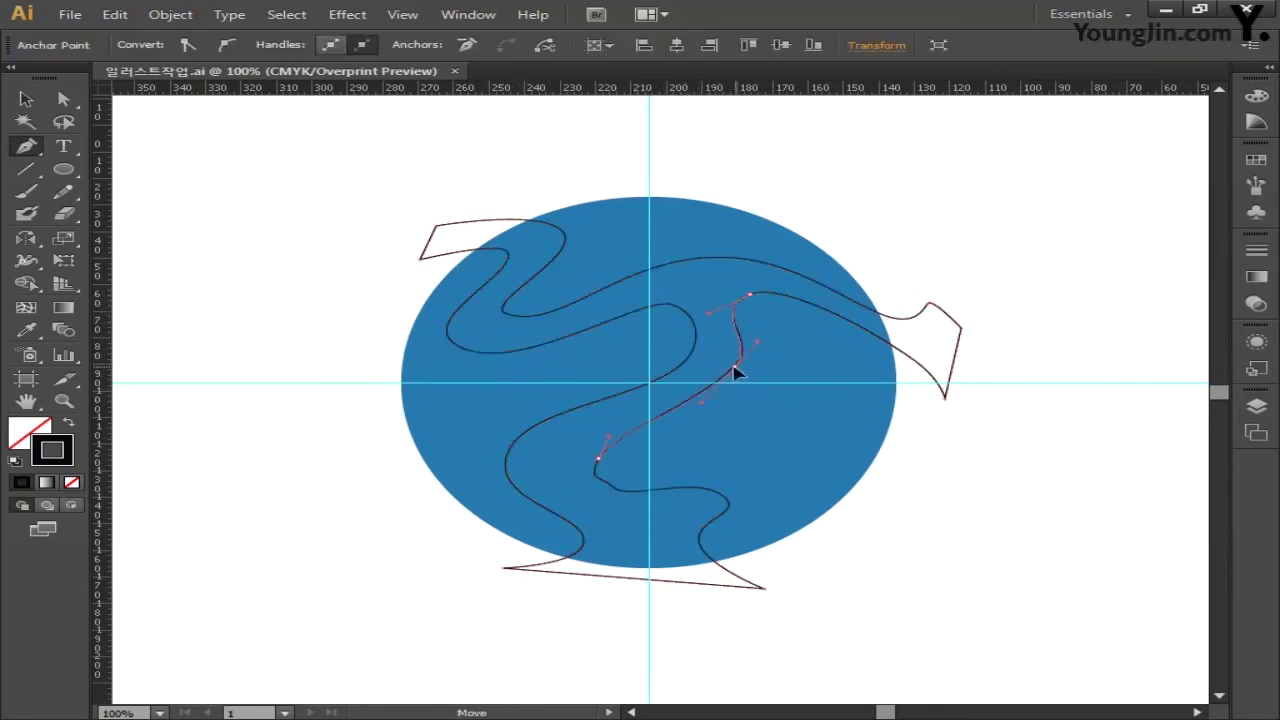
pyautogui.moveTo(737, 371); pyautogui.dragTo(716, 424)
# Remove the extra anchor point at the lower inner bend, widen that bend to the left, and smooth the edge leading into it.
pyautogui.click(614, 494)
pyautogui.click(600, 457)
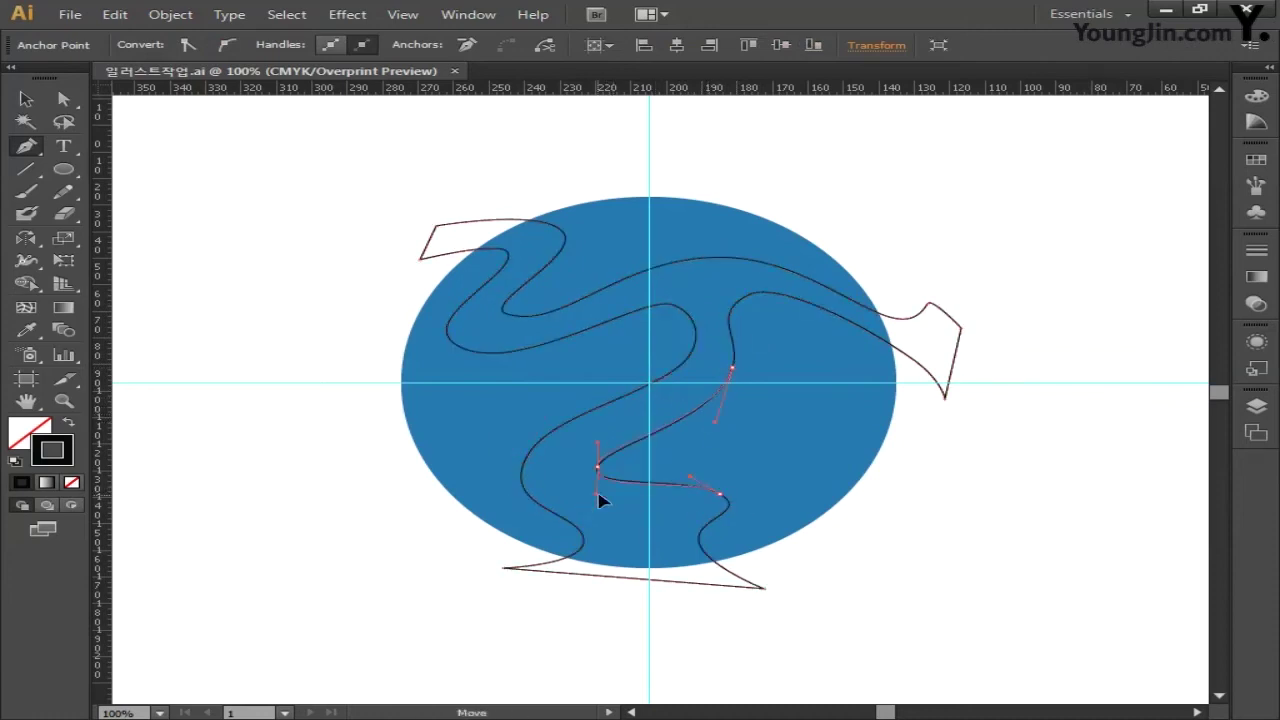
pyautogui.moveTo(600, 457); pyautogui.dragTo(570, 478)
pyautogui.click(646, 443)
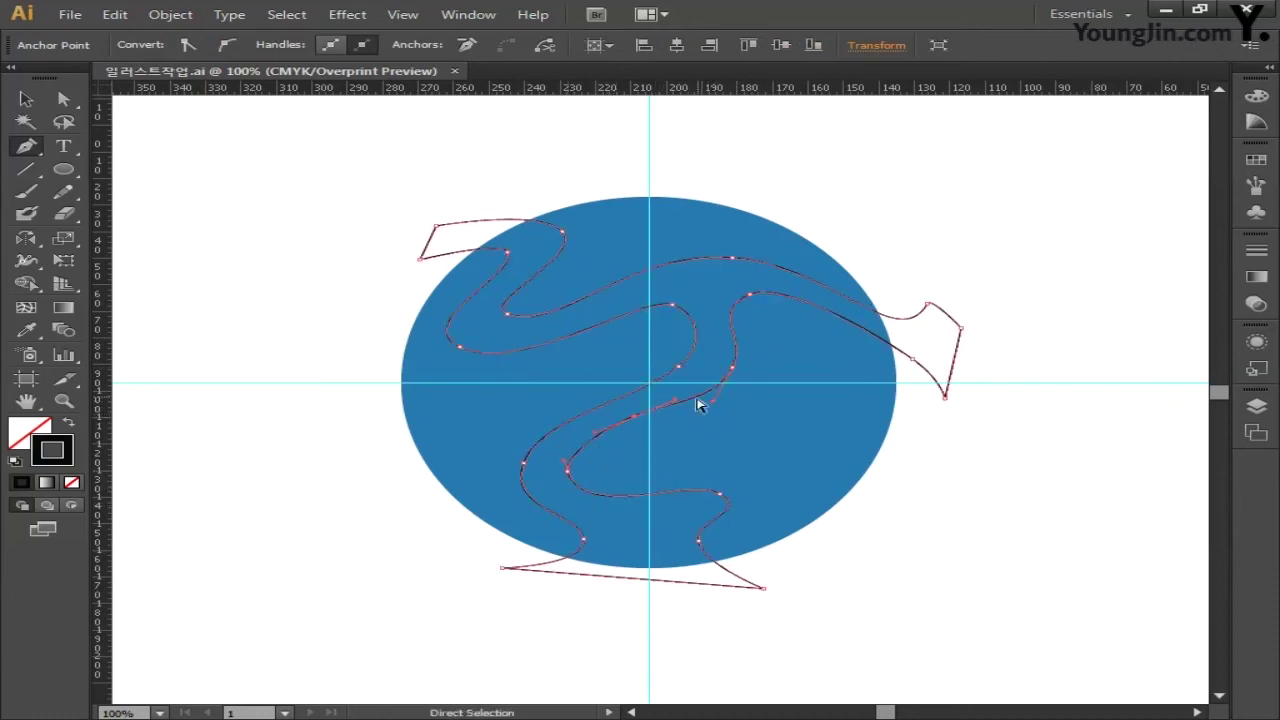
# Narrow the outline's lowest winding by moving its side anchor points inward, and extend the bottom-right corner slightly outward.
pyautogui.moveTo(620, 515); pyautogui.dragTo(626, 544)
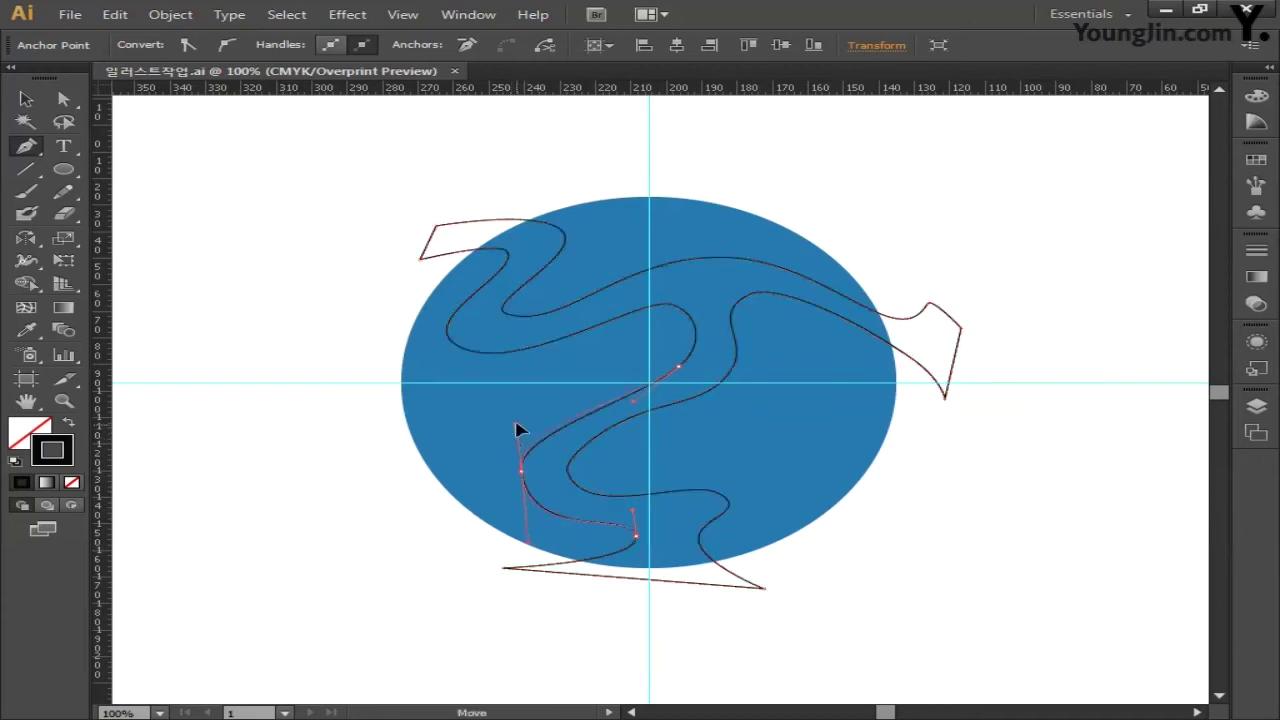
pyautogui.click(565, 466)
pyautogui.moveTo(764, 588); pyautogui.dragTo(785, 582)
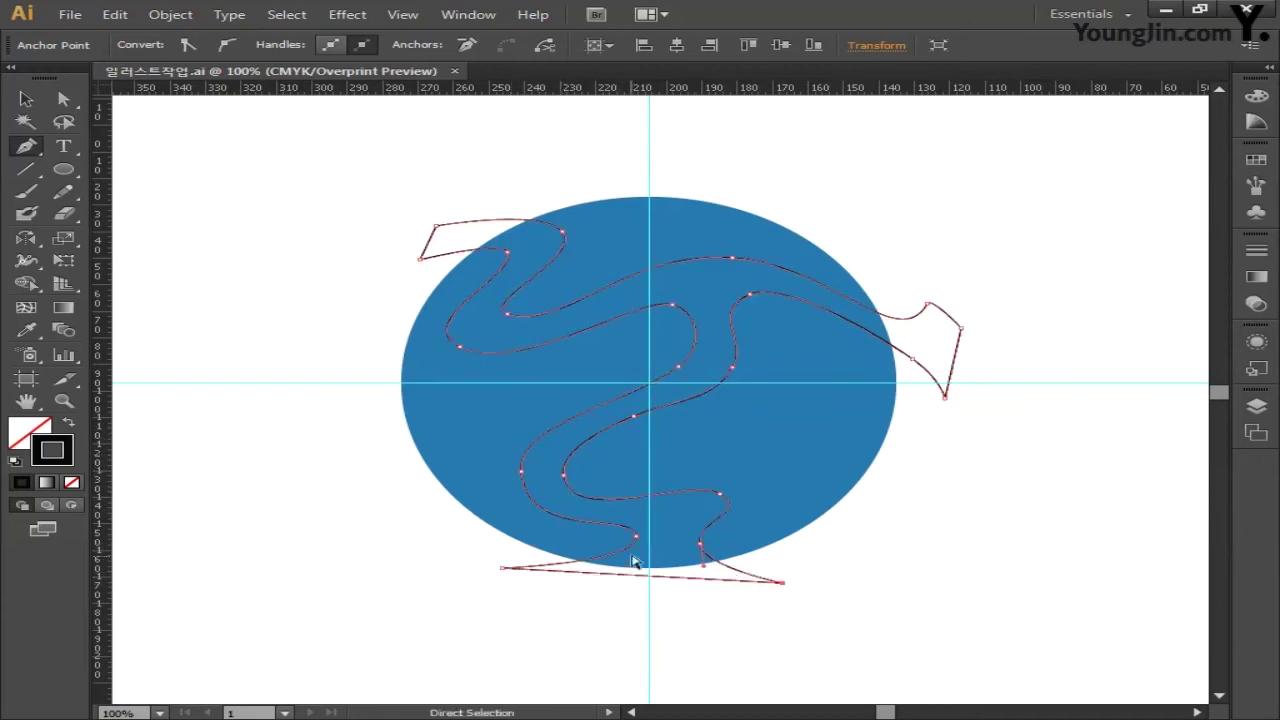
pyautogui.click(735, 520)
pyautogui.click(735, 520)
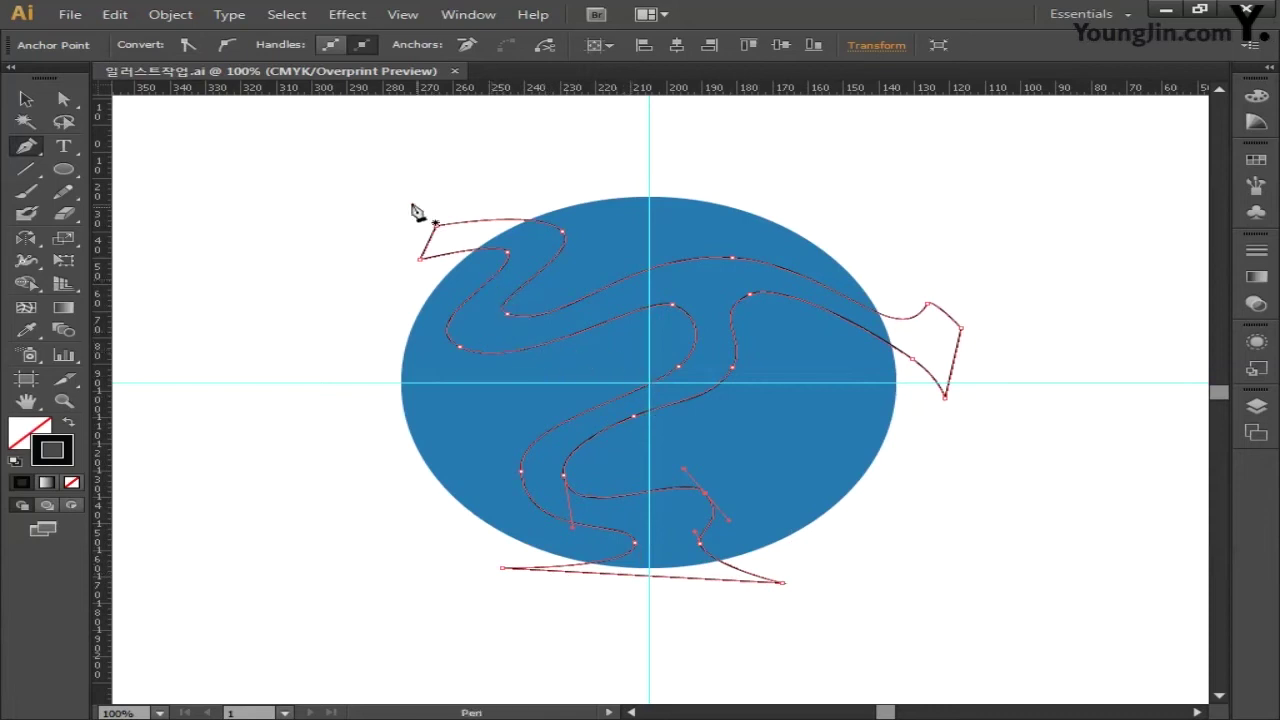
# Unlock all locked objects in the document and clear the selection.
pyautogui.click(195, 18)
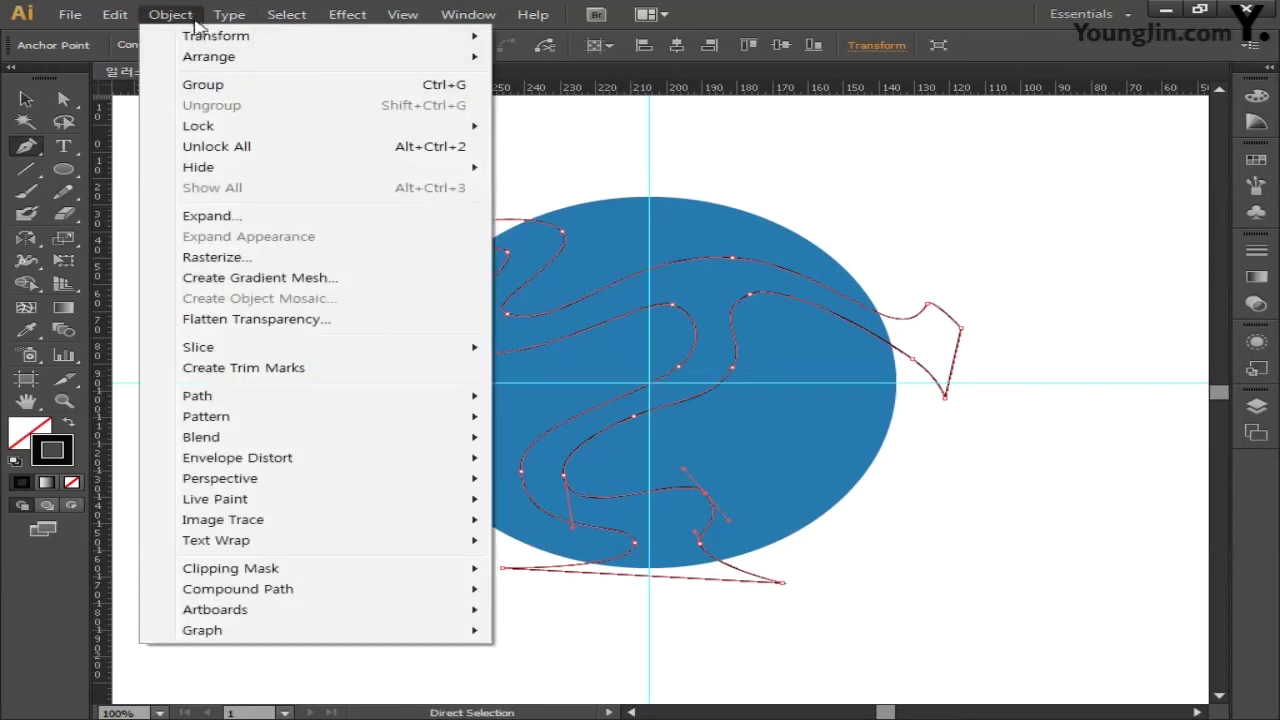
pyautogui.click(240, 146)
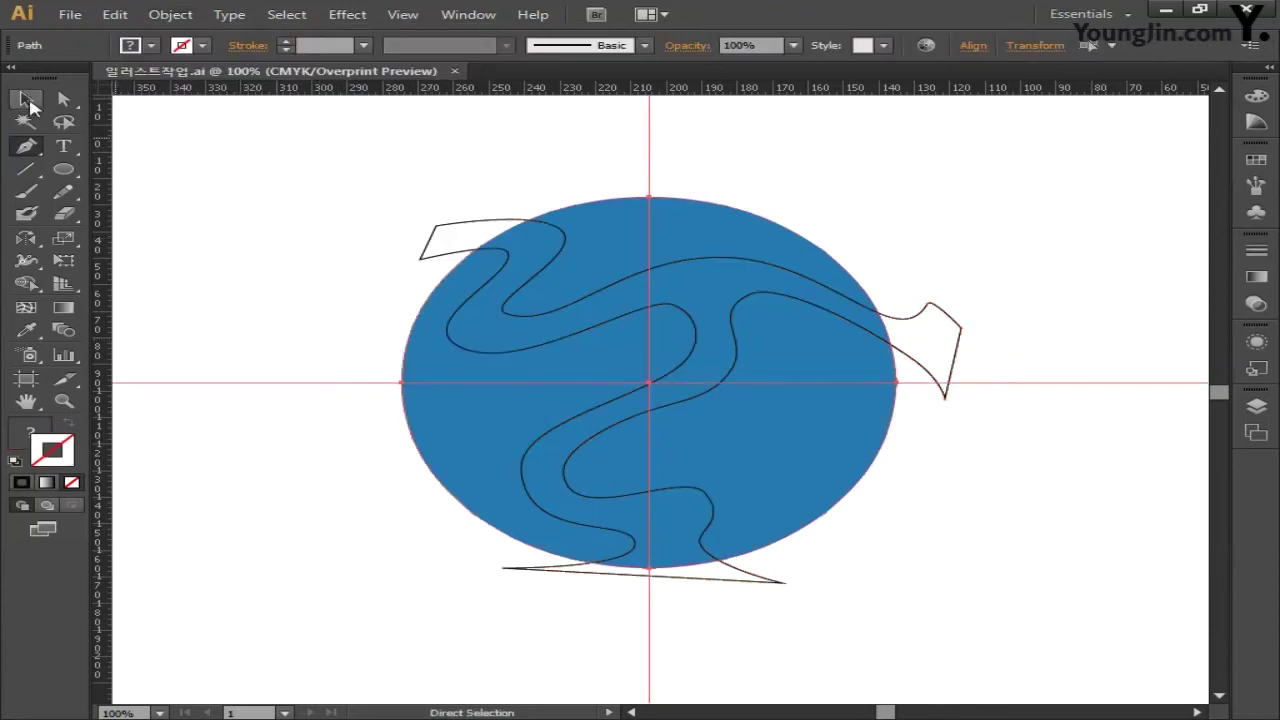
pyautogui.click(26, 99)
pyautogui.click(263, 222)
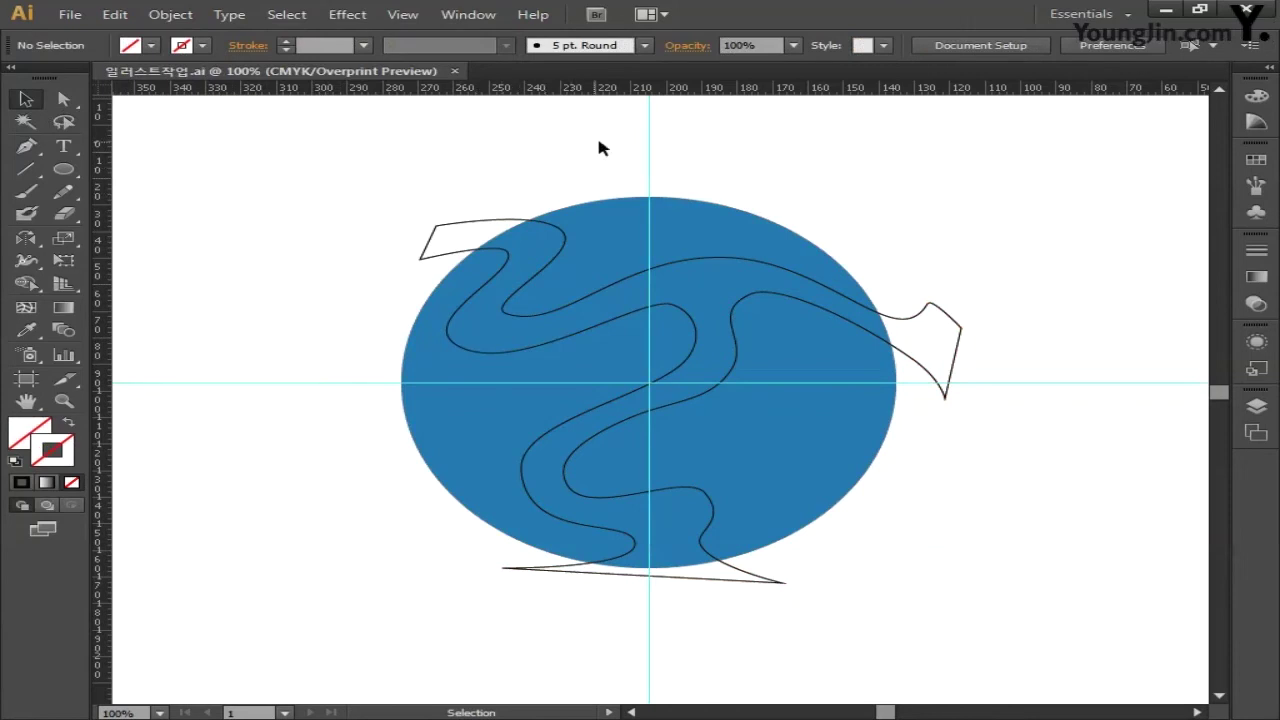
# Subtract the curved outline shape from the blue ellipse with Pathfinder Minus Front and deselect the result.
pyautogui.moveTo(386, 187); pyautogui.dragTo(569, 349)
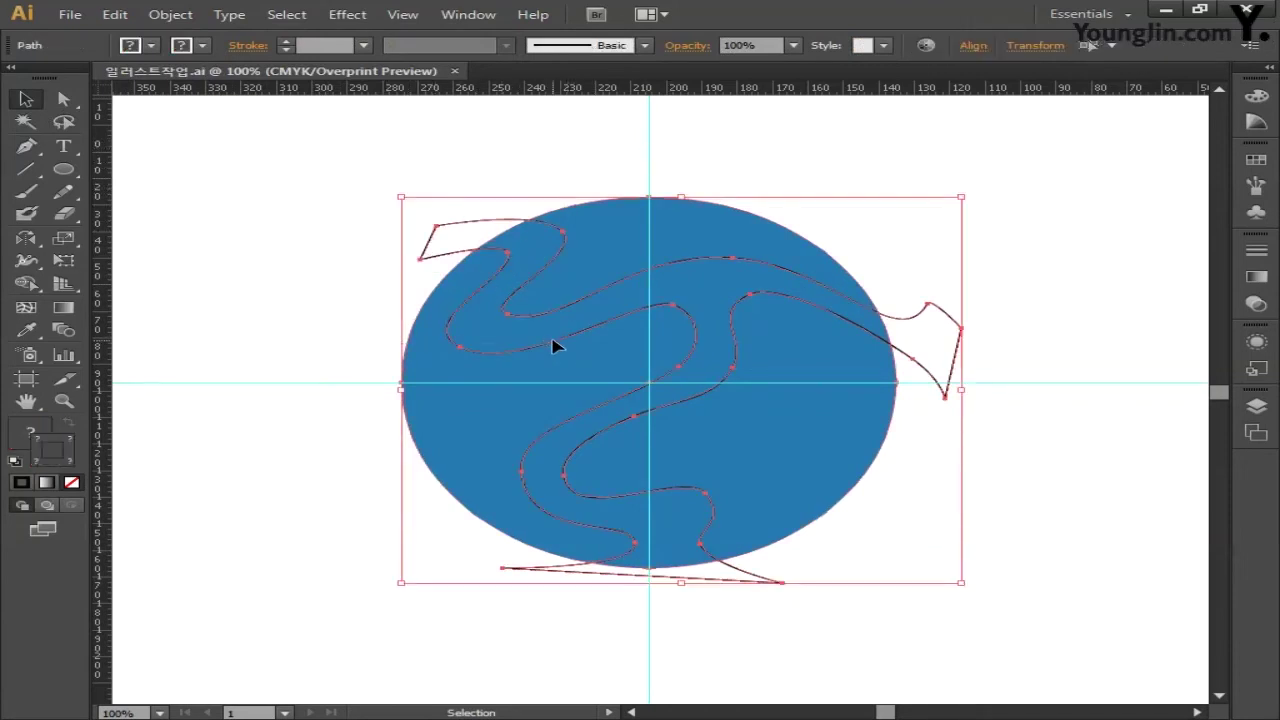
pyautogui.click(468, 14)
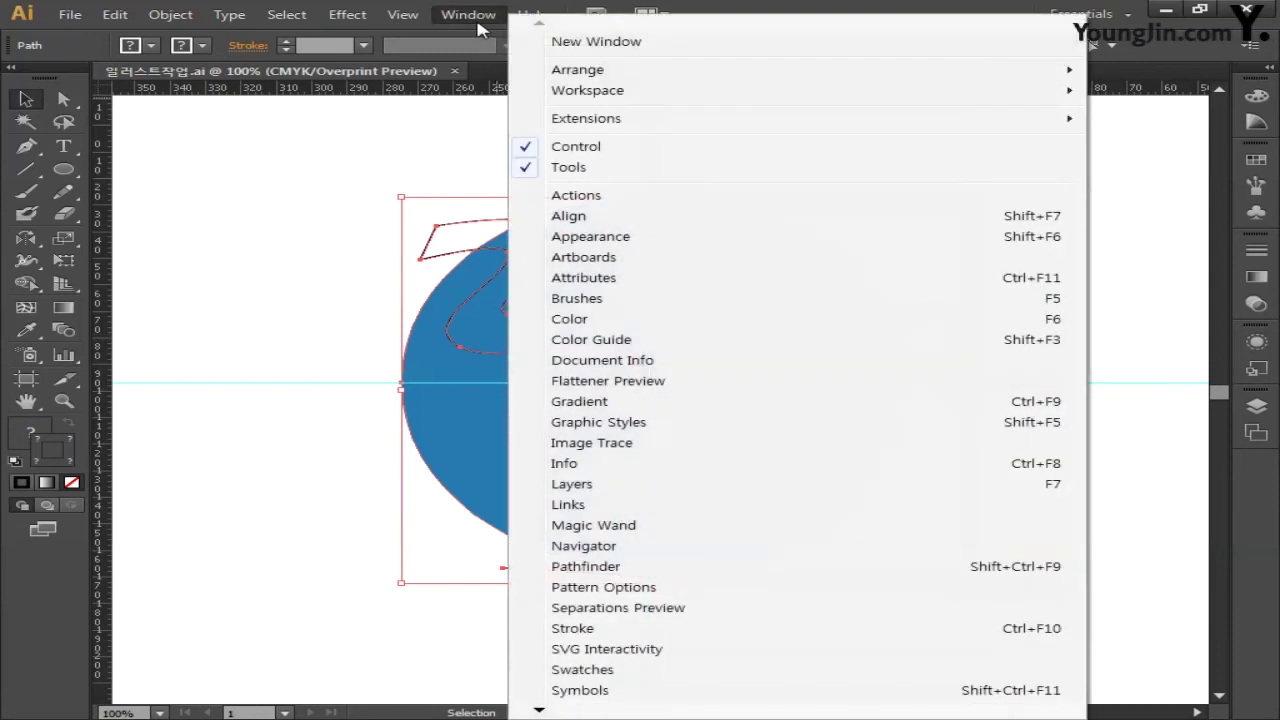
pyautogui.click(585, 566)
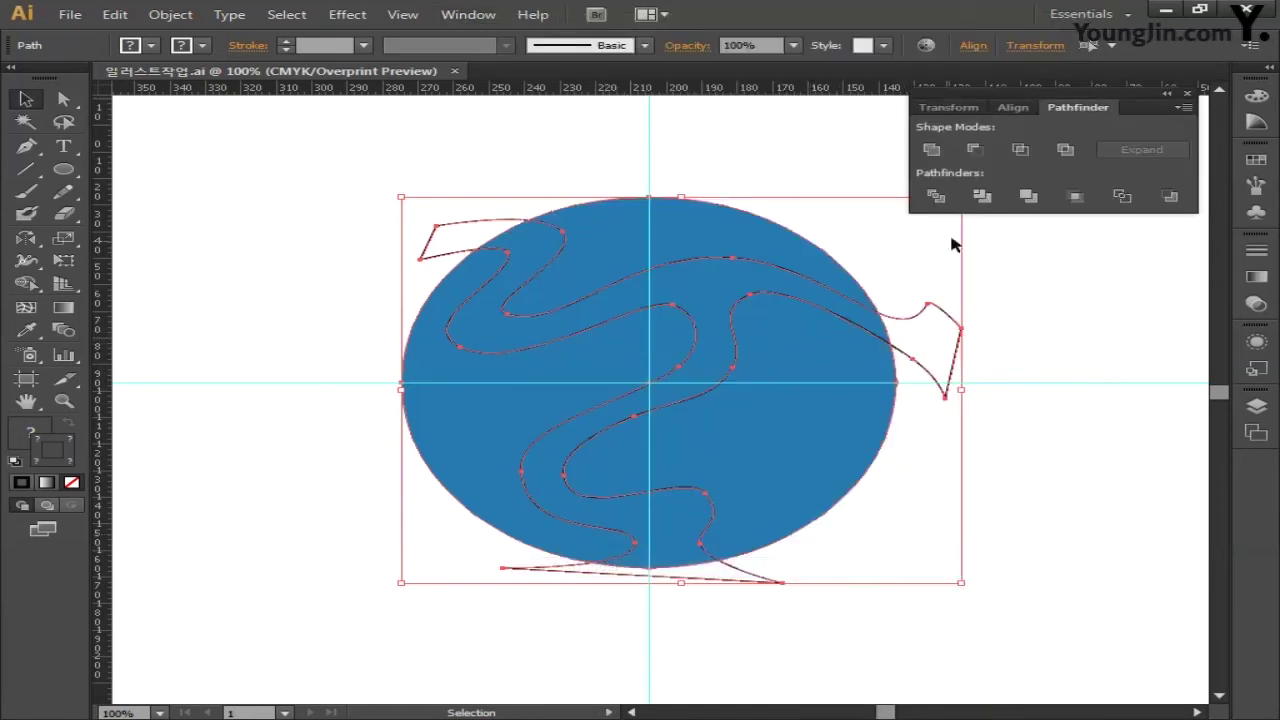
pyautogui.click(975, 150)
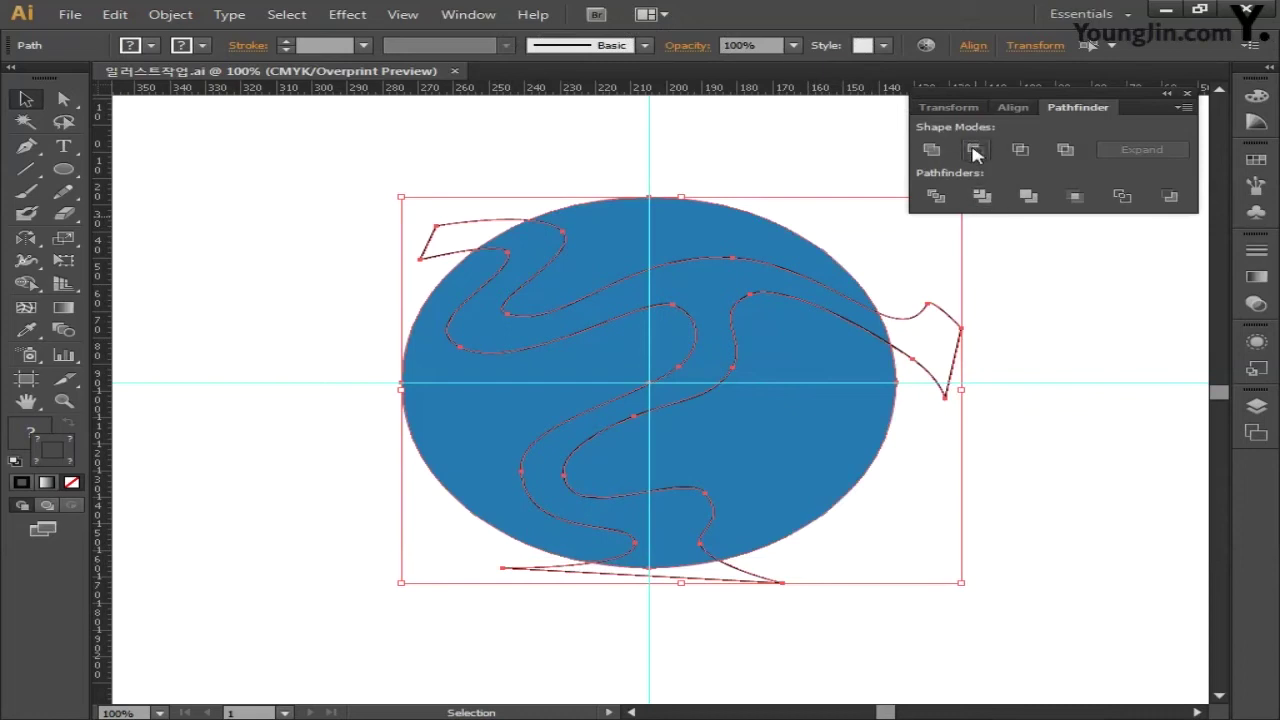
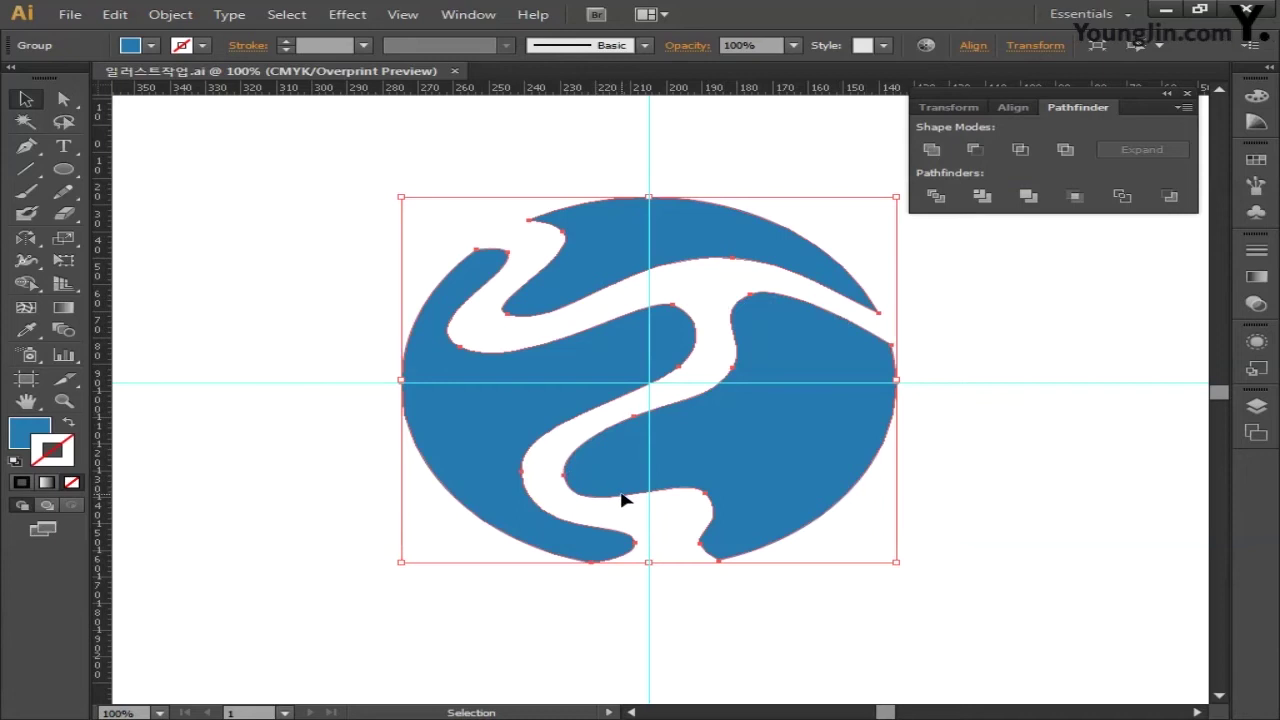
pyautogui.click(342, 265)
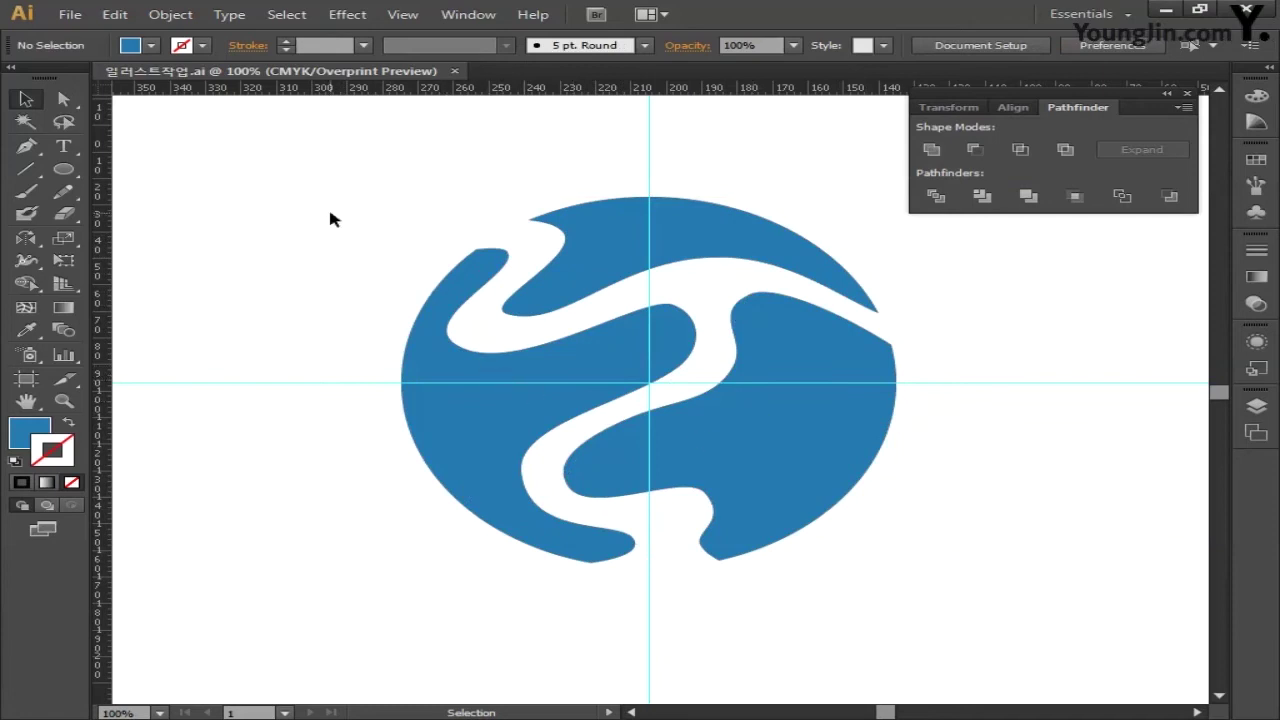
# Apply a linear gradient fill to only the uppermost piece of the divided ellipse.
pyautogui.click(66, 100)
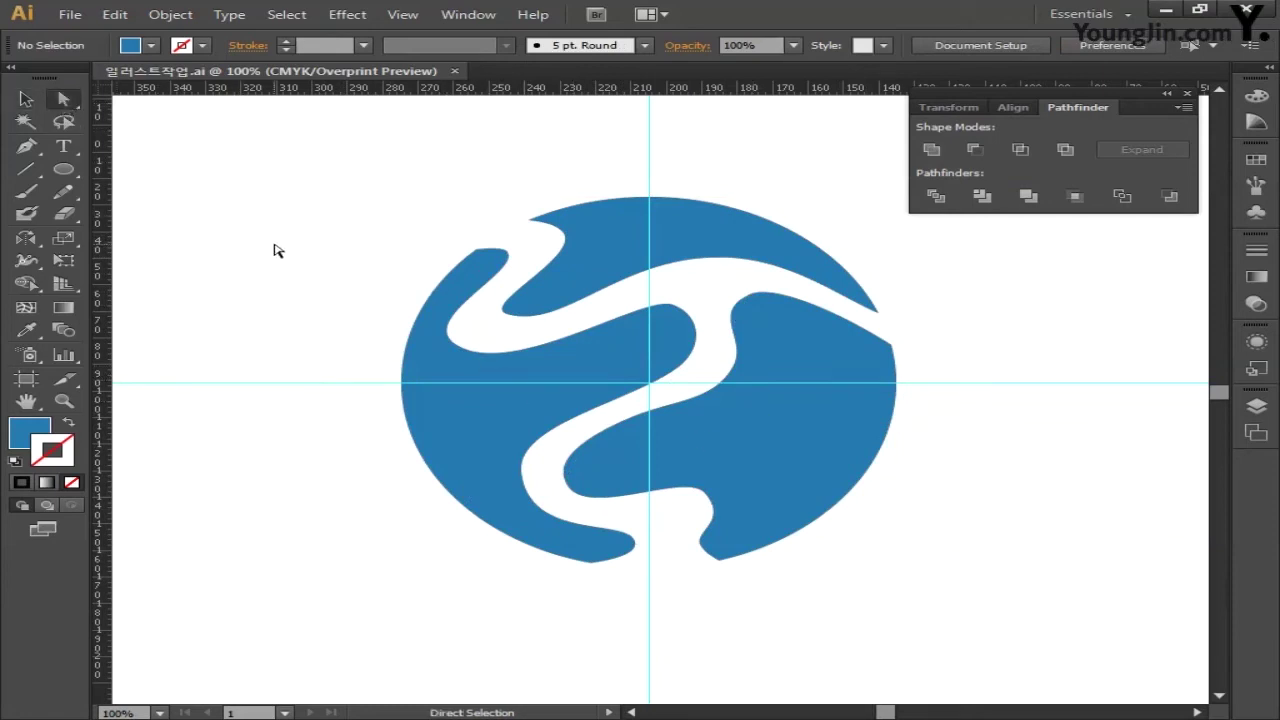
pyautogui.click(598, 268)
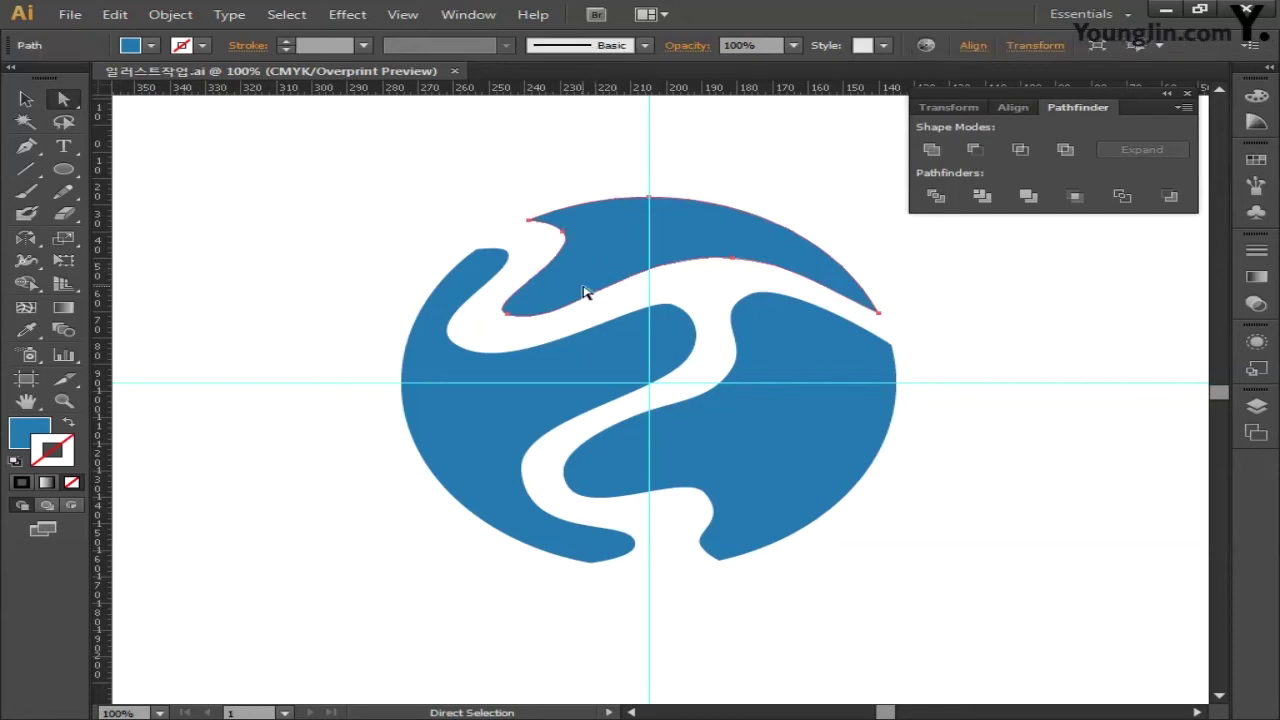
pyautogui.click(66, 308)
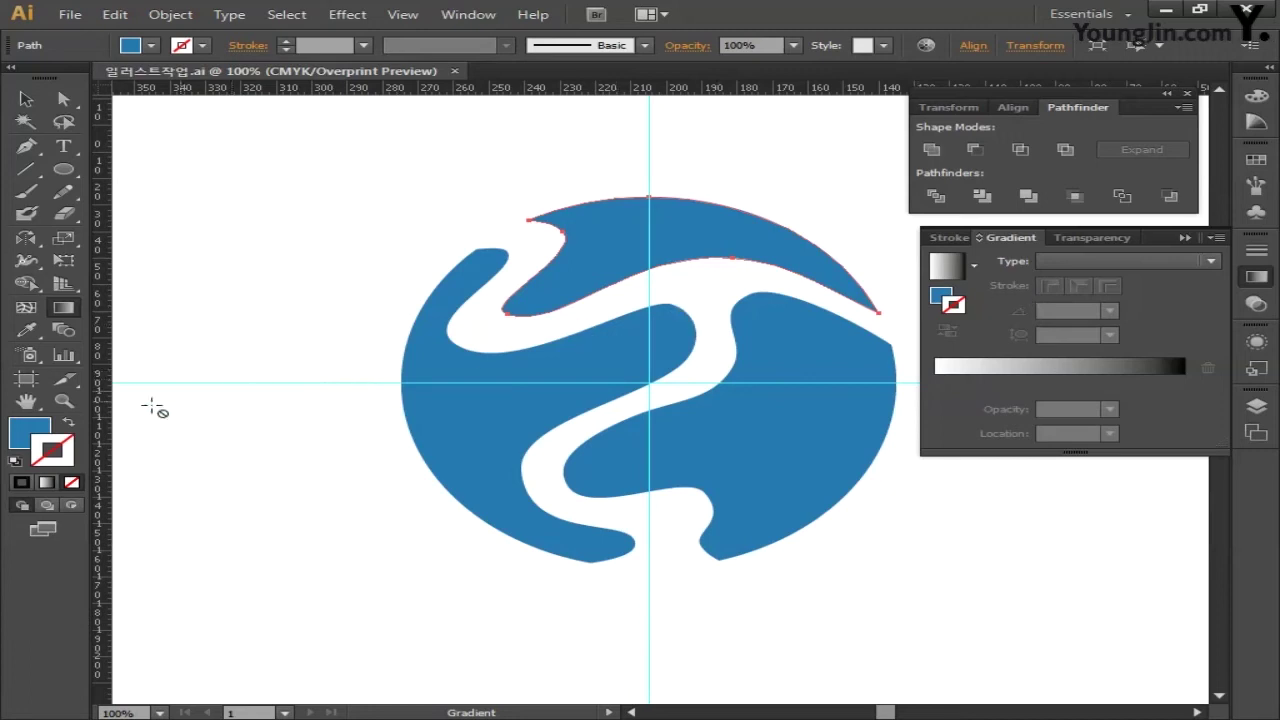
pyautogui.press('F6')
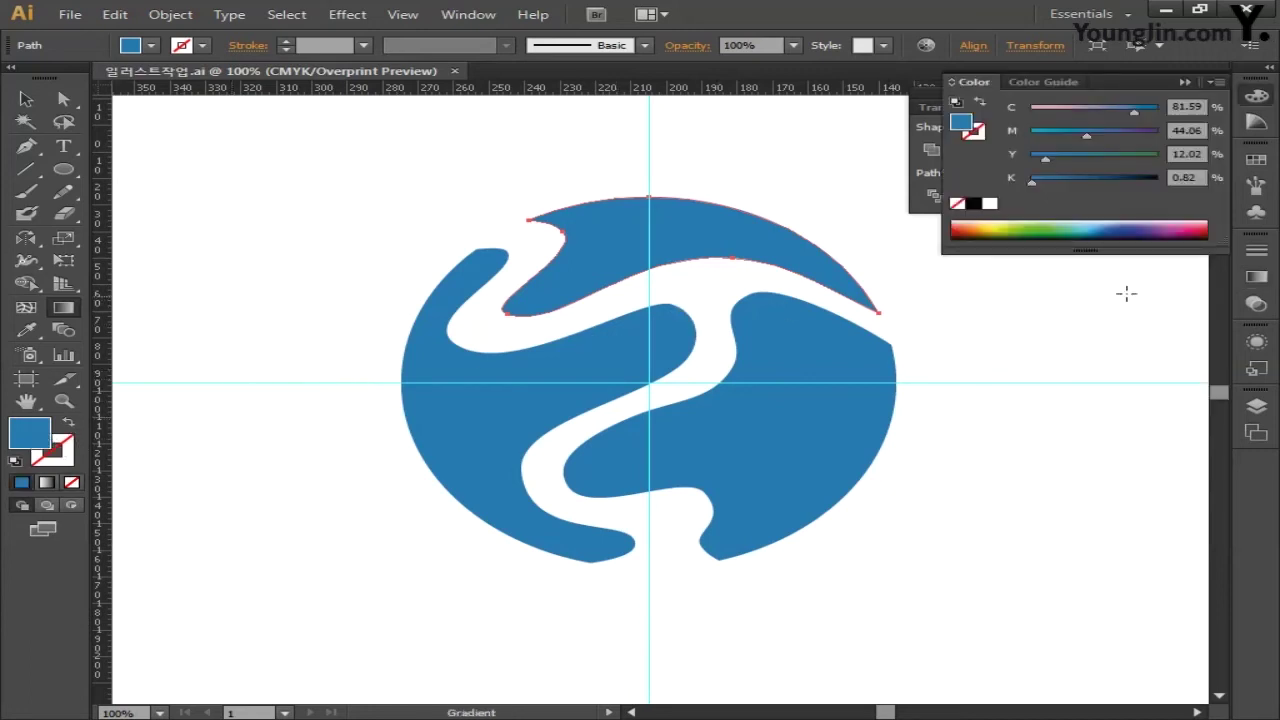
pyautogui.click(1257, 279)
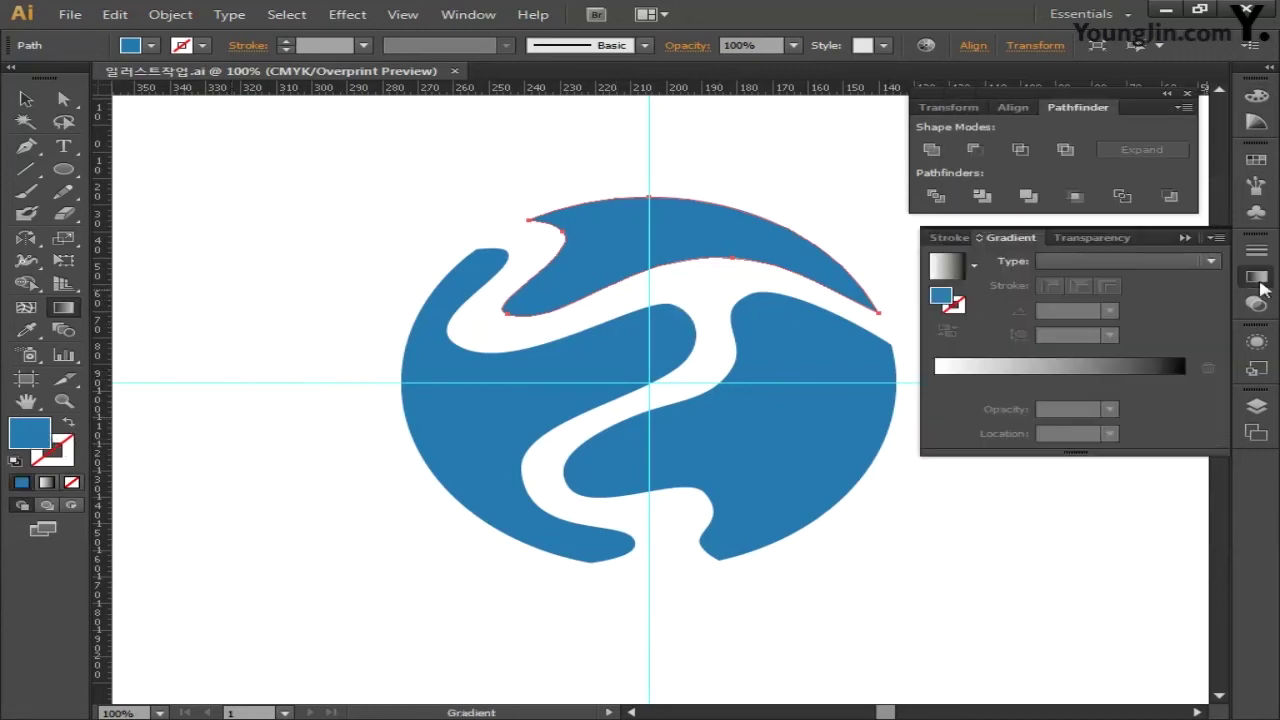
pyautogui.click(1087, 262)
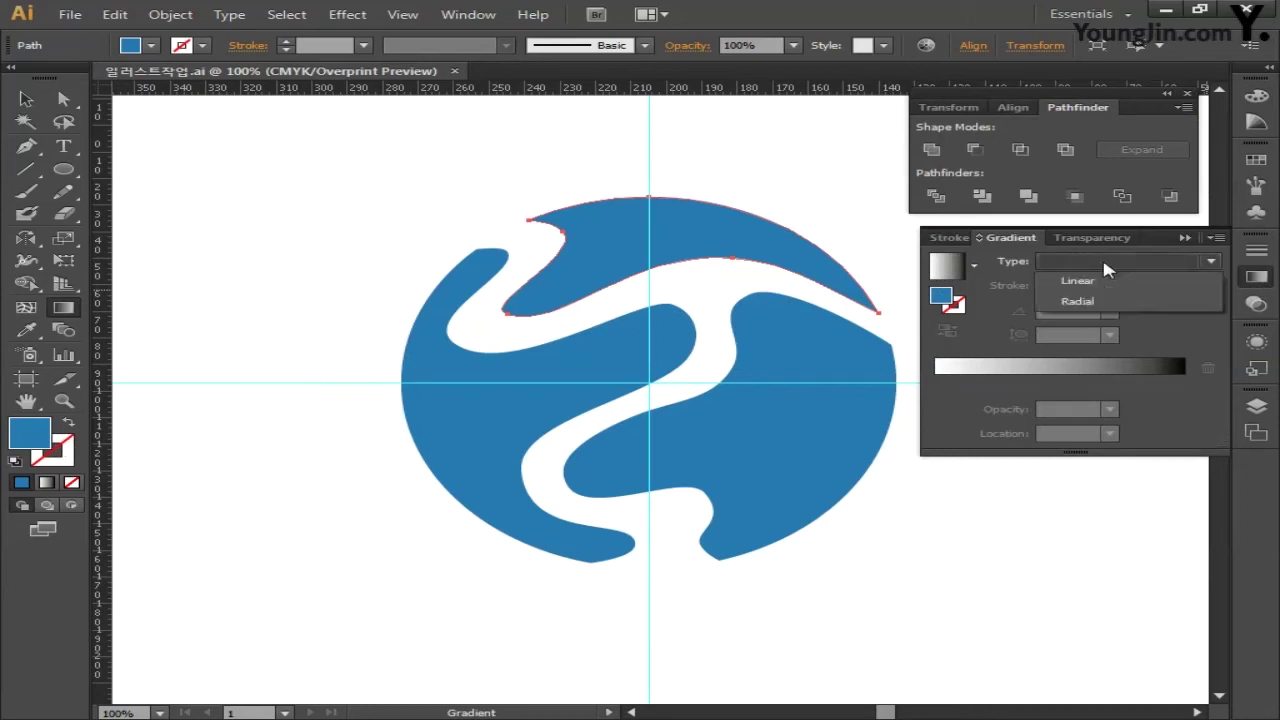
pyautogui.click(1094, 282)
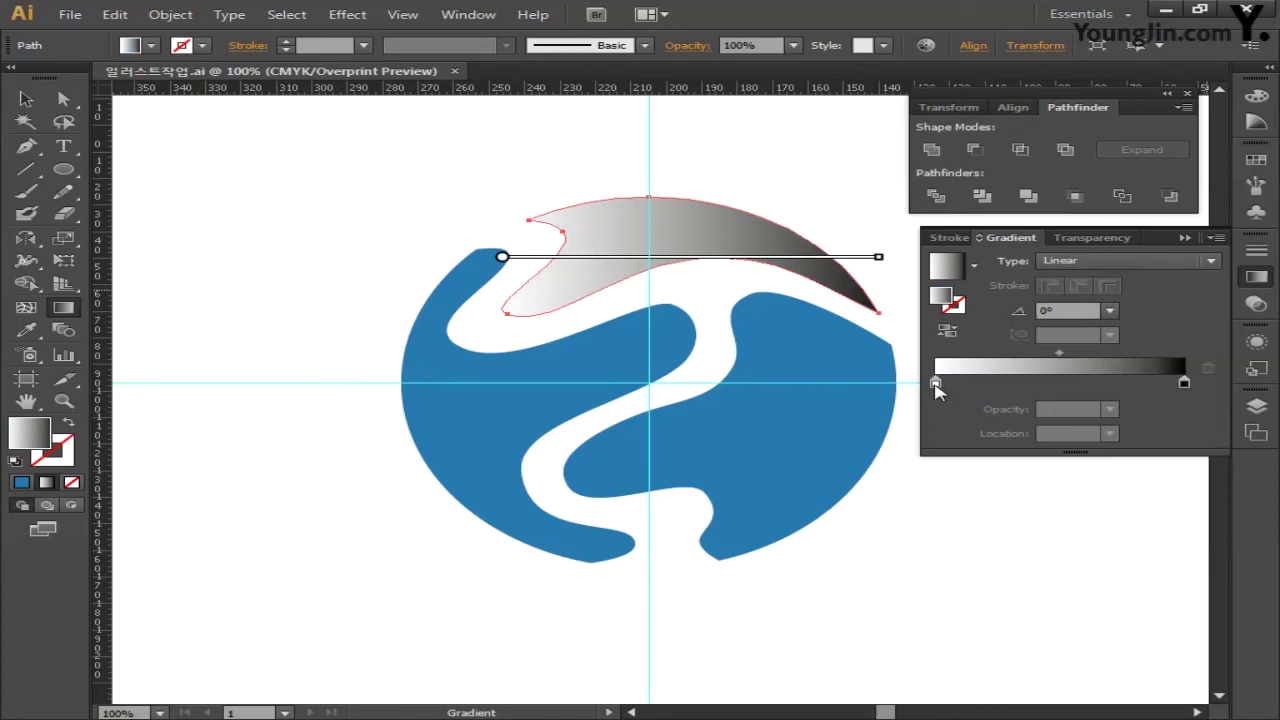
# Set the upper piece's starting gradient color in CMYK mode to C 0, M 90, Y 95, K 0.
pyautogui.doubleClick(936, 384)
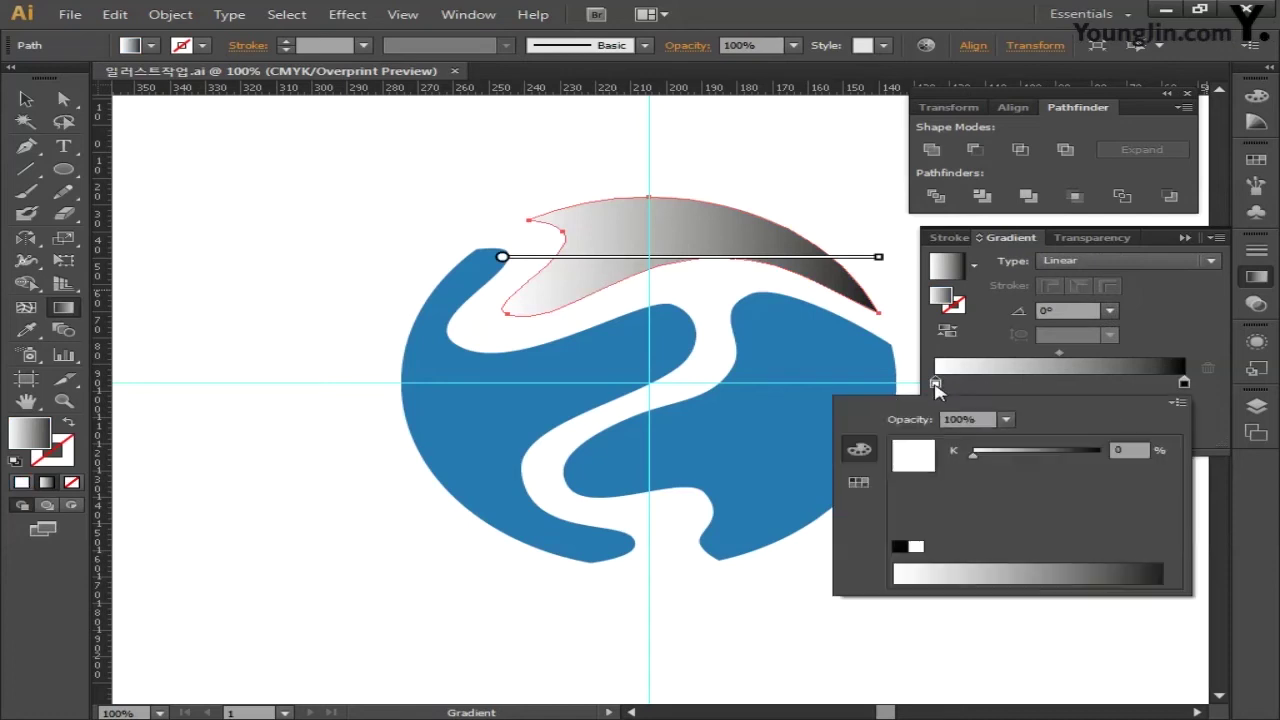
pyautogui.click(1181, 402)
pyautogui.click(1040, 469)
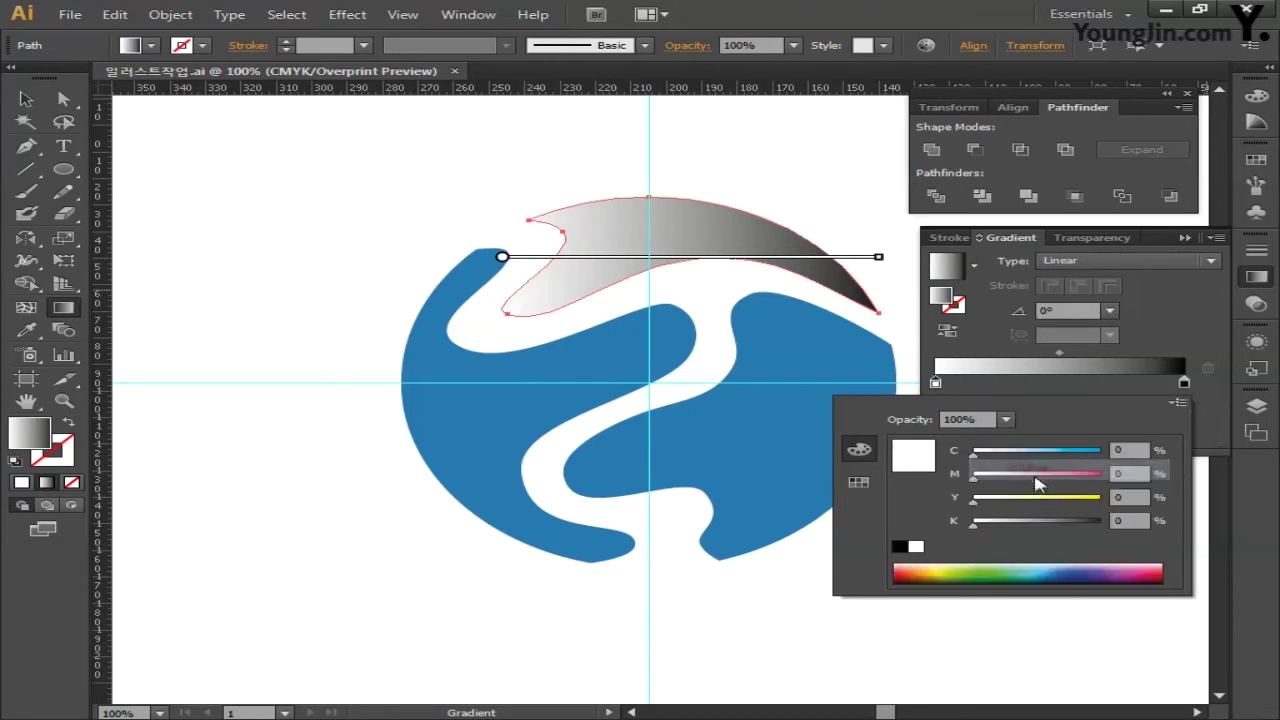
pyautogui.click(1129, 473)
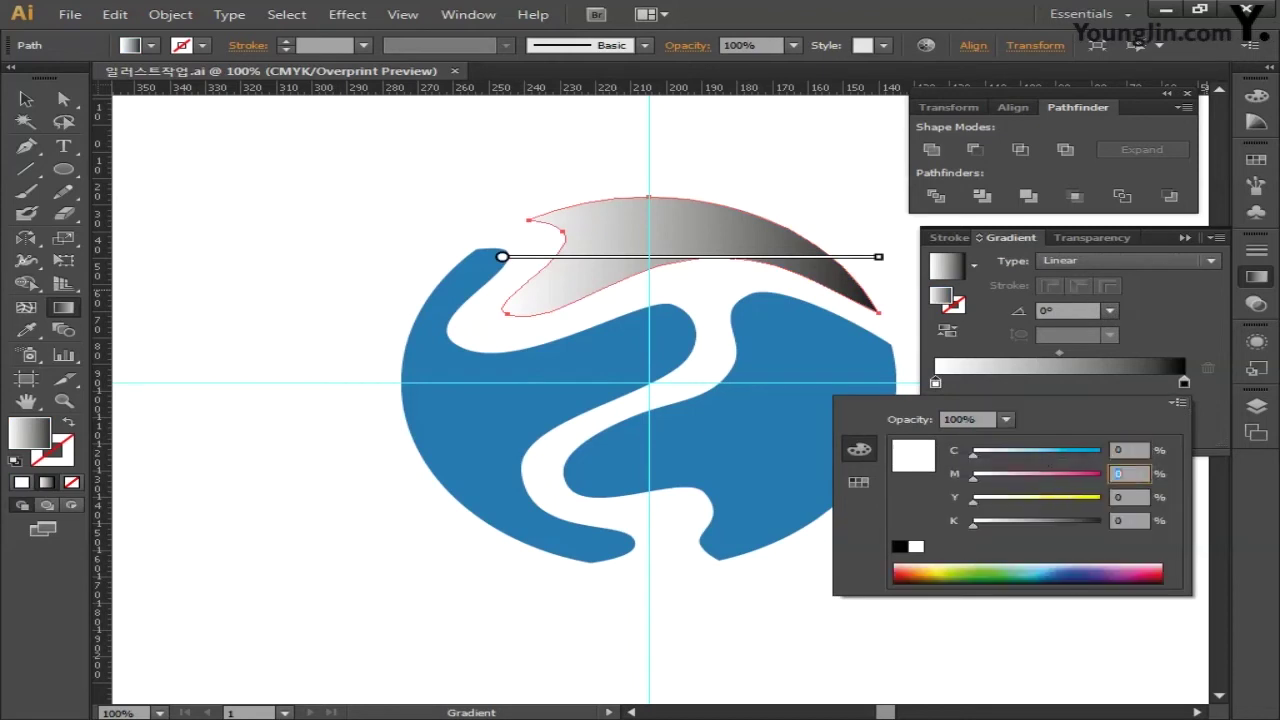
pyautogui.press('Tab')
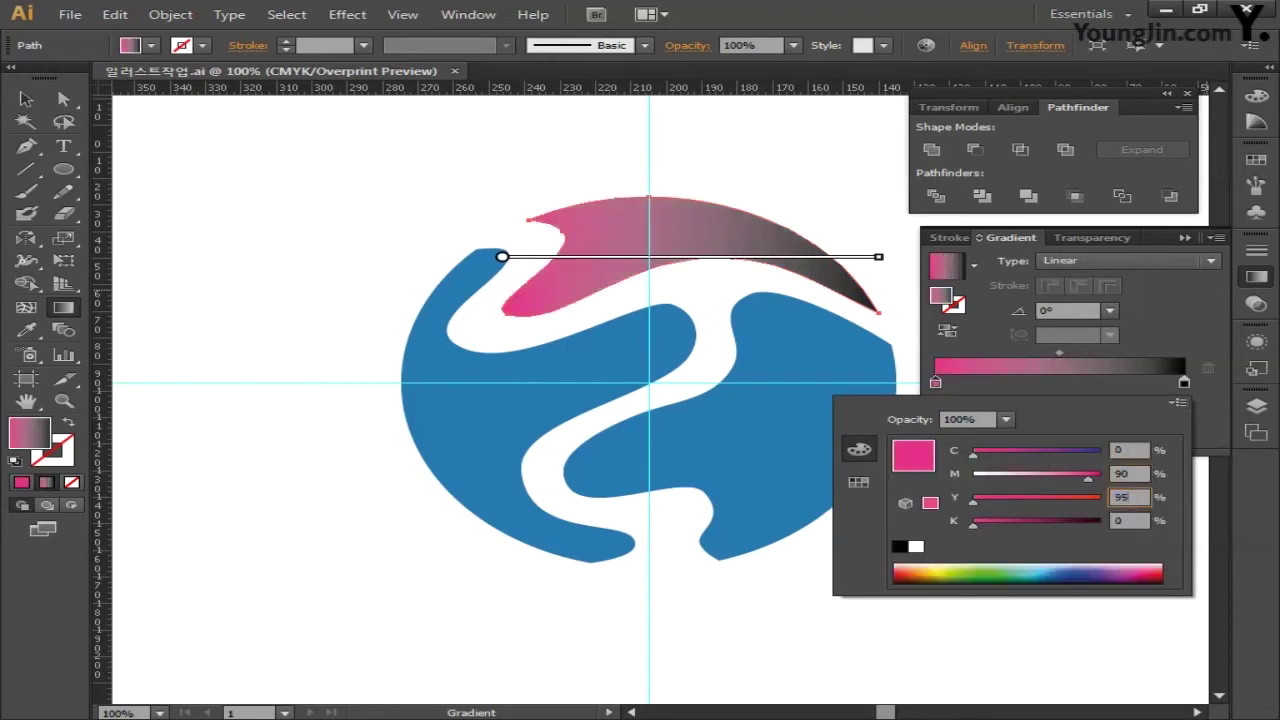
pyautogui.press('Tab')
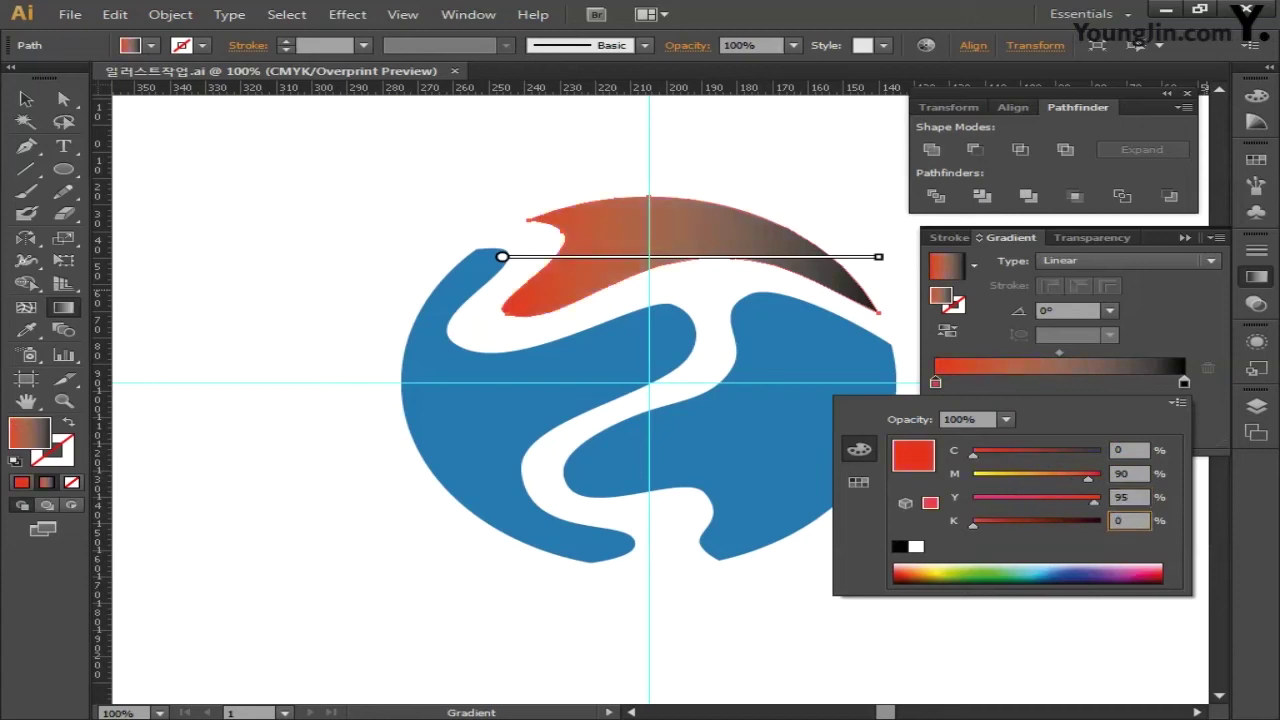
pyautogui.press('Return')
# Set the upper piece's ending gradient color in CMYK mode to C 0, M 30, Y 70, K 0.
pyautogui.doubleClick(1185, 384)
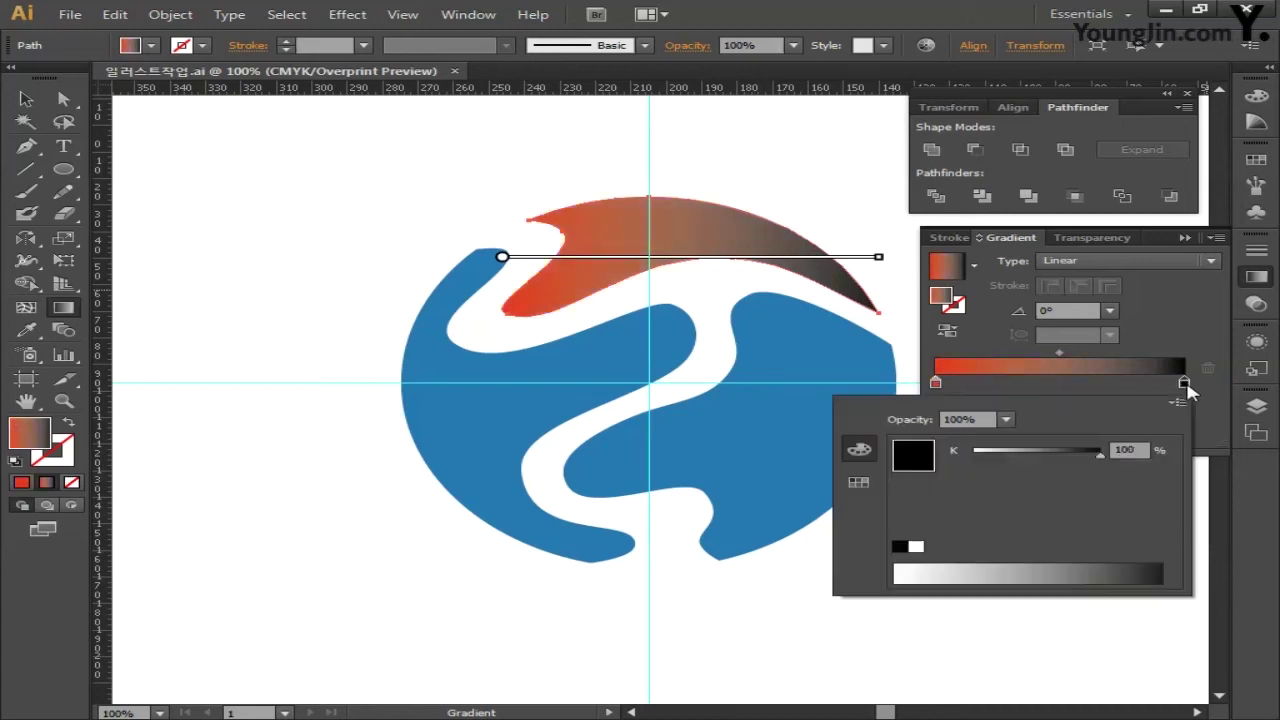
pyautogui.click(1181, 402)
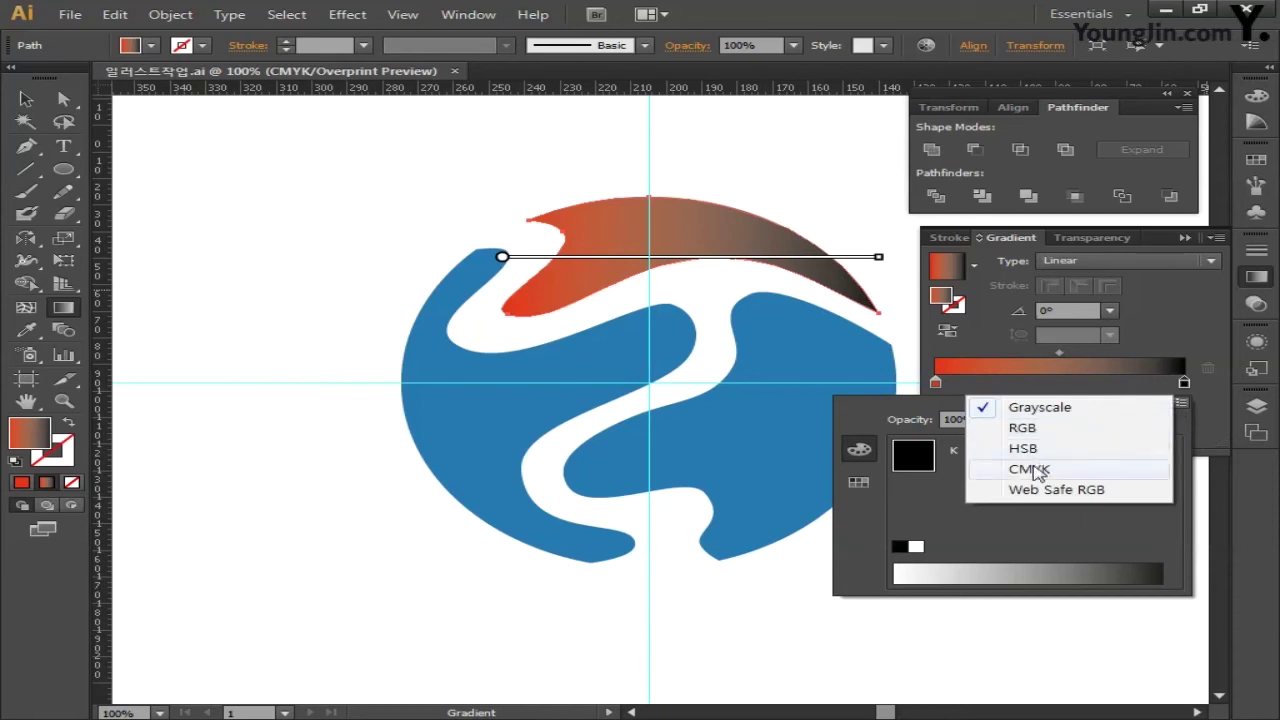
pyautogui.click(1032, 469)
pyautogui.click(1137, 450)
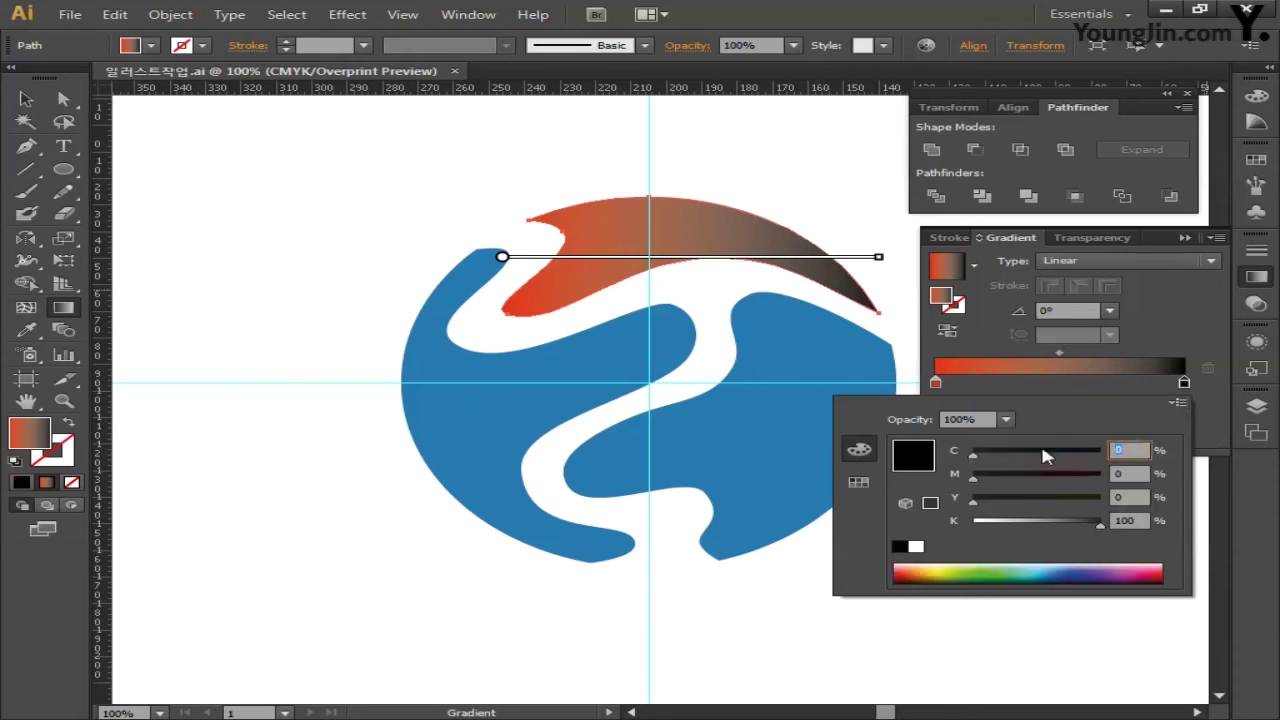
pyautogui.click(1130, 473)
pyautogui.write('30')
pyautogui.press('Tab')
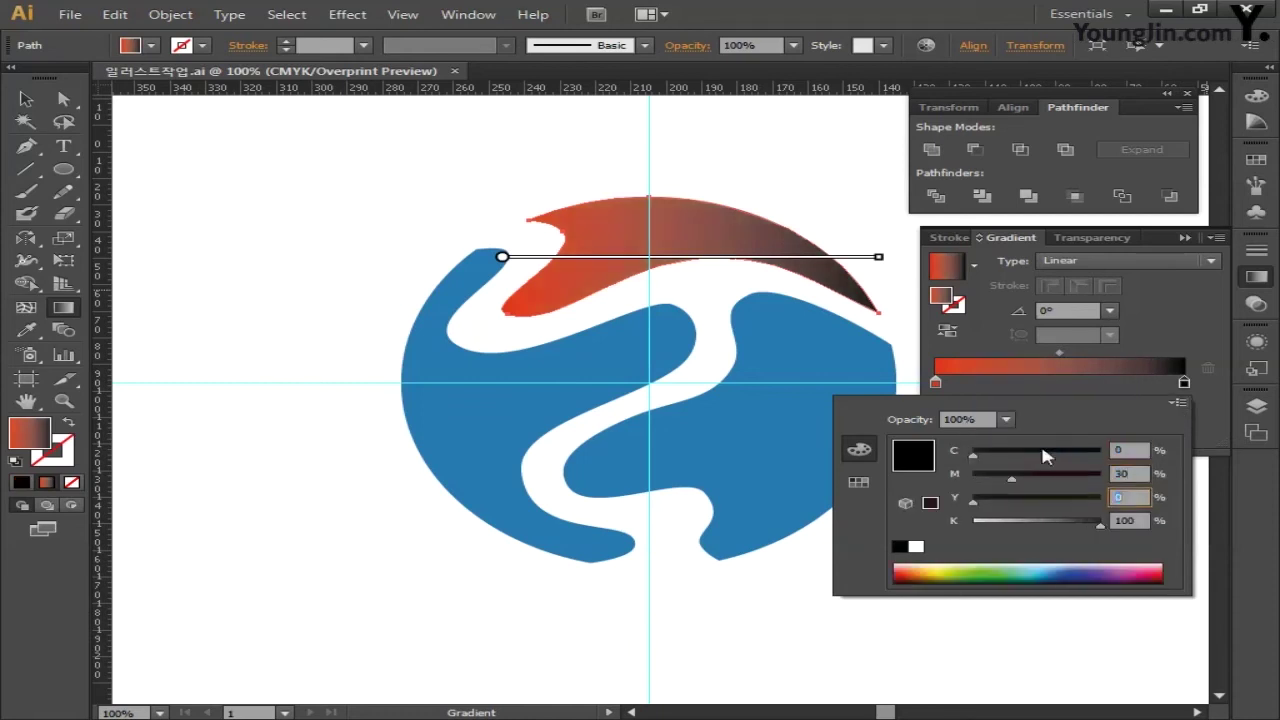
pyautogui.write('70')
pyautogui.press('Tab')
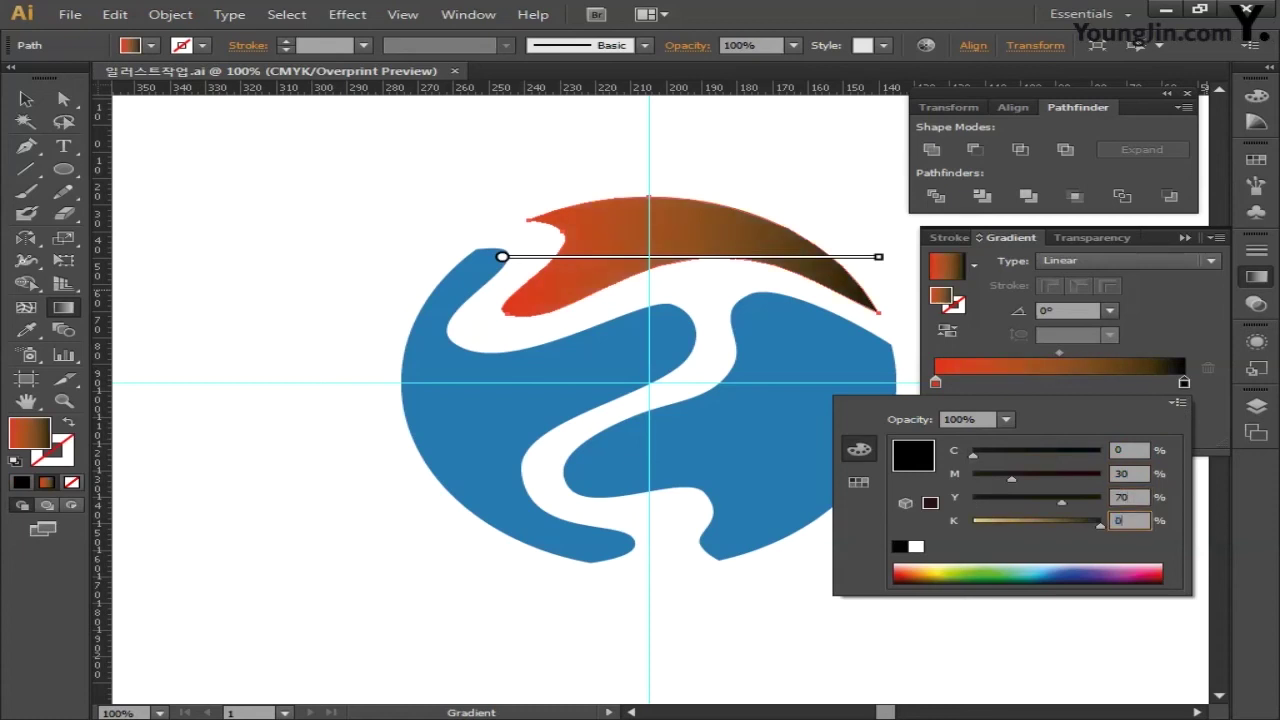
pyautogui.press('Return')
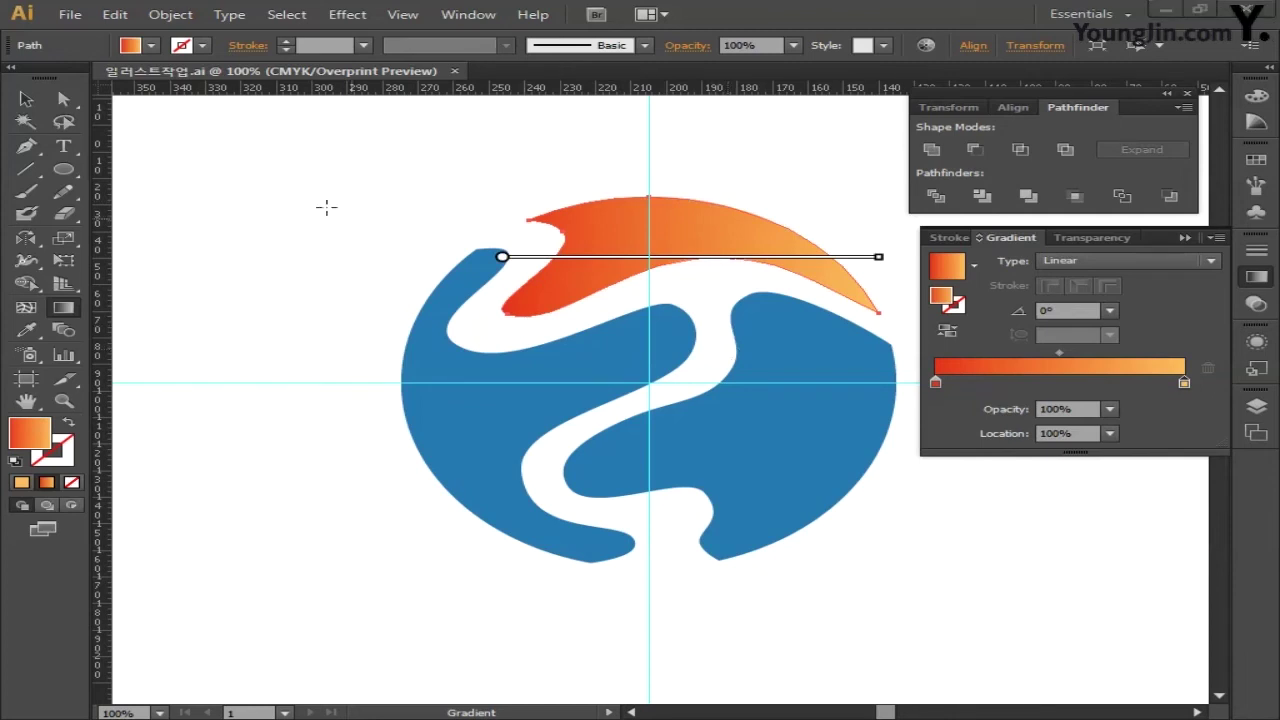
# Fill the left piece of the ellipse with a linear gradient at a 90° angle.
pyautogui.click(60, 100)
pyautogui.click(432, 378)
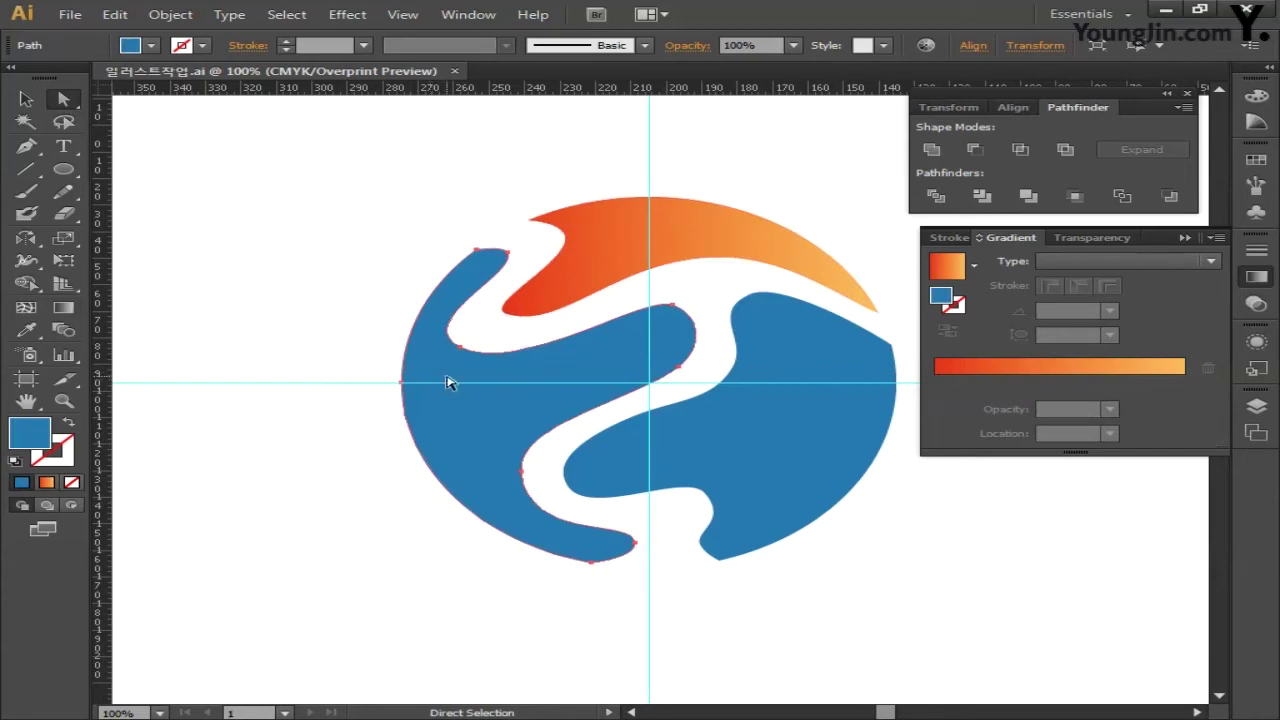
pyautogui.click(66, 309)
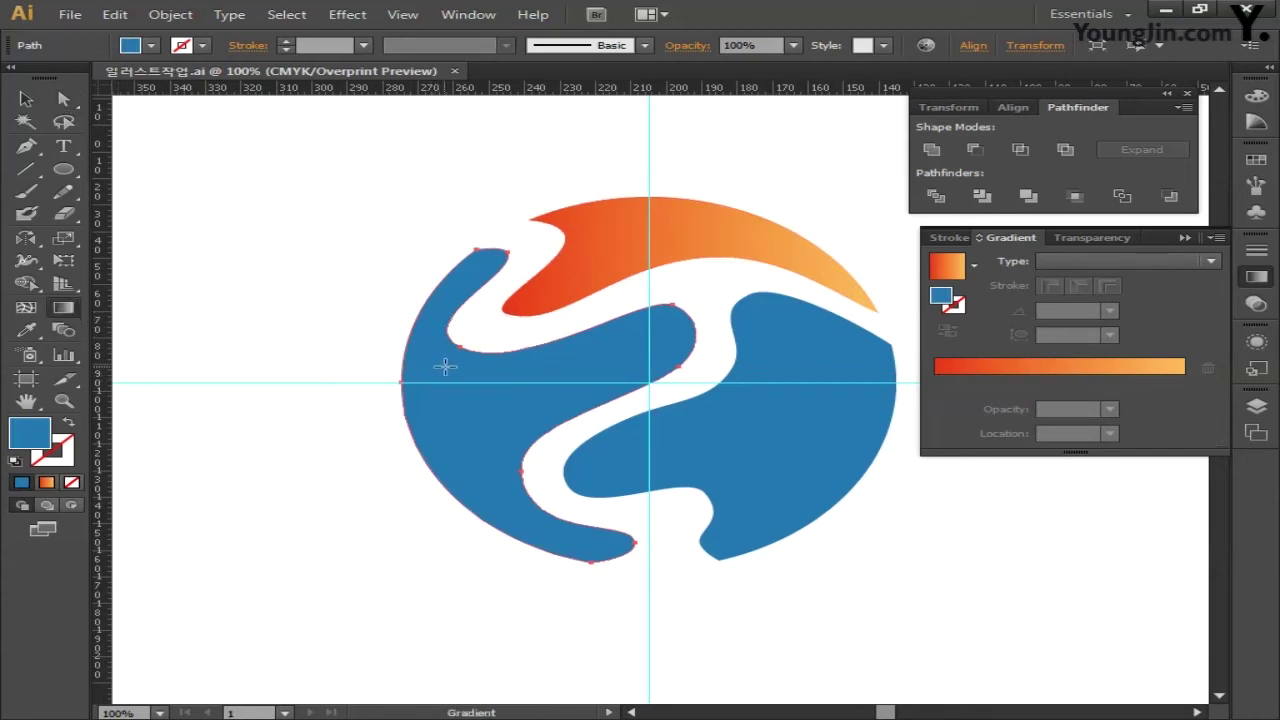
pyautogui.click(1097, 263)
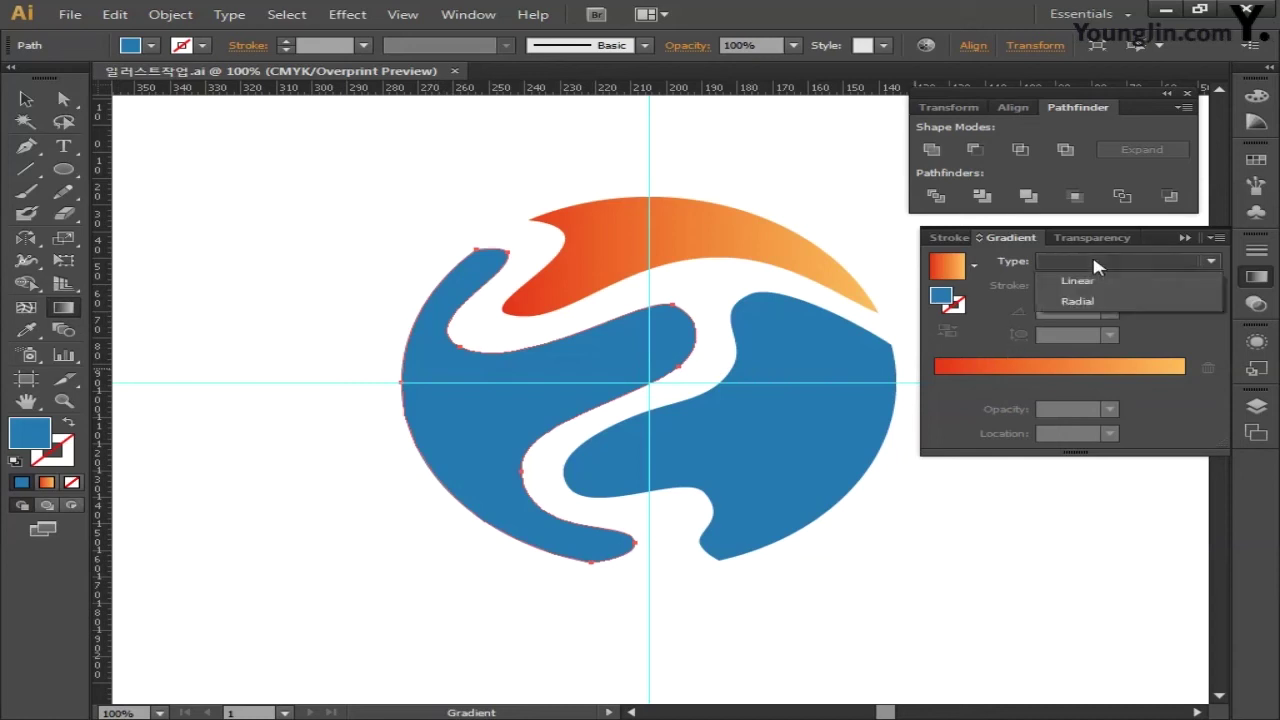
pyautogui.click(1104, 283)
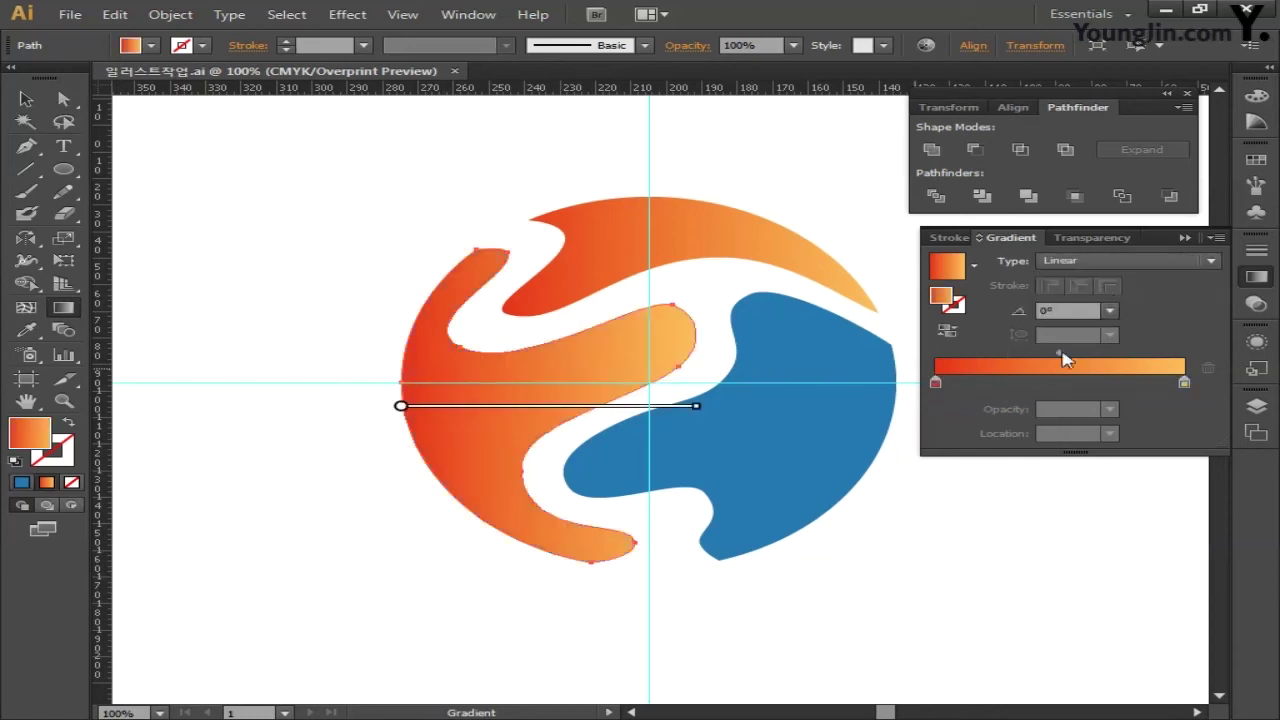
pyautogui.click(1068, 310)
pyautogui.write('90')
pyautogui.press('Return')
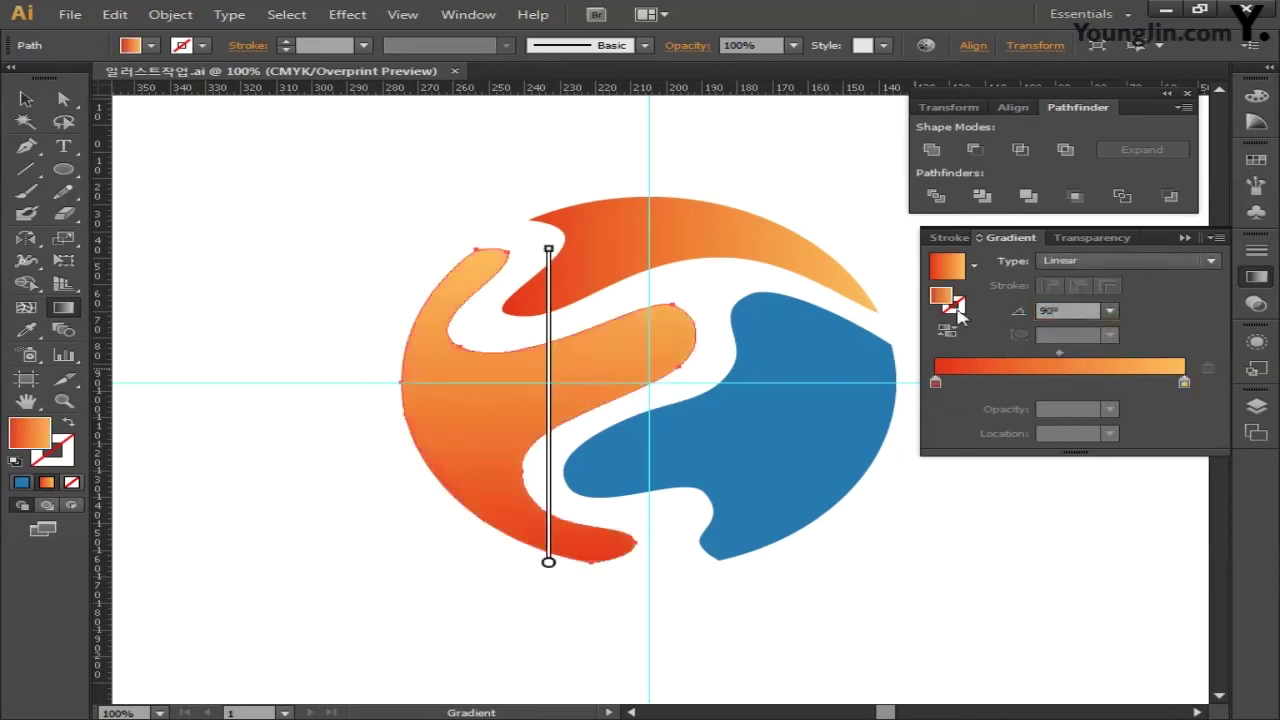
# Change the left piece's starting gradient color to a green with C 85 and M 10.
pyautogui.doubleClick(935, 382)
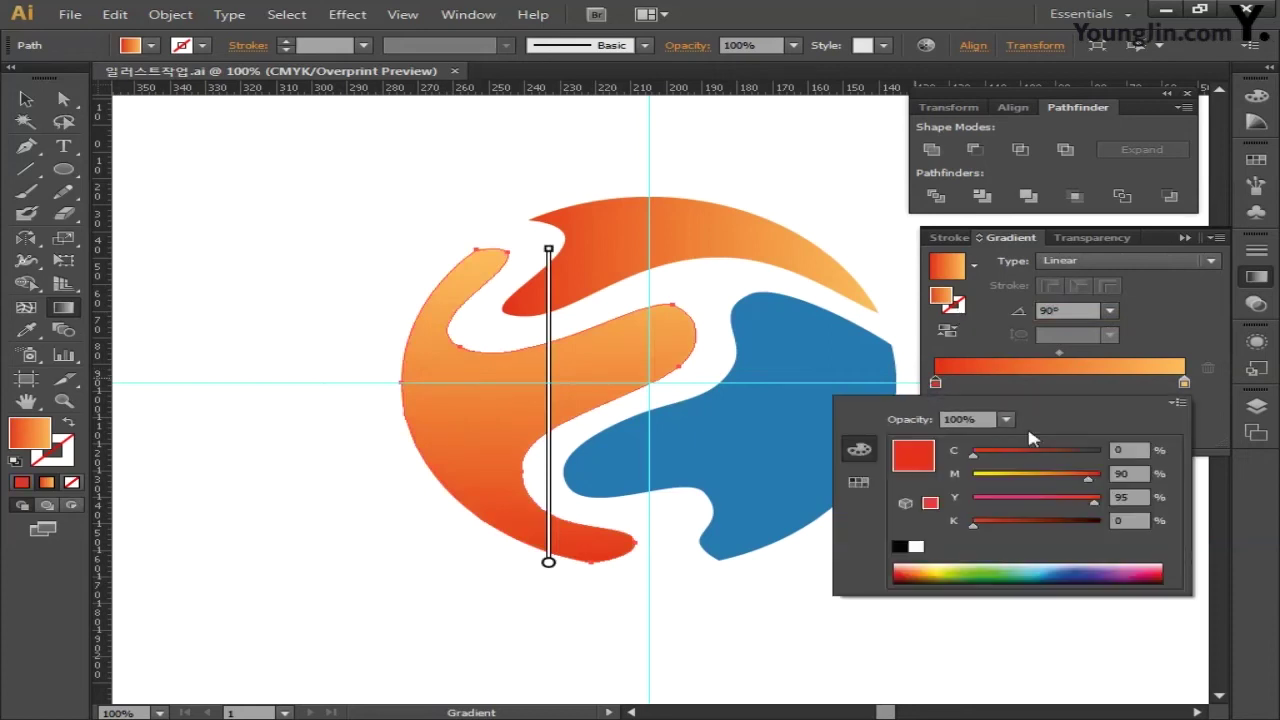
pyautogui.click(1135, 452)
pyautogui.write('85')
pyautogui.press('Tab')
pyautogui.write('10')
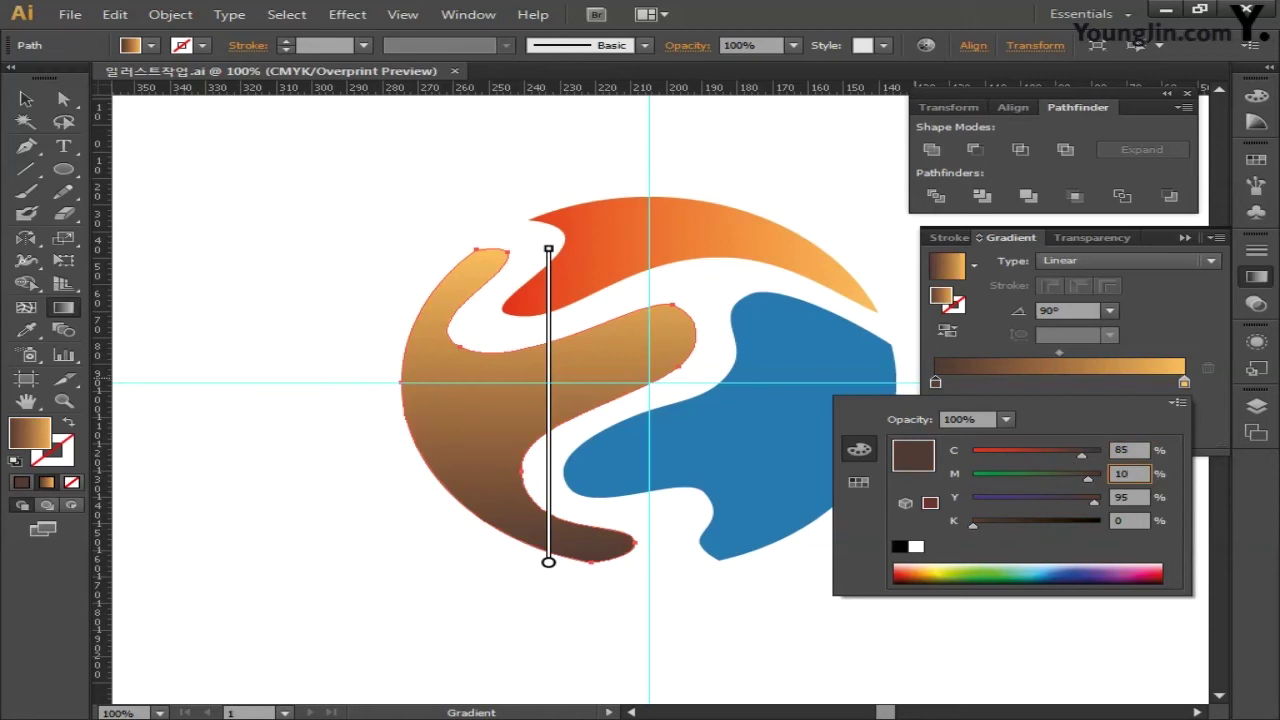
pyautogui.press('Tab')
pyautogui.write('10')
pyautogui.press('Return')
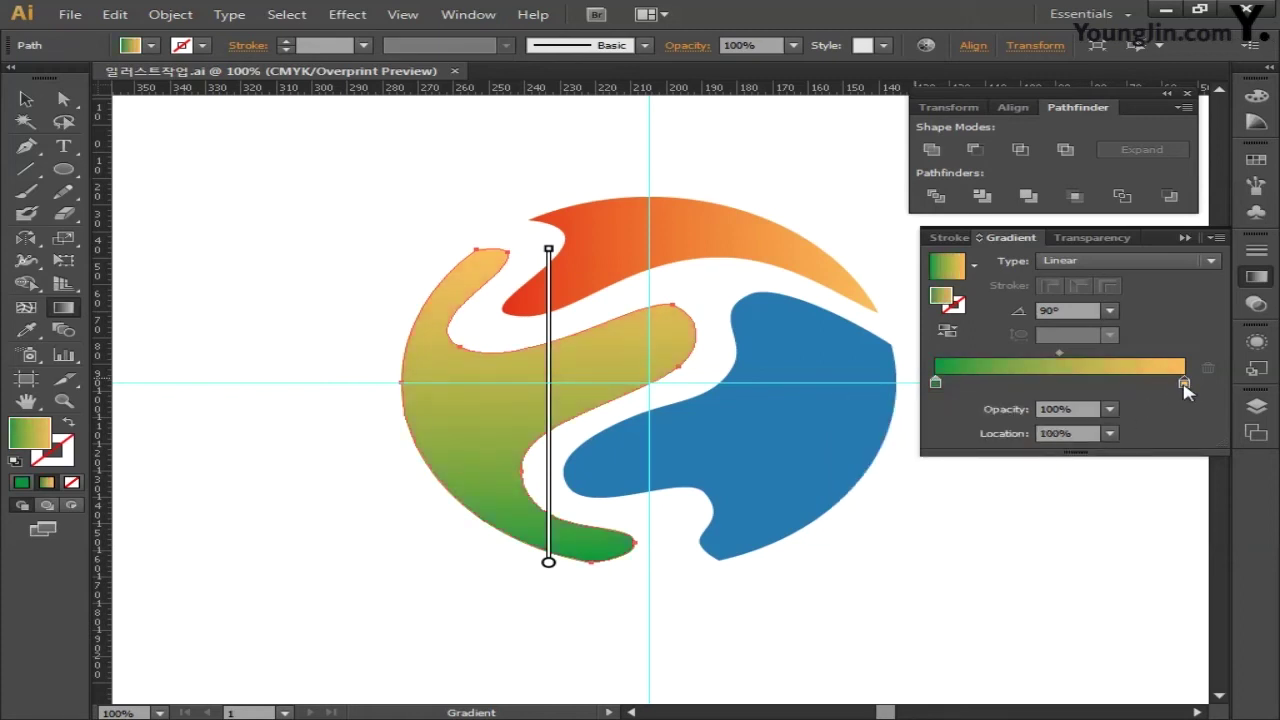
# Set the left piece's ending gradient color to C 20, M 5, Y 100, K 0.
pyautogui.doubleClick(1184, 383)
pyautogui.doubleClick(1121, 450)
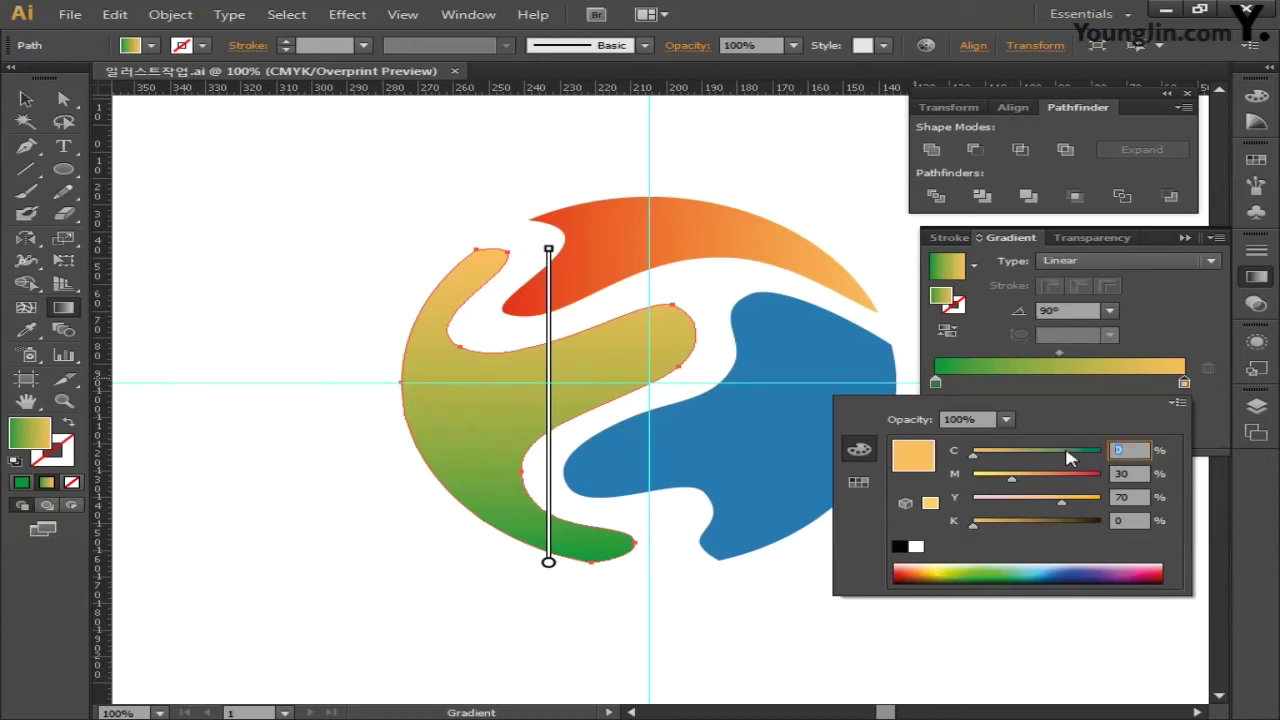
pyautogui.press('Tab')
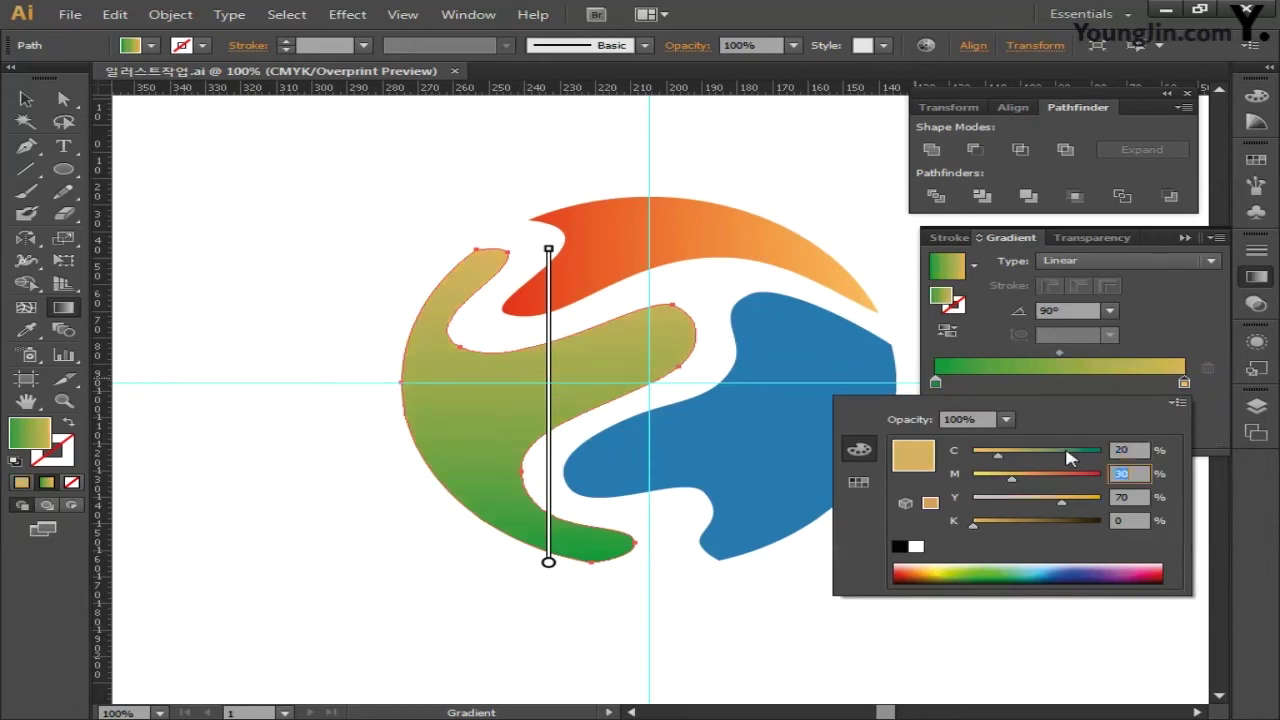
pyautogui.write('5')
pyautogui.press('Tab')
pyautogui.write('1')
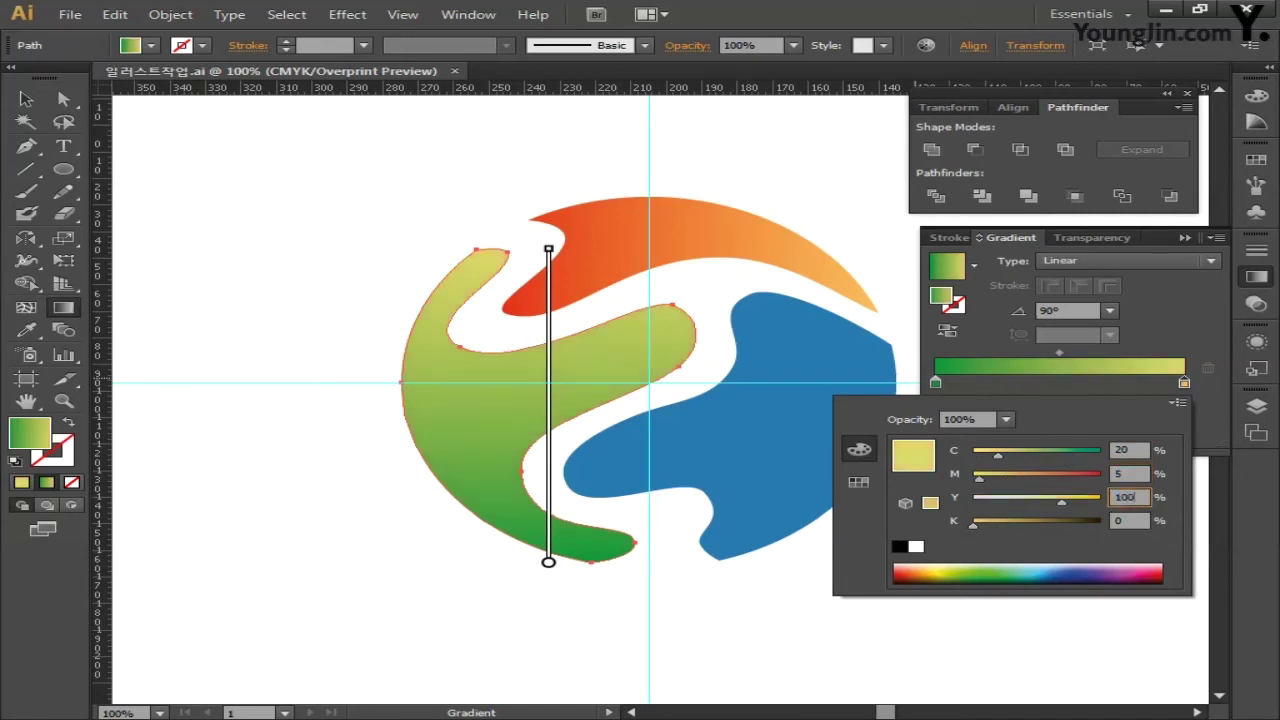
pyautogui.press('Tab')
pyautogui.press('Return')
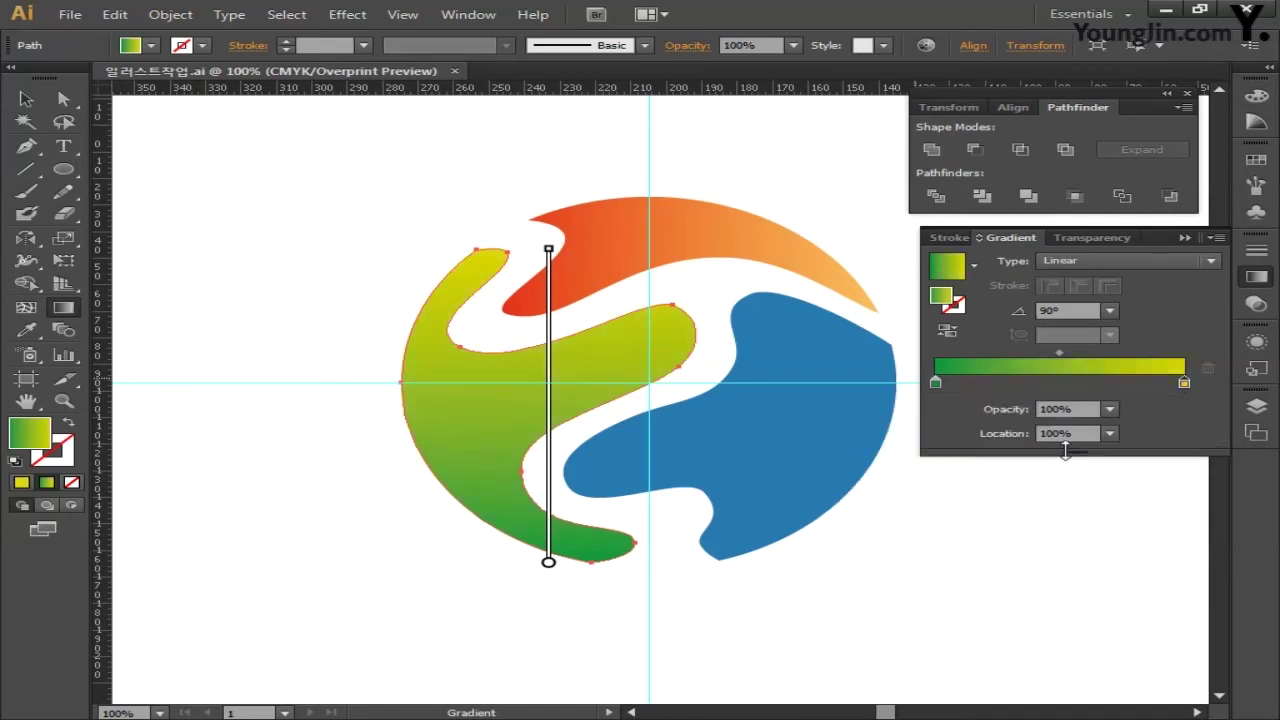
# Fill the right piece with a linear gradient at a 90° angle and add a color stop at about 48%.
pyautogui.press('a')
pyautogui.click(757, 441)
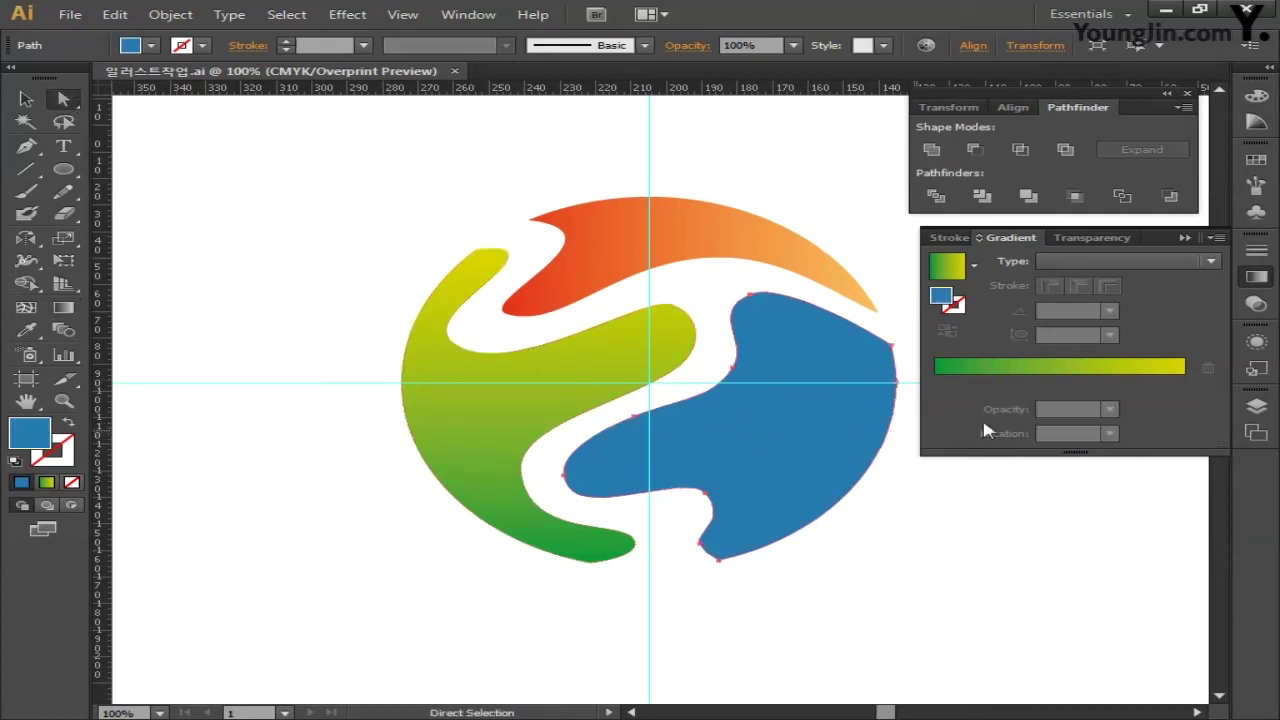
pyautogui.click(1117, 260)
pyautogui.click(1100, 276)
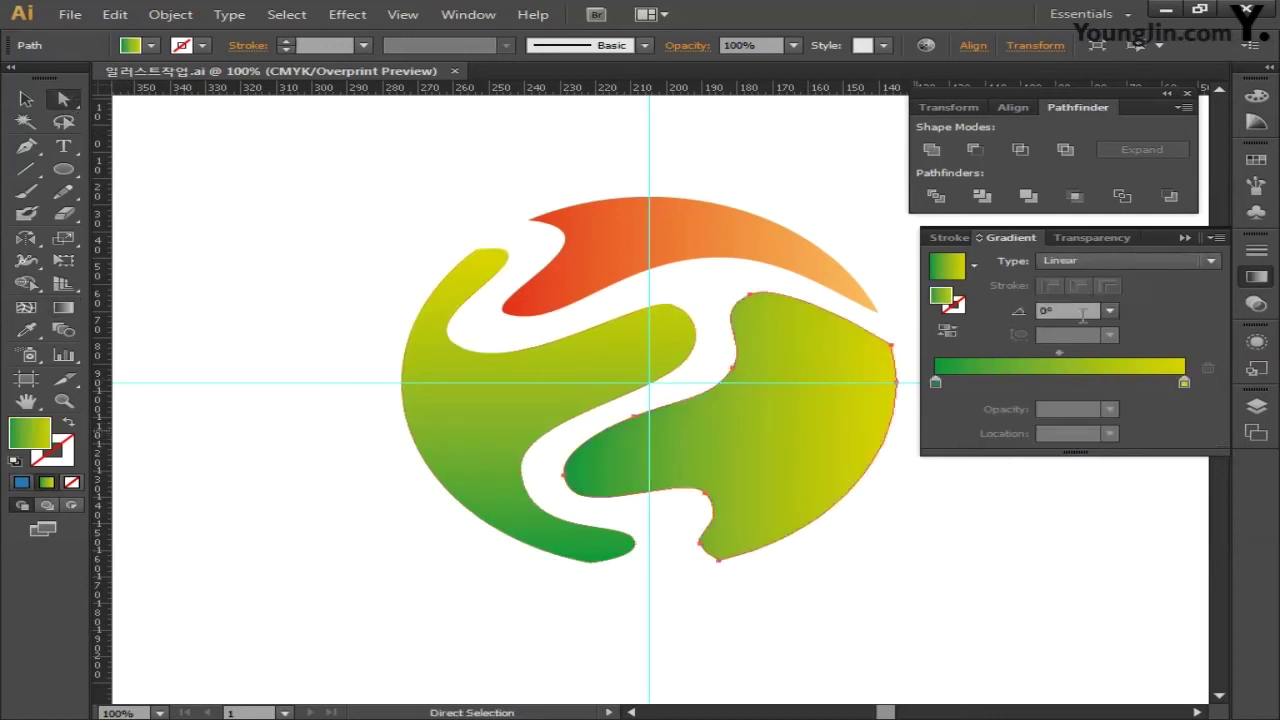
pyautogui.click(1072, 312)
pyautogui.write('90')
pyautogui.press('Return')
pyautogui.click(958, 384)
pyautogui.moveTo(958, 384); pyautogui.dragTo(1064, 388)
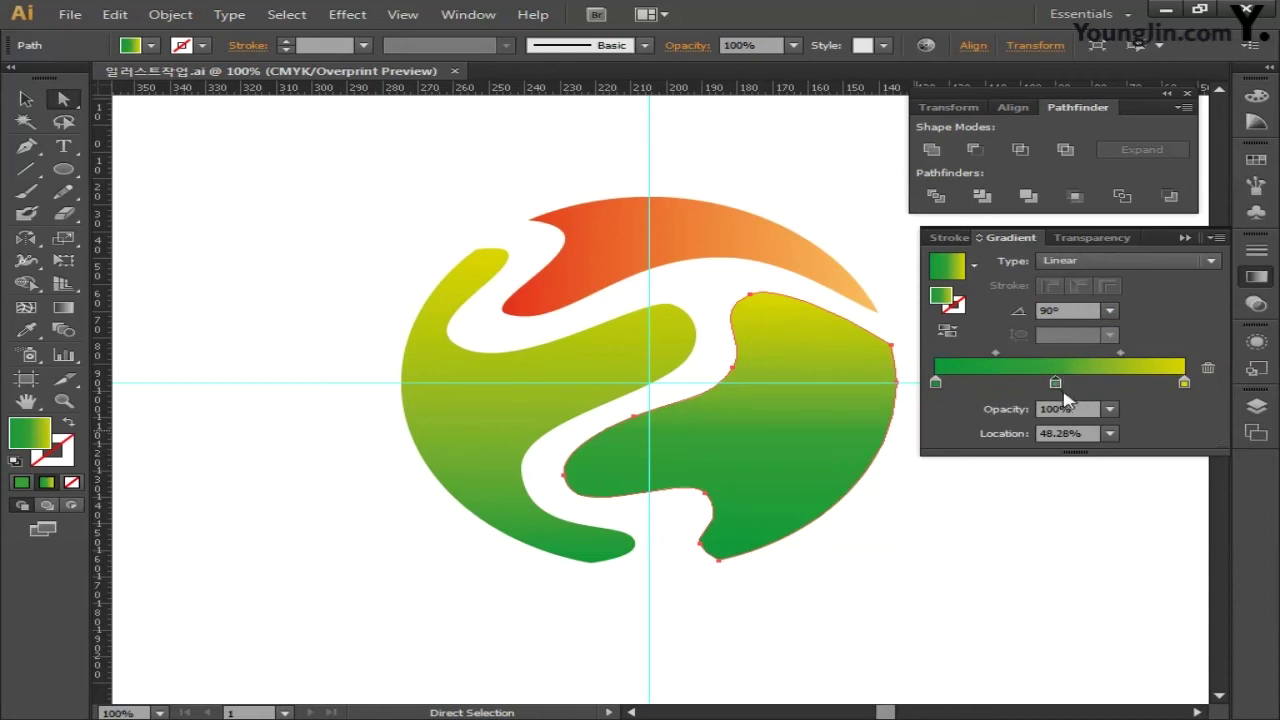
# Set the right piece's starting gradient color to C 100, M 60, Y 0, K 0.
pyautogui.doubleClick(935, 382)
pyautogui.click(1133, 452)
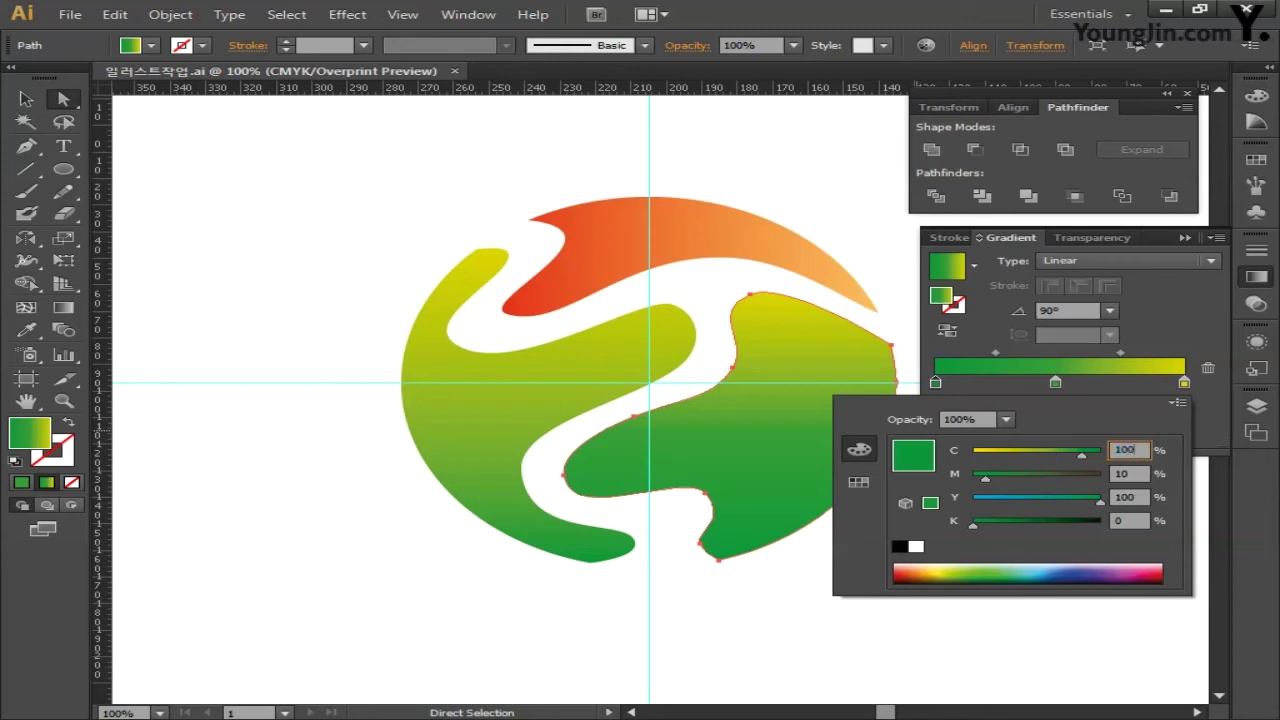
pyautogui.press('Tab')
pyautogui.write('60')
pyautogui.press('Tab')
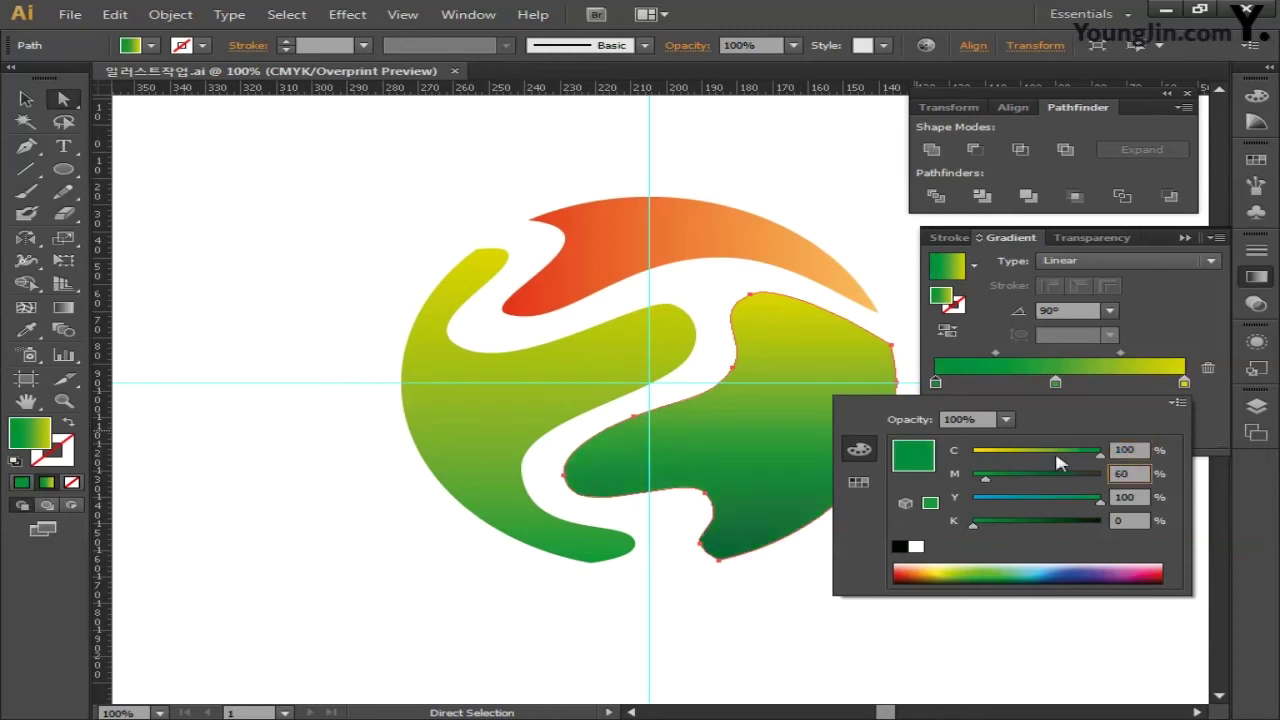
pyautogui.write('0')
pyautogui.press('Return')
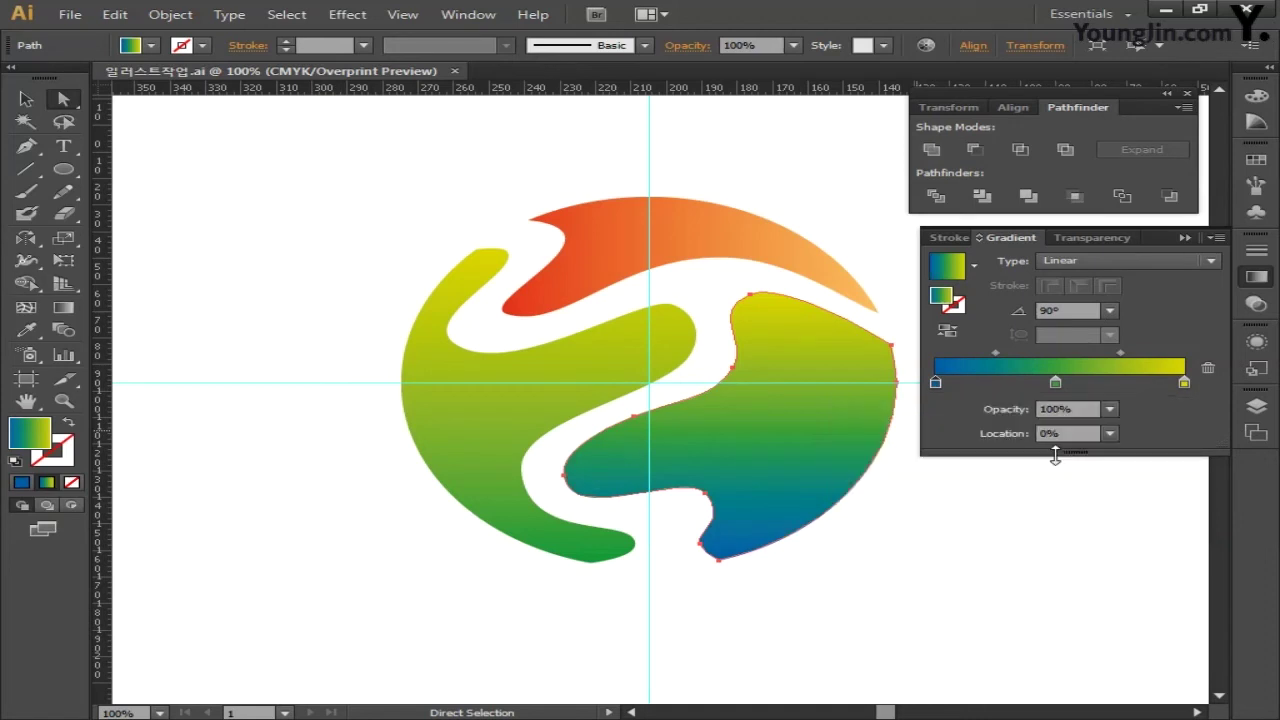
# Shift the right piece's middle gradient stop to about 27% and set its color to C 100, M 30, Y 0, K 0.
pyautogui.click(63, 308)
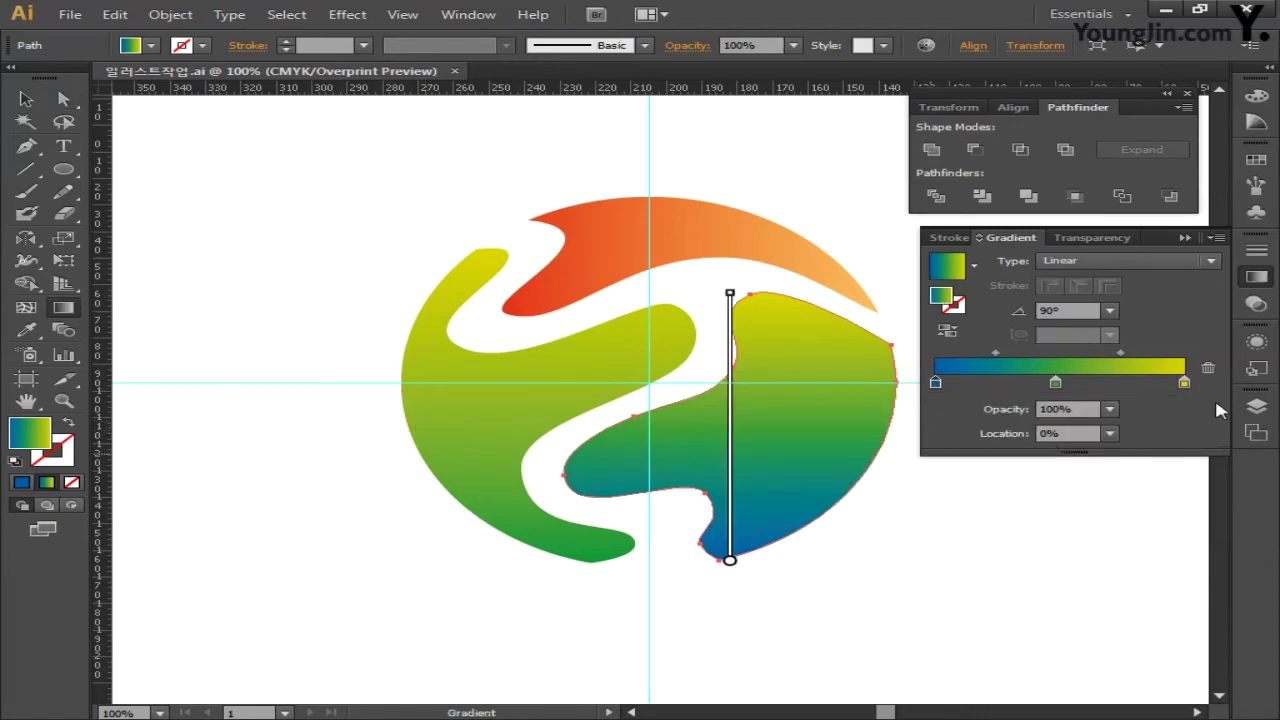
pyautogui.moveTo(1055, 383); pyautogui.dragTo(1007, 390)
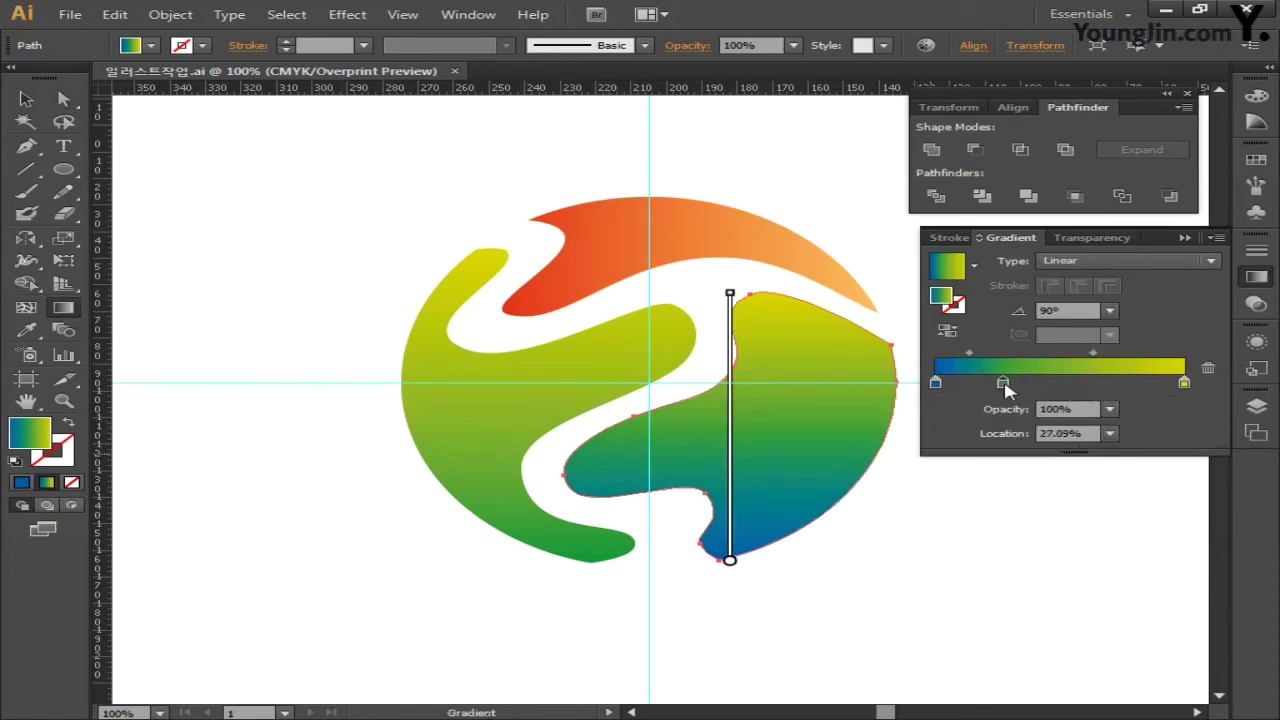
pyautogui.doubleClick(1004, 385)
pyautogui.write('100')
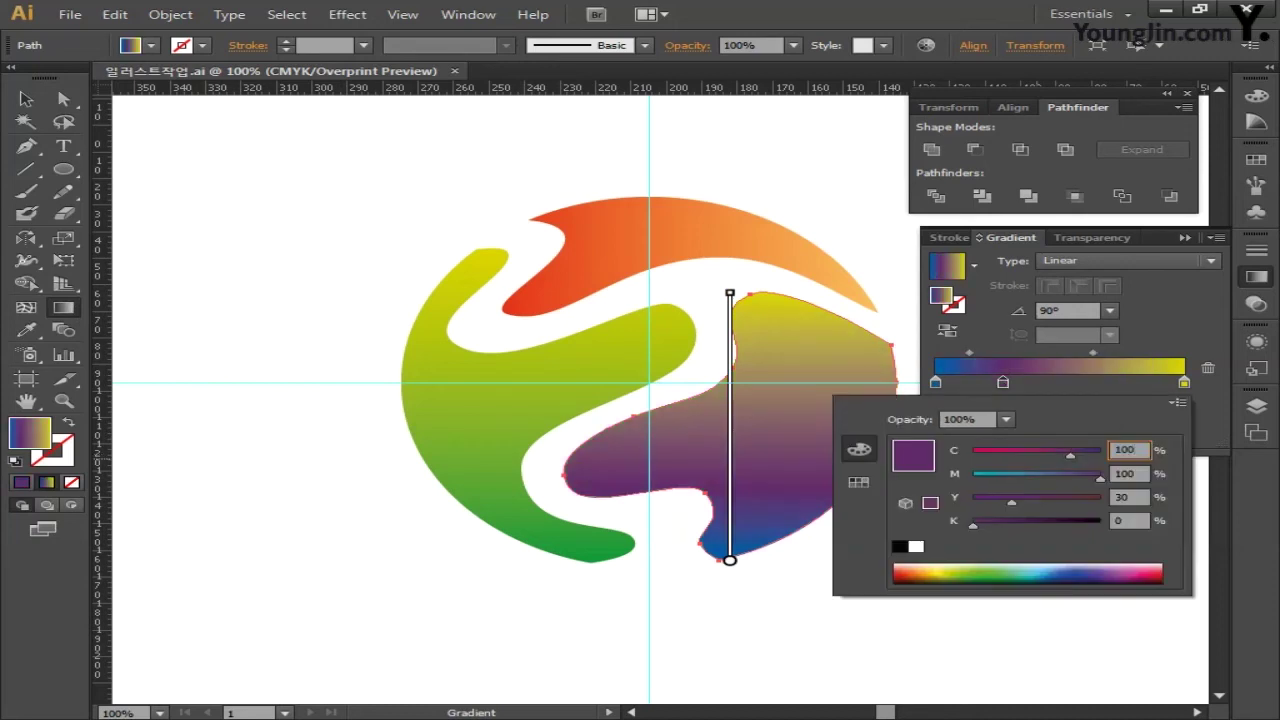
pyautogui.press('Tab')
pyautogui.write('30')
pyautogui.press('Tab')
pyautogui.write('0')
pyautogui.press('Tab')
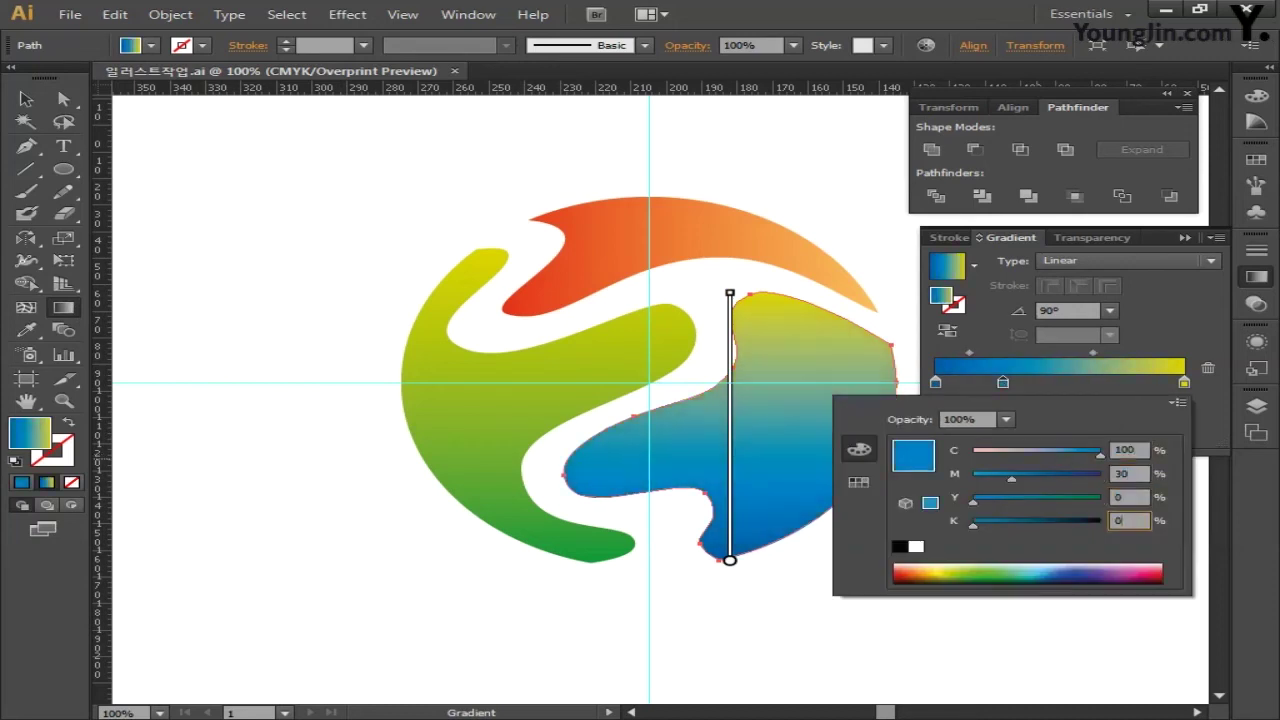
pyautogui.press('Return')
# Set the location of the right piece's middle gradient stop to 20%.
pyautogui.click(1034, 433)
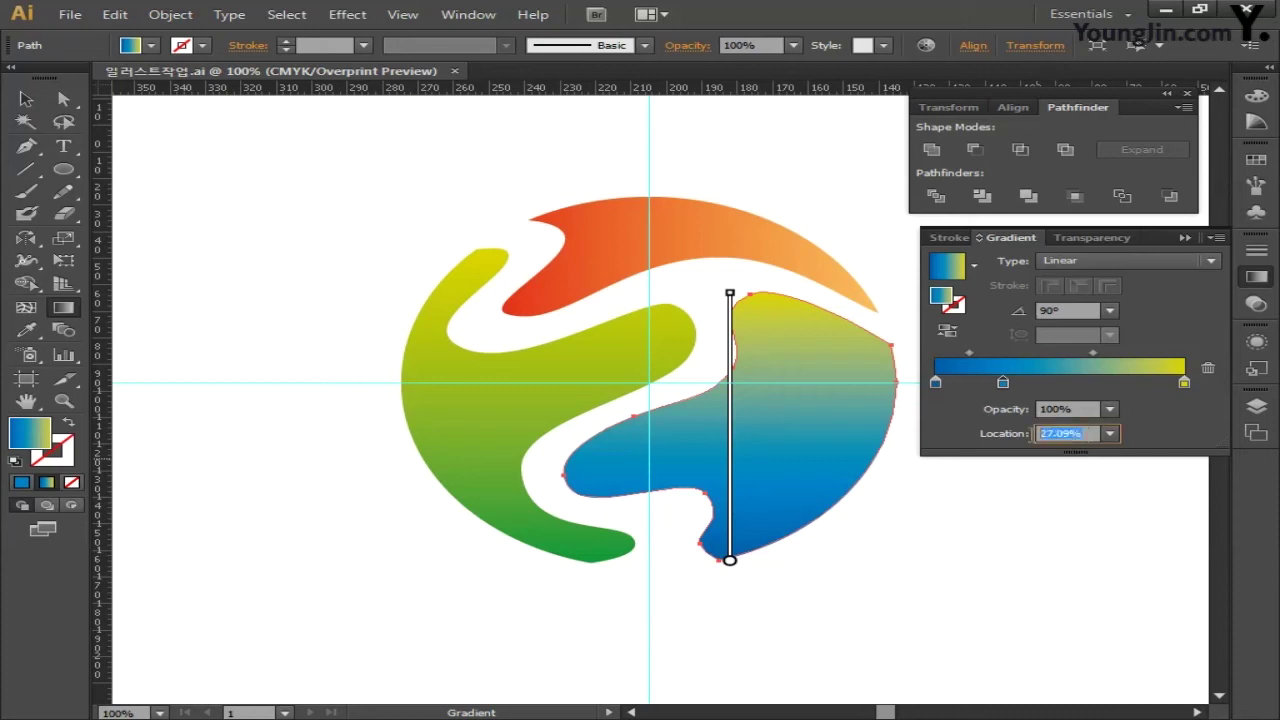
pyautogui.write('20')
pyautogui.press('Return')
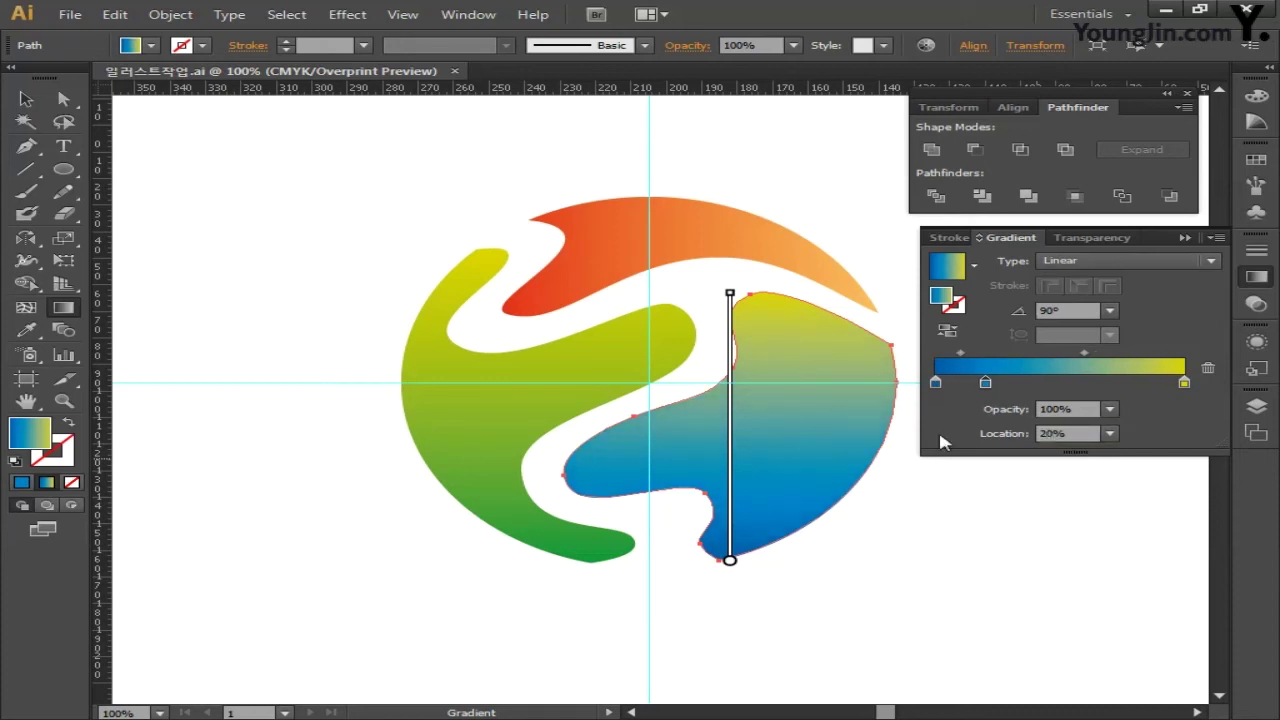
# Set the right piece's ending gradient color to C 65, M 0, Y 0, K 0.
pyautogui.doubleClick(1184, 384)
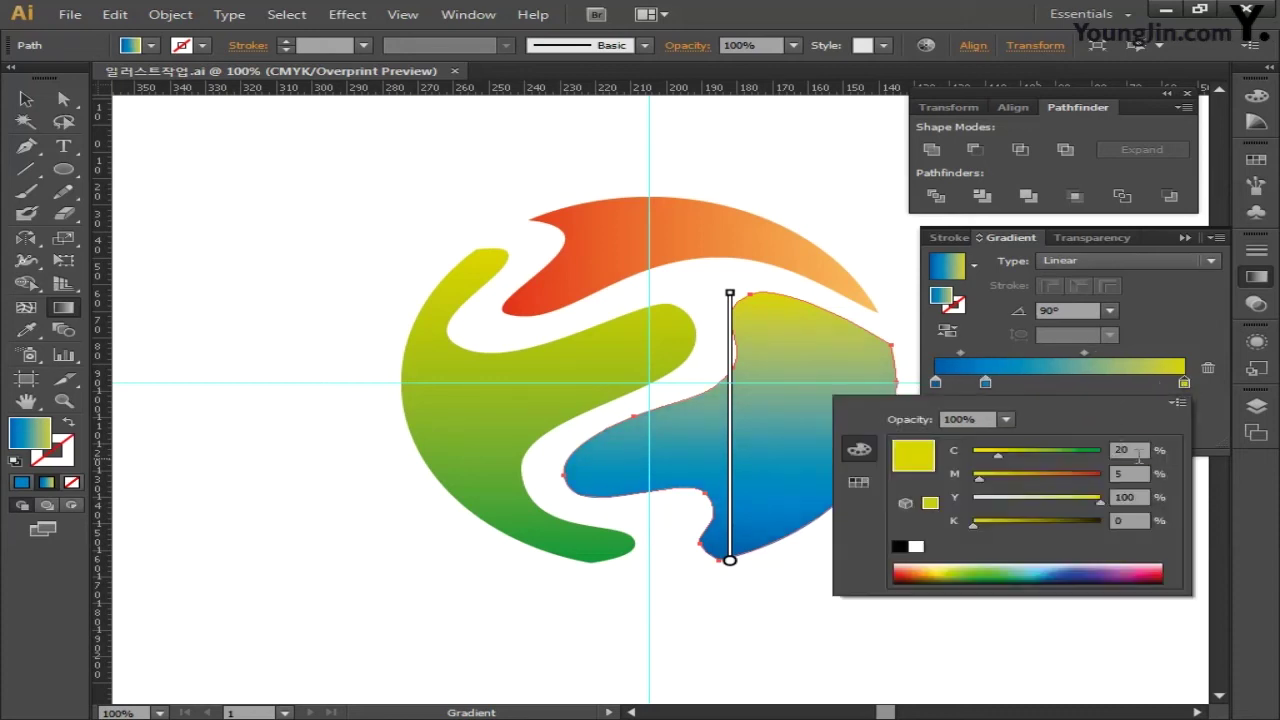
pyautogui.click(1138, 455)
pyautogui.write('65')
pyautogui.press('Tab')
pyautogui.write('0')
pyautogui.press('Tab')
pyautogui.write('0')
pyautogui.press('Tab')
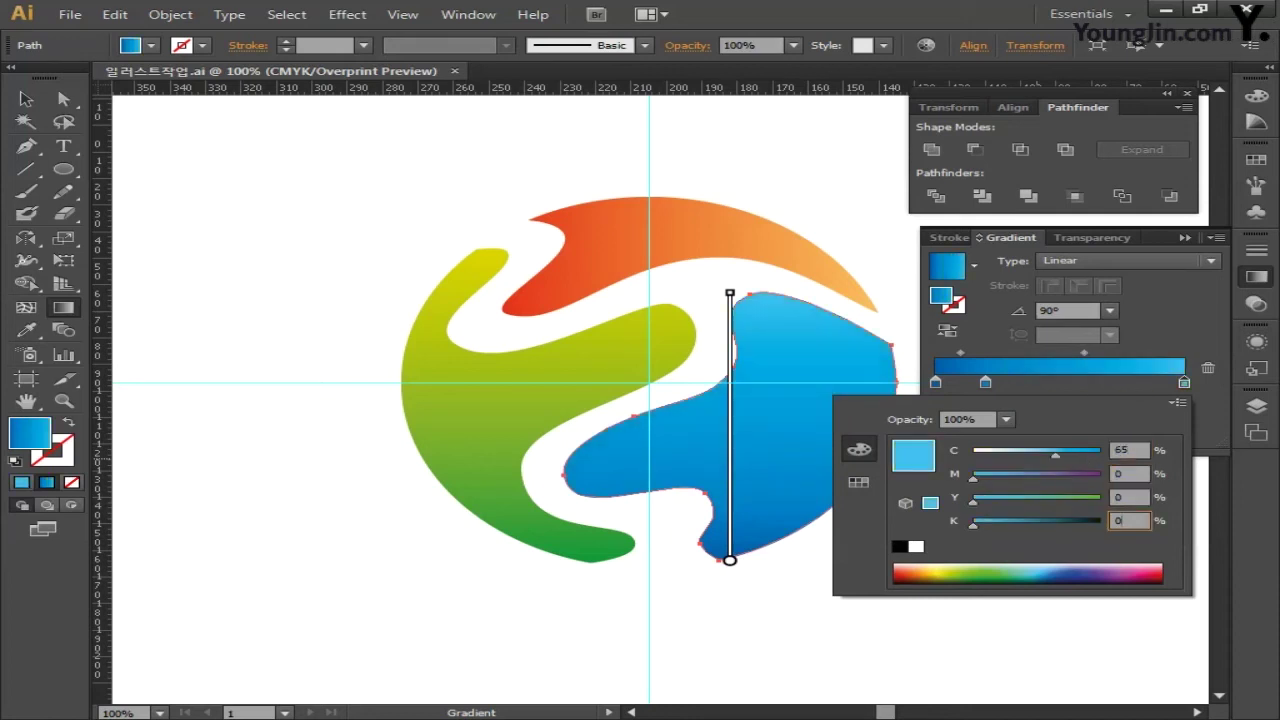
pyautogui.press('Return')
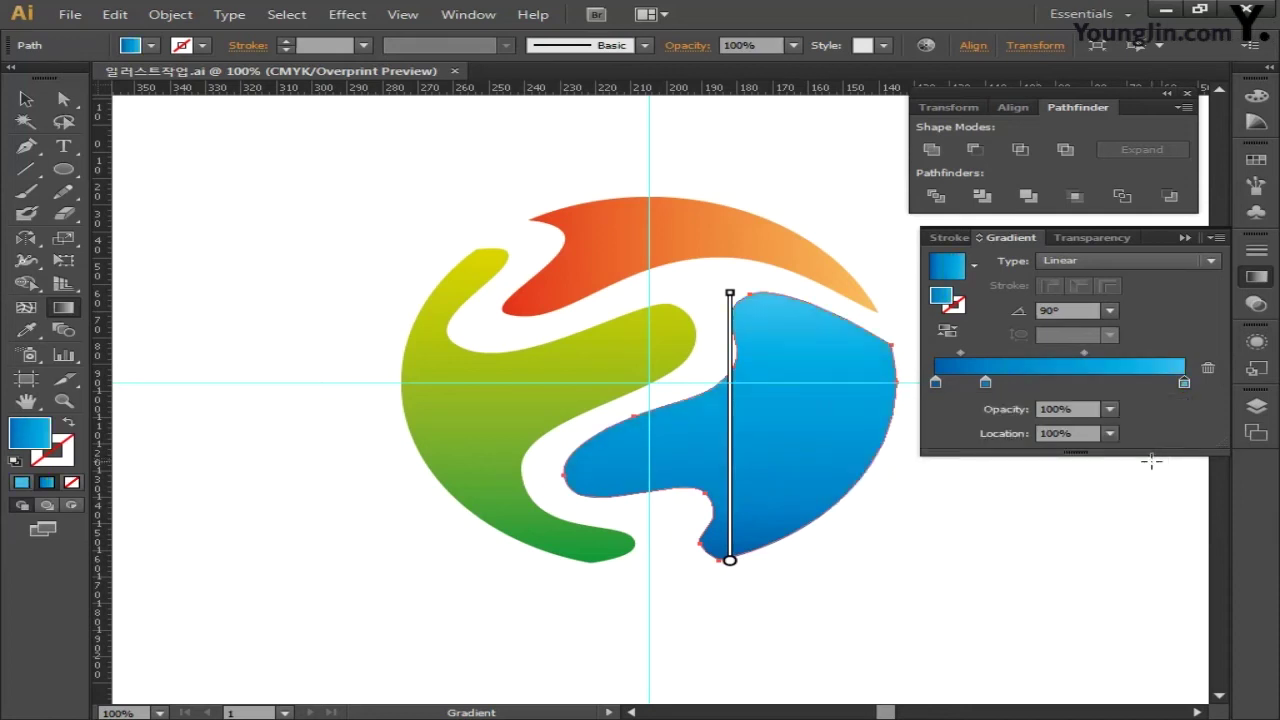
# Close the Gradient and Pathfinder panels and deselect the artwork.
pyautogui.click(1255, 277)
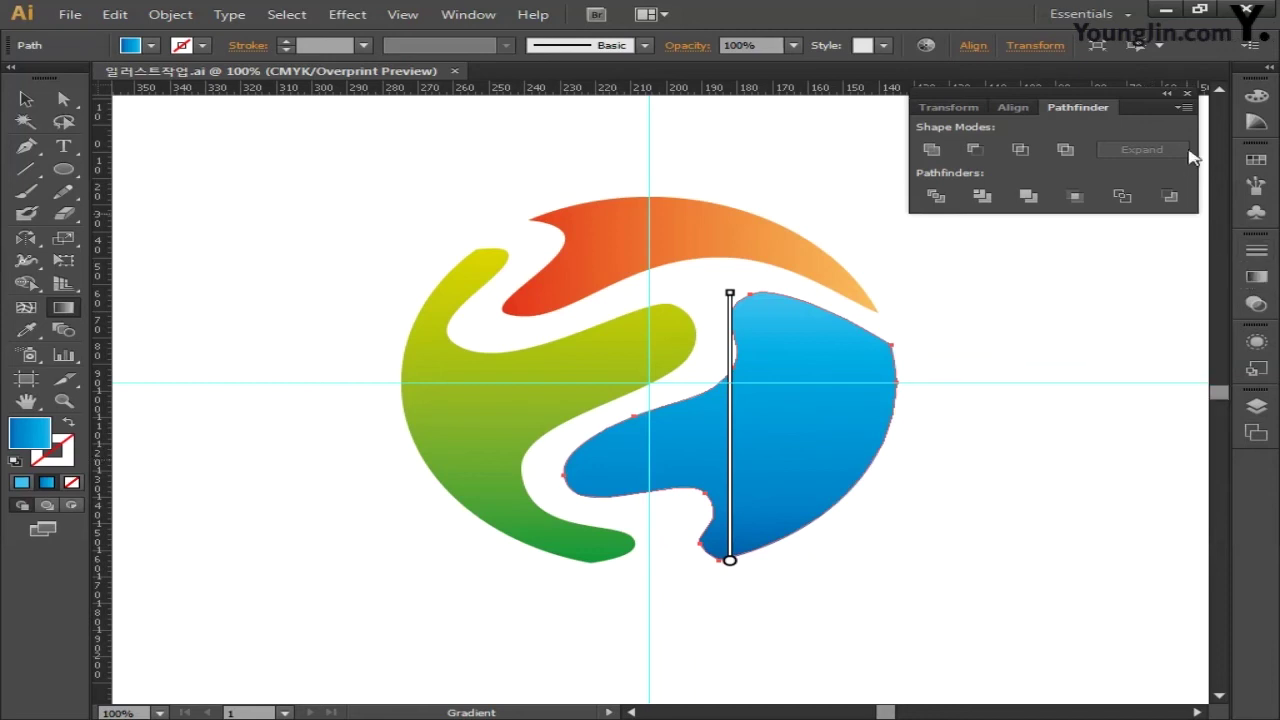
pyautogui.click(1188, 94)
pyautogui.press('v')
pyautogui.hotkey('ctrl', 'shift', 'a')
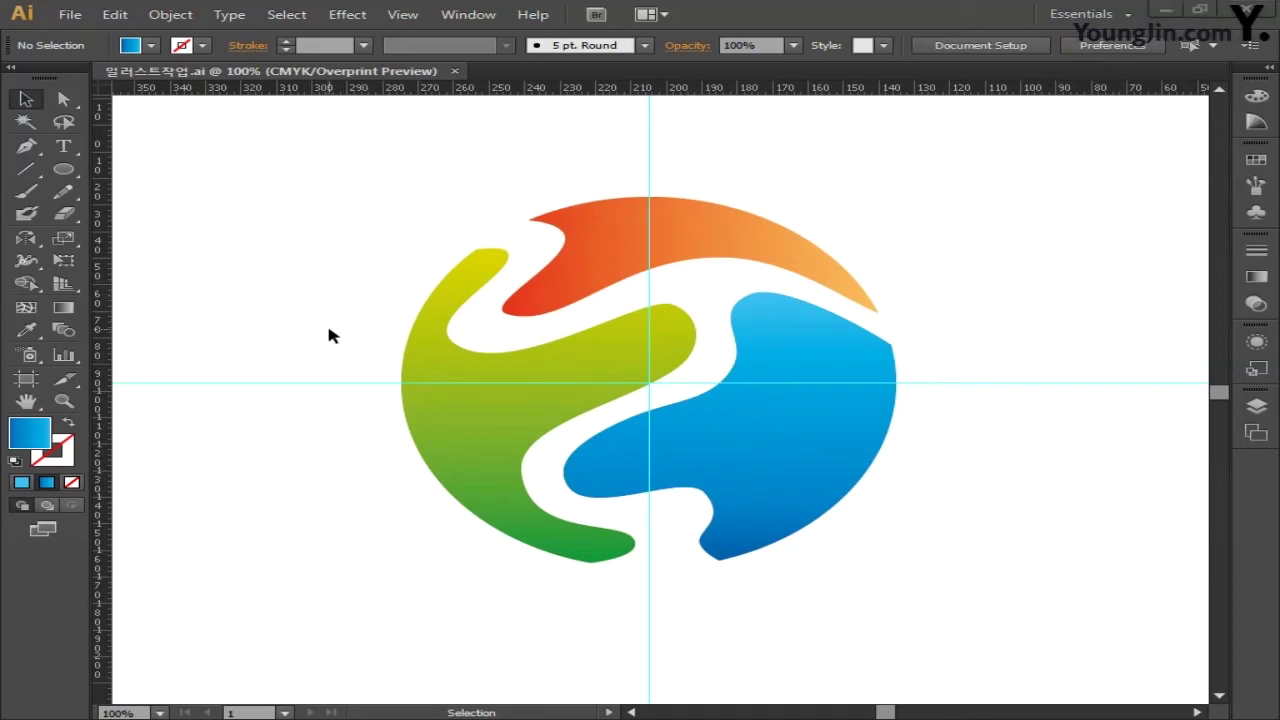
# Hide the rulers and delete the horizontal guide crossing the empty canvas area beside the logo.
pyautogui.press('space')
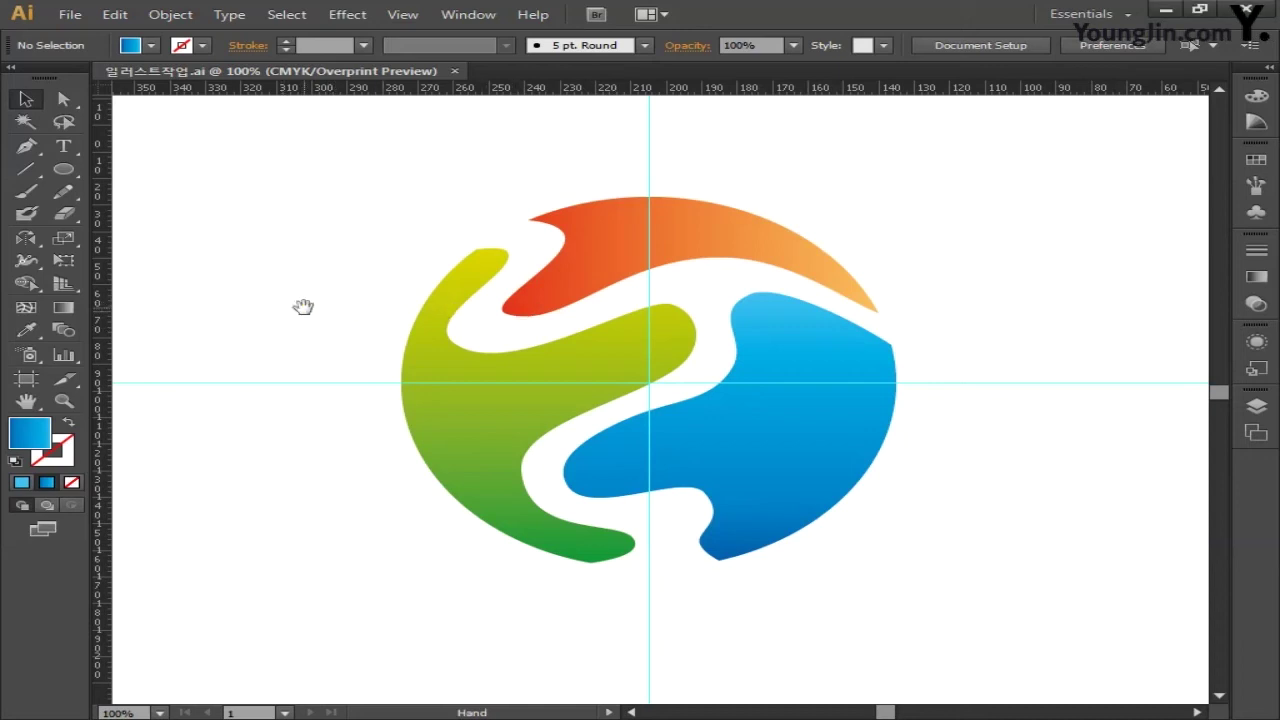
pyautogui.moveTo(300, 306); pyautogui.dragTo(556, 296)
pyautogui.click(408, 16)
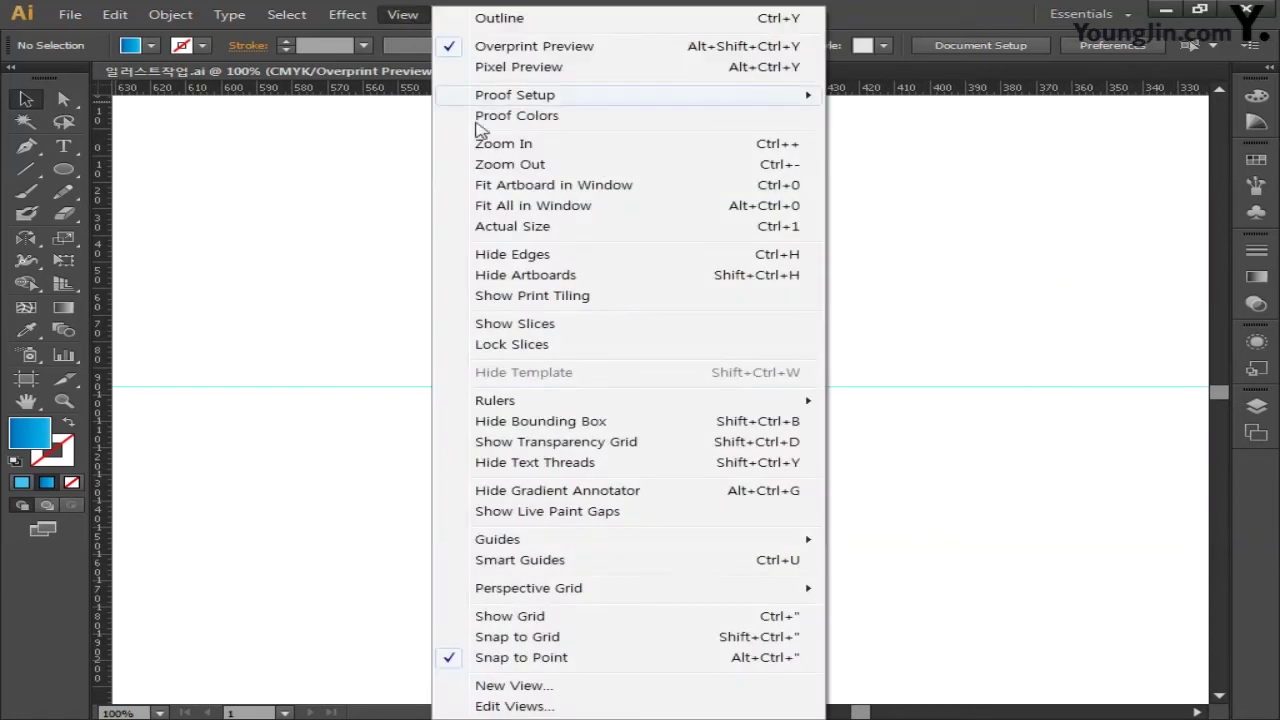
pyautogui.moveTo(537, 414)
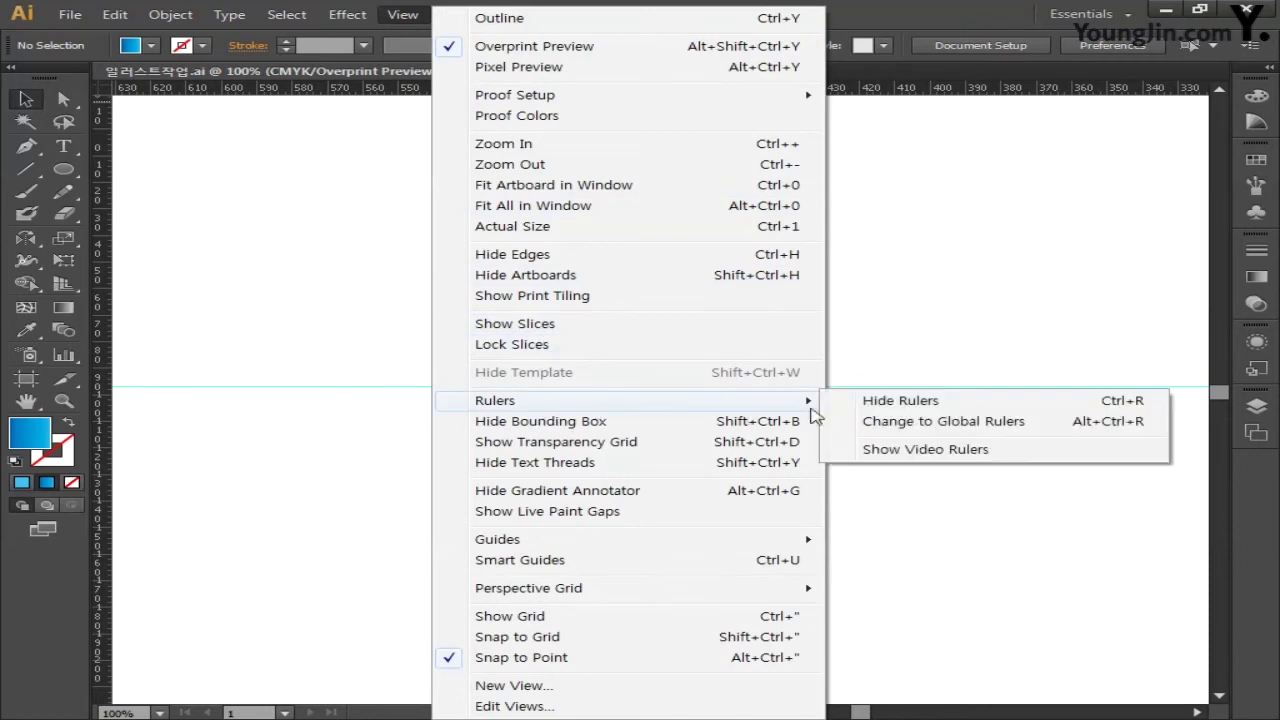
pyautogui.click(895, 402)
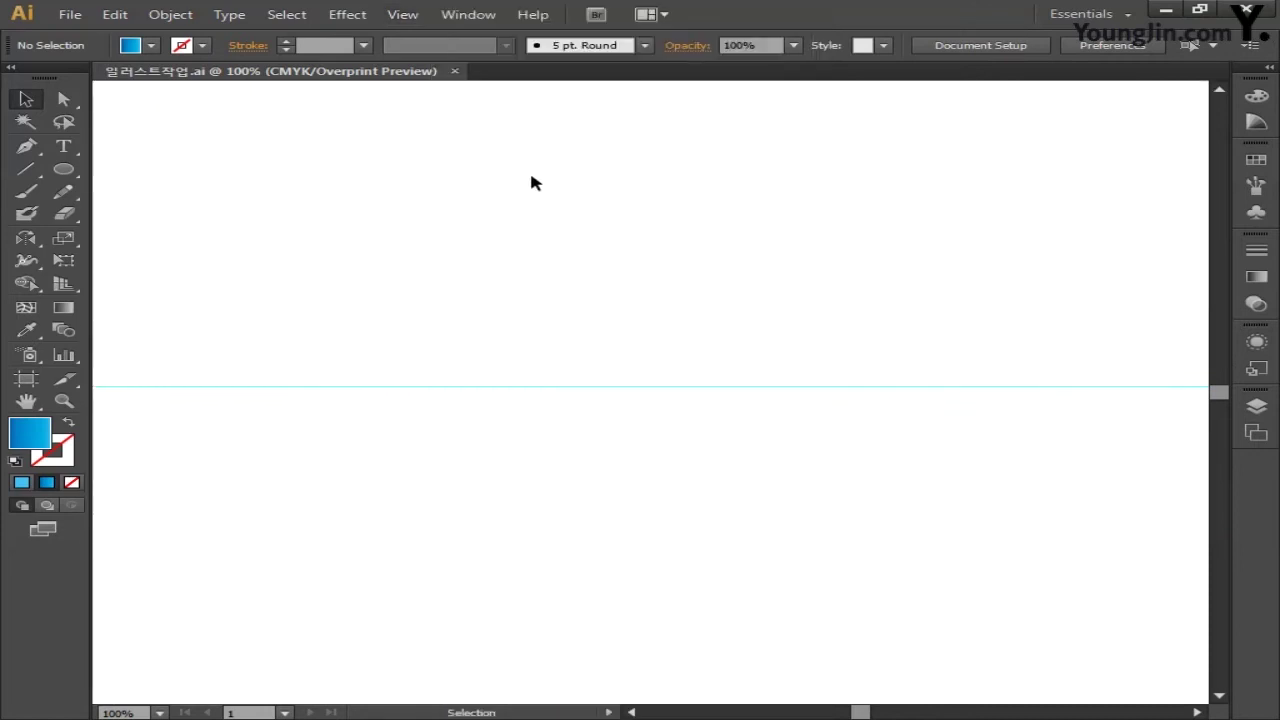
pyautogui.moveTo(506, 292); pyautogui.dragTo(588, 450)
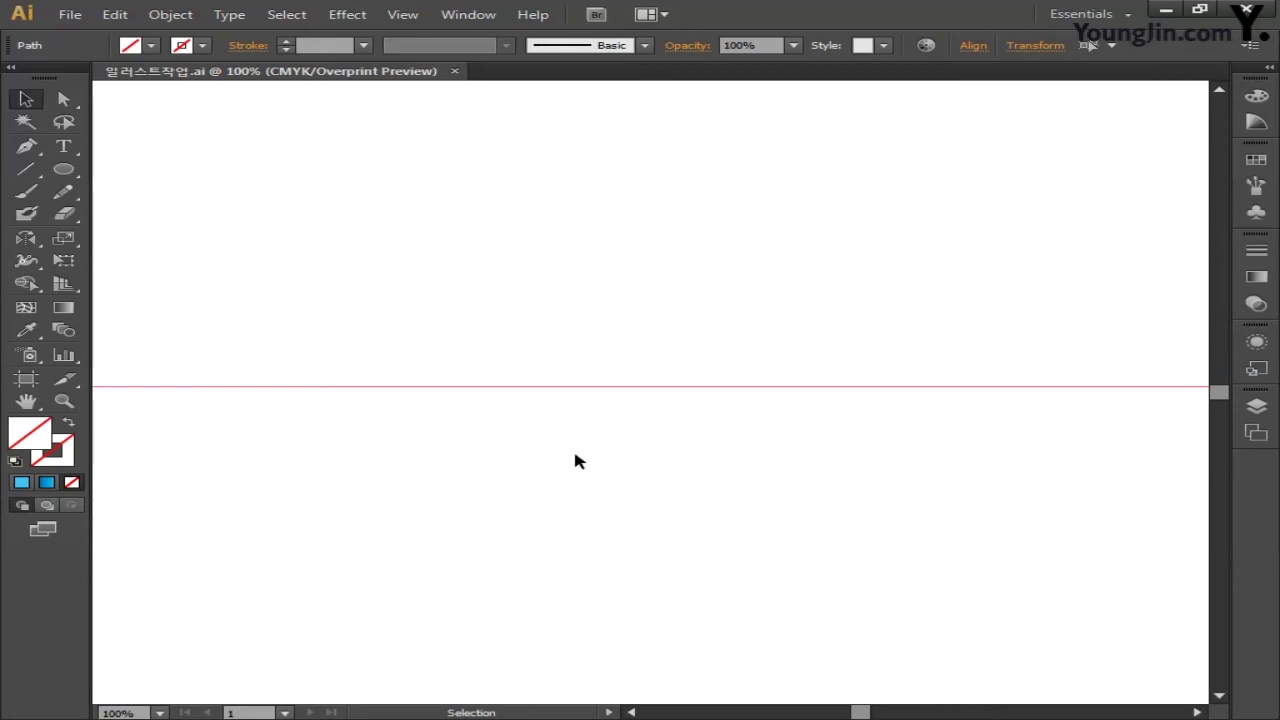
pyautogui.press('Delete')
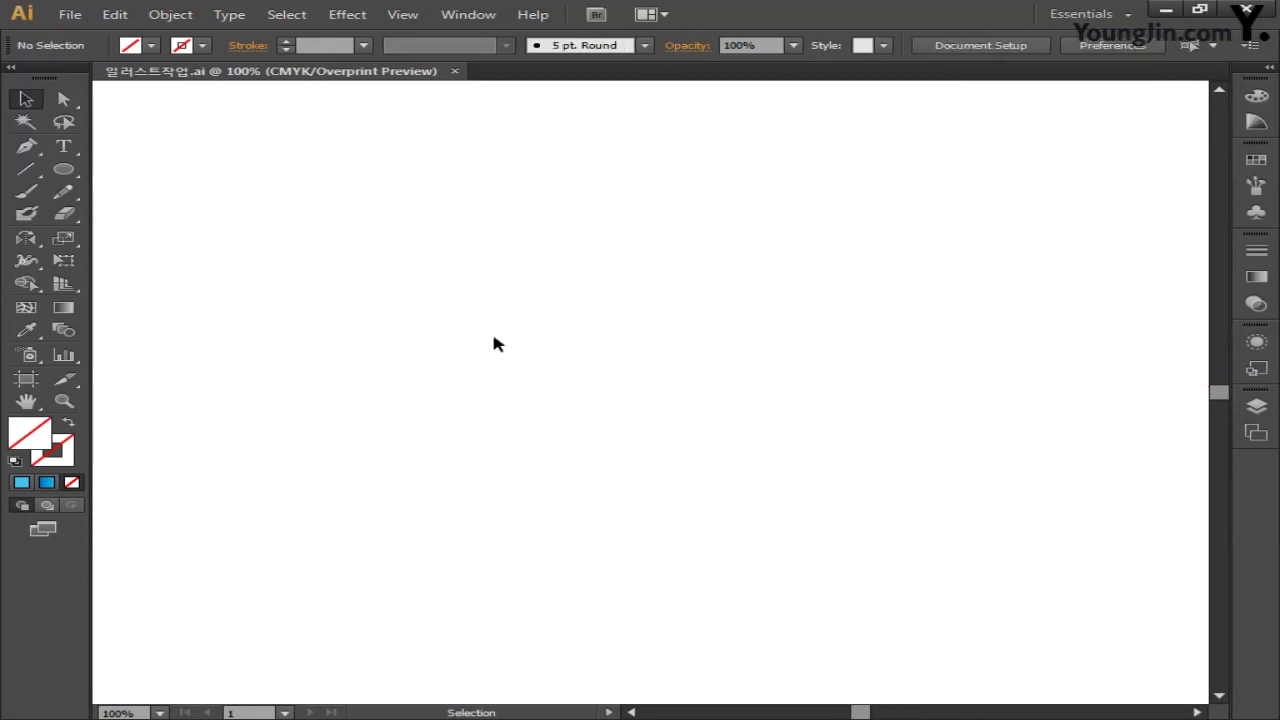
# Prepare the Pen tool with no fill and a blue stroke of C 92.75, M 58.07, Y 21.91, K 6.47.
pyautogui.click(26, 146)
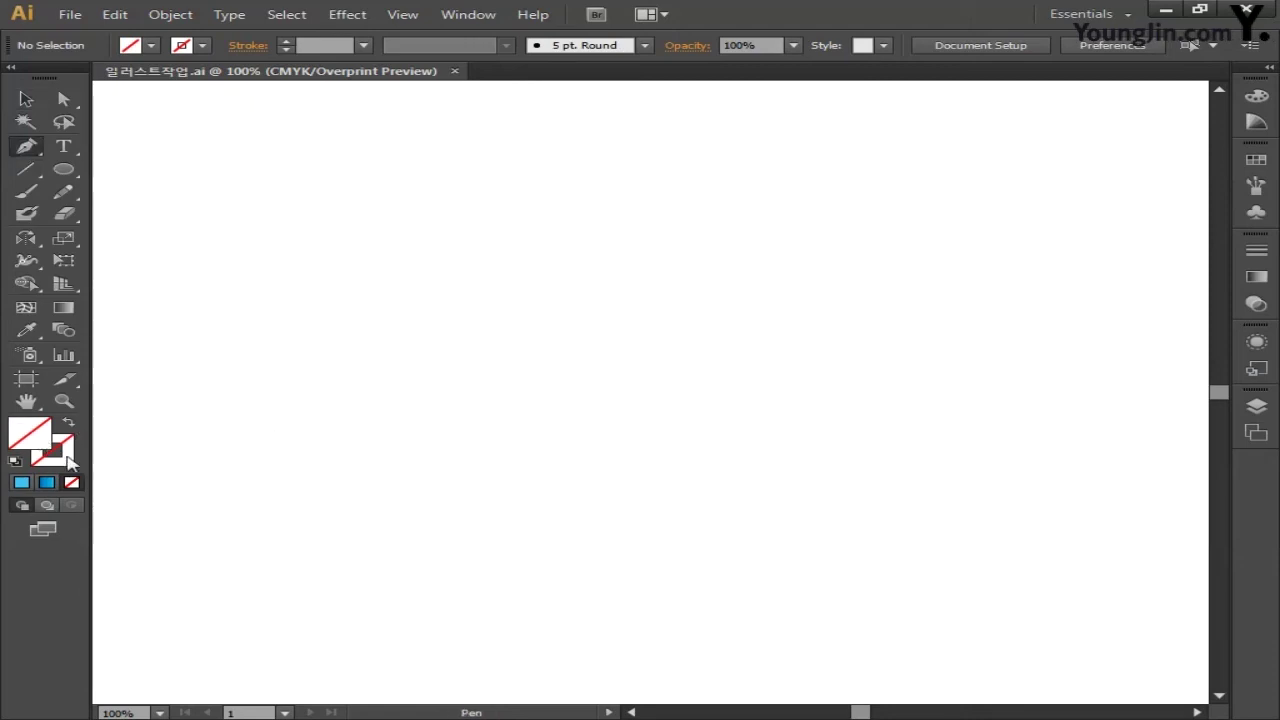
pyautogui.doubleClick(70, 462)
pyautogui.moveTo(354, 451); pyautogui.dragTo(640, 414)
pyautogui.click(912, 316)
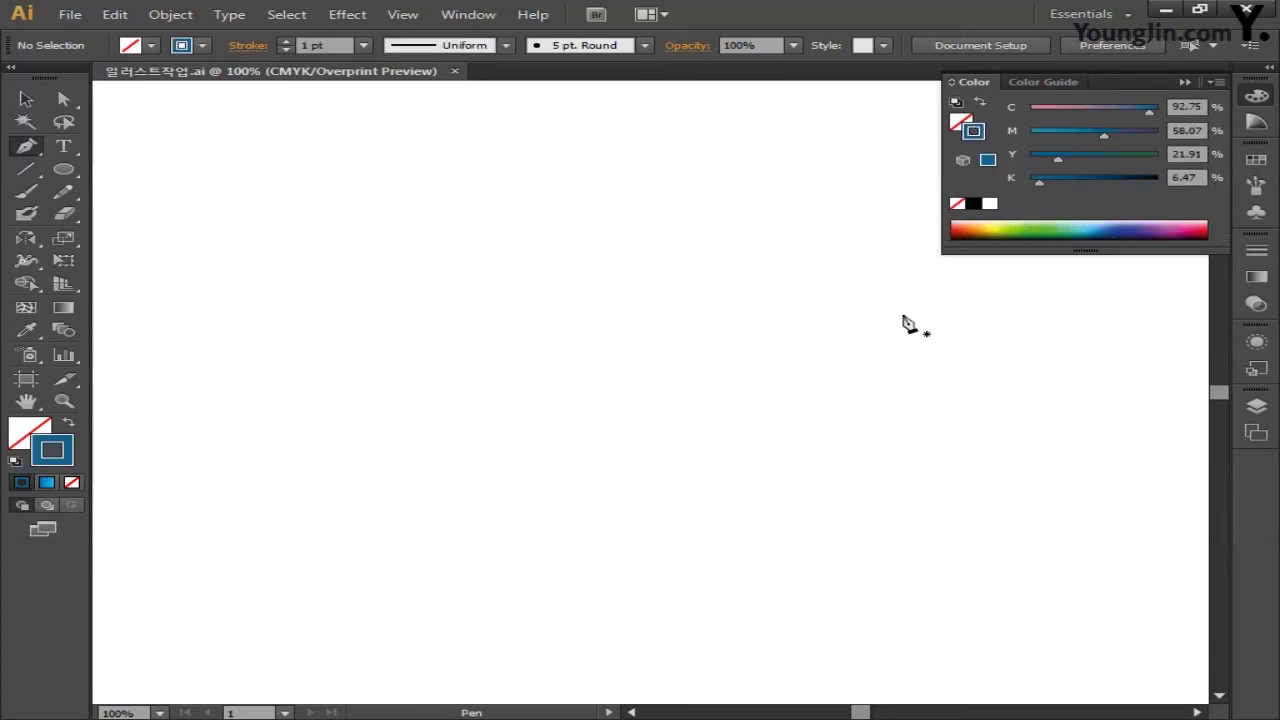
pyautogui.click(1255, 96)
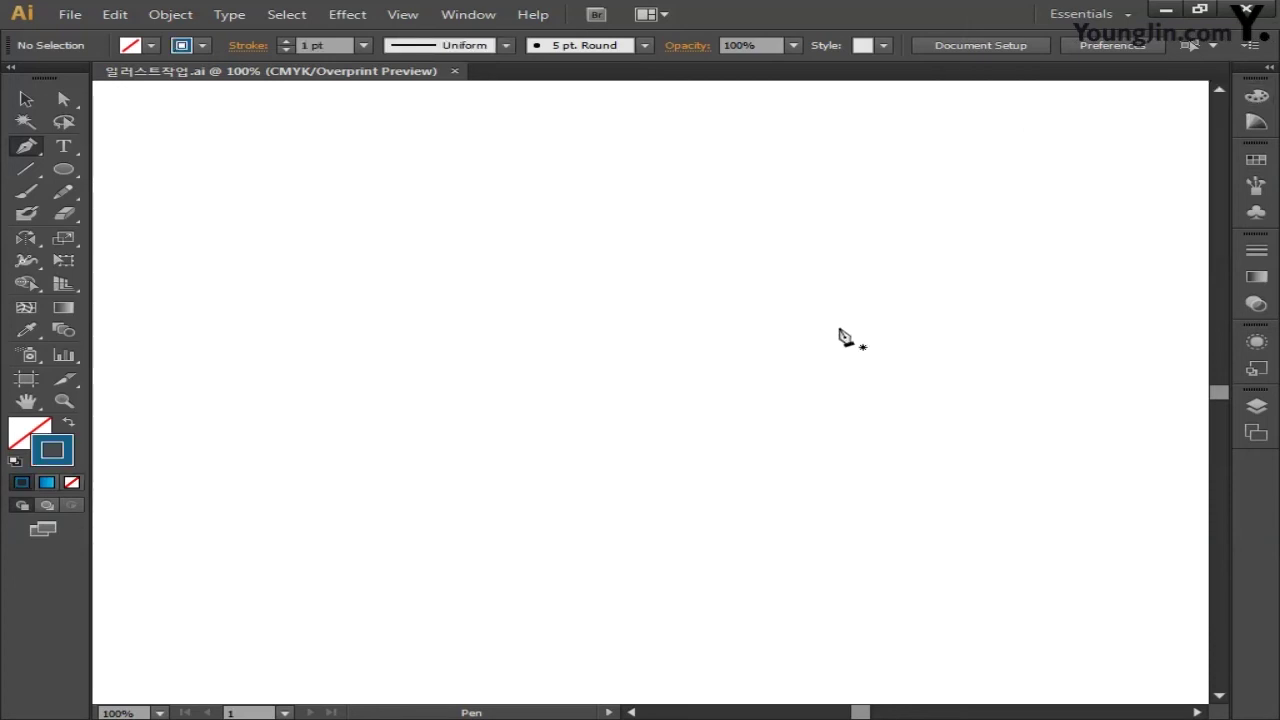
# Draw a closed, straight-edged outline of a flying bird with spread wings, a head and a tail on the empty canvas.
pyautogui.click(418, 379)
pyautogui.click(497, 422)
pyautogui.click(725, 439)
pyautogui.click(787, 446)
pyautogui.click(1005, 311)
pyautogui.click(760, 309)
pyautogui.click(176, 105)
pyautogui.click(176, 167)
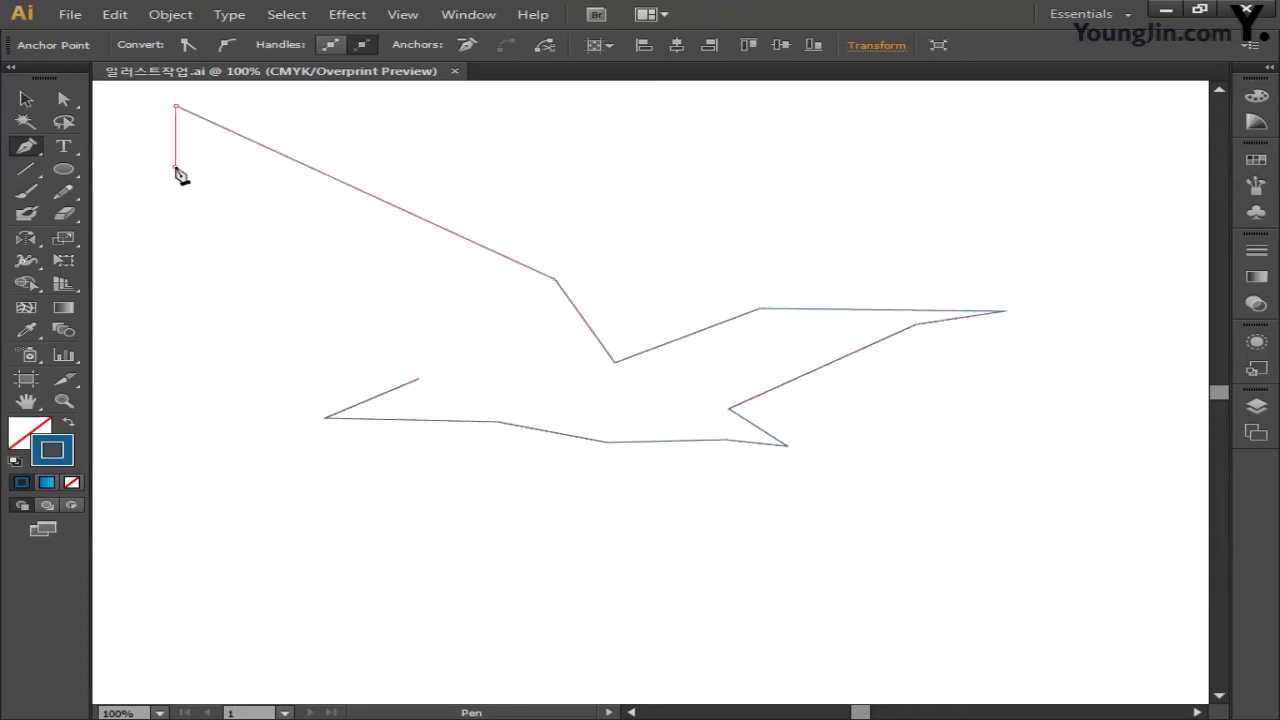
pyautogui.click(370, 297)
pyautogui.click(474, 362)
pyautogui.click(418, 379)
# Convert the left wing's anchors and the upper contour between the two wings into smooth curves.
pyautogui.keyDown('alt'); pyautogui.click(400, 297); pyautogui.keyUp('alt')
pyautogui.click(863, 394)
pyautogui.moveTo(176, 105); pyautogui.dragTo(218, 110)
pyautogui.moveTo(555, 278); pyautogui.dragTo(572, 301)
pyautogui.moveTo(614, 362); pyautogui.dragTo(681, 385)
pyautogui.moveTo(760, 309); pyautogui.dragTo(804, 292)
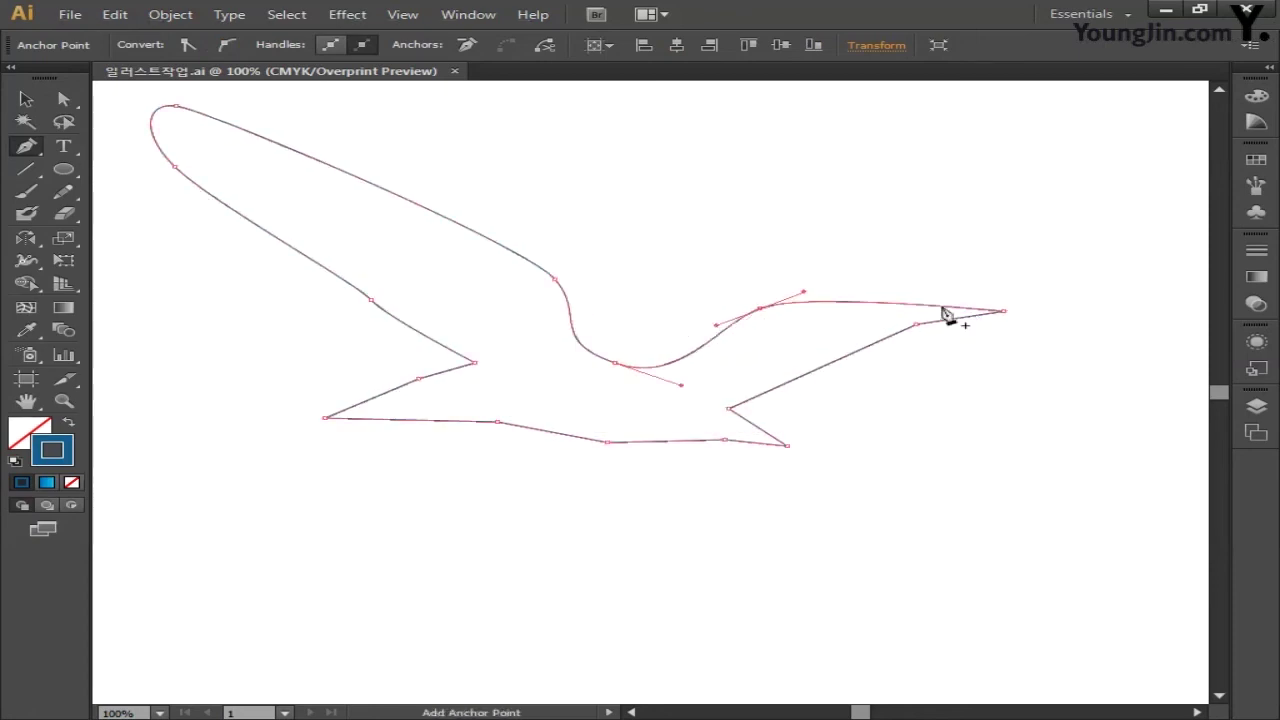
# Round the bird's right wing tip and the tip of its head into smooth curves.
pyautogui.keyDown('ctrl'); pyautogui.click(943, 309); pyautogui.keyUp('ctrl')
pyautogui.moveTo(880, 391); pyautogui.dragTo(946, 439)
pyautogui.moveTo(989, 336); pyautogui.dragTo(1063, 369)
pyautogui.moveTo(853, 492); pyautogui.dragTo(813, 494)
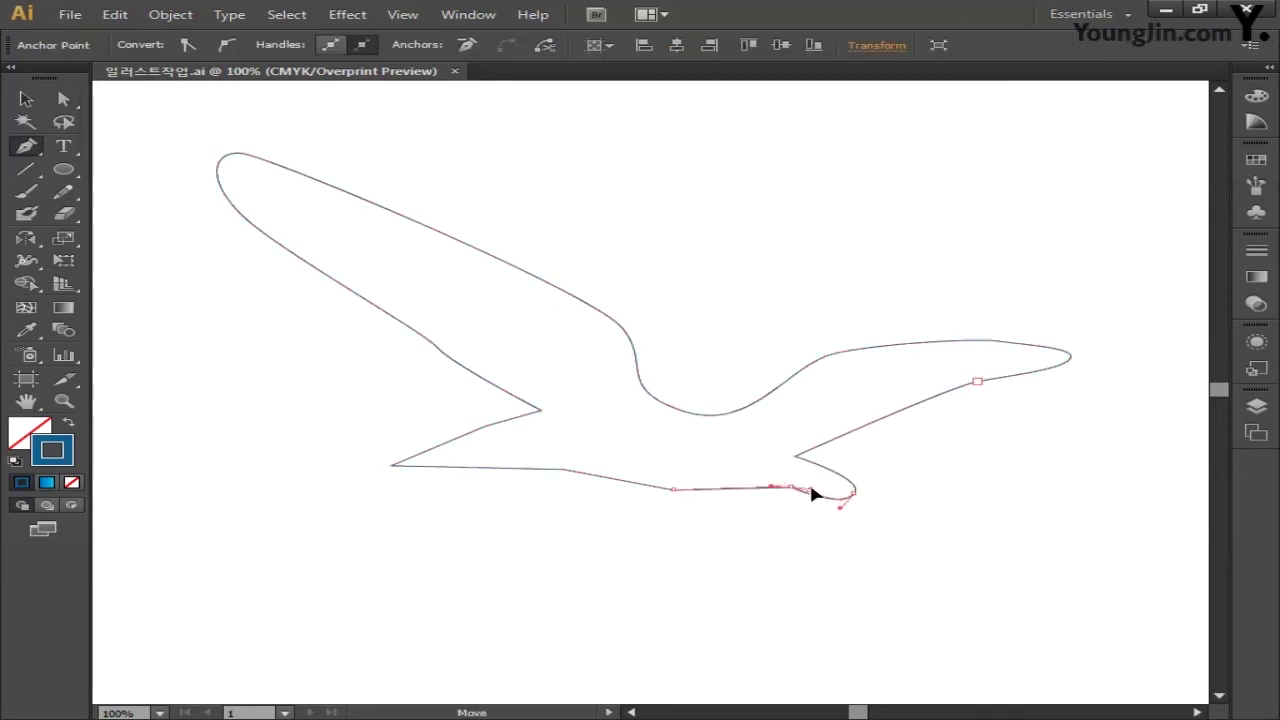
# Round the bird's tail and reshape the left wing by repositioning its tip, edge and base anchors.
pyautogui.moveTo(391, 466); pyautogui.dragTo(401, 473)
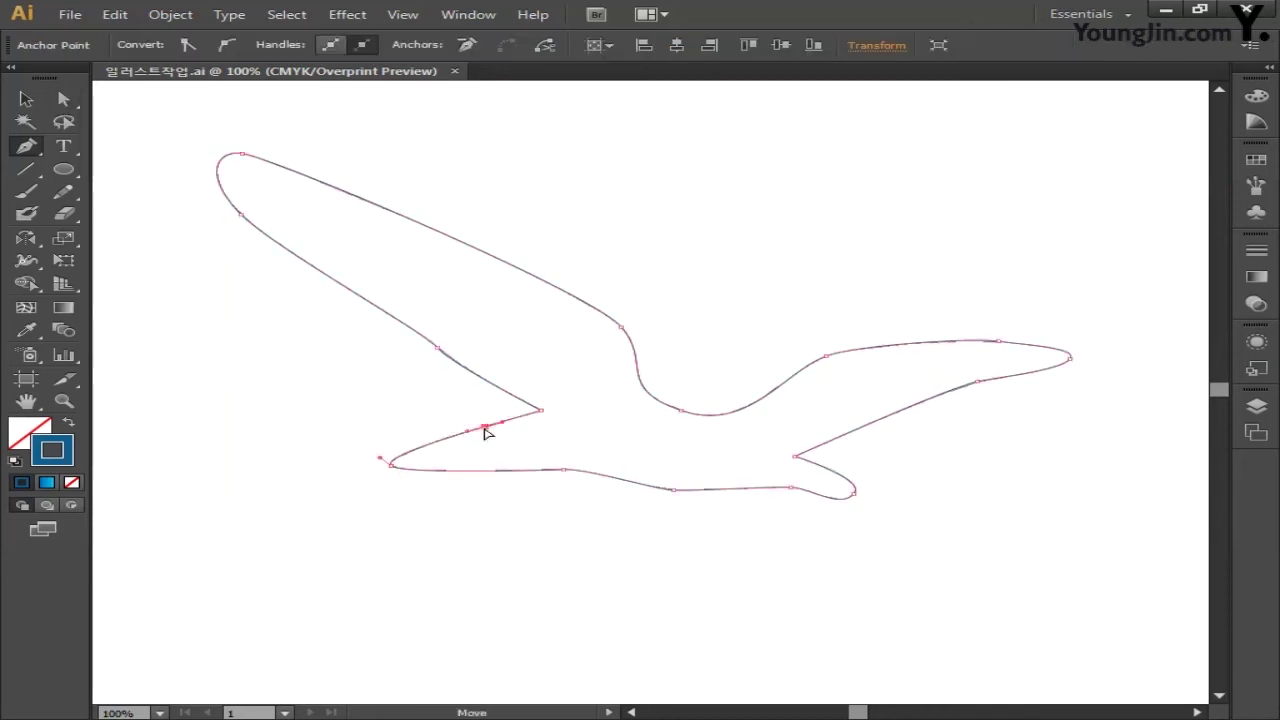
pyautogui.moveTo(494, 386); pyautogui.dragTo(457, 346)
pyautogui.moveTo(243, 153); pyautogui.dragTo(269, 177)
pyautogui.moveTo(620, 326); pyautogui.dragTo(555, 281)
pyautogui.moveTo(540, 409); pyautogui.dragTo(558, 405)
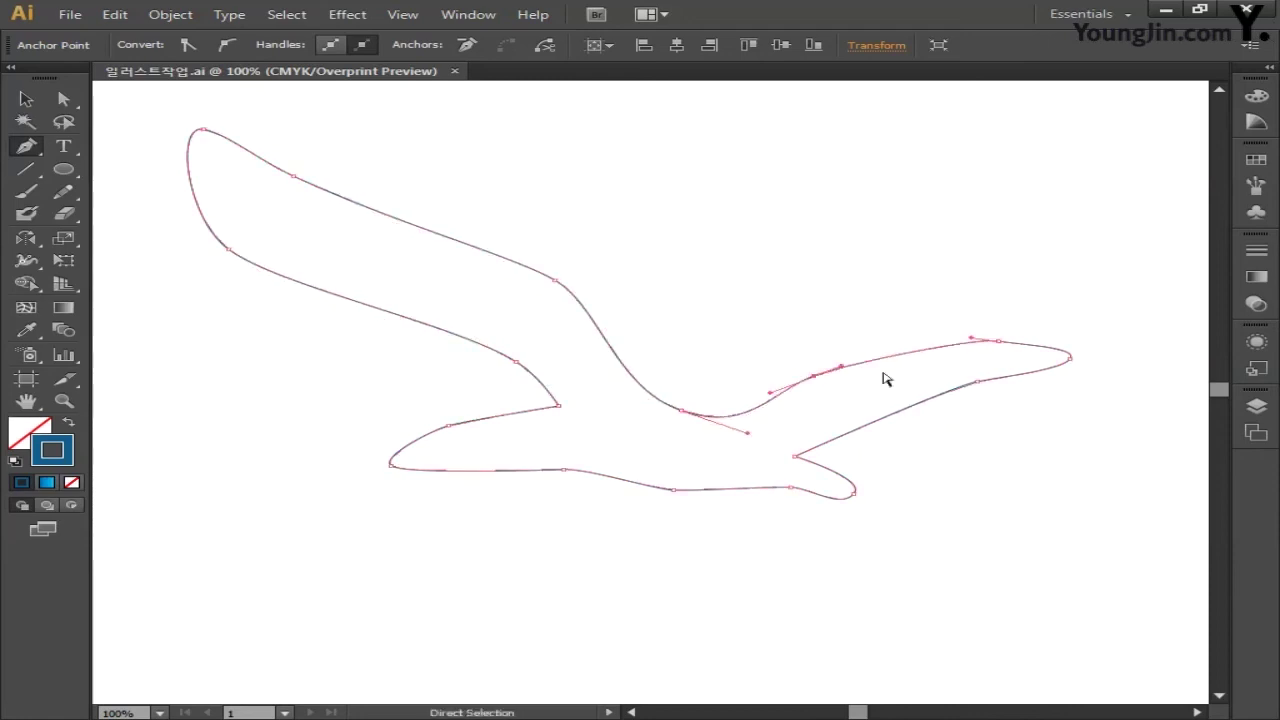
# Shorten and lower the bird's right wing, and reposition the head anchors and the notch between the wing and head.
pyautogui.moveTo(1072, 358); pyautogui.dragTo(1020, 368)
pyautogui.moveTo(946, 380); pyautogui.dragTo(997, 403)
pyautogui.moveTo(798, 466); pyautogui.dragTo(991, 406)
pyautogui.click(840, 511)
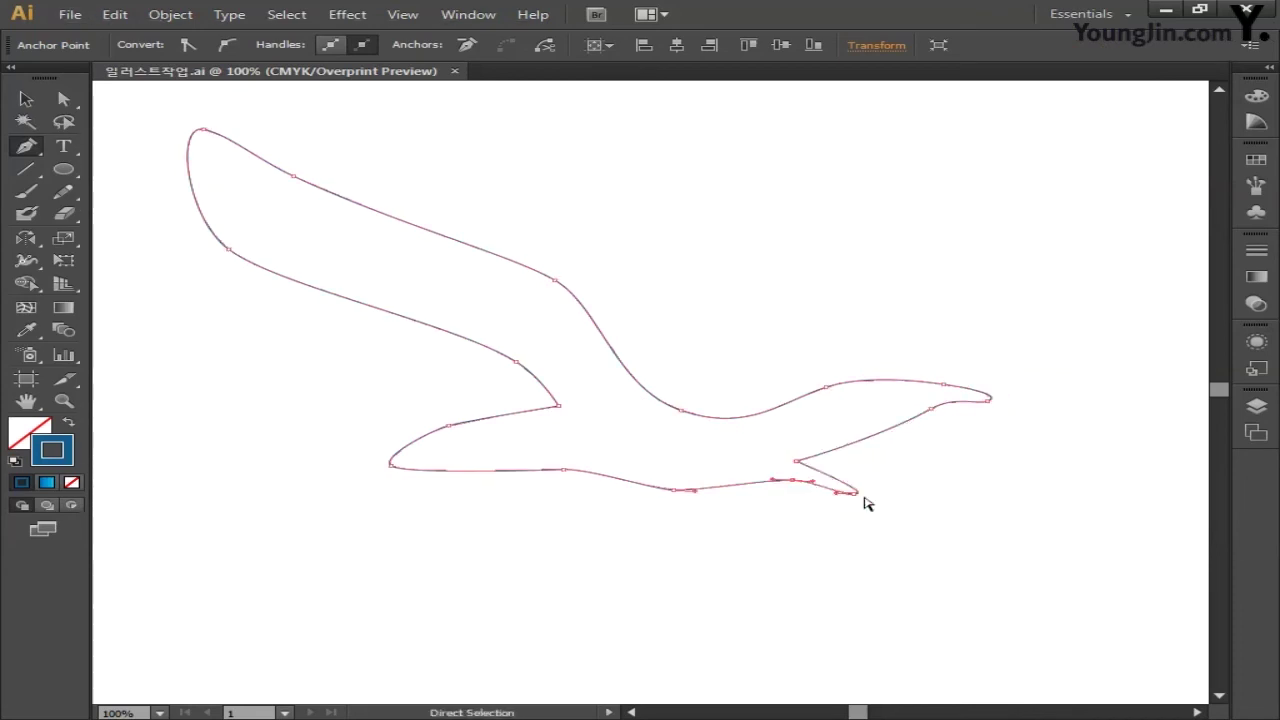
pyautogui.moveTo(797, 462); pyautogui.dragTo(832, 463)
# Reshape the bird's tail and belly by repositioning their anchors and smoothing the lower contour.
pyautogui.click(673, 493)
pyautogui.moveTo(390, 465); pyautogui.dragTo(452, 424)
pyautogui.click(380, 460)
pyautogui.click(440, 423)
pyautogui.moveTo(486, 463); pyautogui.dragTo(589, 497)
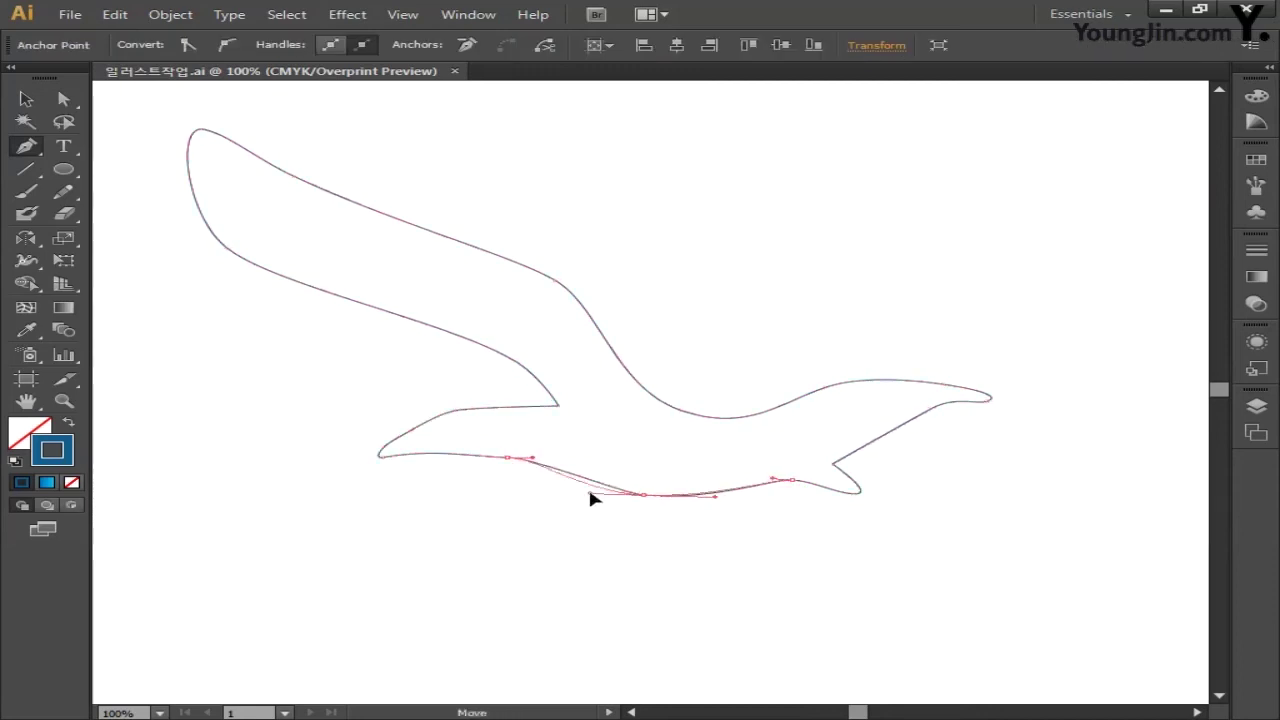
# Refine the notch between the head and right wing, and shift the right wing slightly down toward the body.
pyautogui.moveTo(826, 466); pyautogui.dragTo(877, 451)
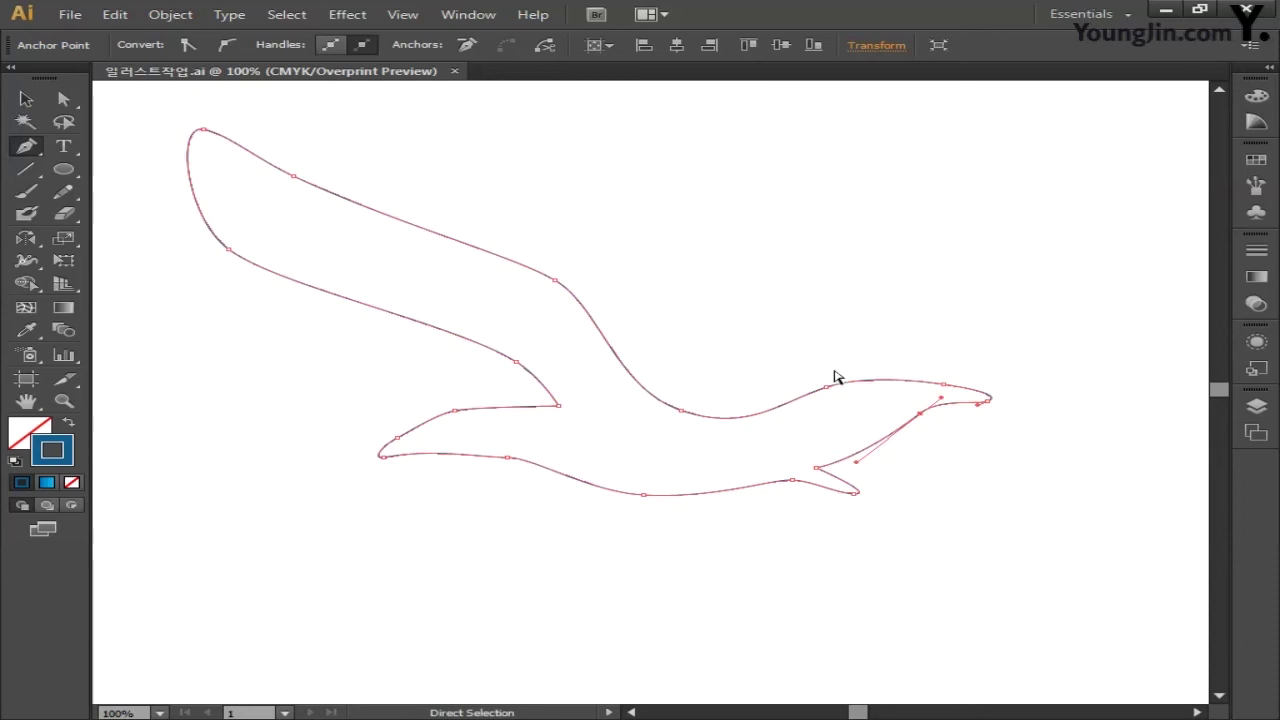
pyautogui.moveTo(994, 409); pyautogui.dragTo(983, 421)
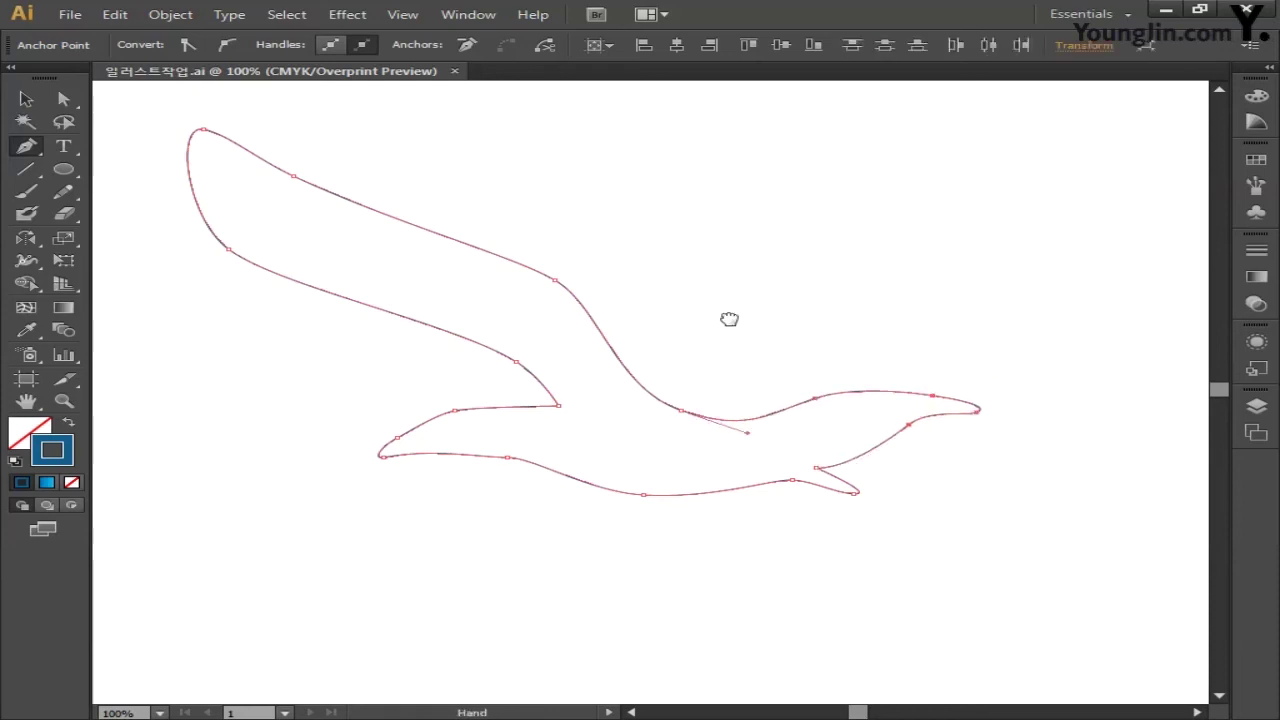
pyautogui.moveTo(729, 318); pyautogui.dragTo(777, 349)
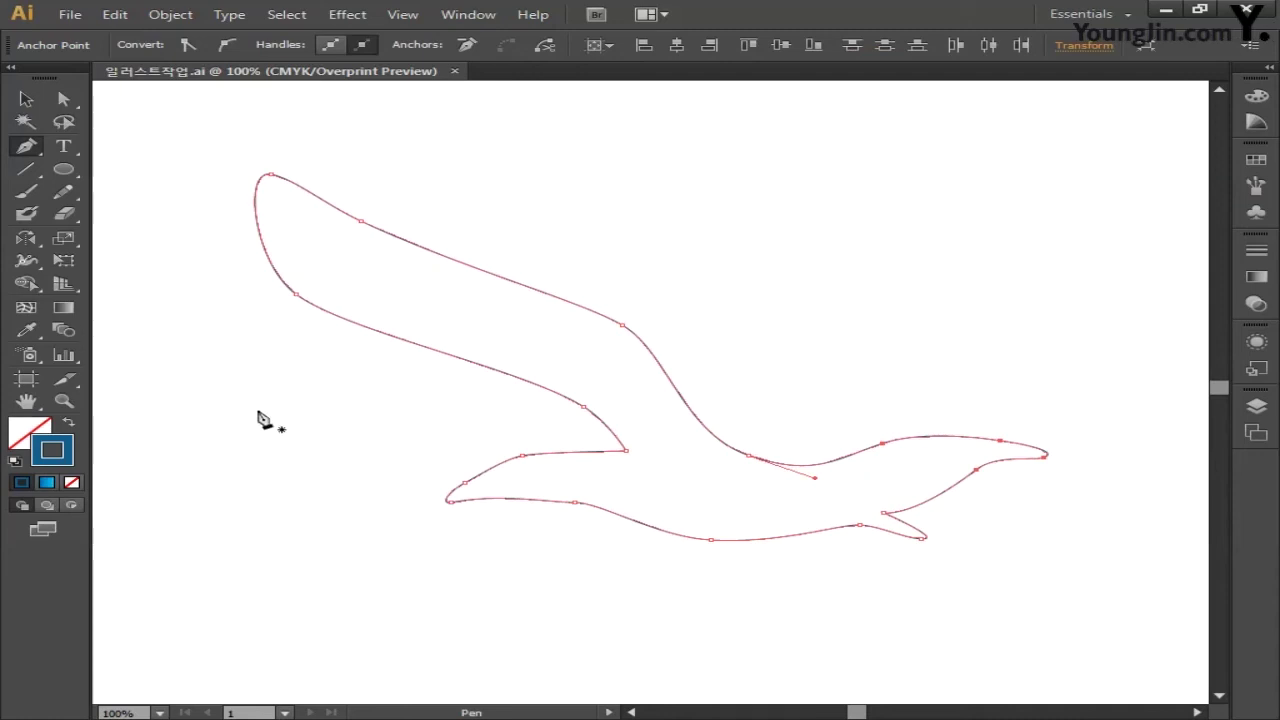
# Fill the bird outline with light blue, using C 45%, M 0%, Y 0%, K 0%.
pyautogui.click(33, 106)
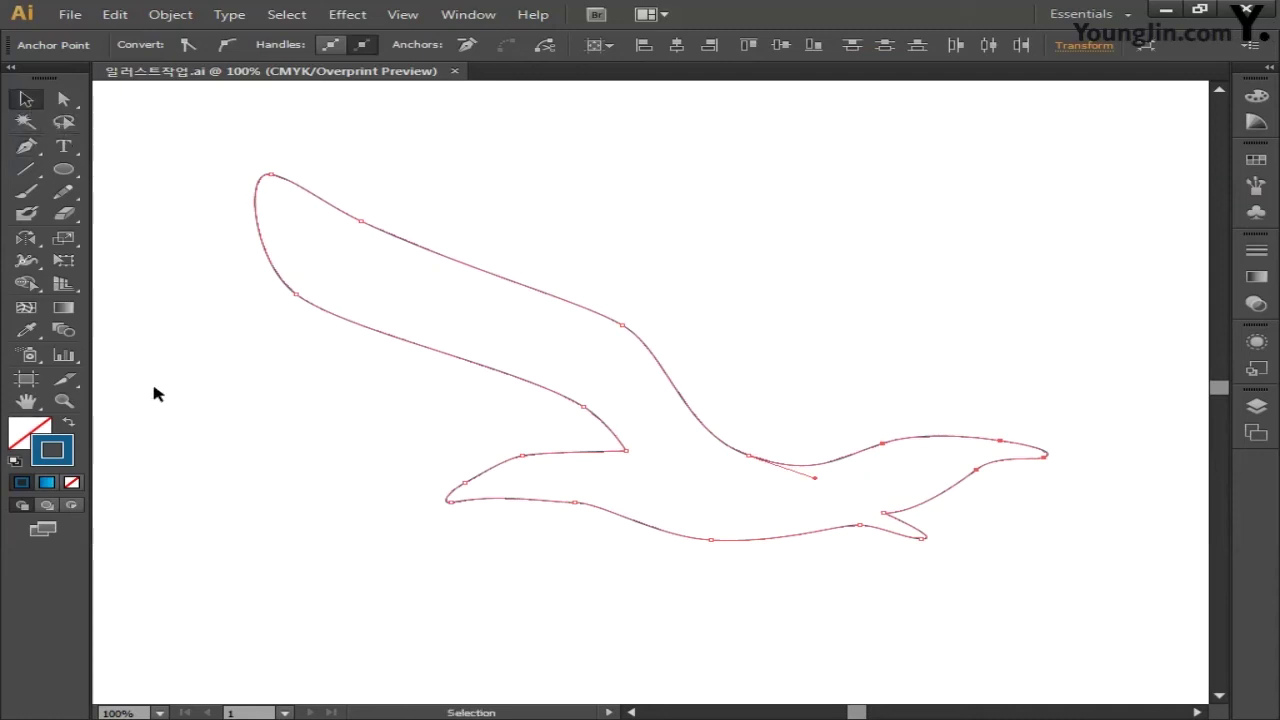
pyautogui.doubleClick(36, 428)
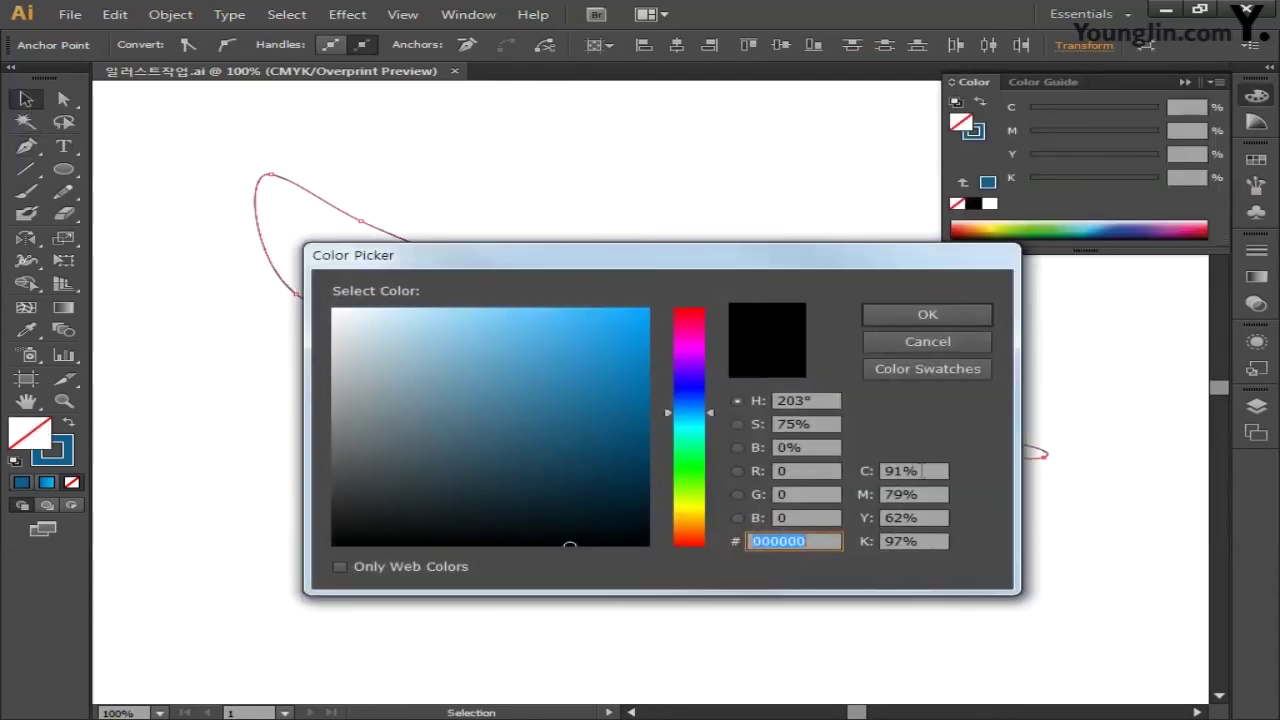
pyautogui.press('Tab')
pyautogui.write('4')
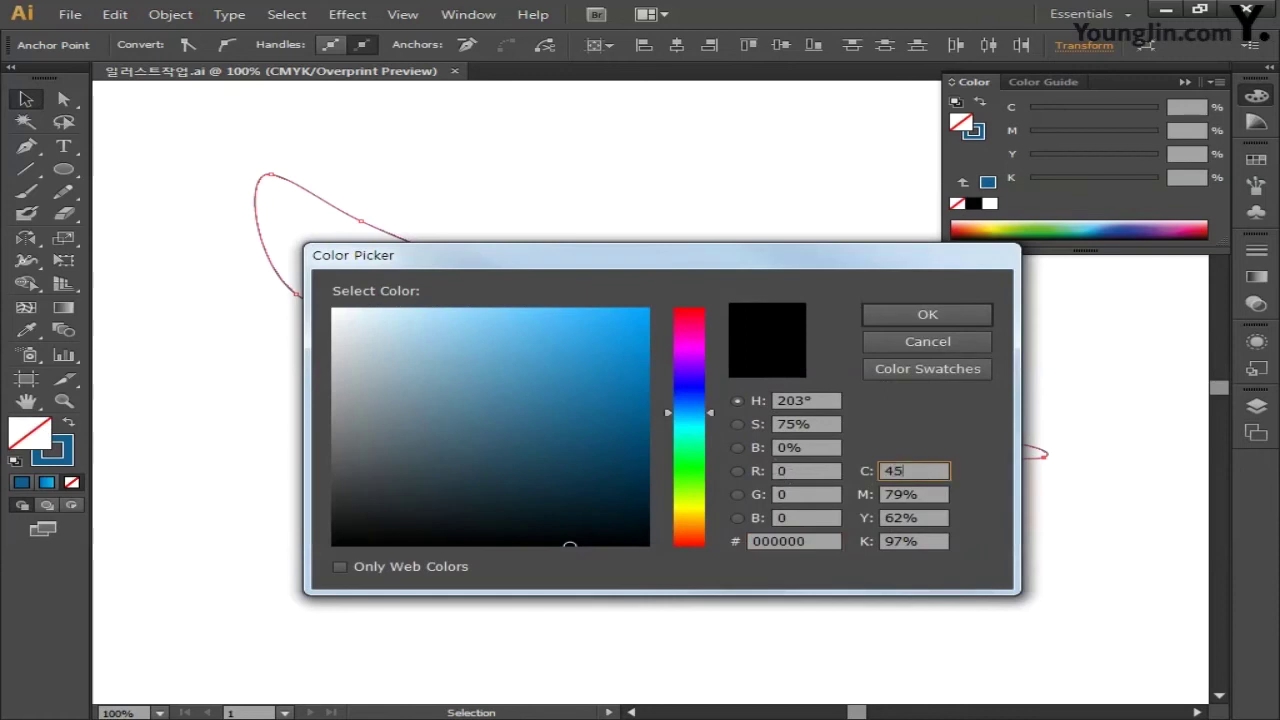
pyautogui.write('5')
pyautogui.press('Tab')
pyautogui.write('0')
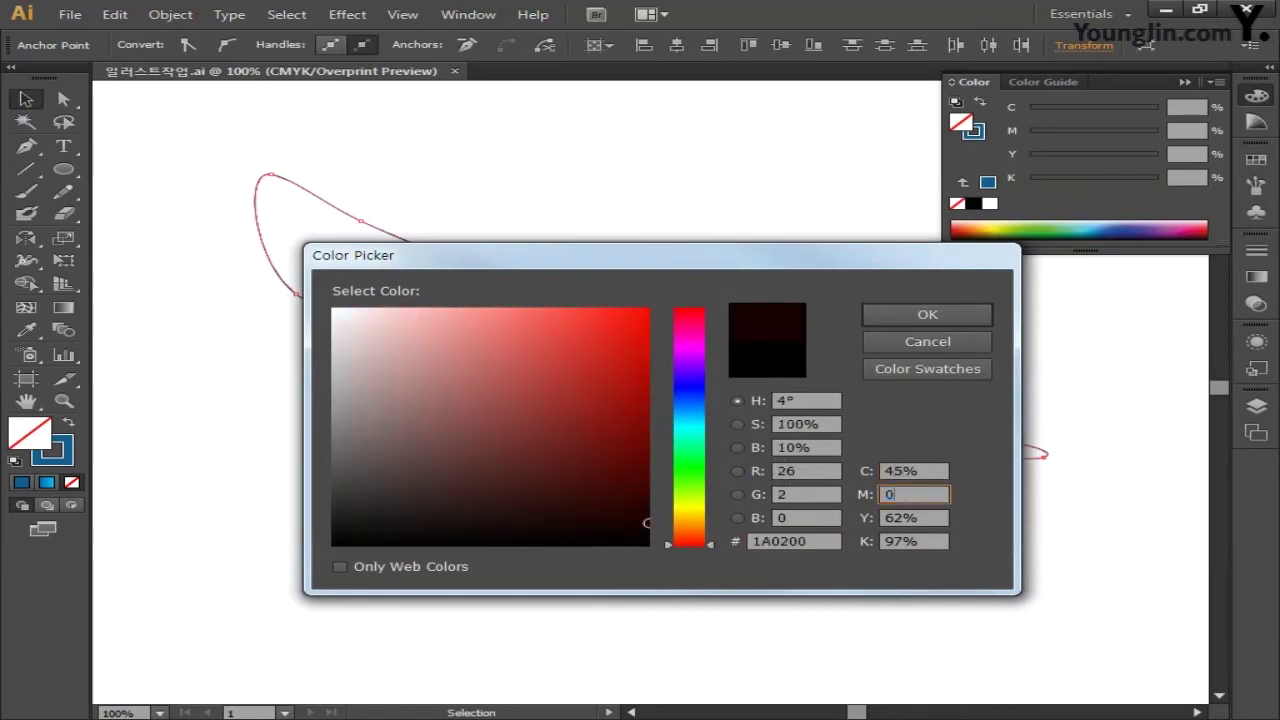
pyautogui.press('Tab')
pyautogui.write('0')
pyautogui.press('Tab')
pyautogui.write('0')
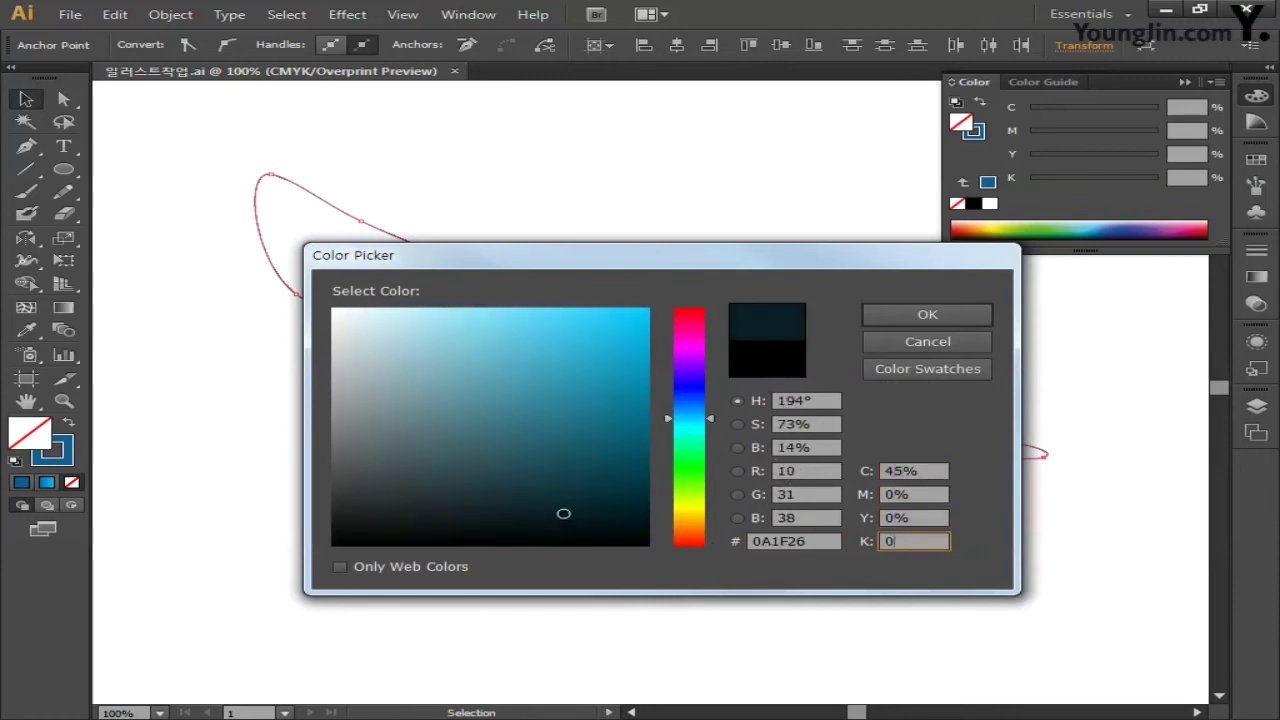
pyautogui.click(955, 316)
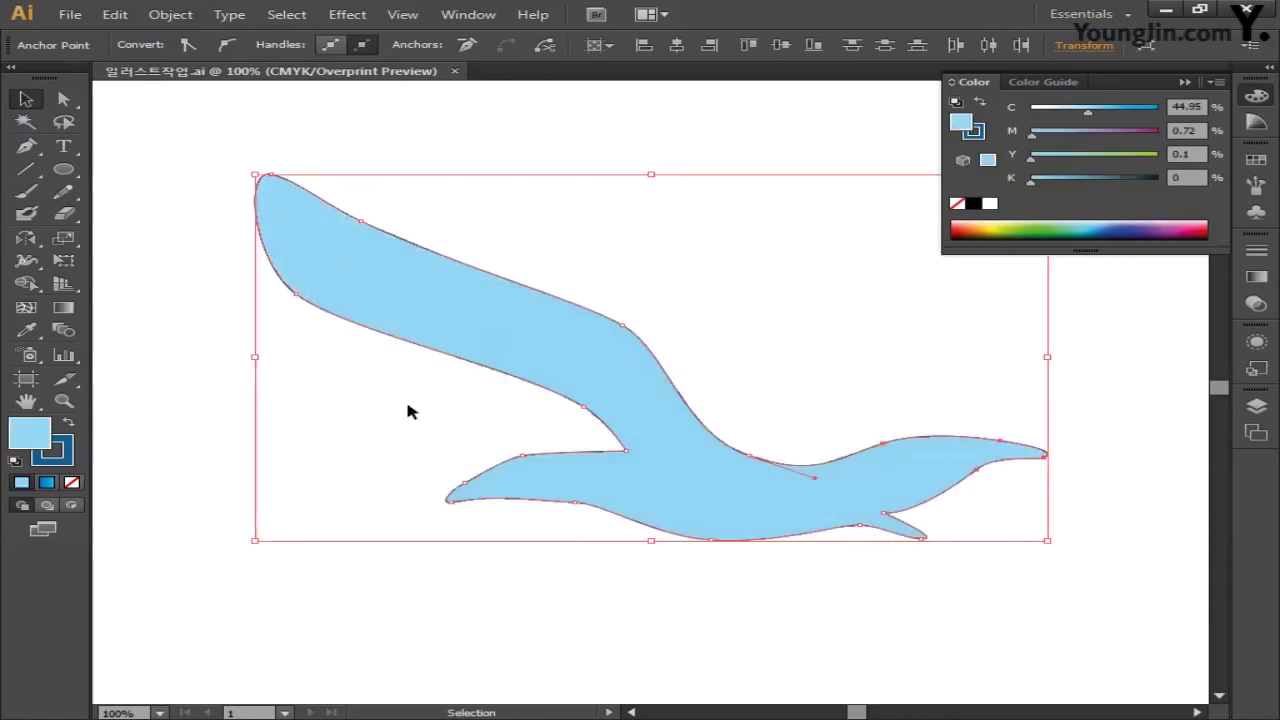
# Remove the stroke from the filled bird and deselect it.
pyautogui.click(71, 482)
pyautogui.click(556, 408)
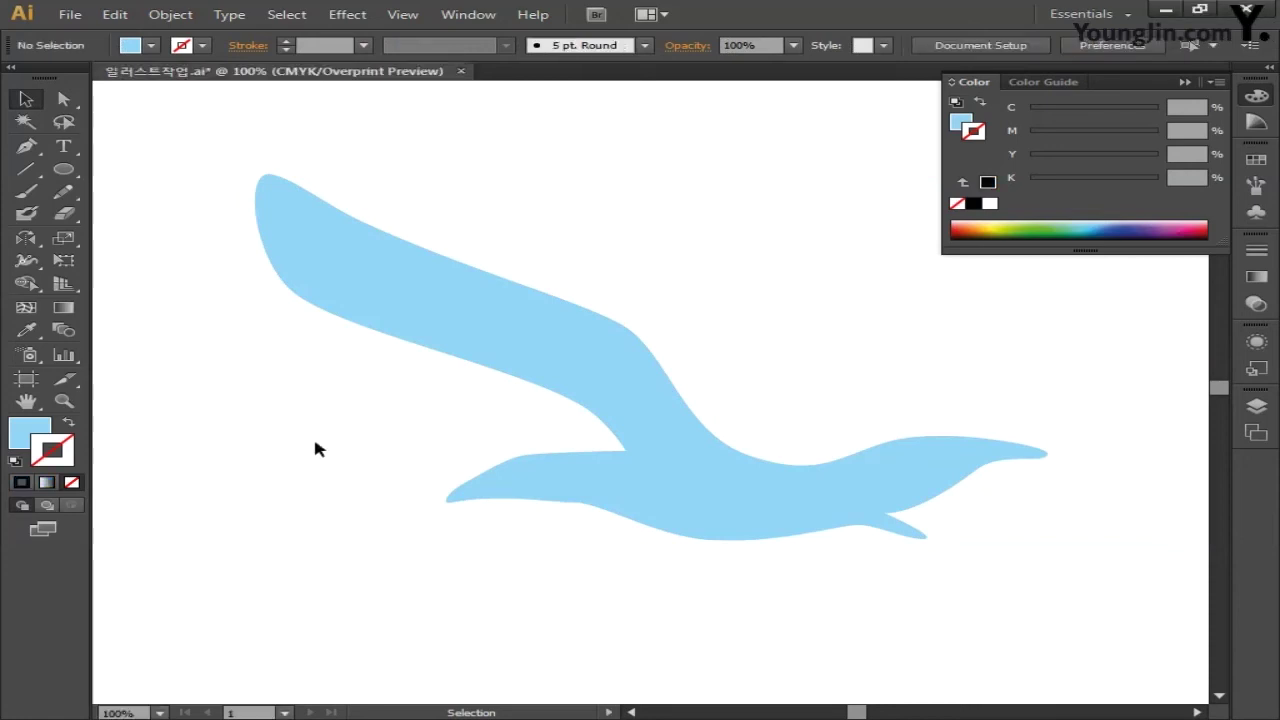
pyautogui.press('space')
pyautogui.moveTo(314, 432); pyautogui.dragTo(429, 429)
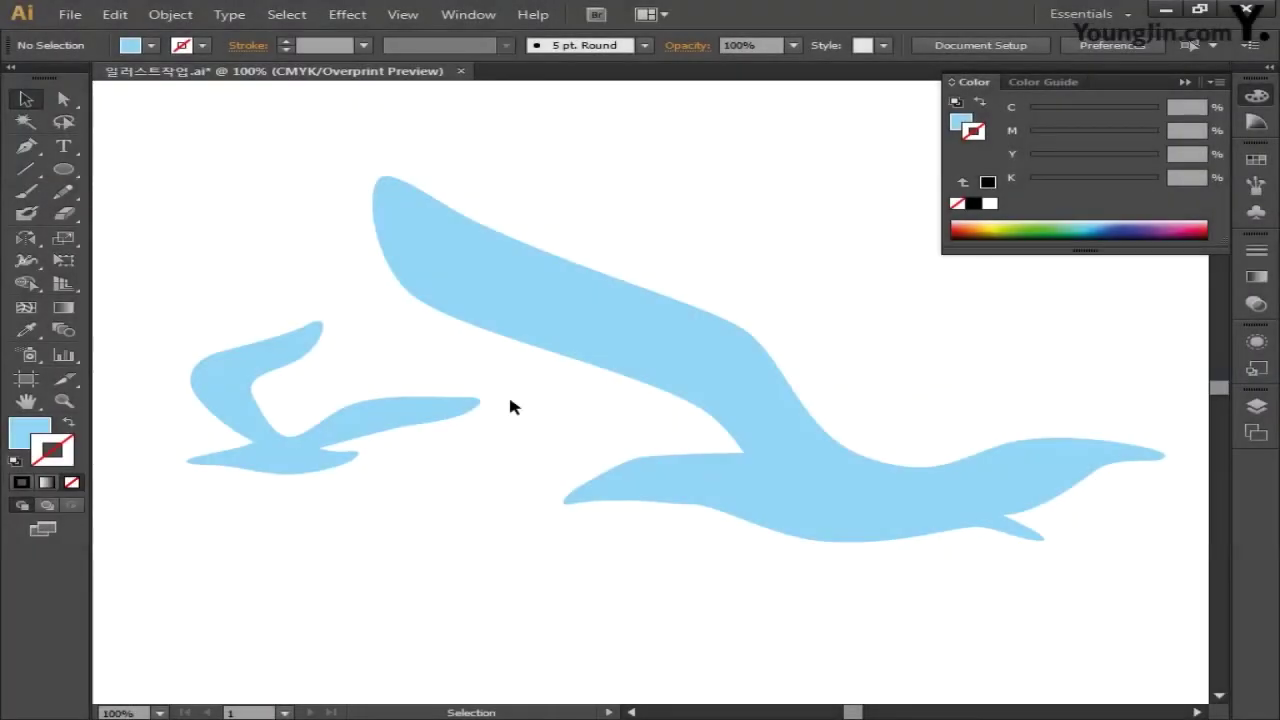
pyautogui.hotkey('ctrl', 'z')
pyautogui.click(518, 450)
pyautogui.moveTo(199, 211); pyautogui.dragTo(812, 565)
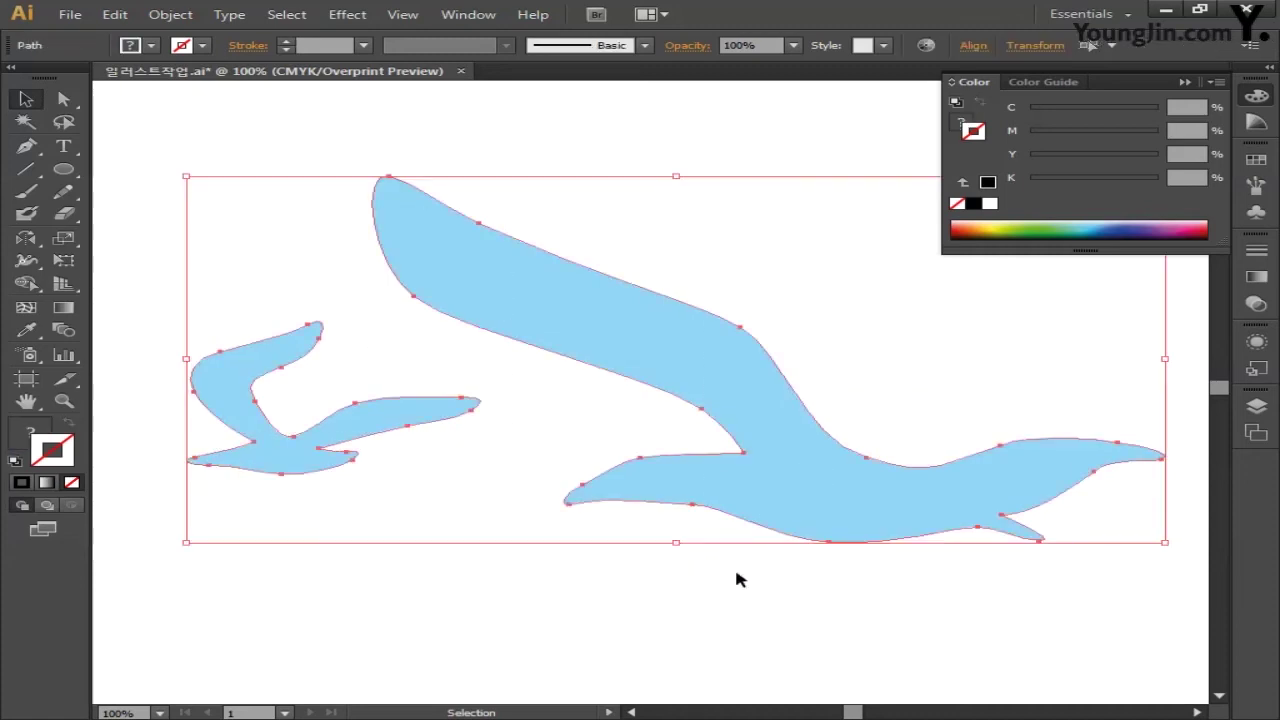
pyautogui.click(516, 573)
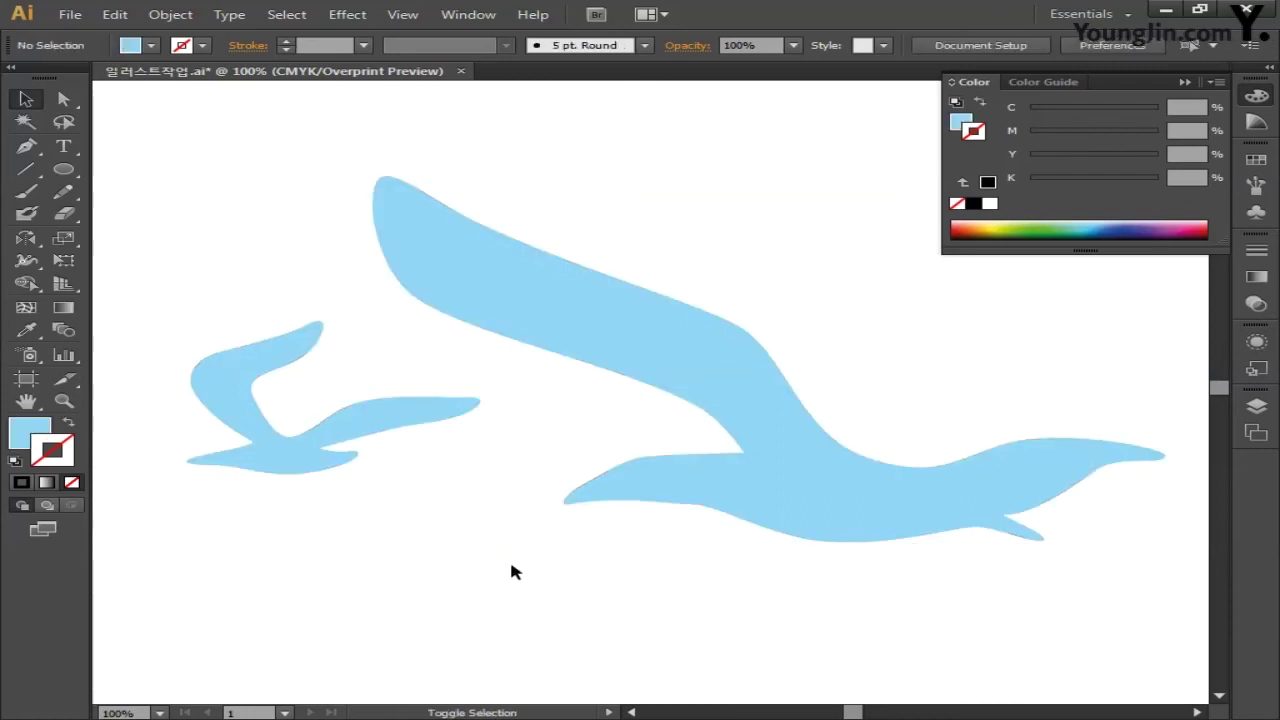
pyautogui.click(1256, 95)
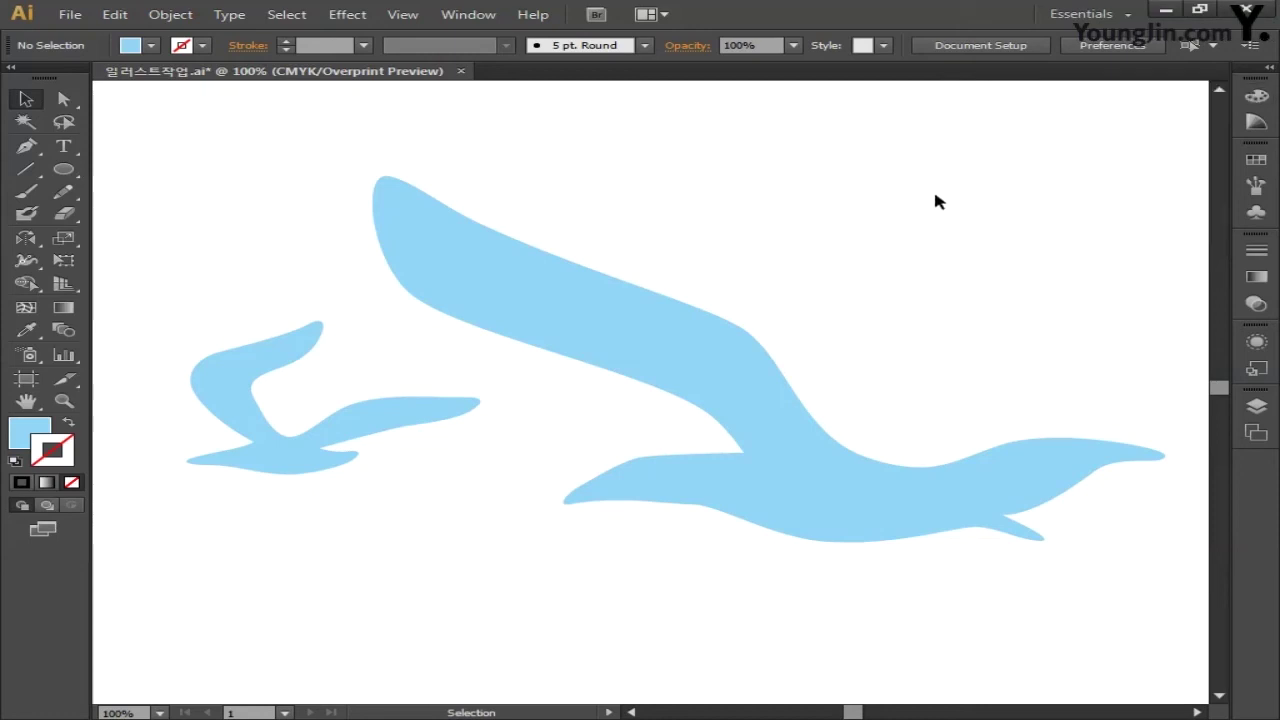
# On an empty area of the canvas, set up the Pen tool with no fill and stroke colour #068EC4.
pyautogui.press('space')
pyautogui.moveTo(243, 251); pyautogui.dragTo(706, 263)
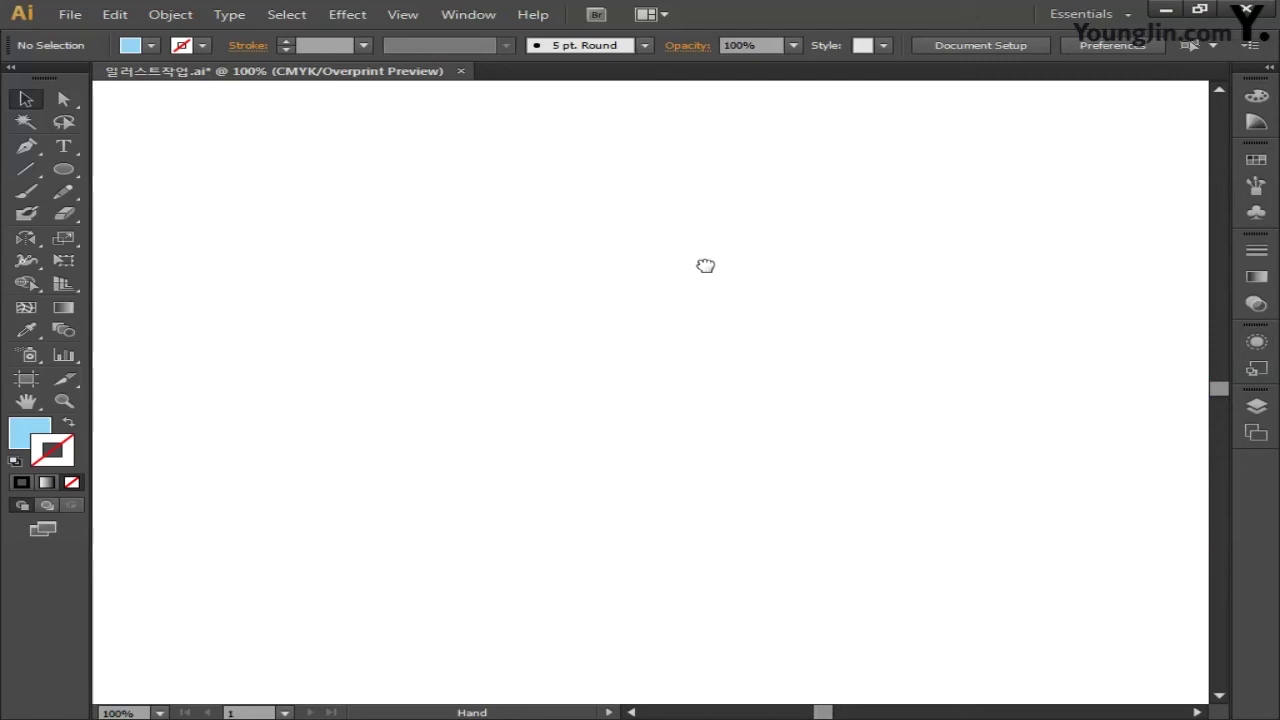
pyautogui.click(28, 147)
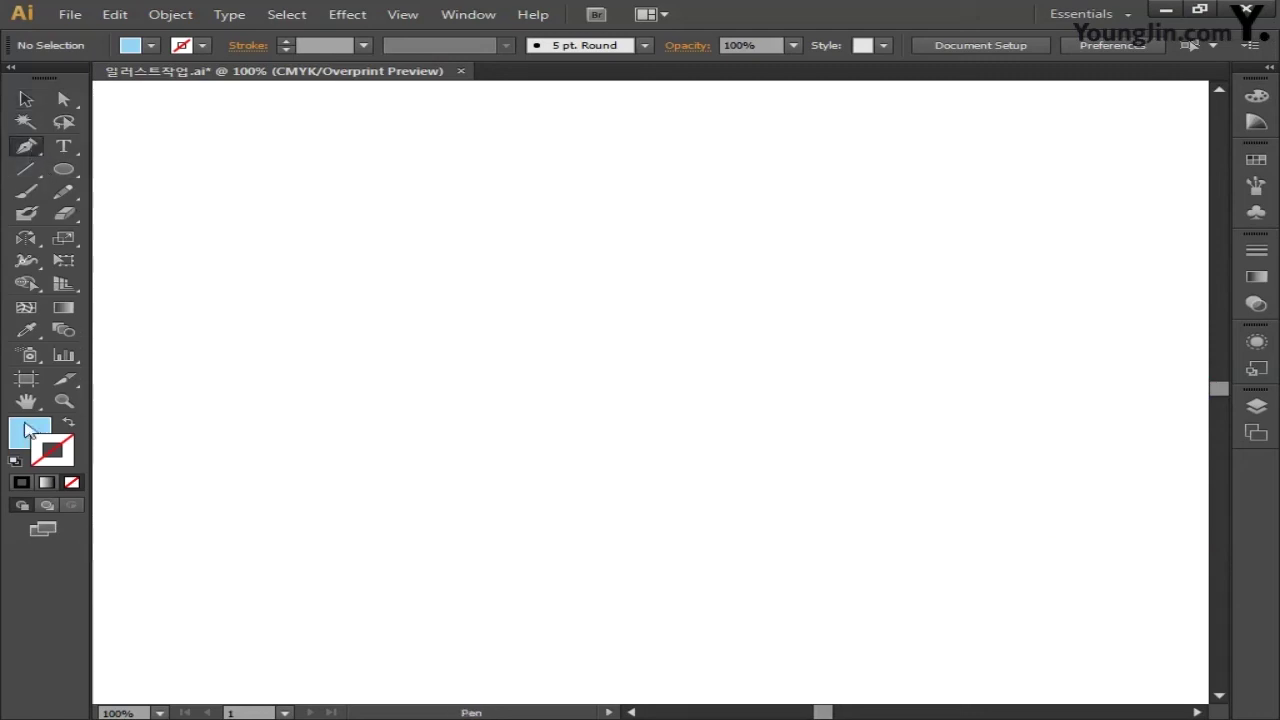
pyautogui.click(32, 430)
pyautogui.click(72, 484)
pyautogui.doubleClick(68, 462)
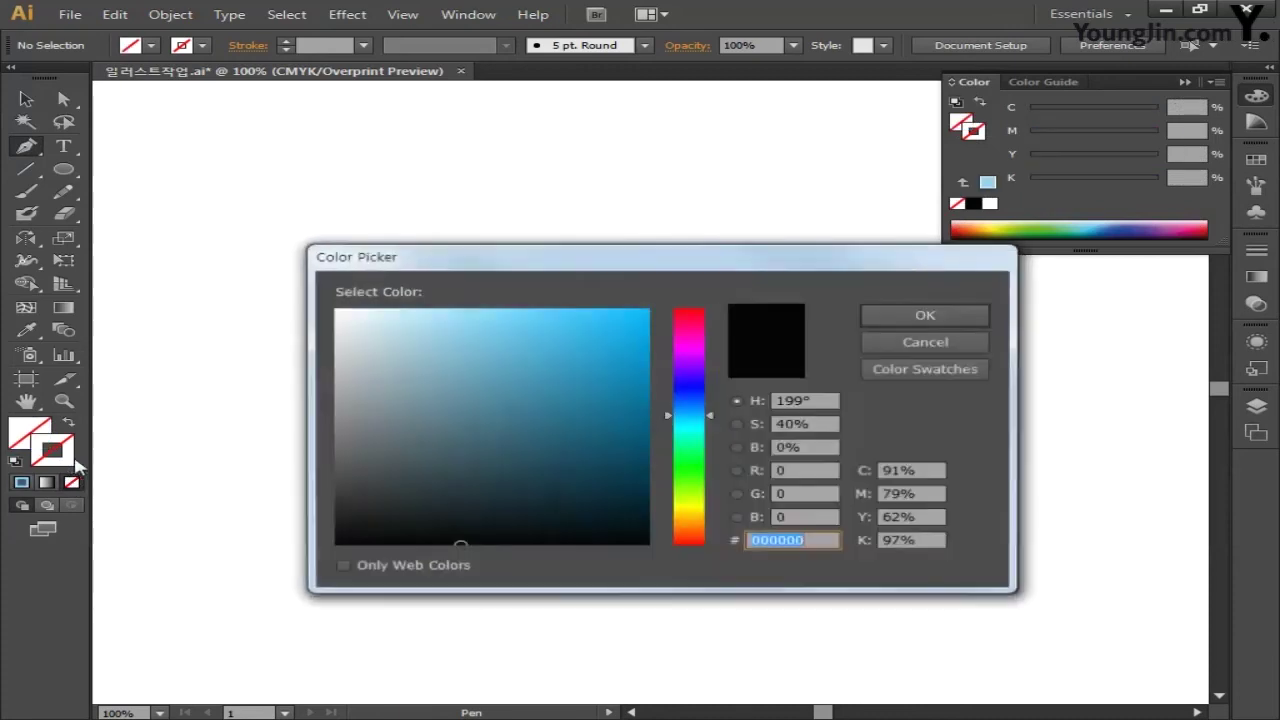
pyautogui.moveTo(522, 436); pyautogui.dragTo(640, 363)
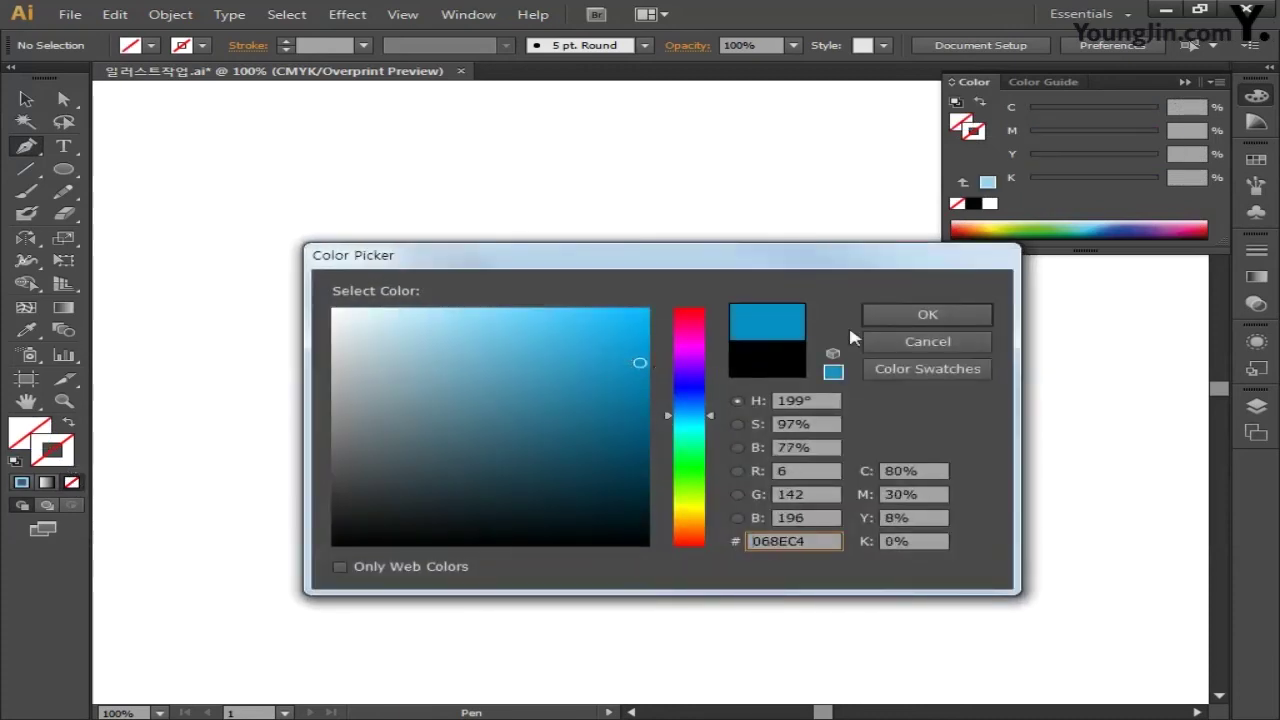
pyautogui.click(892, 317)
pyautogui.click(1256, 94)
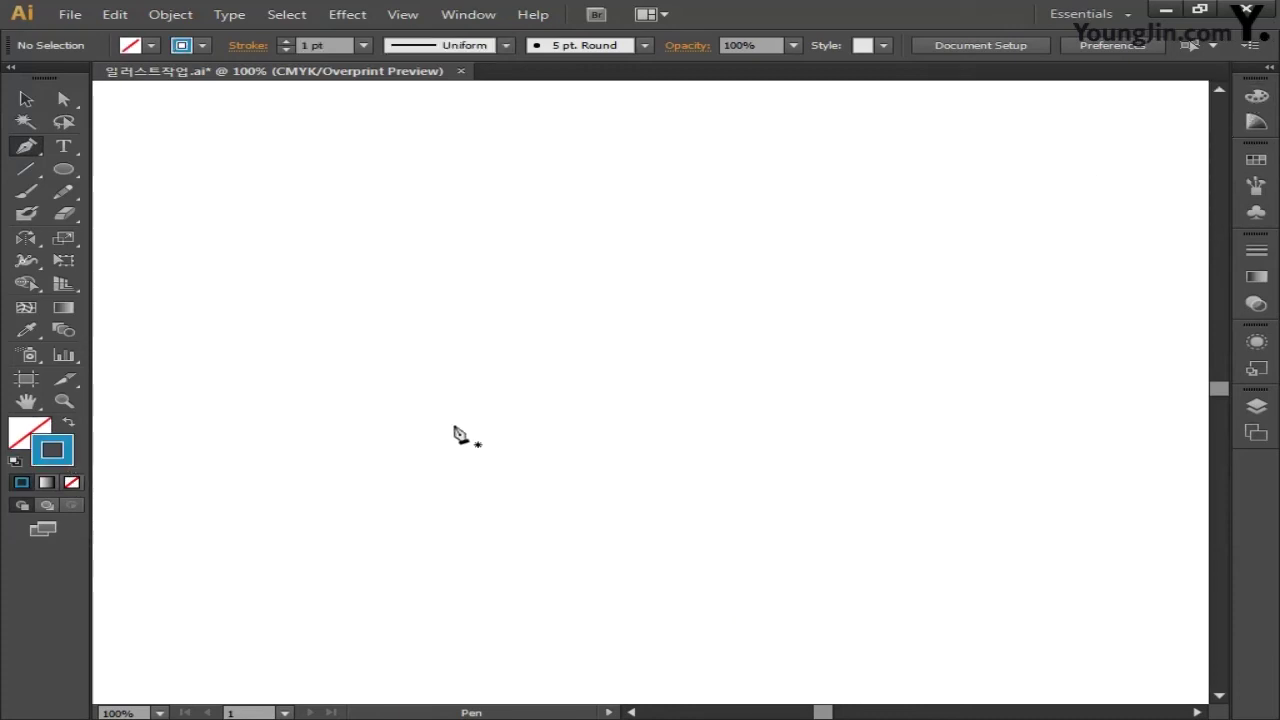
# Draw an open three-anchor curve rising diagonally from lower left to upper right across the empty canvas.
pyautogui.click(254, 550)
pyautogui.moveTo(628, 373); pyautogui.dragTo(701, 349)
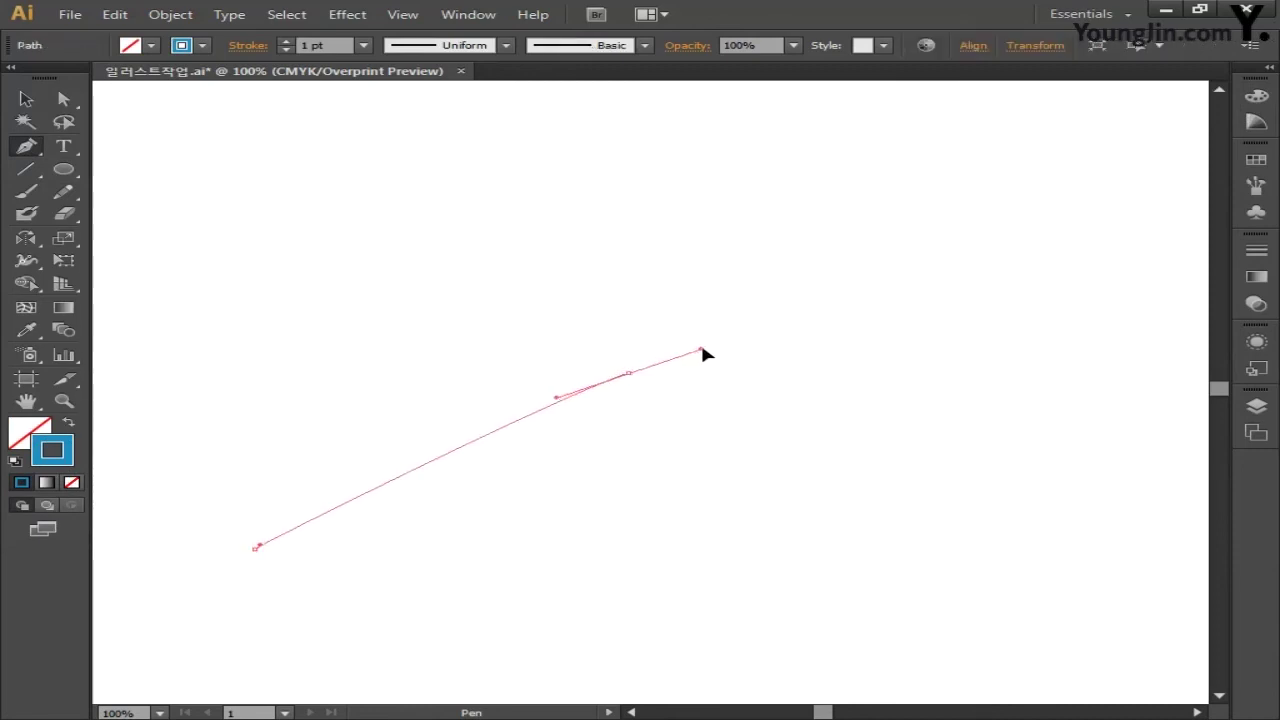
pyautogui.moveTo(923, 180); pyautogui.dragTo(962, 161)
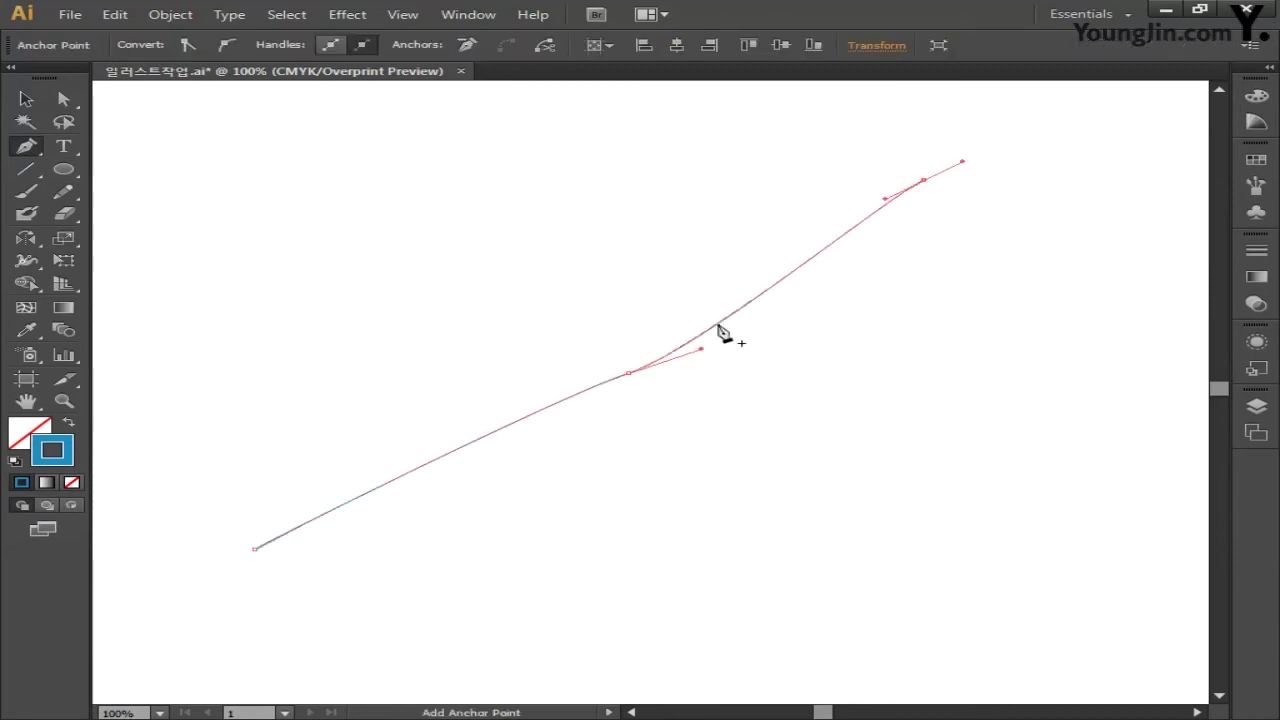
# Adjust the middle anchor and the direction handles to shape the line into a smooth S-curve, and deselect it.
pyautogui.click(64, 100)
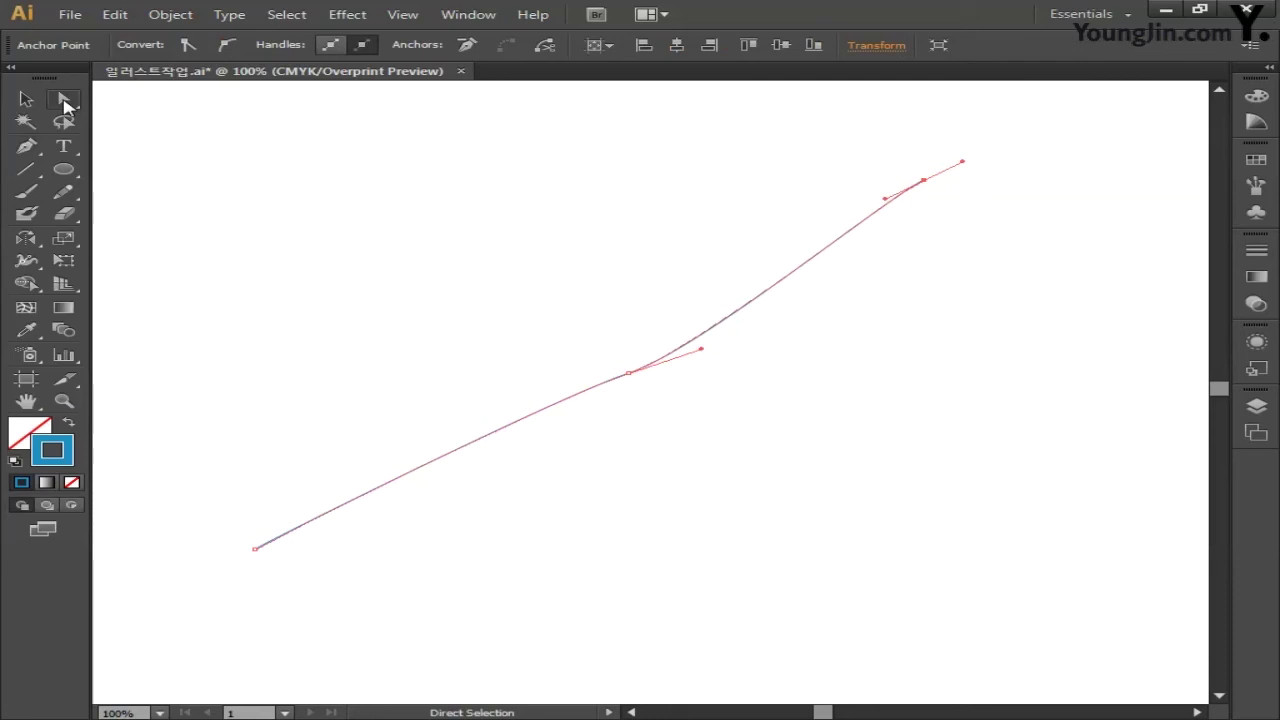
pyautogui.click(27, 146)
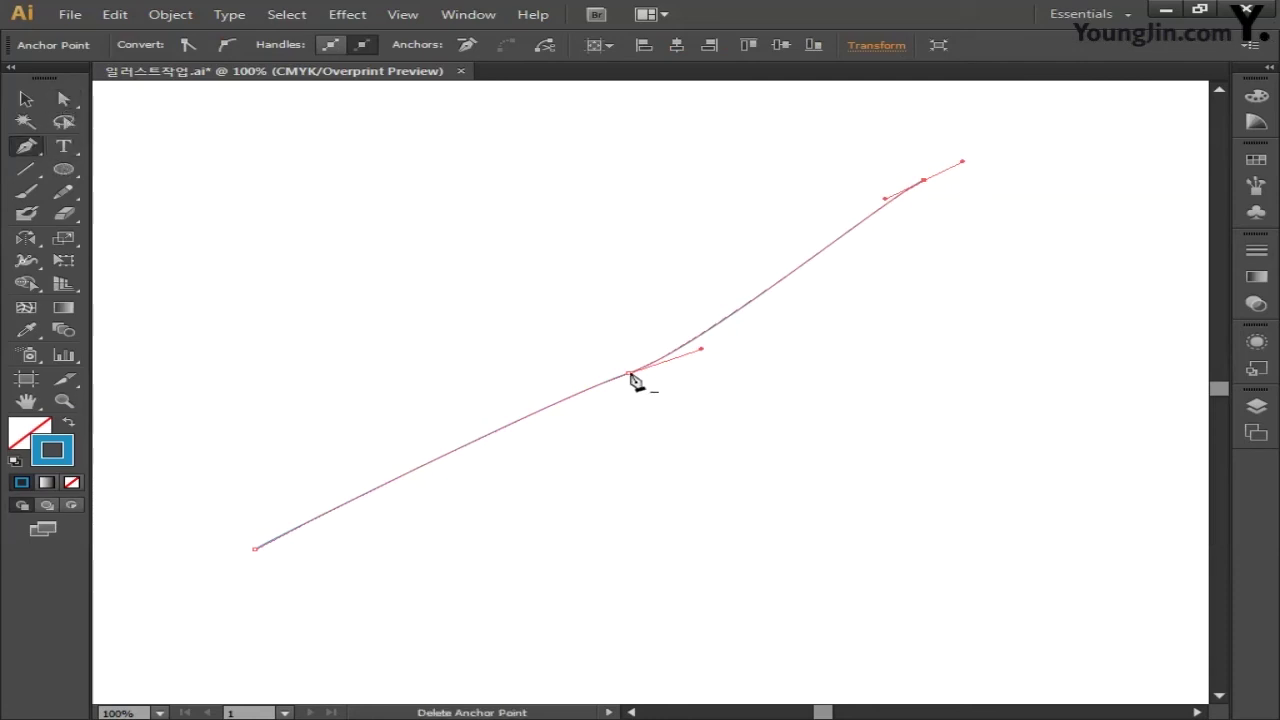
pyautogui.keyDown('ctrl'); pyautogui.moveTo(630, 374); pyautogui.dragTo(614, 383); pyautogui.keyUp('ctrl')
pyautogui.keyDown('ctrl'); pyautogui.moveTo(687, 360); pyautogui.dragTo(775, 343); pyautogui.keyUp('ctrl')
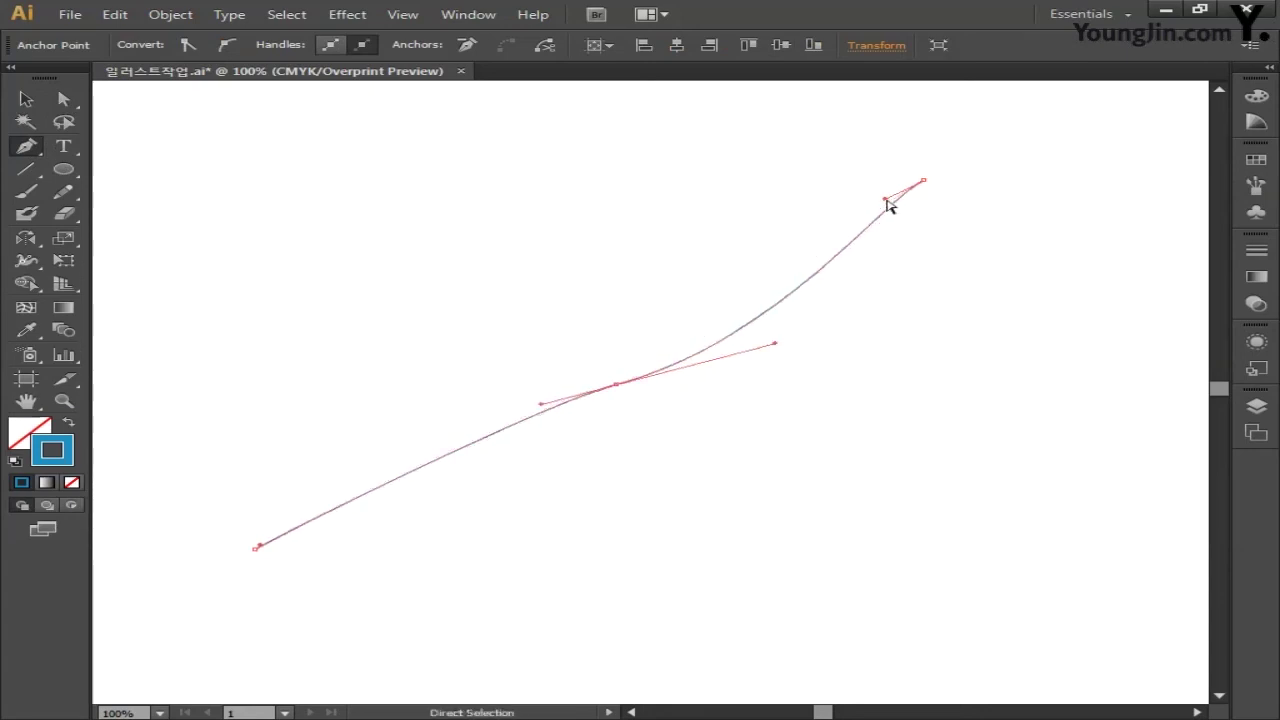
pyautogui.moveTo(886, 200); pyautogui.dragTo(906, 219)
pyautogui.moveTo(614, 383); pyautogui.dragTo(626, 375)
pyautogui.moveTo(259, 545); pyautogui.dragTo(367, 439)
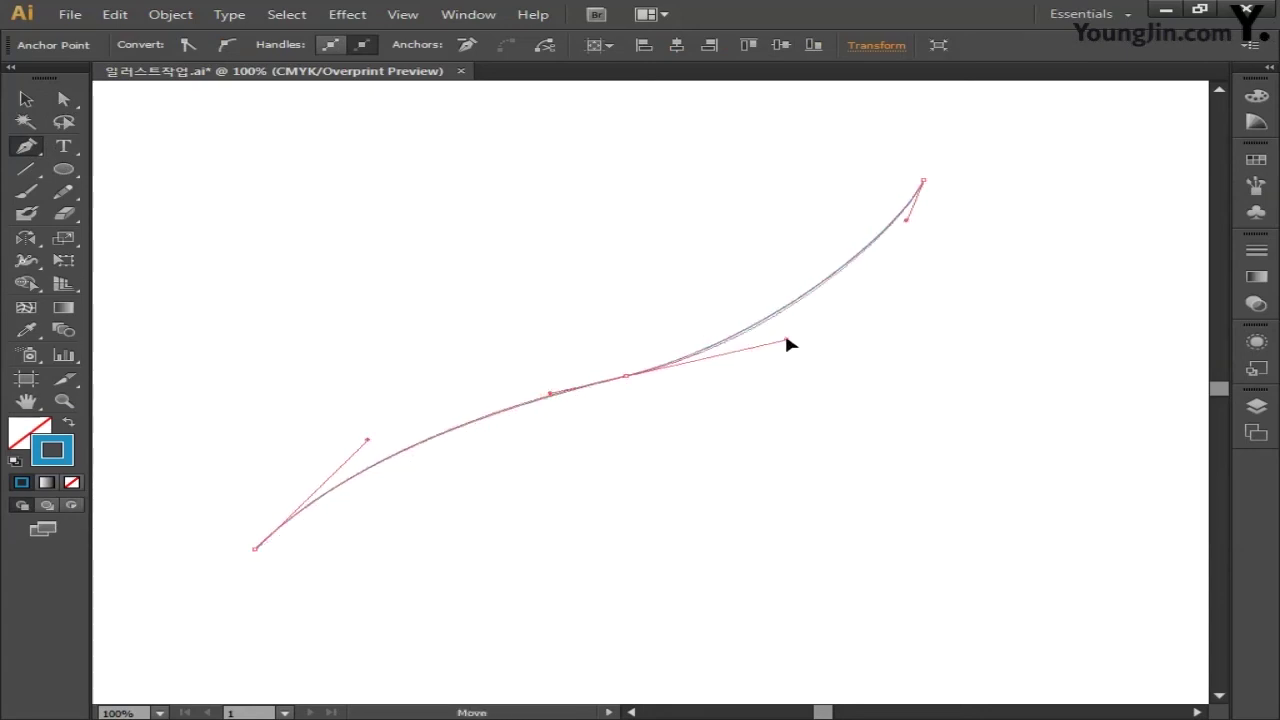
pyautogui.keyDown('ctrl'); pyautogui.moveTo(787, 344); pyautogui.dragTo(787, 344); pyautogui.keyUp('ctrl')
pyautogui.keyDown('ctrl'); pyautogui.moveTo(551, 394); pyautogui.dragTo(532, 396); pyautogui.keyUp('ctrl')
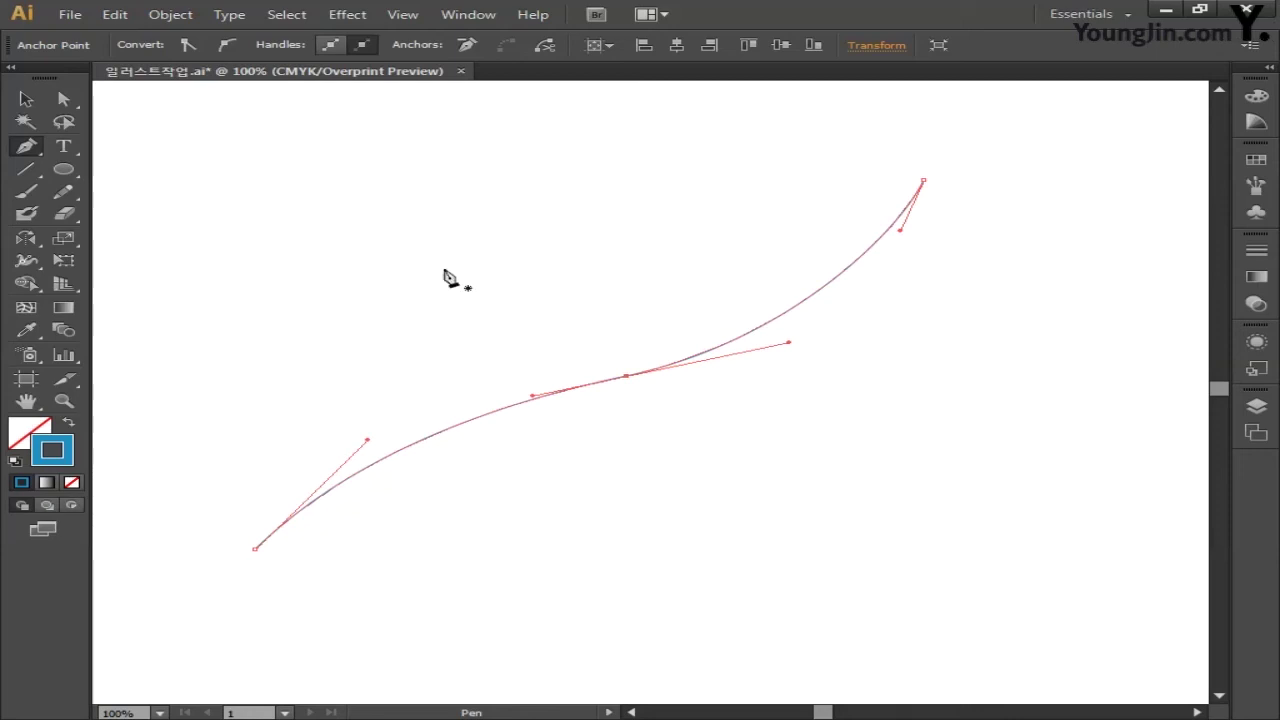
pyautogui.click(30, 99)
pyautogui.click(372, 304)
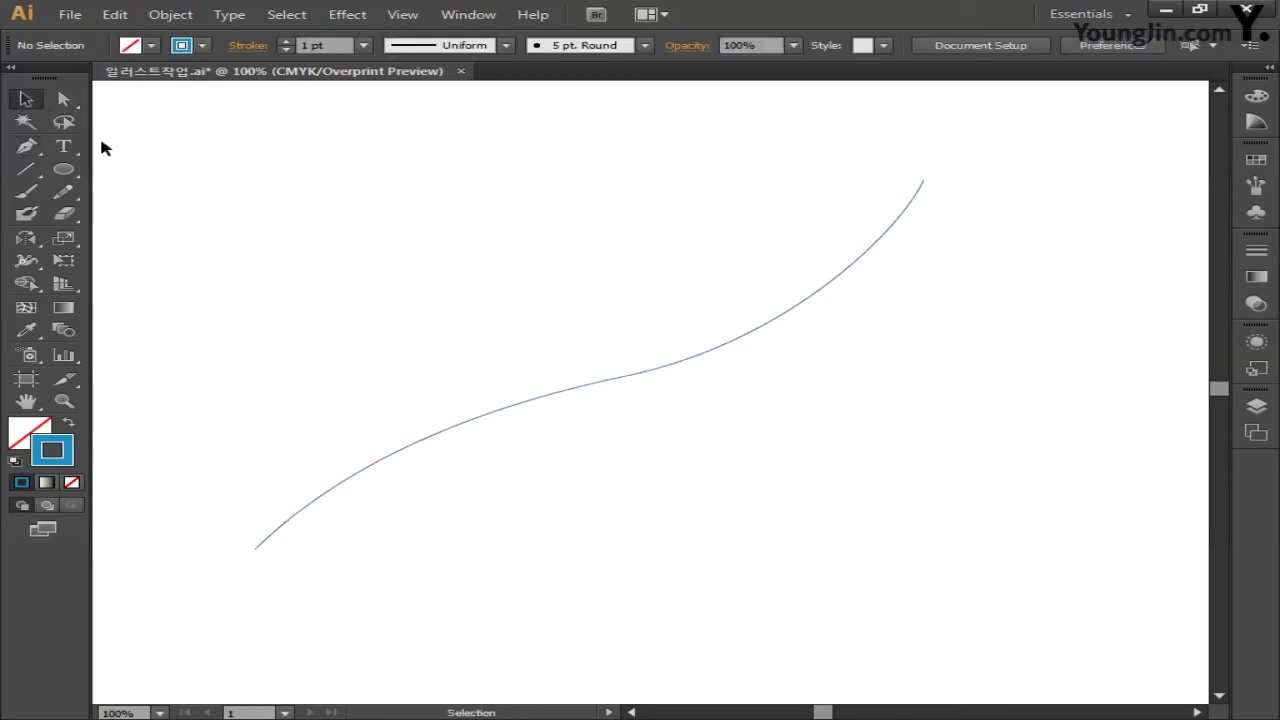
# Set the S-curve's stroke weight to 12 pt.
pyautogui.moveTo(395, 250); pyautogui.dragTo(700, 455)
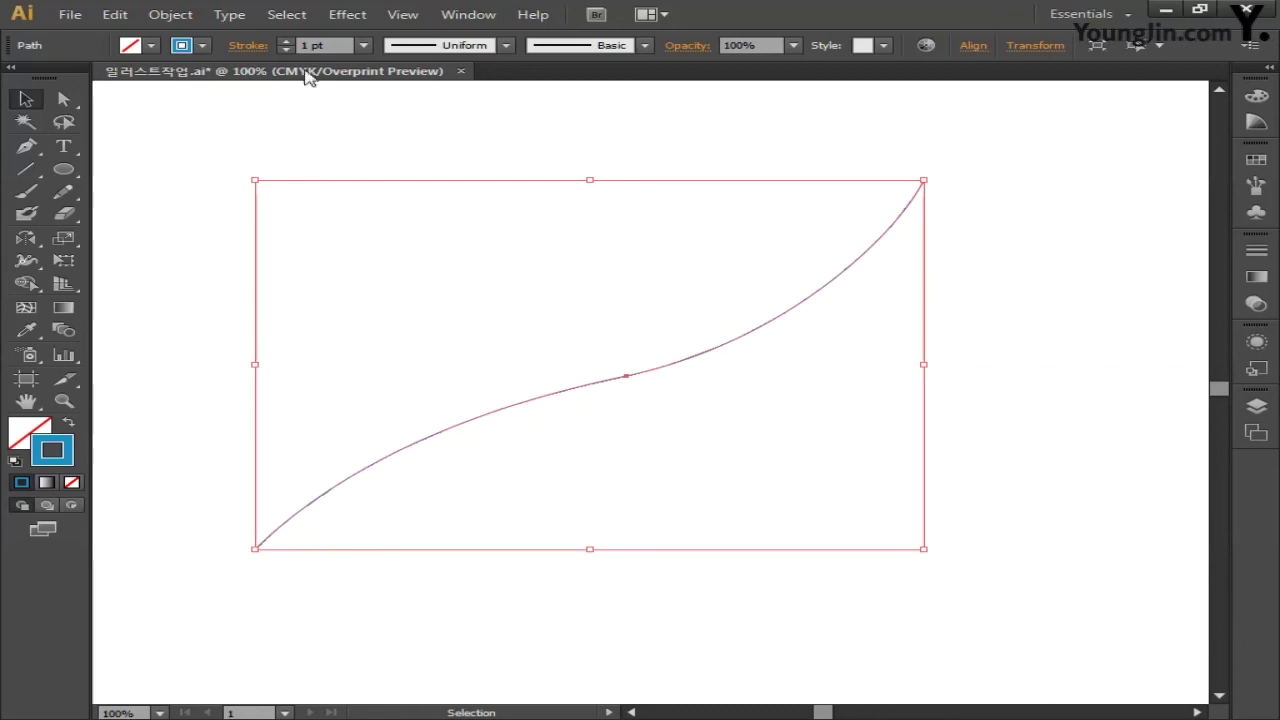
pyautogui.click(285, 42)
pyautogui.click(285, 42)
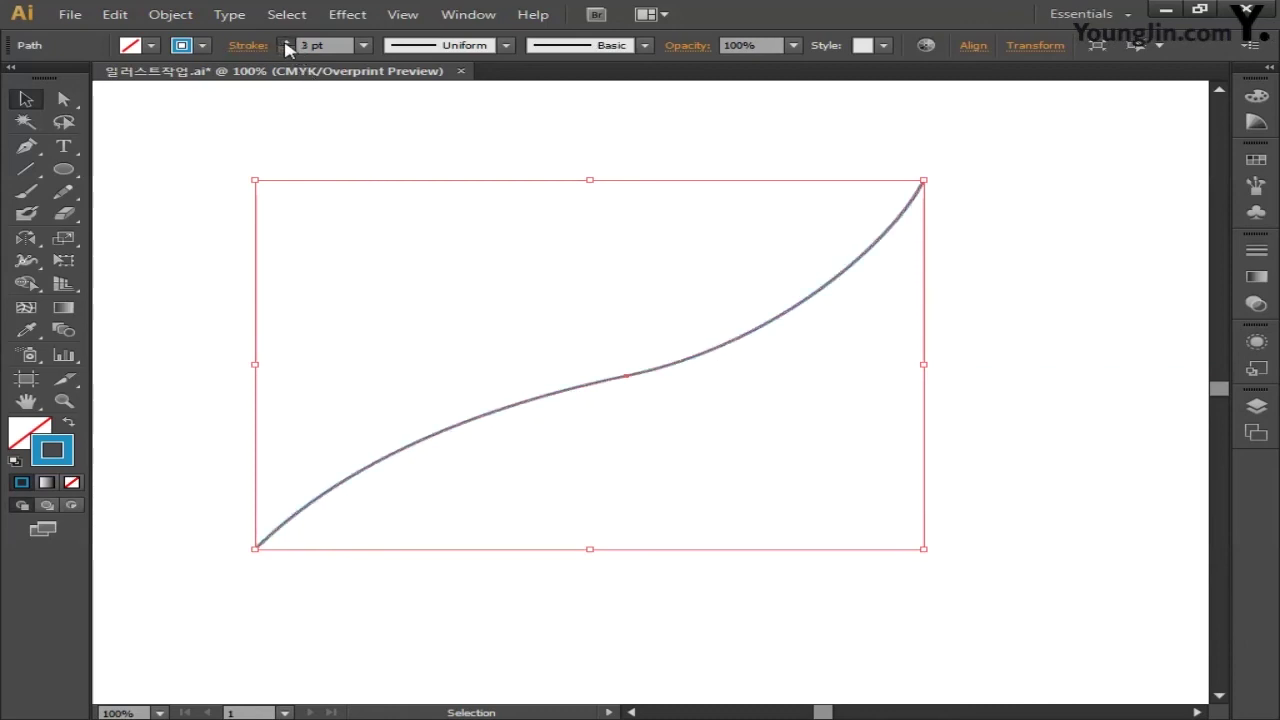
pyautogui.click(285, 42)
pyautogui.click(285, 42)
pyautogui.click(285, 42)
pyautogui.click(285, 42)
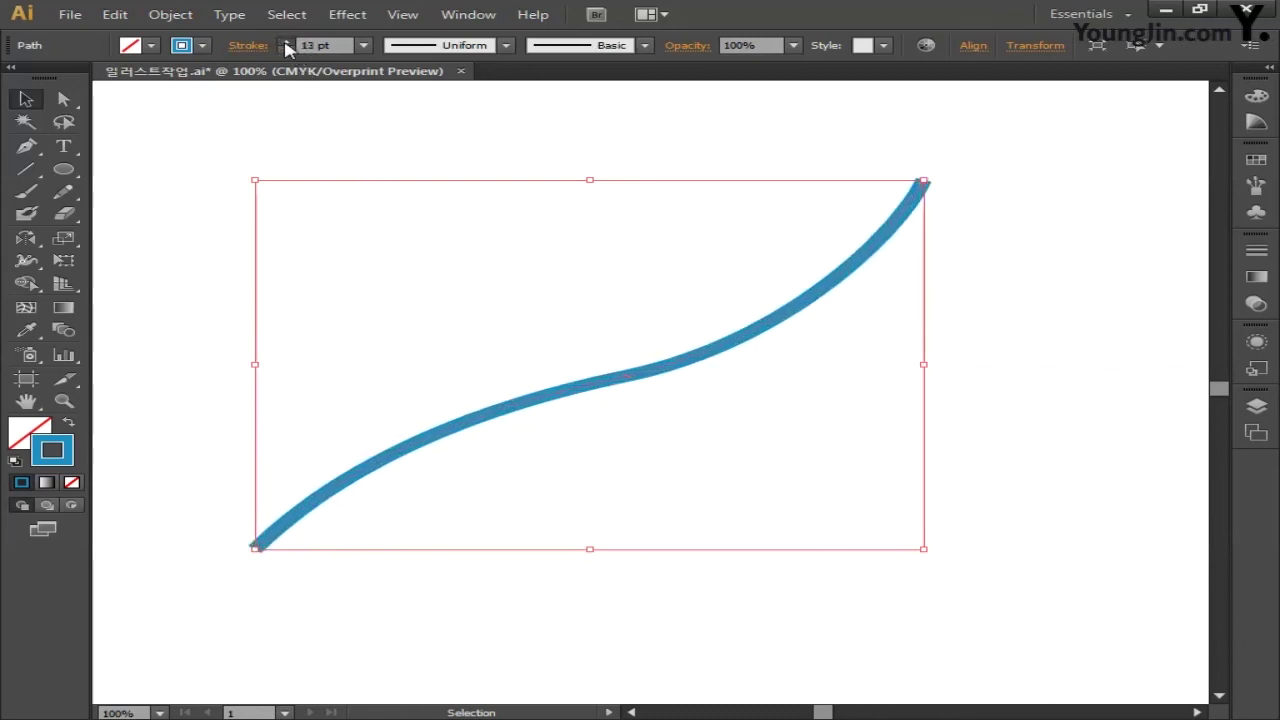
pyautogui.click(285, 42)
pyautogui.press('space')
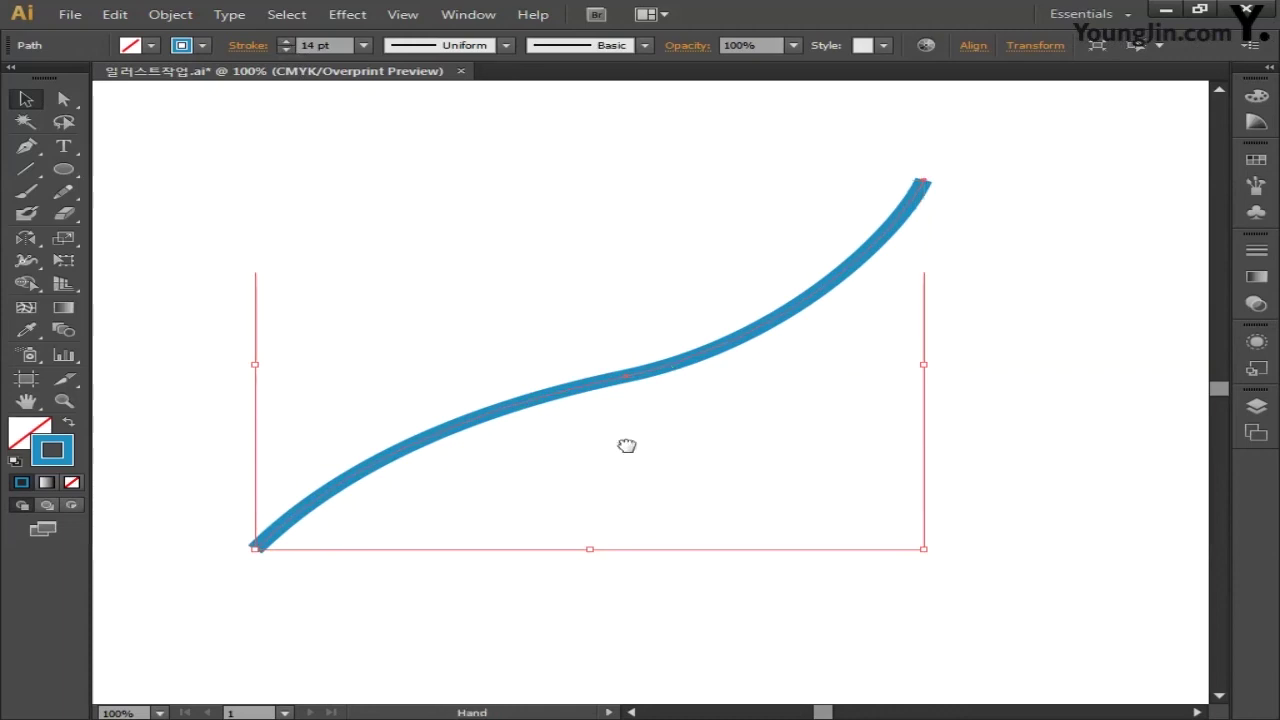
pyautogui.moveTo(626, 445); pyautogui.dragTo(640, 457)
pyautogui.hotkey('ctrl', 'shift', 'b')
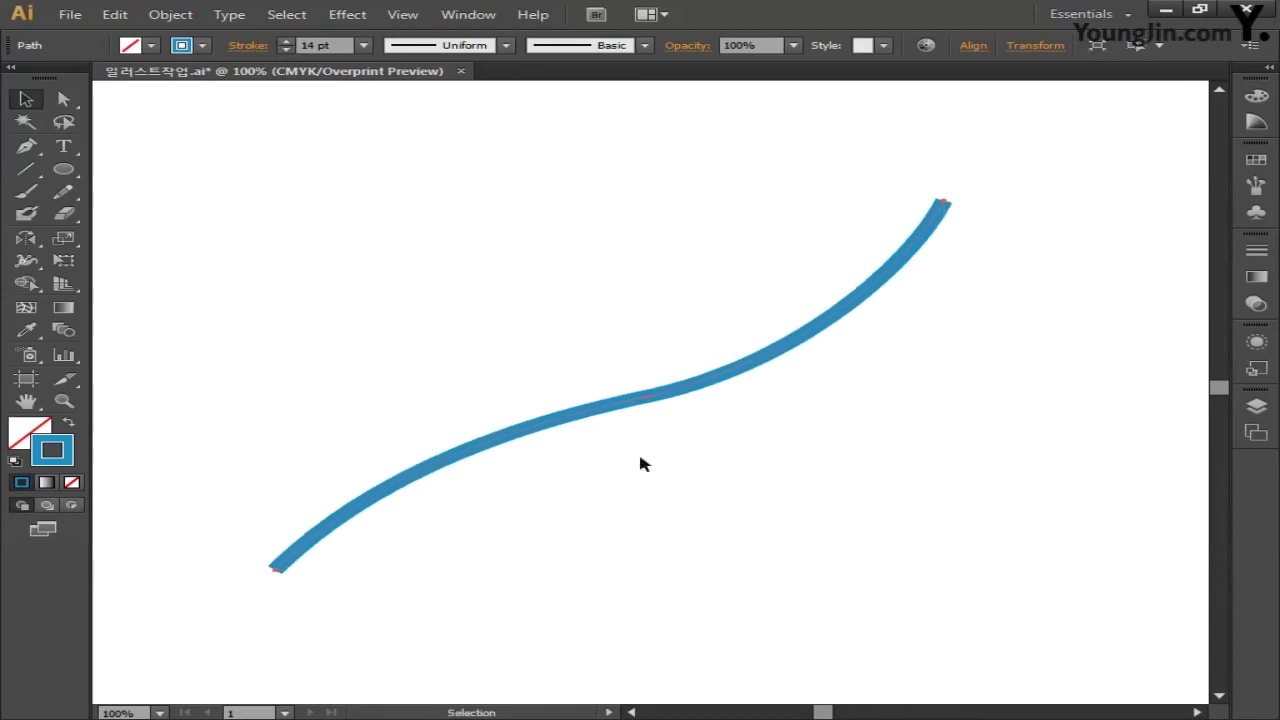
pyautogui.click(286, 49)
pyautogui.click(286, 49)
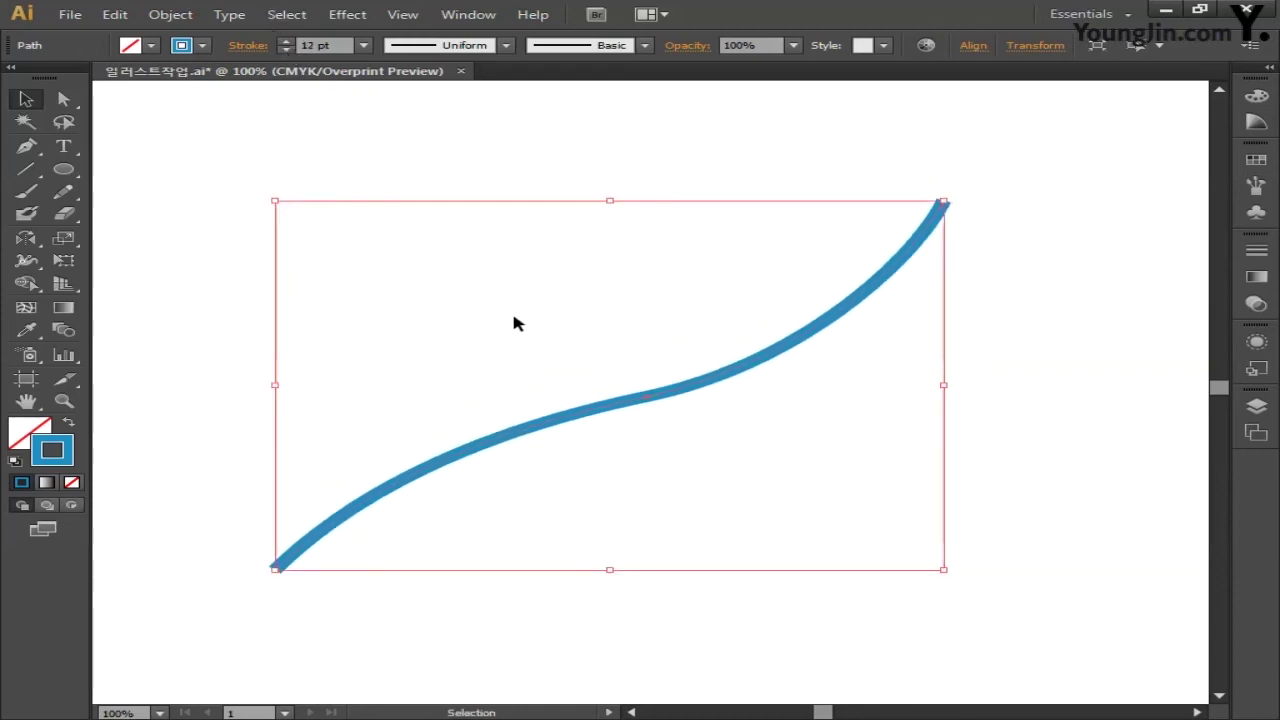
# Convert the S-curve's stroke into a filled shape with Outline Stroke.
pyautogui.click(170, 14)
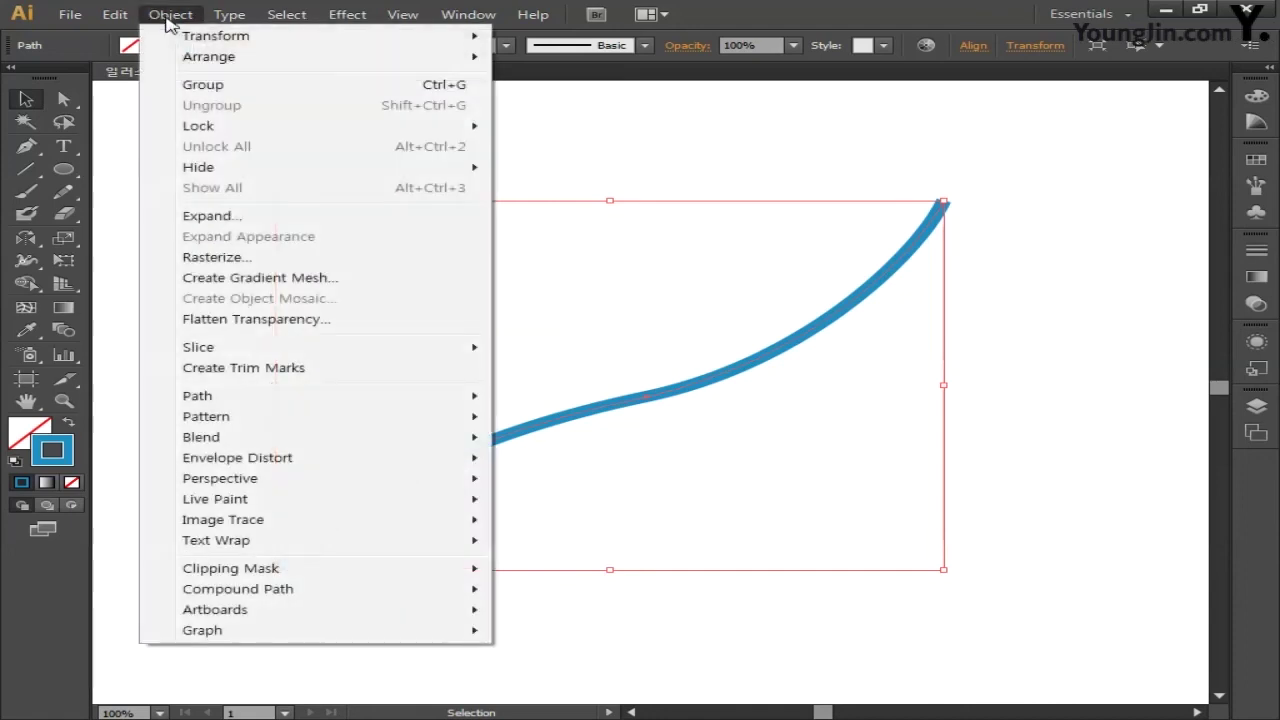
pyautogui.moveTo(297, 400)
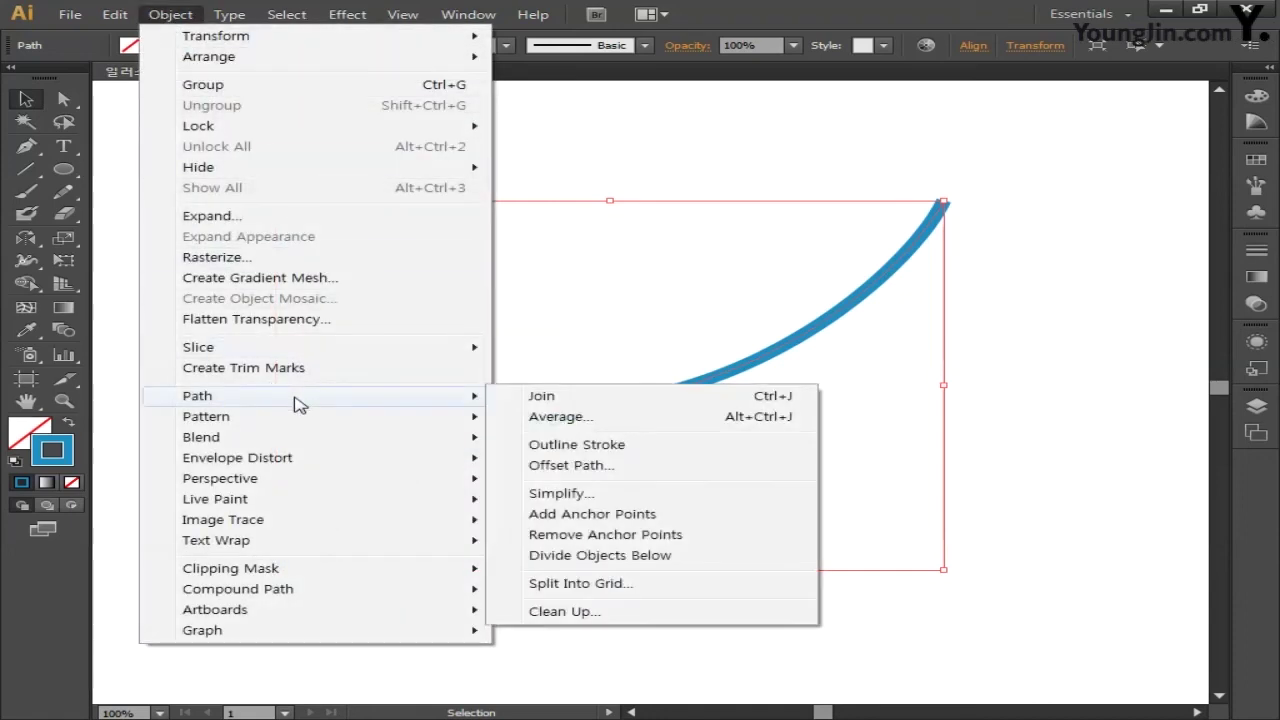
pyautogui.click(559, 443)
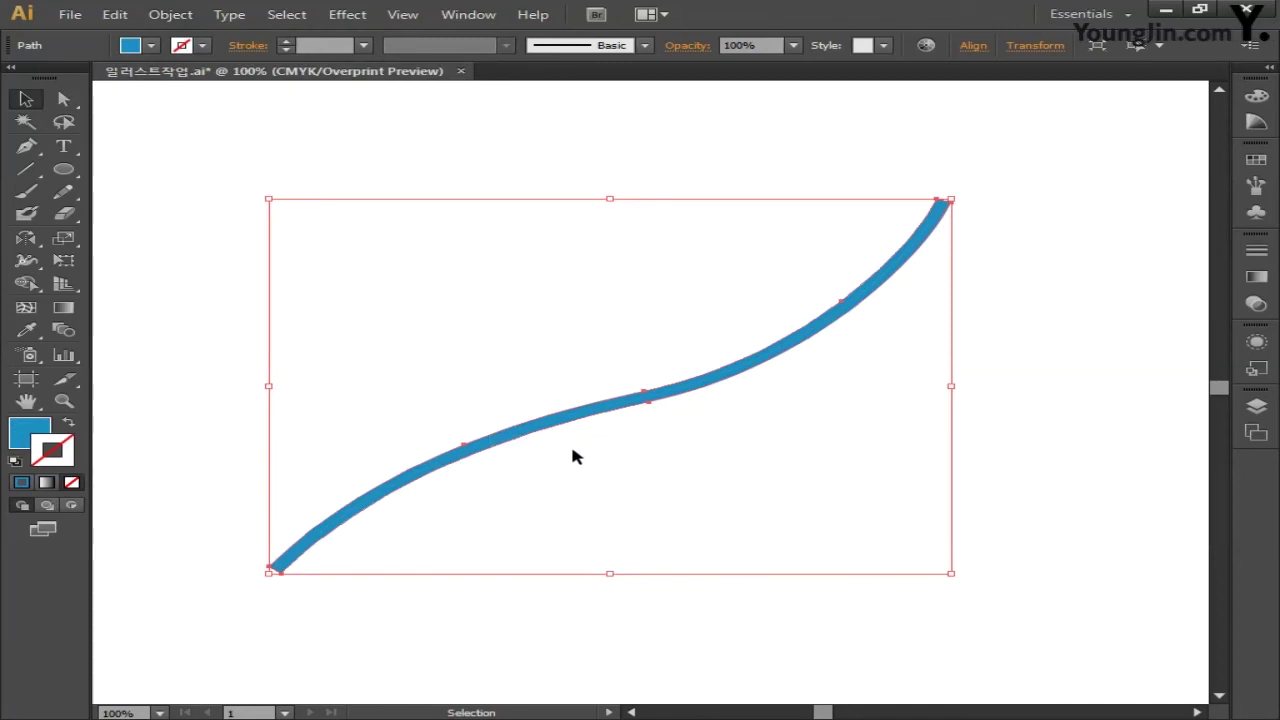
# Set the outlined S-curve's fill colour to C 60, M 5, Y 0, K 0.
pyautogui.doubleClick(30, 432)
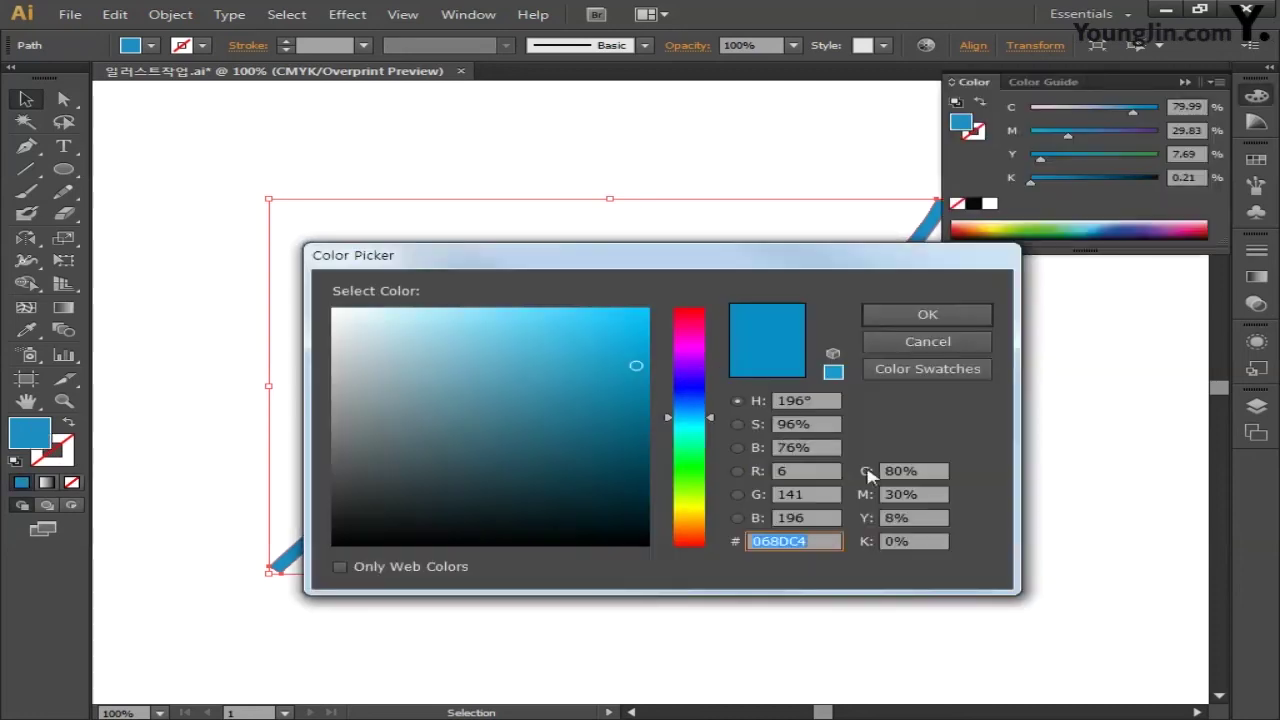
pyautogui.click(930, 474)
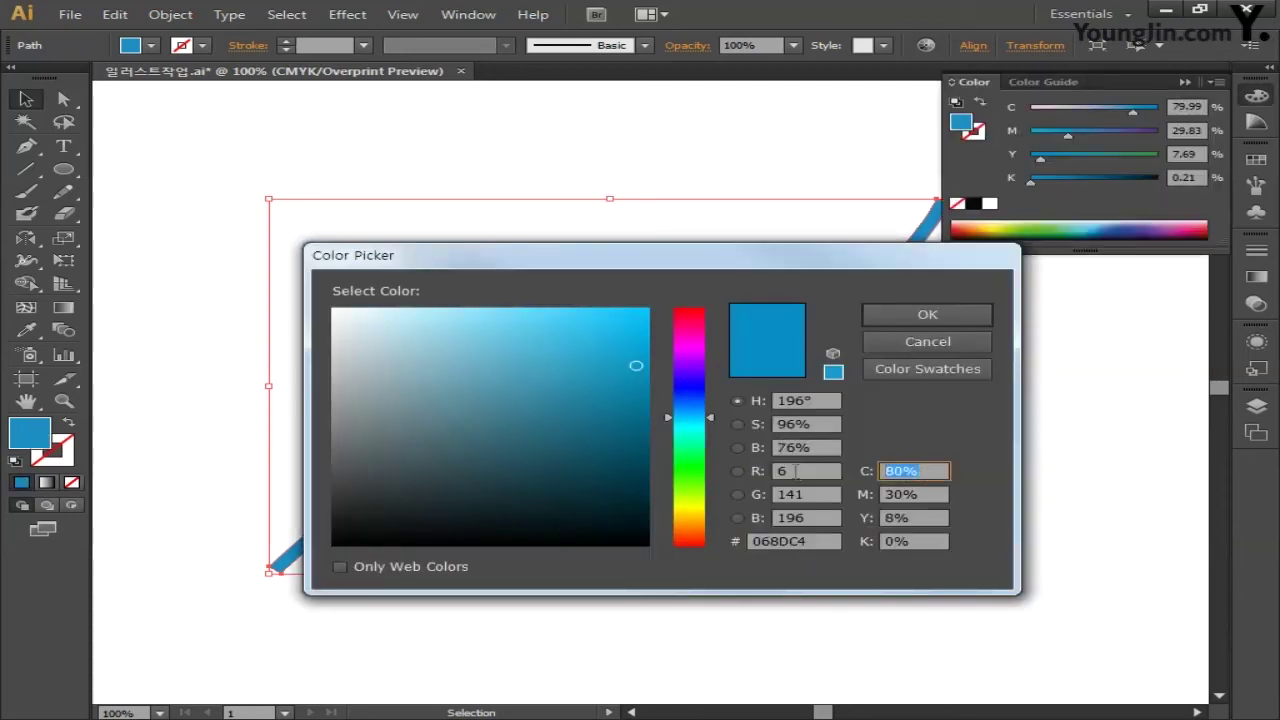
pyautogui.write('60')
pyautogui.press('Tab')
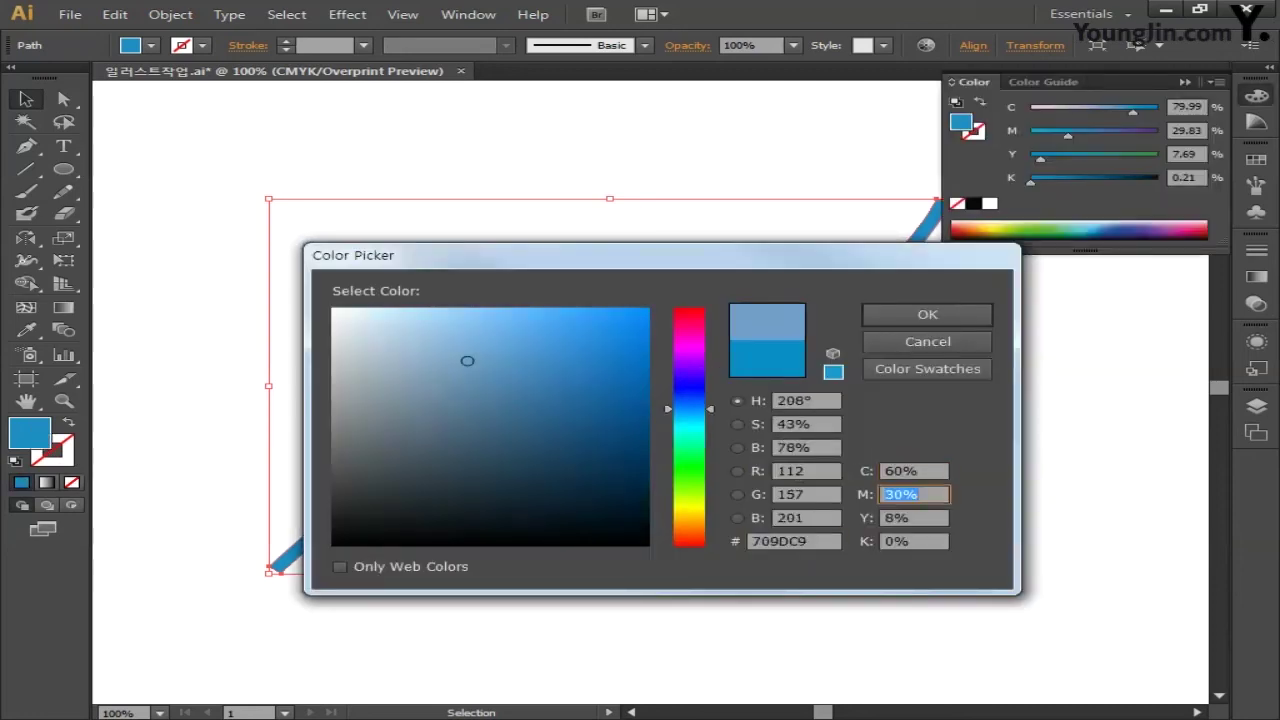
pyautogui.write('5')
pyautogui.press('Tab')
pyautogui.write('0')
pyautogui.press('Tab')
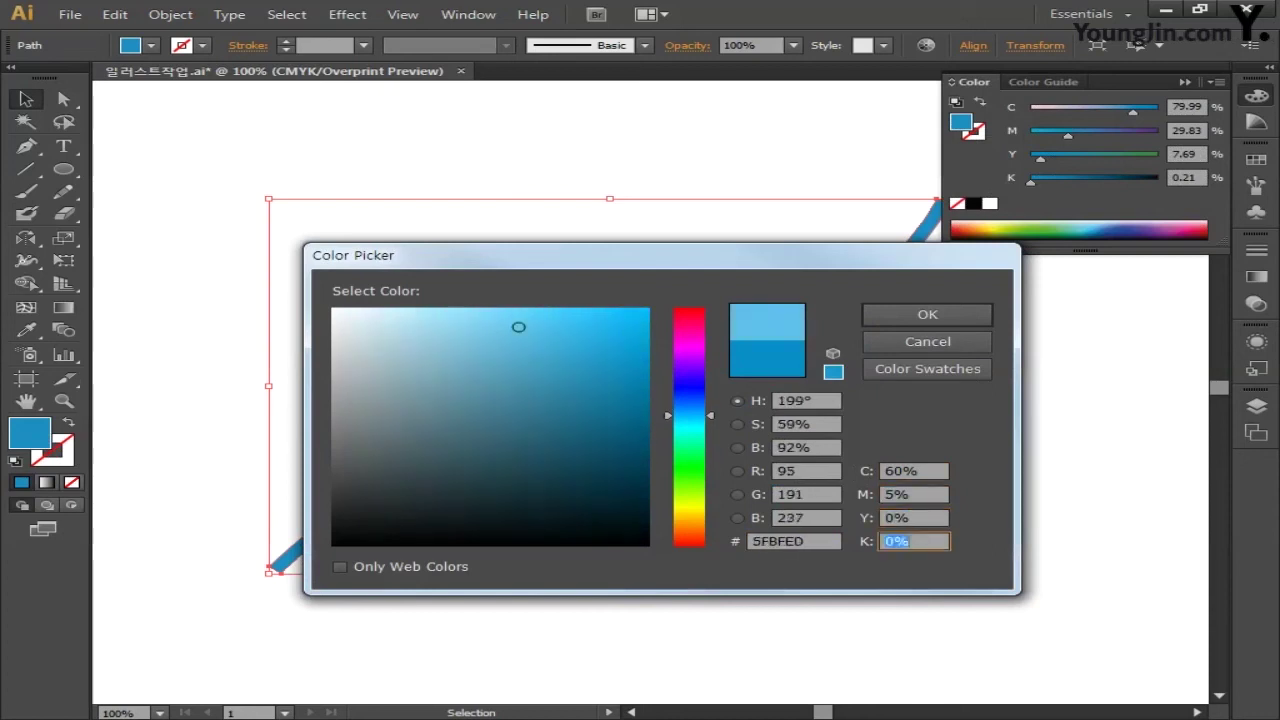
pyautogui.press('Return')
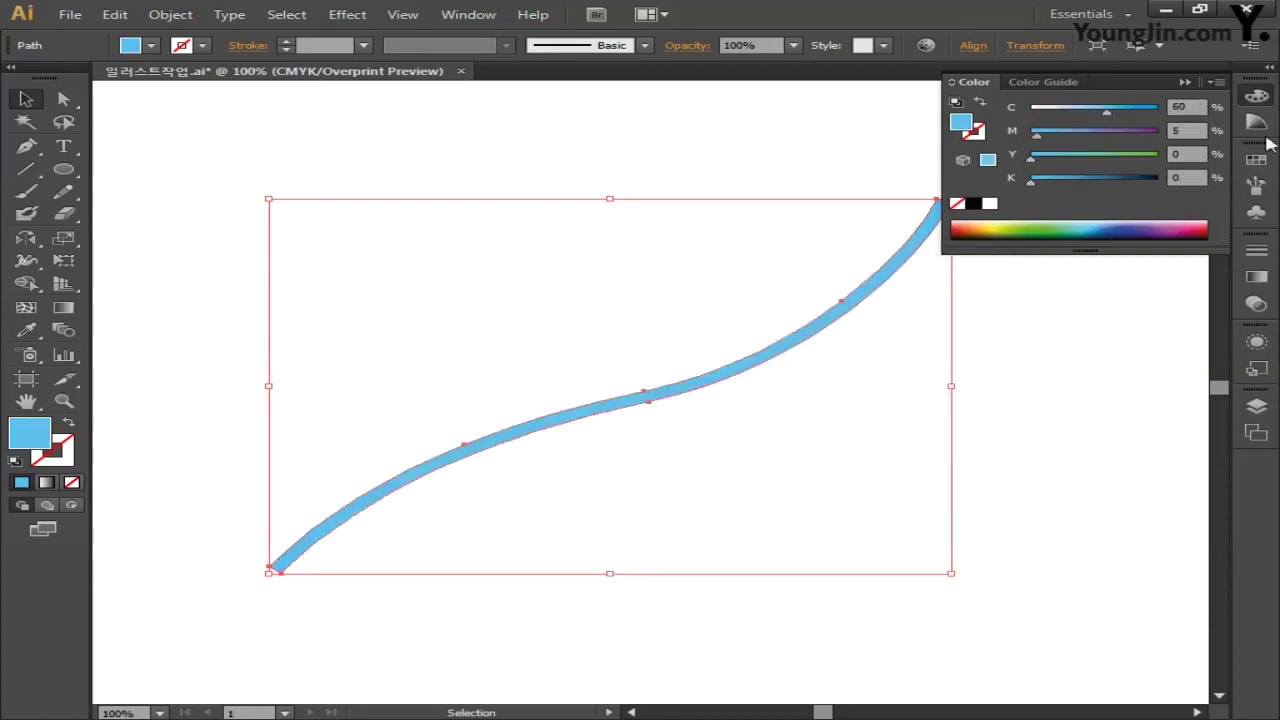
pyautogui.click(1256, 95)
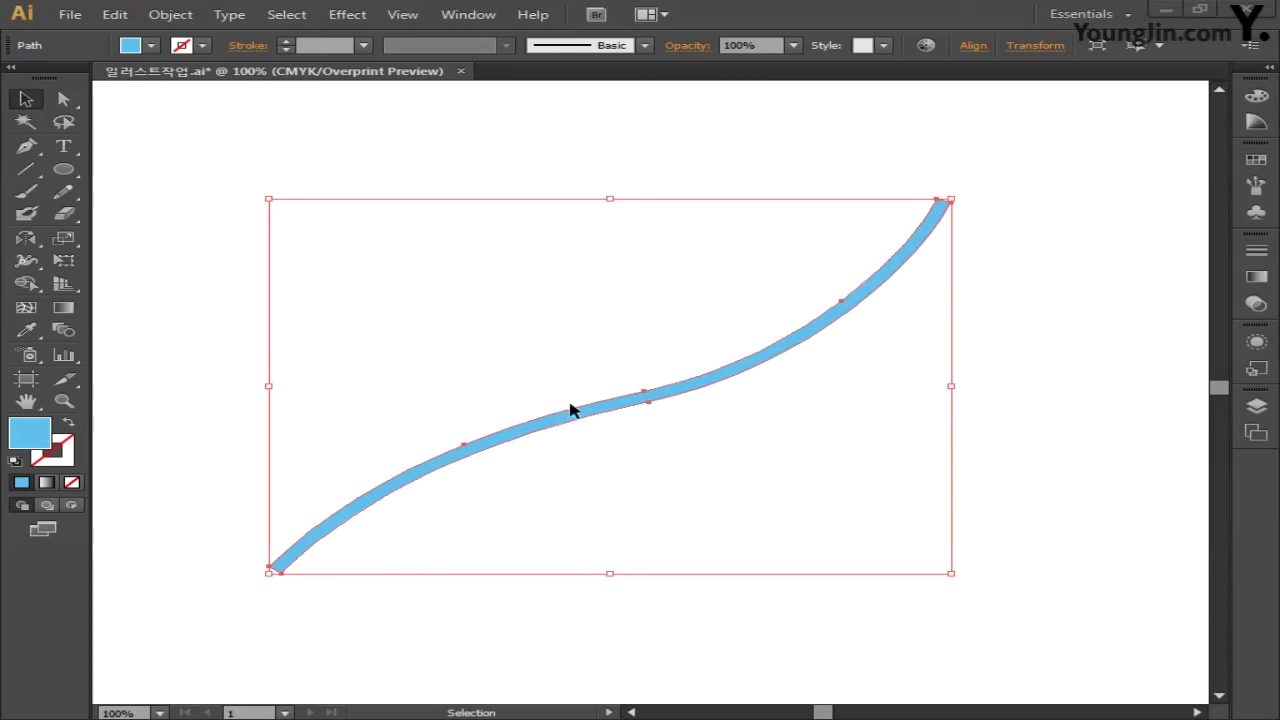
# Draw a tall, narrow rectangle crossing the lower-left half of the S-curve with the Rectangle tool.
pyautogui.click(97, 188)
pyautogui.moveTo(63, 169); pyautogui.dragTo(158, 170)
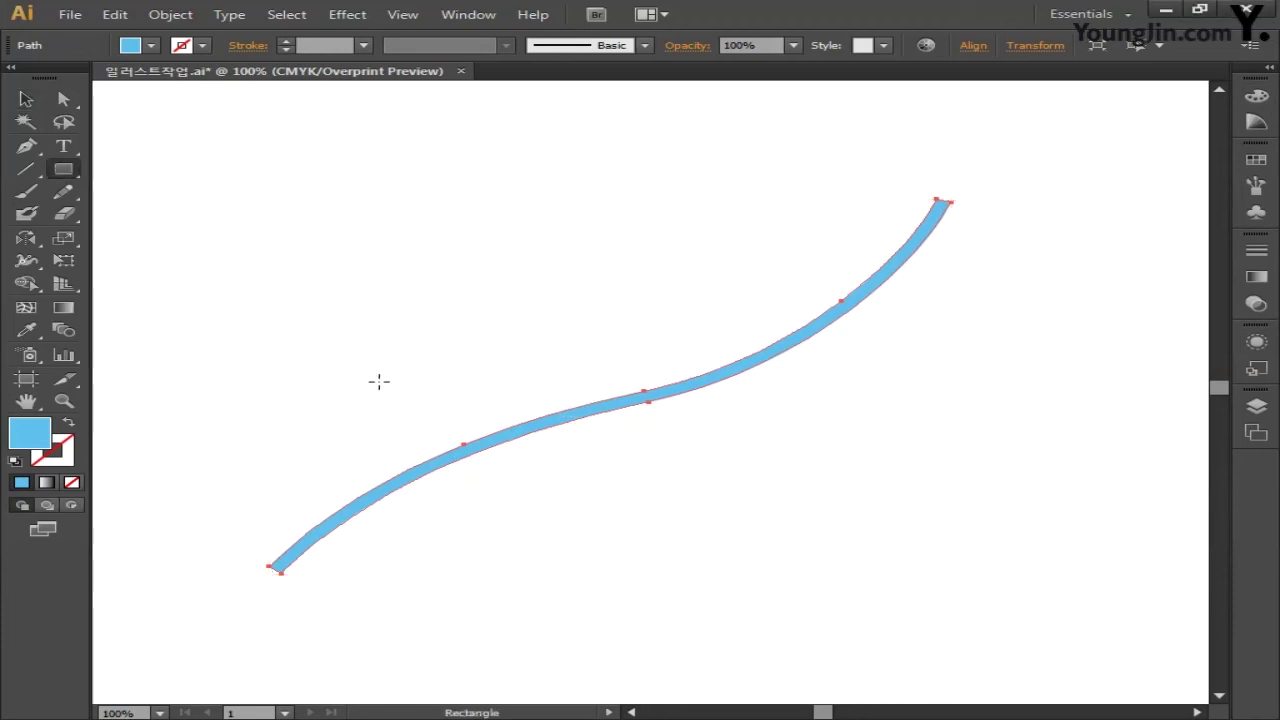
pyautogui.moveTo(495, 364); pyautogui.dragTo(538, 506)
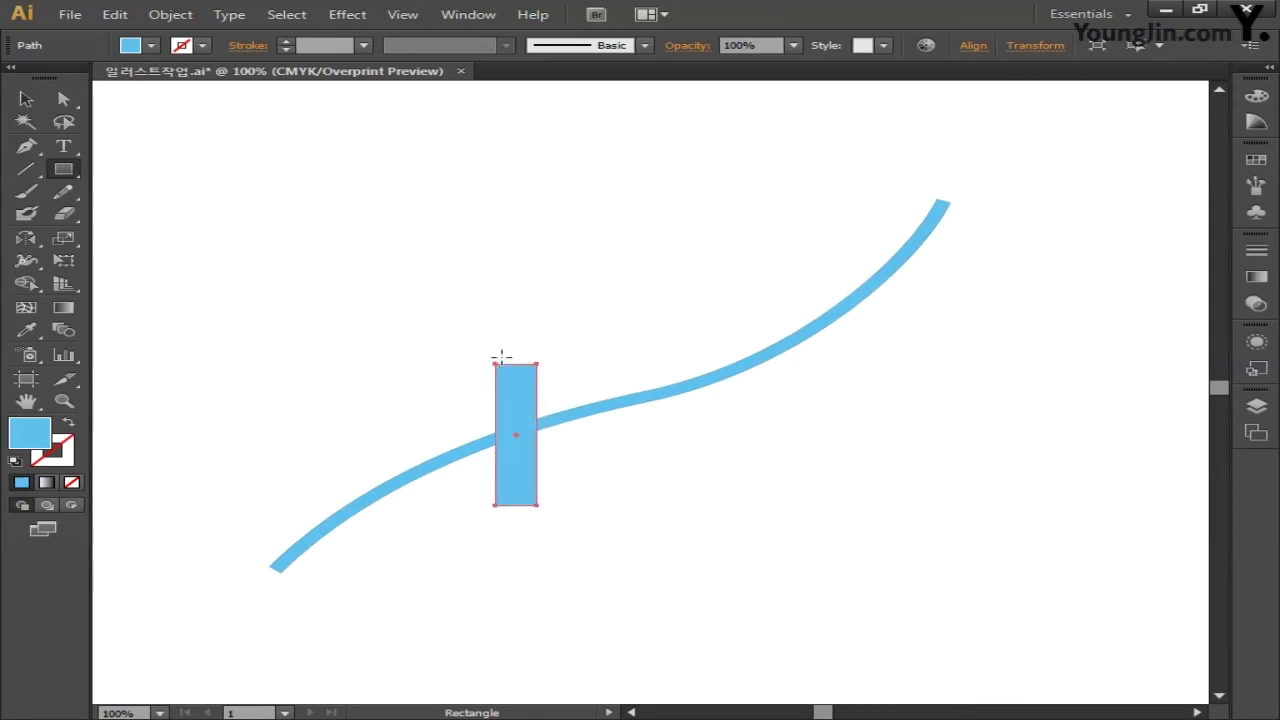
# Turn on Smart Guides and add a thin strip of equal height flush against each long side of the rectangle.
pyautogui.click(403, 14)
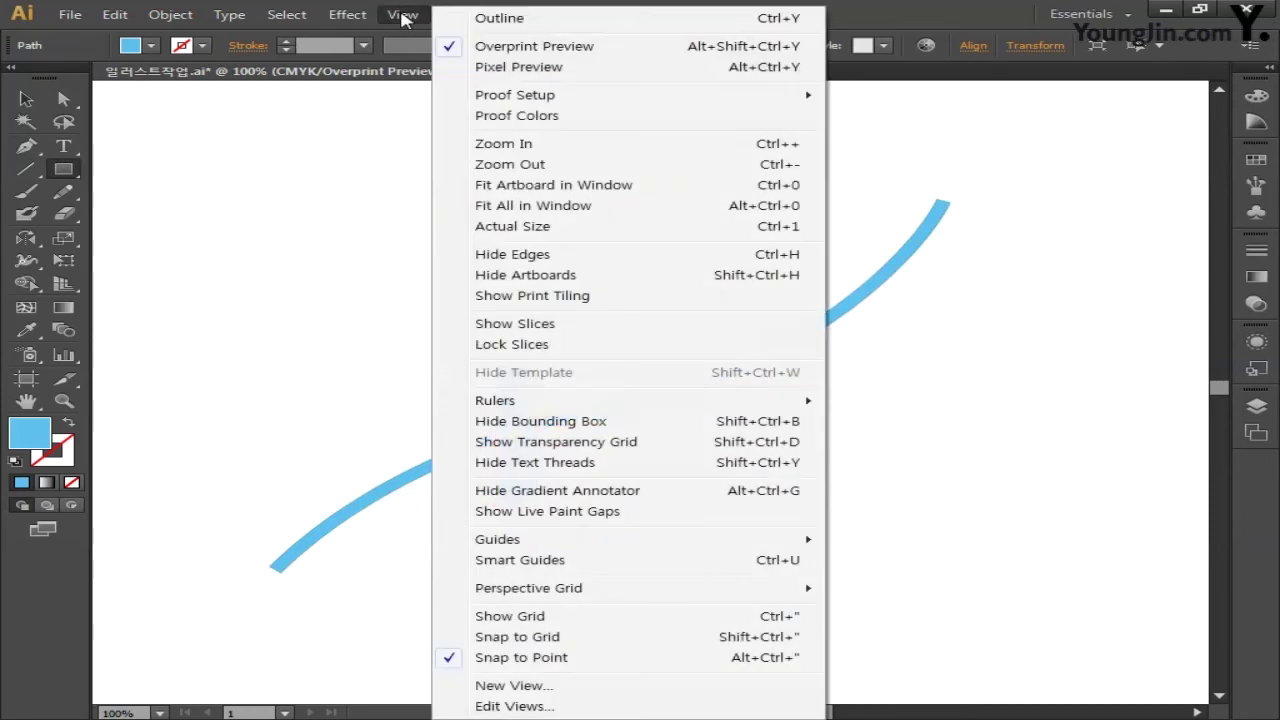
pyautogui.click(520, 561)
pyautogui.moveTo(495, 363); pyautogui.dragTo(482, 505)
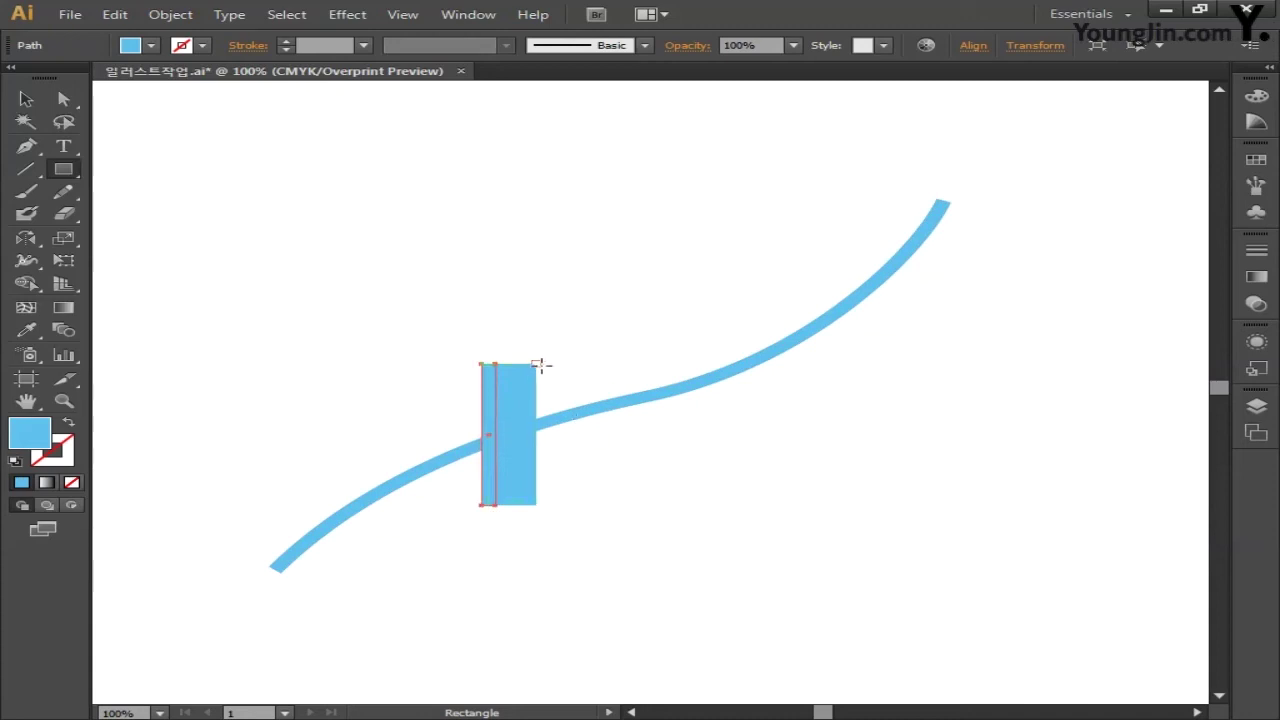
pyautogui.moveTo(538, 364); pyautogui.dragTo(550, 503)
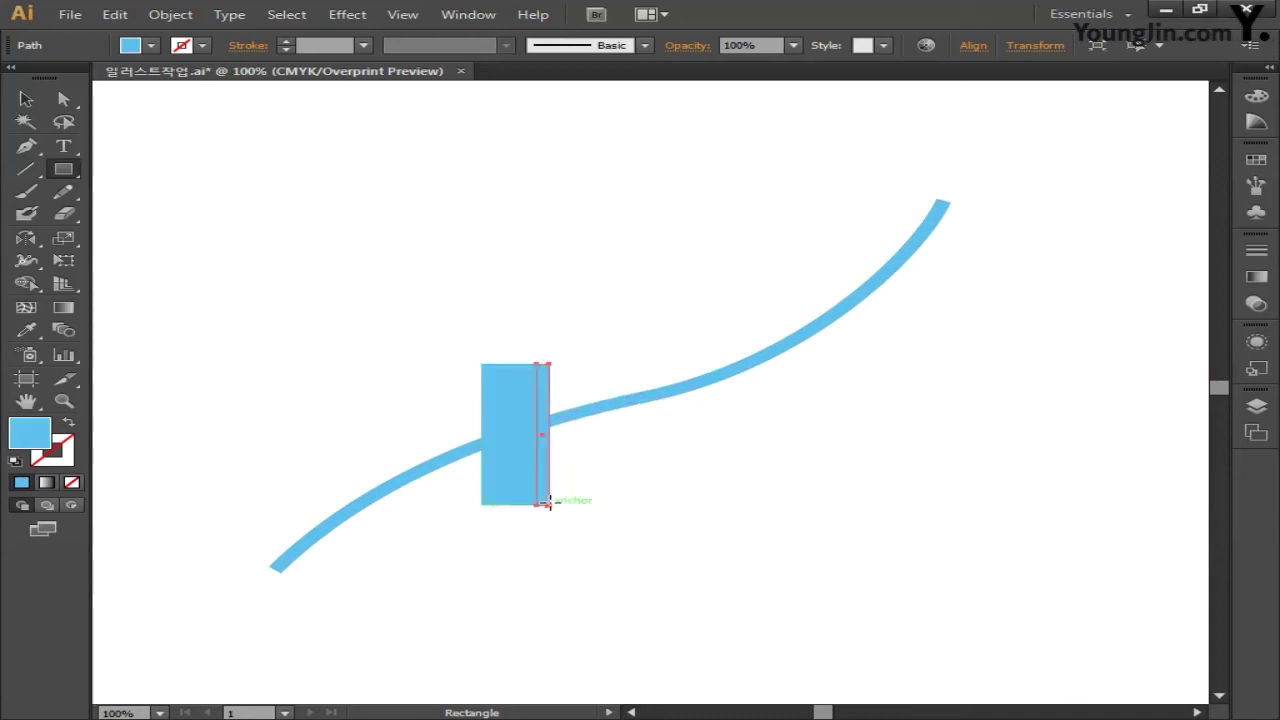
# Fill both thin side strips with green, C 30, M 0, Y 80, K 0.
pyautogui.click(26, 99)
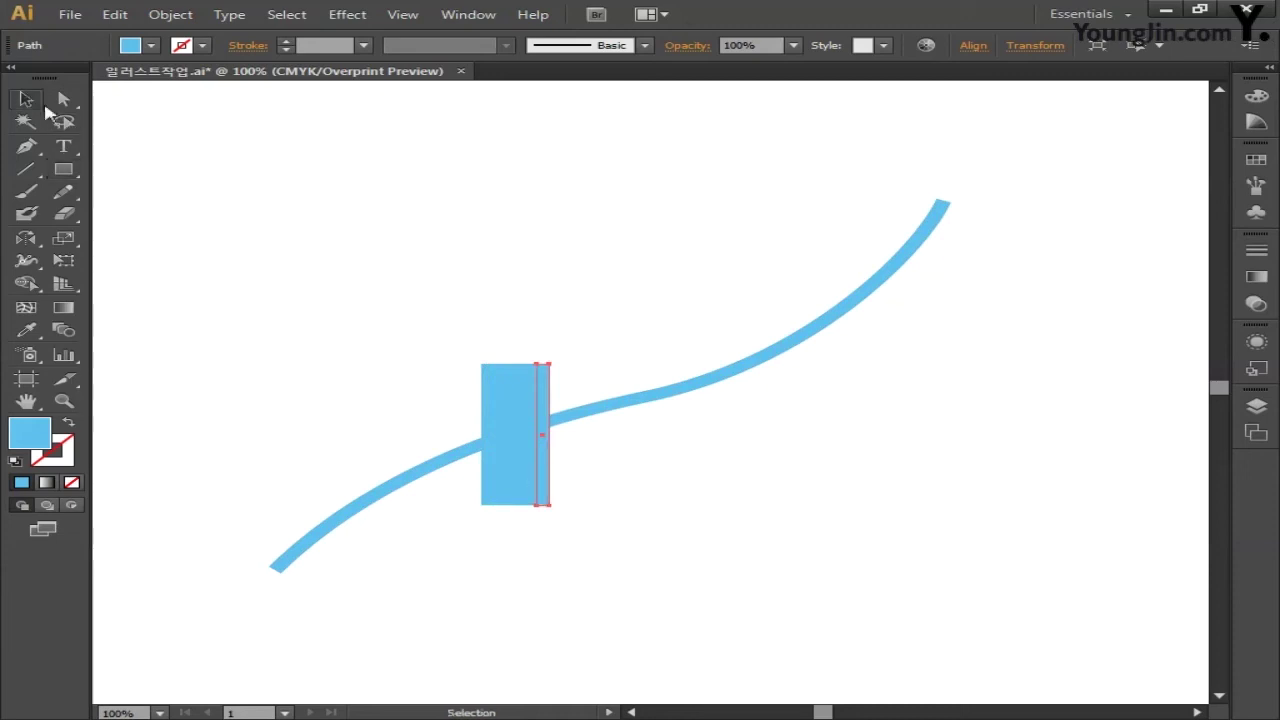
pyautogui.moveTo(547, 390); pyautogui.dragTo(492, 388)
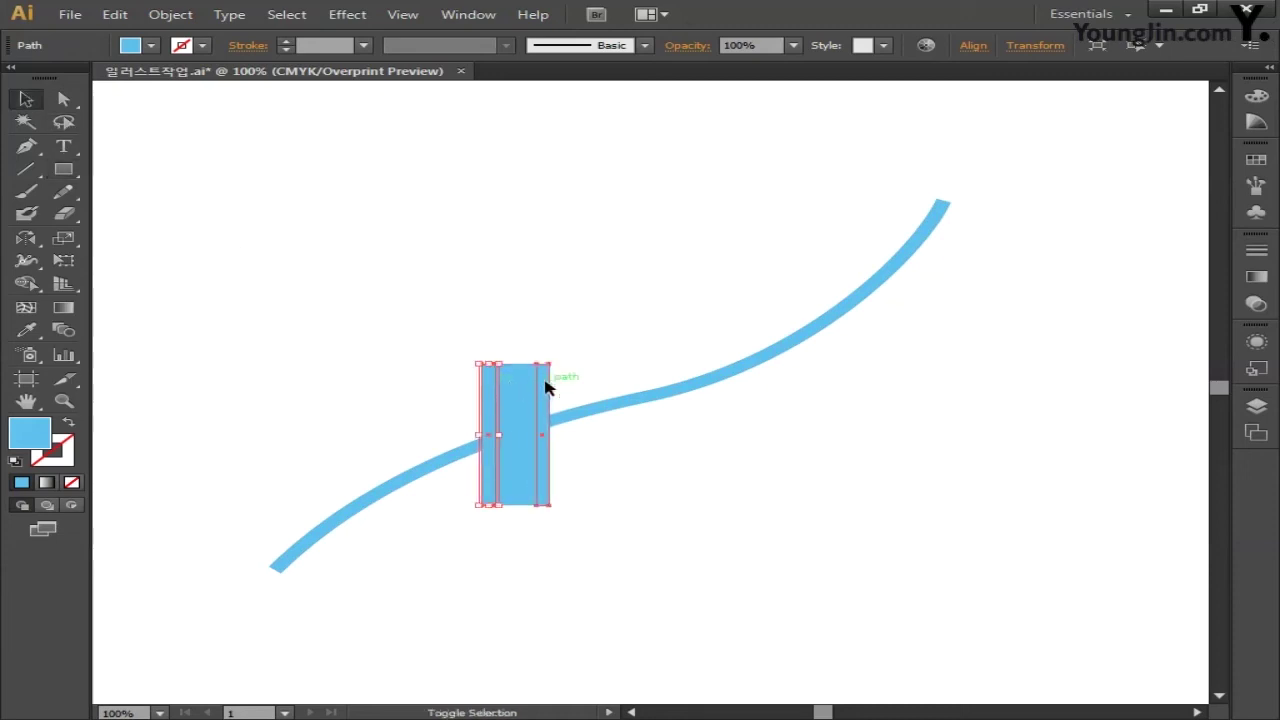
pyautogui.keyDown('shift'); pyautogui.click(546, 386); pyautogui.keyUp('shift')
pyautogui.doubleClick(49, 440)
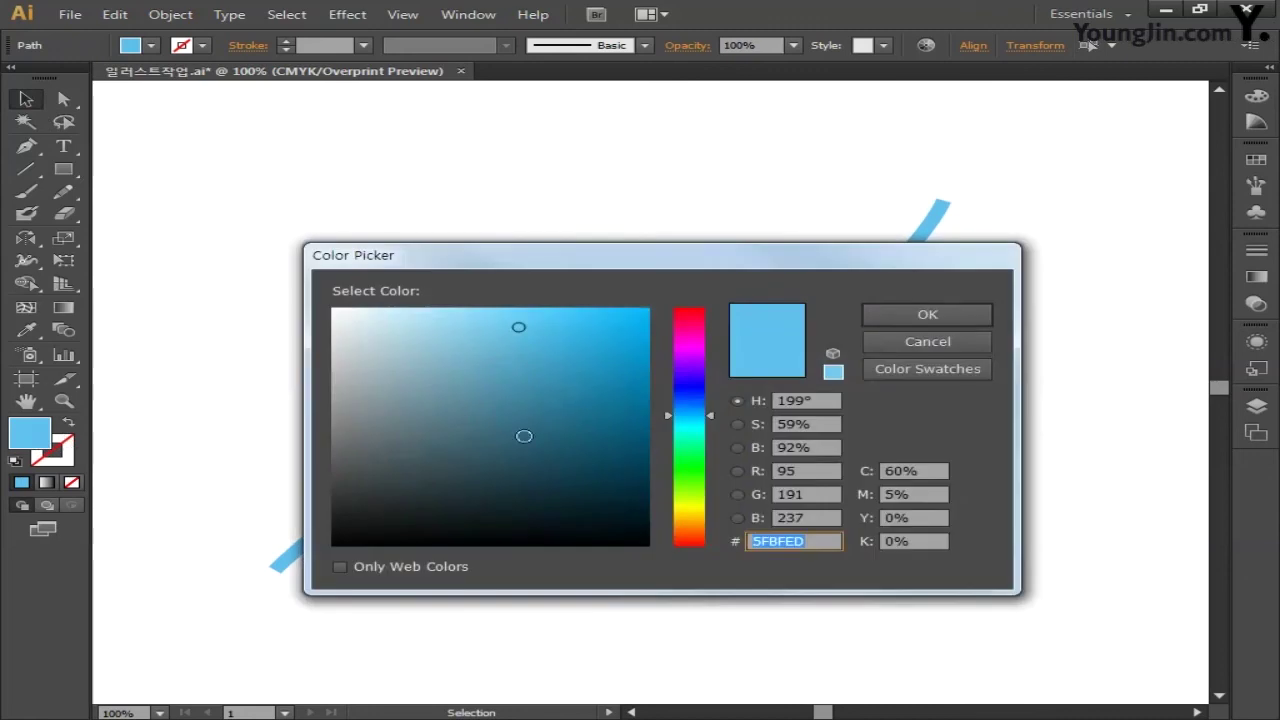
pyautogui.doubleClick(925, 470)
pyautogui.write('30')
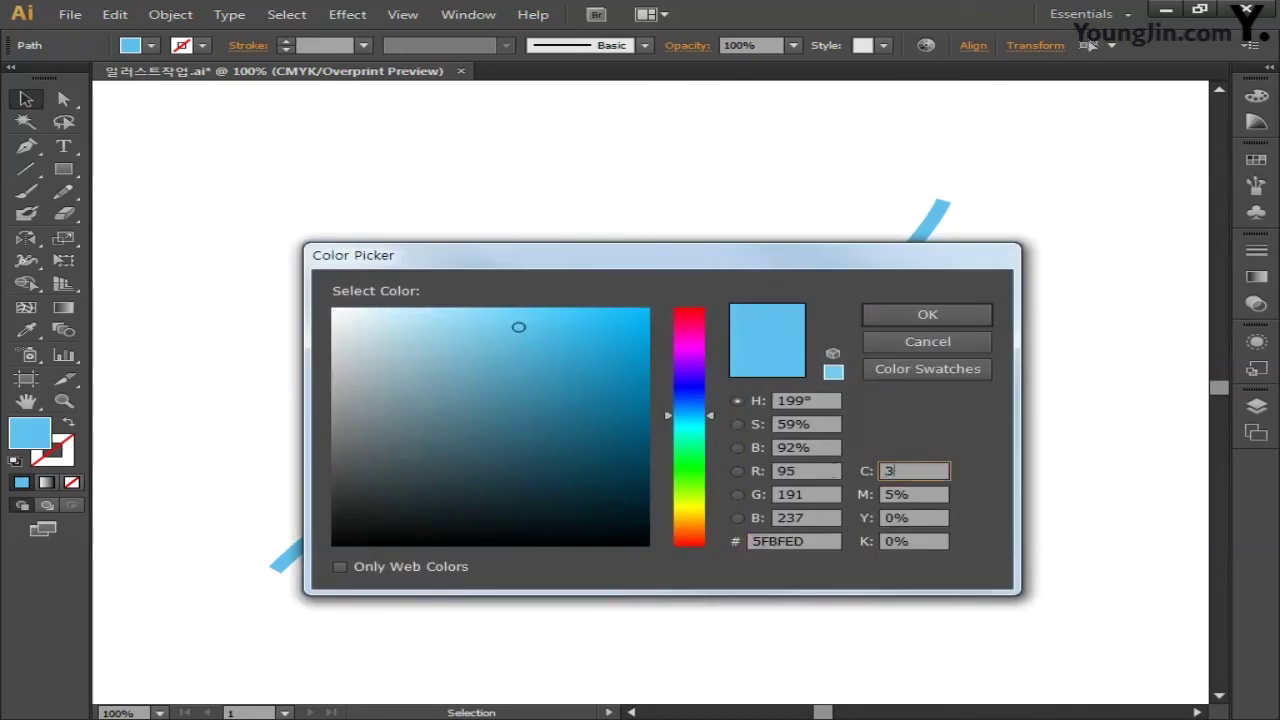
pyautogui.press('Tab')
pyautogui.write('0')
pyautogui.press('Tab')
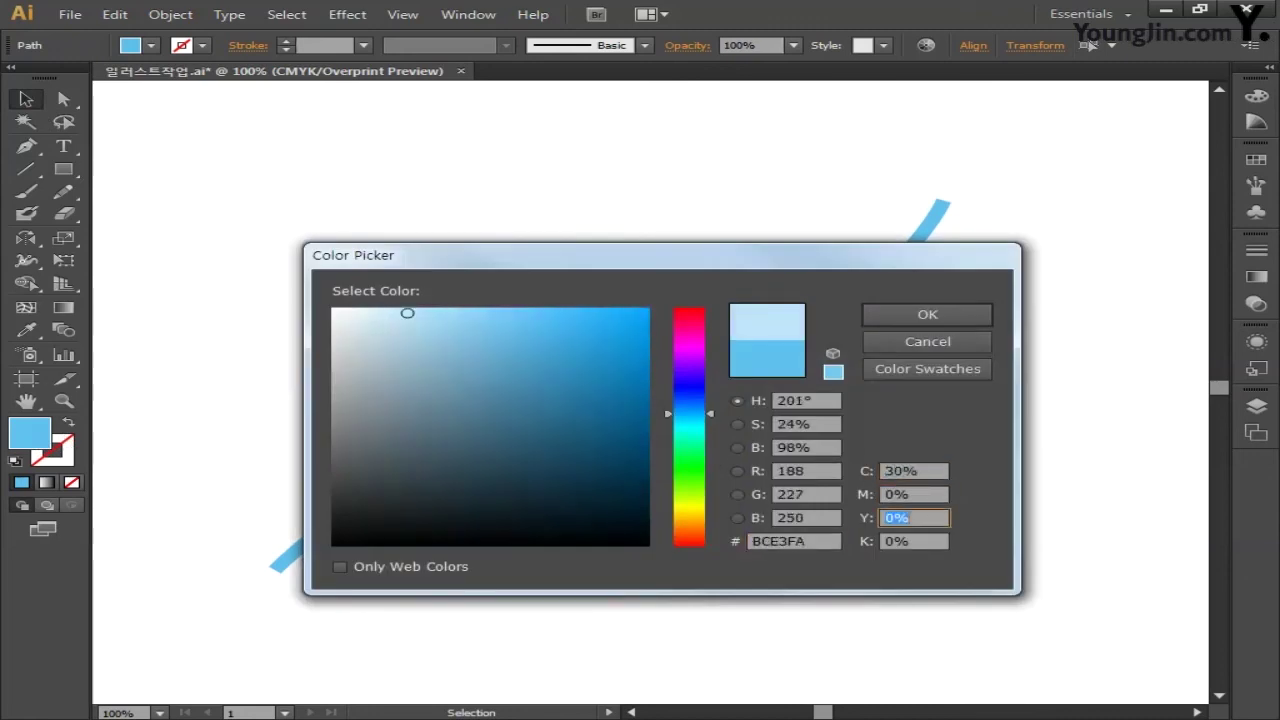
pyautogui.write('80')
pyautogui.press('Tab')
pyautogui.write('0')
pyautogui.press('Return')
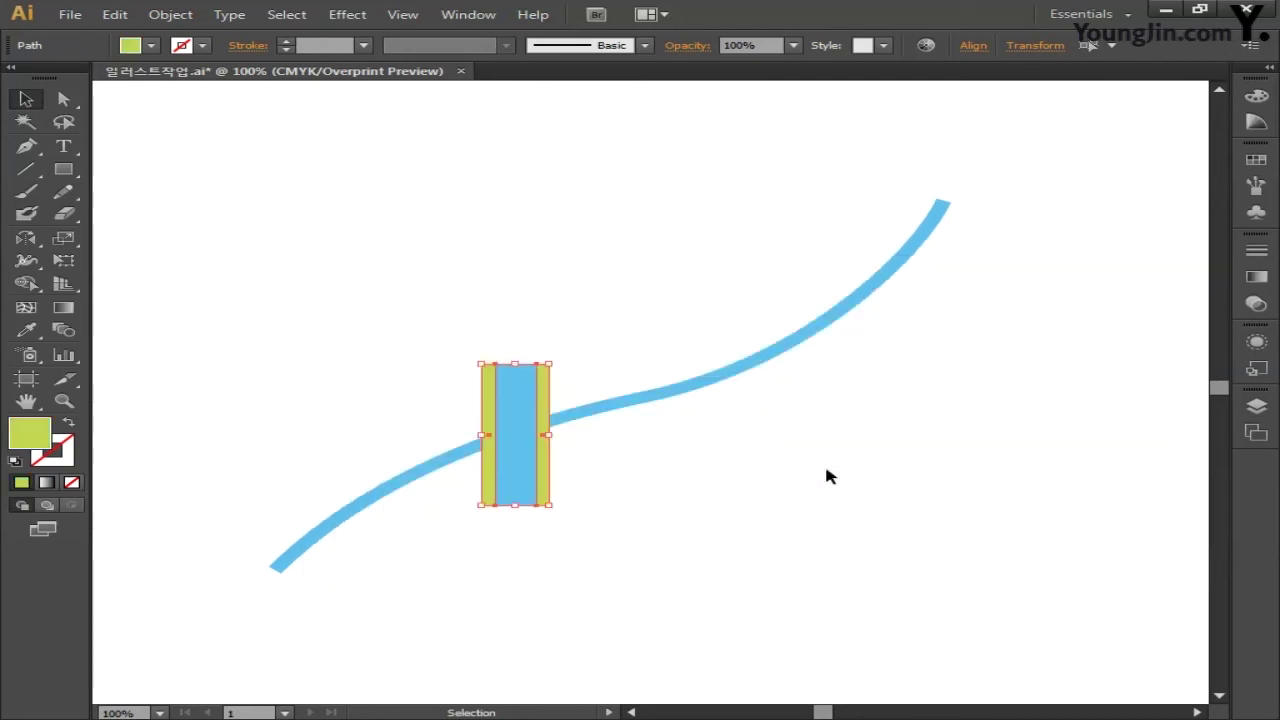
# Fill the middle rectangle with orange, C 0, M 60, Y 70, K 0.
pyautogui.click(519, 462)
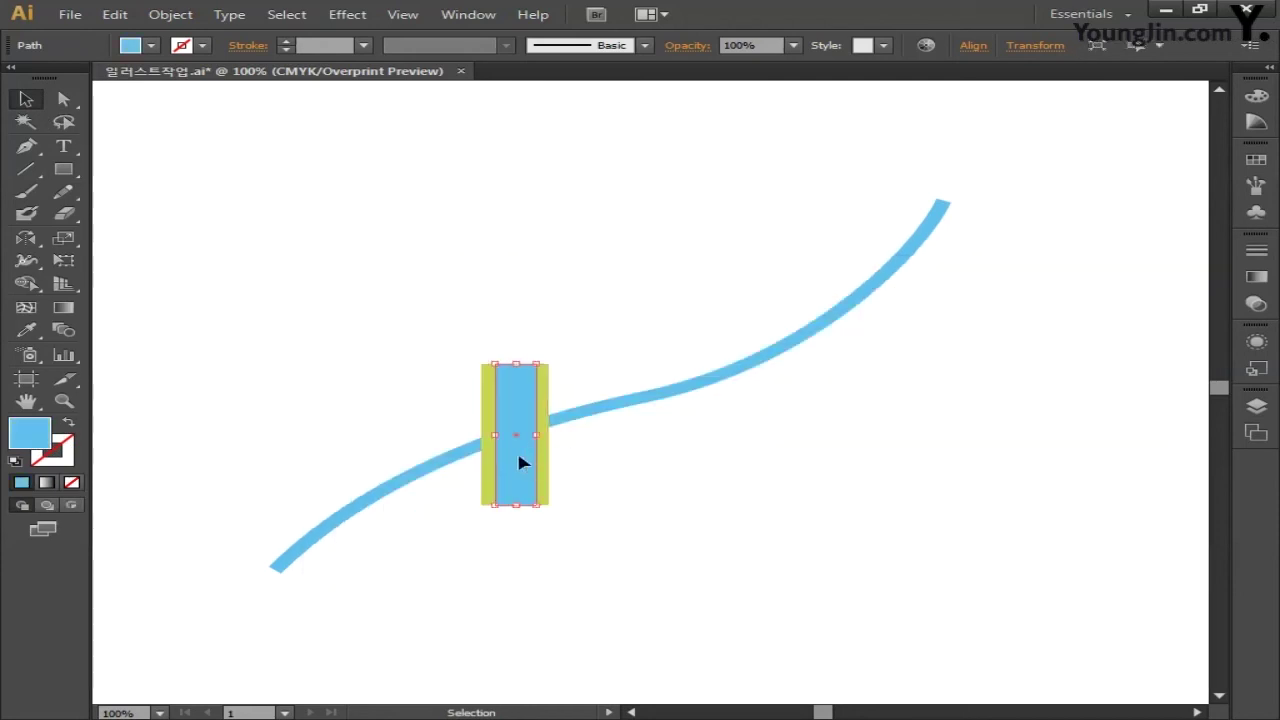
pyautogui.doubleClick(38, 441)
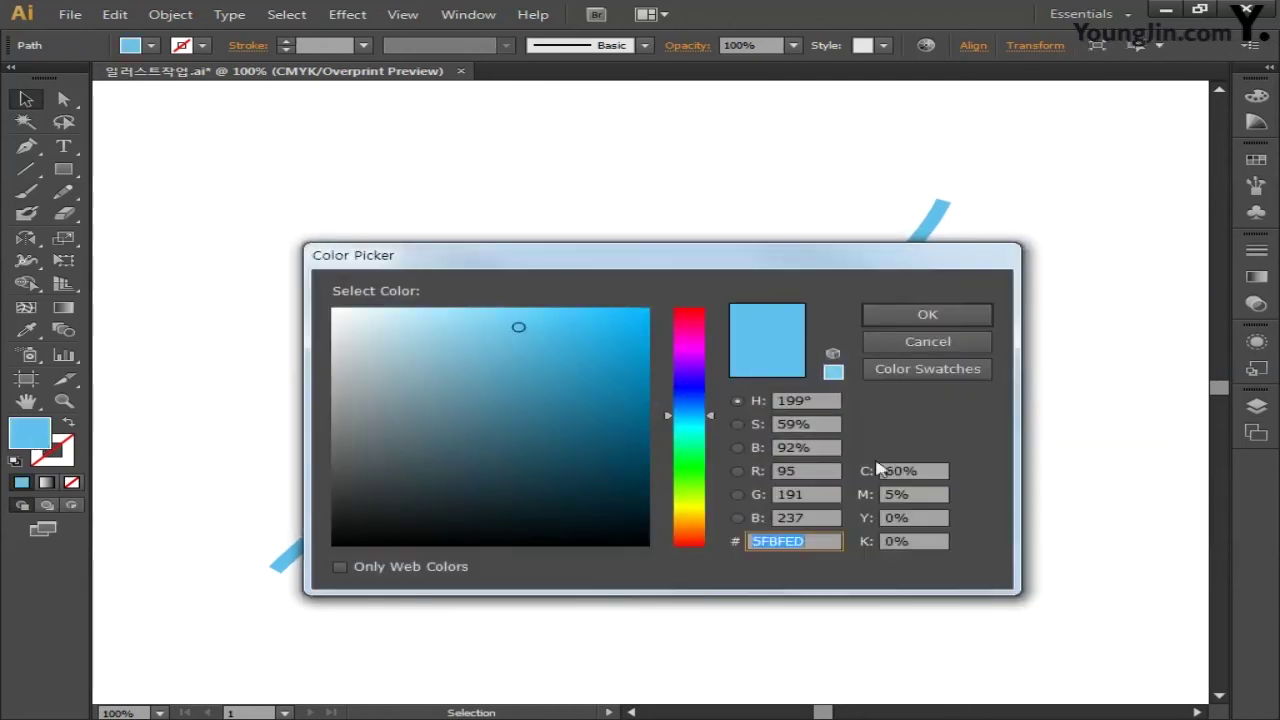
pyautogui.click(933, 470)
pyautogui.write('0')
pyautogui.press('Tab')
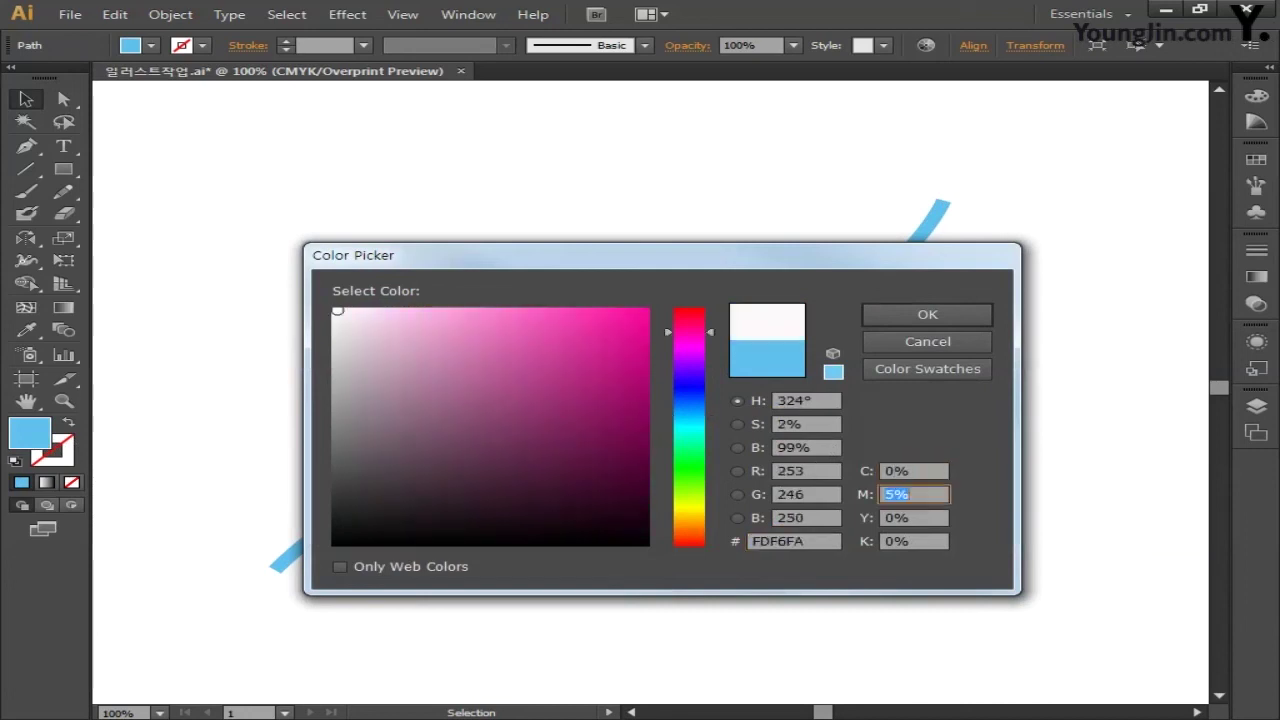
pyautogui.write('60')
pyautogui.press('Tab')
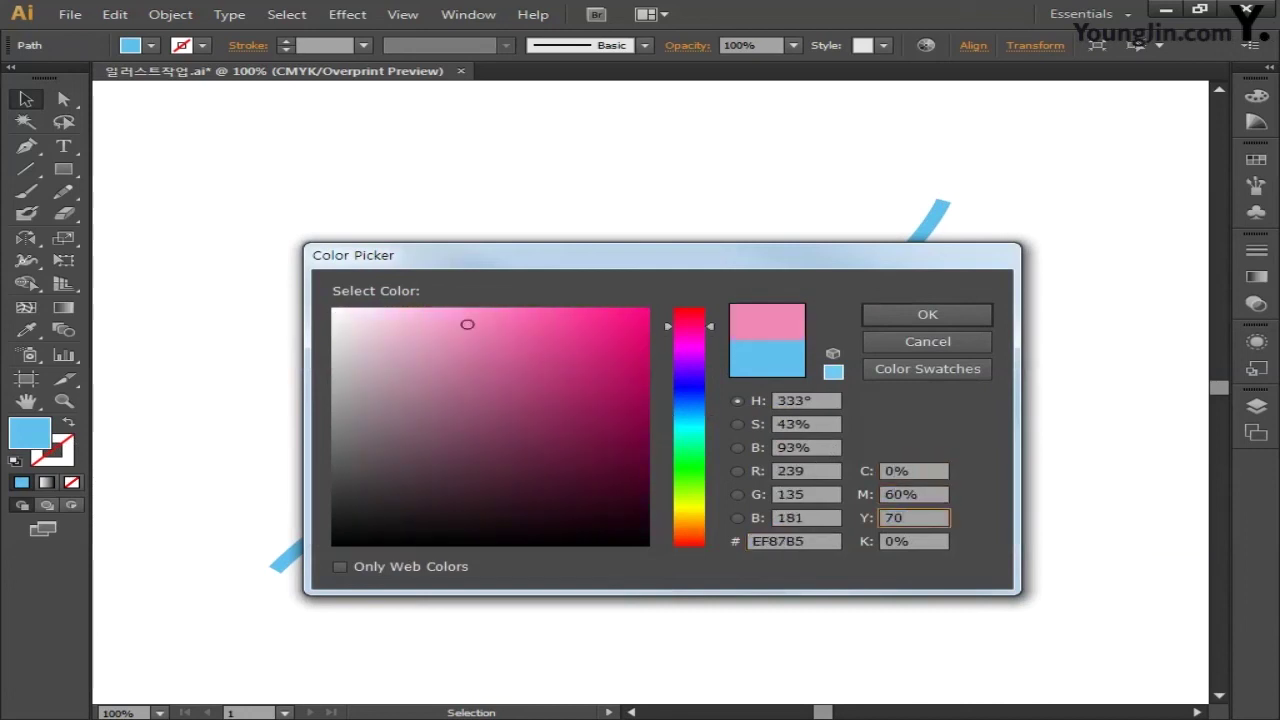
pyautogui.press('Tab')
pyautogui.press('Return')
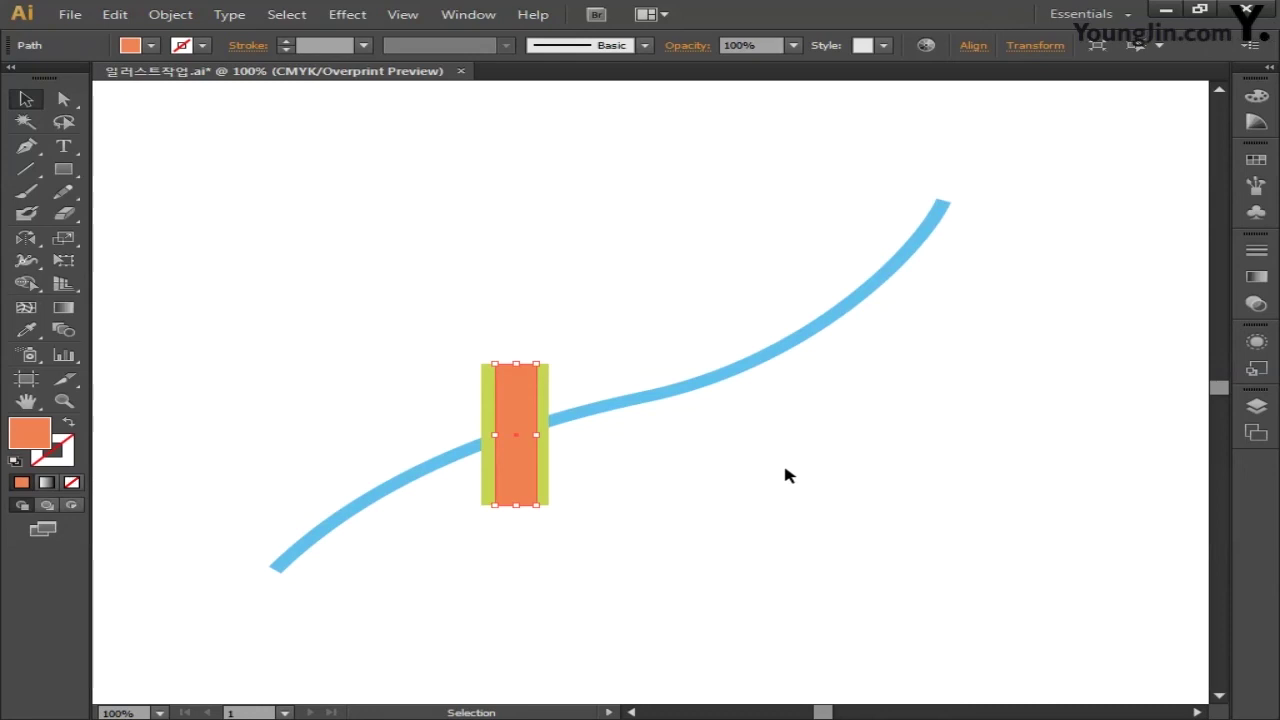
# Select all three rectangles of the striped column and narrow them together symmetrically about their centre.
pyautogui.click(742, 473)
pyautogui.moveTo(622, 536); pyautogui.dragTo(456, 488)
pyautogui.moveTo(549, 435); pyautogui.dragTo(542, 547)
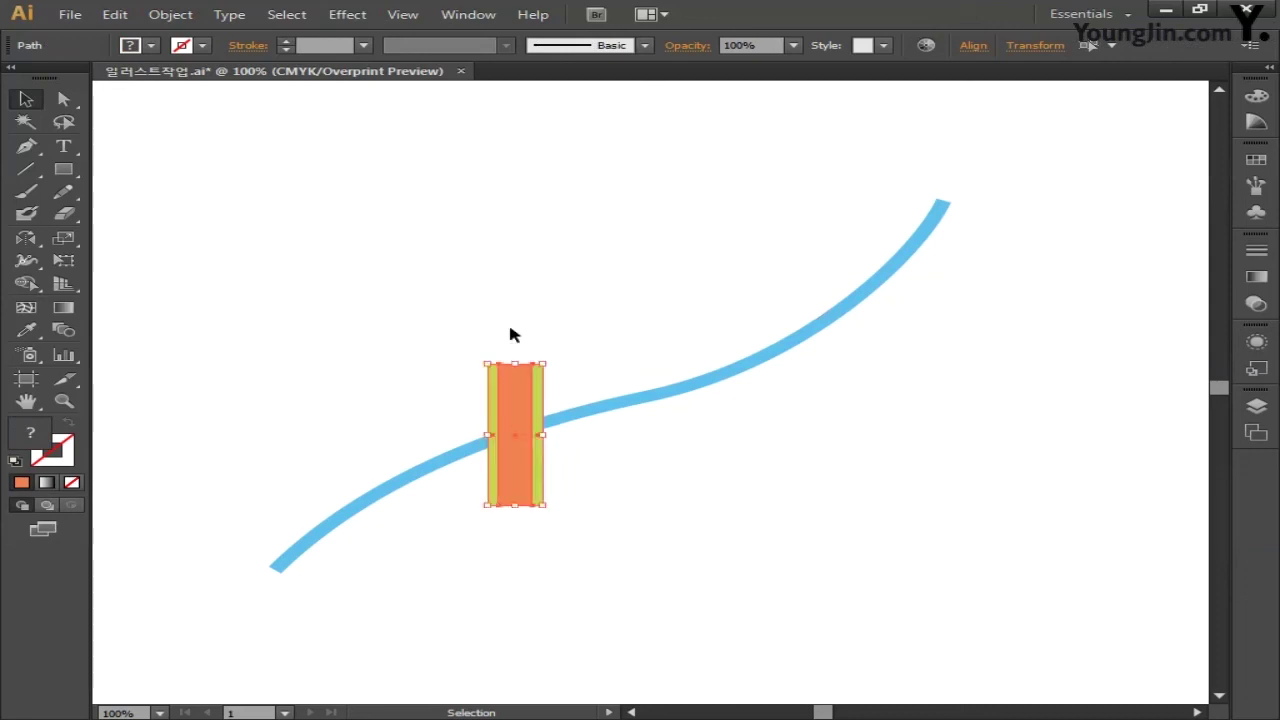
# Duplicate the striped column onto the upper-right part of the curve, widen the copy about its centre, and deselect it.
pyautogui.moveTo(421, 313); pyautogui.dragTo(583, 390)
pyautogui.moveTo(523, 489); pyautogui.dragTo(868, 350)
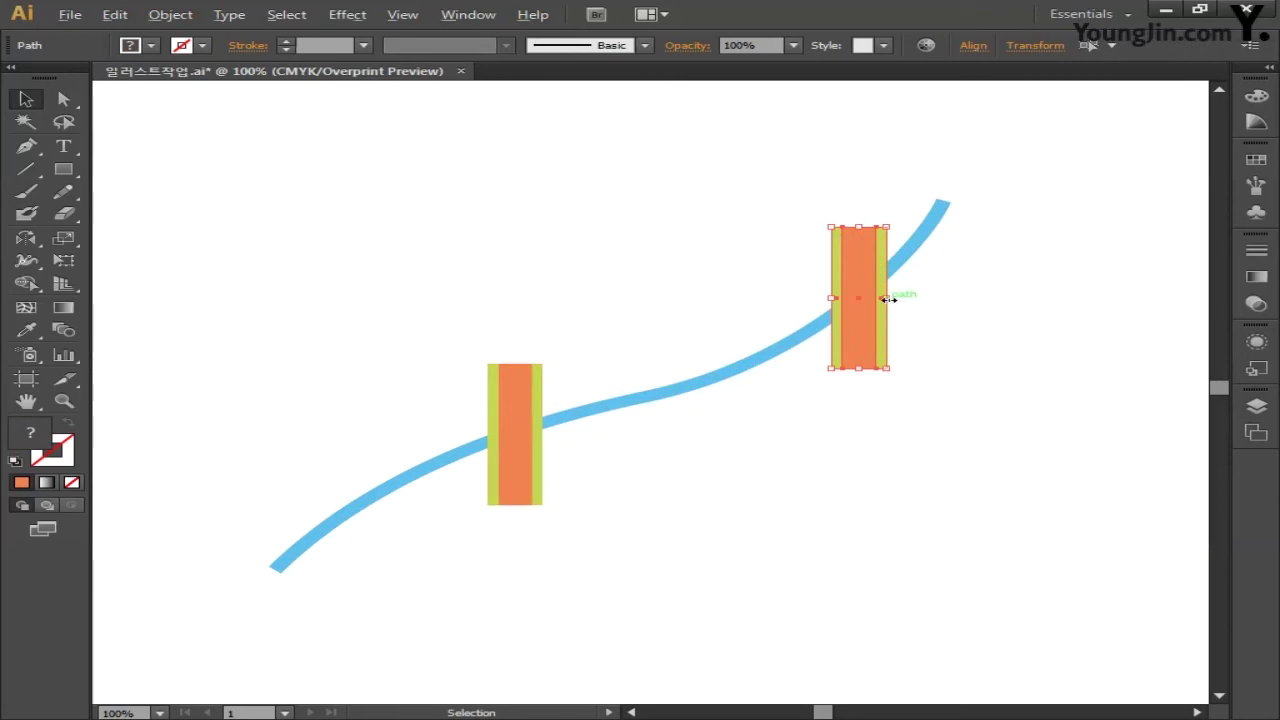
pyautogui.moveTo(887, 298); pyautogui.dragTo(904, 342)
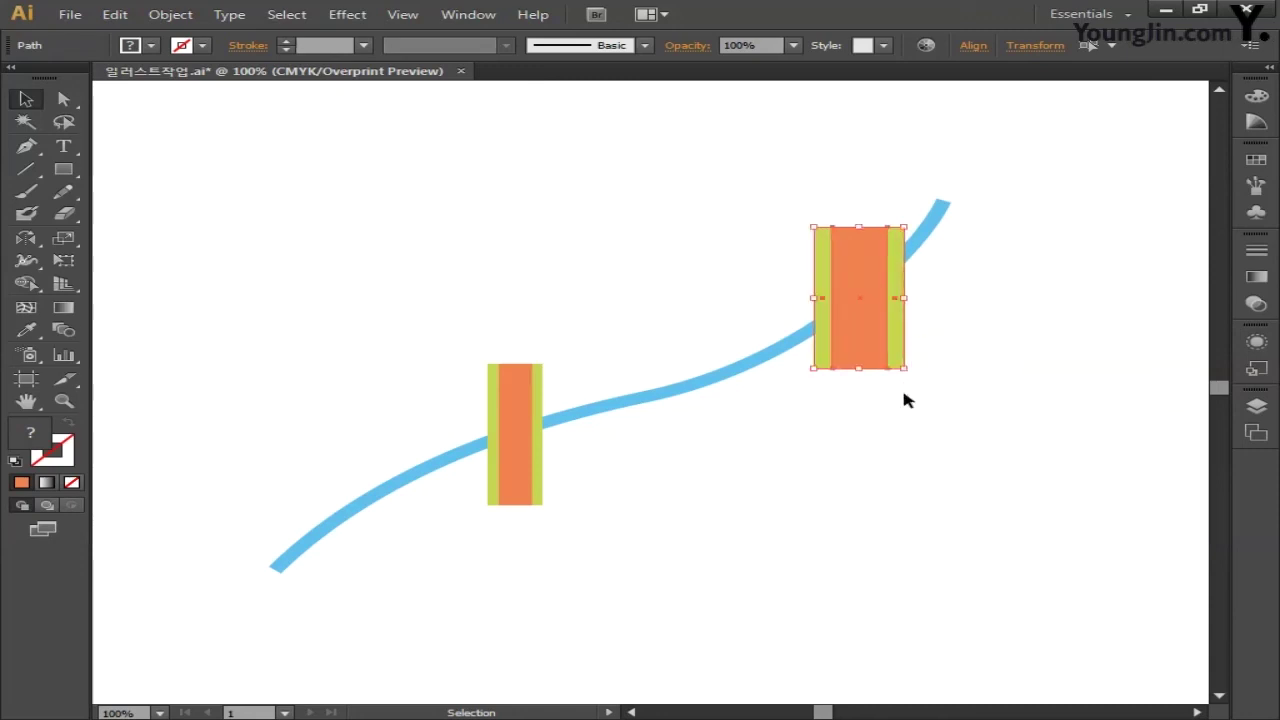
pyautogui.click(817, 458)
# Select the curve with both striped columns and split them where they overlap using Pathfinder Divide.
pyautogui.press('space')
pyautogui.moveTo(808, 503); pyautogui.dragTo(808, 491)
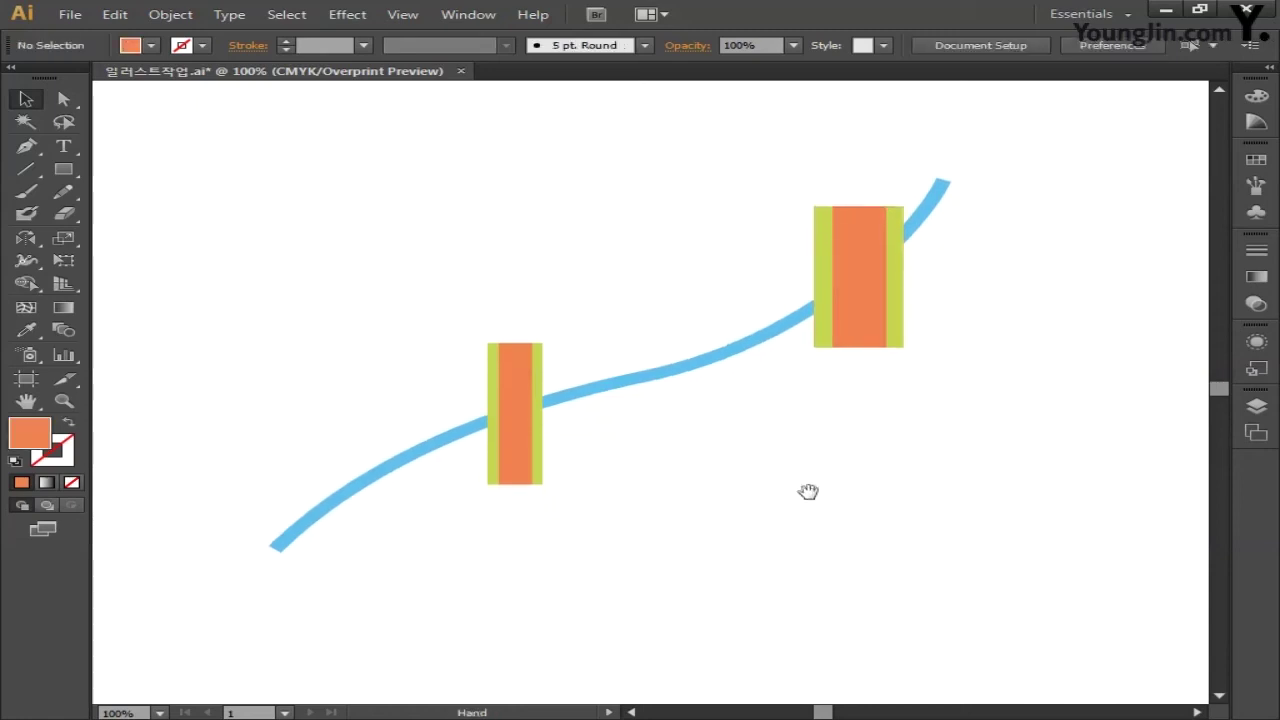
pyautogui.moveTo(806, 400); pyautogui.dragTo(737, 457)
pyautogui.moveTo(255, 244); pyautogui.dragTo(810, 562)
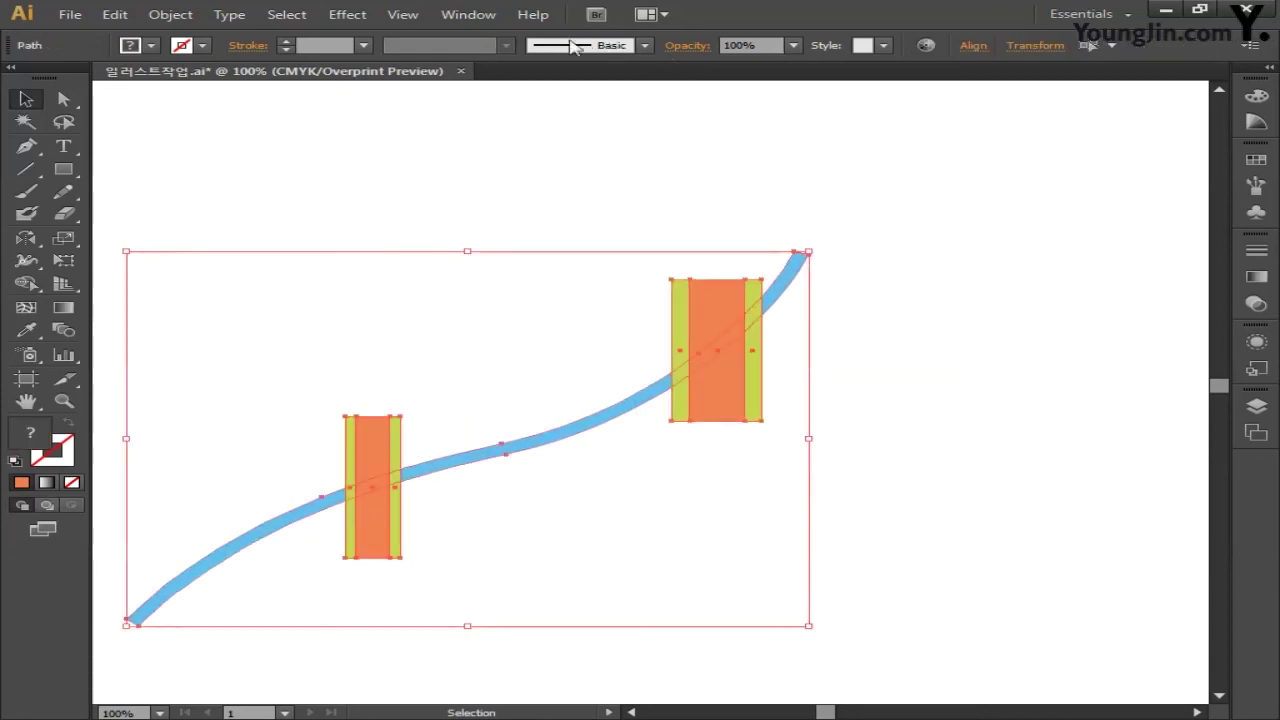
pyautogui.click(468, 14)
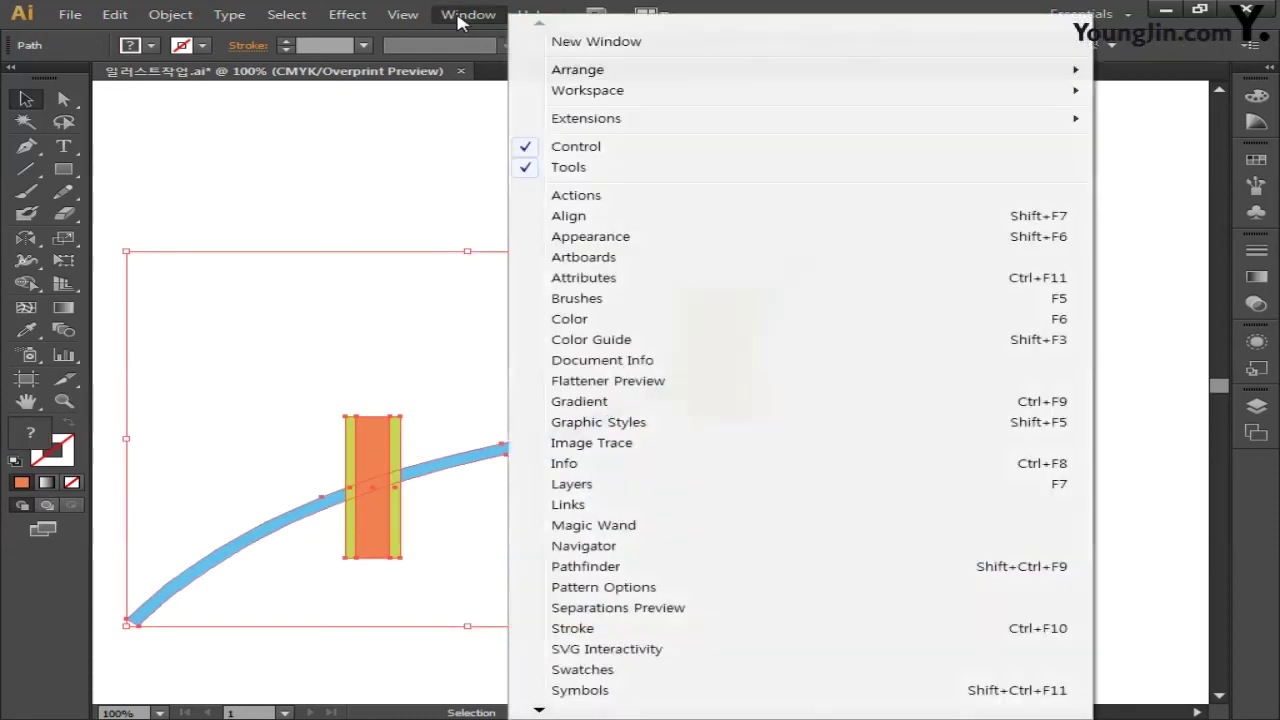
pyautogui.click(600, 566)
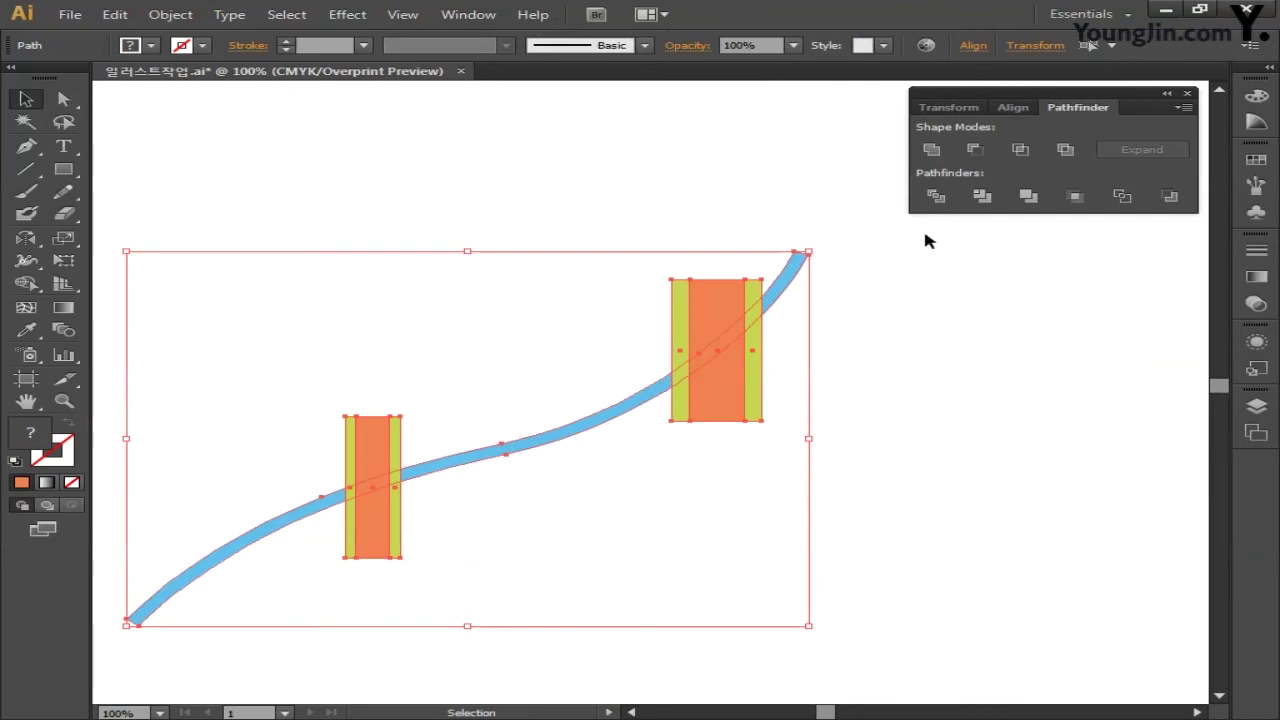
pyautogui.click(936, 197)
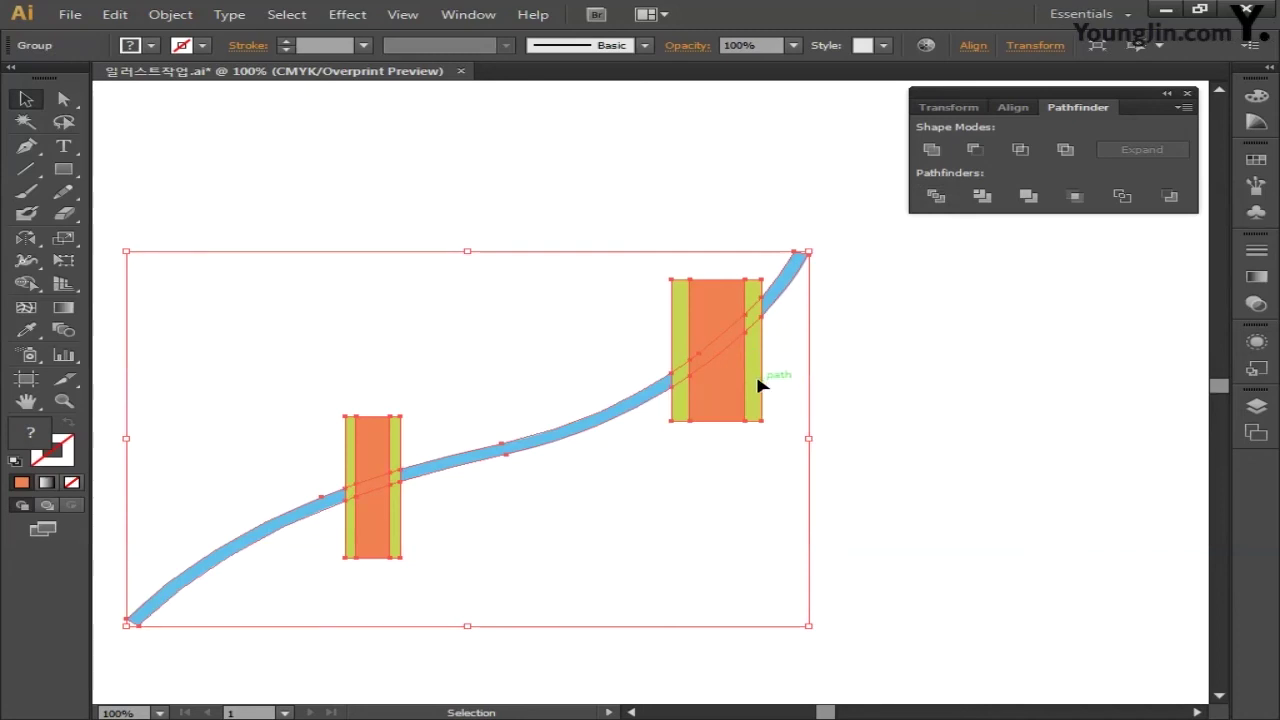
# Delete the pieces of the wider striped column that lie above the curve, using the Direct Selection tool.
pyautogui.click(72, 100)
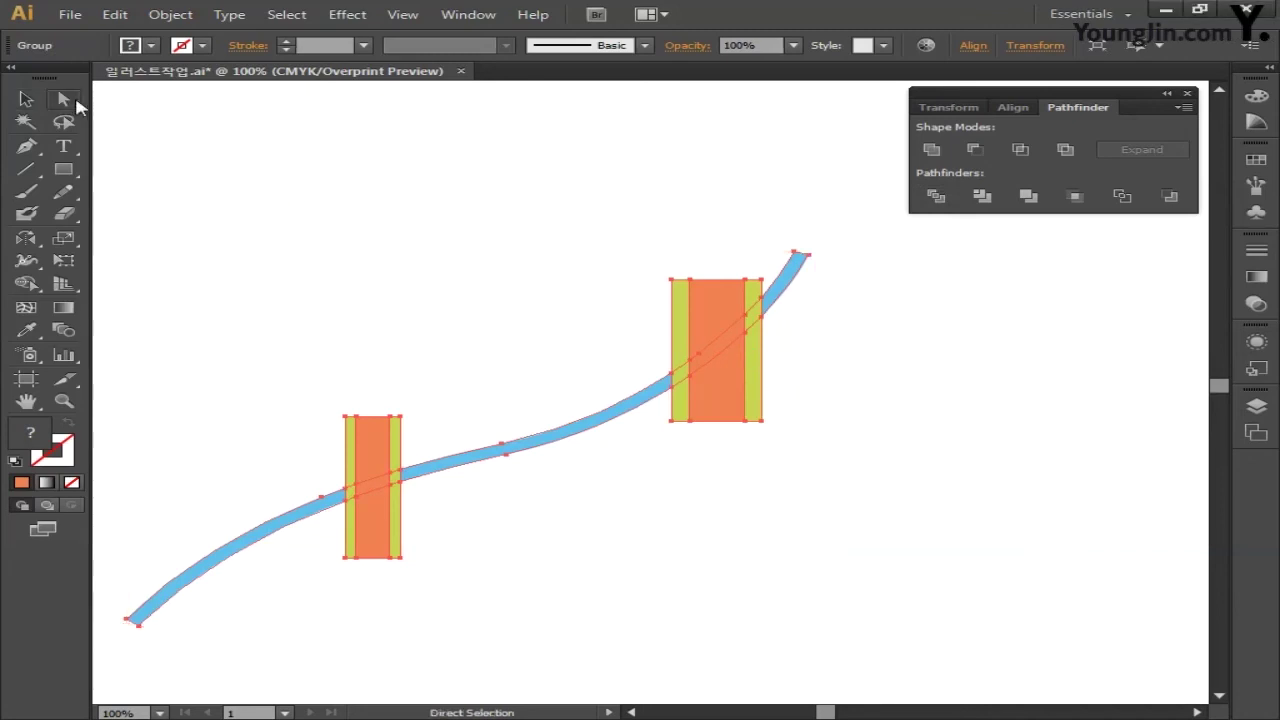
pyautogui.moveTo(595, 223); pyautogui.dragTo(752, 290)
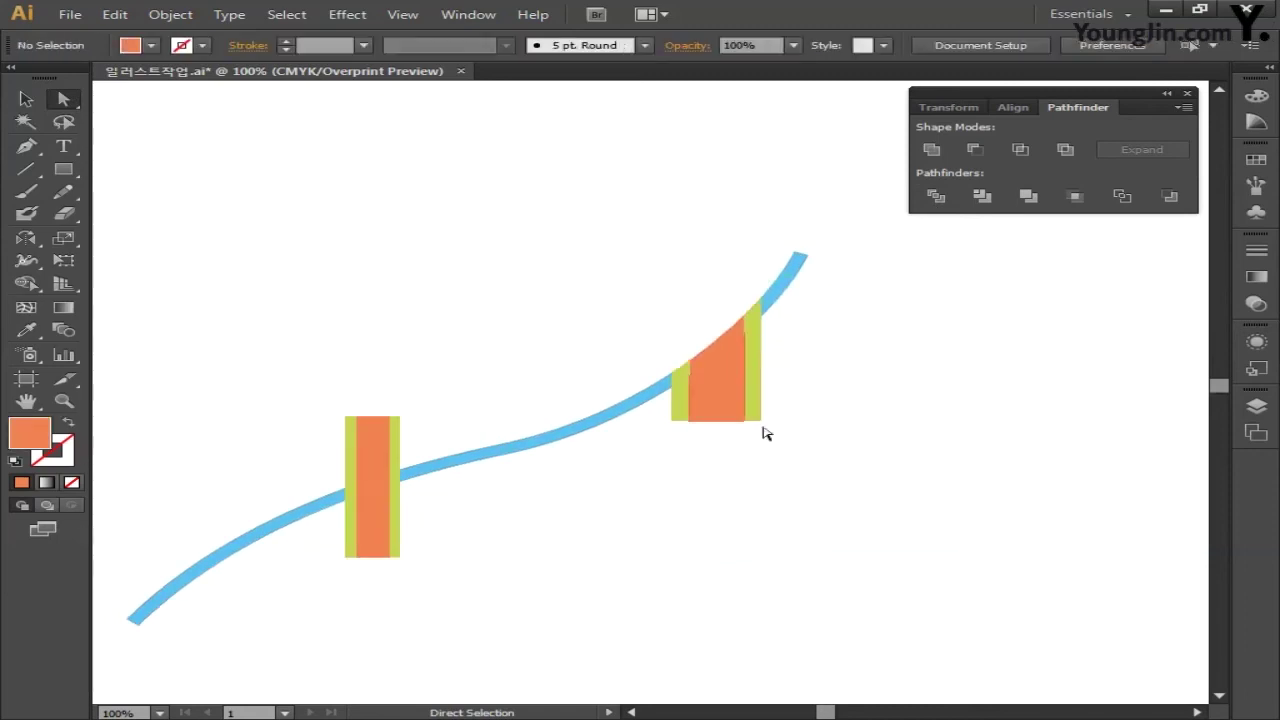
# Delete the wider column's pieces below the curve and the narrower column's pieces above and below it, keeping only the parts inside the curve.
pyautogui.moveTo(848, 478); pyautogui.dragTo(660, 426)
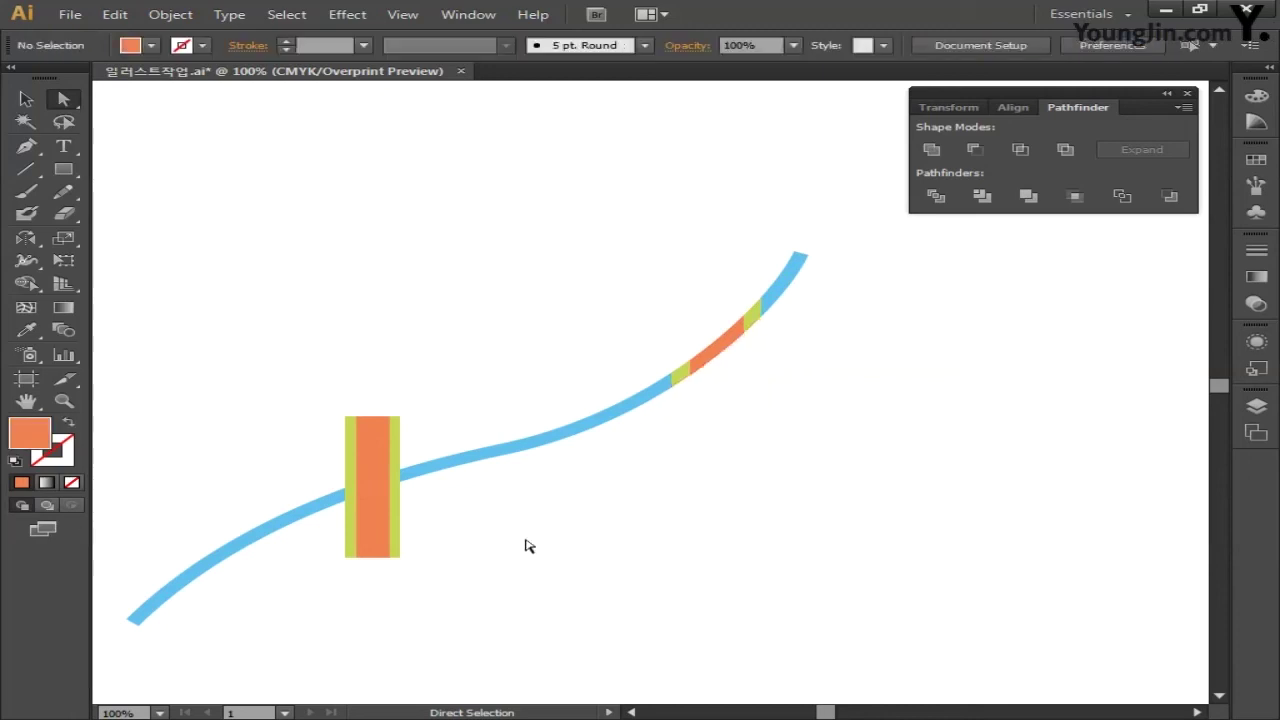
pyautogui.moveTo(271, 380); pyautogui.dragTo(417, 434)
pyautogui.moveTo(417, 434); pyautogui.dragTo(417, 434)
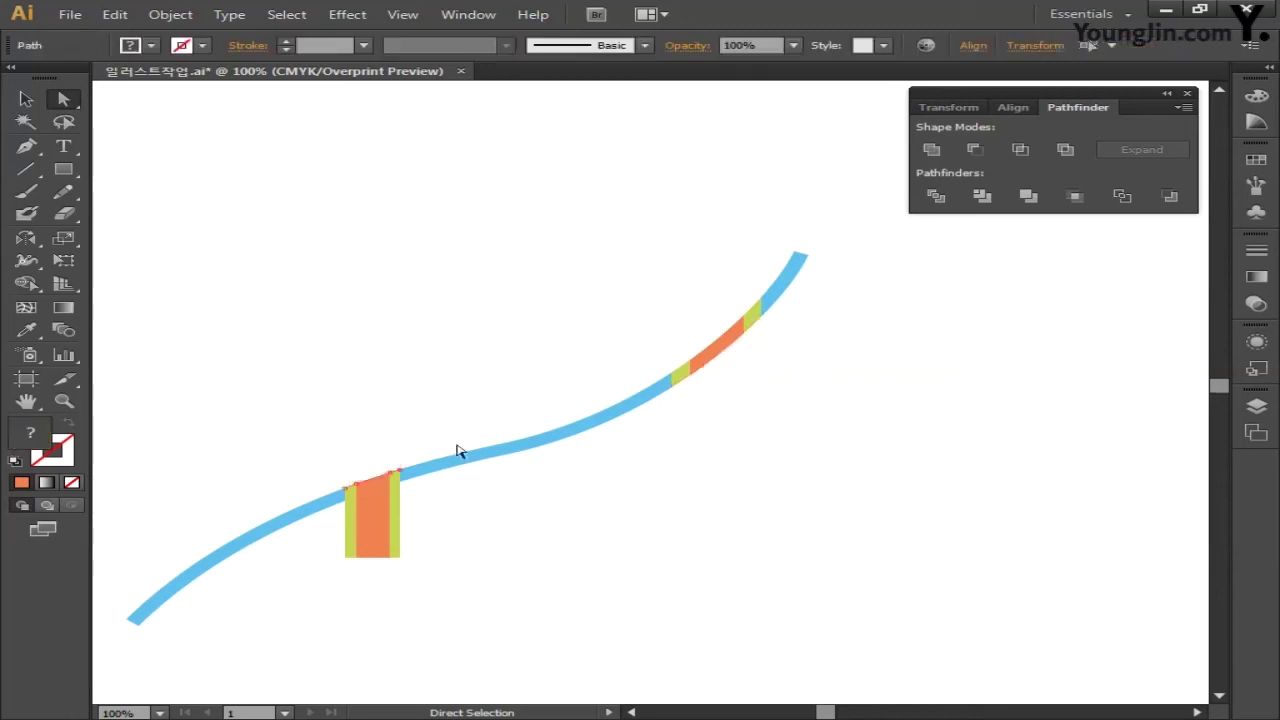
pyautogui.click(462, 520)
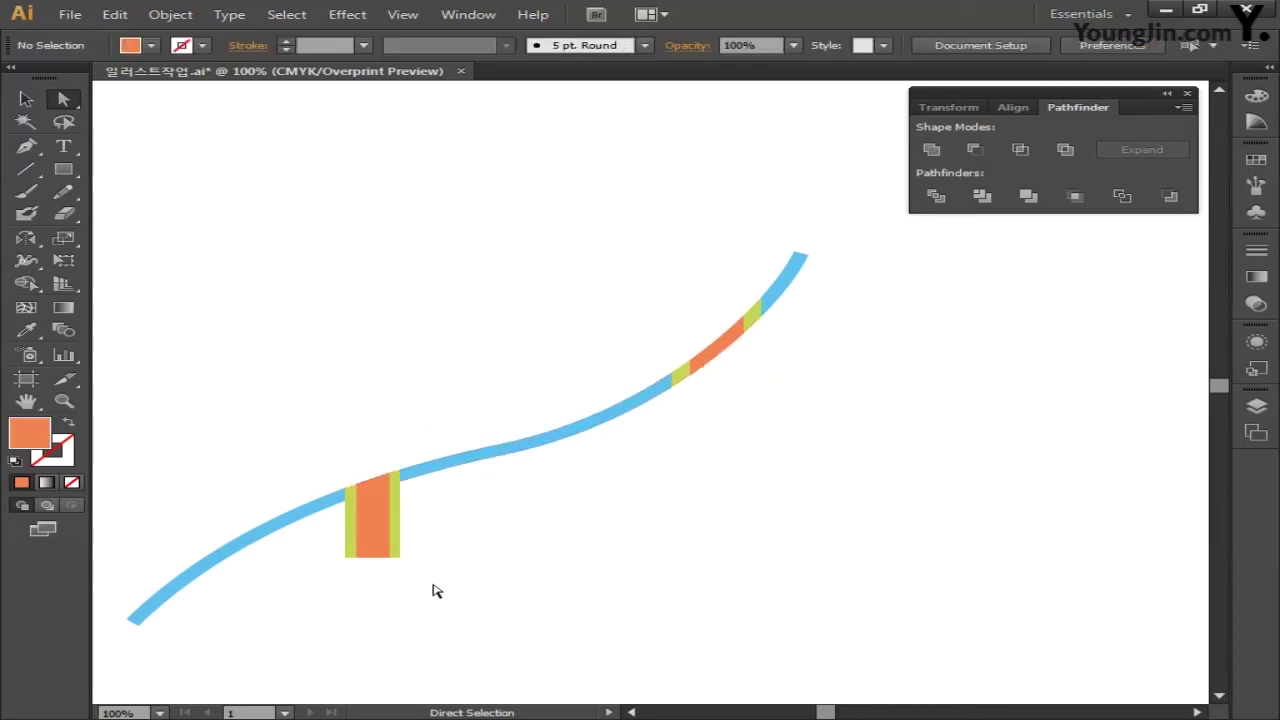
pyautogui.moveTo(434, 591); pyautogui.dragTo(346, 543)
pyautogui.moveTo(346, 543); pyautogui.dragTo(346, 543)
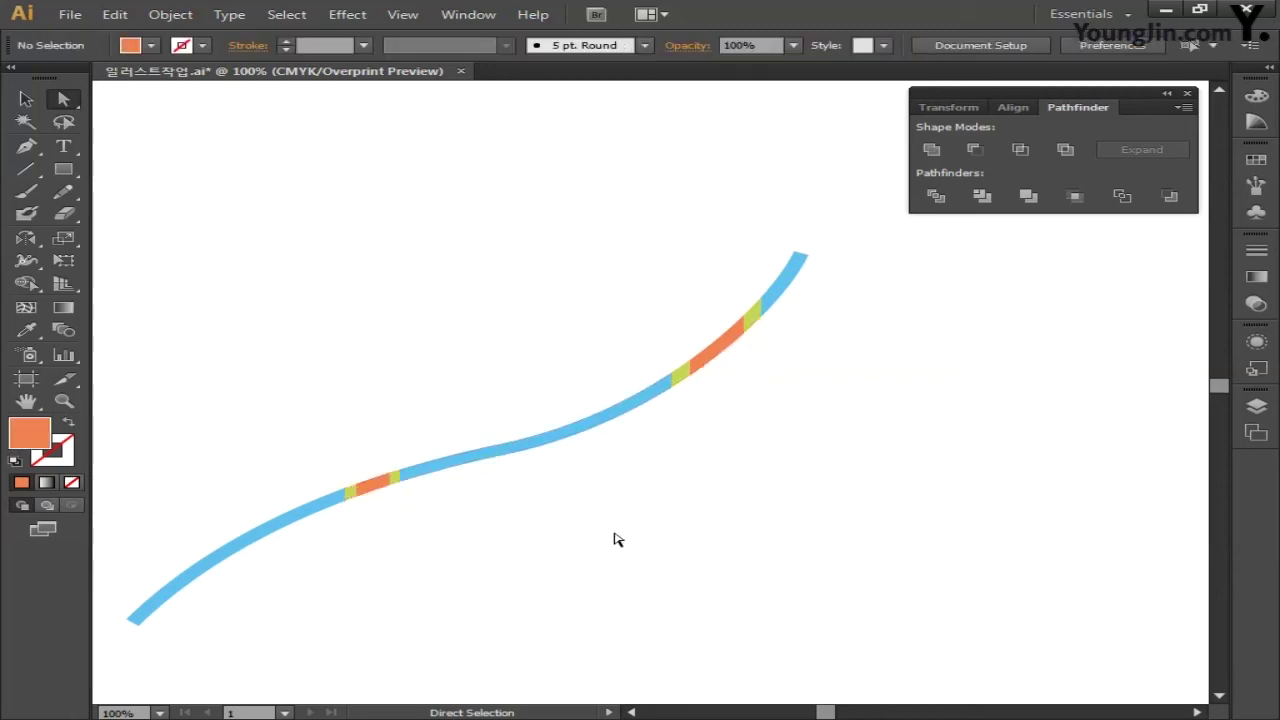
# Draw a small ellipse over the upper-right end of the curve with the Ellipse tool.
pyautogui.moveTo(614, 540); pyautogui.dragTo(646, 511)
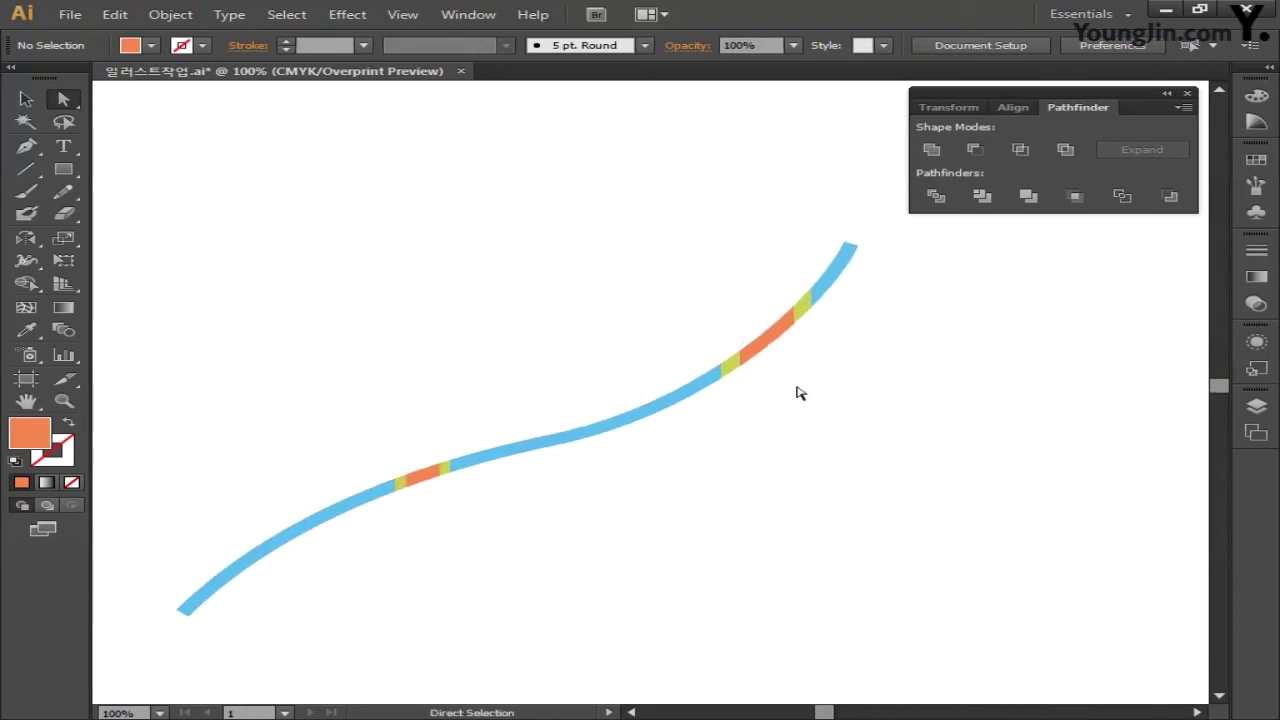
pyautogui.moveTo(851, 375); pyautogui.dragTo(823, 400)
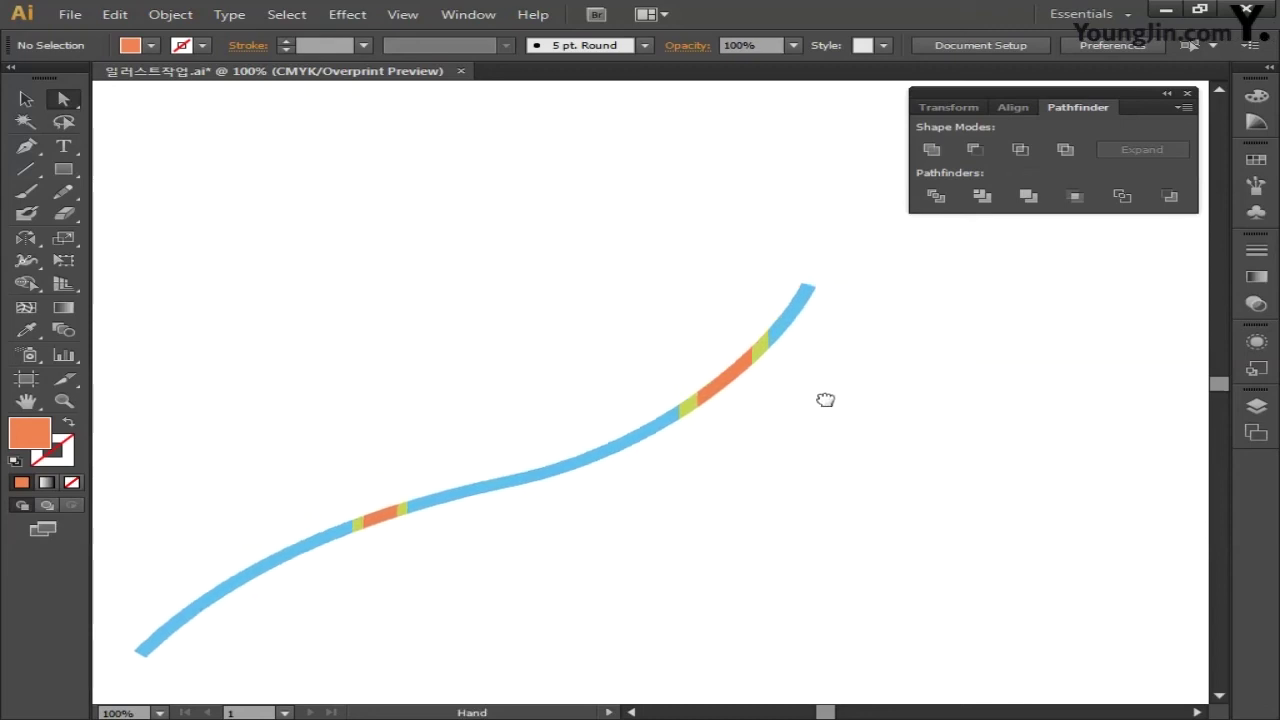
pyautogui.click(66, 172)
pyautogui.click(69, 176)
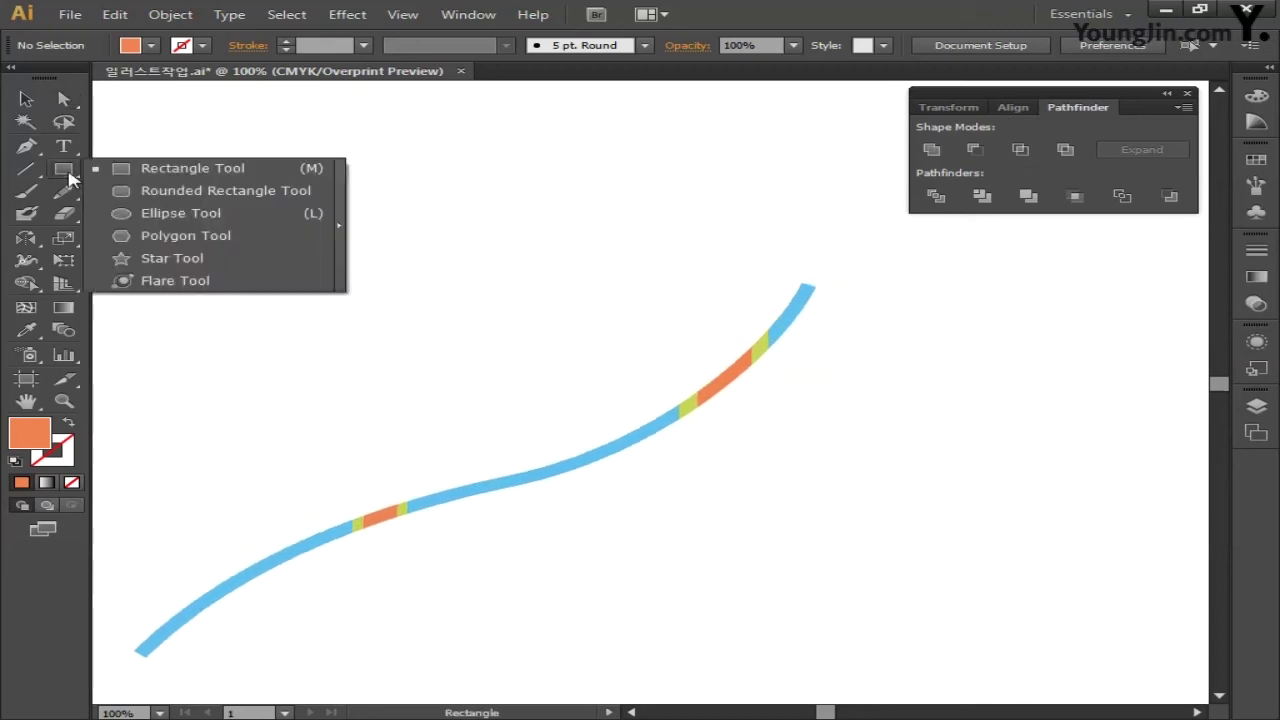
pyautogui.click(171, 213)
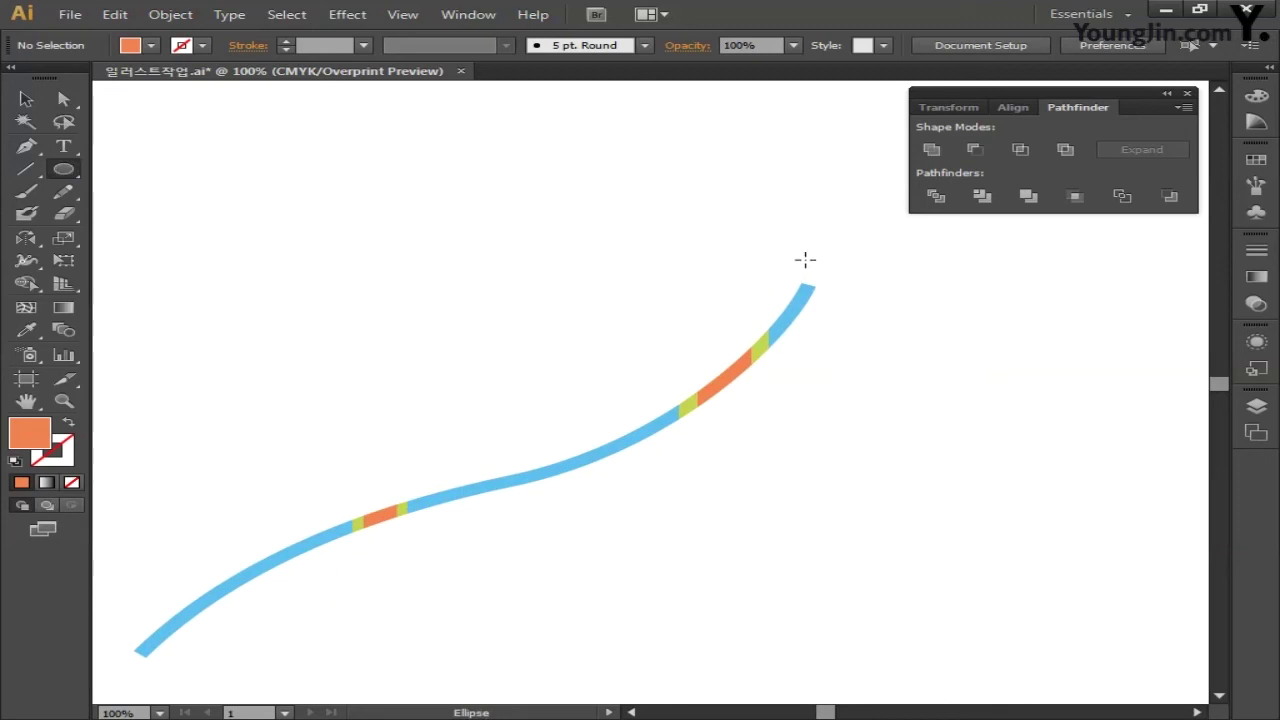
pyautogui.moveTo(797, 257)
pyautogui.mouseDown()
pyautogui.moveTo(853, 288)
pyautogui.moveTo(824, 284)
pyautogui.mouseUp()
pyautogui.press('v')
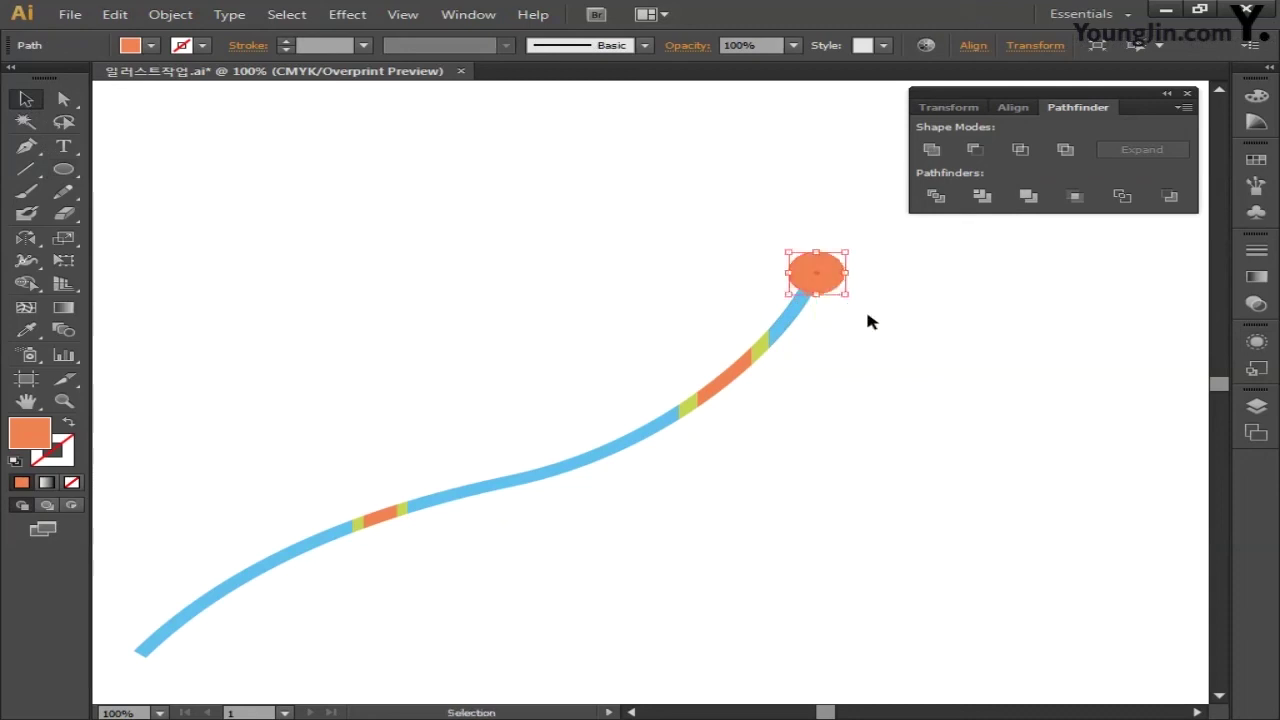
# Set the ellipse's fill to blue with C 65%, M 5%, Y 0% and K 0%.
pyautogui.doubleClick(34, 432)
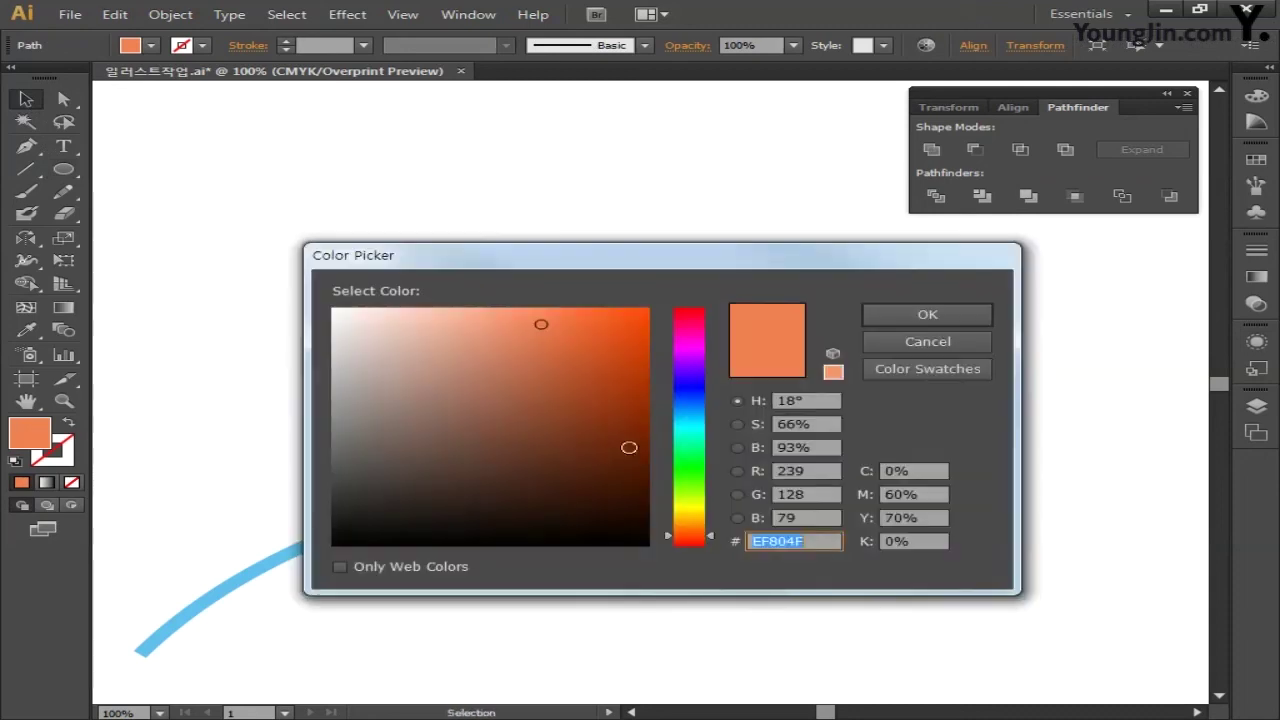
pyautogui.click(934, 471)
pyautogui.write('6')
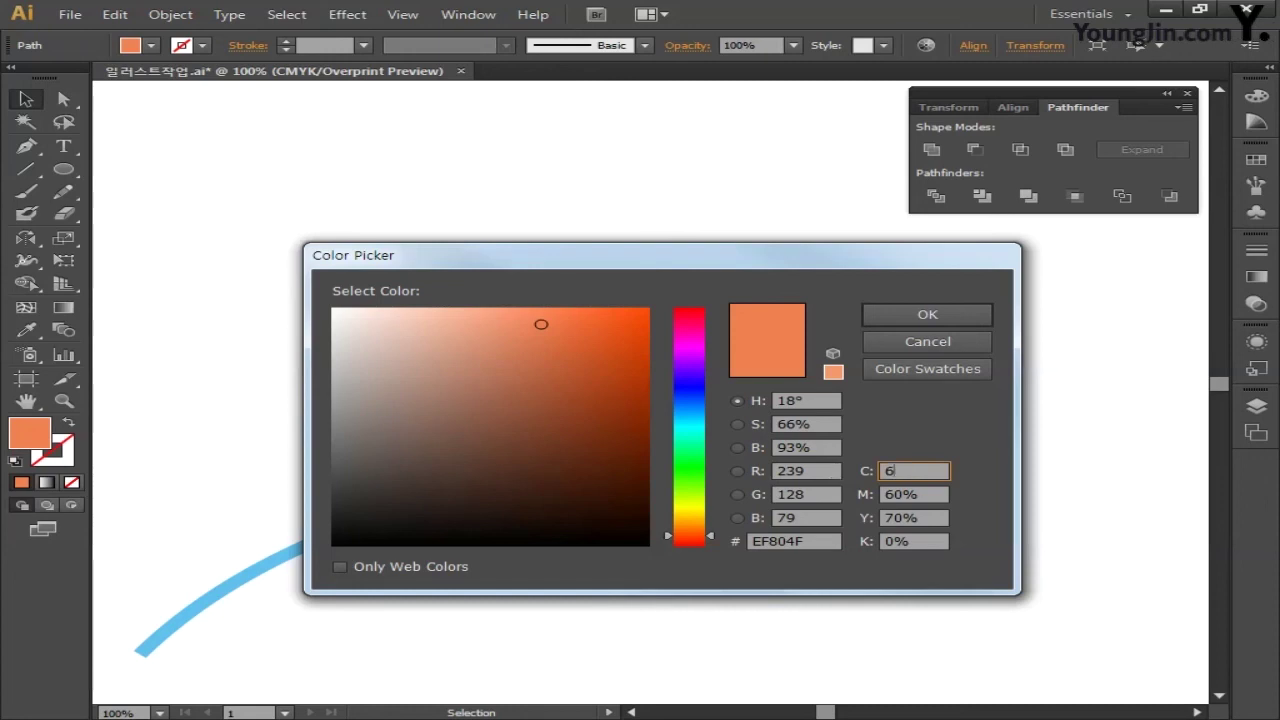
pyautogui.write('5')
pyautogui.press('Tab')
pyautogui.write('5')
pyautogui.press('Tab')
pyautogui.write('0')
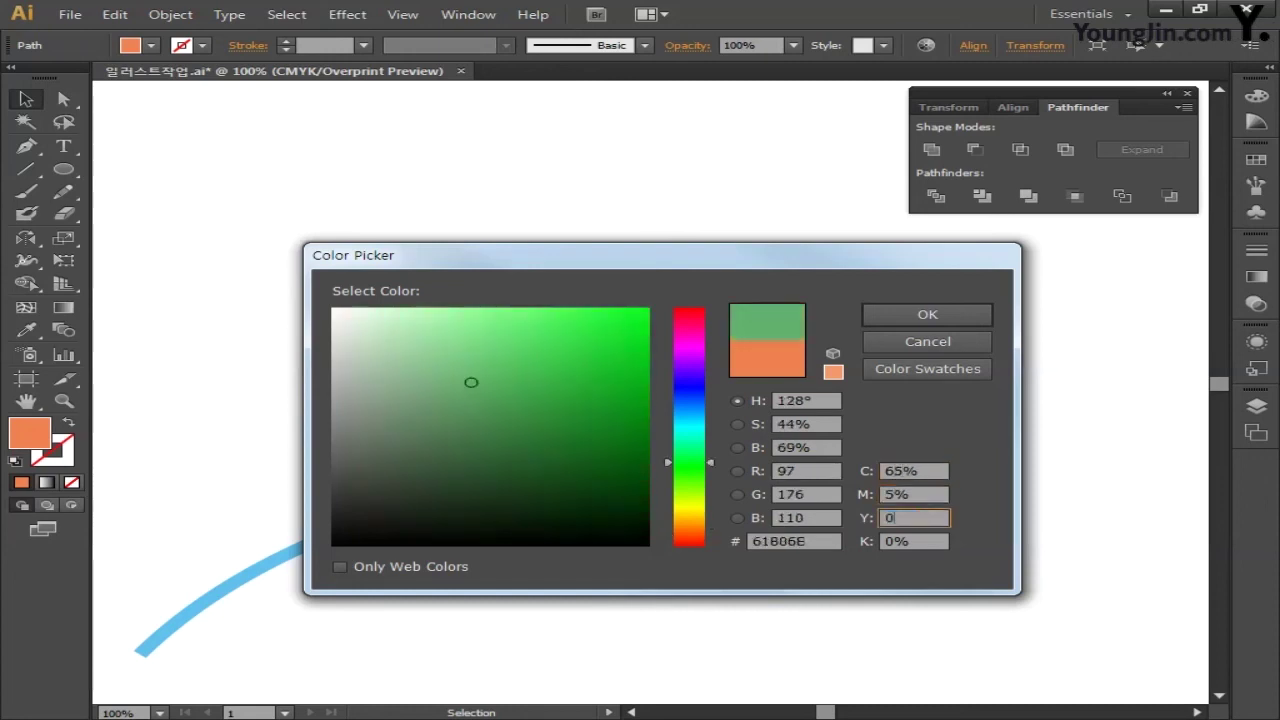
pyautogui.press('Tab')
pyautogui.write('0')
pyautogui.press('Return')
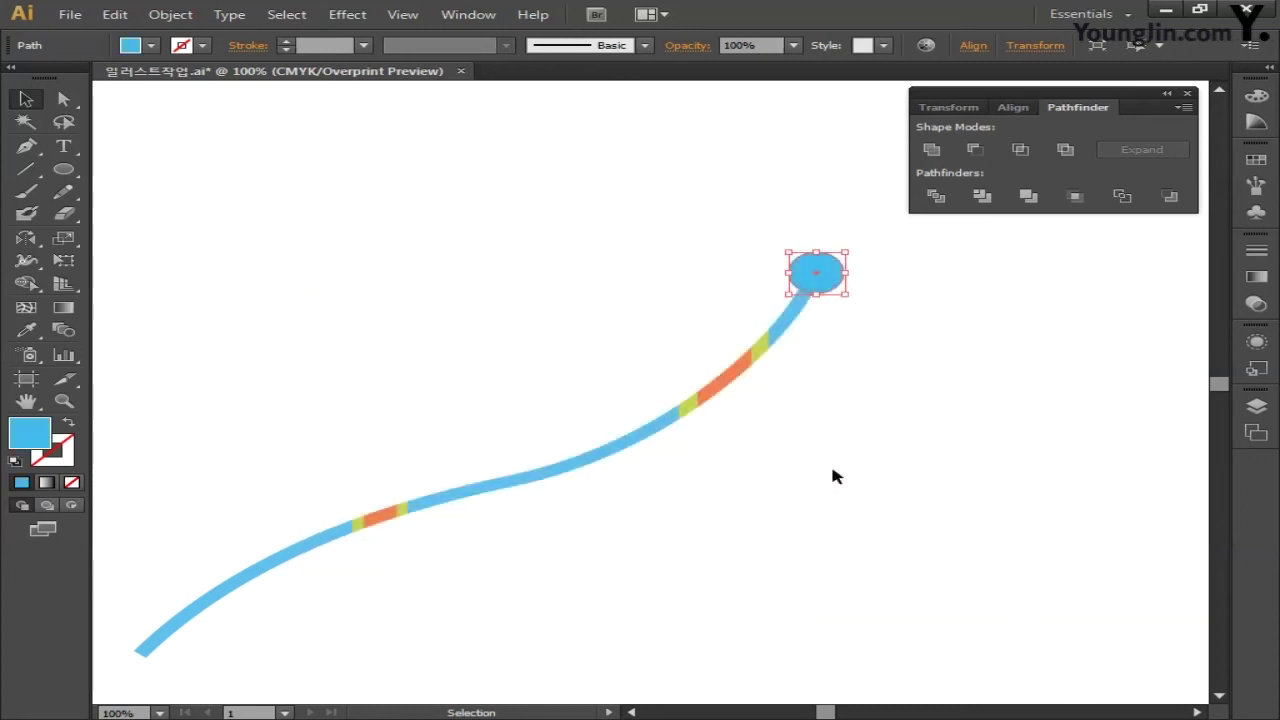
# Create a concentric copy of the blue ellipse scaled uniformly to 80%.
pyautogui.moveTo(646, 286); pyautogui.dragTo(511, 377)
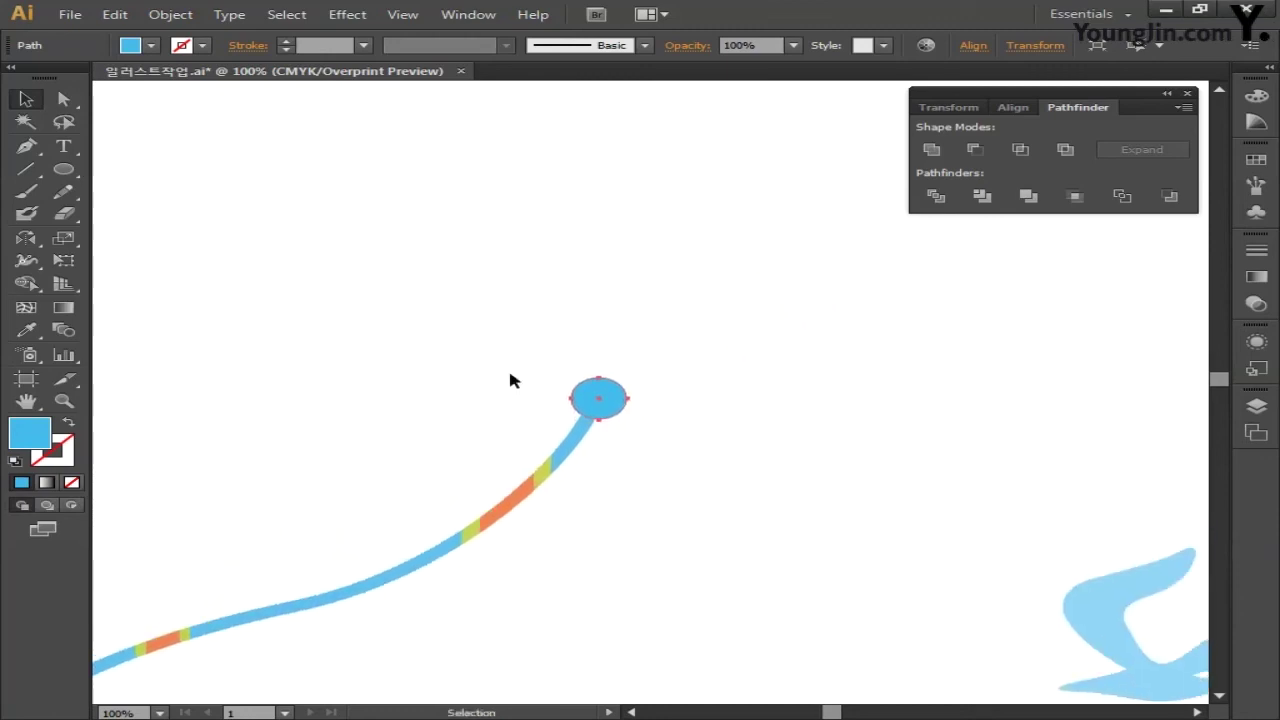
pyautogui.hotkey('ctrl', '=')
pyautogui.hotkey('ctrl', '=')
pyautogui.moveTo(694, 398); pyautogui.dragTo(760, 406)
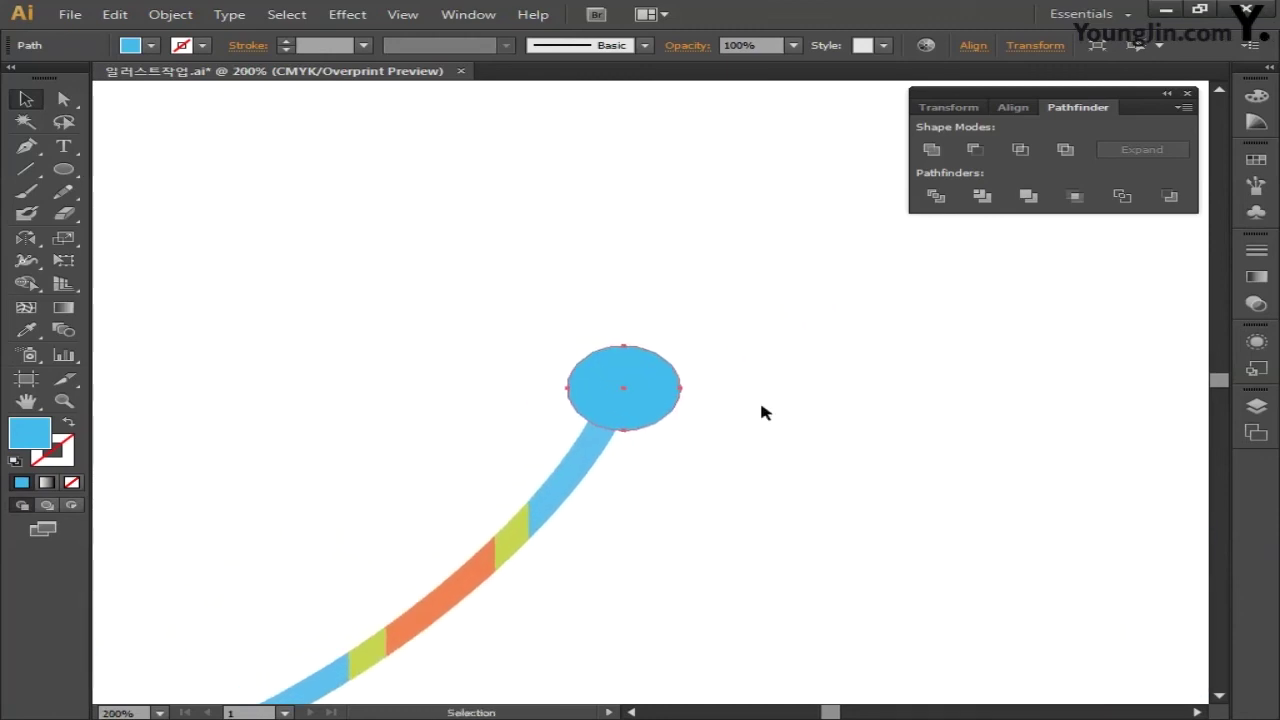
pyautogui.click(64, 239)
pyautogui.doubleClick(64, 239)
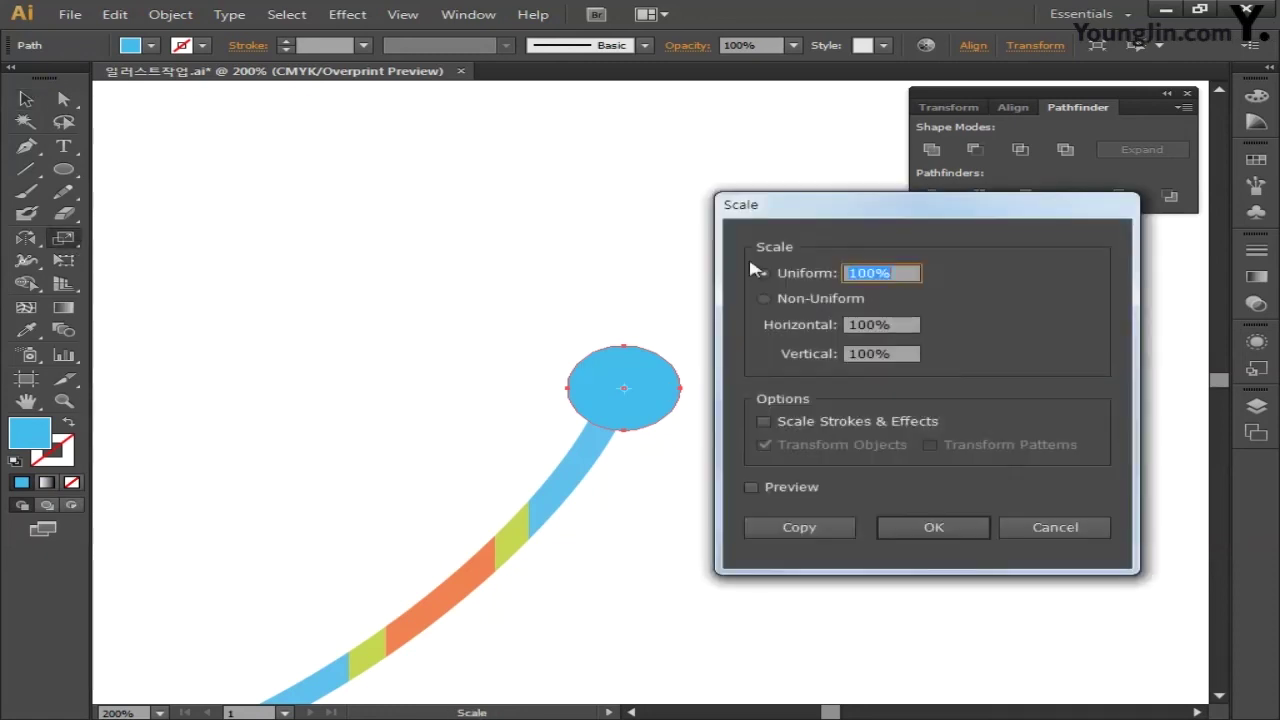
pyautogui.moveTo(894, 208); pyautogui.dragTo(939, 252)
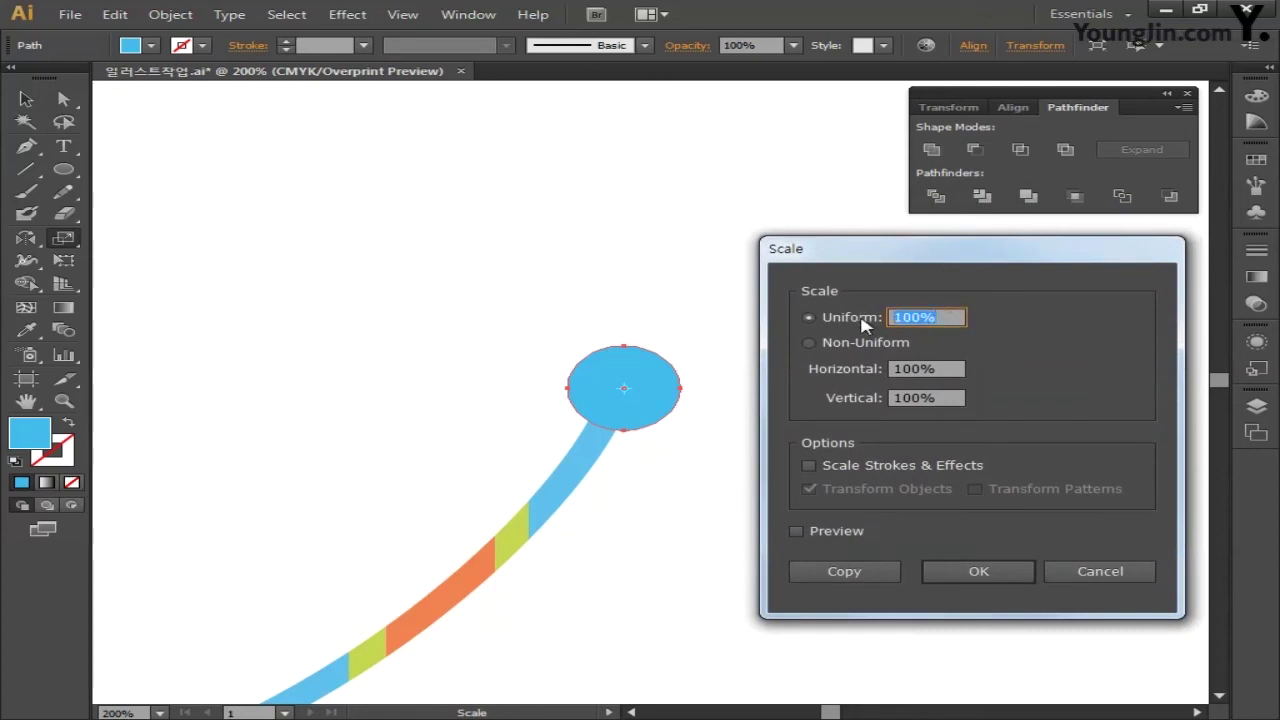
pyautogui.write('80')
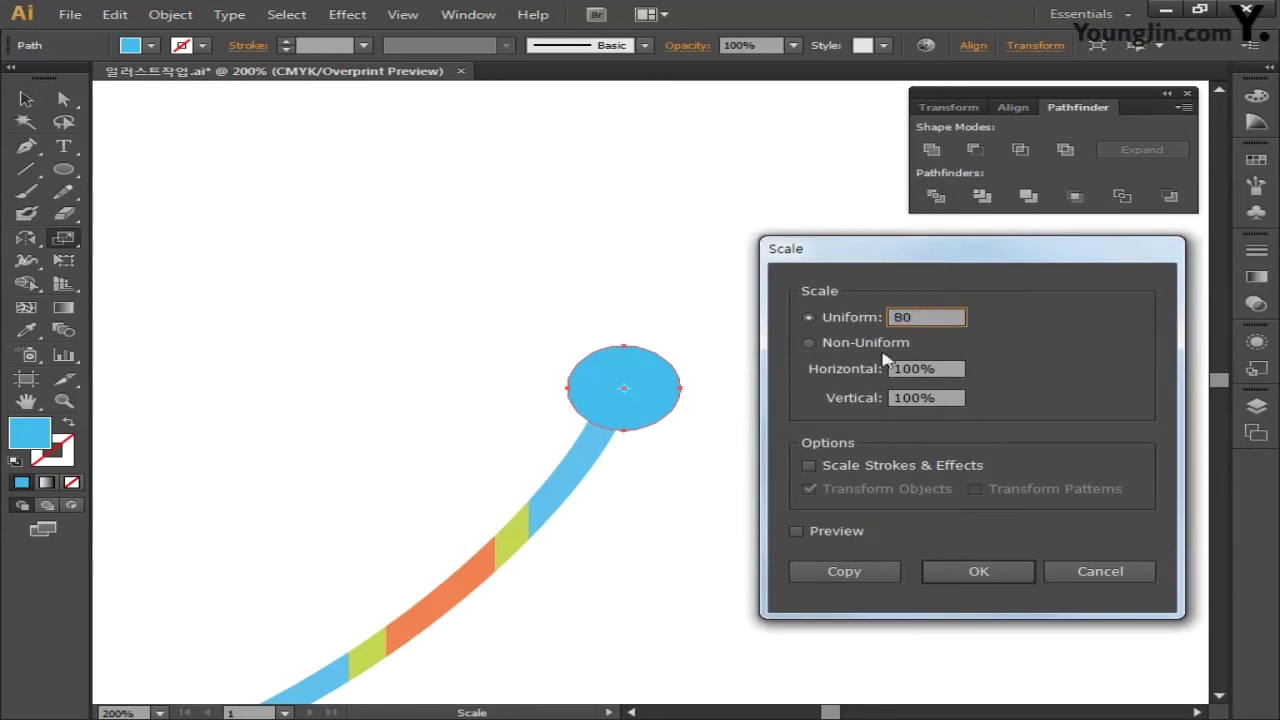
pyautogui.click(850, 569)
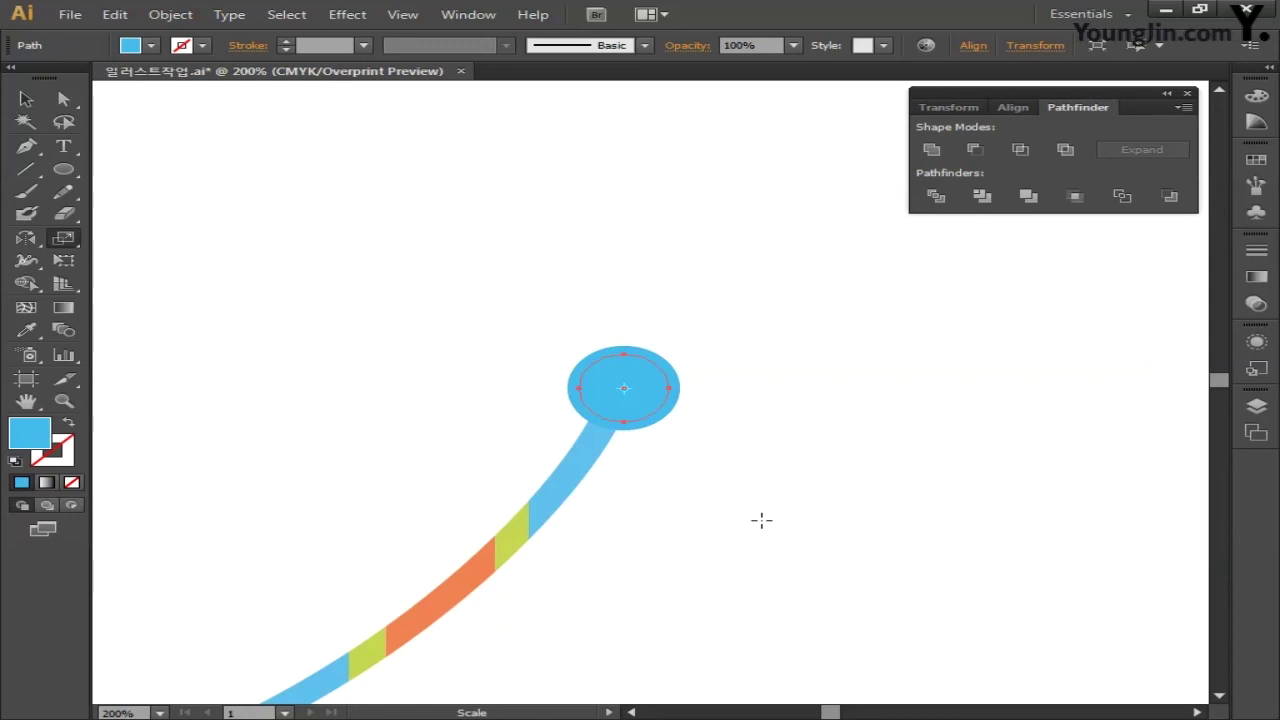
# Set the 80% copy's fill to yellow-green with C 30%, M 0%, Y 80% and K 0%.
pyautogui.doubleClick(44, 434)
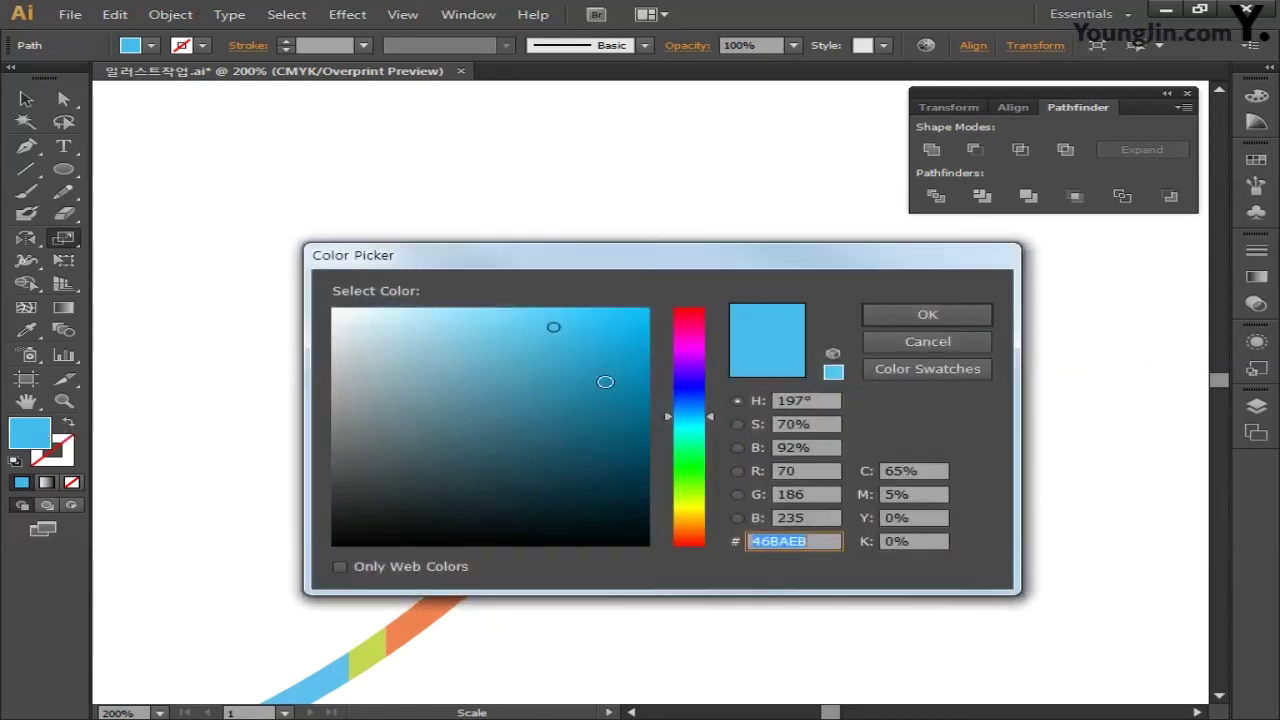
pyautogui.moveTo(644, 260); pyautogui.dragTo(586, 152)
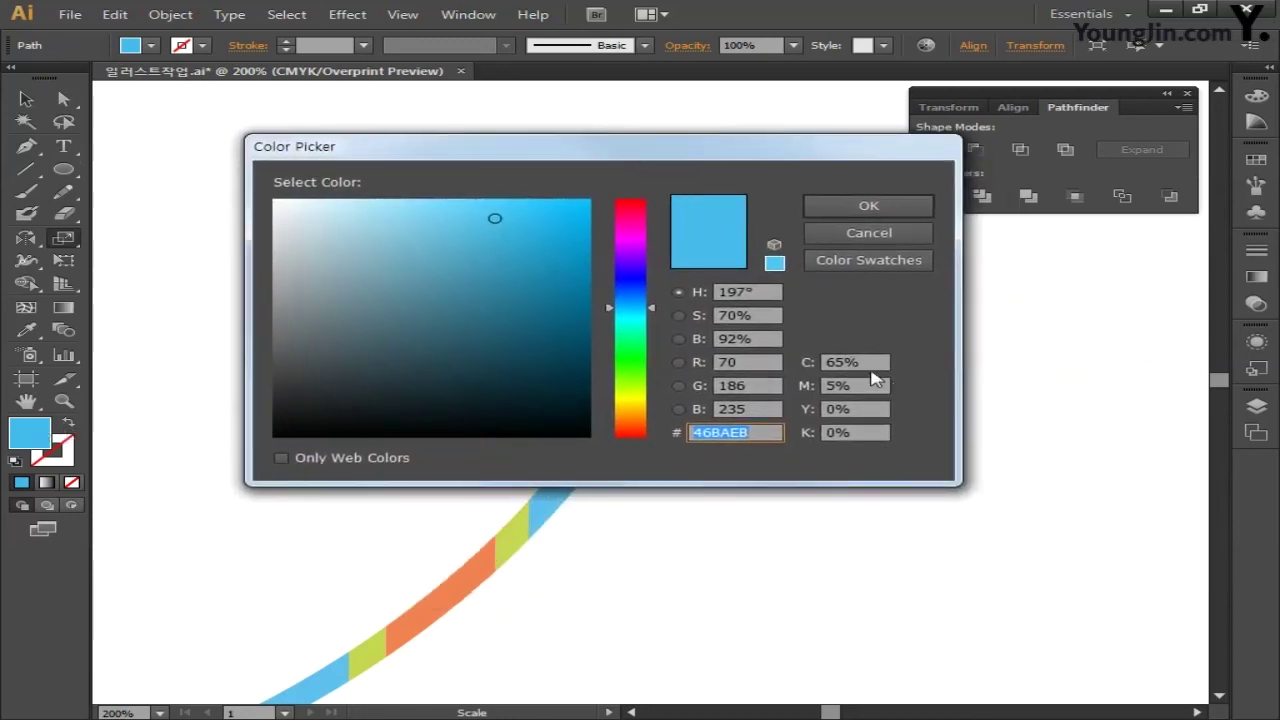
pyautogui.press('Tab')
pyautogui.write('30')
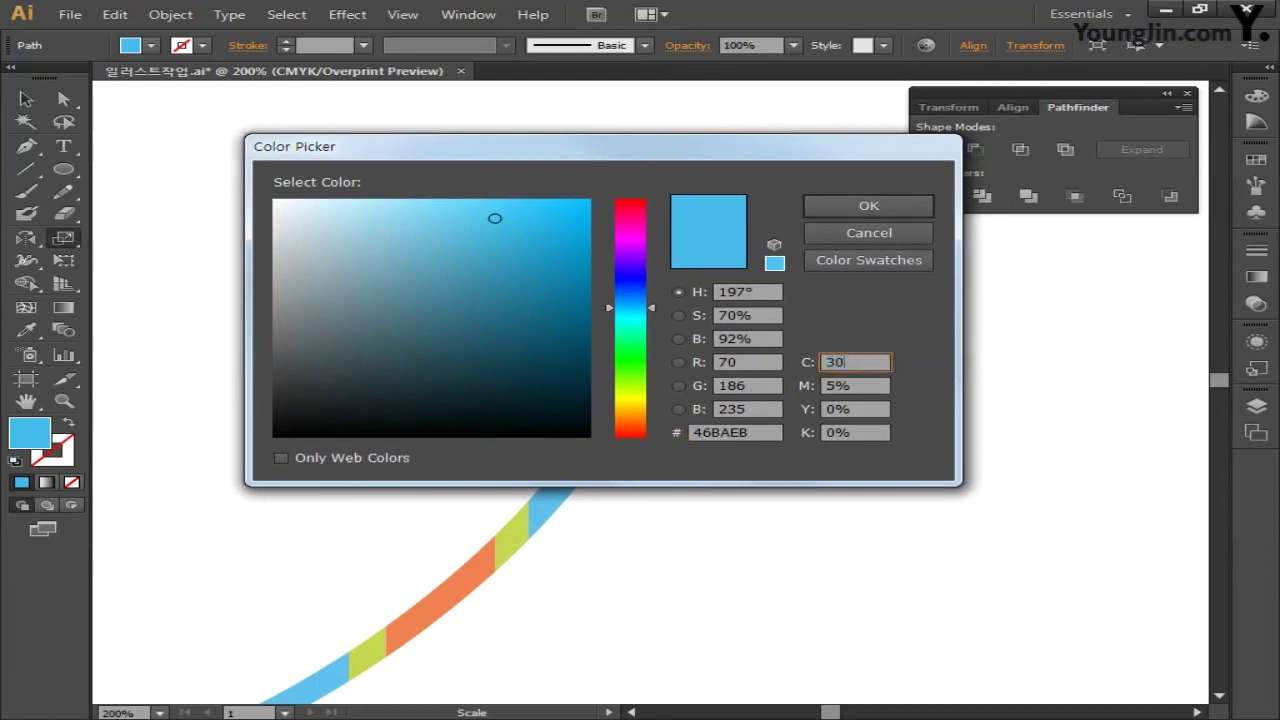
pyautogui.press('Tab')
pyautogui.write('0')
pyautogui.press('Tab')
pyautogui.write('80')
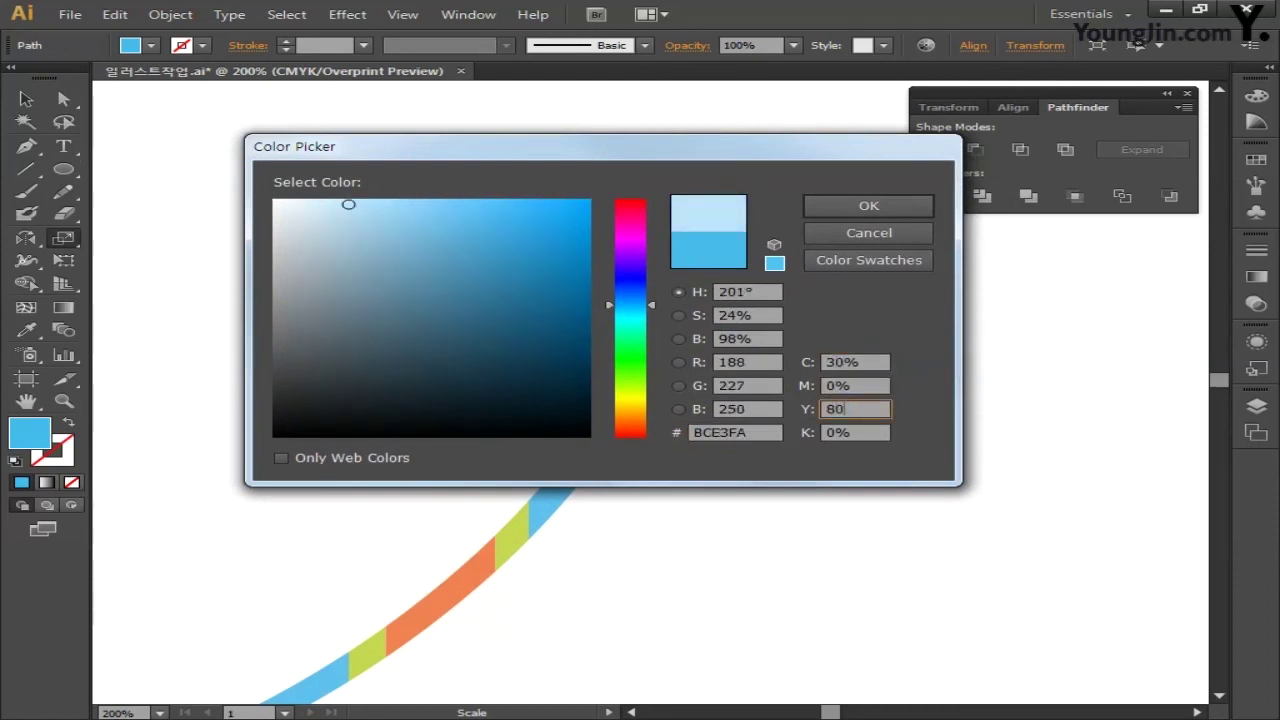
pyautogui.press('Tab')
pyautogui.write('0')
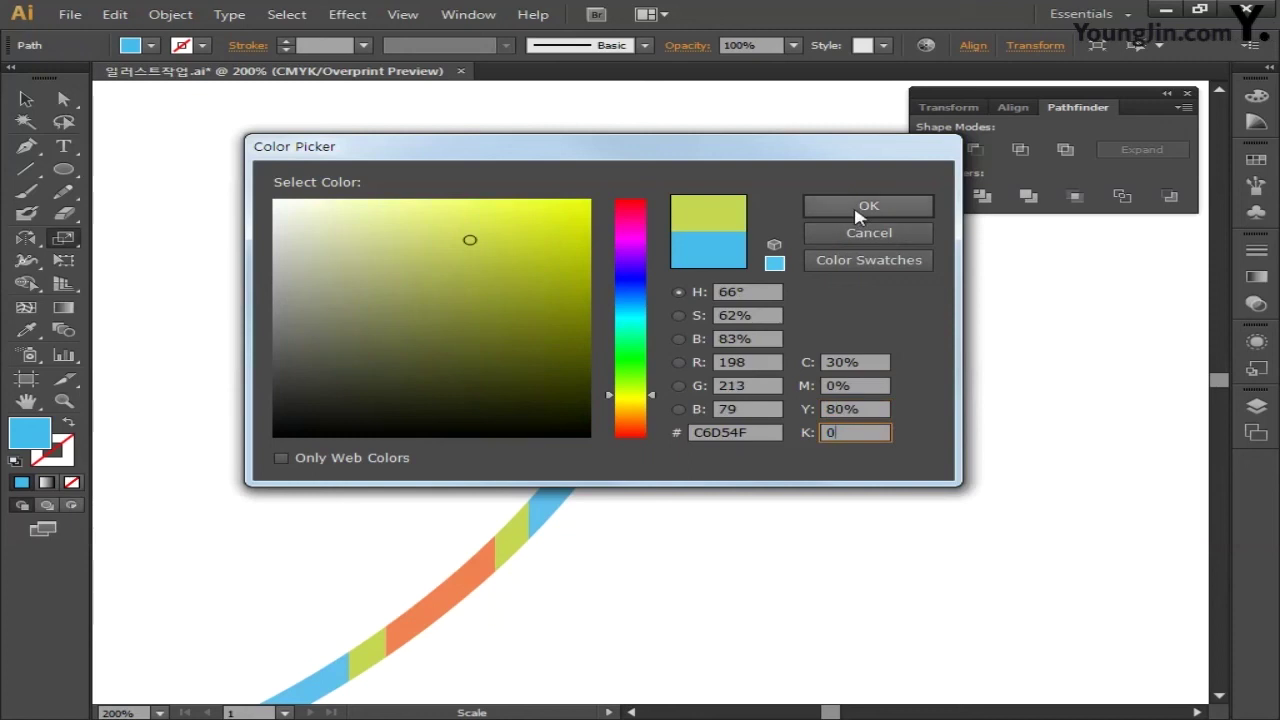
pyautogui.click(862, 206)
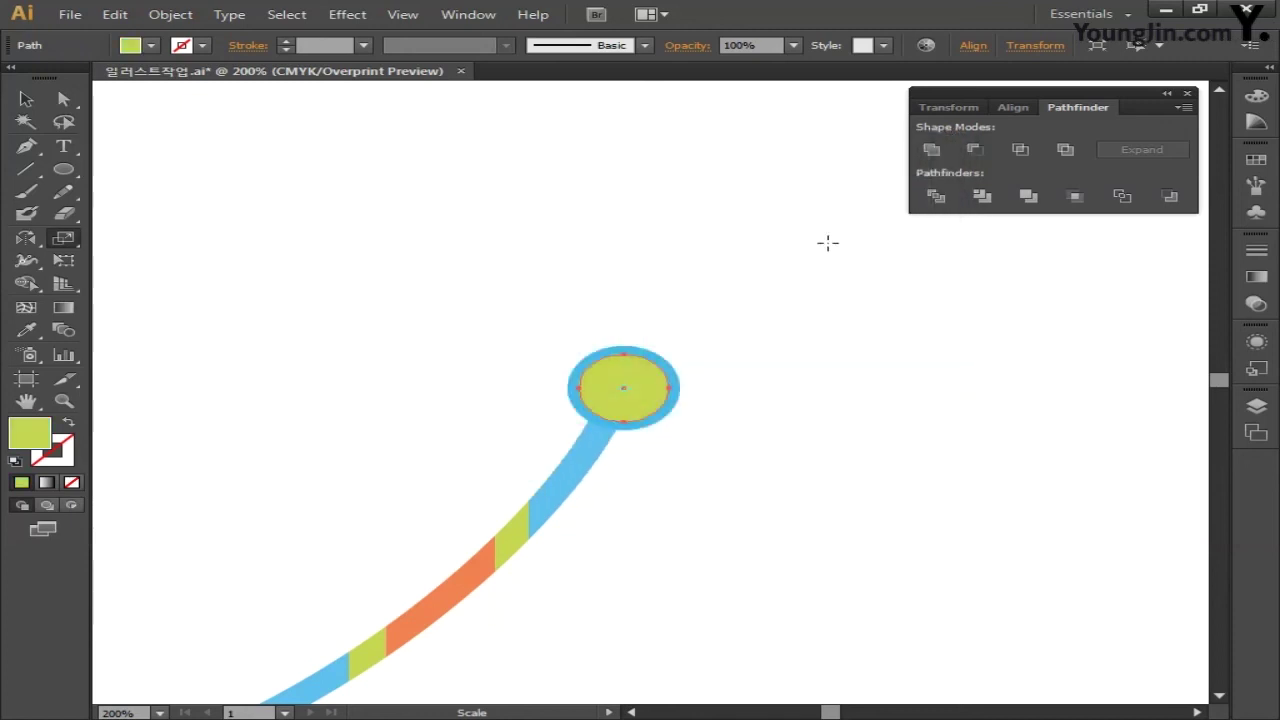
# Create a concentric copy of the yellow-green ellipse scaled uniformly to 60%.
pyautogui.doubleClick(63, 238)
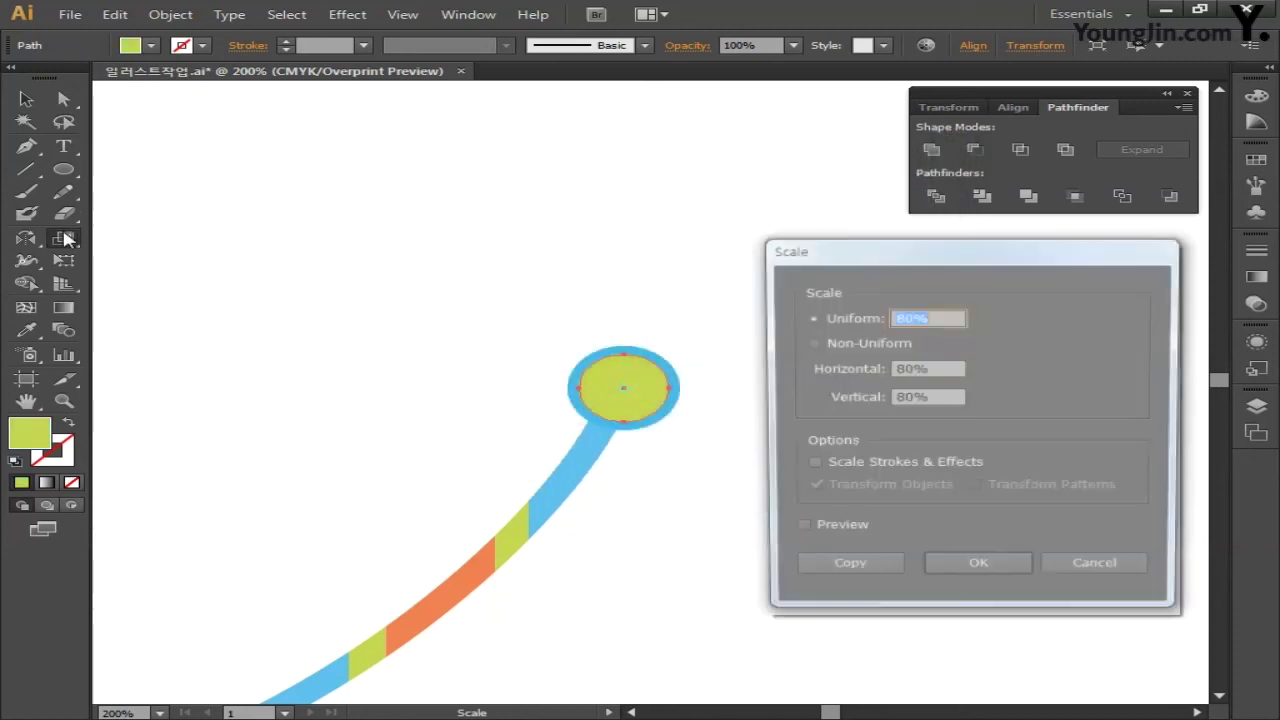
pyautogui.moveTo(918, 260); pyautogui.dragTo(913, 279)
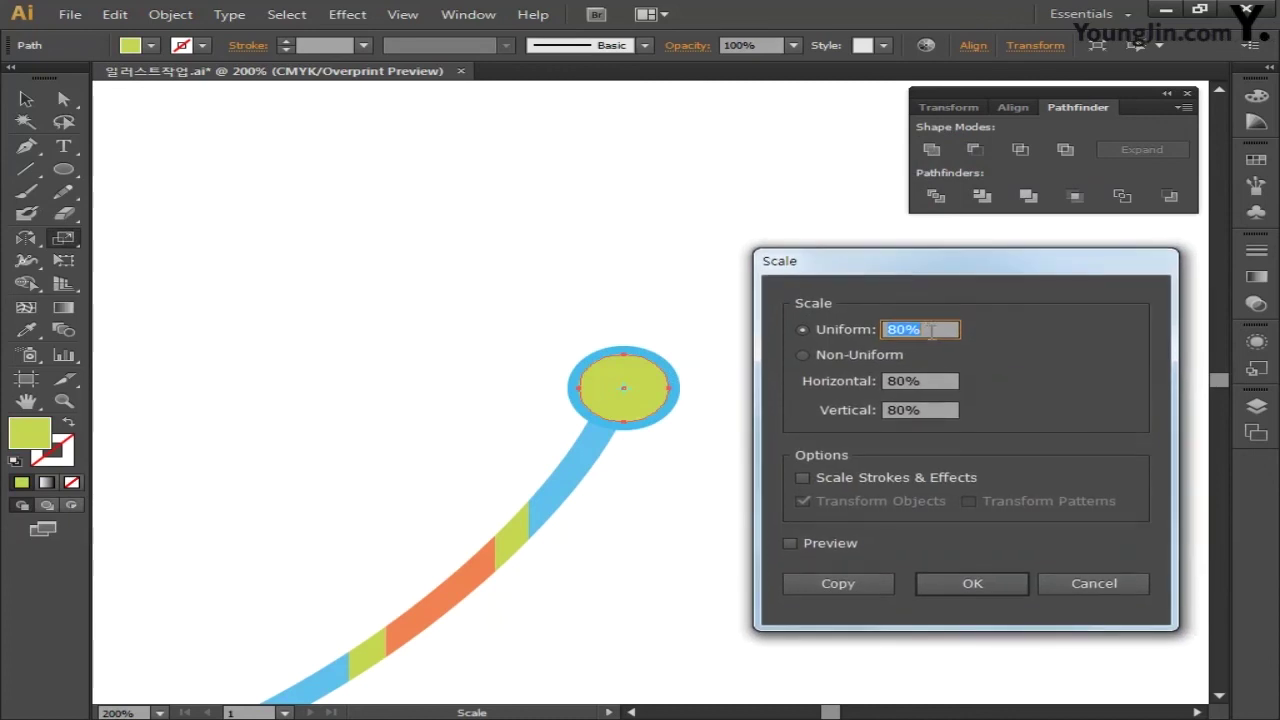
pyautogui.write('60')
pyautogui.click(850, 581)
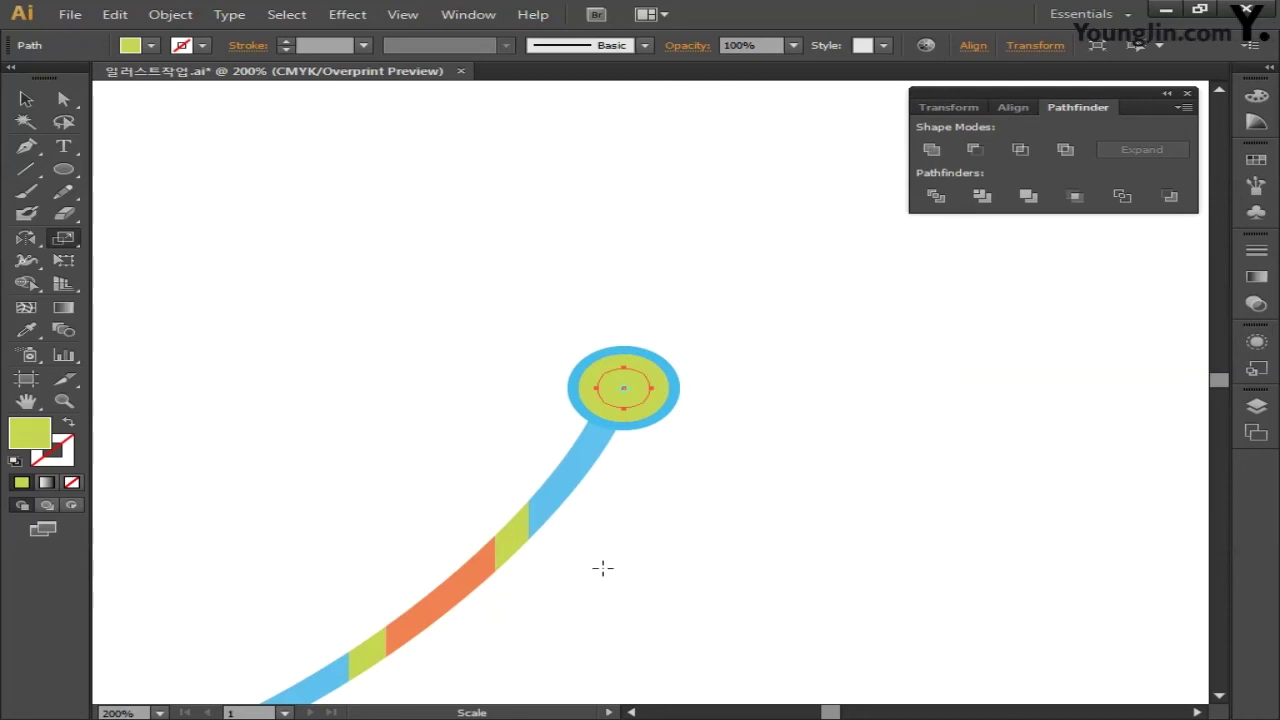
# Set the innermost ellipse's fill to orange with C 0%, M 60%, Y 70% and K 0%, and deselect it.
pyautogui.doubleClick(32, 446)
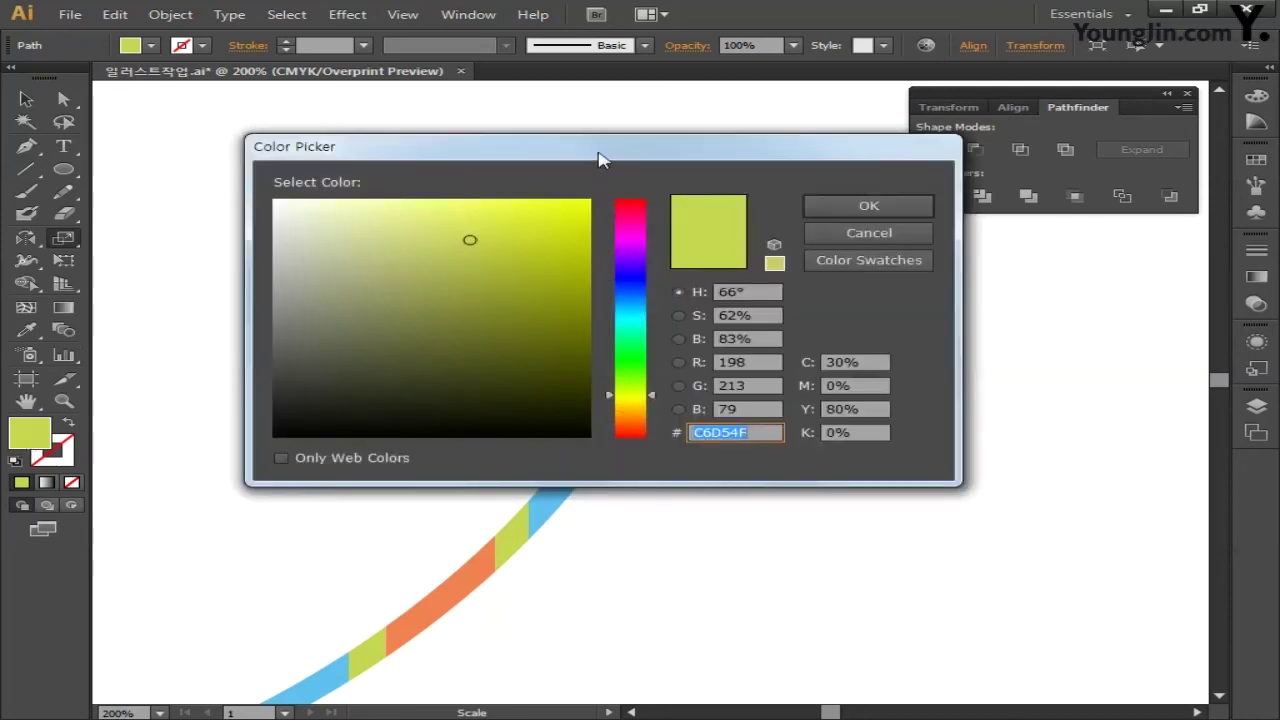
pyautogui.moveTo(600, 158); pyautogui.dragTo(915, 186)
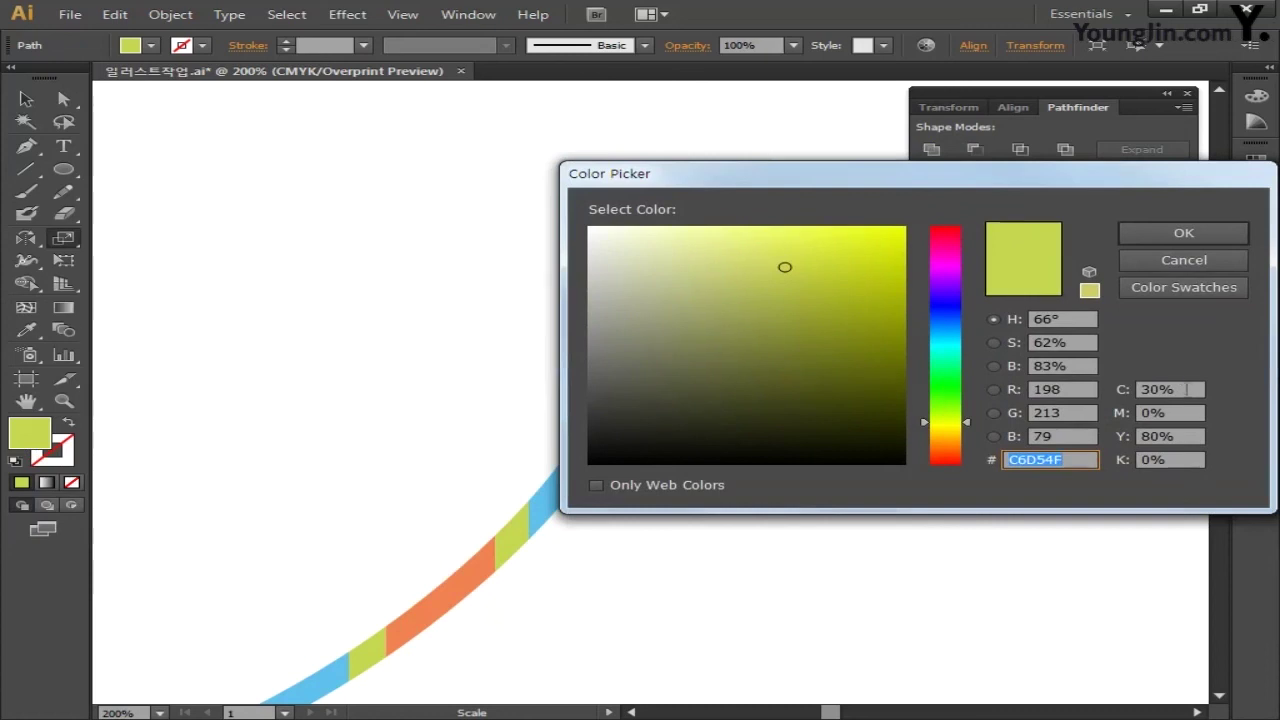
pyautogui.click(1187, 389)
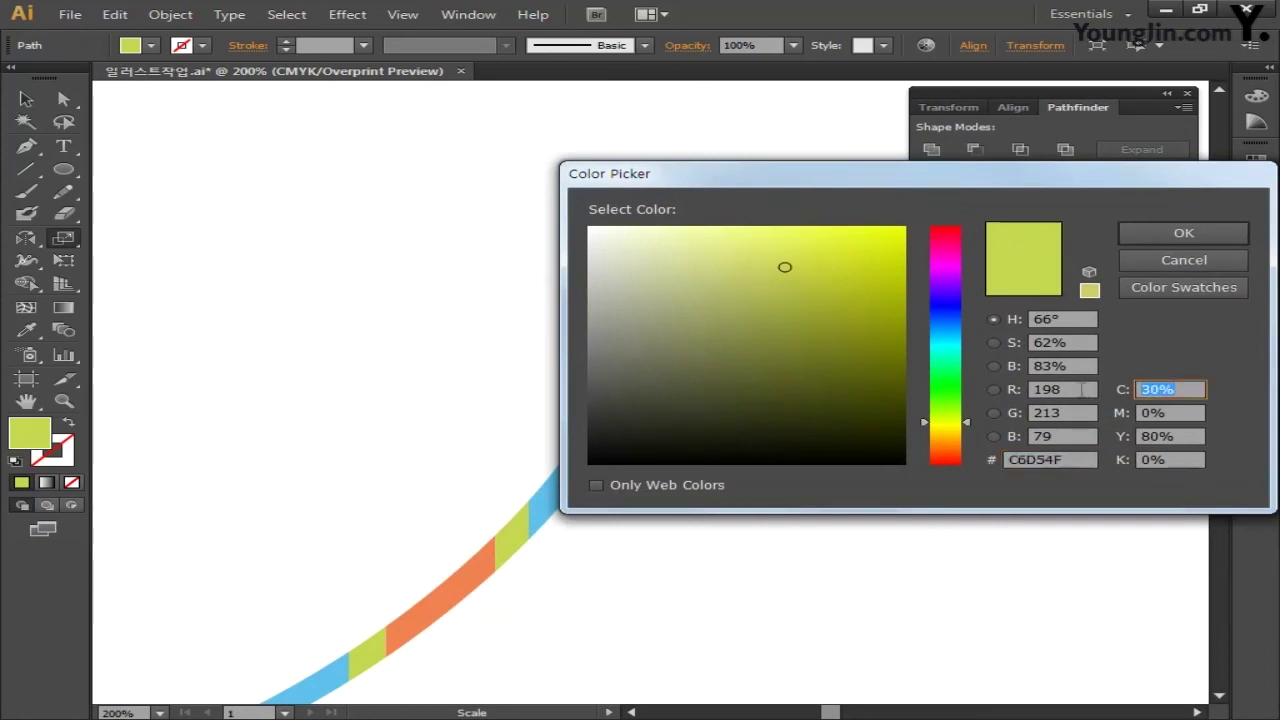
pyautogui.write('0')
pyautogui.press('Tab')
pyautogui.write('60')
pyautogui.press('Tab')
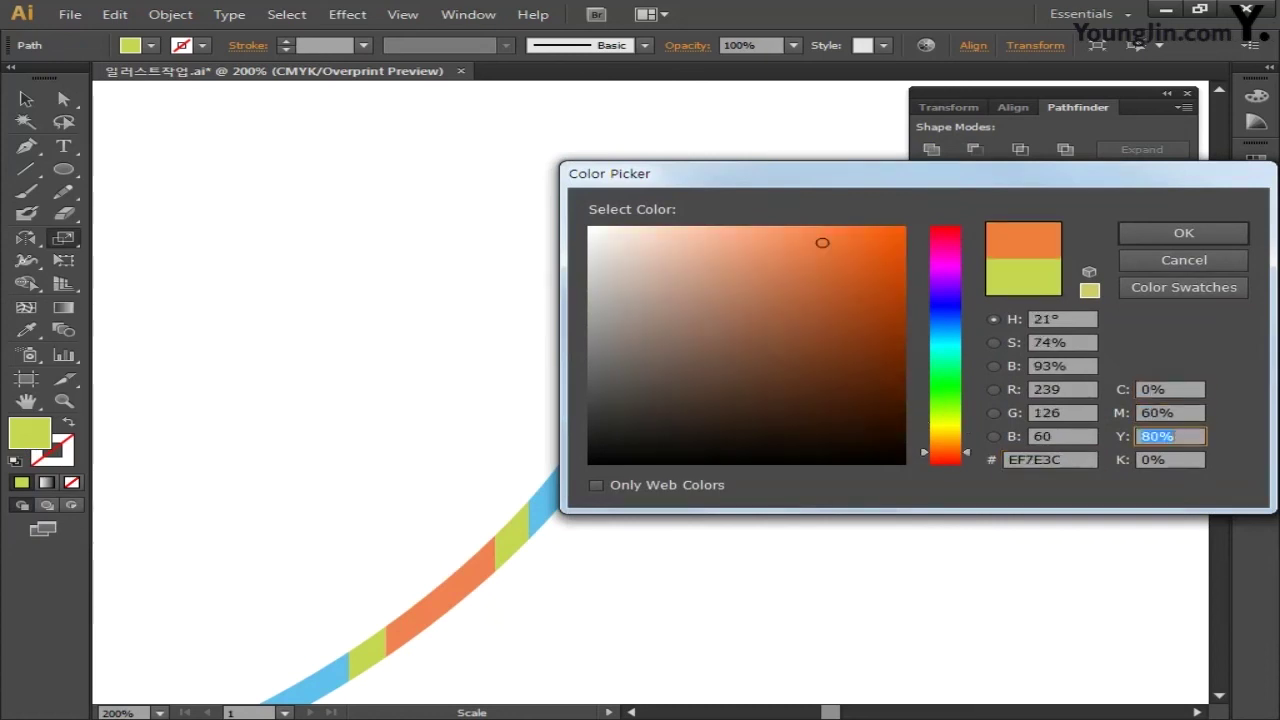
pyautogui.write('70')
pyautogui.press('Tab')
pyautogui.write('0')
pyautogui.press('Return')
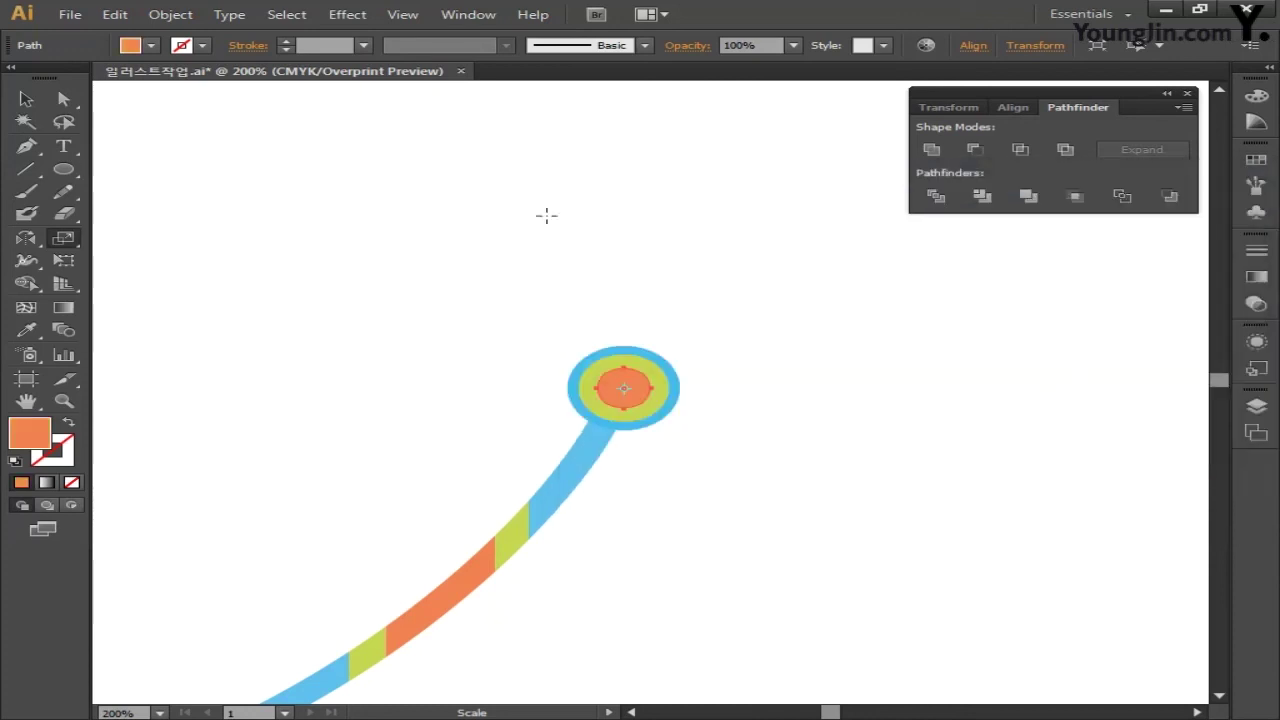
pyautogui.click(25, 99)
pyautogui.click(360, 237)
pyautogui.moveTo(360, 237); pyautogui.dragTo(615, 294)
pyautogui.hotkey('ctrl', '-')
pyautogui.hotkey('ctrl', '-')
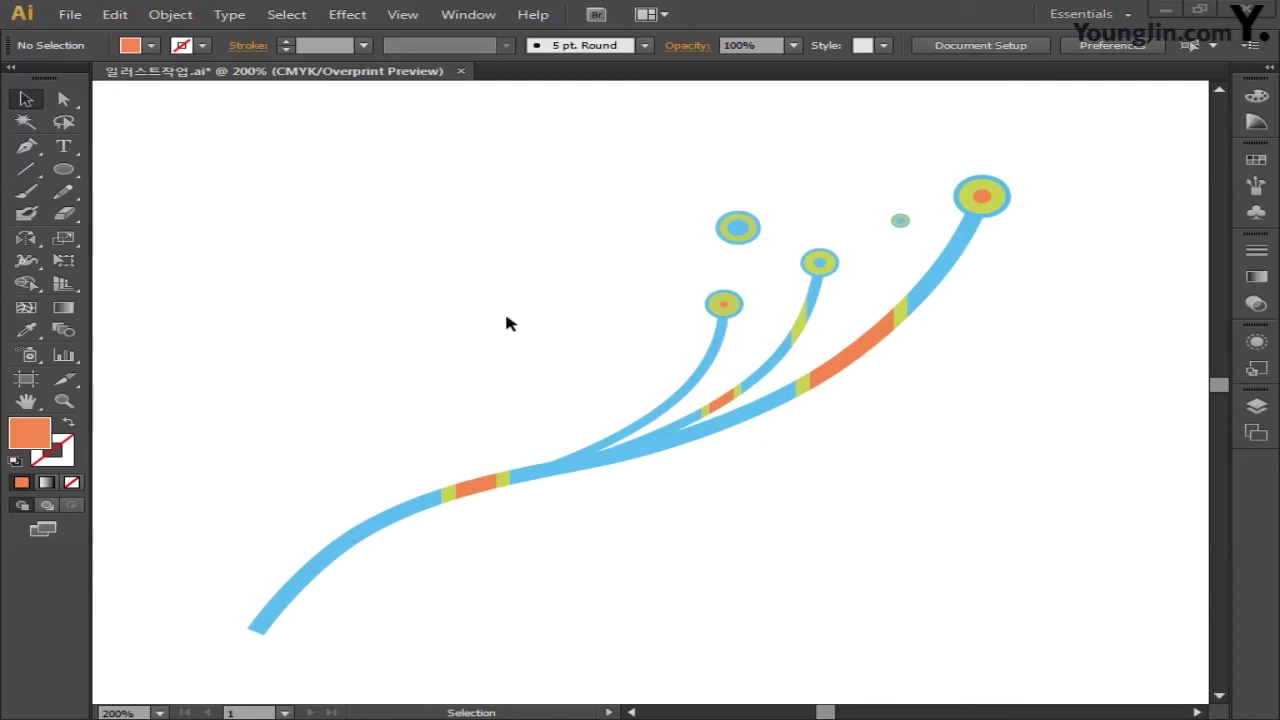
pyautogui.press('space')
pyautogui.moveTo(354, 343); pyautogui.dragTo(594, 343)
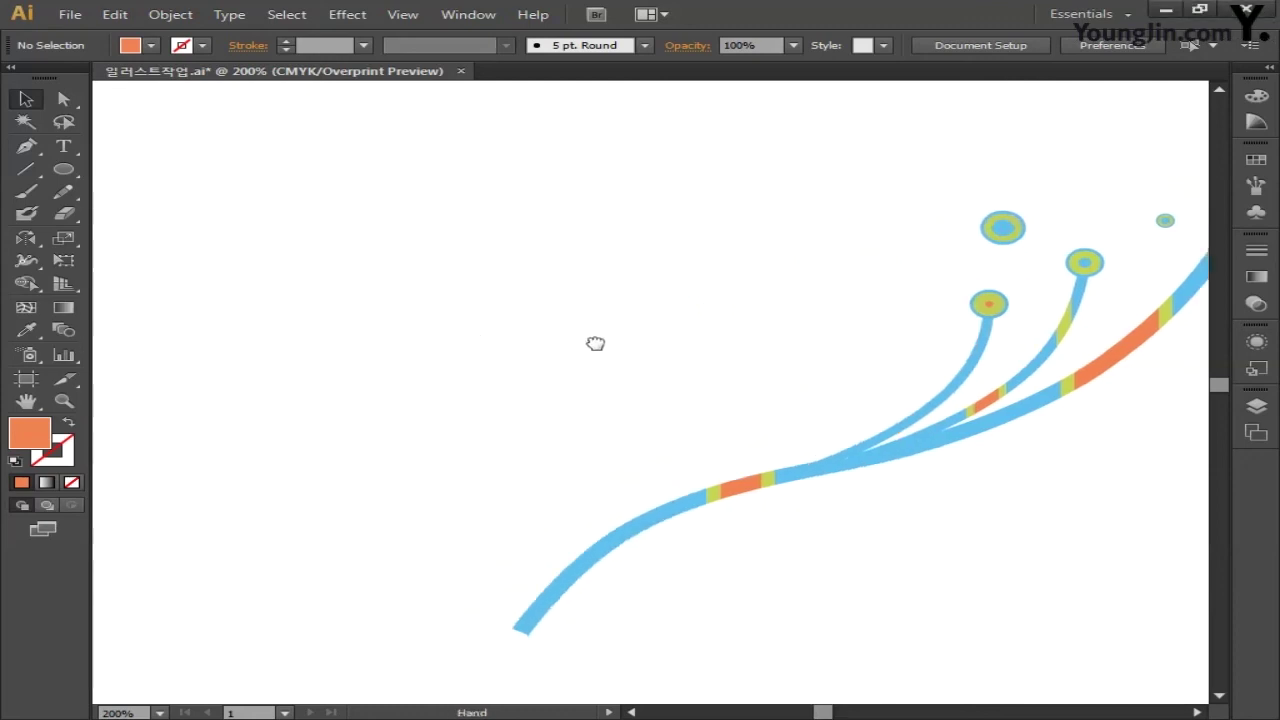
# Draw a large horizontal ellipse on an empty area beside the blue curves.
pyautogui.moveTo(452, 348); pyautogui.dragTo(688, 350)
pyautogui.moveTo(531, 351)
pyautogui.mouseDown()
pyautogui.moveTo(688, 352)
pyautogui.moveTo(640, 351)
pyautogui.mouseUp()
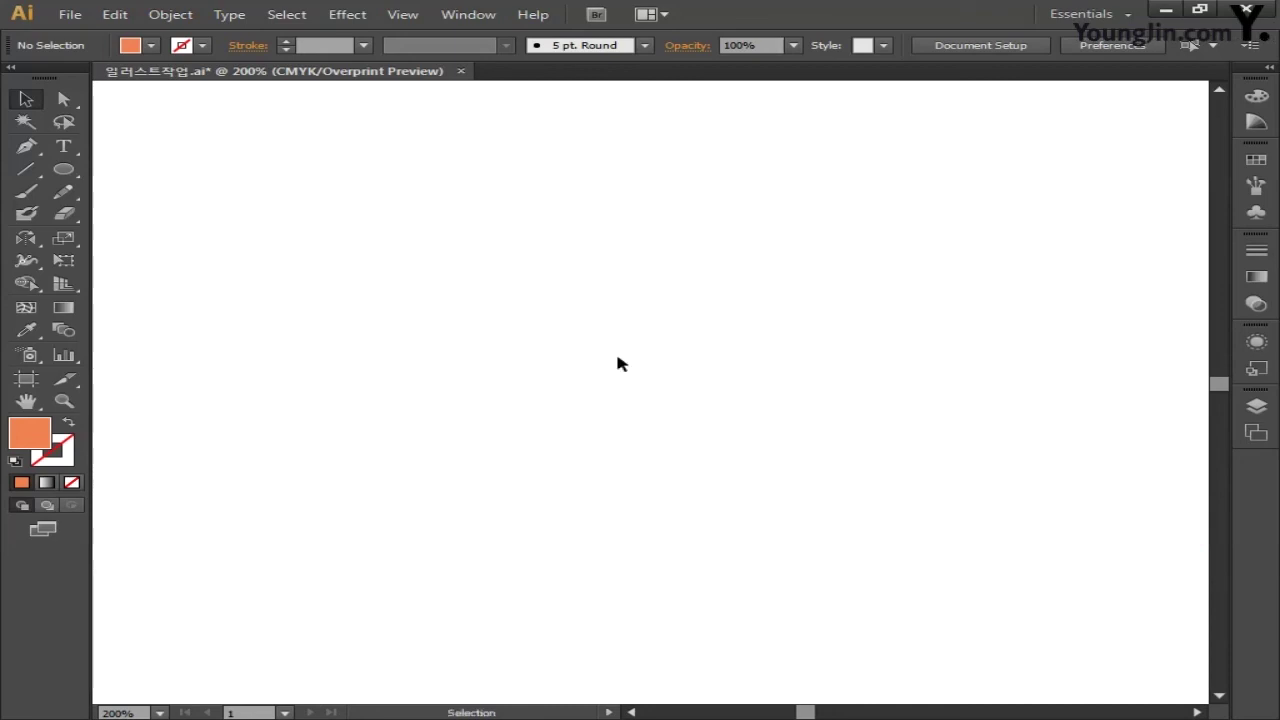
pyautogui.click(63, 170)
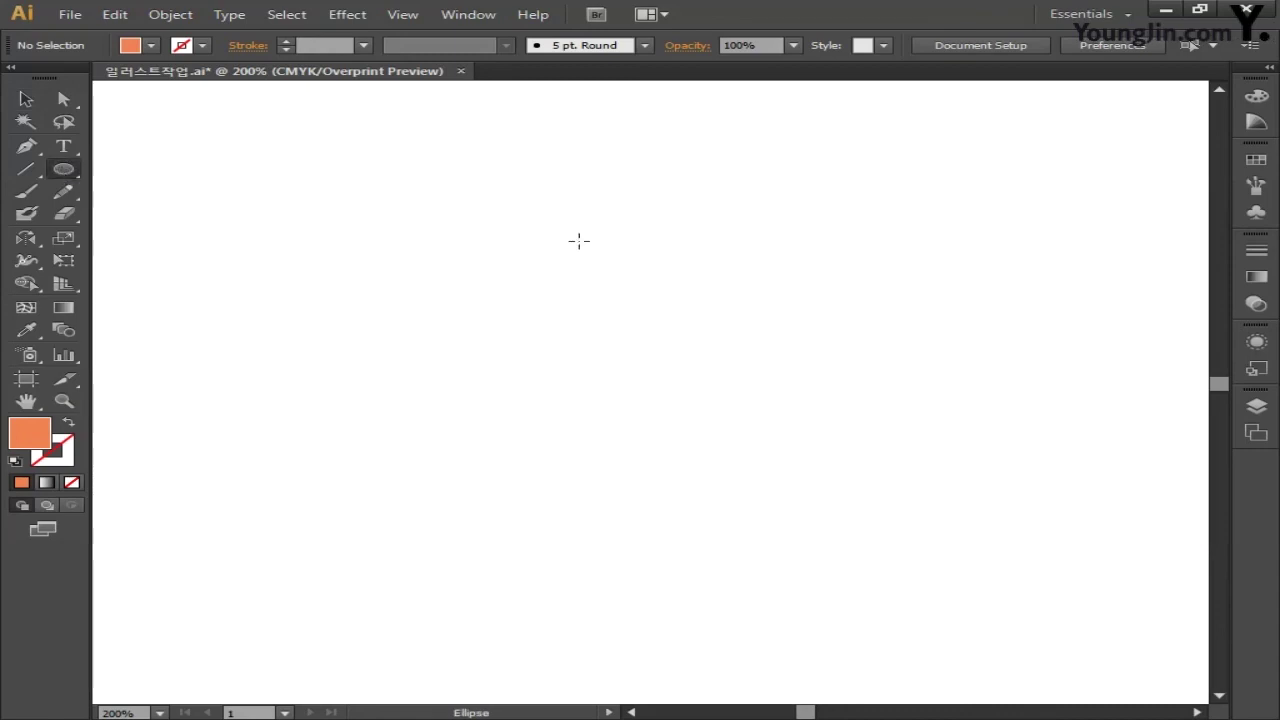
pyautogui.moveTo(430, 224); pyautogui.dragTo(890, 542)
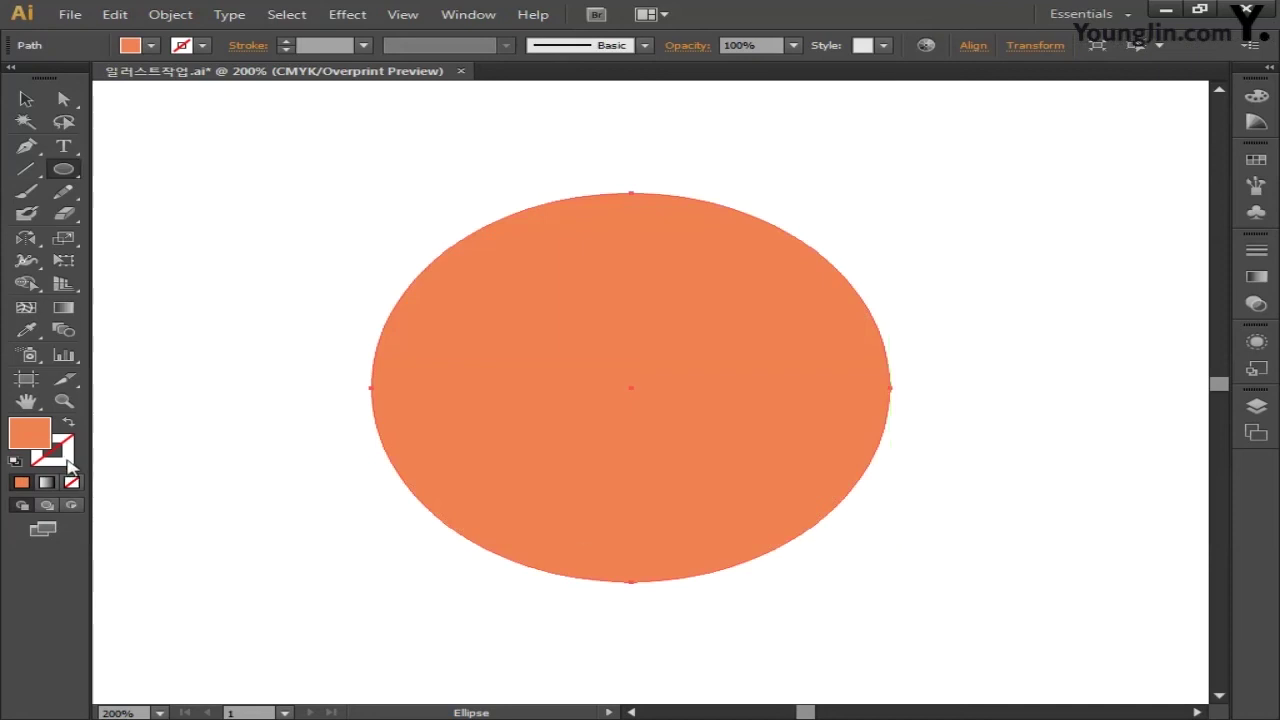
# Apply a radial gradient fill to the large ellipse.
pyautogui.click(65, 308)
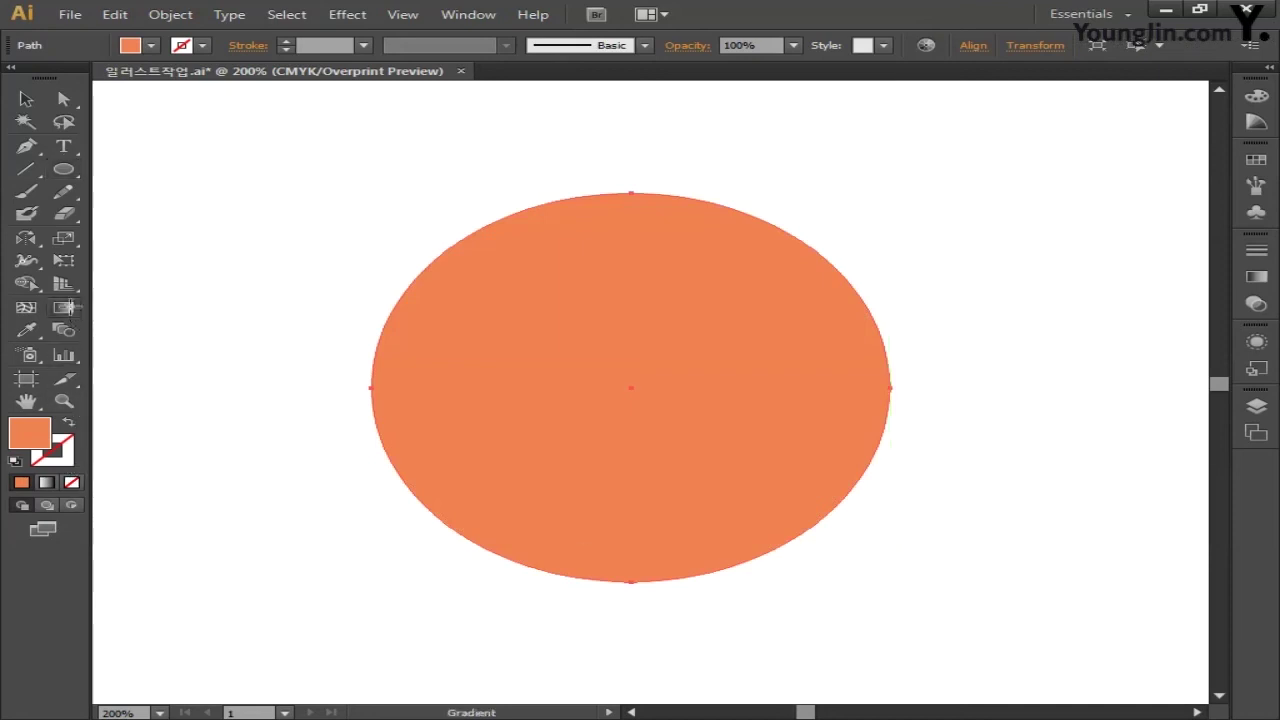
pyautogui.doubleClick(65, 308)
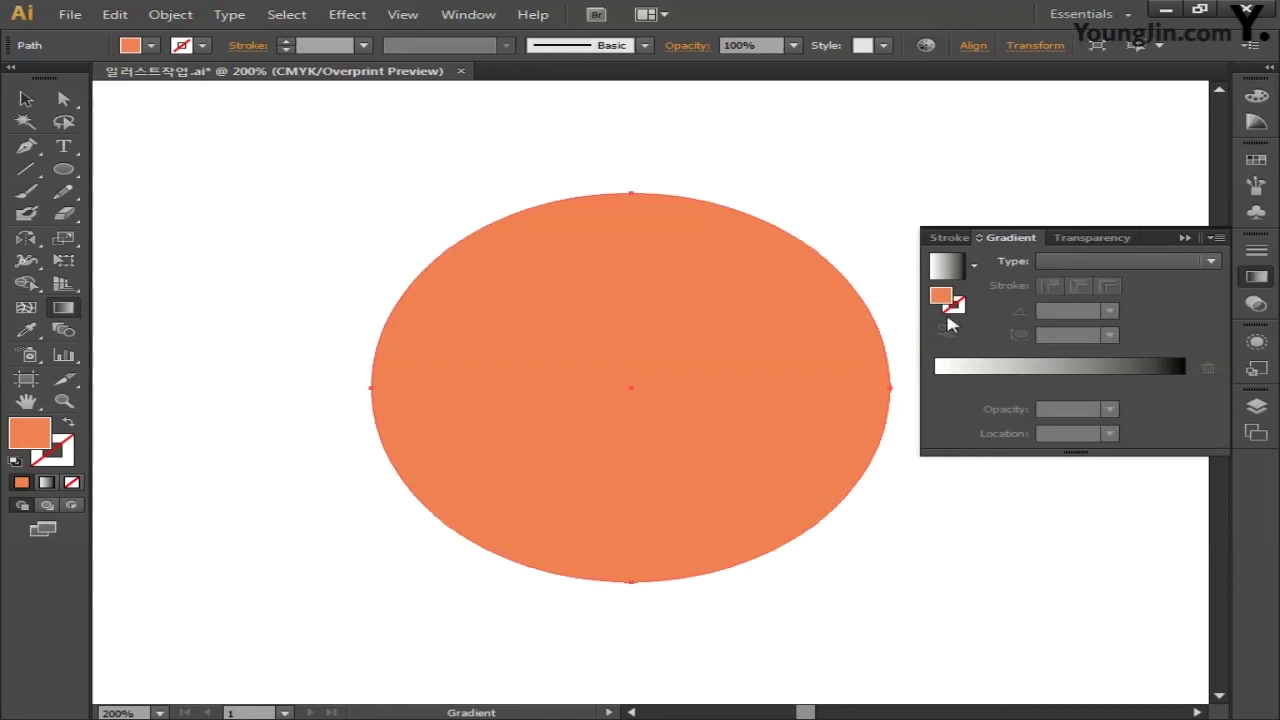
pyautogui.click(1157, 260)
pyautogui.click(1077, 301)
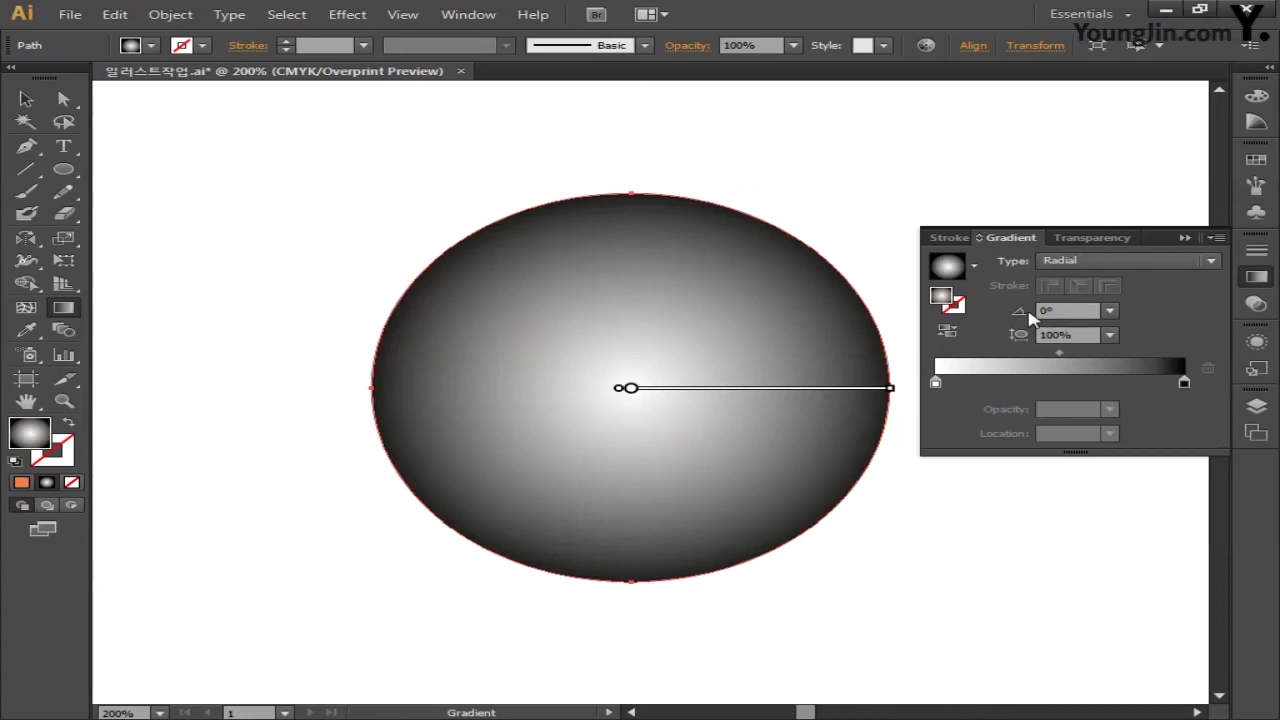
# Switch the gradient's white center stop to CMYK with all values at 0% and set its opacity to 0%.
pyautogui.doubleClick(936, 383)
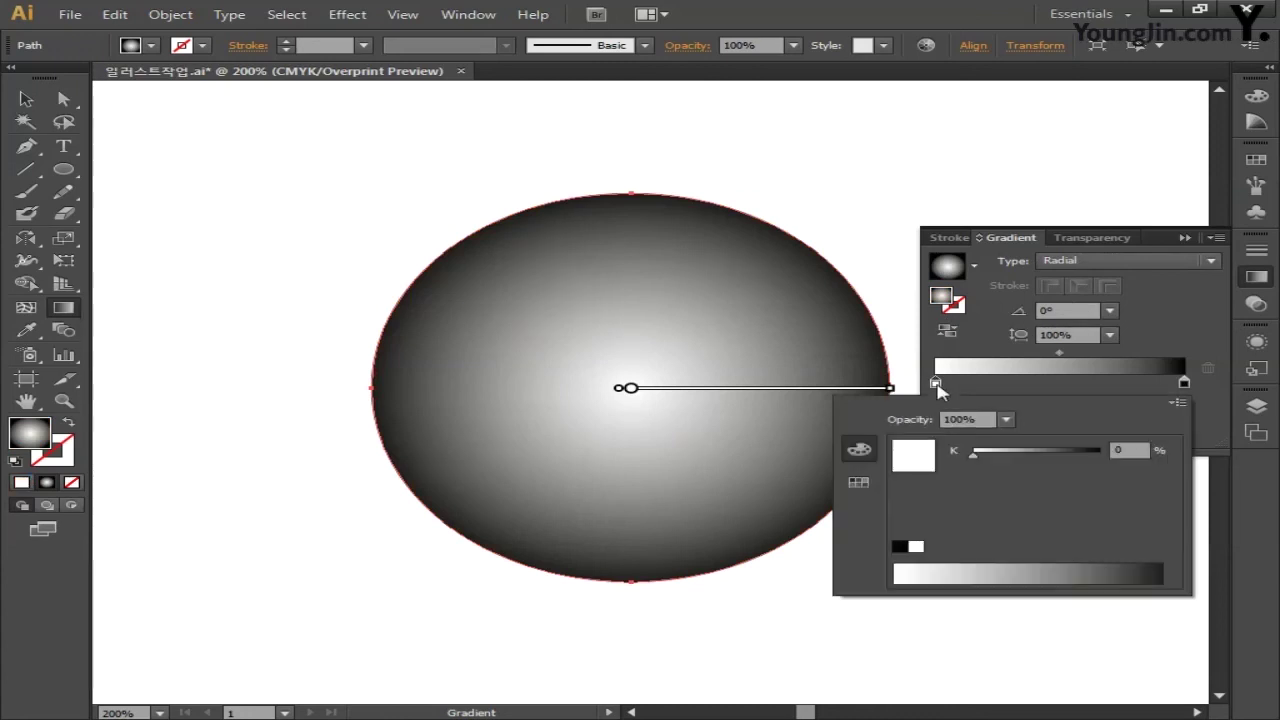
pyautogui.click(1177, 404)
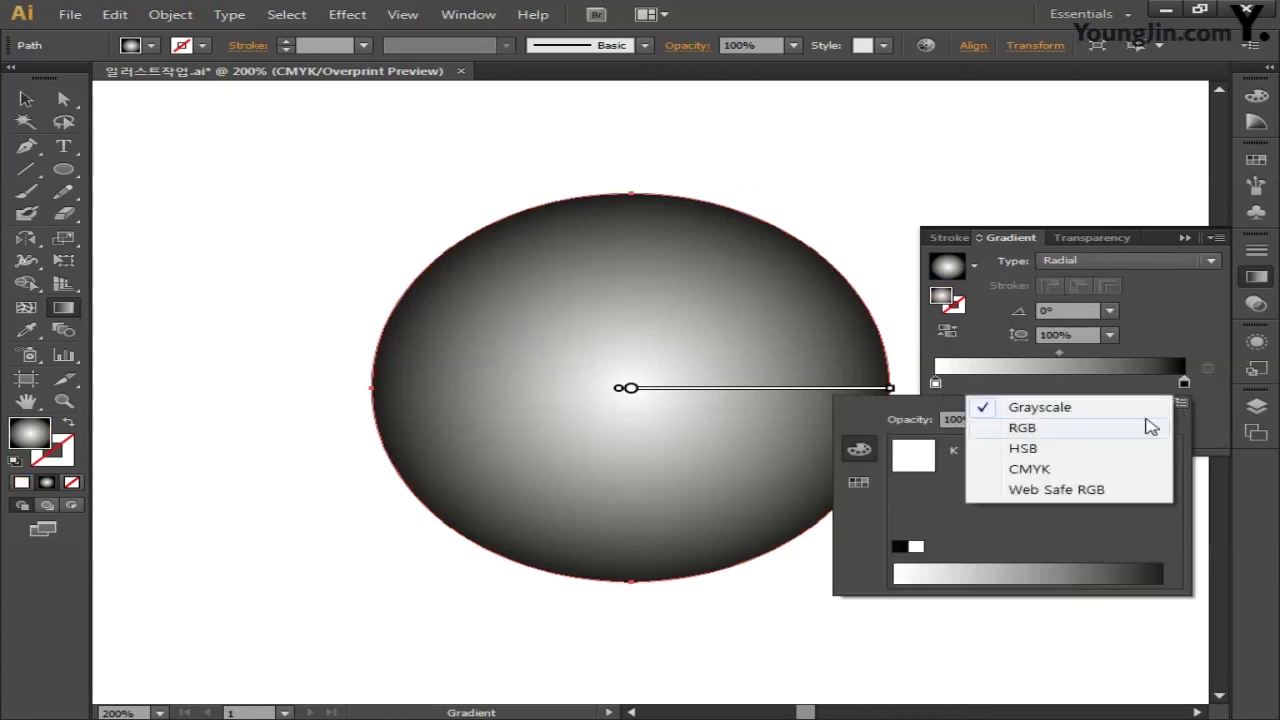
pyautogui.click(1049, 471)
pyautogui.click(1131, 449)
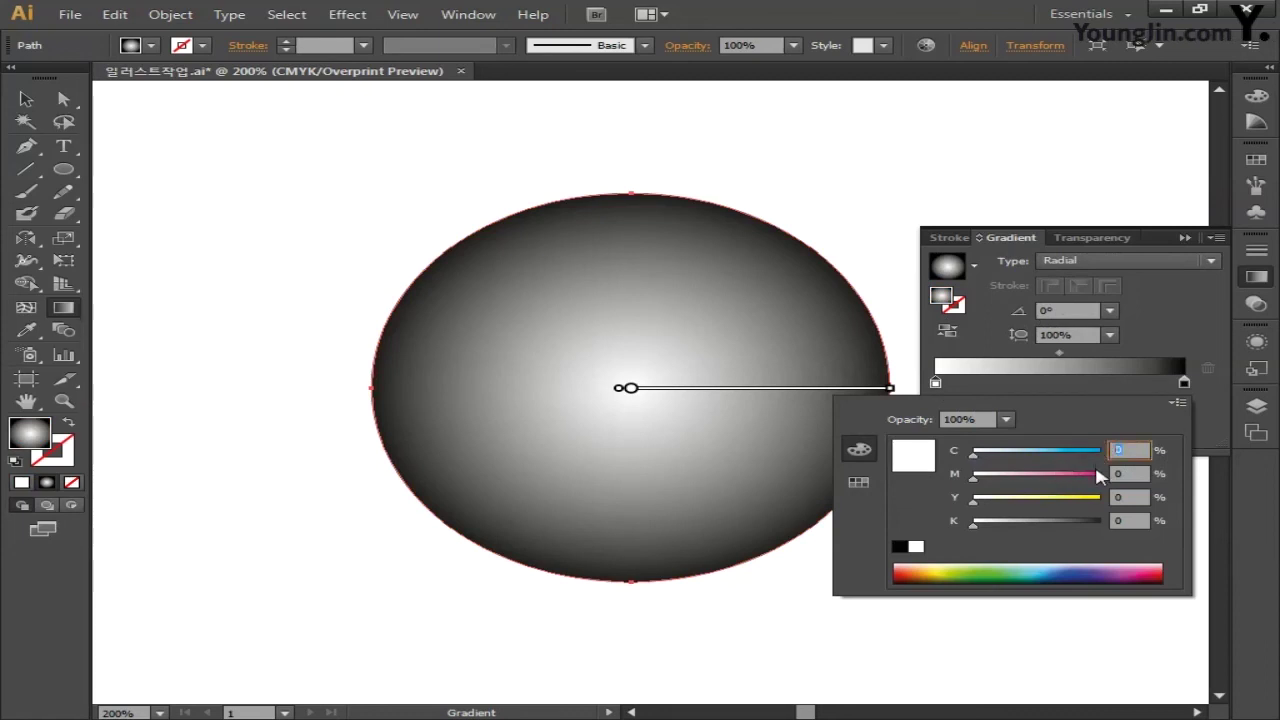
pyautogui.press('Tab')
pyautogui.press('Tab')
pyautogui.press('Tab')
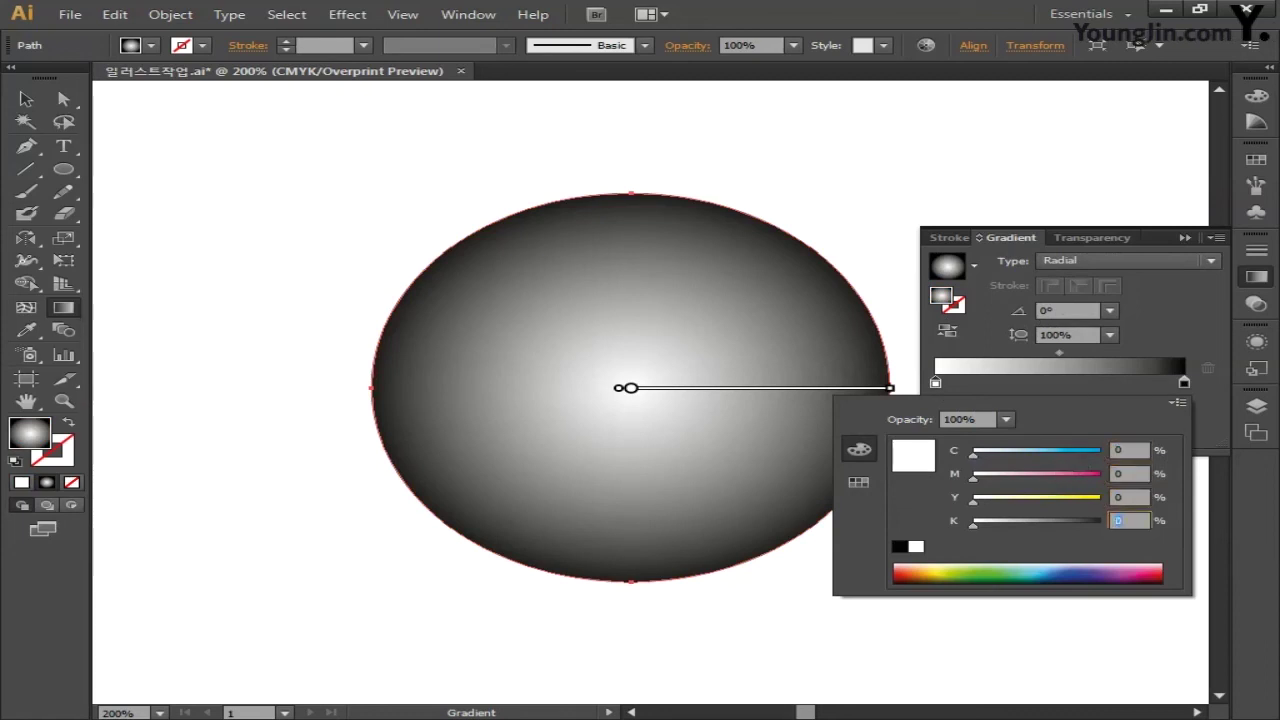
pyautogui.press('Return')
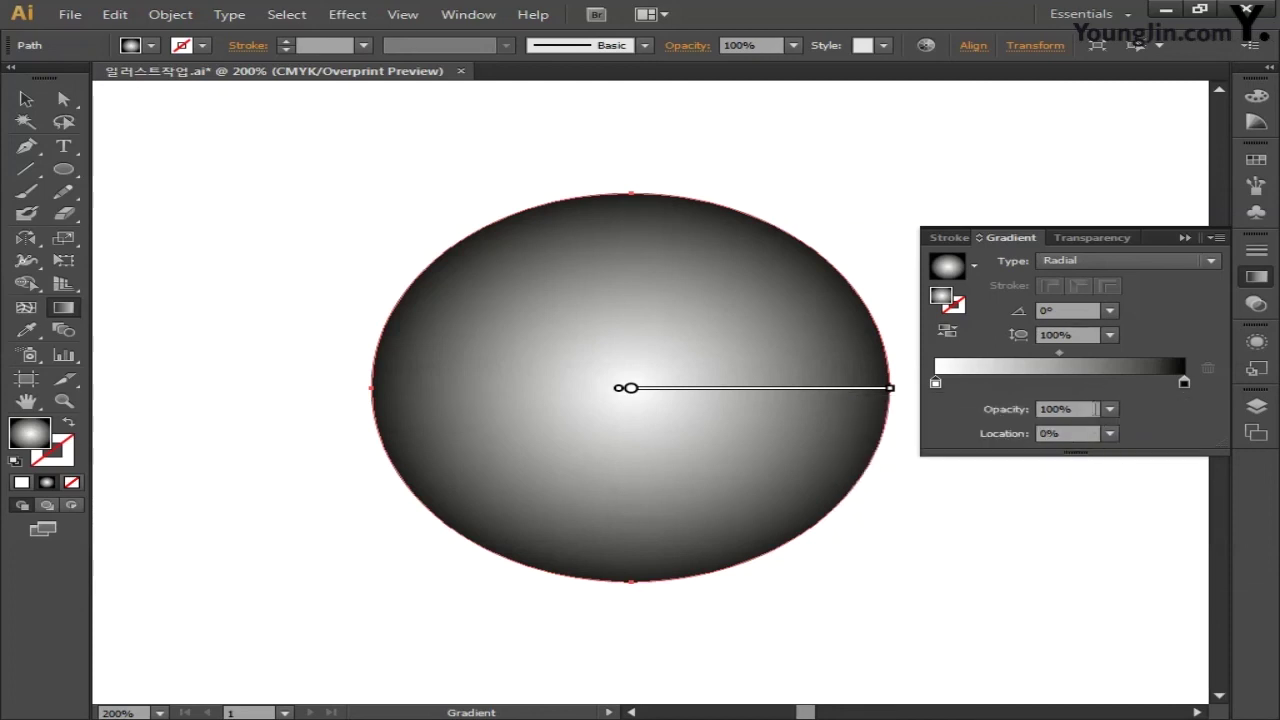
pyautogui.click(1048, 409)
pyautogui.write('0')
pyautogui.press('Return')
# Set the gradient's outer stop to light blue in CMYK with C 35%, M 0%, Y 0% and K 0%.
pyautogui.doubleClick(1183, 382)
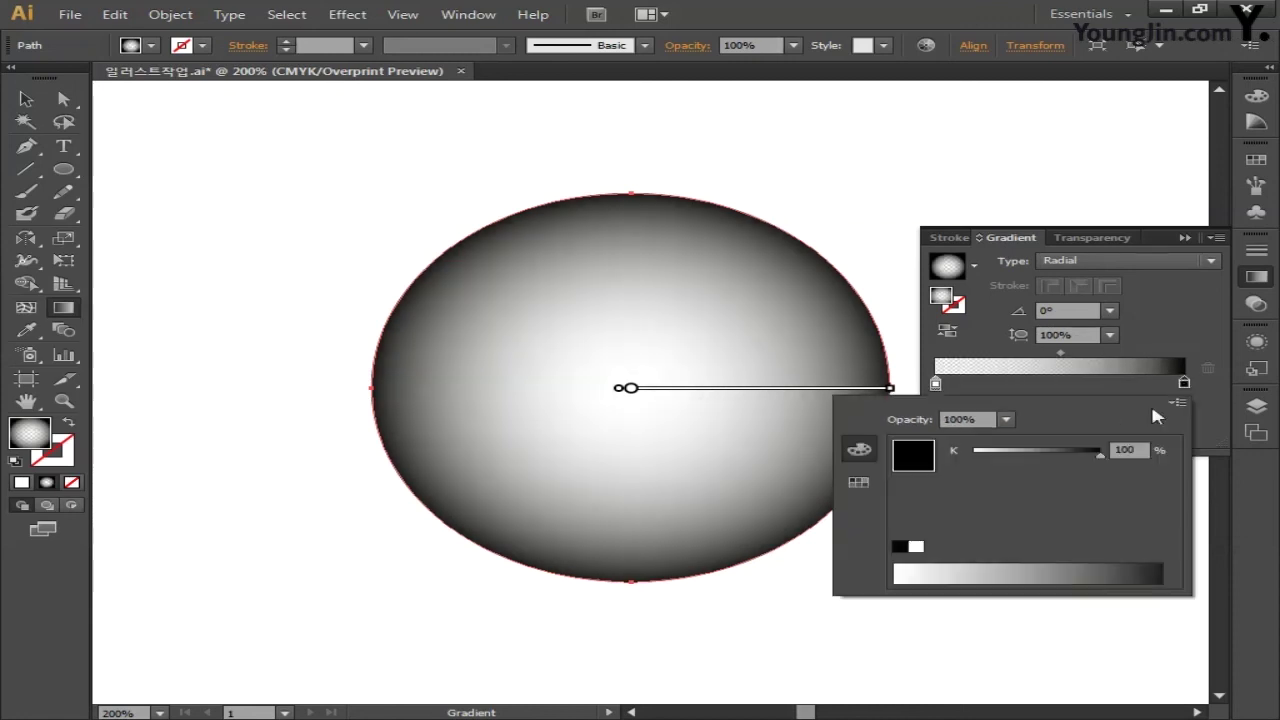
pyautogui.click(1176, 404)
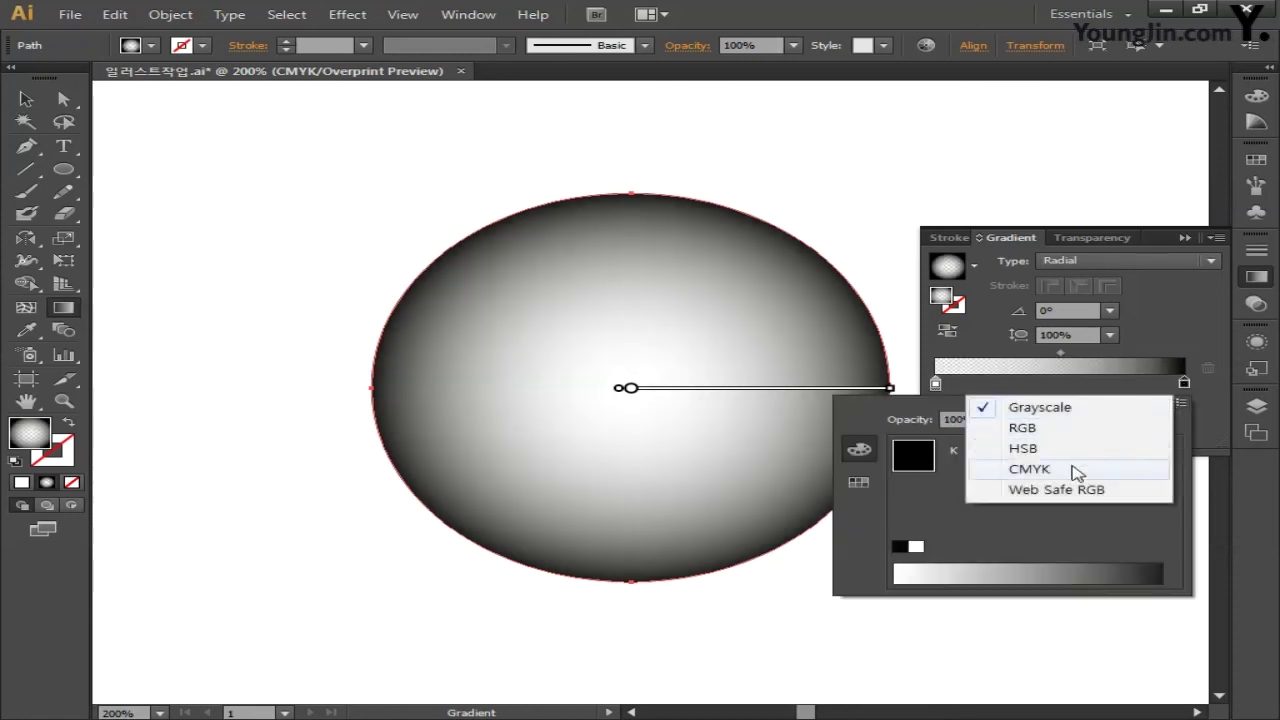
pyautogui.click(1151, 470)
pyautogui.click(1135, 451)
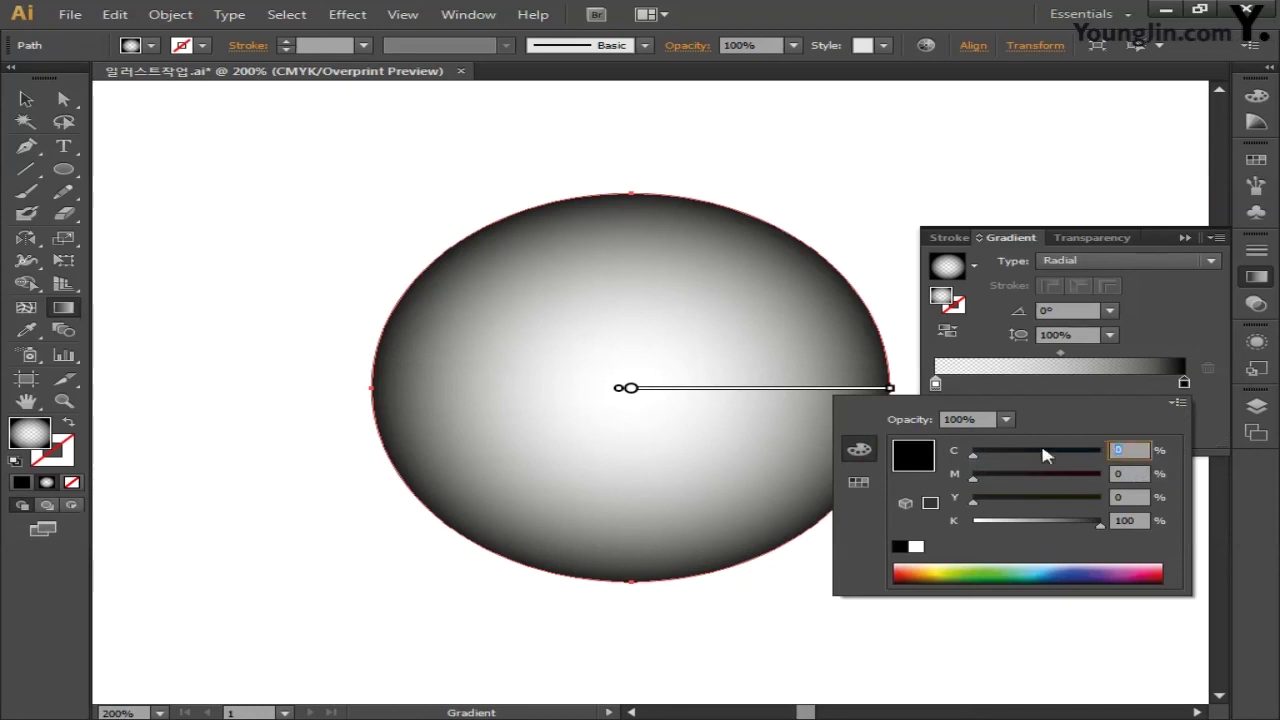
pyautogui.write('35')
pyautogui.press('Tab')
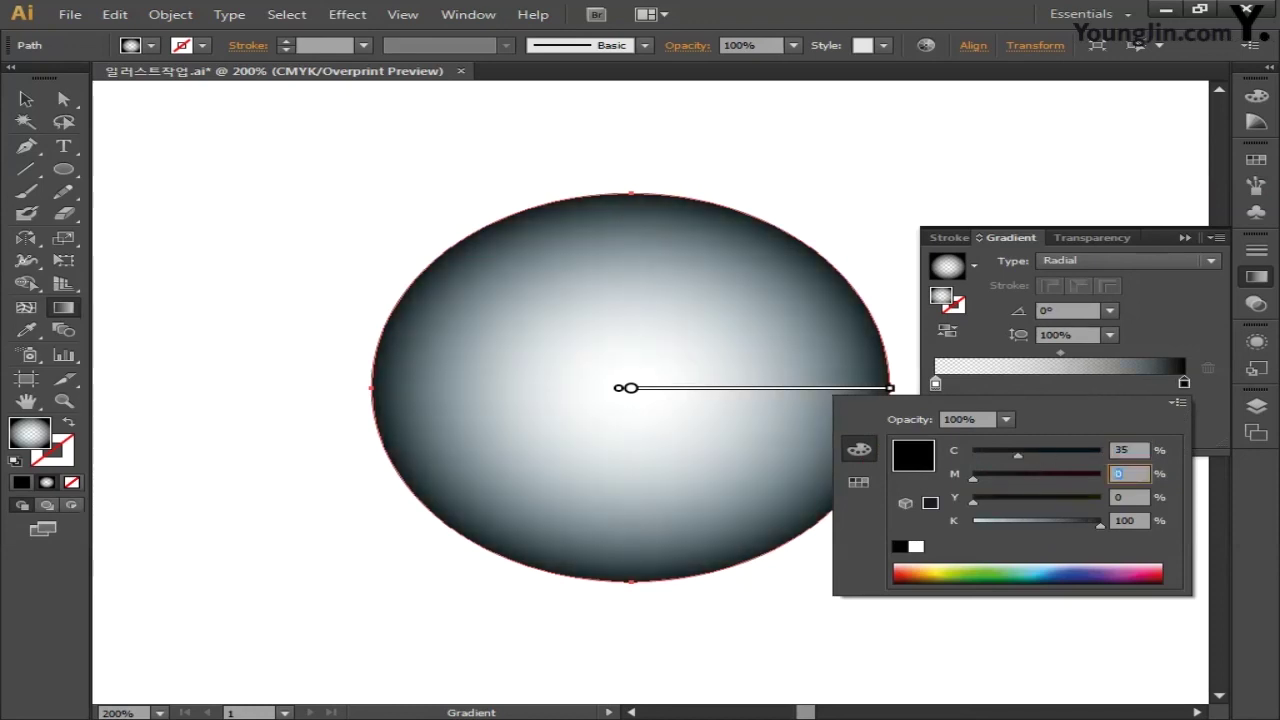
pyautogui.press('Tab')
pyautogui.press('Tab')
pyautogui.write('0')
pyautogui.press('Return')
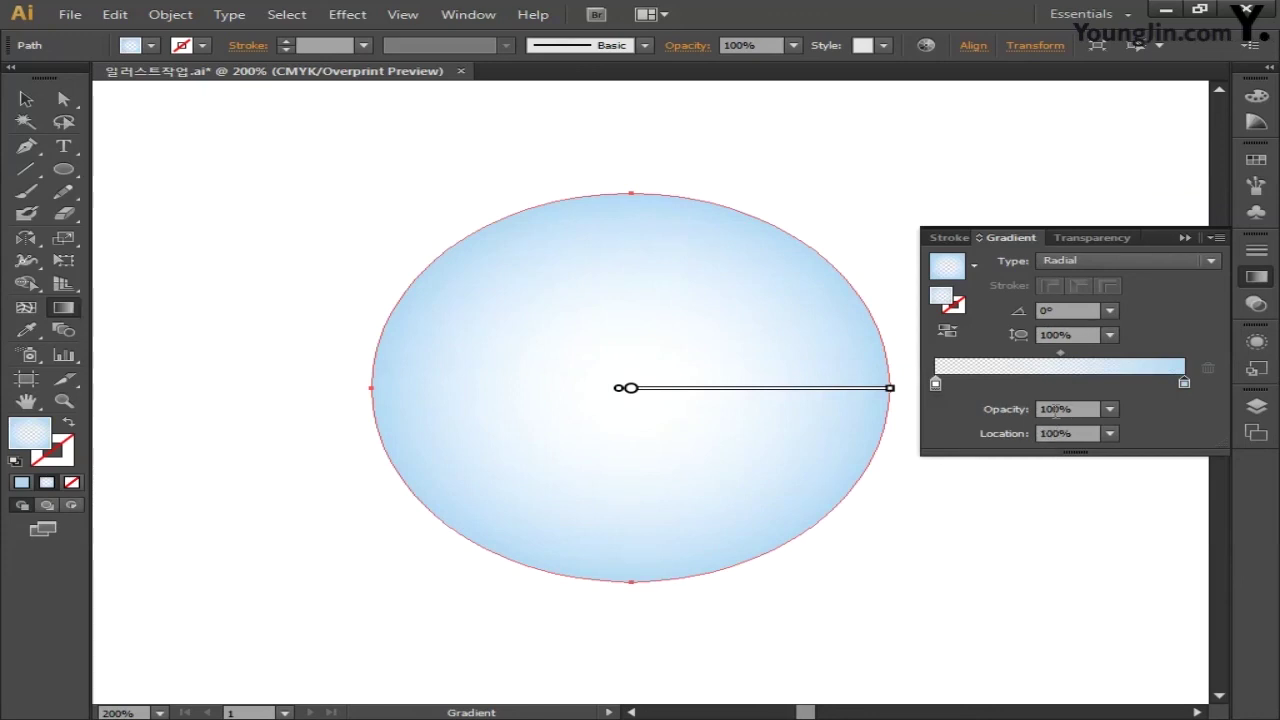
pyautogui.click(1256, 278)
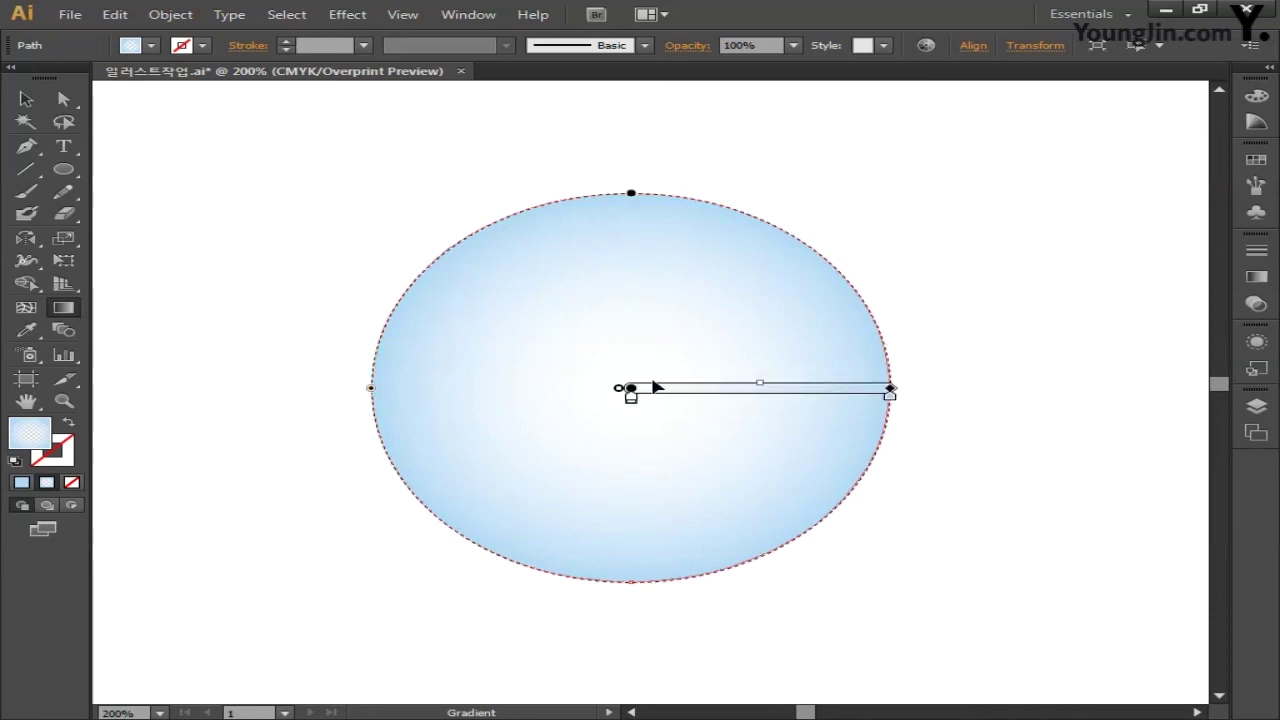
# Create a concentric copy of the gradient ellipse scaled uniformly to 85%.
pyautogui.doubleClick(72, 243)
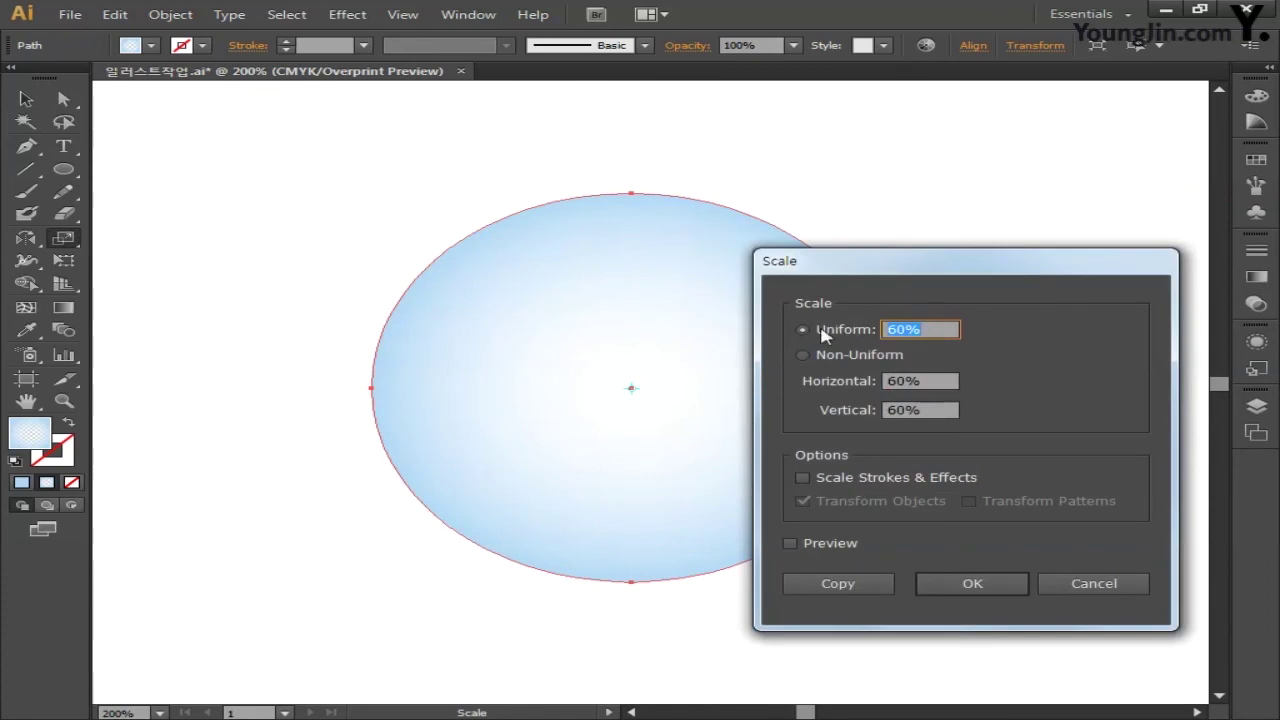
pyautogui.write('85')
pyautogui.click(840, 586)
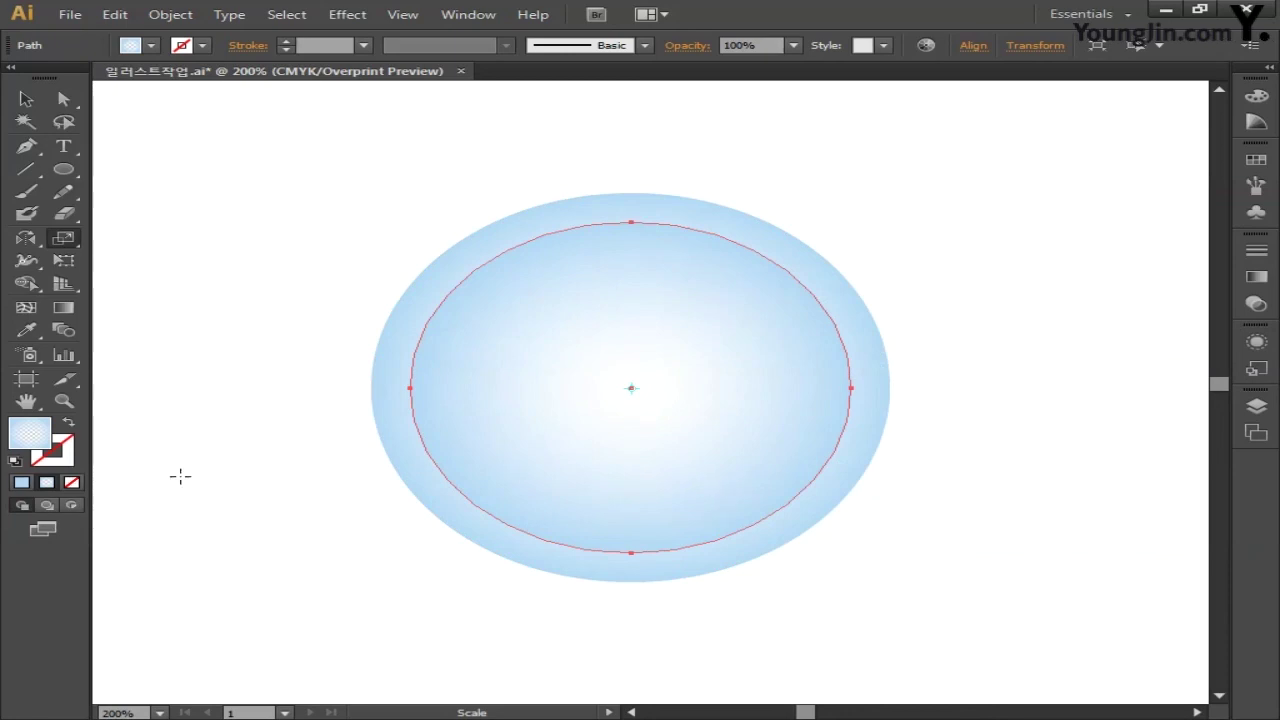
# Remove the inner ellipse's fill and give it a brown stroke with color 772F13.
pyautogui.click(71, 482)
pyautogui.doubleClick(30, 432)
pyautogui.moveTo(765, 380); pyautogui.dragTo(849, 354)
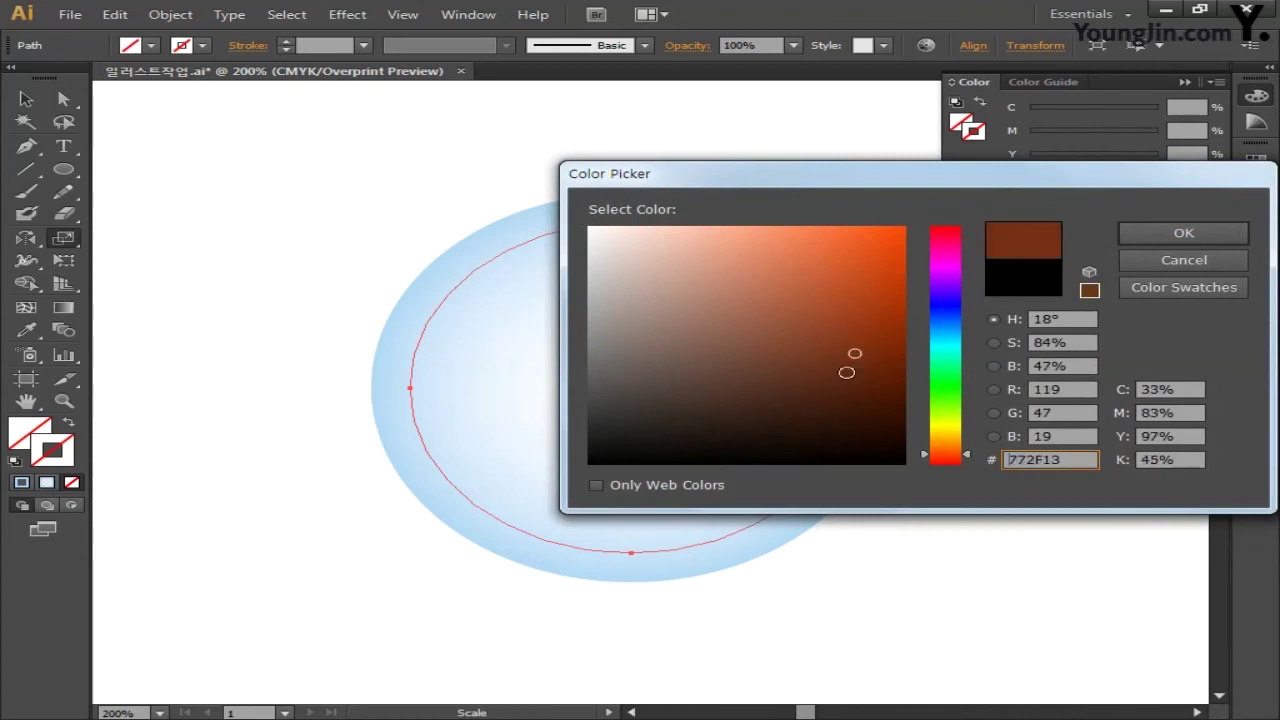
pyautogui.click(1196, 236)
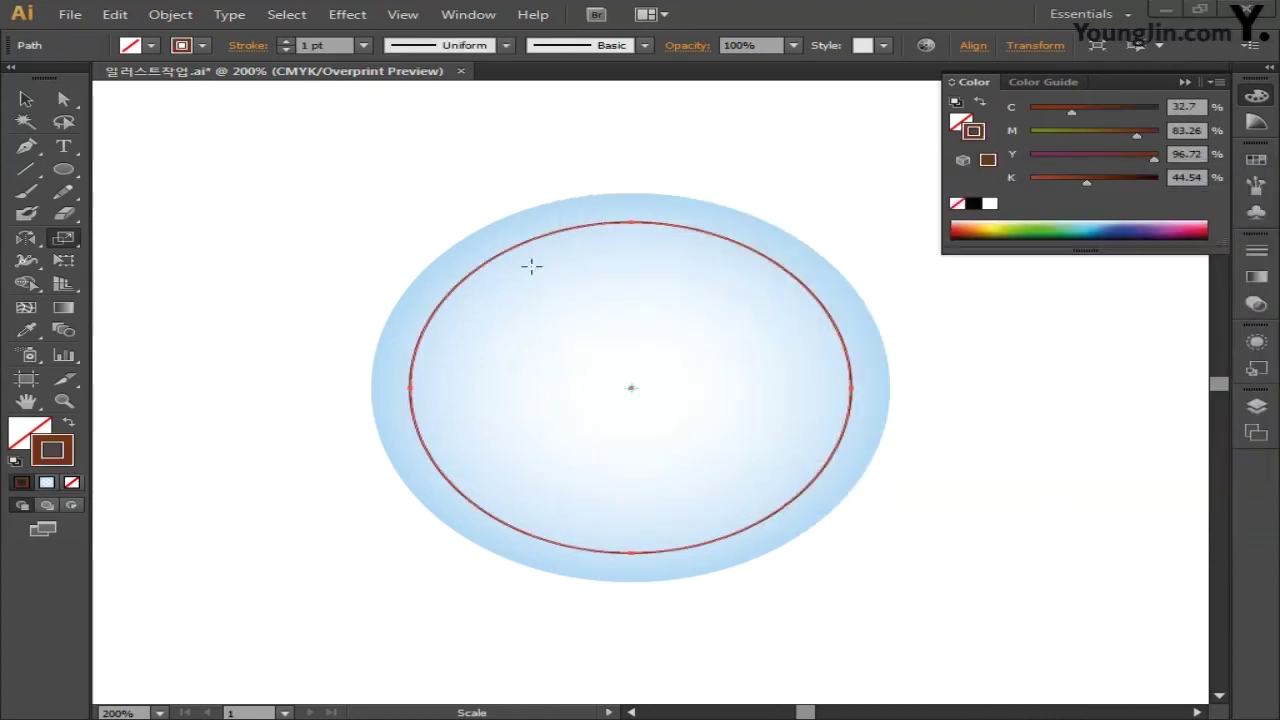
# Add several anchor points along the lower-left arc of the brown ellipse.
pyautogui.click(26, 146)
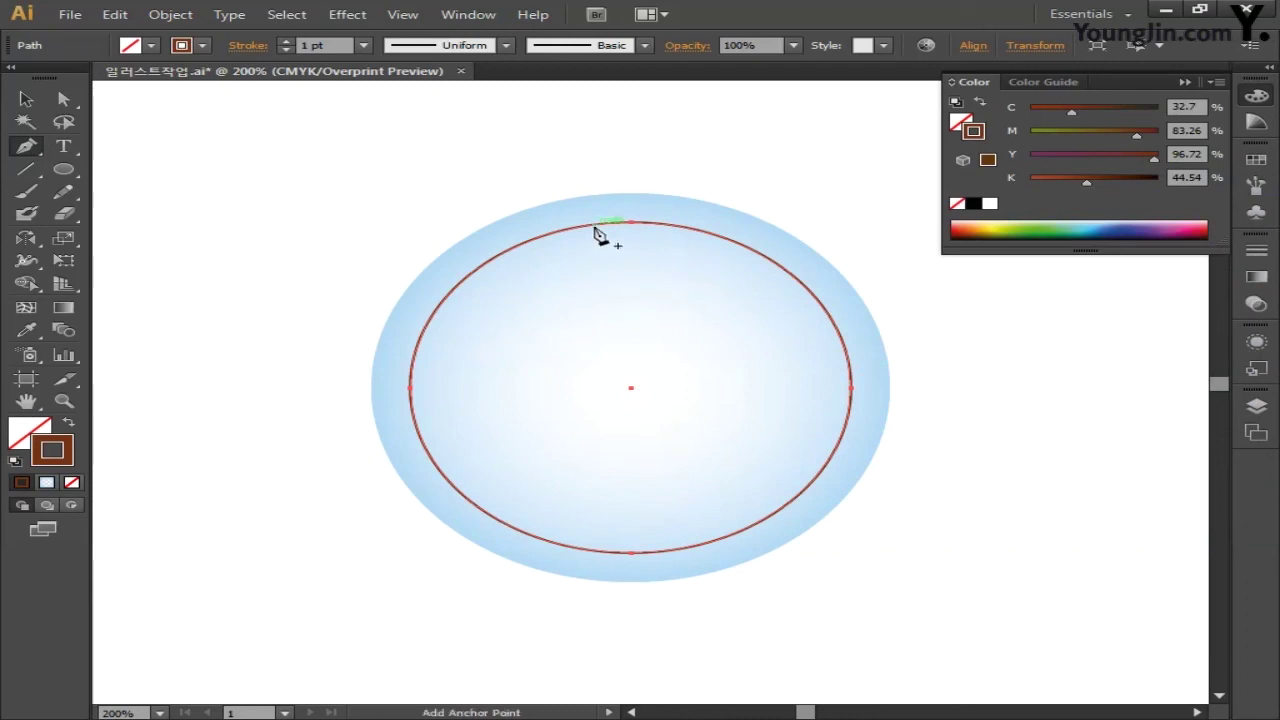
pyautogui.click(461, 486)
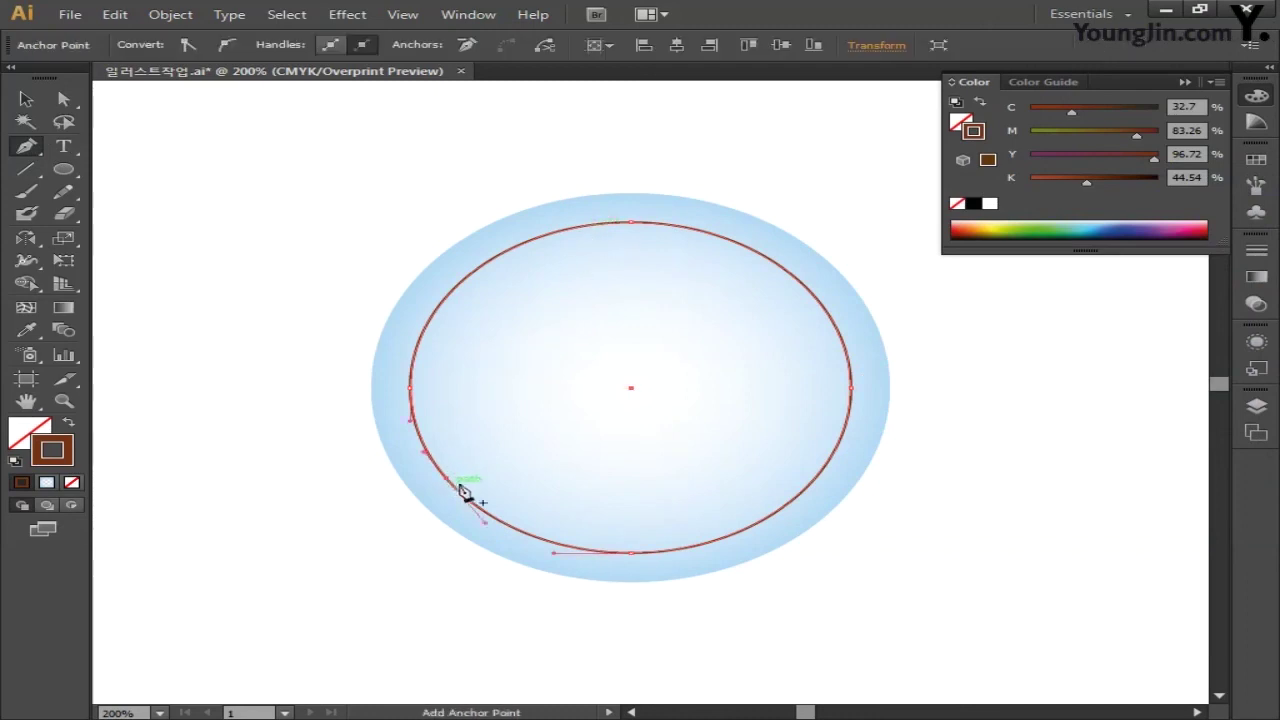
pyautogui.click(495, 518)
pyautogui.click(525, 533)
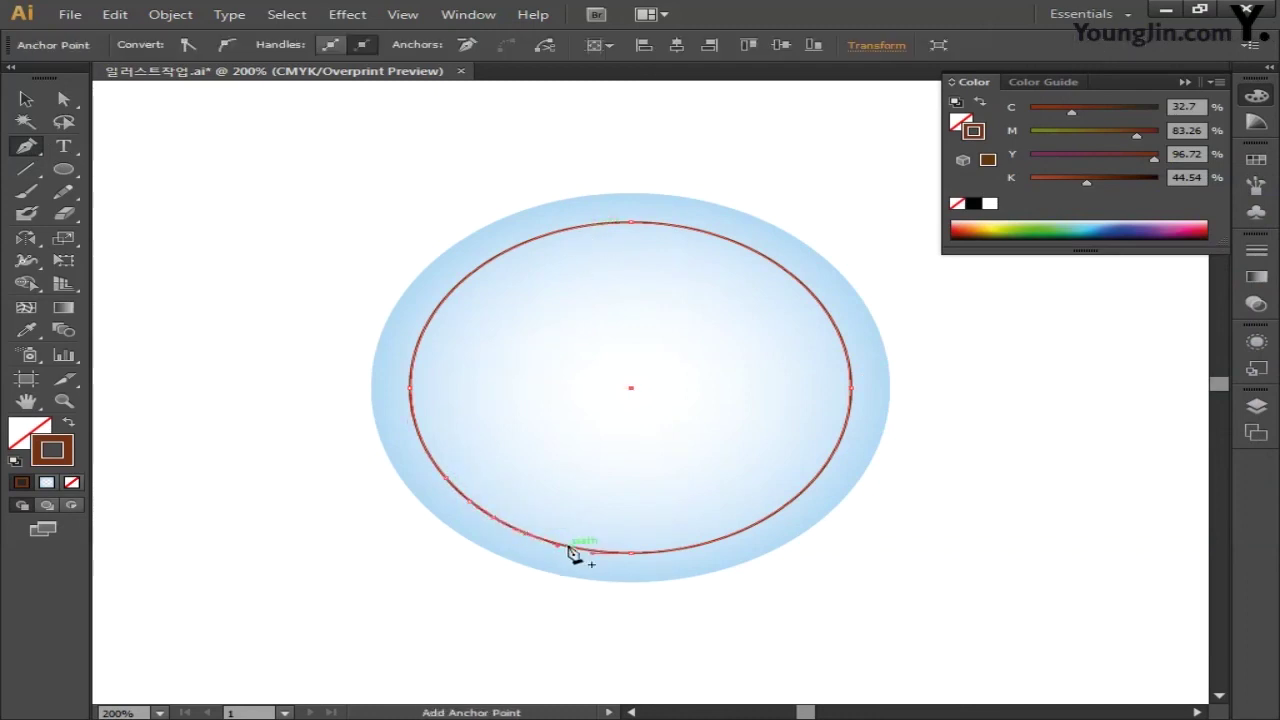
pyautogui.click(572, 549)
# Delete the brown ellipse's right and bottom anchor points and one lower-left anchor, leaving a long arc and a short separate arc.
pyautogui.click(64, 100)
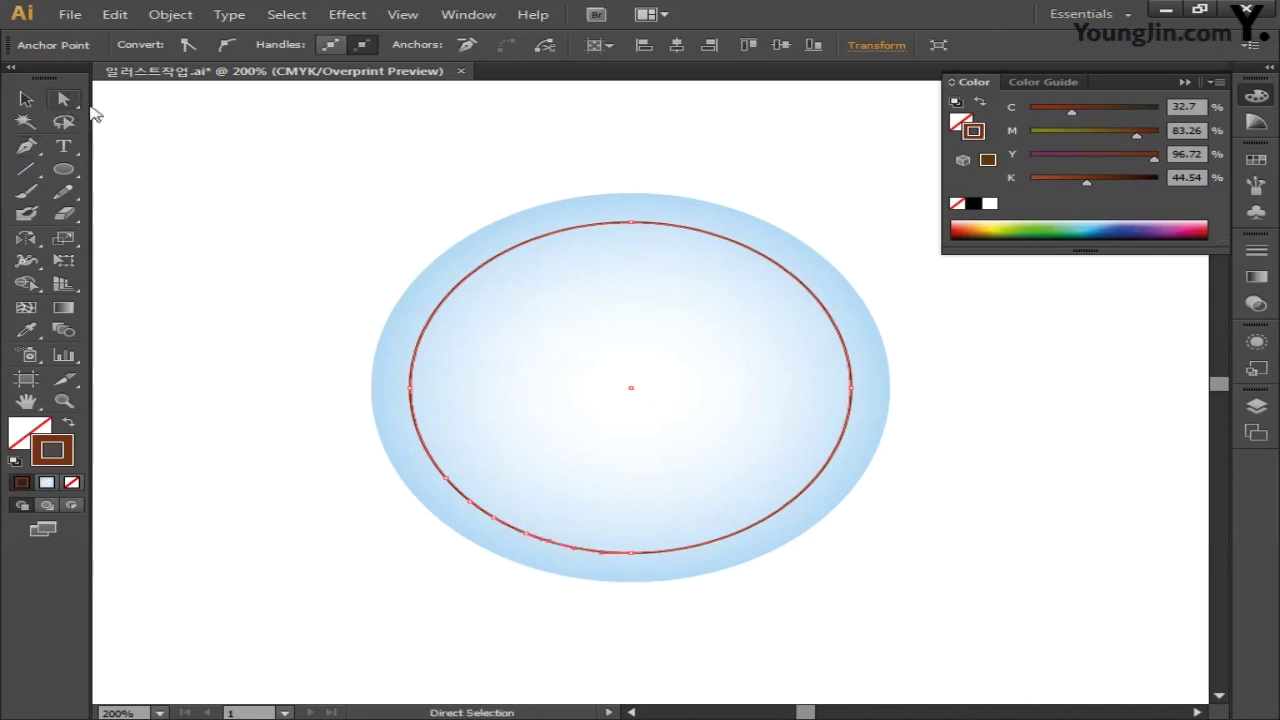
pyautogui.click(848, 392)
pyautogui.press('Delete')
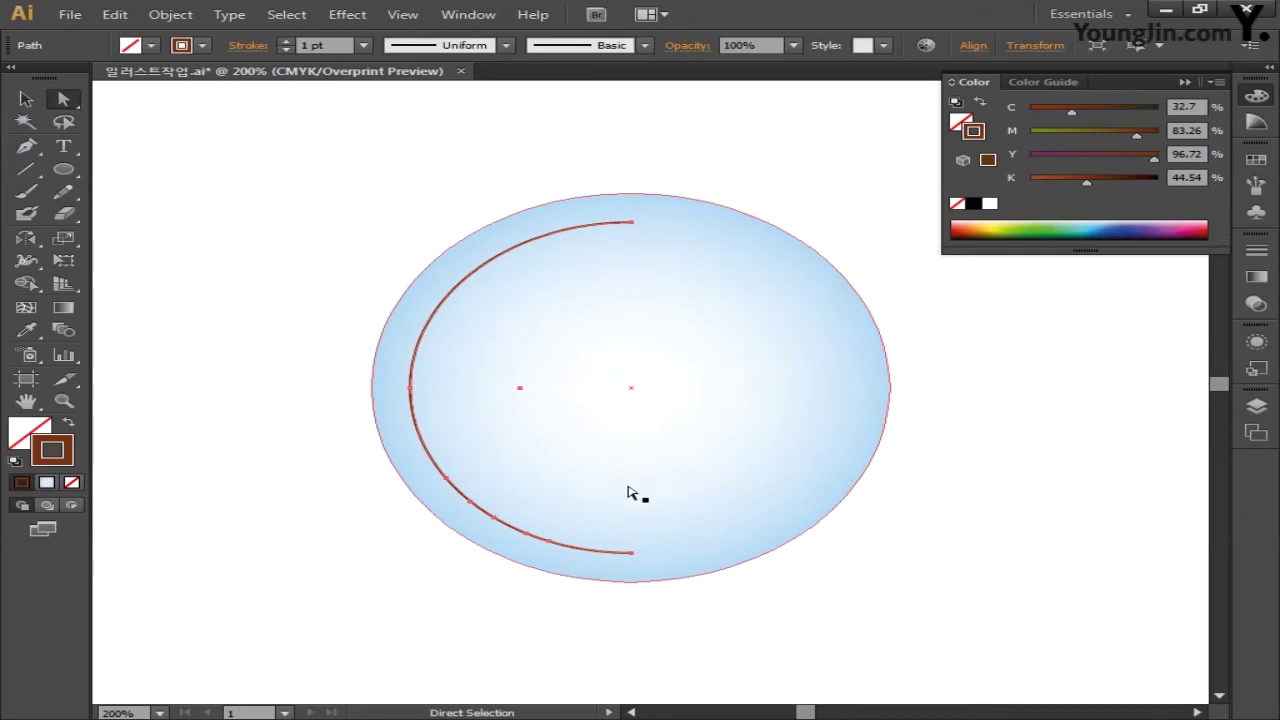
pyautogui.click(471, 506)
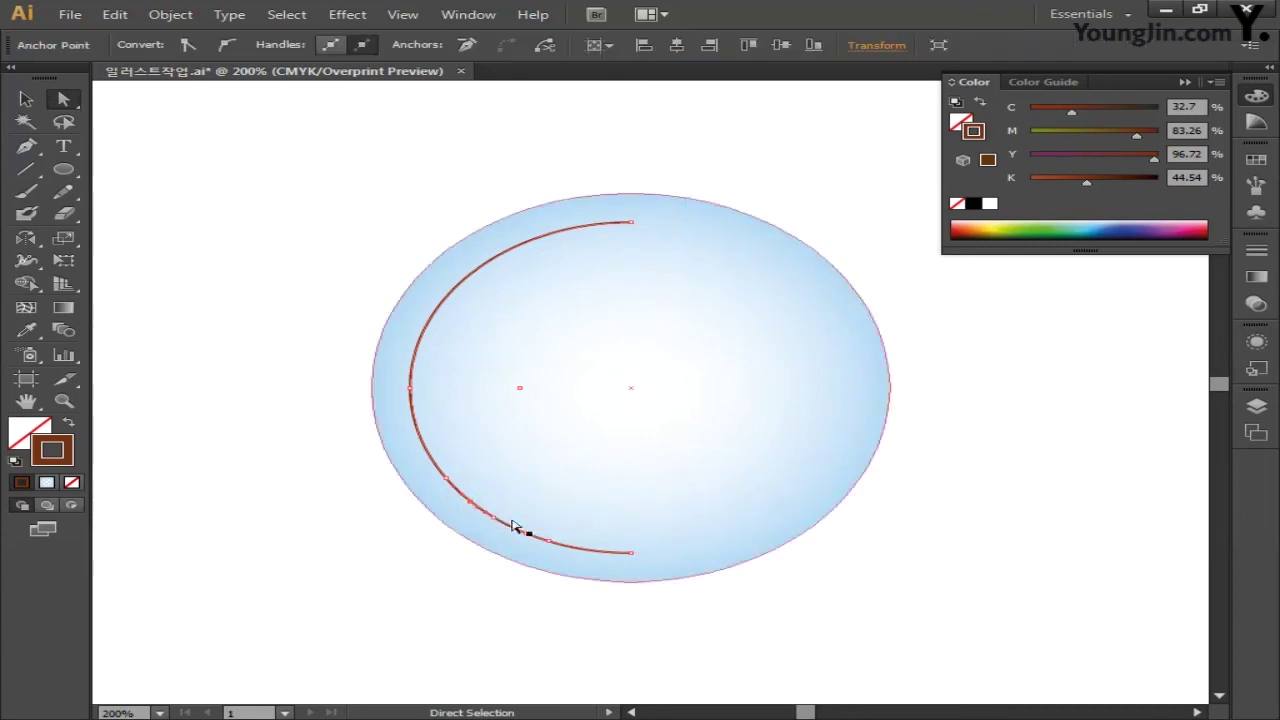
pyautogui.click(632, 552)
pyautogui.press('Delete')
pyautogui.click(489, 519)
pyautogui.press('Delete')
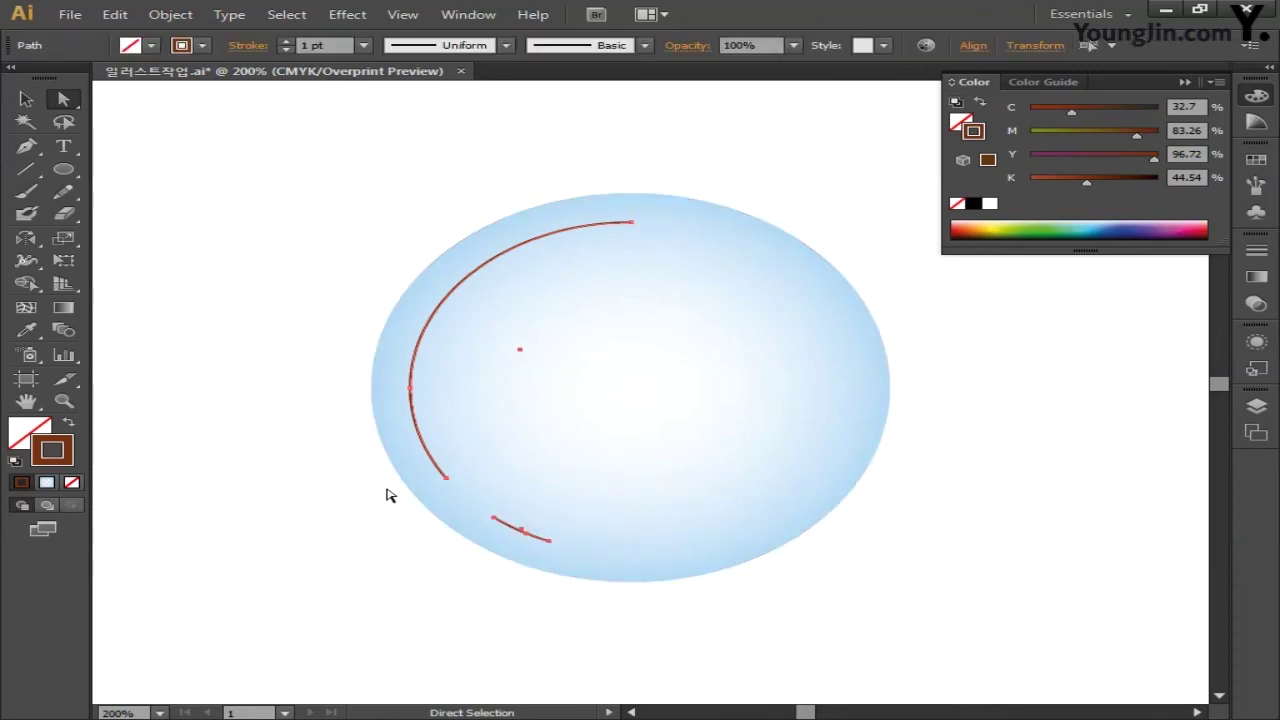
# Set the stroke weight of the two brown arcs to 16 pt.
pyautogui.click(287, 42)
pyautogui.click(286, 42)
pyautogui.click(286, 42)
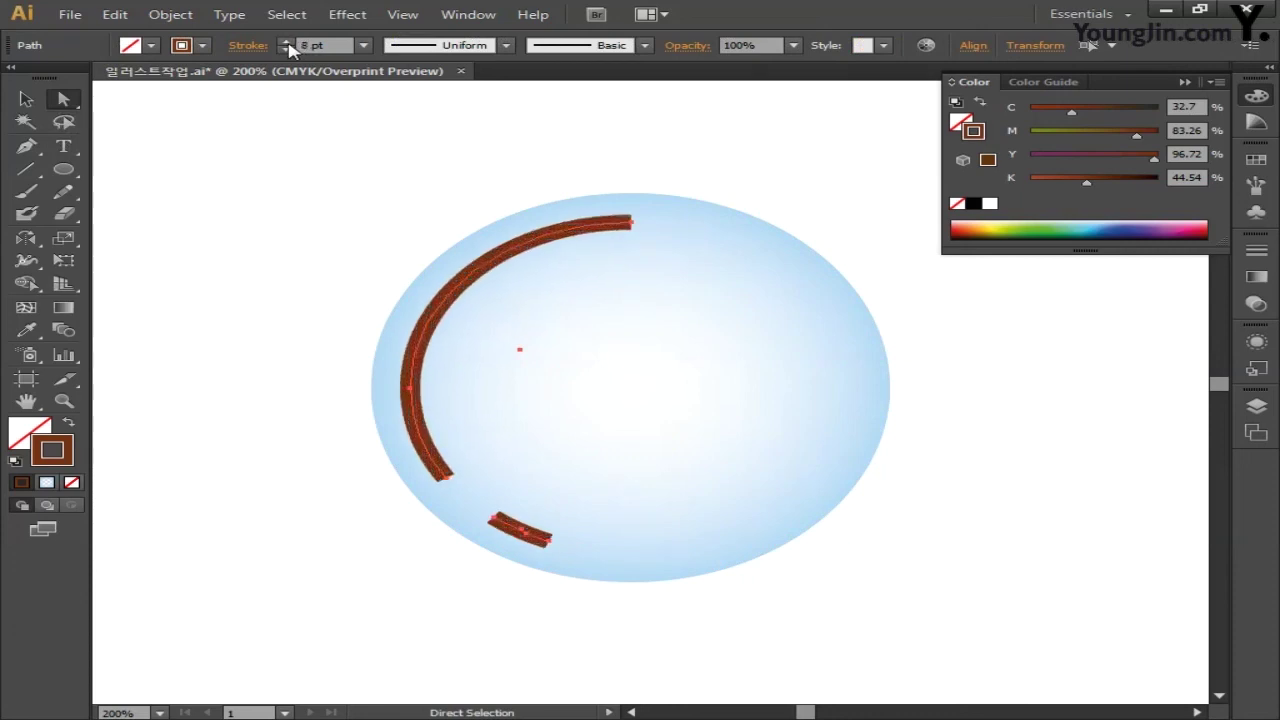
pyautogui.click(286, 42)
pyautogui.click(286, 42)
pyautogui.click(287, 42)
pyautogui.click(287, 42)
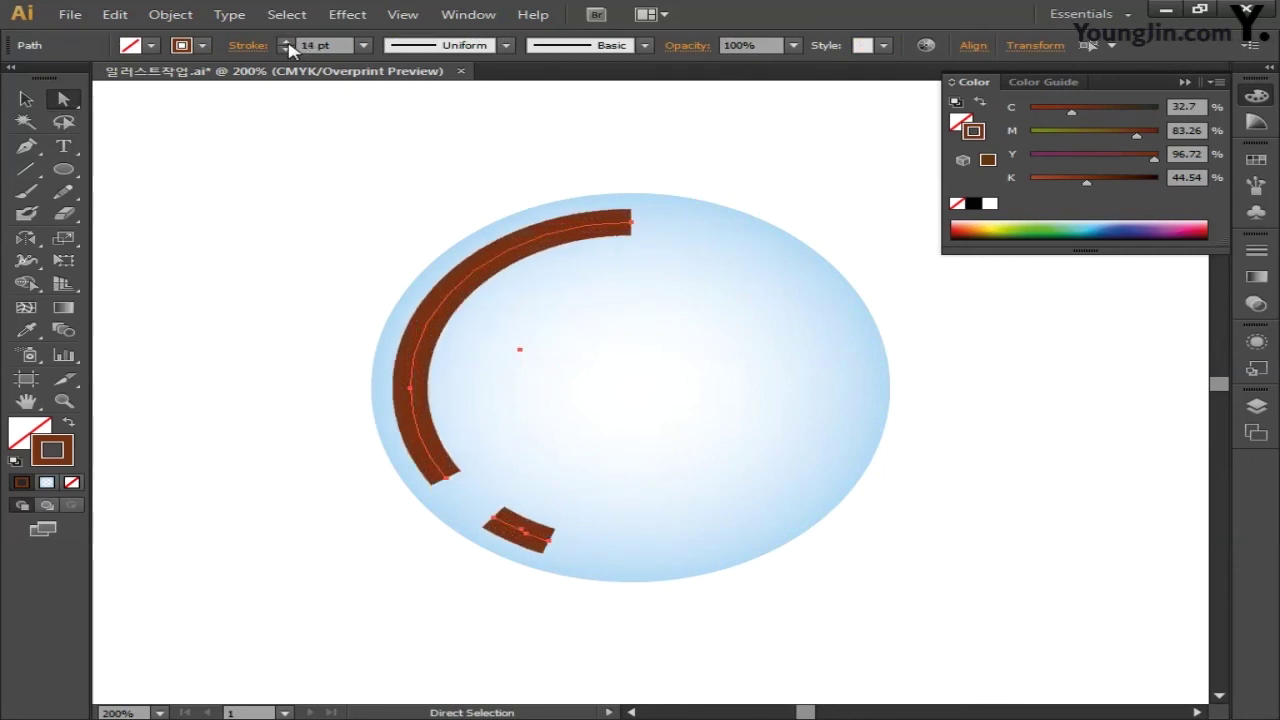
pyautogui.click(287, 42)
pyautogui.click(287, 42)
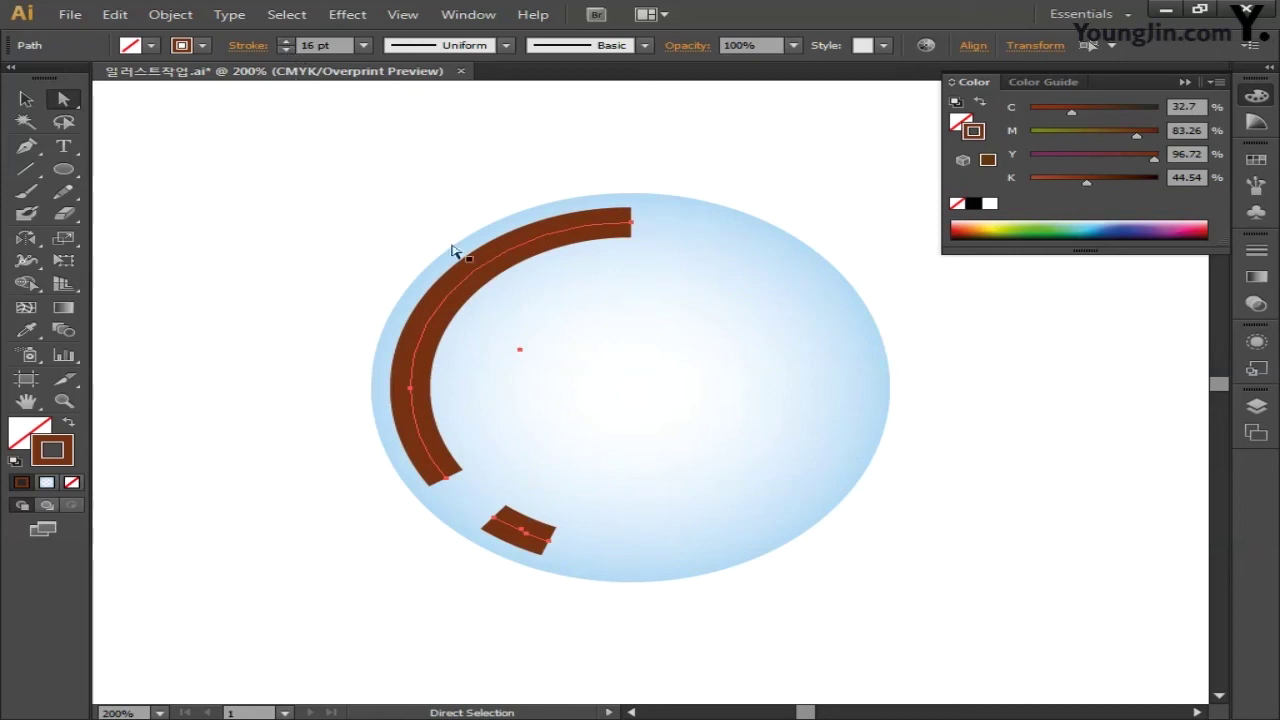
# Show the full stroke options and give the two brown arcs round caps.
pyautogui.click(1257, 252)
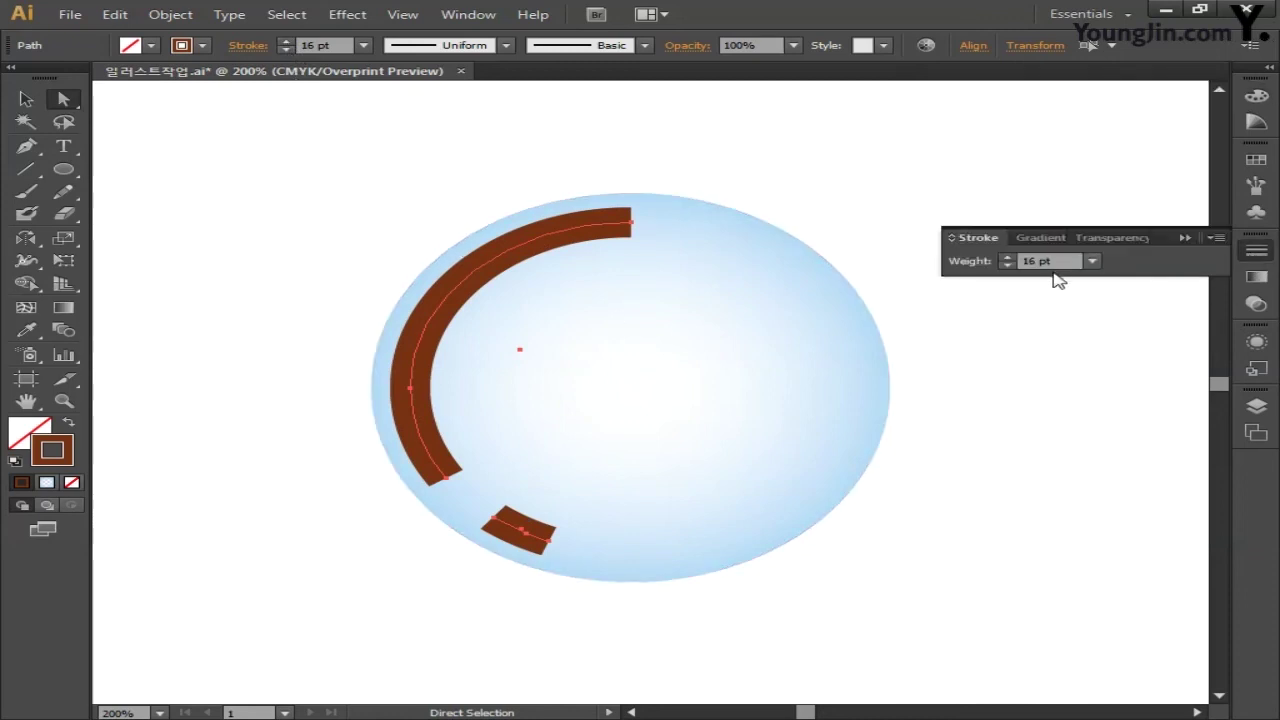
pyautogui.click(1215, 240)
pyautogui.click(1159, 248)
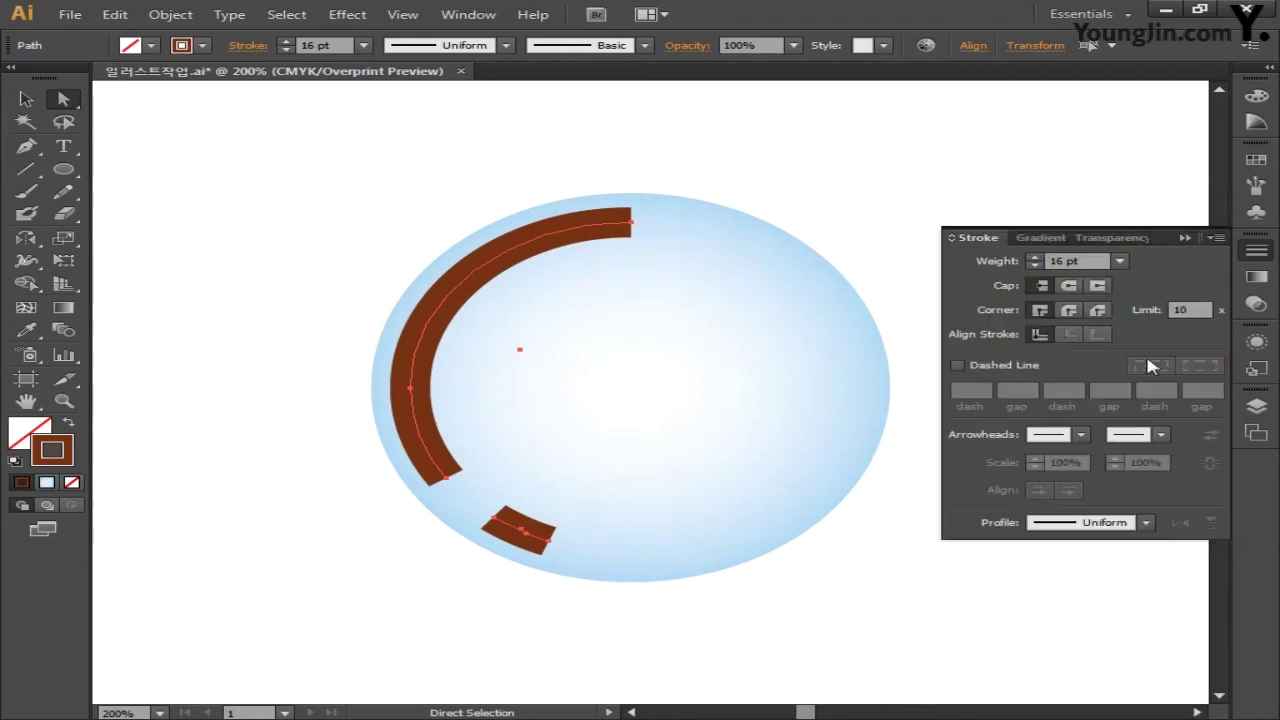
pyautogui.click(1069, 286)
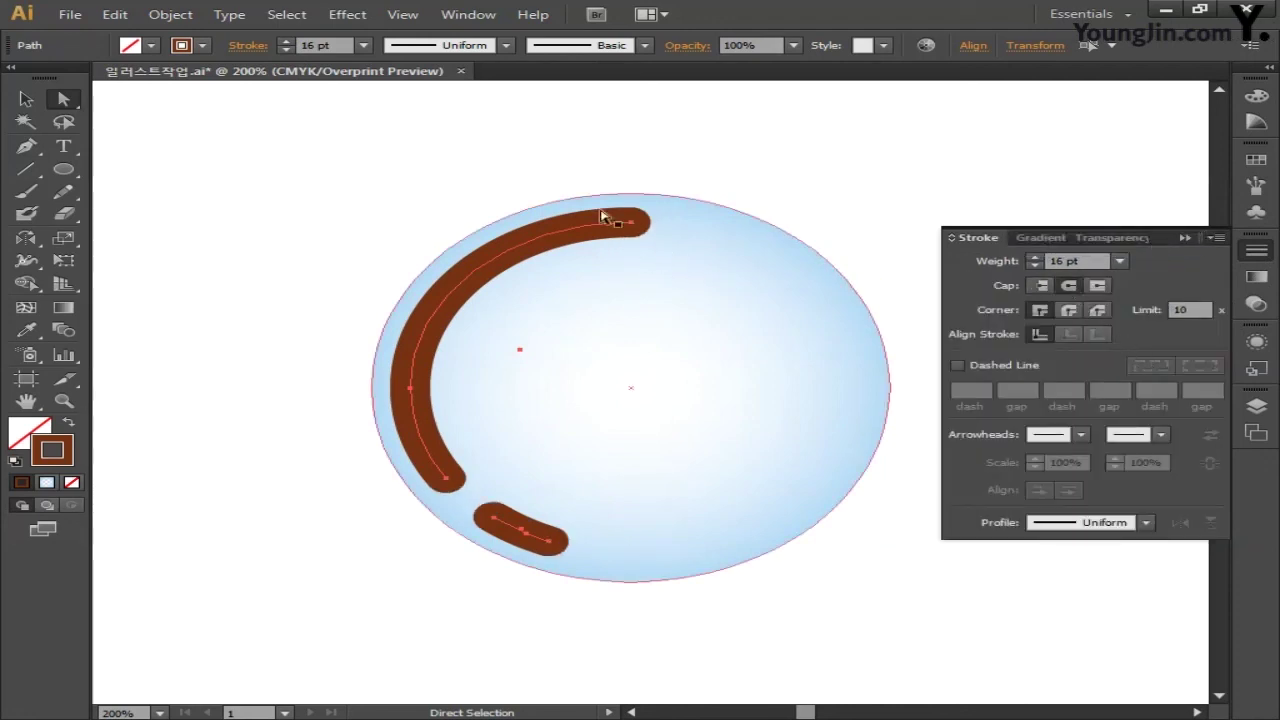
# Convert the two brown arc strokes into filled outline shapes with Outline Stroke.
pyautogui.click(170, 14)
pyautogui.moveTo(334, 408)
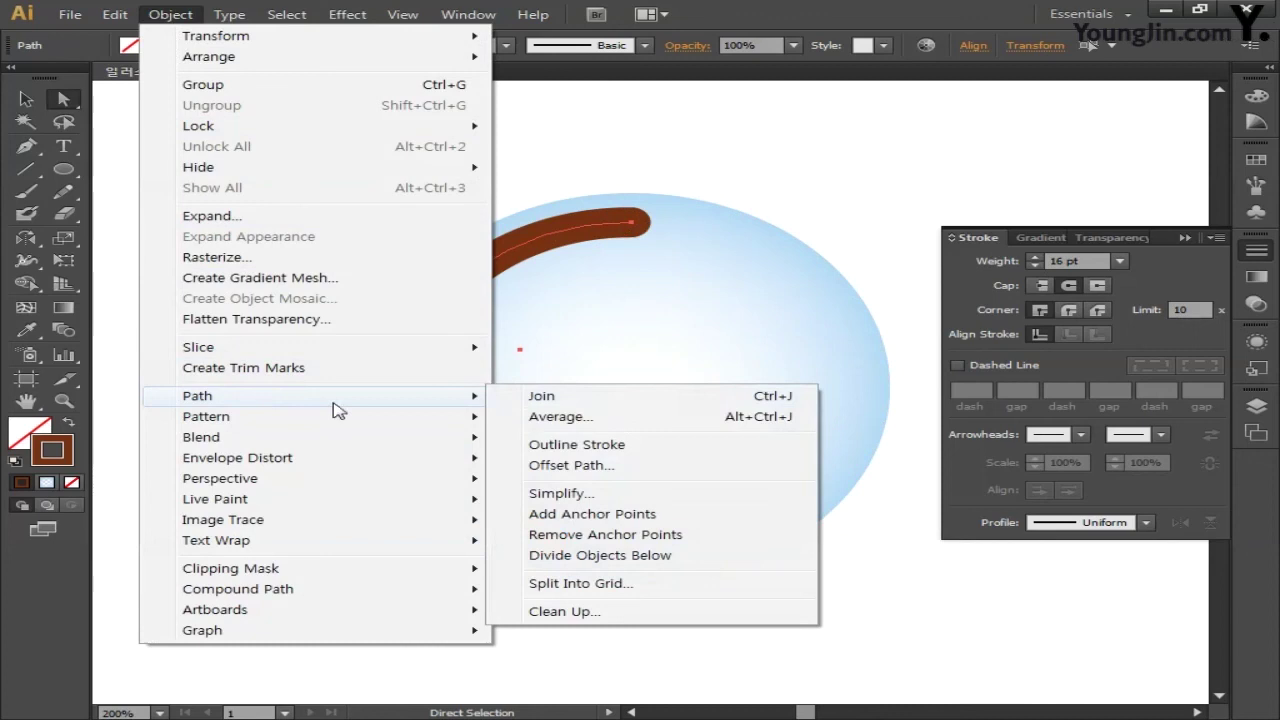
pyautogui.click(573, 445)
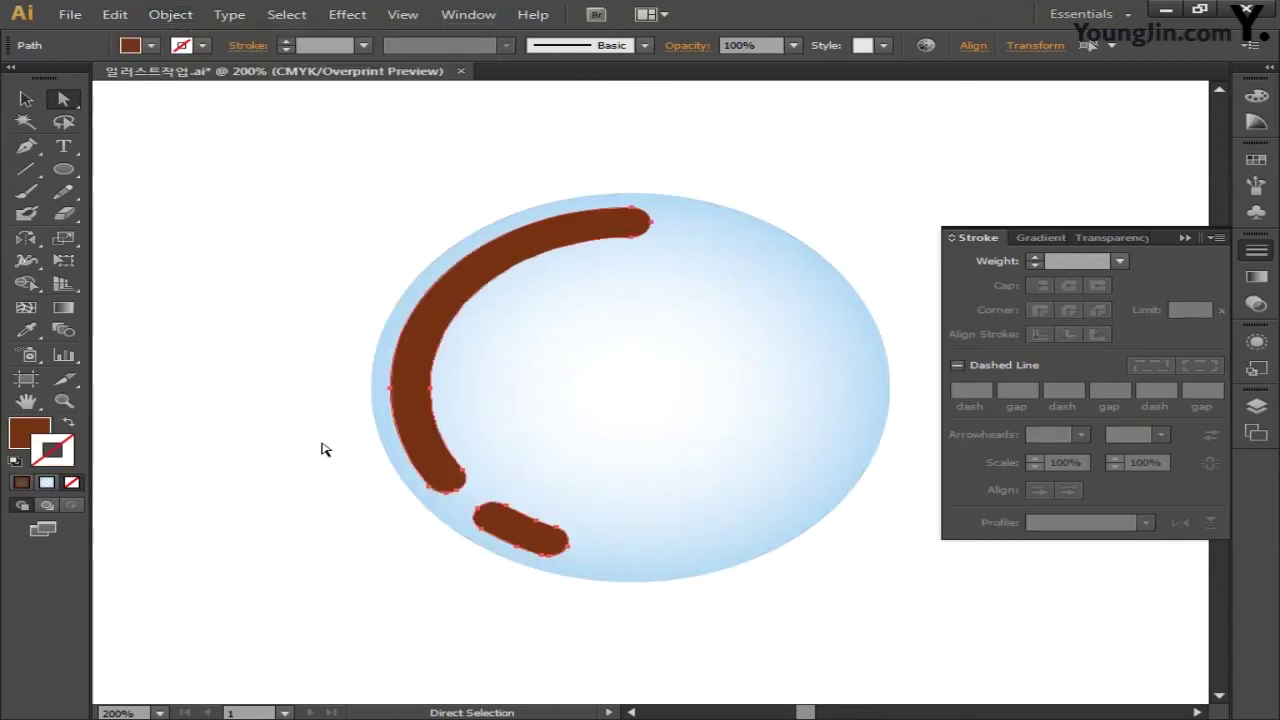
# Fill the two outlined arc shapes with white, setting C, M, Y and K all to 0%.
pyautogui.doubleClick(36, 433)
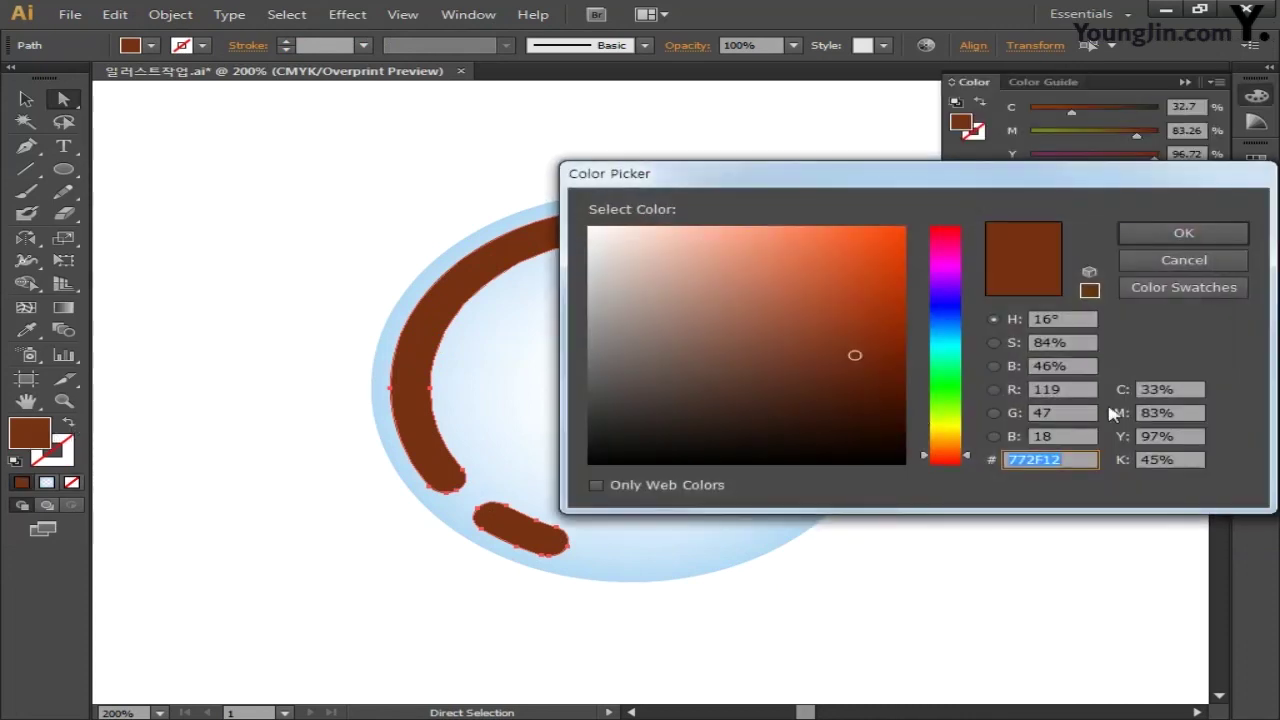
pyautogui.click(1160, 389)
pyautogui.doubleClick(1155, 389)
pyautogui.write('0')
pyautogui.press('Tab')
pyautogui.write('0')
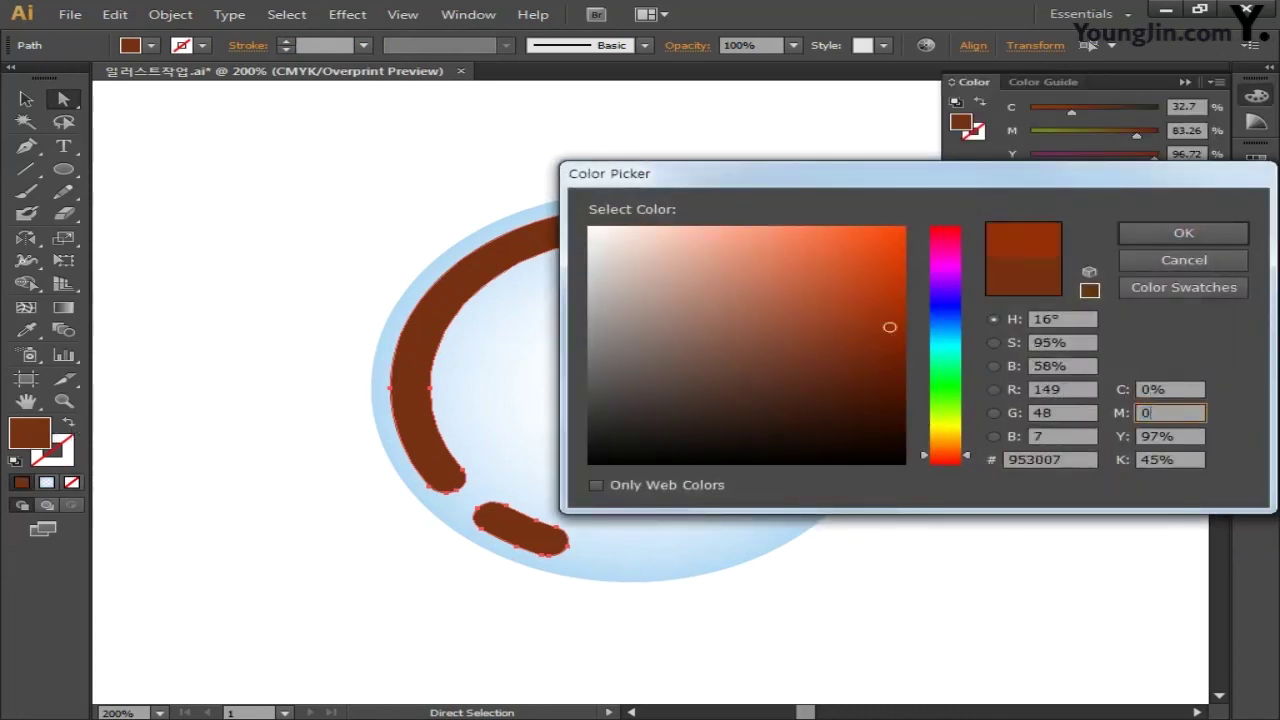
pyautogui.press('Tab')
pyautogui.write('0')
pyautogui.press('Tab')
pyautogui.write('0')
pyautogui.press('Return')
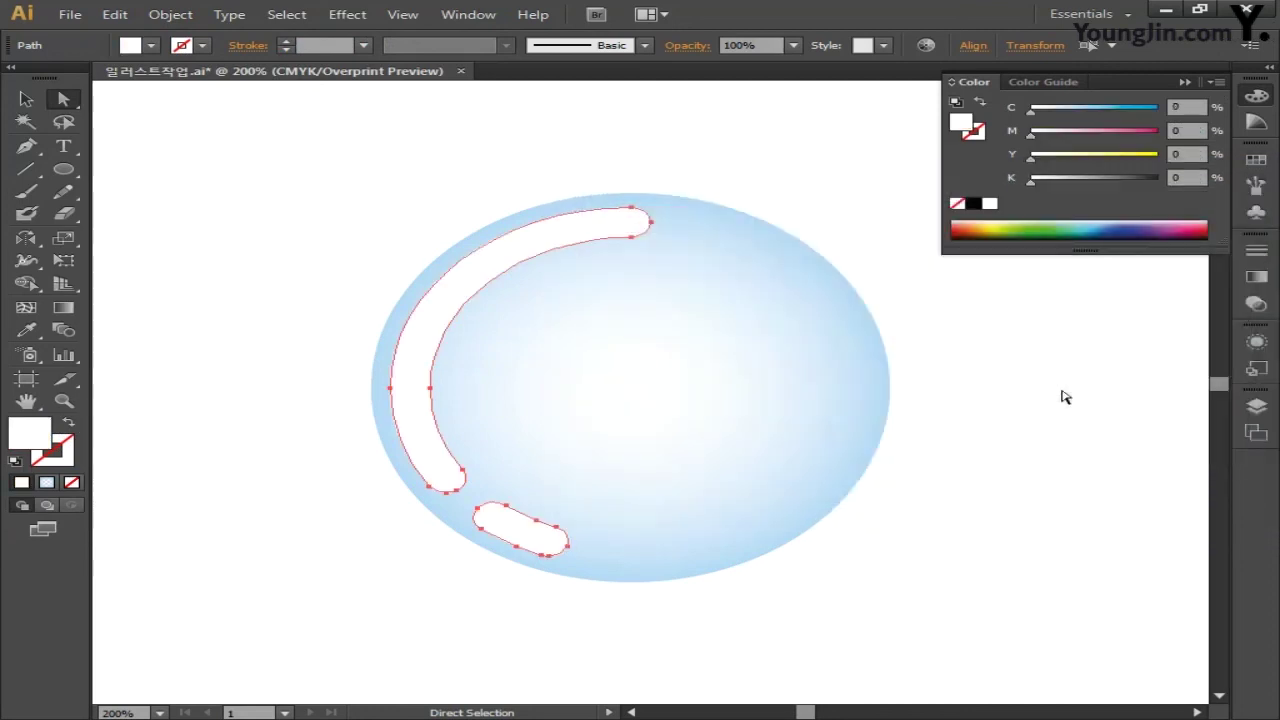
# Set the opacity of the two white arc highlights to 80% and collapse the color settings.
pyautogui.click(758, 46)
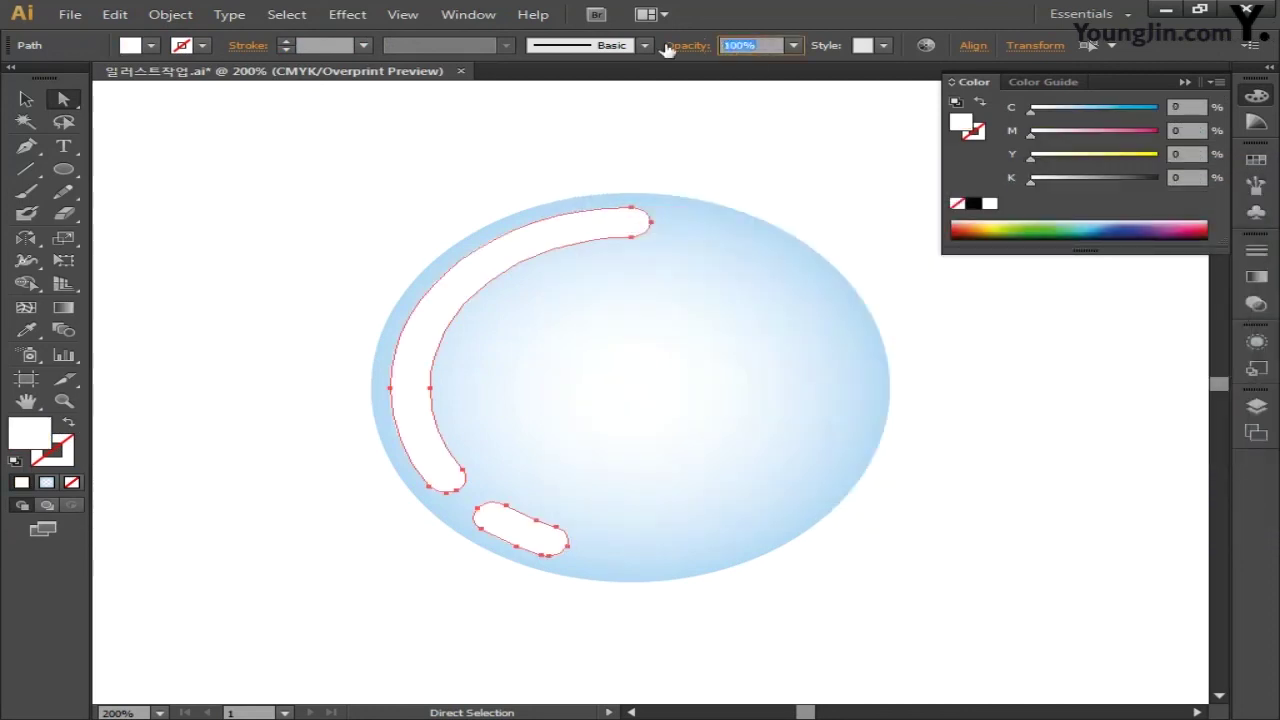
pyautogui.write('80')
pyautogui.press('Return')
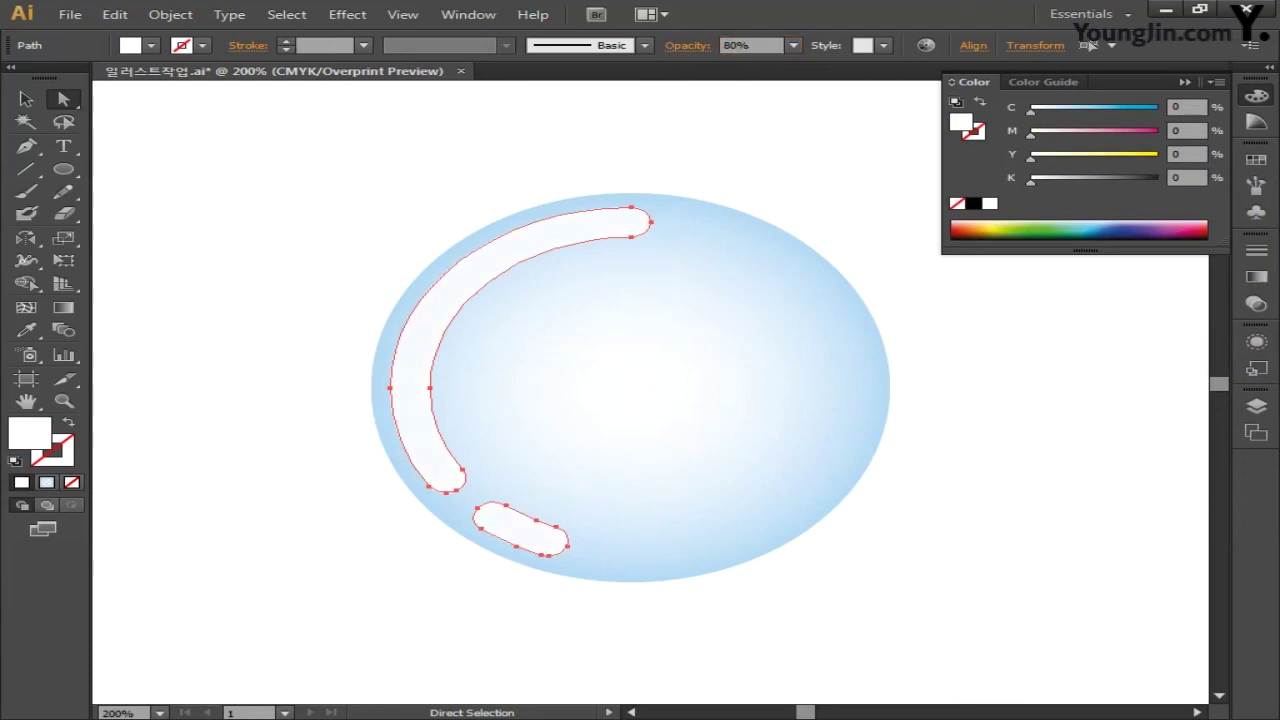
pyautogui.click(1256, 95)
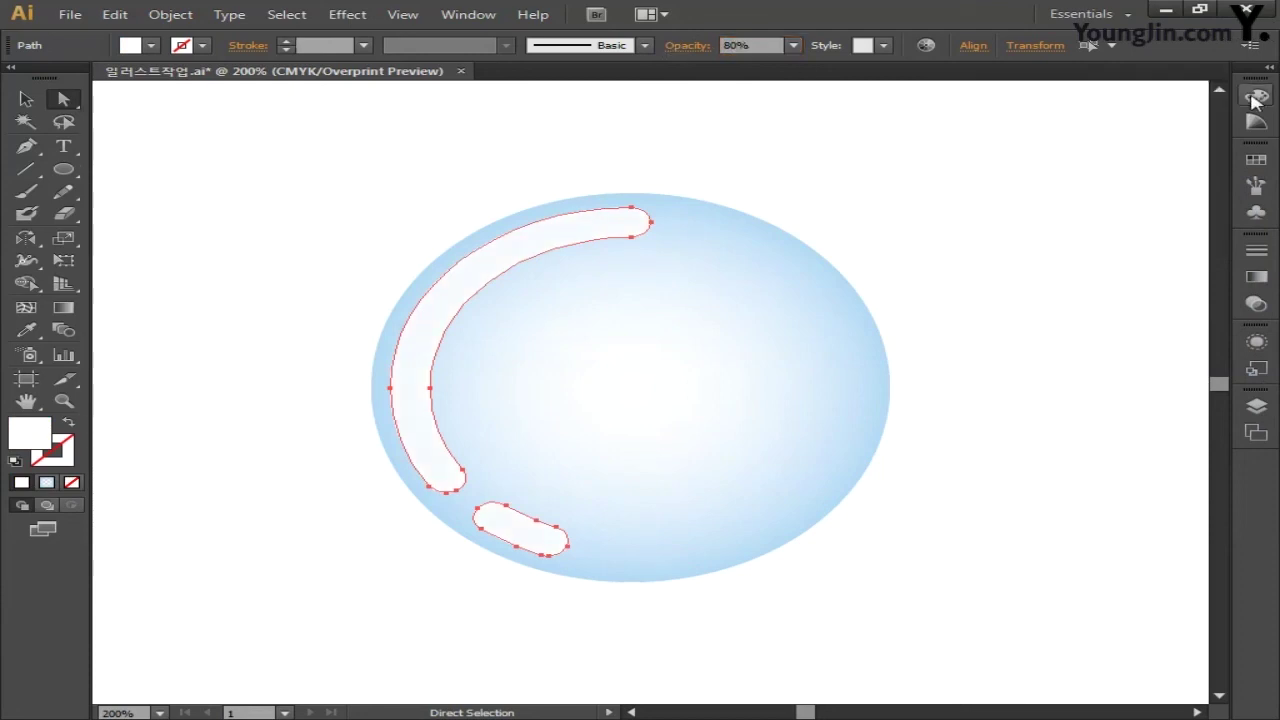
# Select the bubble ellipse together with both highlights, and deselect everything to view the bubble.
pyautogui.click(28, 100)
pyautogui.click(343, 217)
pyautogui.moveTo(303, 166); pyautogui.dragTo(992, 656)
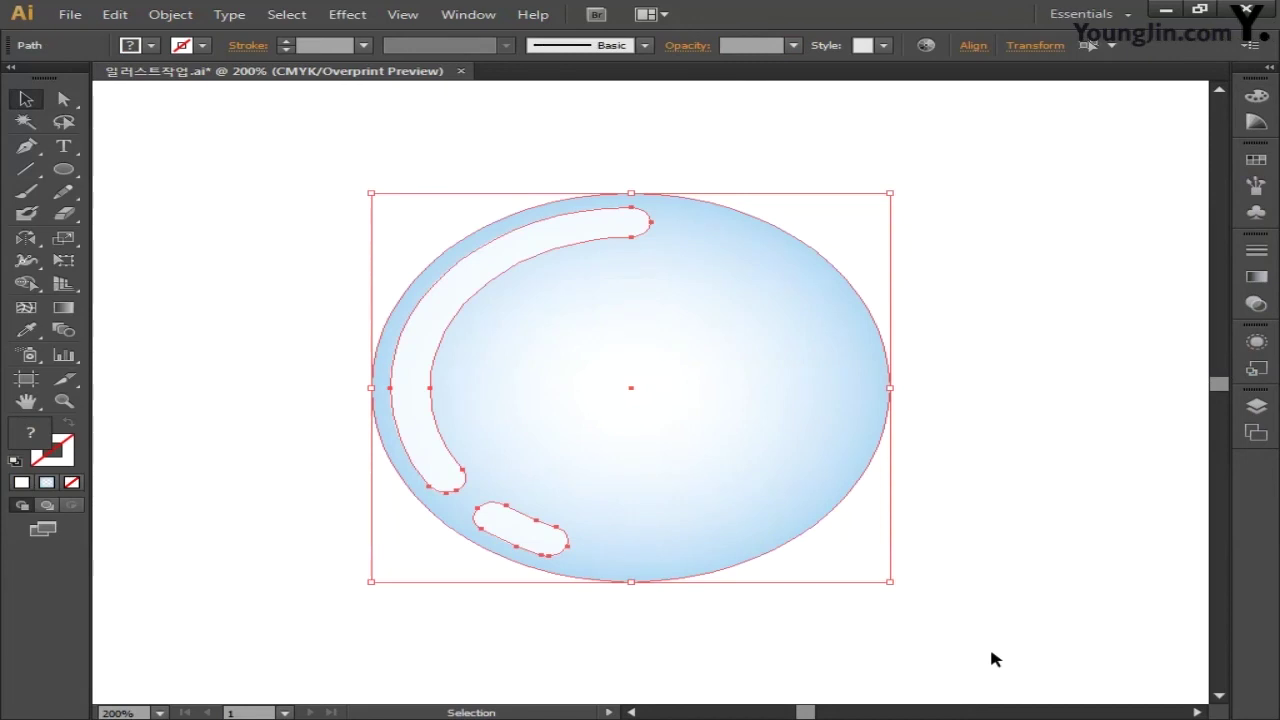
pyautogui.click(995, 556)
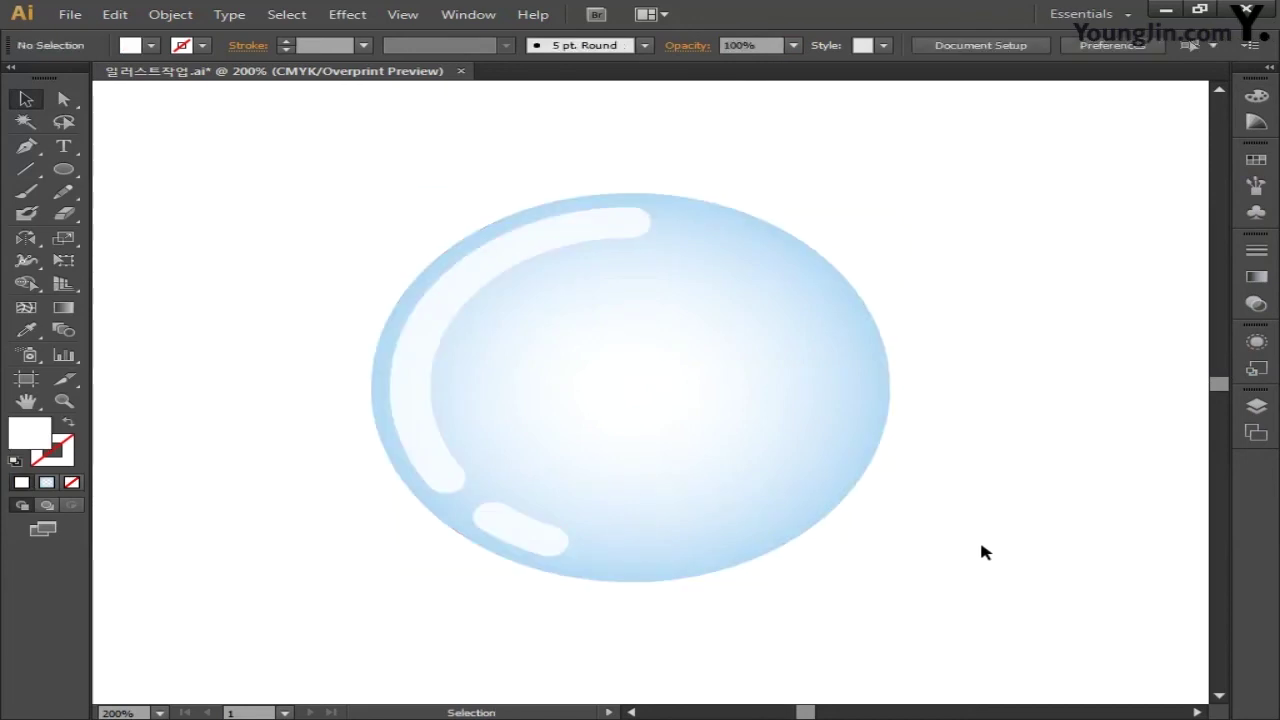